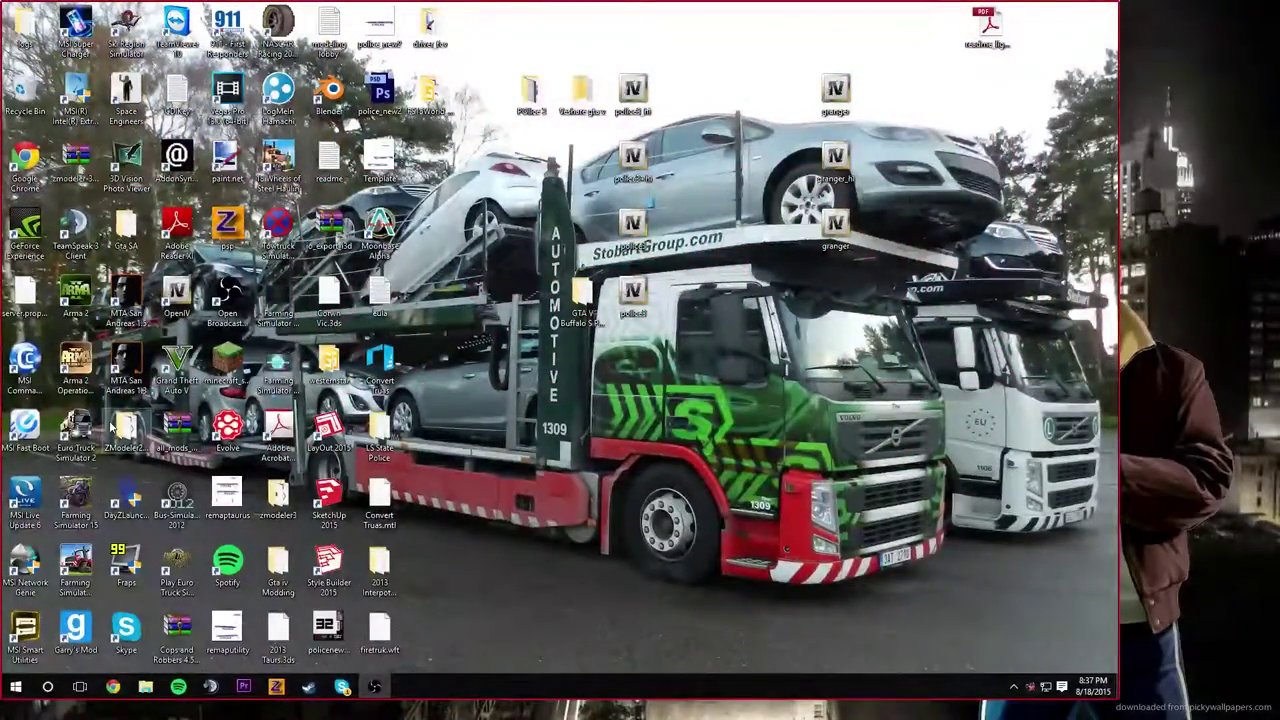
# Step: Launch ZModeler2 from the ZModeler2_v226_build_992 folder on the desktop
pyautogui.doubleClick(126, 430)
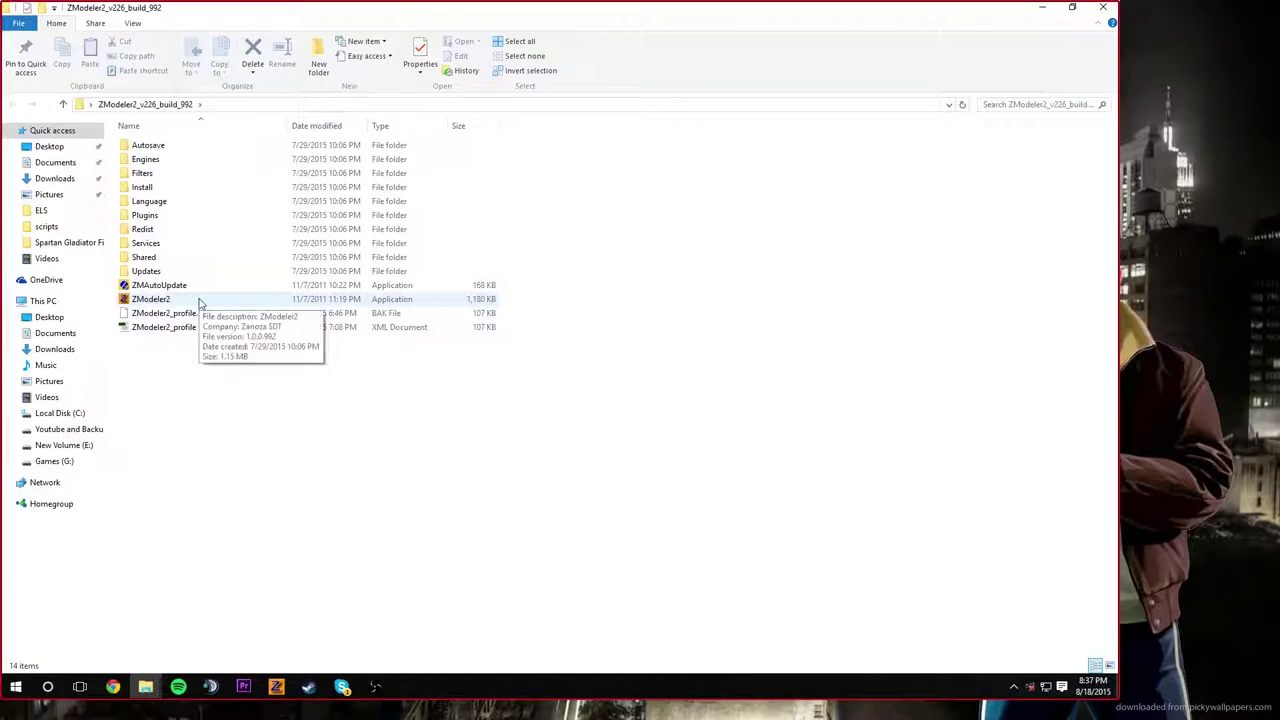
pyautogui.click(199, 300)
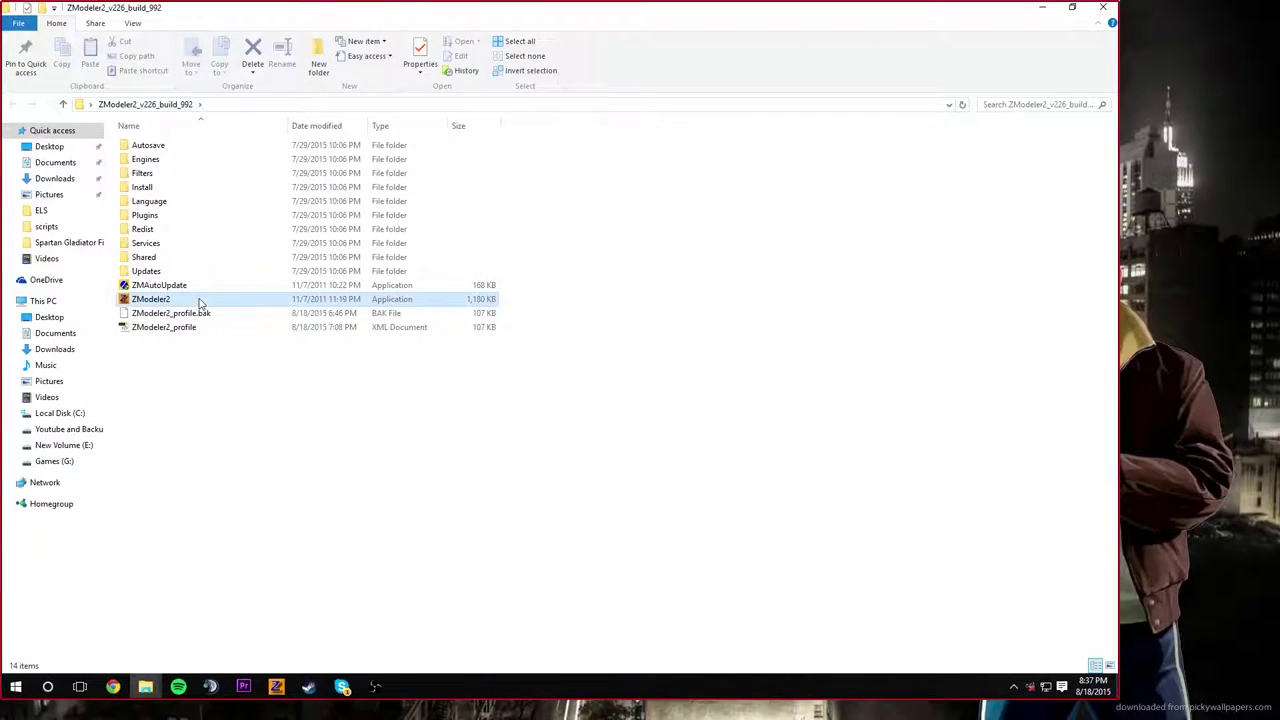
pyautogui.click(1045, 9)
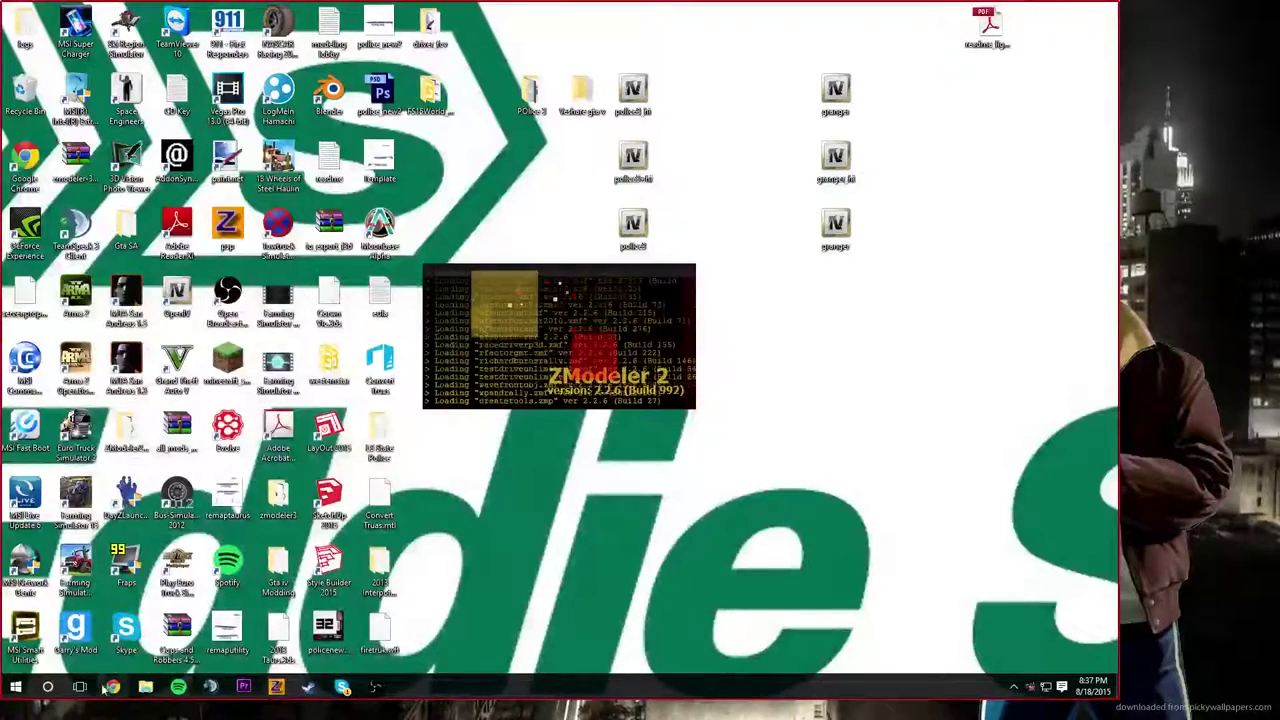
pyautogui.rightClick(147, 679)
pyautogui.click(149, 662)
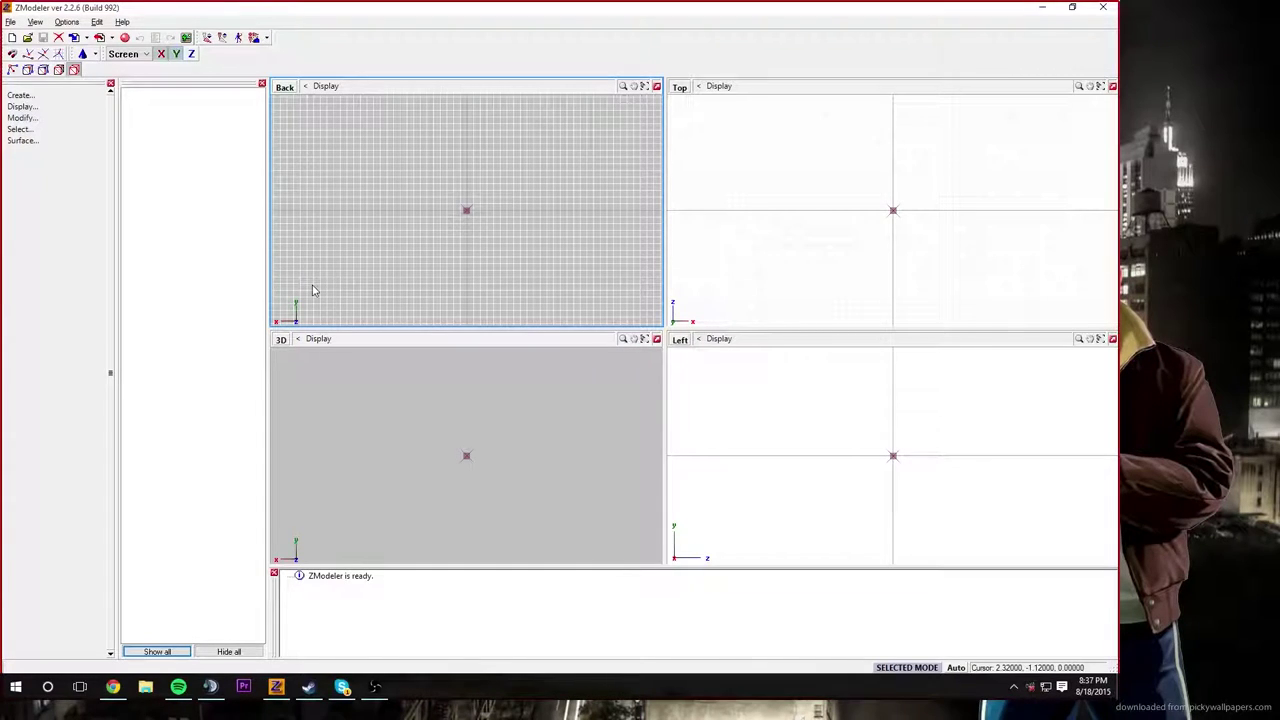
# Step: In the Textures Browser, add all textures from the [DEV] 2011 CVPI Textures folder under Desktop, Gta iv Modding, Cars
pyautogui.click(186, 37)
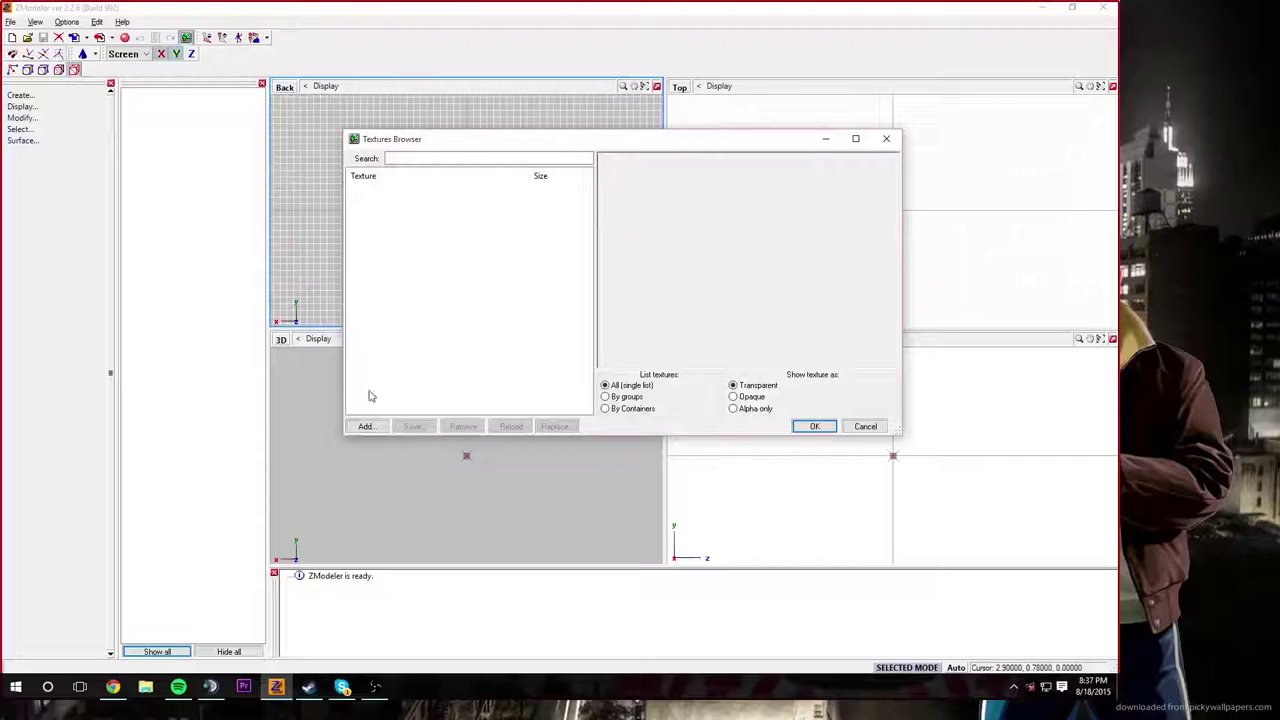
pyautogui.click(366, 426)
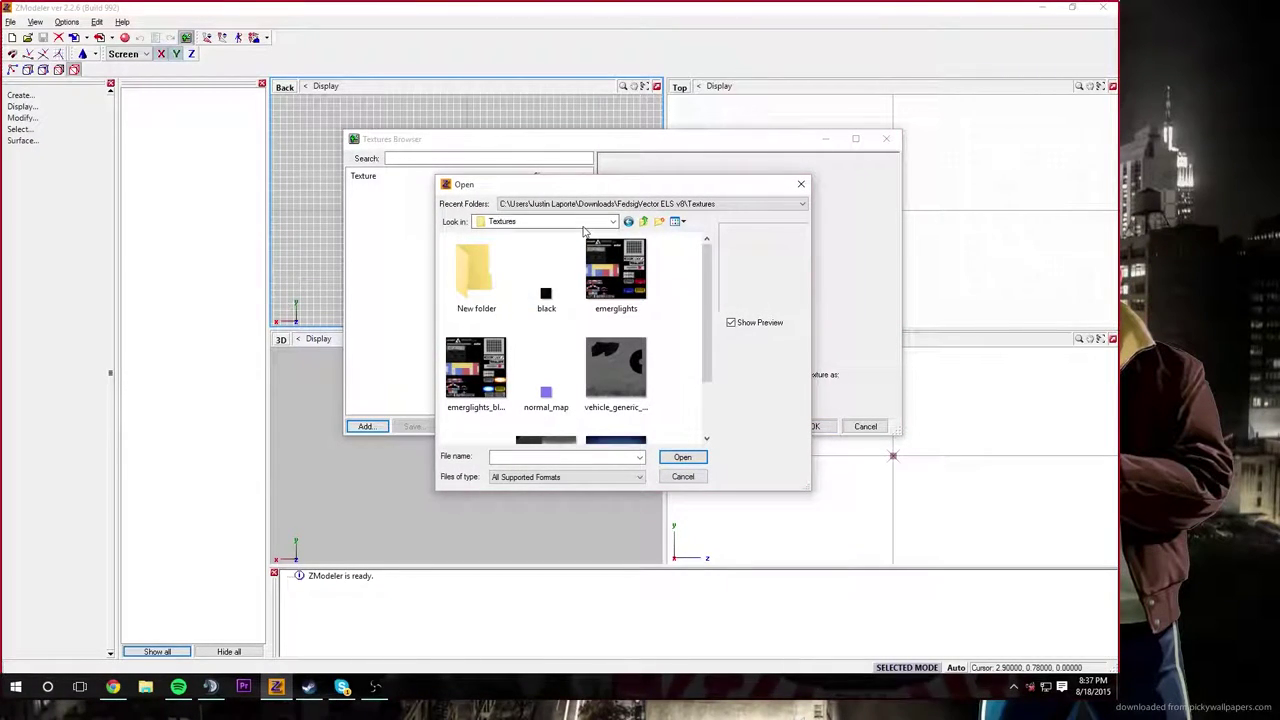
pyautogui.click(613, 222)
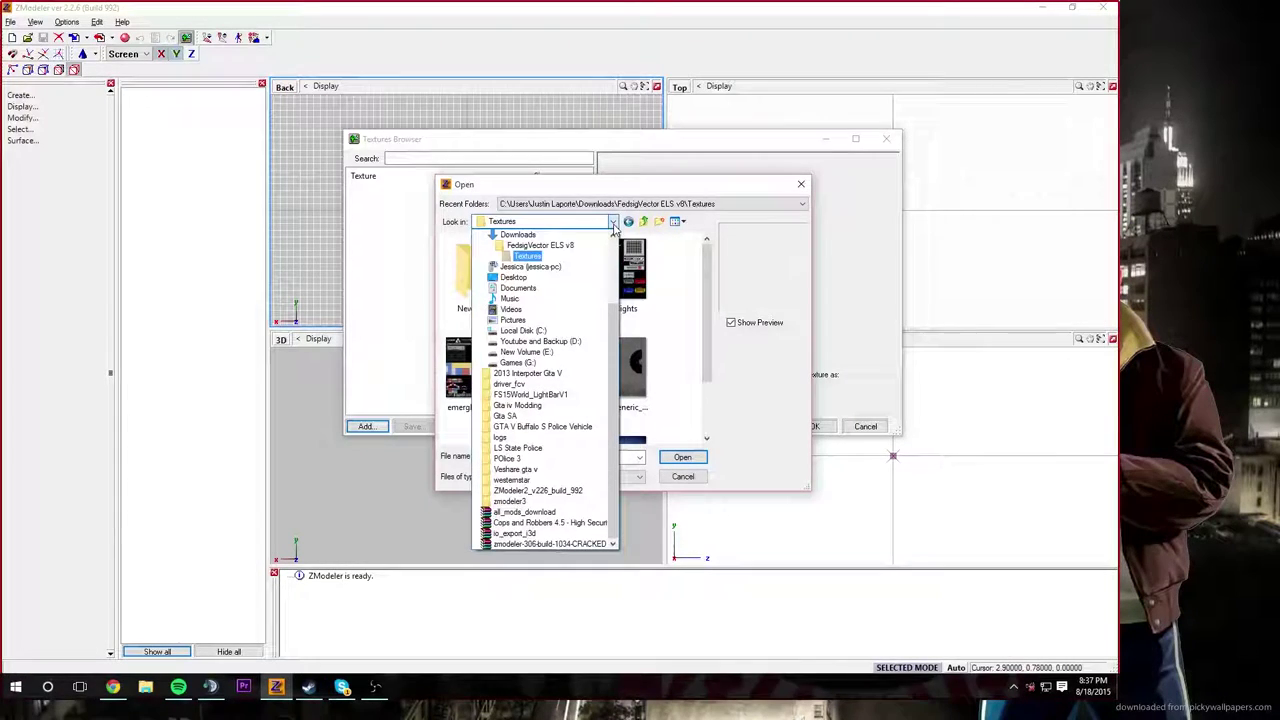
pyautogui.click(590, 280)
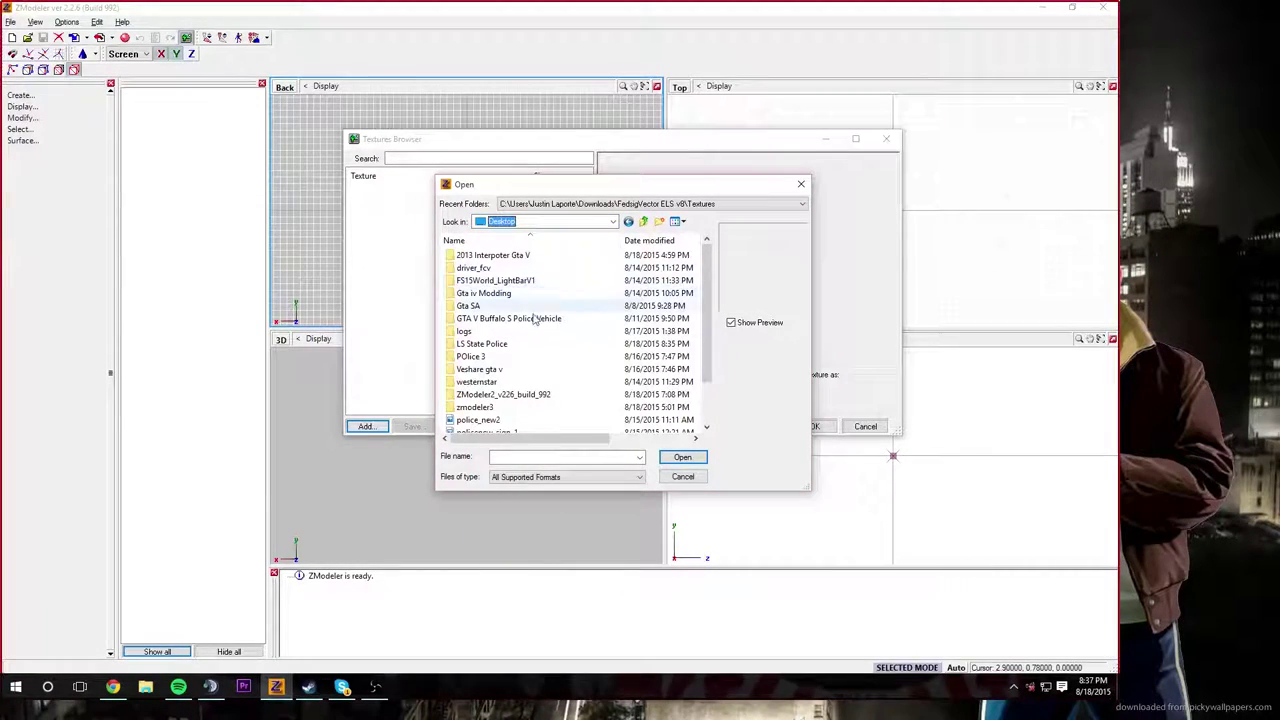
pyautogui.doubleClick(484, 293)
pyautogui.doubleClick(541, 287)
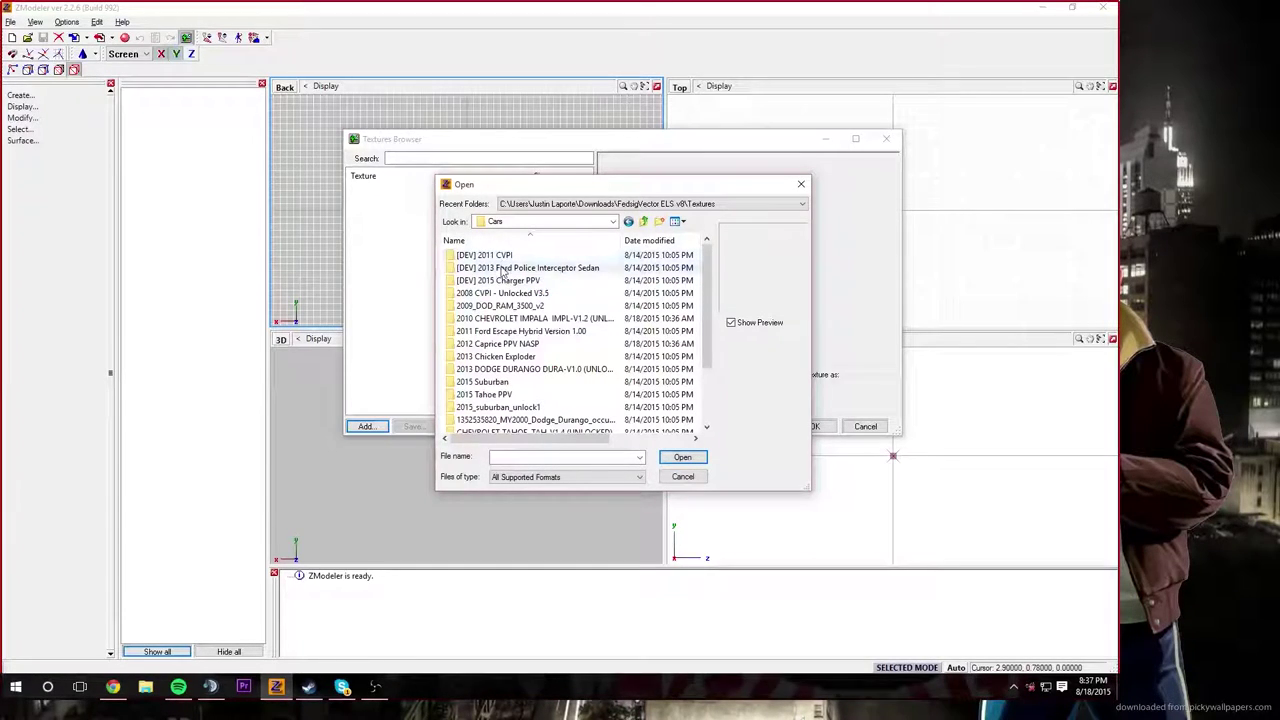
pyautogui.doubleClick(503, 258)
pyautogui.doubleClick(499, 268)
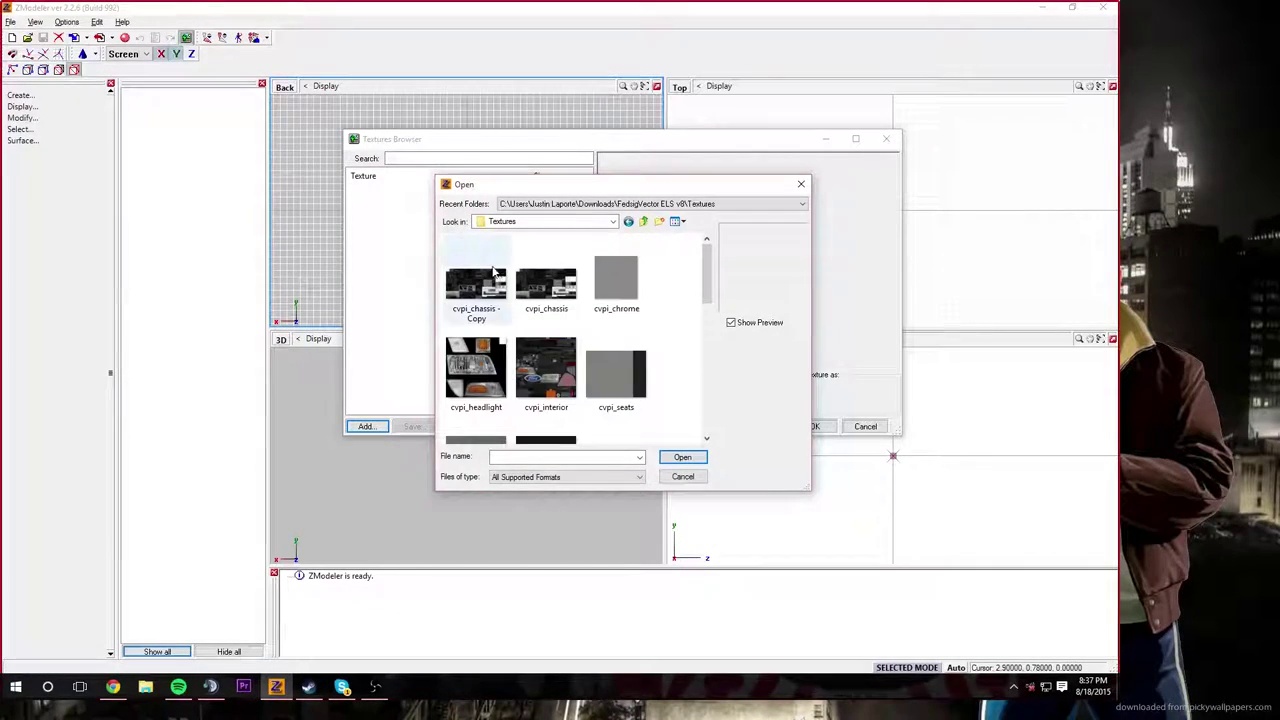
pyautogui.click(484, 286)
pyautogui.hotkey('ctrl', 'a')
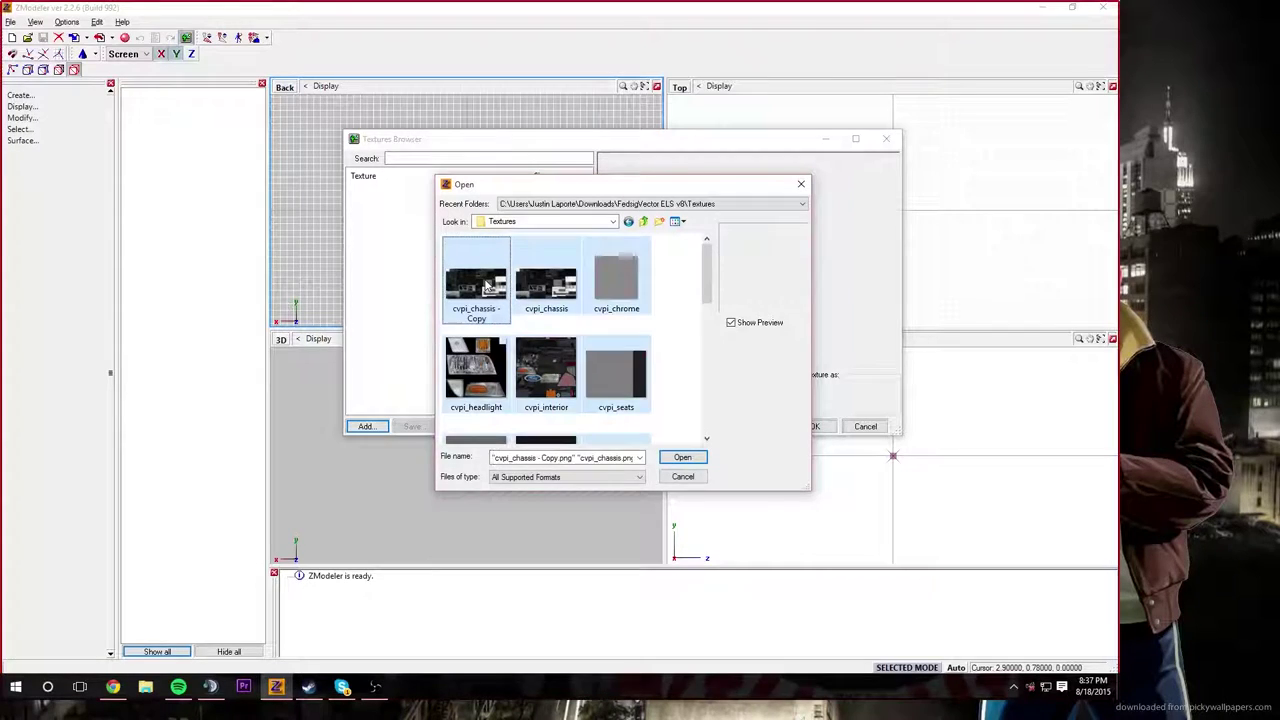
pyautogui.click(682, 457)
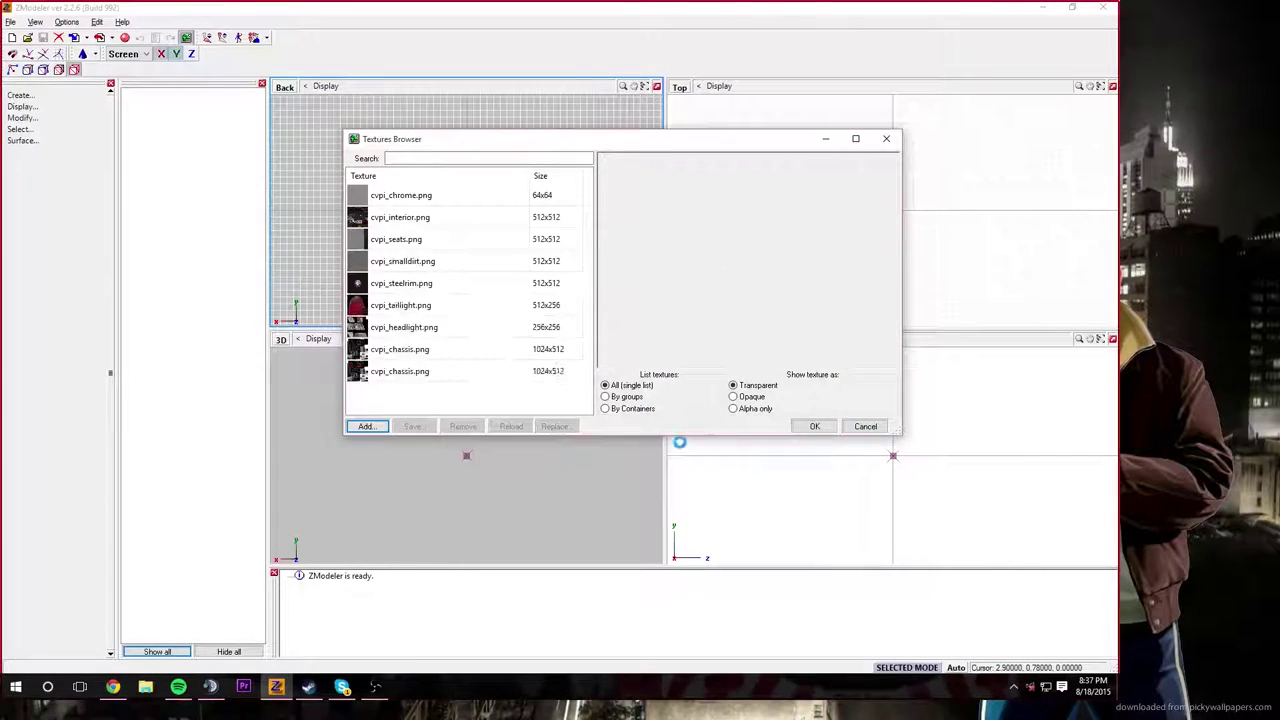
# Step: Add the vehicle_generic textures from the VShare folder under Desktop, Gta iv Modding, Cars
pyautogui.click(376, 430)
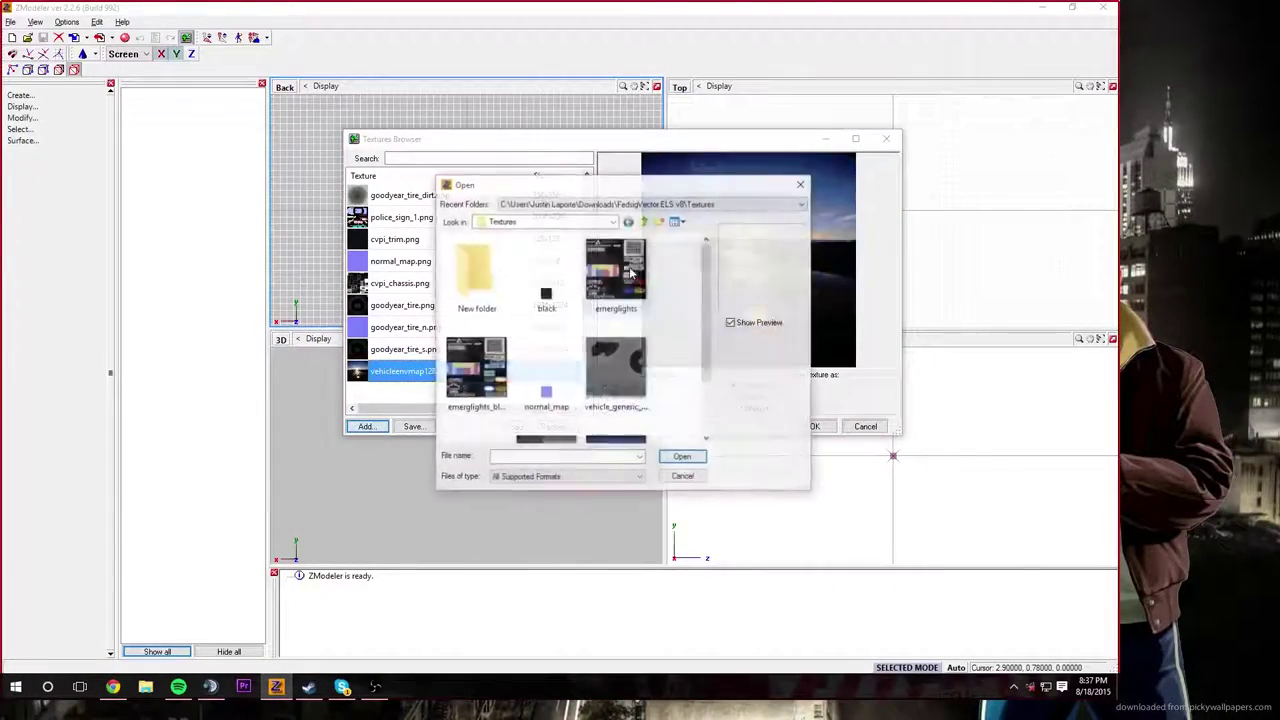
pyautogui.click(644, 222)
pyautogui.click(645, 223)
pyautogui.click(591, 224)
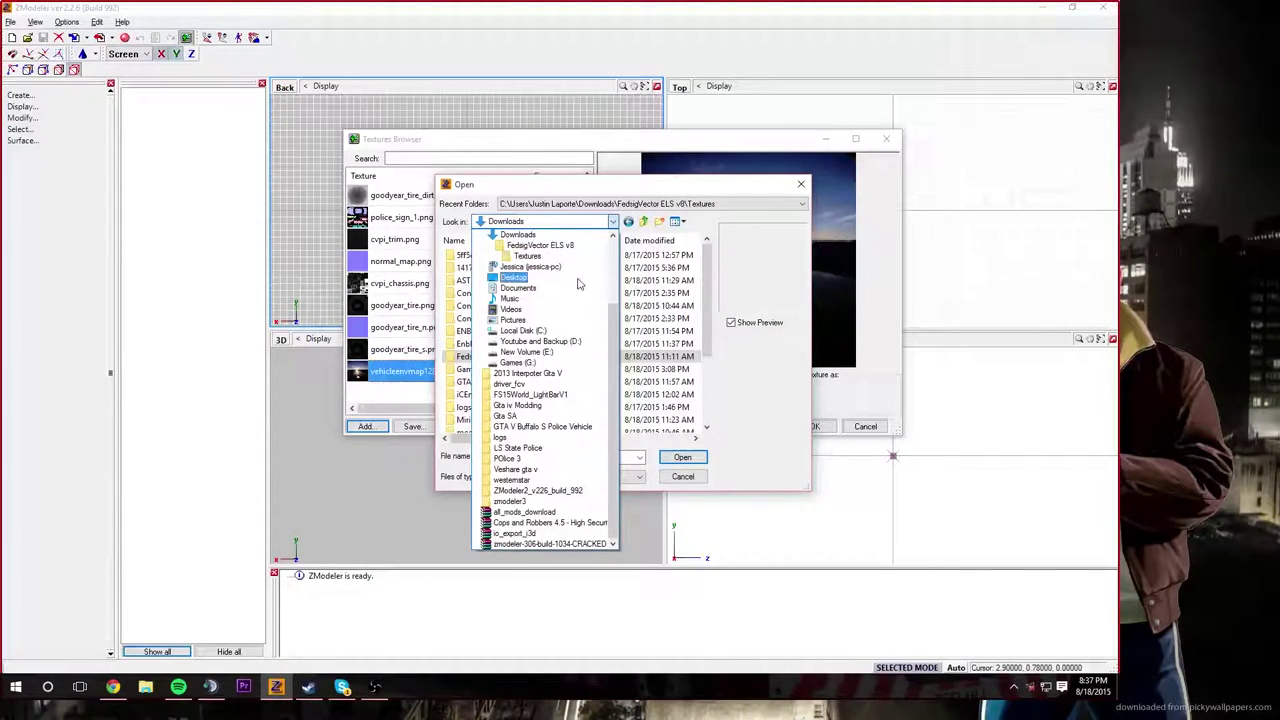
pyautogui.click(579, 279)
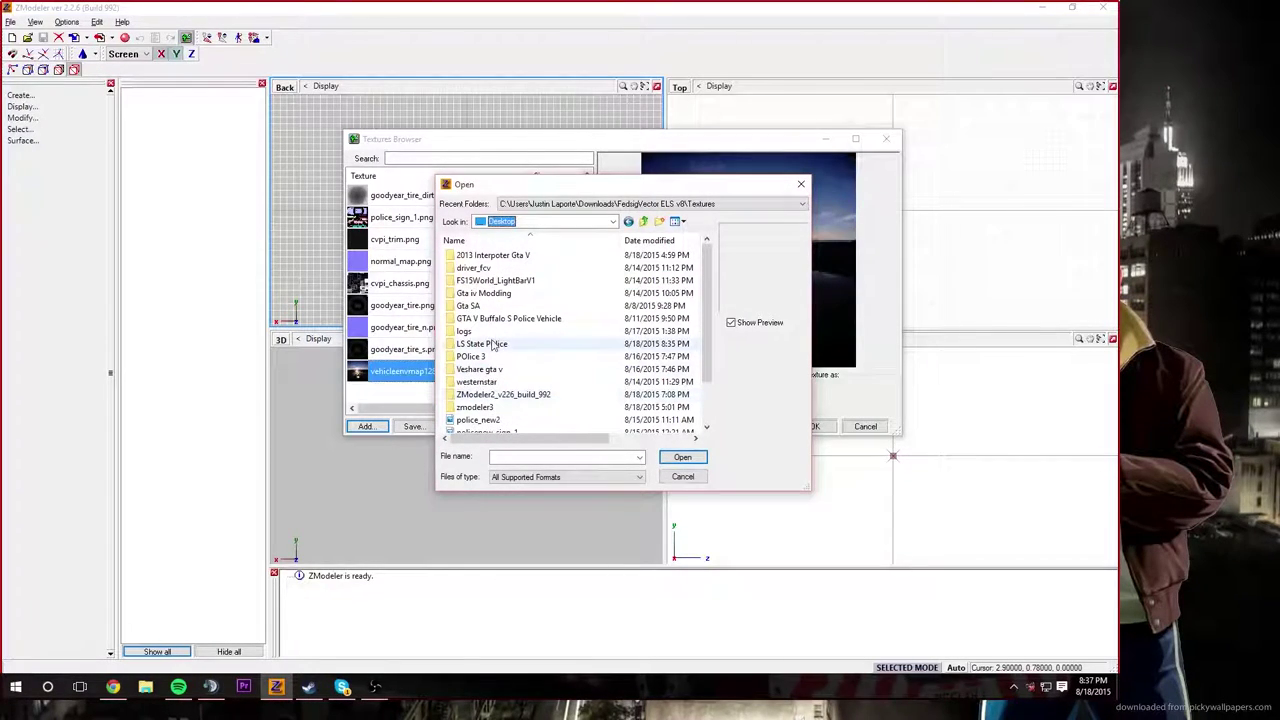
pyautogui.doubleClick(553, 293)
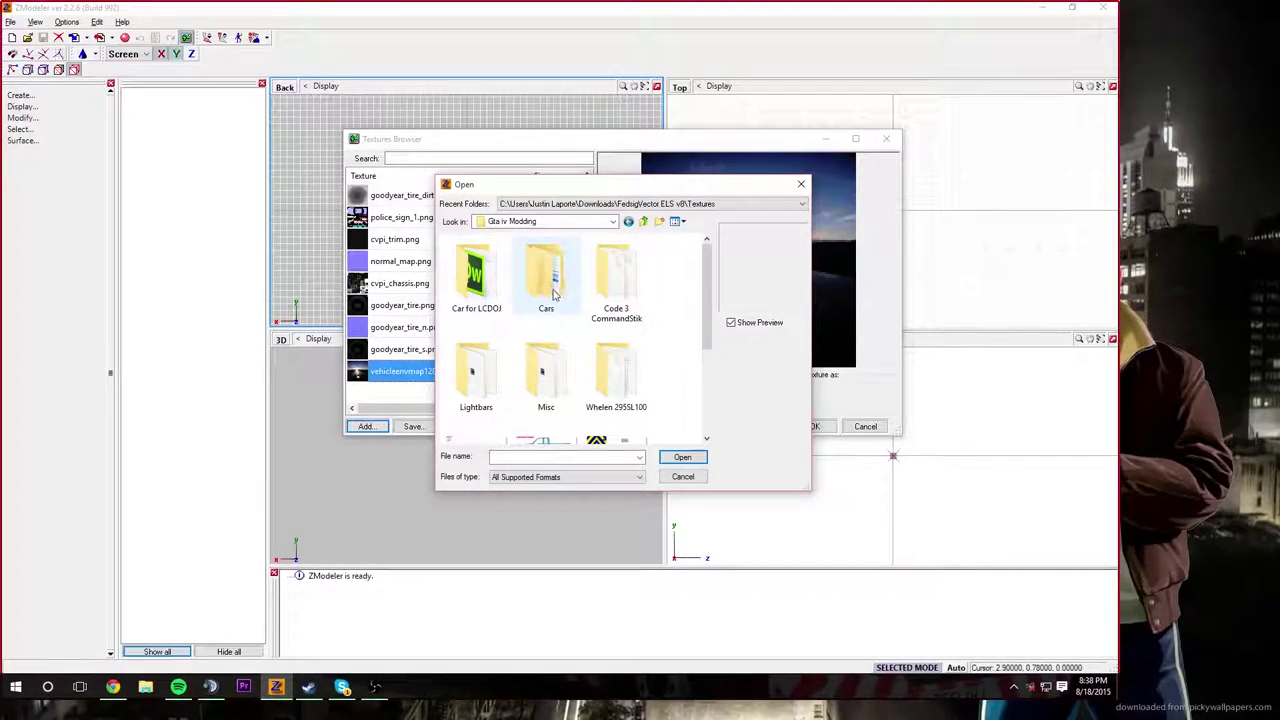
pyautogui.doubleClick(553, 293)
pyautogui.scroll(-5, 520, 380)
pyautogui.doubleClick(474, 420)
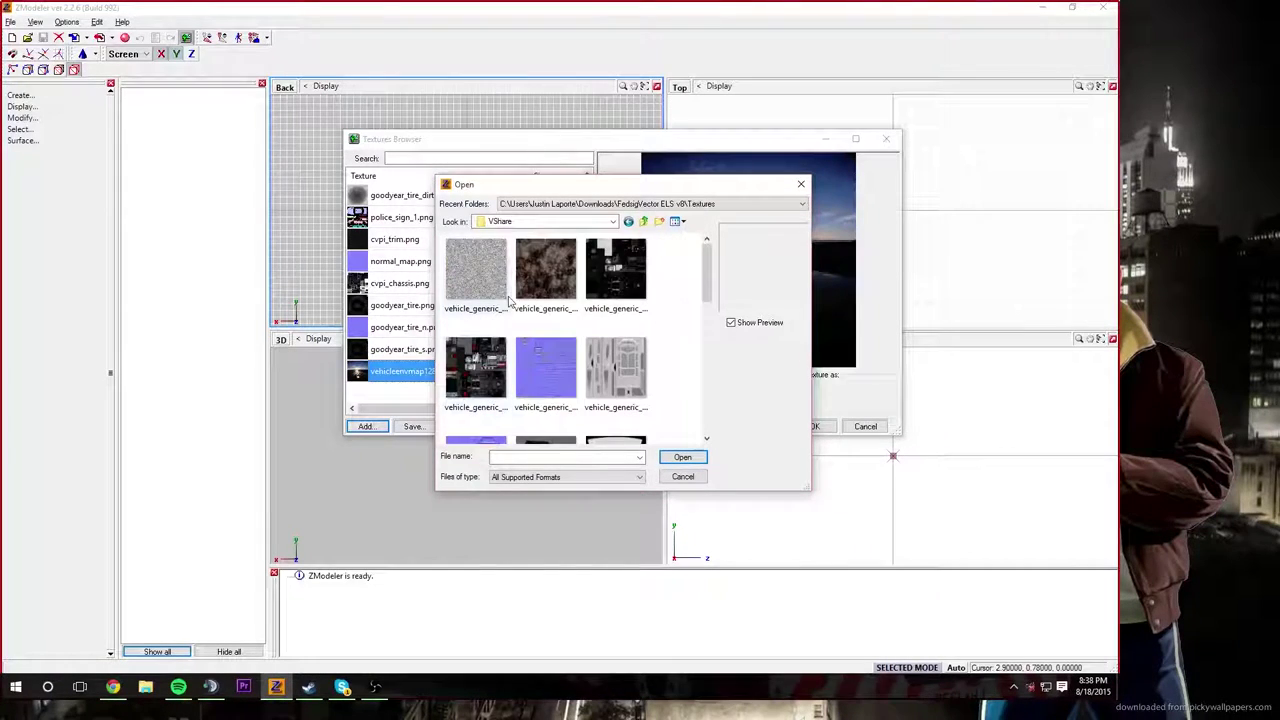
pyautogui.click(476, 268)
pyautogui.keyDown('shift'); pyautogui.click(615, 268); pyautogui.keyUp('shift')
pyautogui.click(682, 457)
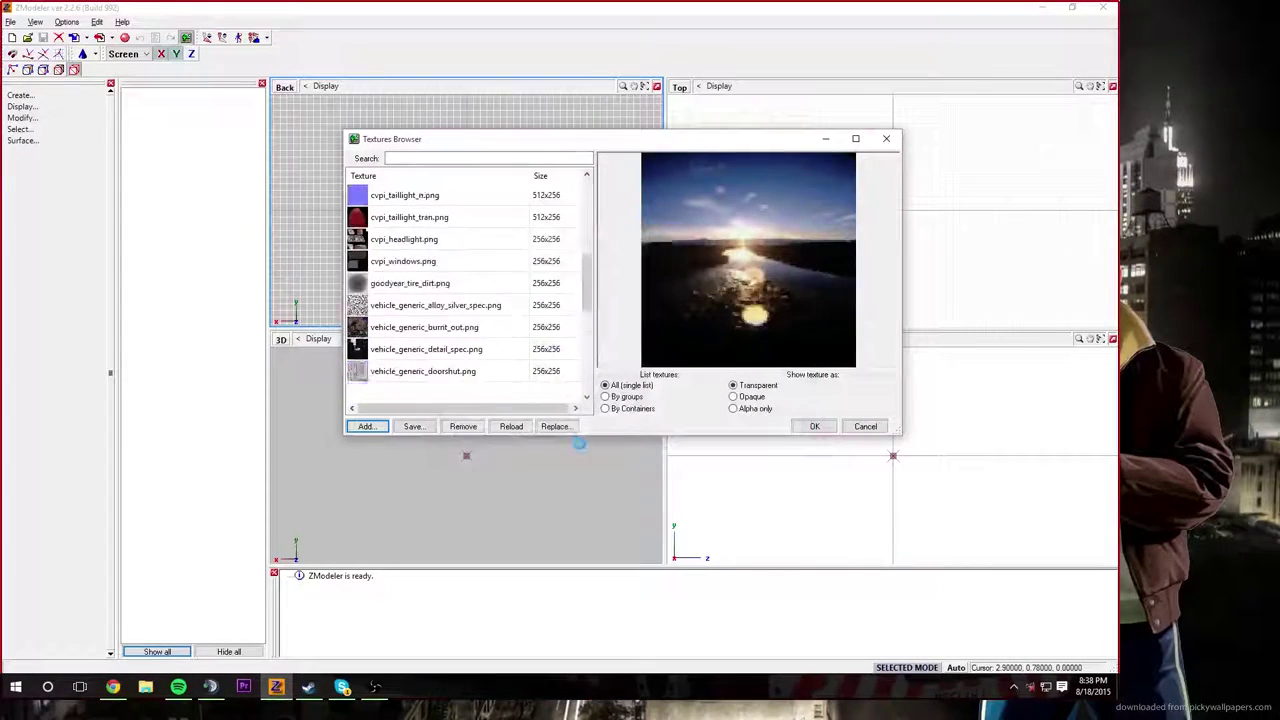
# Step: Start adding another set of textures and browse to the Lightbars folder inside Gta iv Modding on the desktop
pyautogui.click(366, 426)
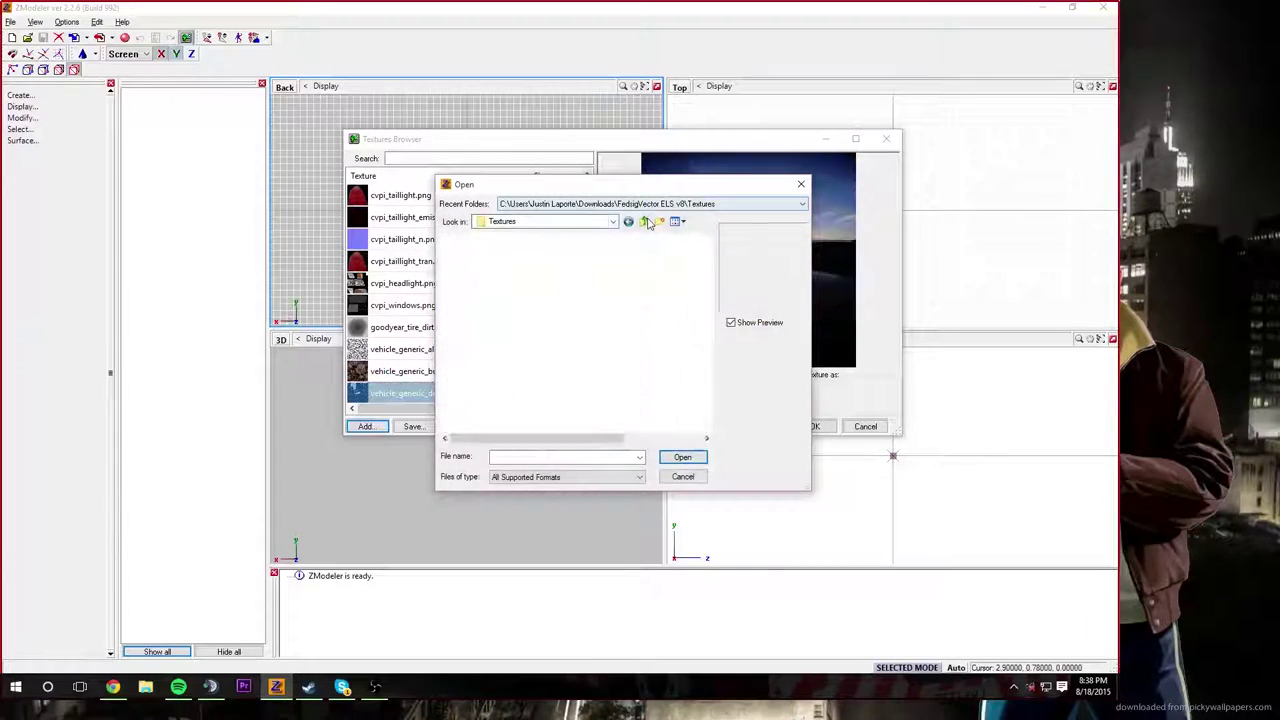
pyautogui.click(646, 221)
pyautogui.click(646, 221)
pyautogui.click(612, 221)
pyautogui.click(612, 221)
pyautogui.click(612, 221)
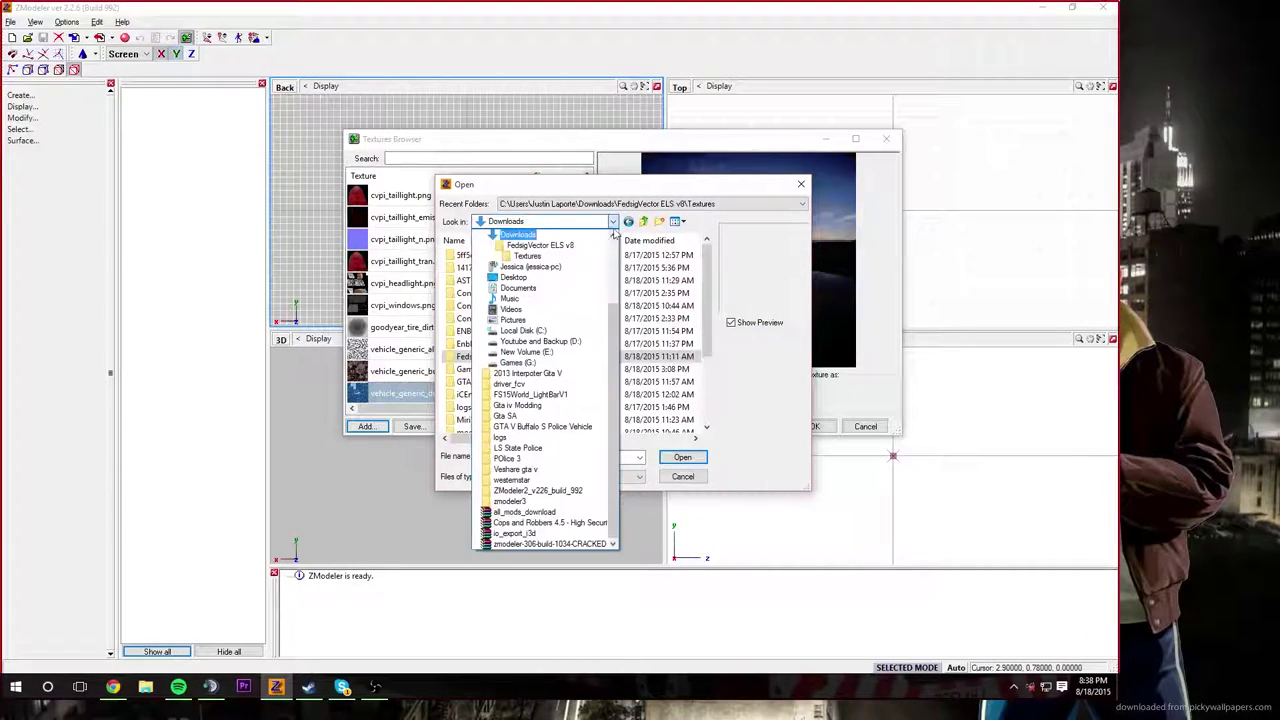
pyautogui.click(588, 280)
pyautogui.scroll(-2, 580, 300)
pyautogui.scroll(2, 580, 300)
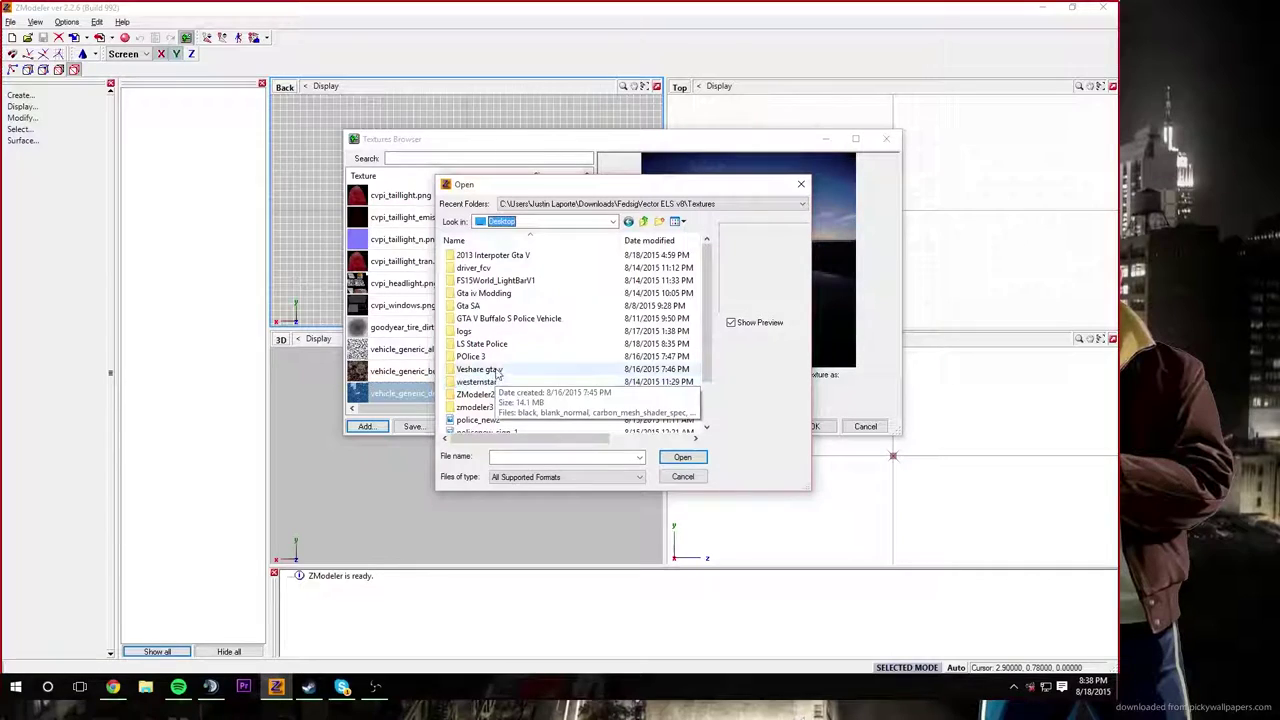
pyautogui.doubleClick(483, 293)
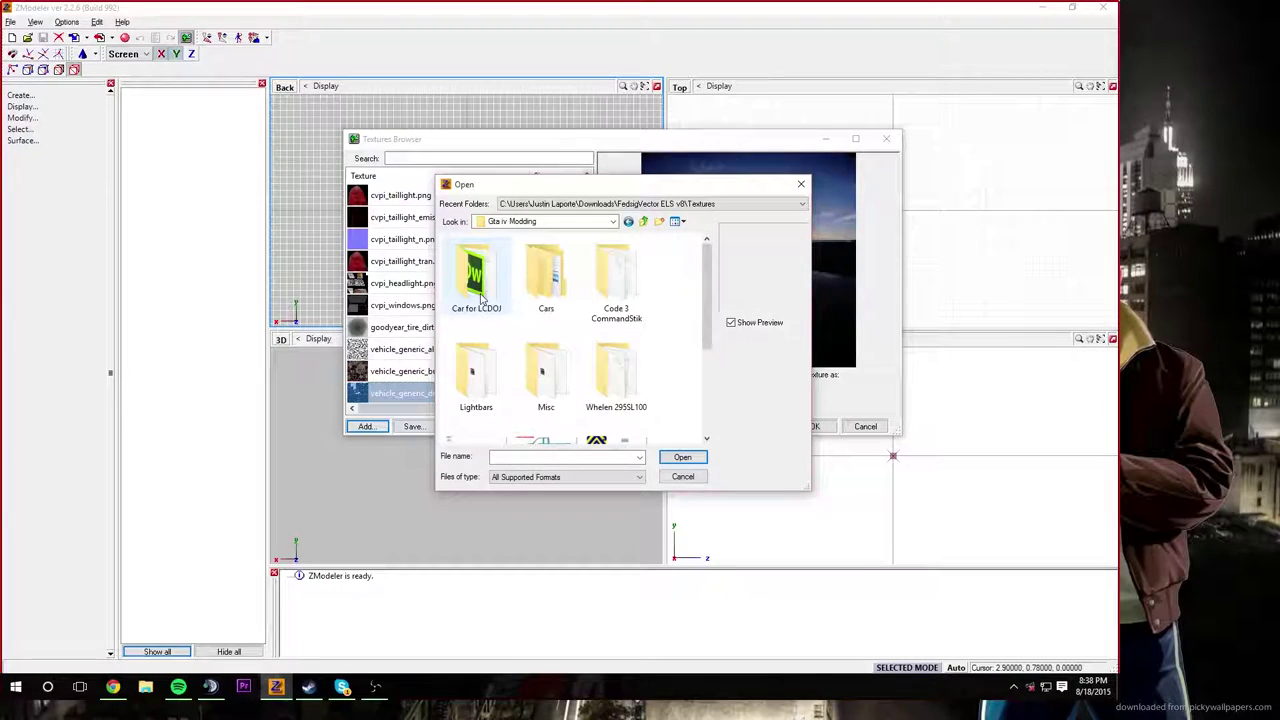
pyautogui.doubleClick(480, 375)
# Step: Add all textures from the Textures subfolder of Whelen Liberty II, including lb_glass, lib2emis and liberty_2
pyautogui.scroll(-6, 533, 290)
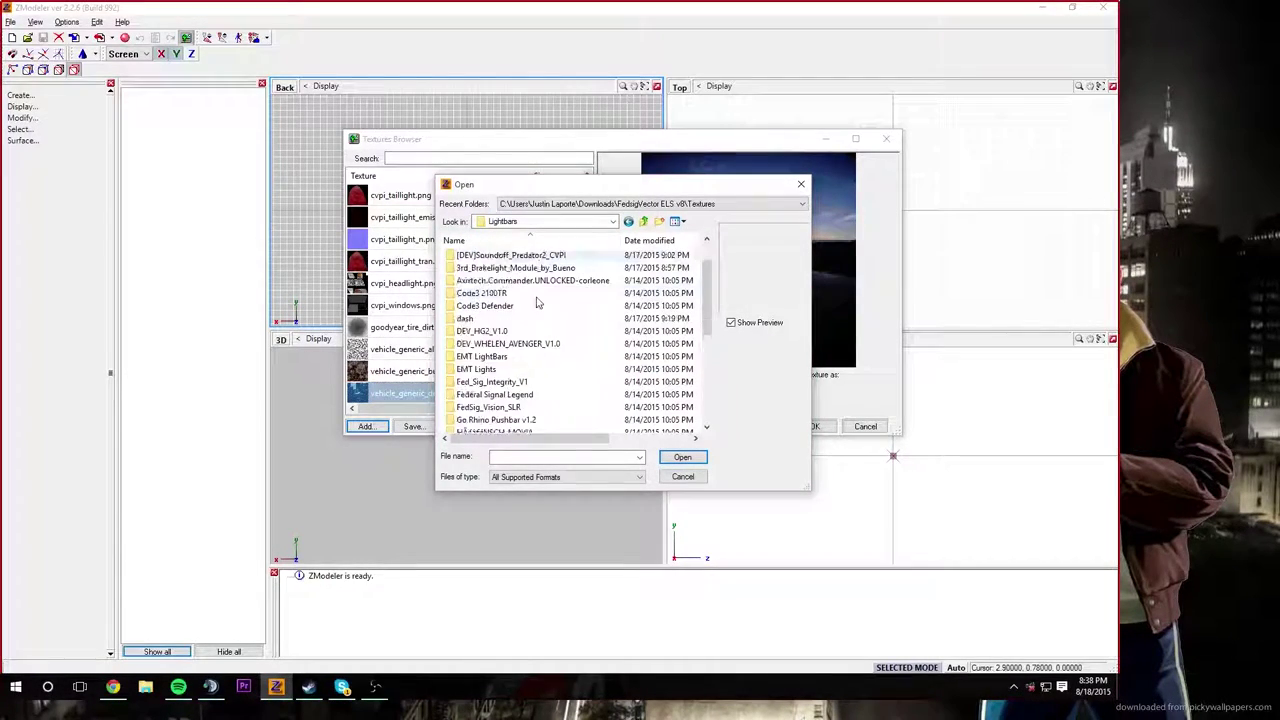
pyautogui.doubleClick(503, 356)
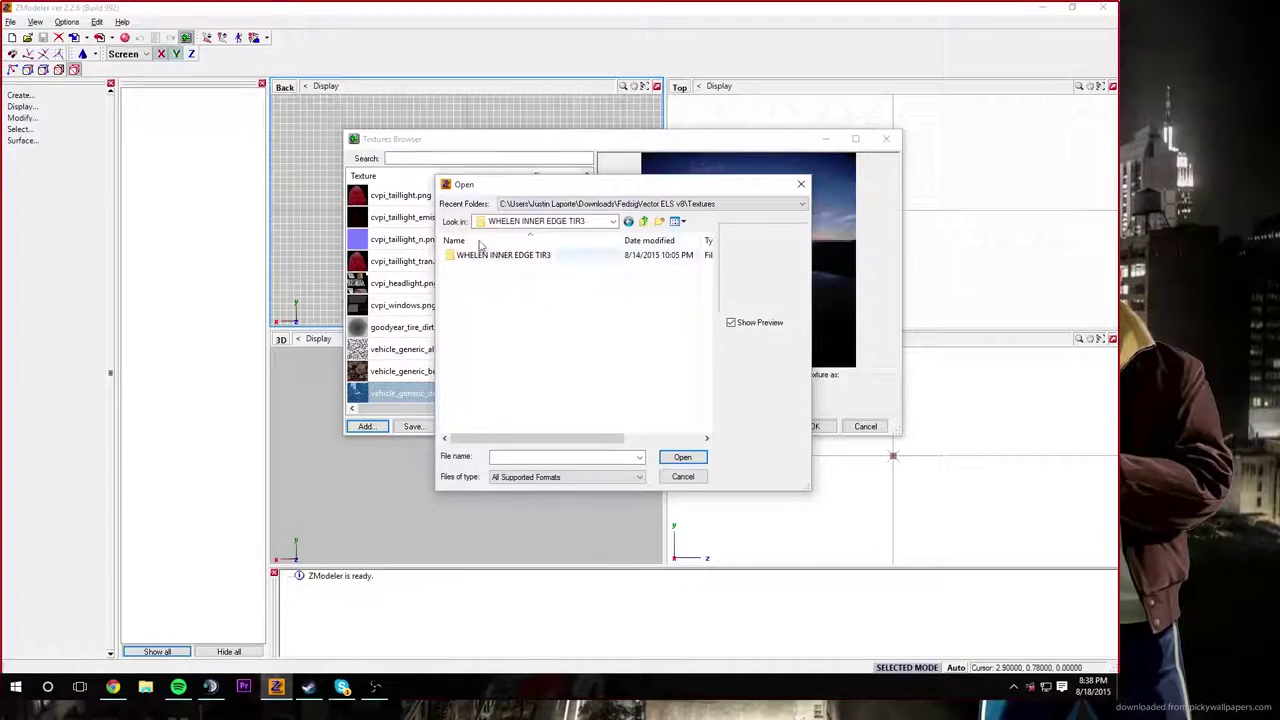
pyautogui.click(630, 221)
pyautogui.scroll(-1, 505, 429)
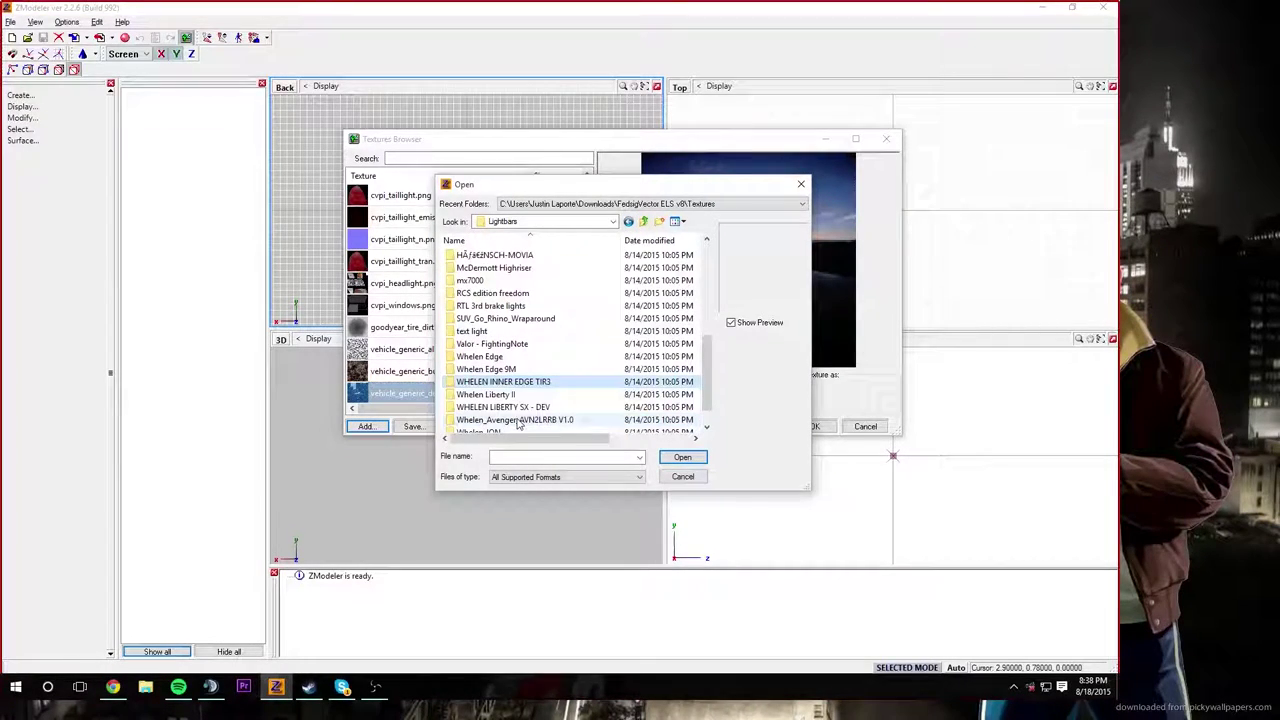
pyautogui.doubleClick(521, 396)
pyautogui.doubleClick(472, 255)
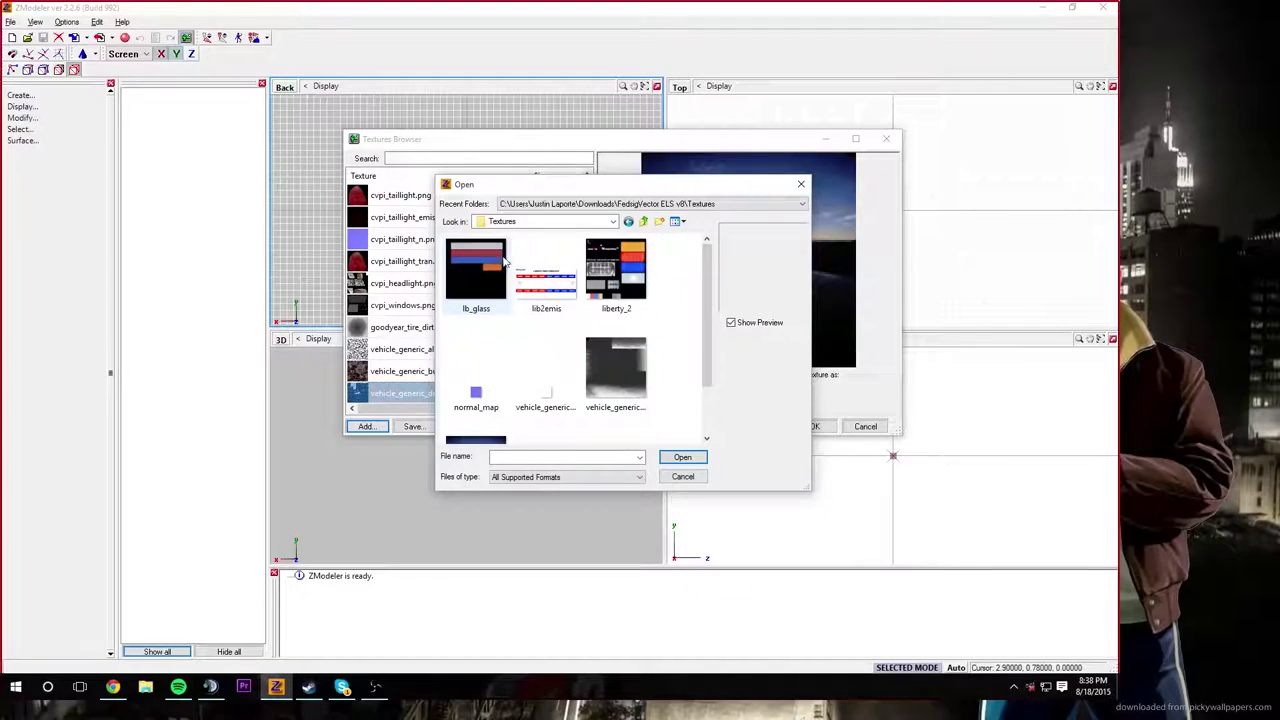
pyautogui.hotkey('ctrl', 'a')
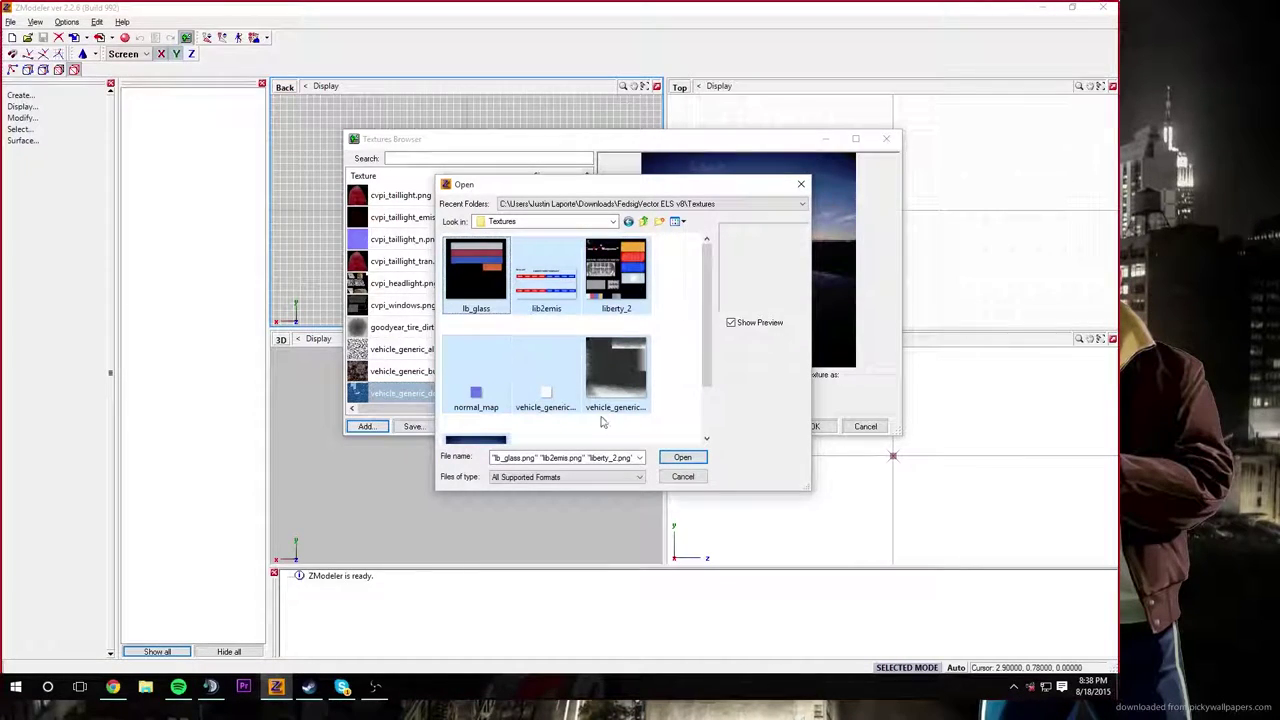
pyautogui.press('Return')
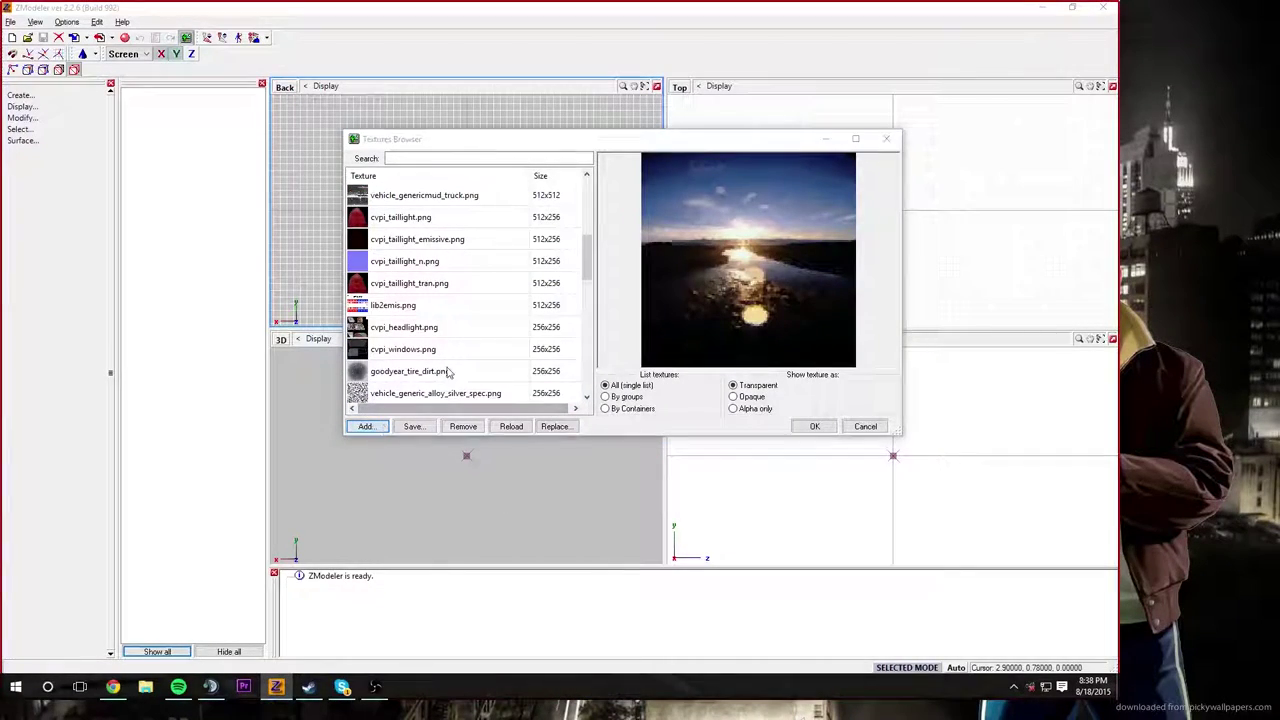
# Step: Add all textures from the textures subfolder of RTL 3rd brake lights in the Lightbars folder
pyautogui.click(366, 426)
pyautogui.click(643, 221)
pyautogui.click(643, 221)
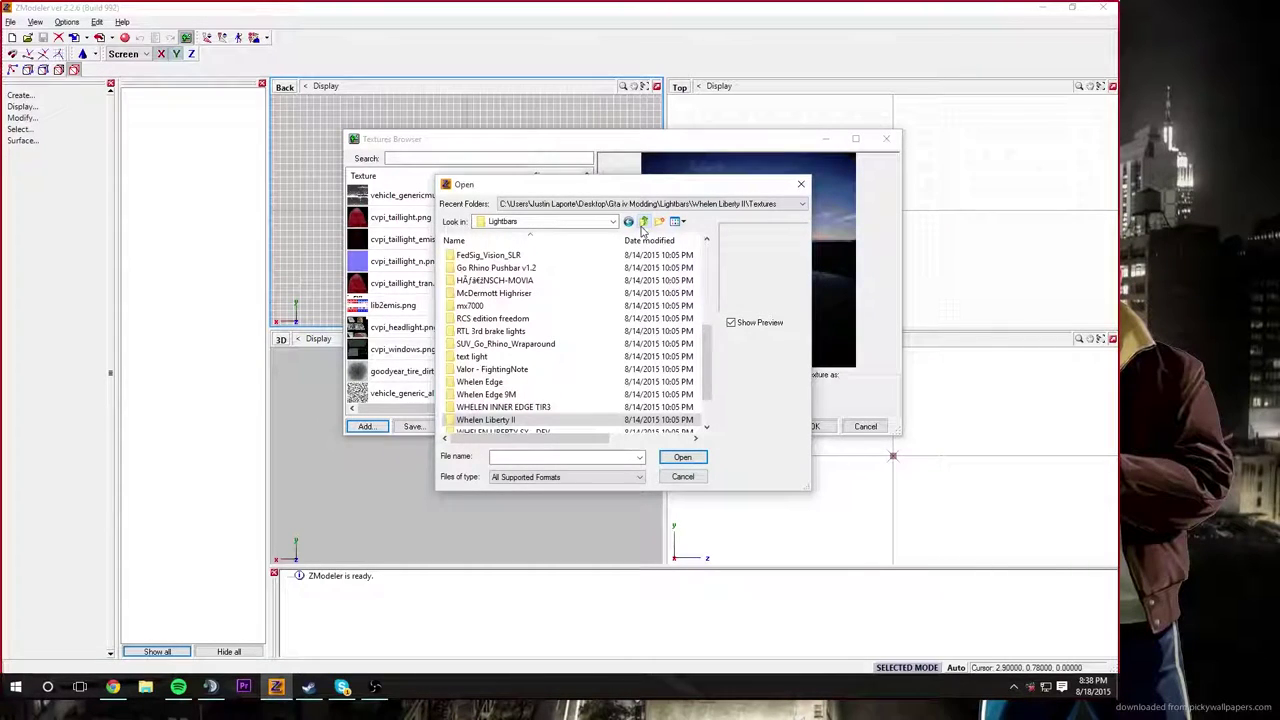
pyautogui.scroll(-1, 603, 311)
pyautogui.scroll(5, 603, 311)
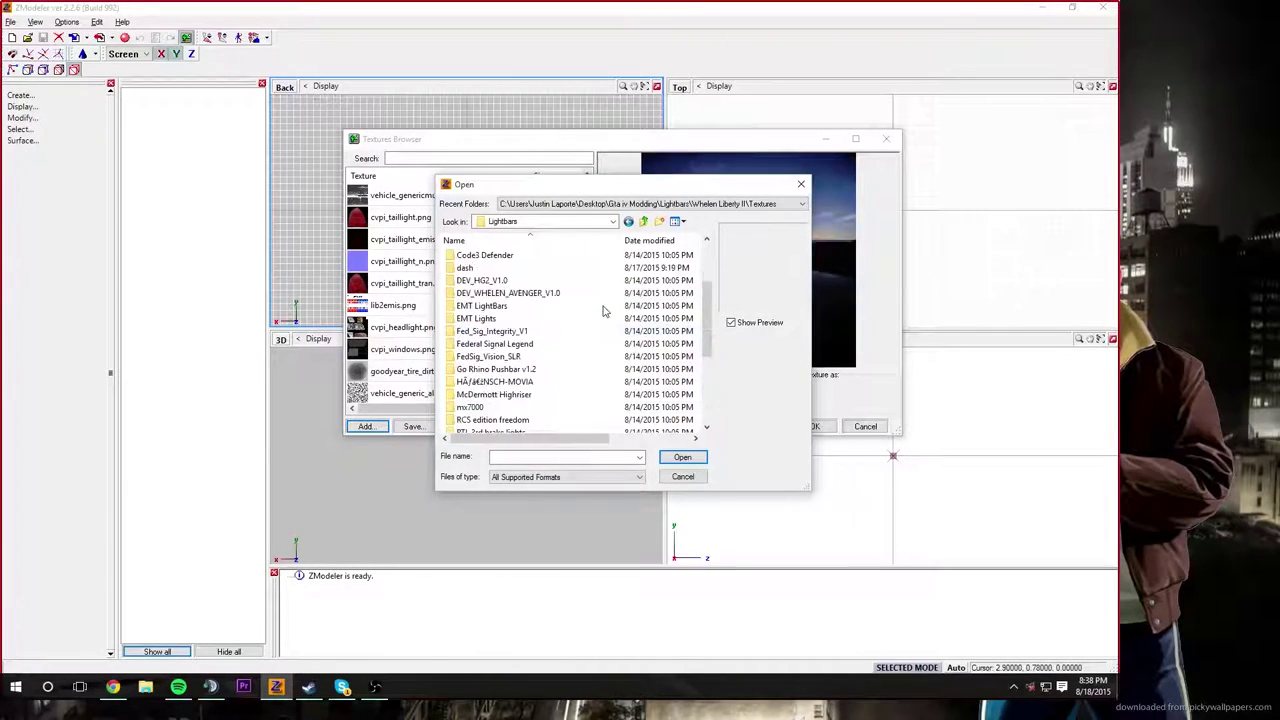
pyautogui.scroll(-7, 603, 311)
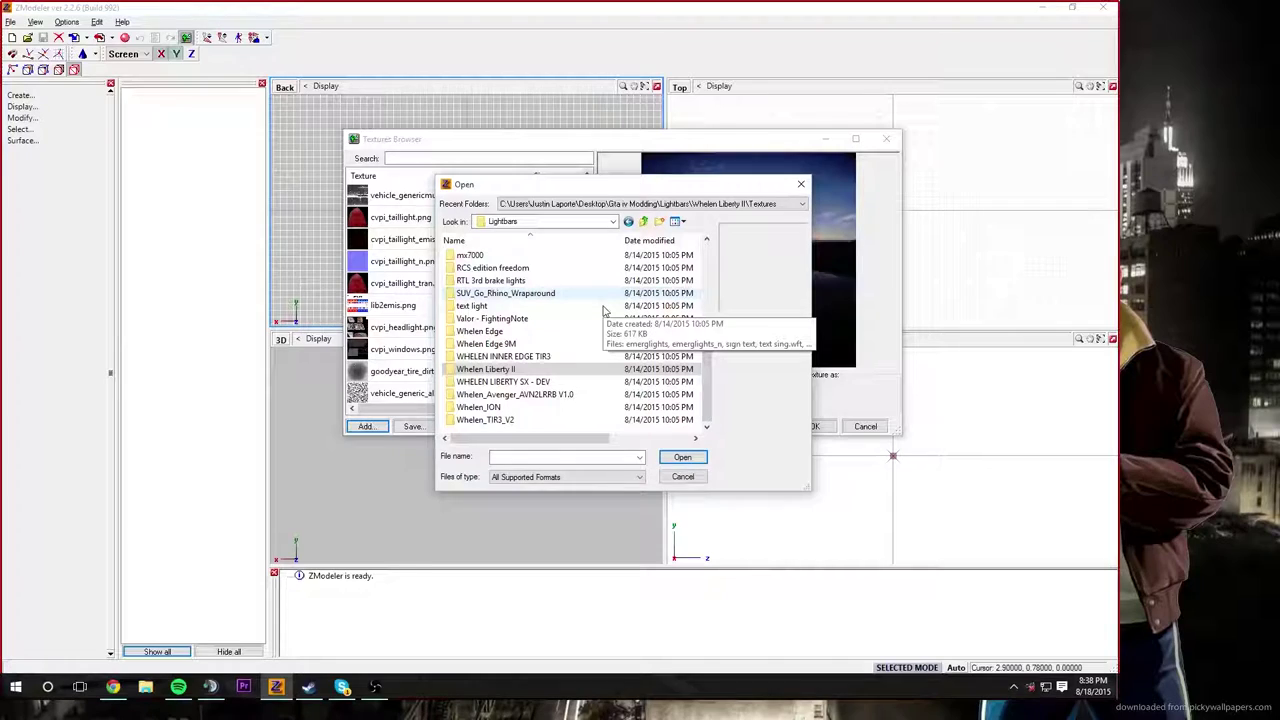
pyautogui.doubleClick(521, 284)
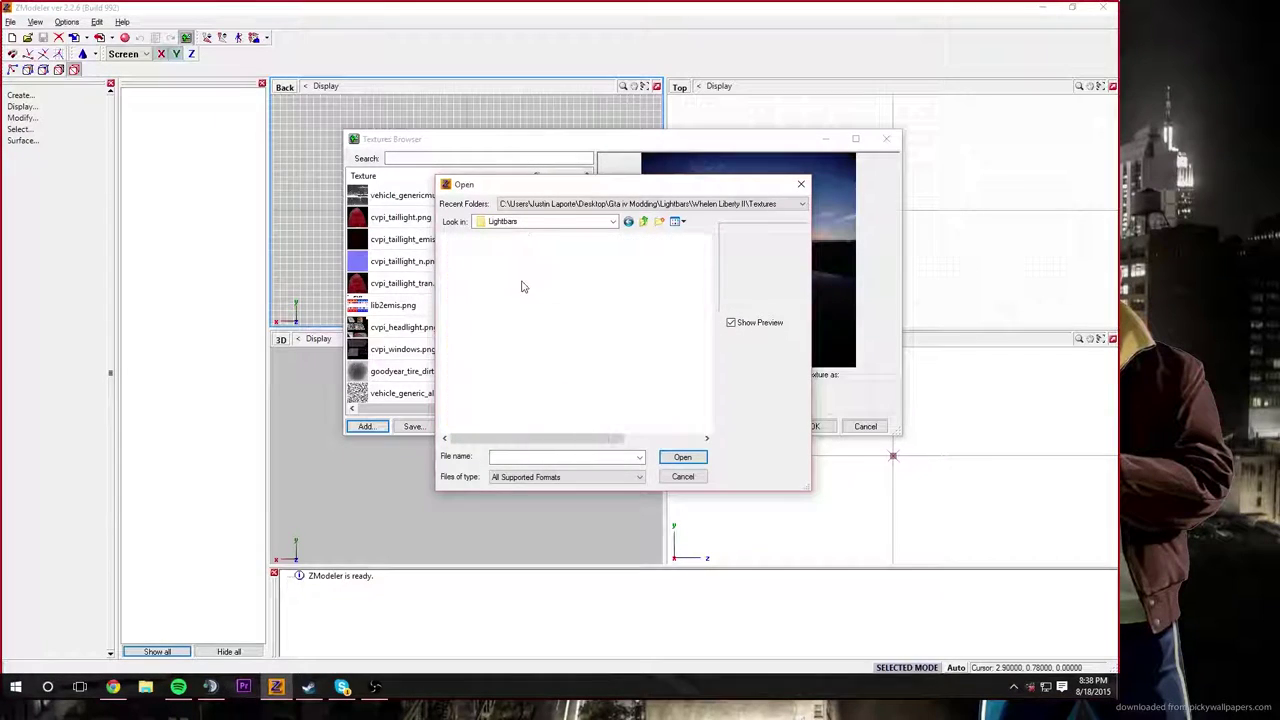
pyautogui.doubleClick(490, 260)
pyautogui.click(492, 268)
pyautogui.hotkey('ctrl', 'a')
pyautogui.click(682, 457)
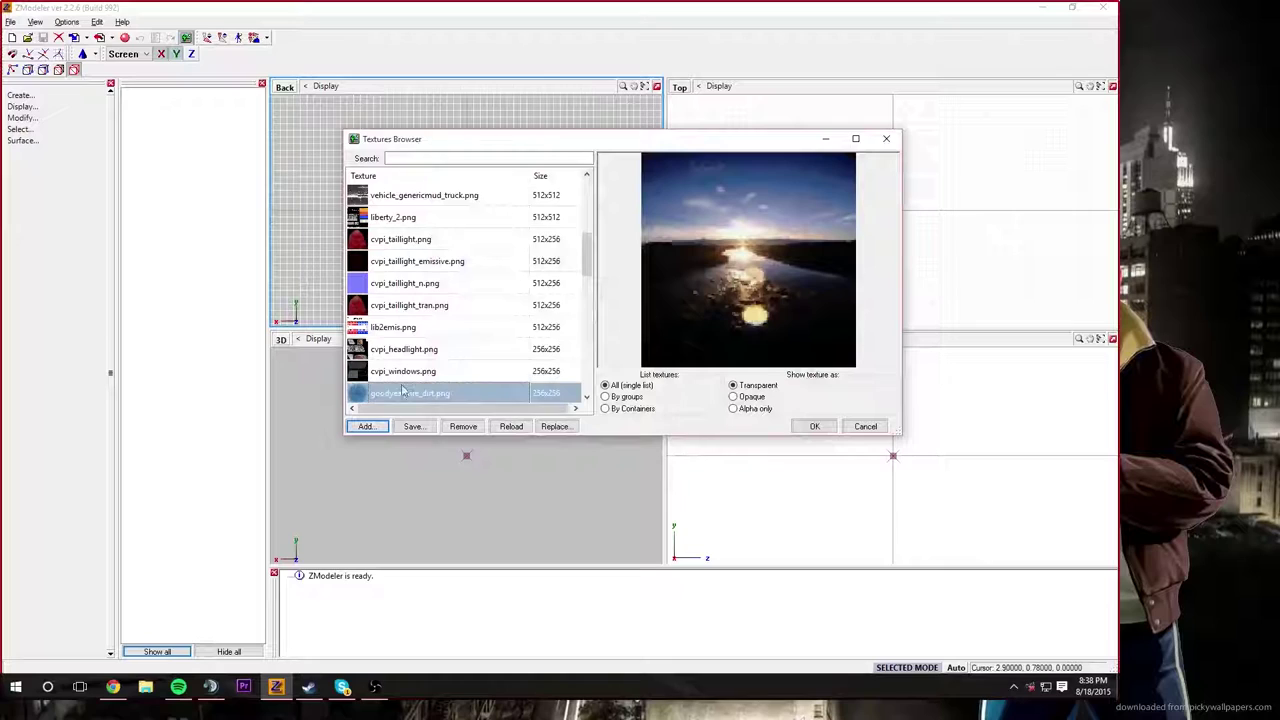
# Step: Add all textures, including rambar, from the [DEV]_LASD_Rambar folder inside Misc in Gta iv Modding
pyautogui.click(380, 430)
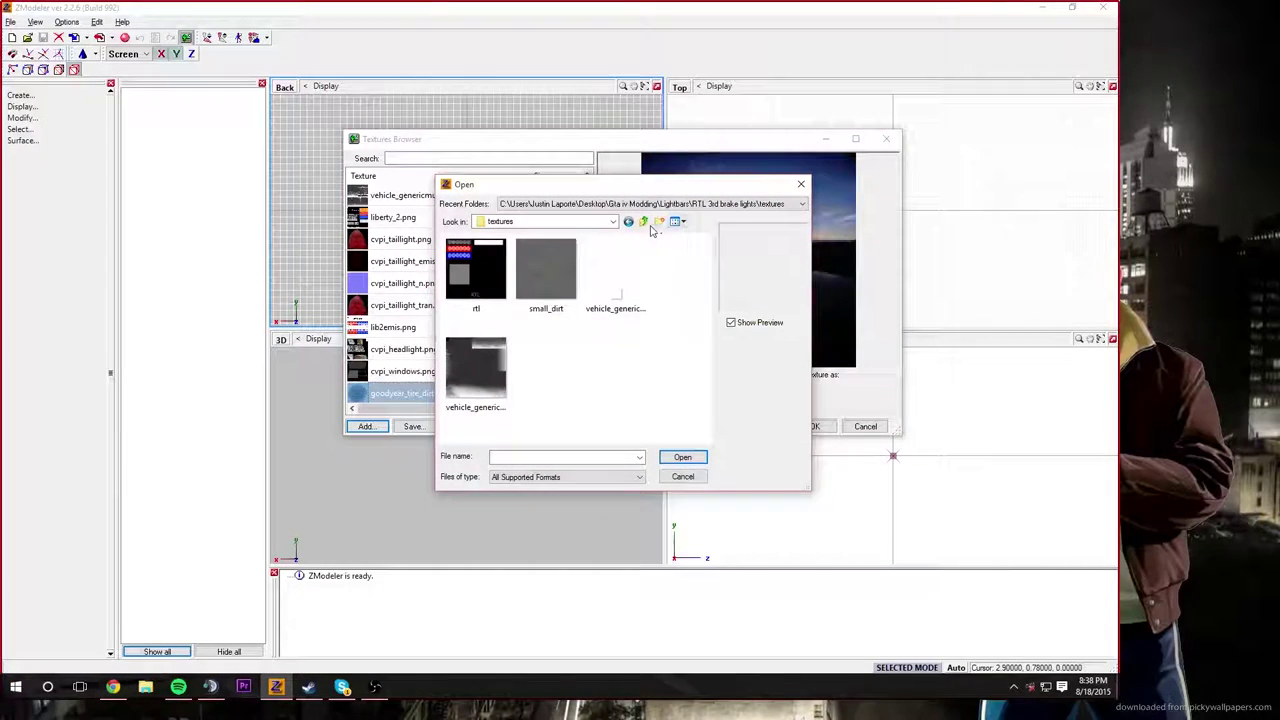
pyautogui.click(644, 222)
pyautogui.click(646, 223)
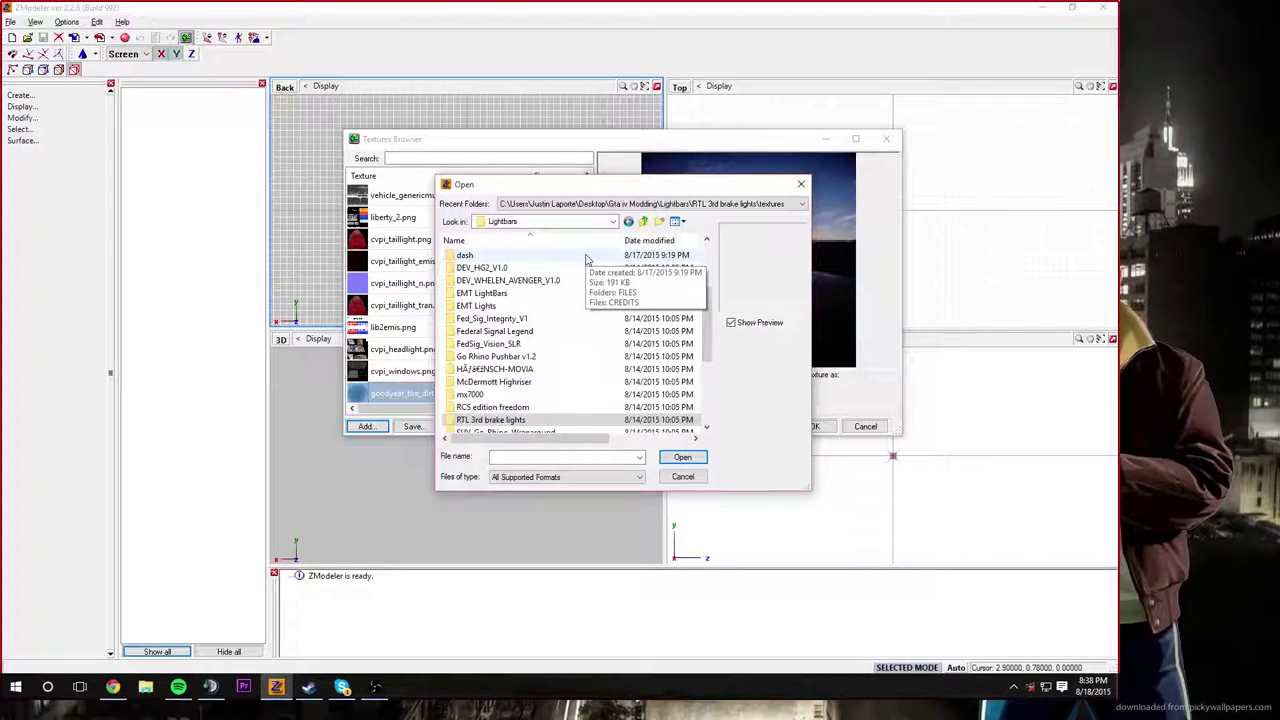
pyautogui.scroll(-4, 568, 392)
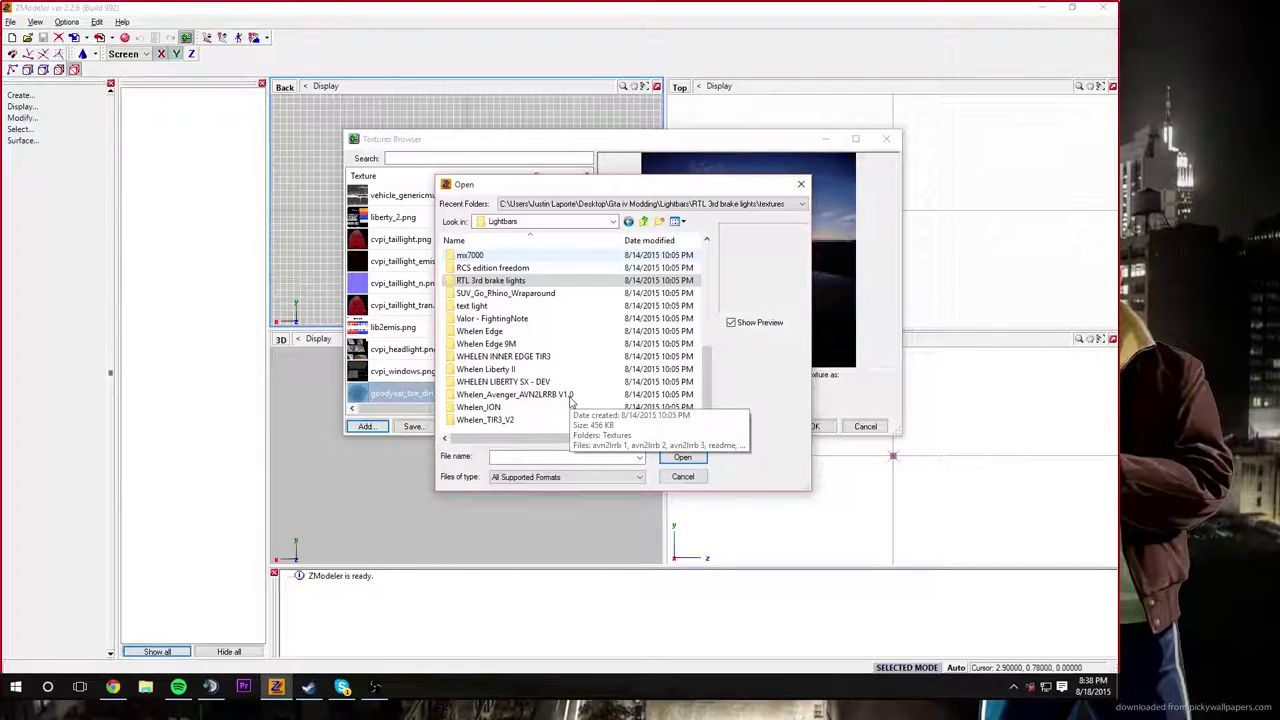
pyautogui.scroll(6, 571, 398)
pyautogui.click(644, 221)
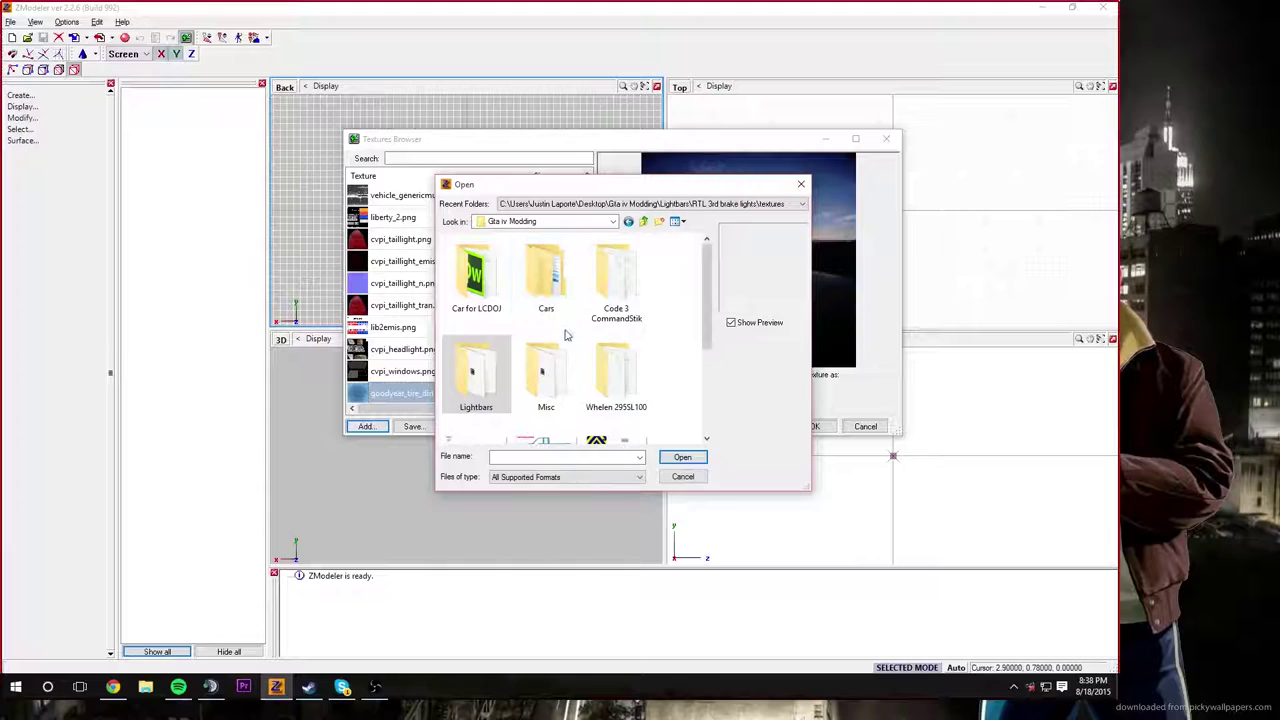
pyautogui.doubleClick(552, 378)
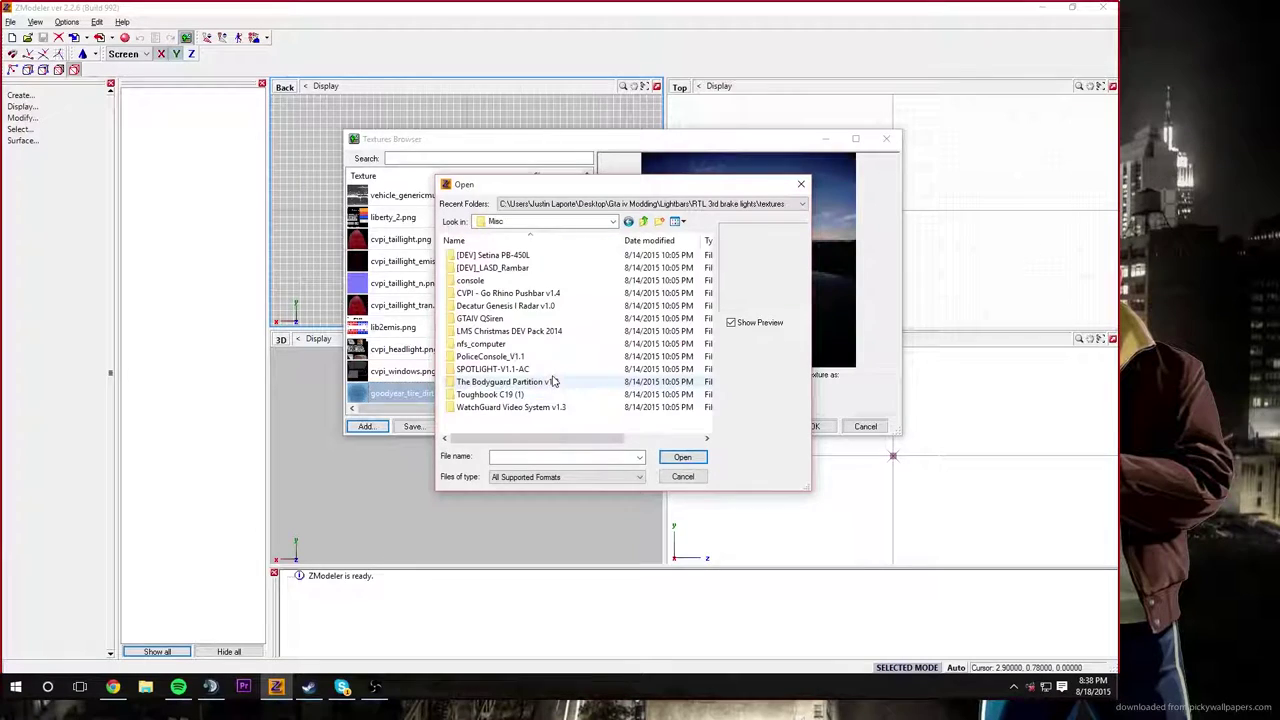
pyautogui.doubleClick(496, 268)
pyautogui.click(496, 272)
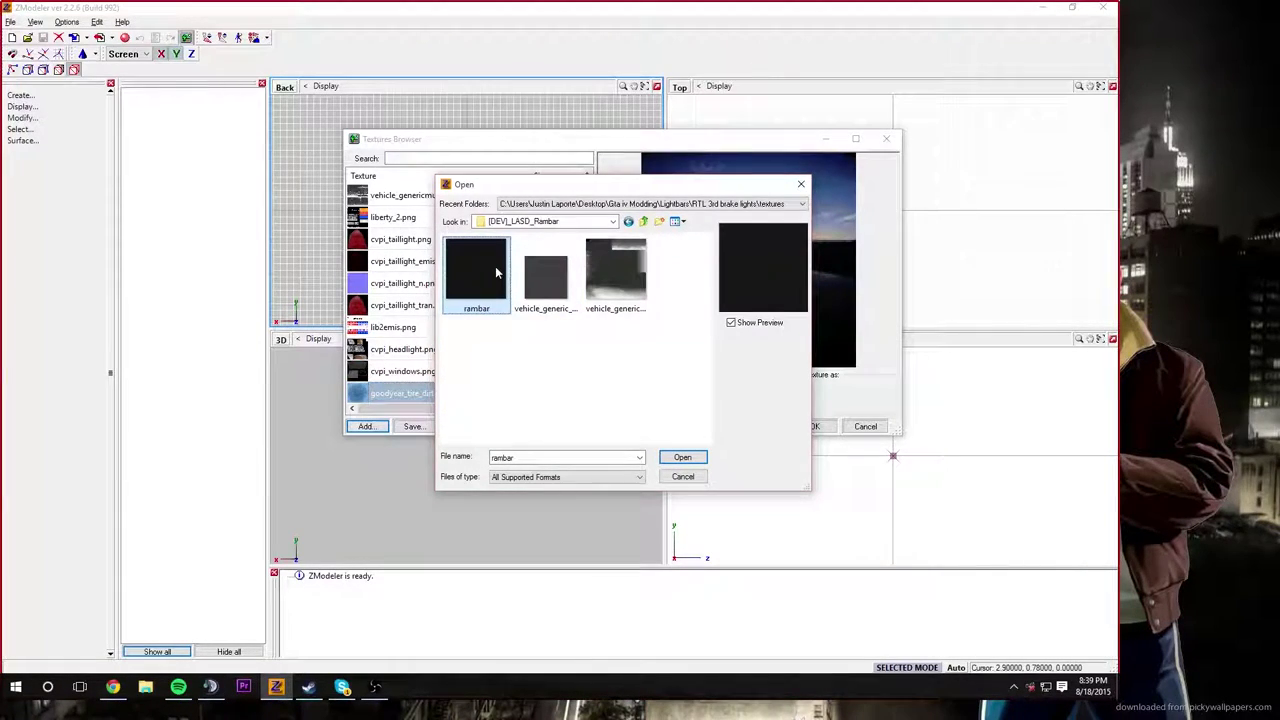
pyautogui.hotkey('ctrl', 'a')
pyautogui.click(680, 457)
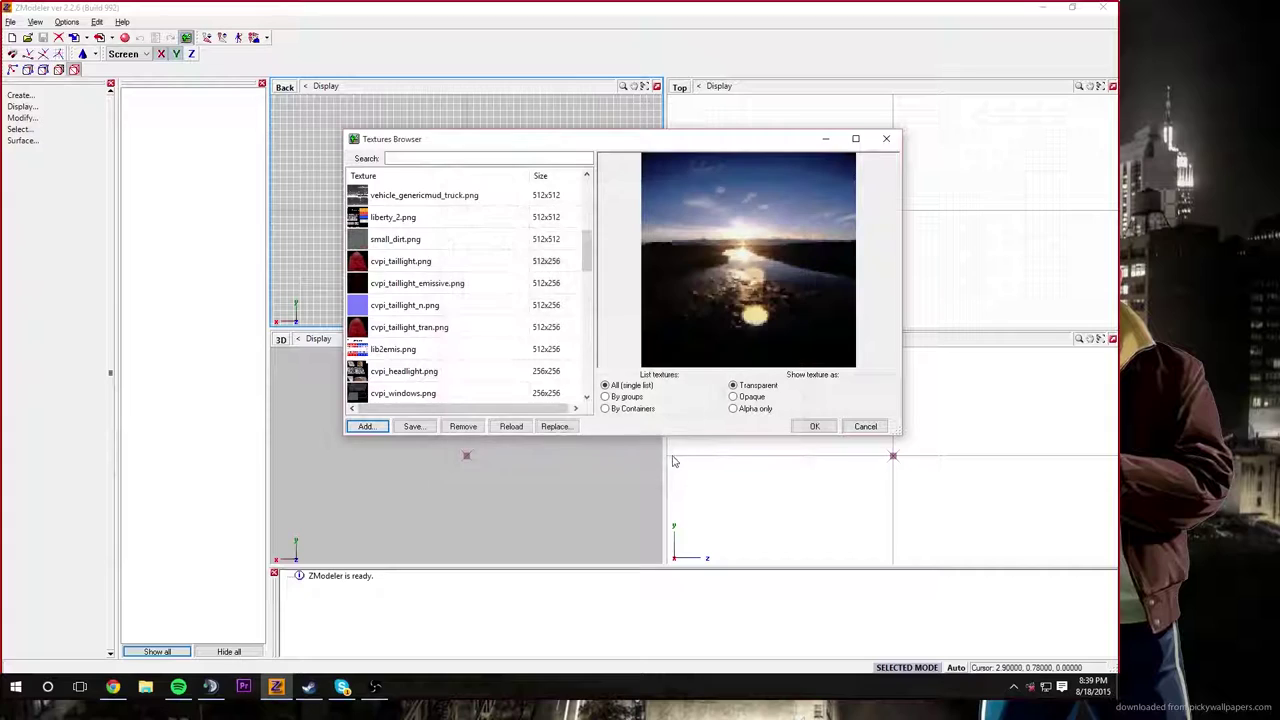
# Step: Add the Tex_0016_7 texture from the nfs_computer folder in Misc and accept the loaded texture list
pyautogui.click(366, 427)
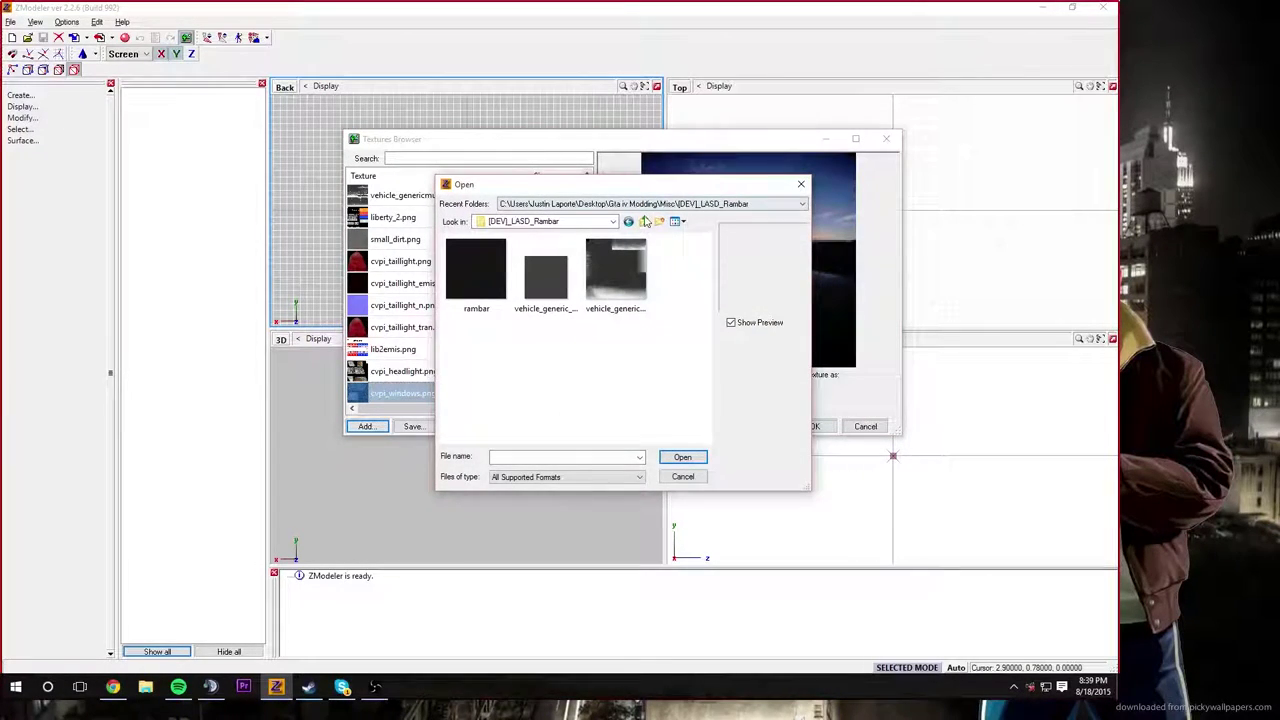
pyautogui.click(644, 221)
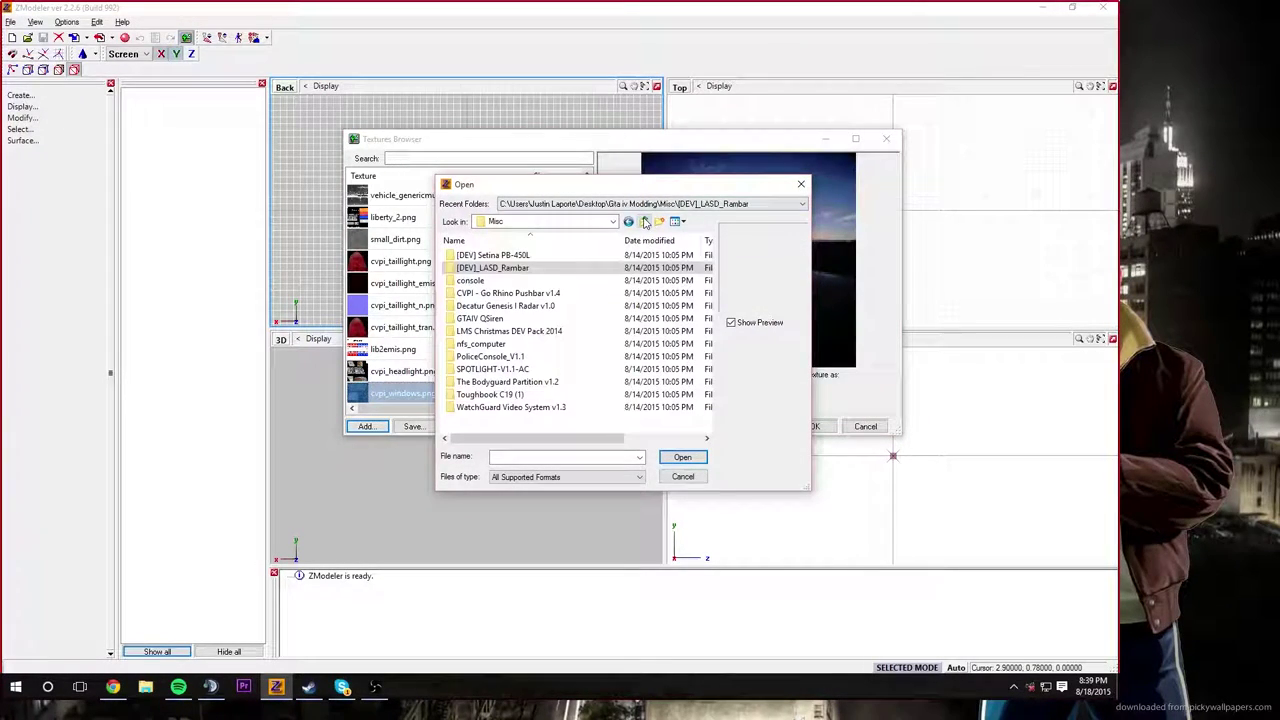
pyautogui.doubleClick(538, 345)
pyautogui.doubleClick(546, 270)
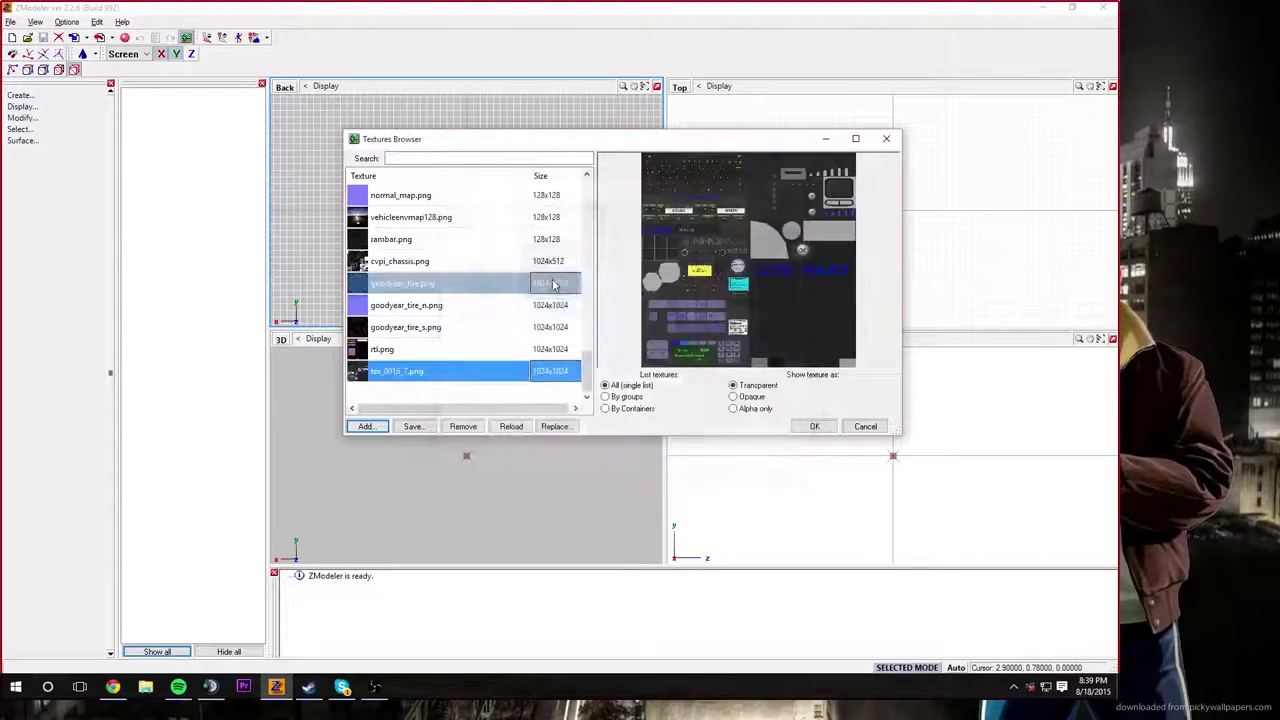
pyautogui.click(800, 427)
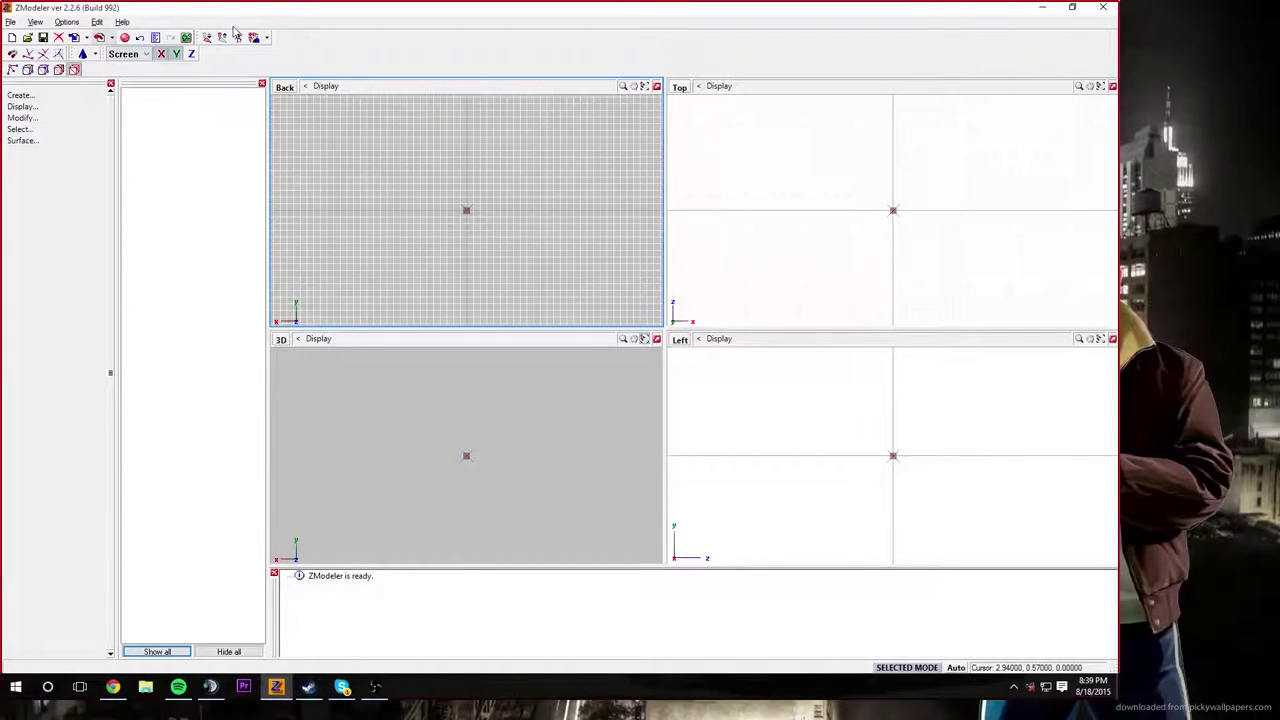
# Step: Import the police.wft car model from the Vehicle subfolder of [DEV] 2011 CVPI in the Cars folder
pyautogui.click(74, 38)
pyautogui.click(581, 225)
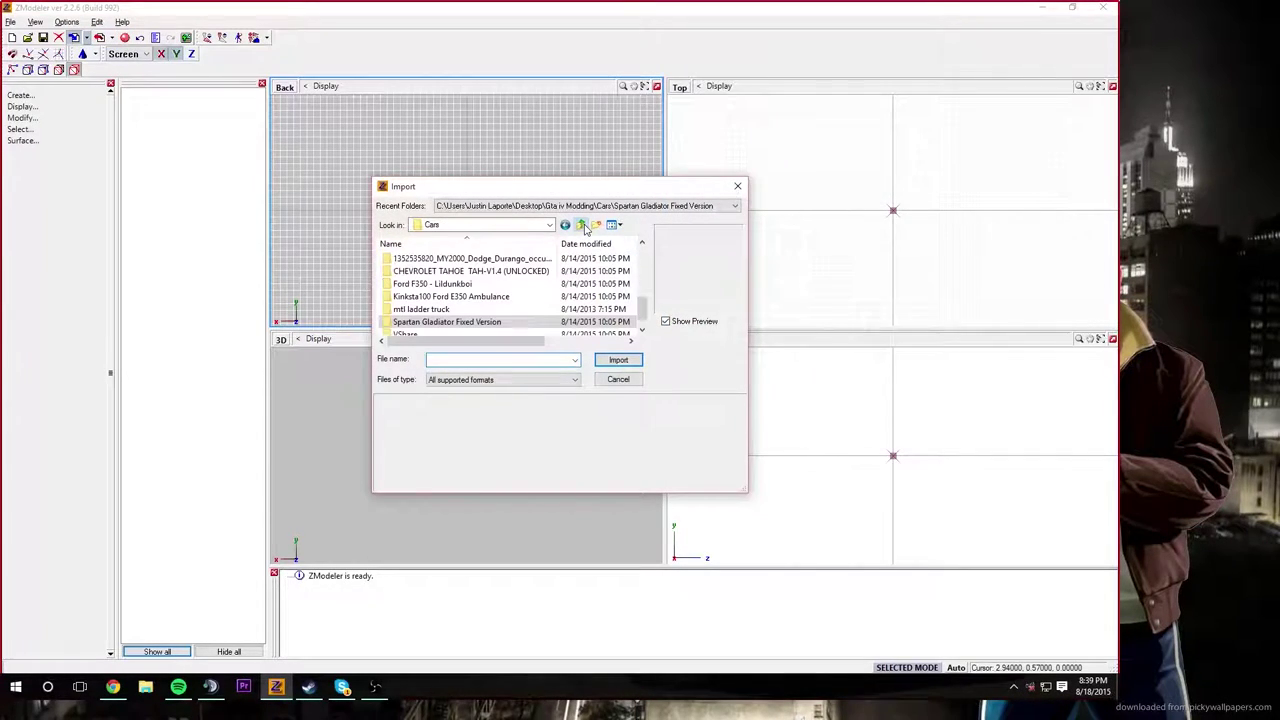
pyautogui.scroll(6, 480, 262)
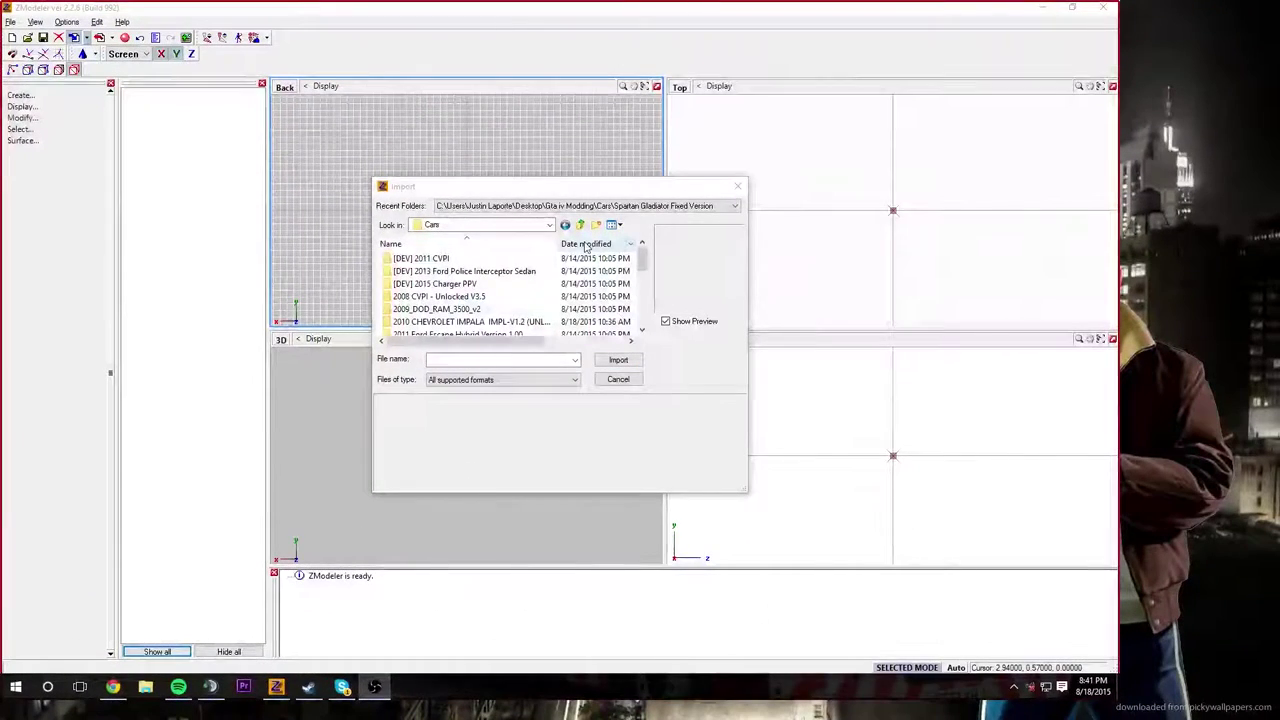
pyautogui.doubleClick(425, 259)
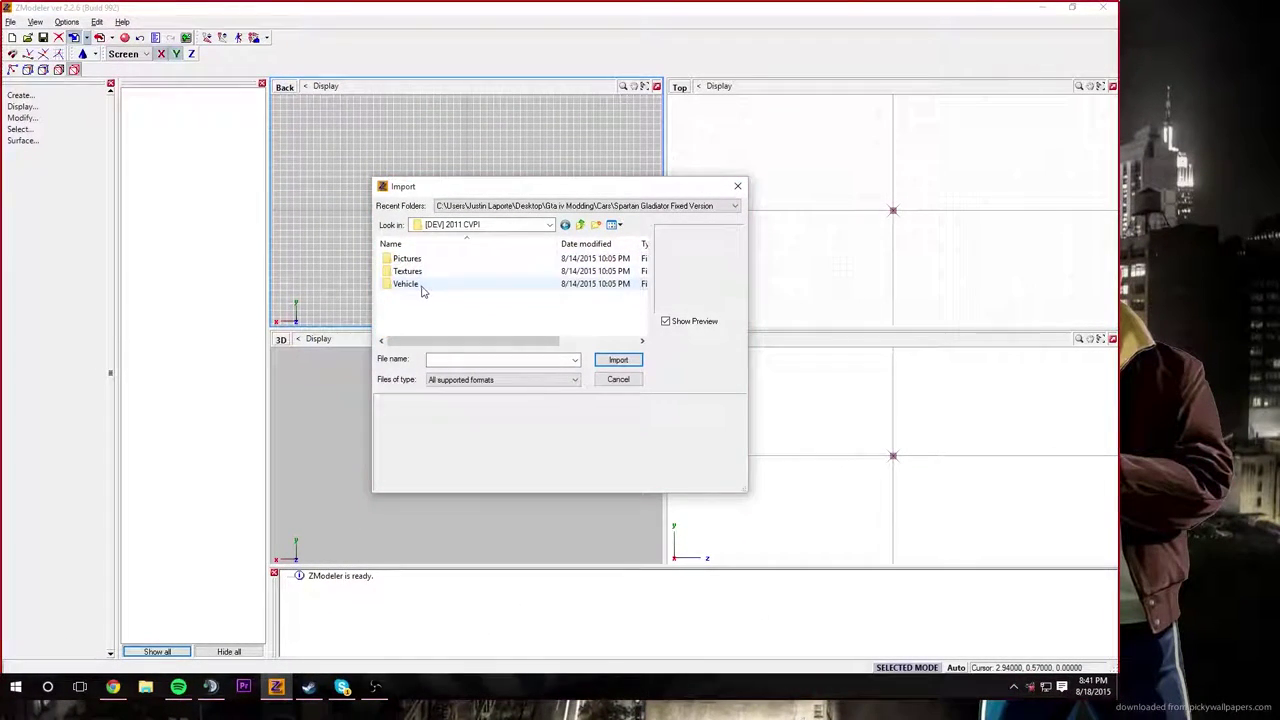
pyautogui.doubleClick(420, 284)
pyautogui.click(415, 259)
pyautogui.doubleClick(415, 260)
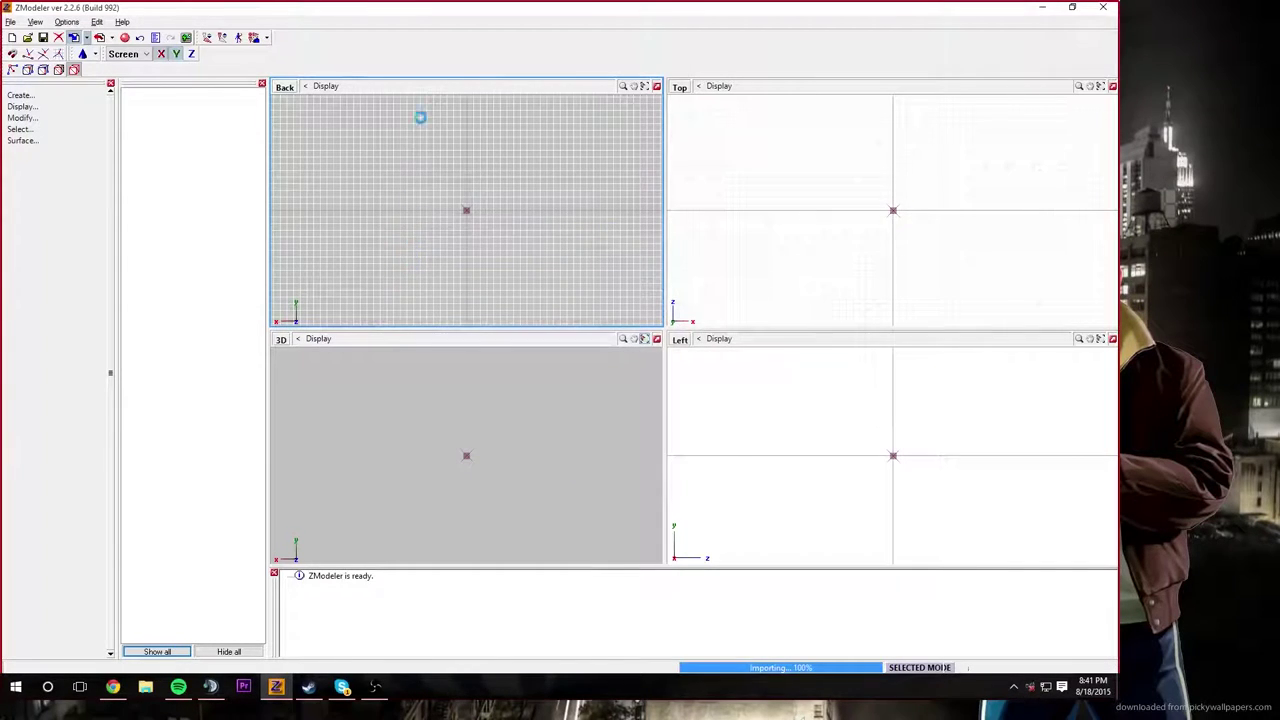
pyautogui.moveTo(536, 447); pyautogui.dragTo(356, 452)
# Step: Add the rambar_txt, shotzgun and shotzgun_n textures from the FILES folder of The Bodyguard Partition v1.2 in Misc, and accept the texture list
pyautogui.click(186, 37)
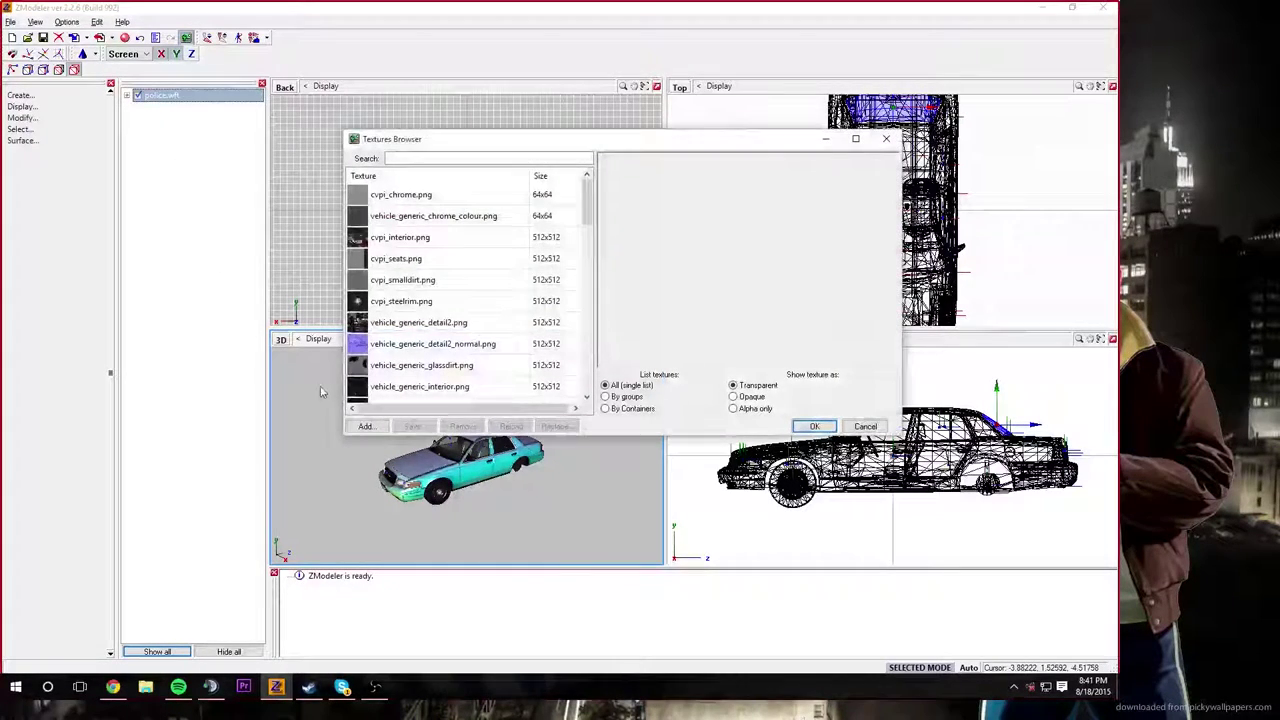
pyautogui.press('Return')
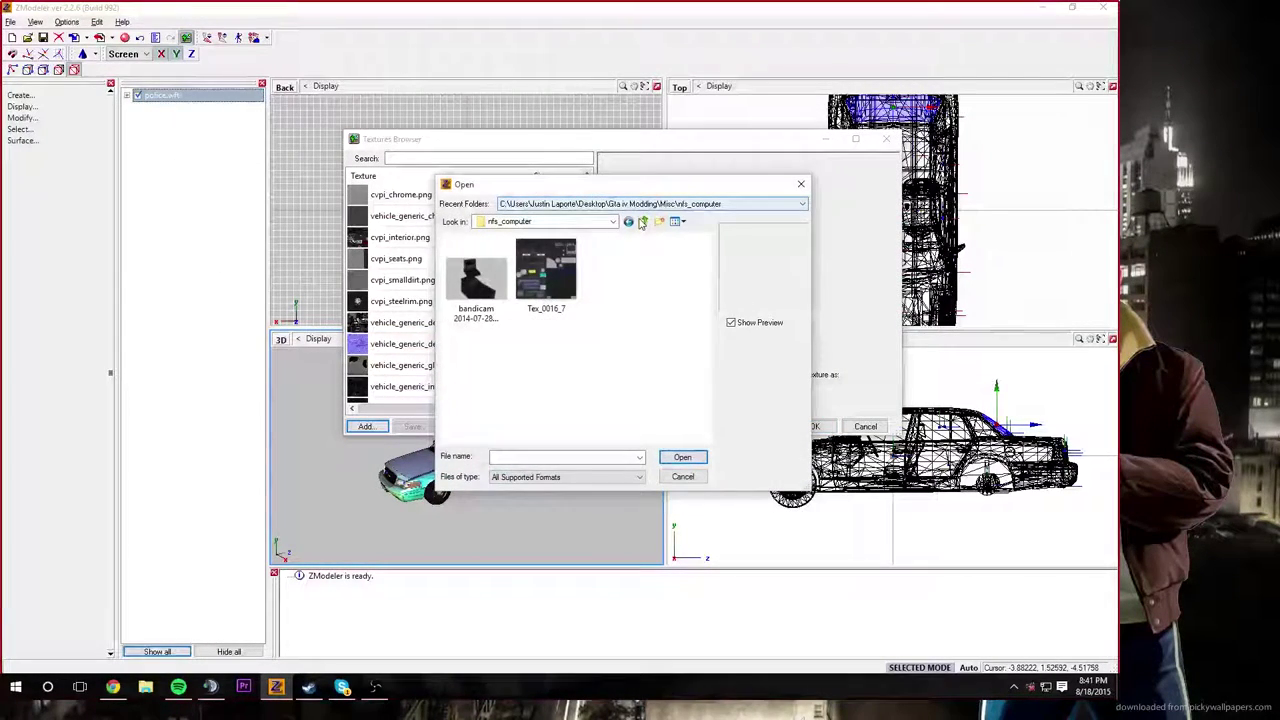
pyautogui.click(642, 221)
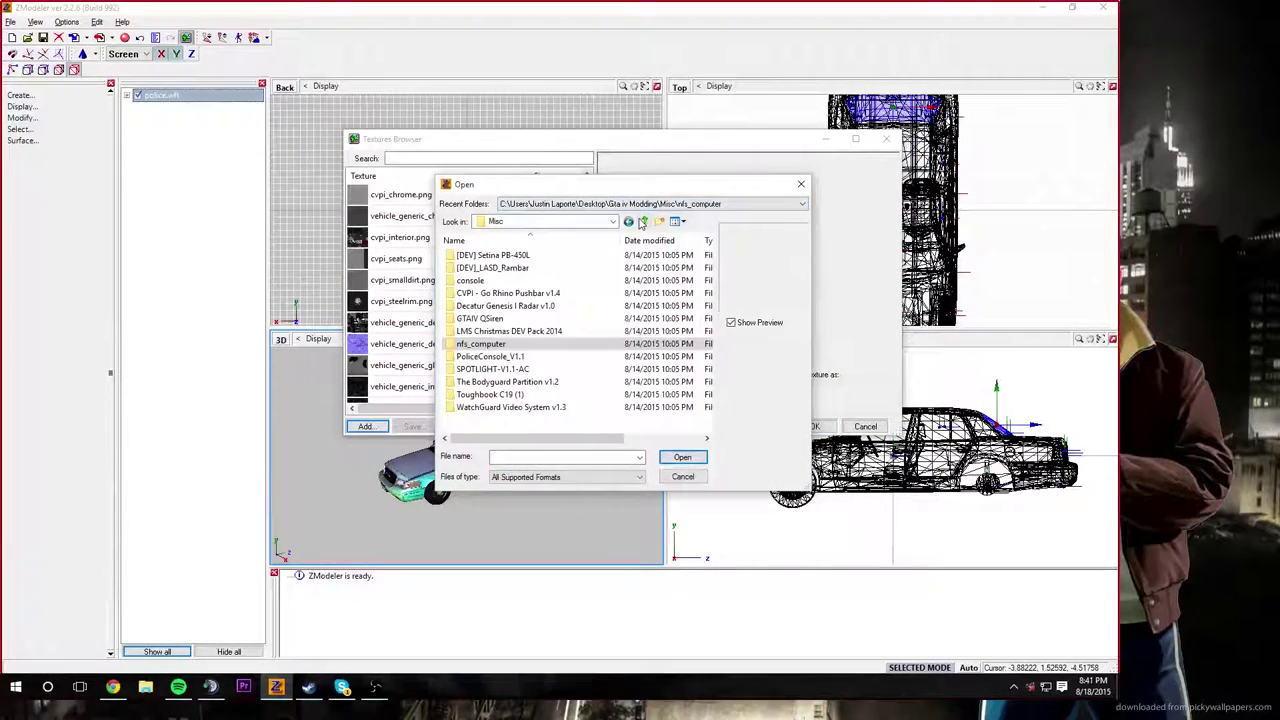
pyautogui.doubleClick(510, 381)
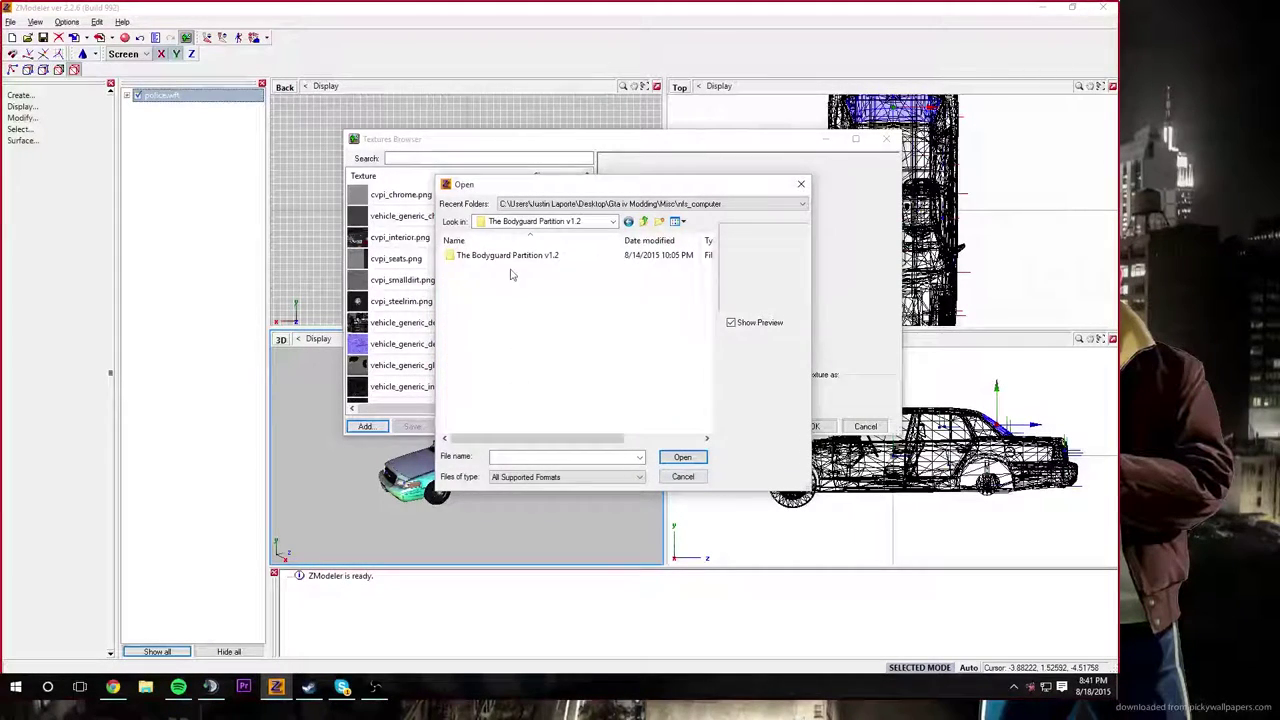
pyautogui.doubleClick(508, 256)
pyautogui.doubleClick(478, 272)
pyautogui.click(490, 284)
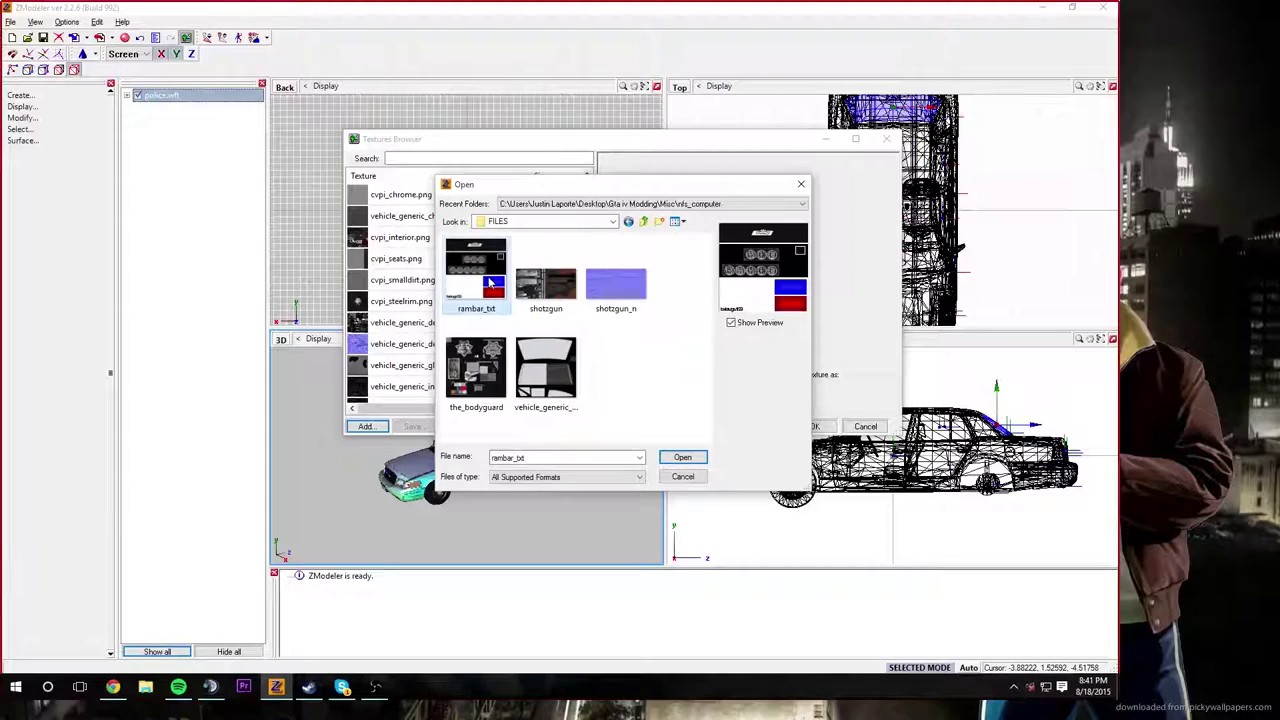
pyautogui.keyDown('shift'); pyautogui.click(616, 284); pyautogui.keyUp('shift')
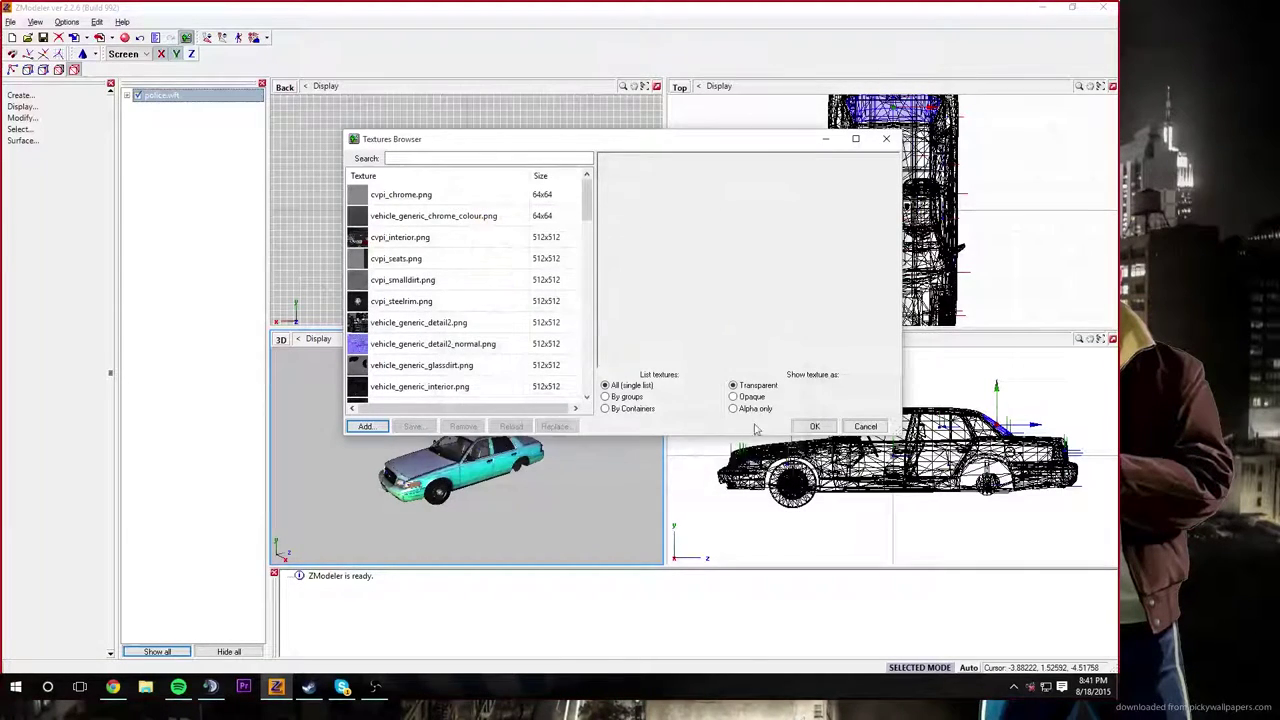
pyautogui.click(812, 428)
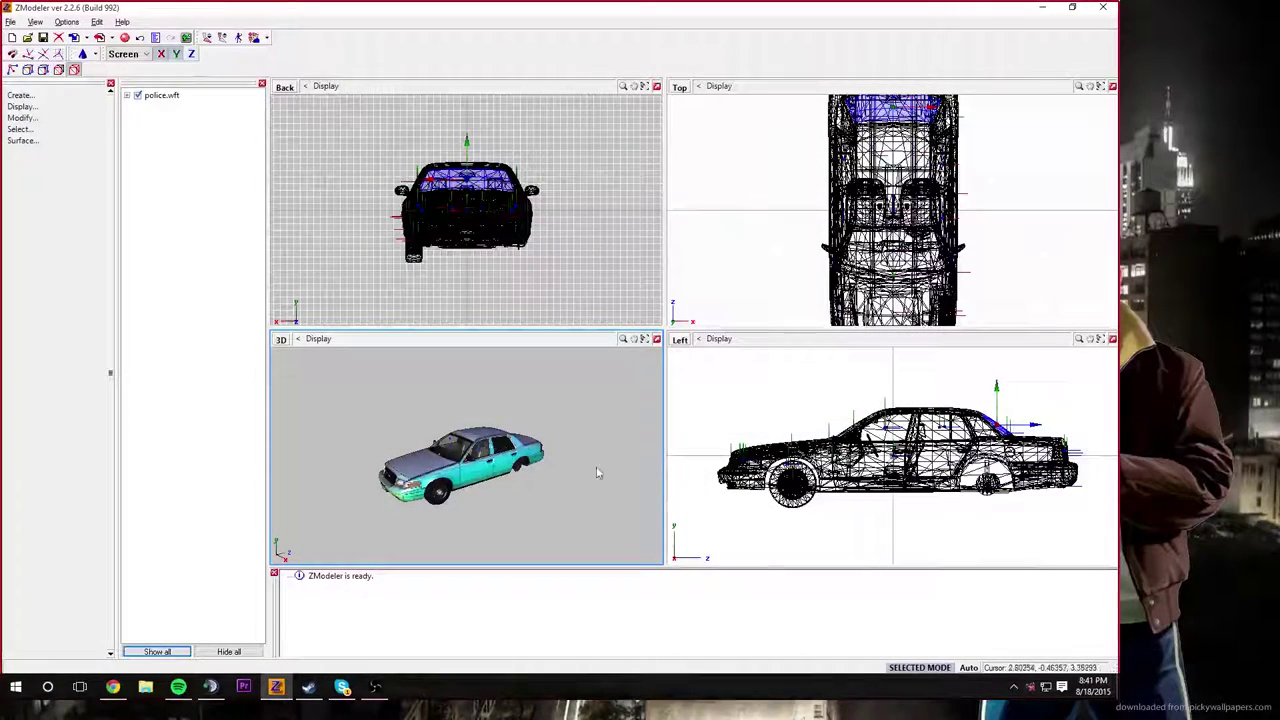
# Step: Start importing another model and browse to the Lightbars folder inside Gta iv Modding
pyautogui.moveTo(527, 484); pyautogui.dragTo(485, 487, button='middle')
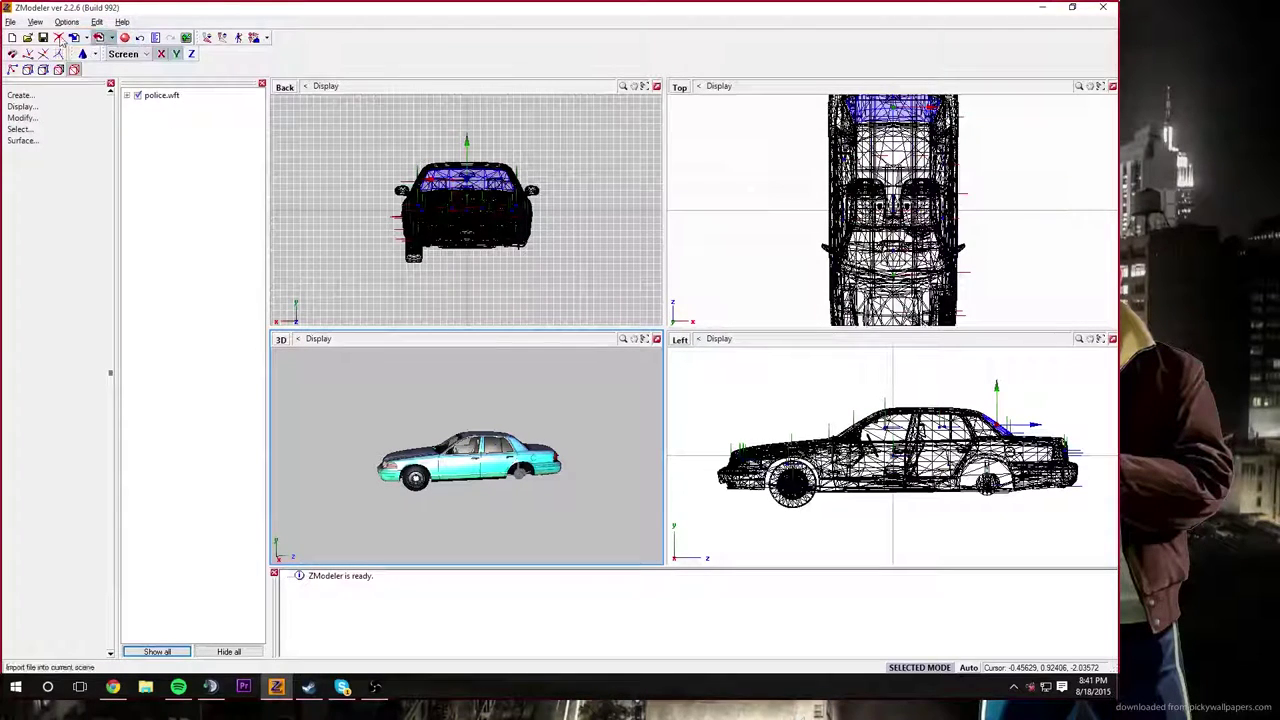
pyautogui.click(86, 38)
pyautogui.click(86, 38)
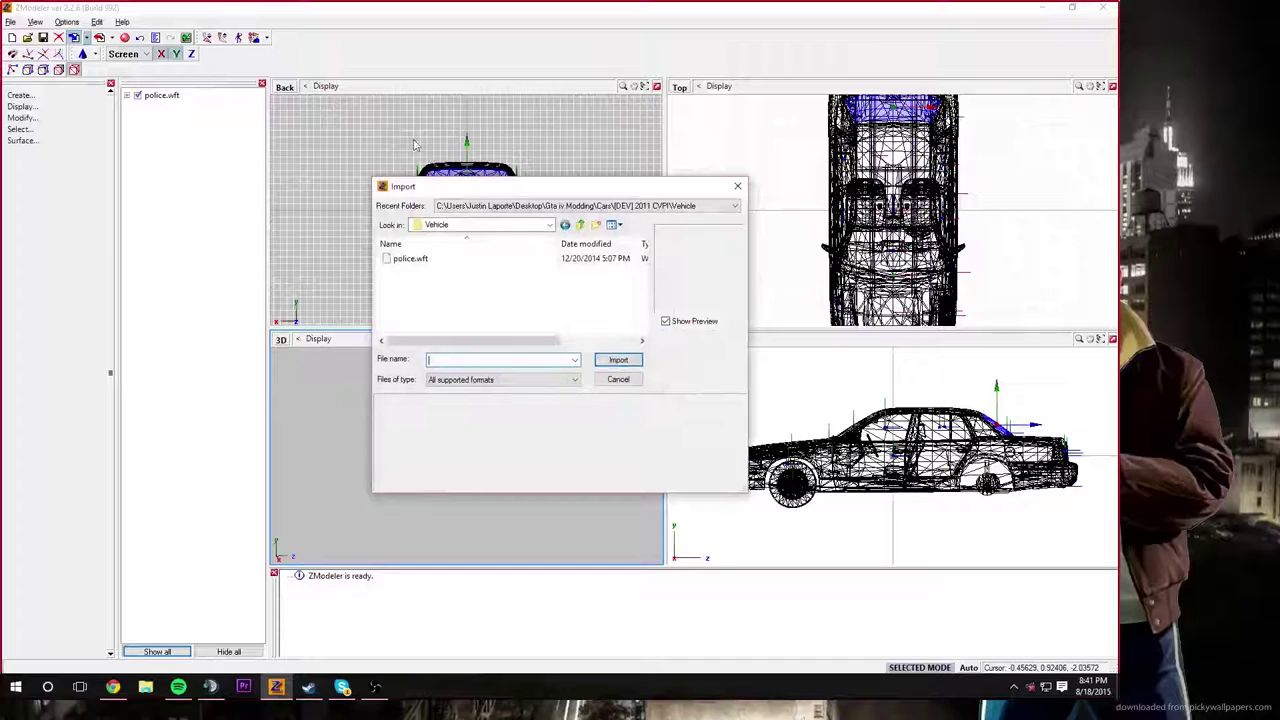
pyautogui.click(579, 225)
pyautogui.click(579, 225)
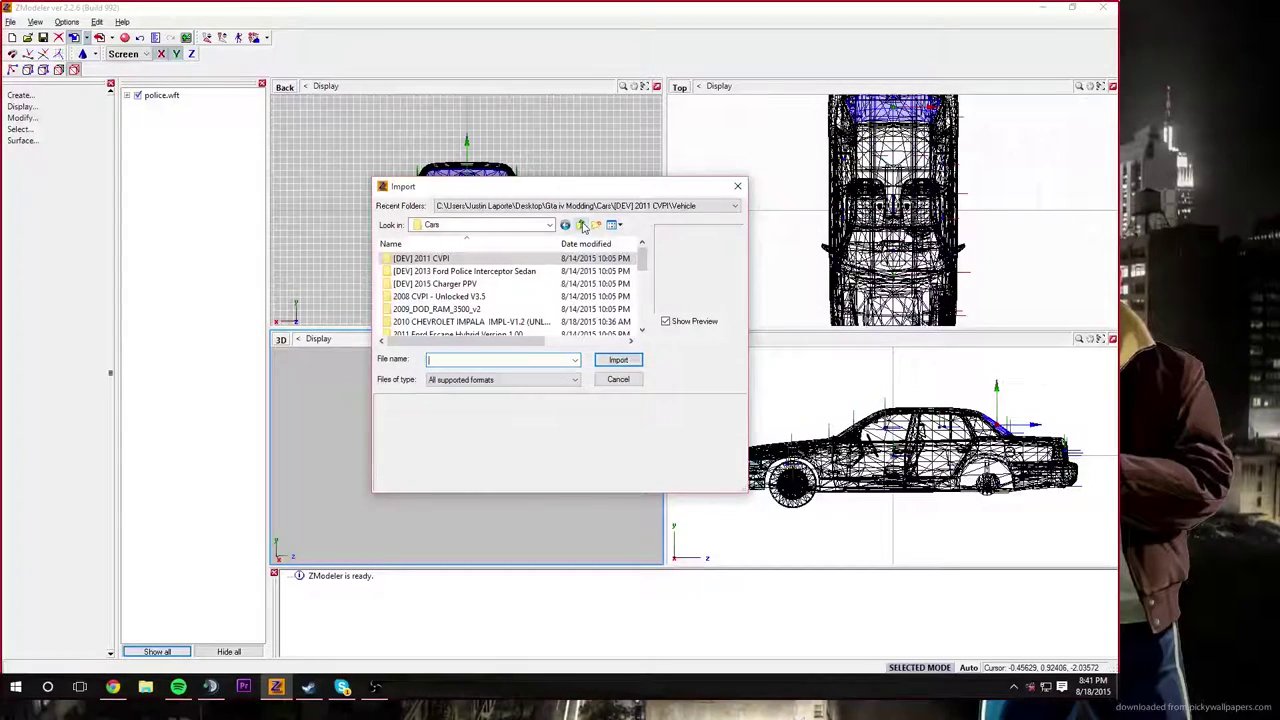
pyautogui.click(581, 225)
pyautogui.scroll(-2, 516, 259)
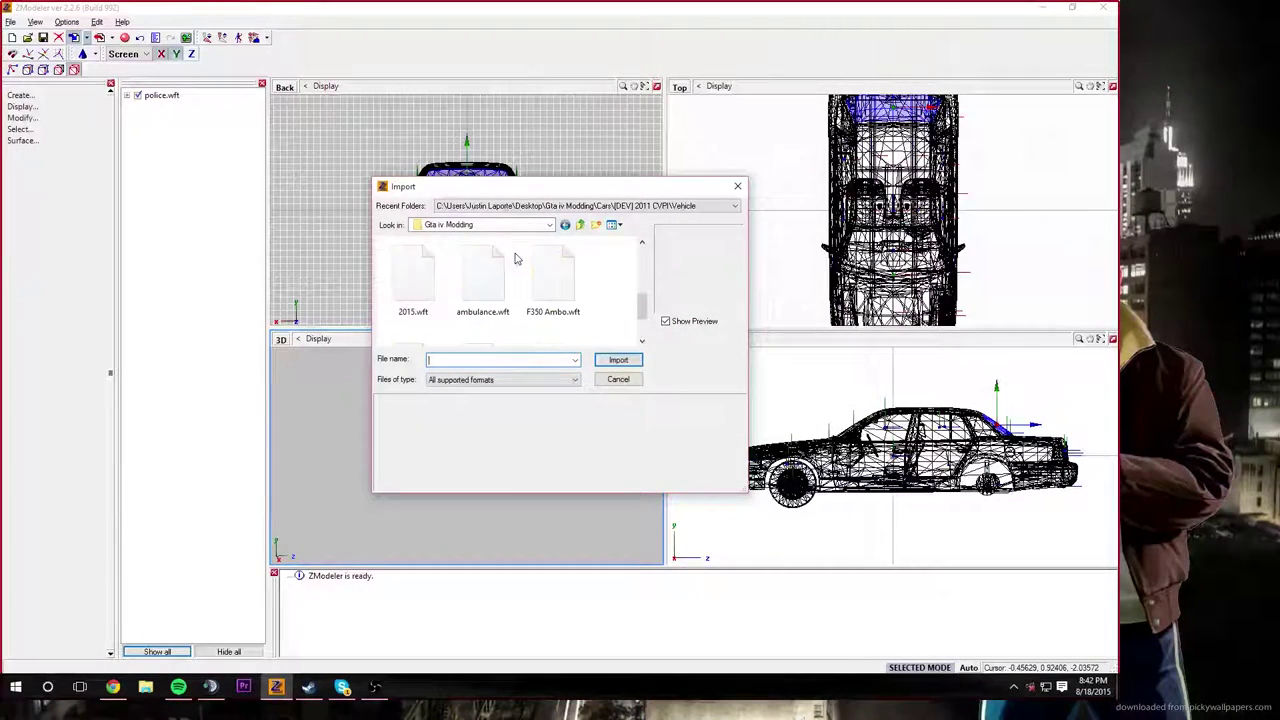
pyautogui.scroll(2, 516, 259)
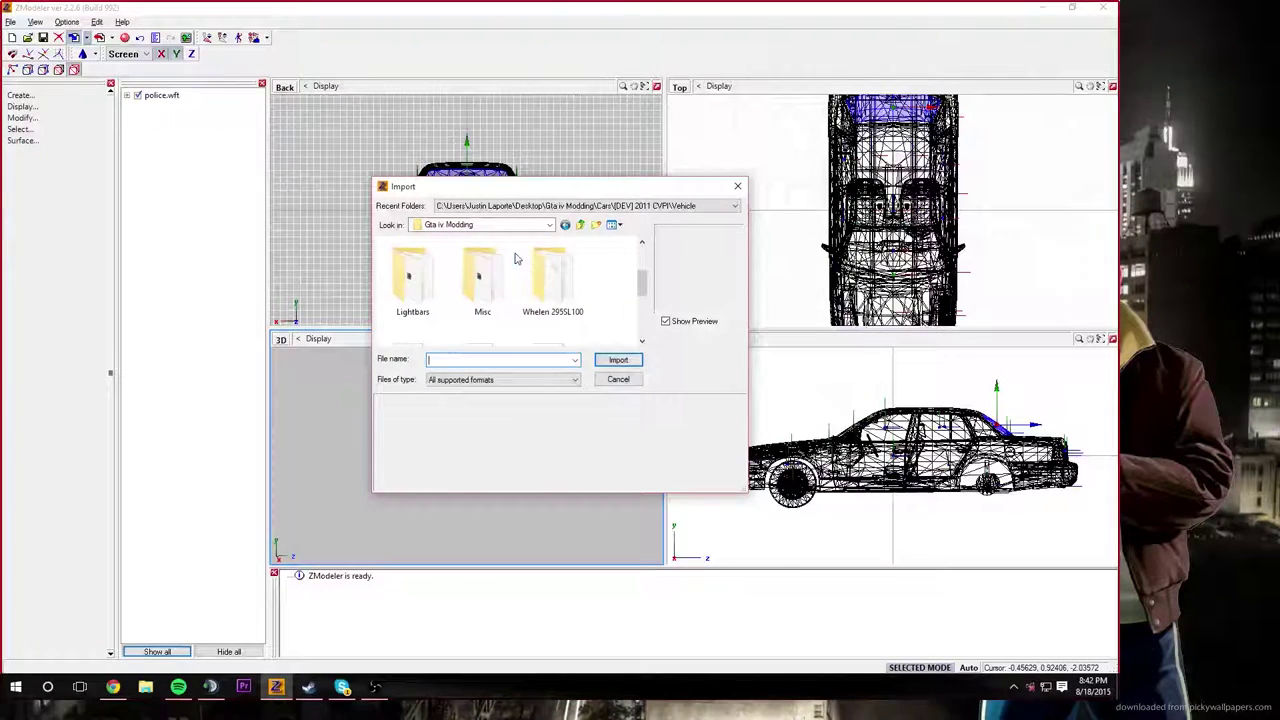
pyautogui.doubleClick(412, 278)
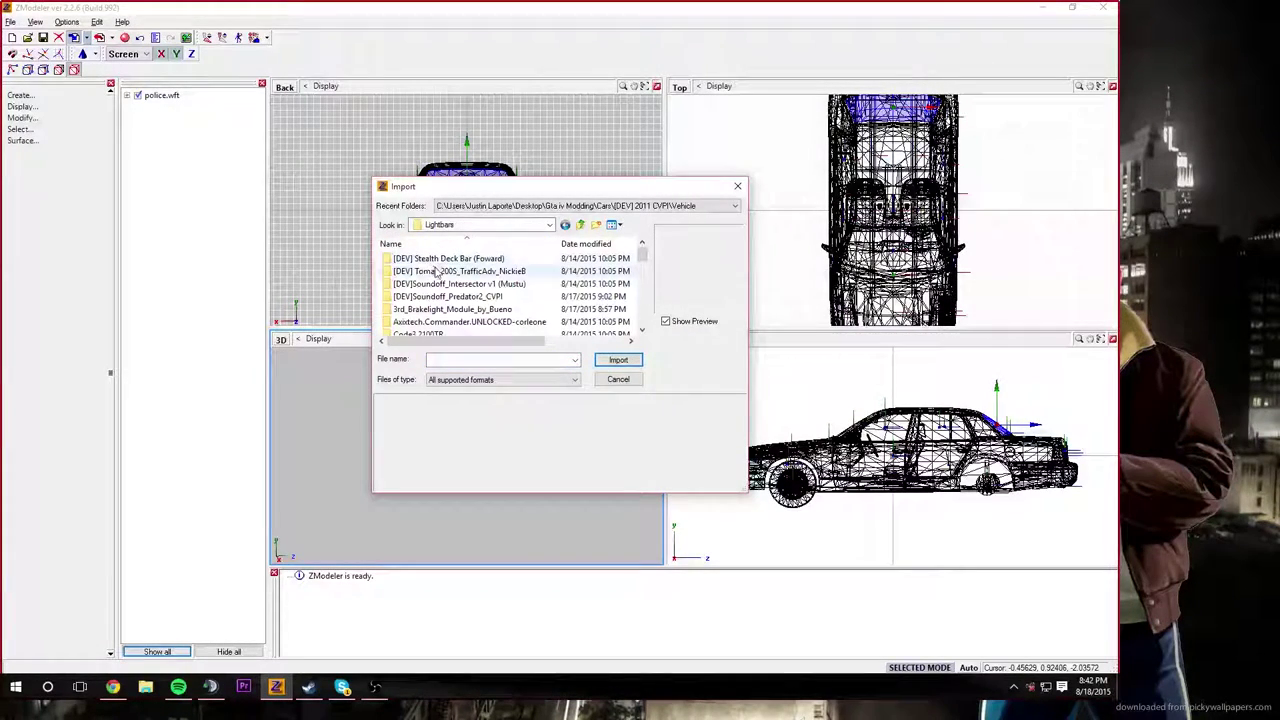
# Step: Import the Lib2HighProf.wft lightbar model from the Whelen Liberty II folder
pyautogui.scroll(-2, 440, 276)
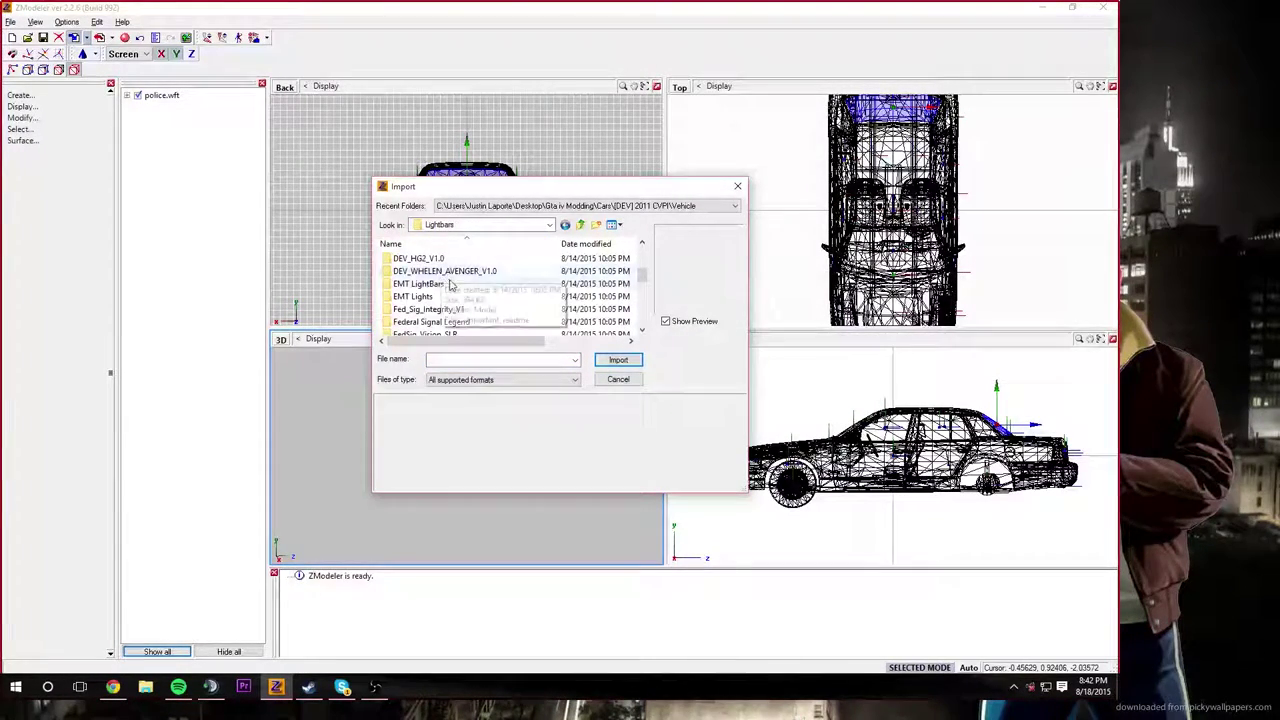
pyautogui.scroll(-5, 462, 285)
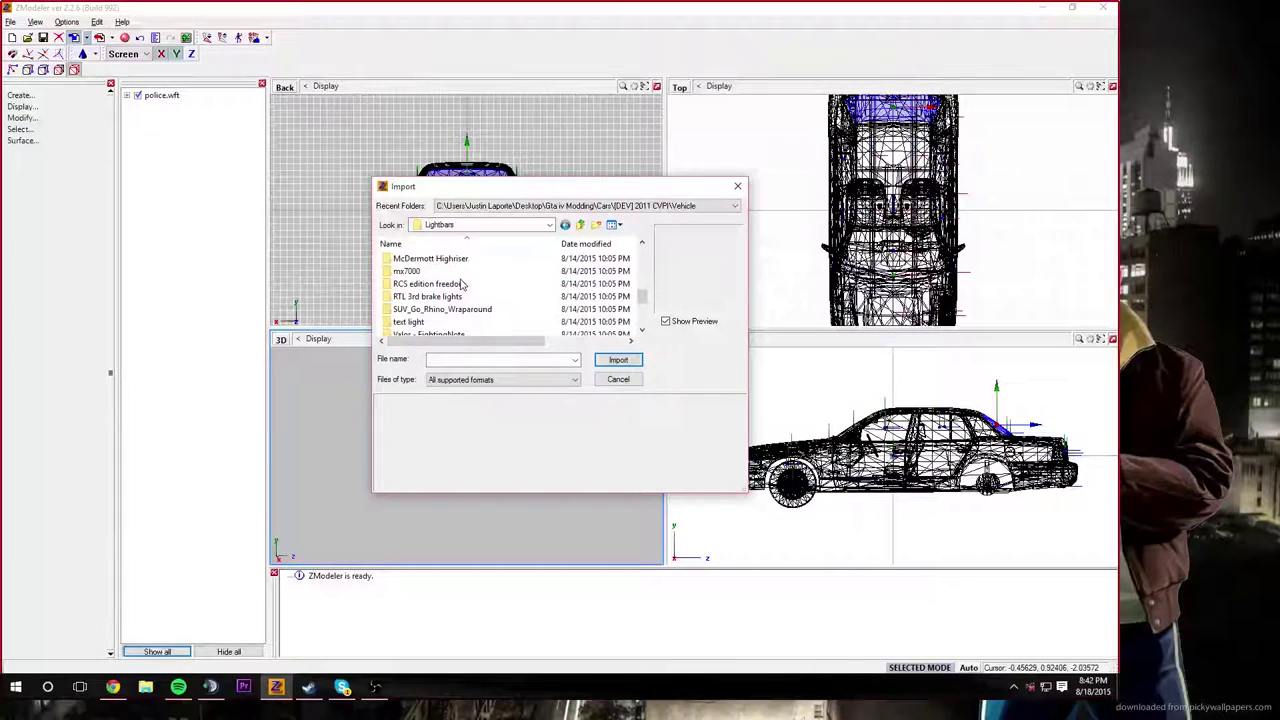
pyautogui.scroll(-2, 461, 285)
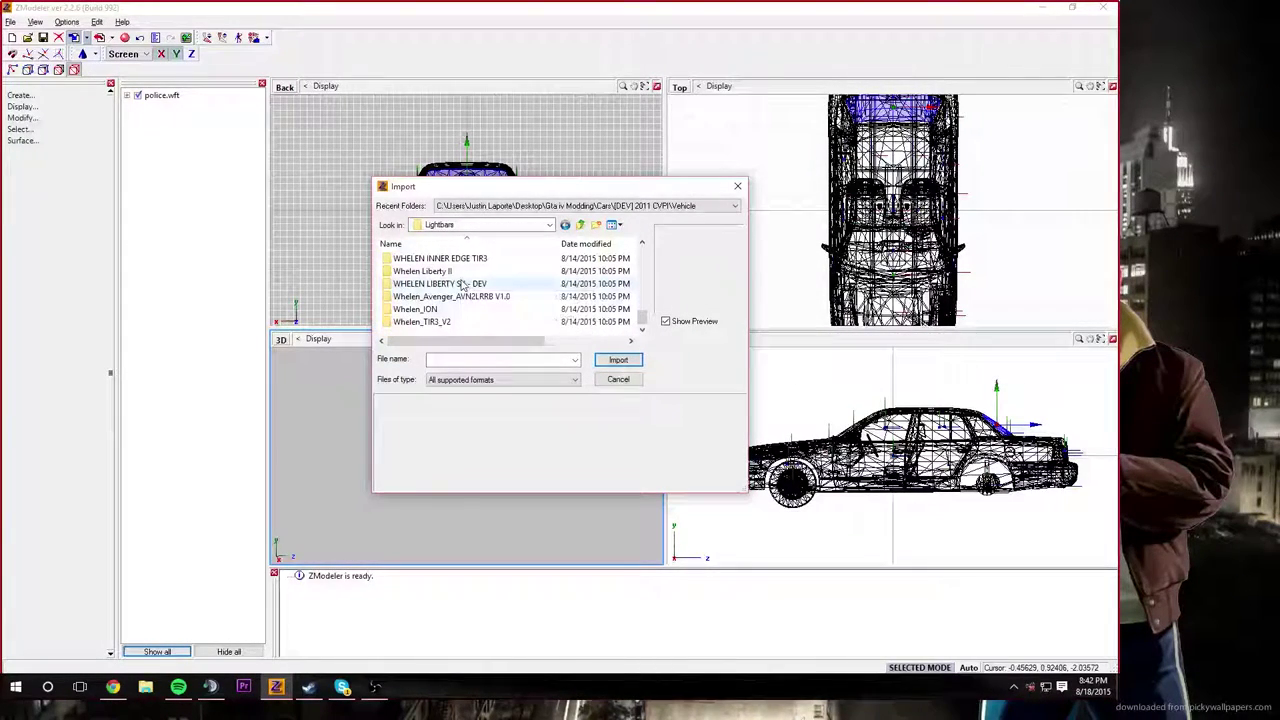
pyautogui.doubleClick(454, 273)
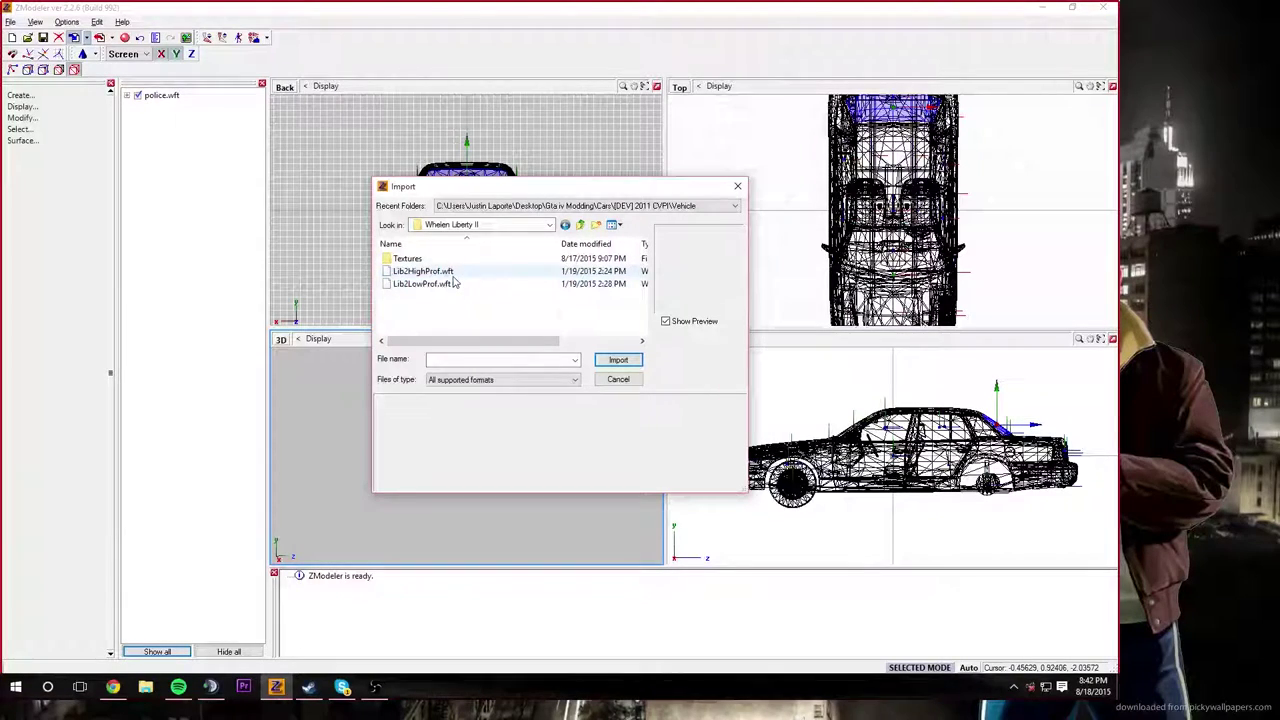
pyautogui.click(452, 272)
pyautogui.press('Return')
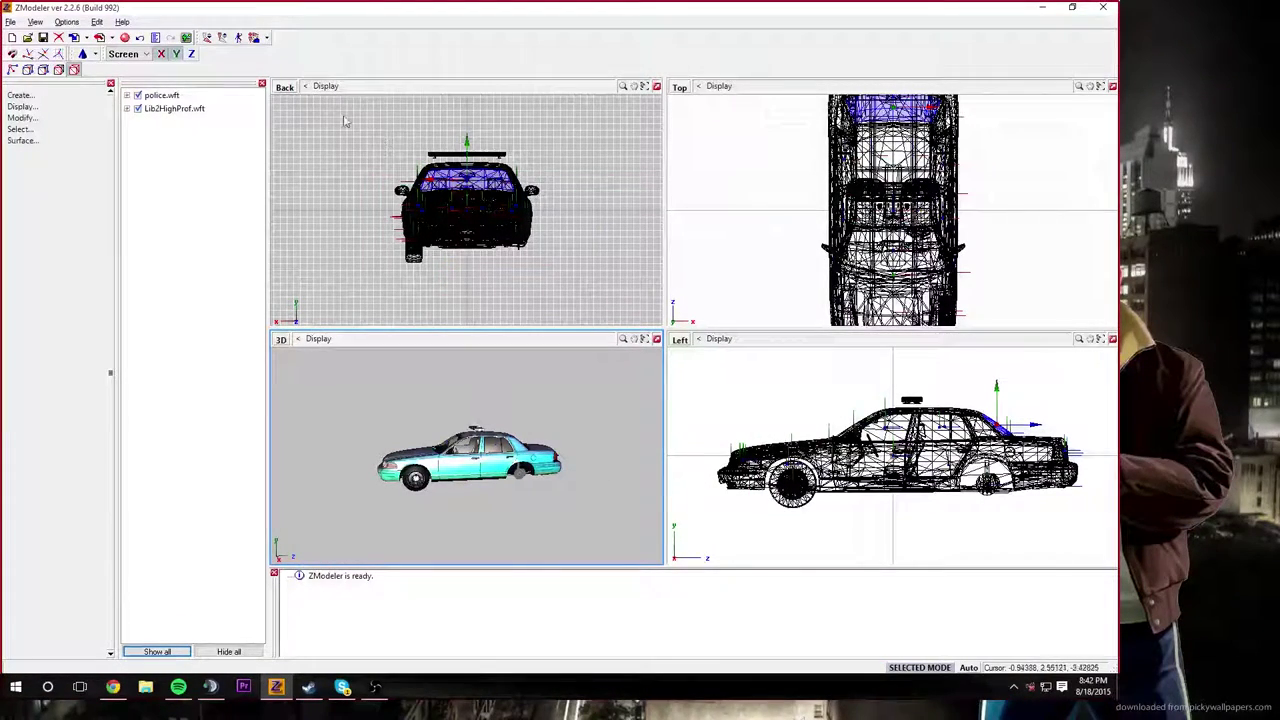
# Step: Hide the police.wft car, leaving only the Lib2HighProf.wft lightbar, and try to move the lightbar in the left view
pyautogui.click(143, 97)
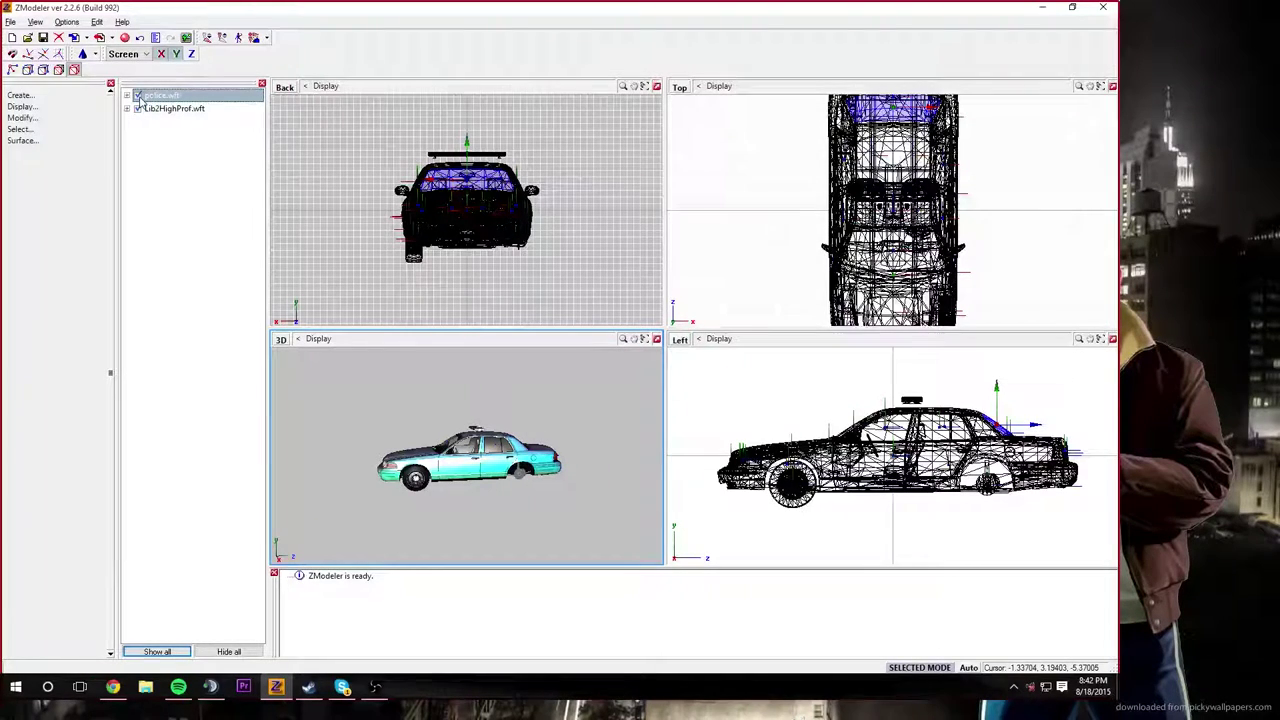
pyautogui.click(138, 95)
pyautogui.click(22, 118)
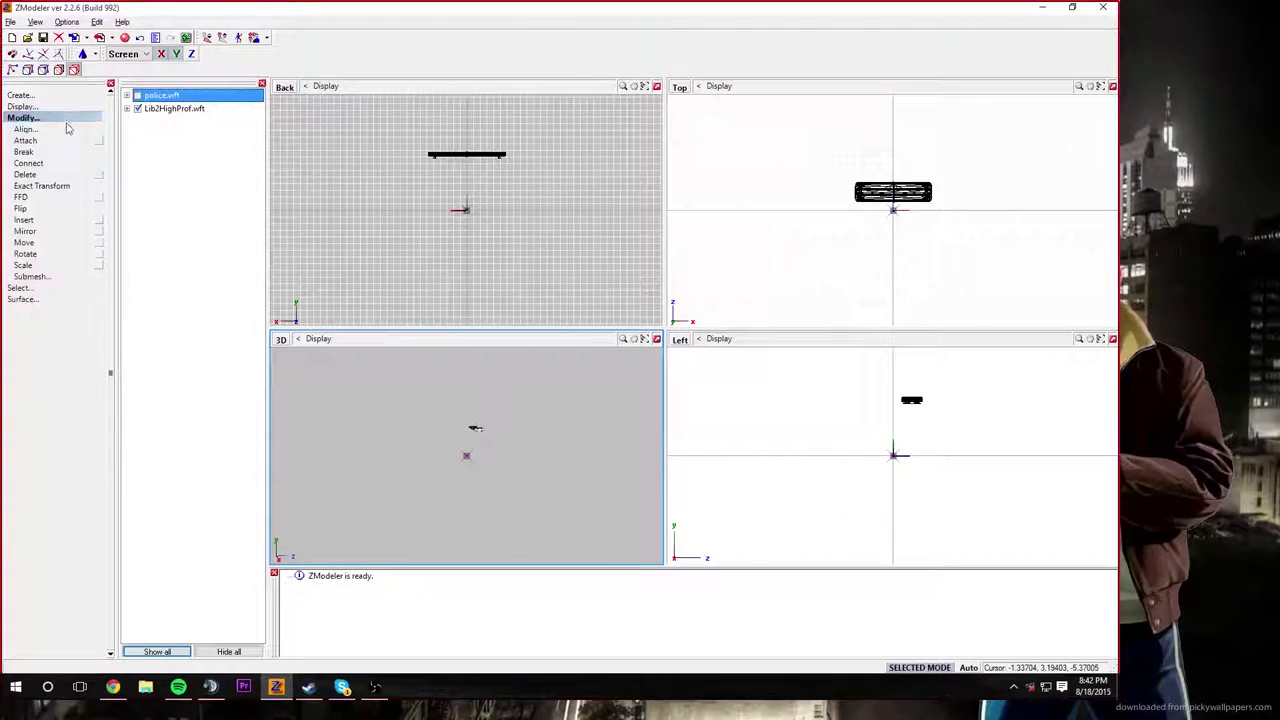
pyautogui.click(40, 243)
pyautogui.click(905, 458)
pyautogui.moveTo(892, 455); pyautogui.dragTo(899, 453)
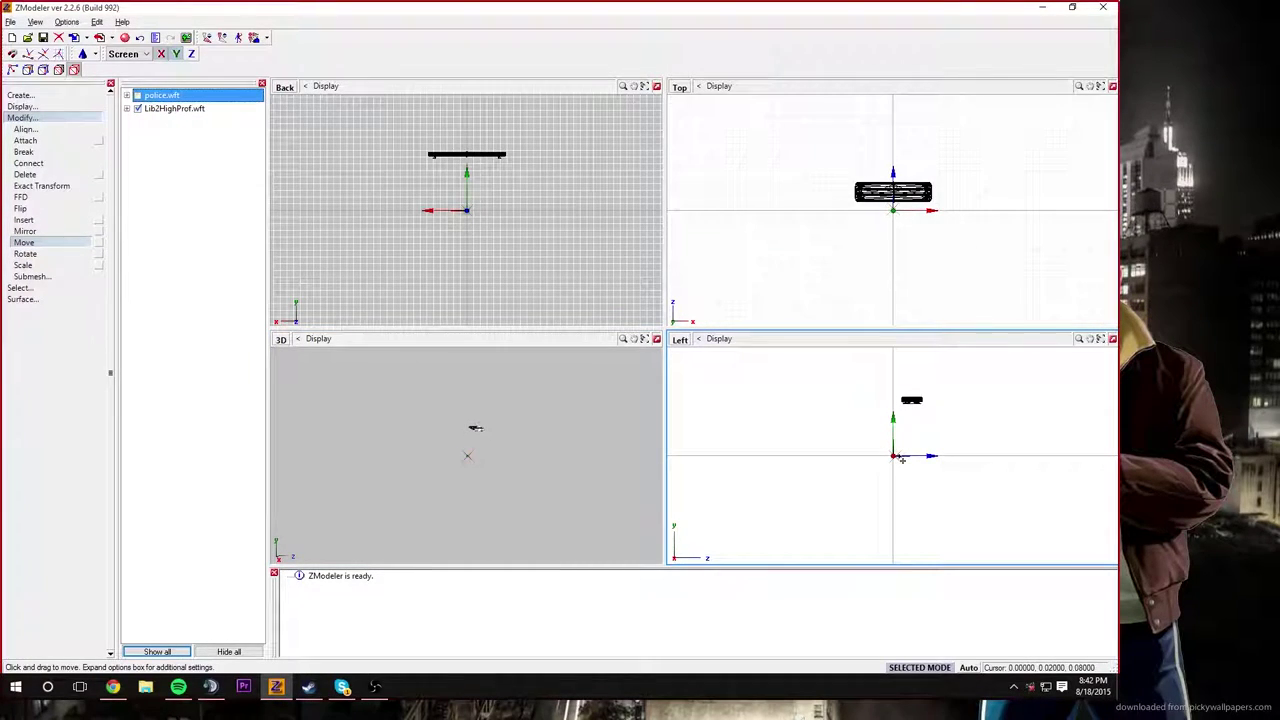
pyautogui.click(983, 399)
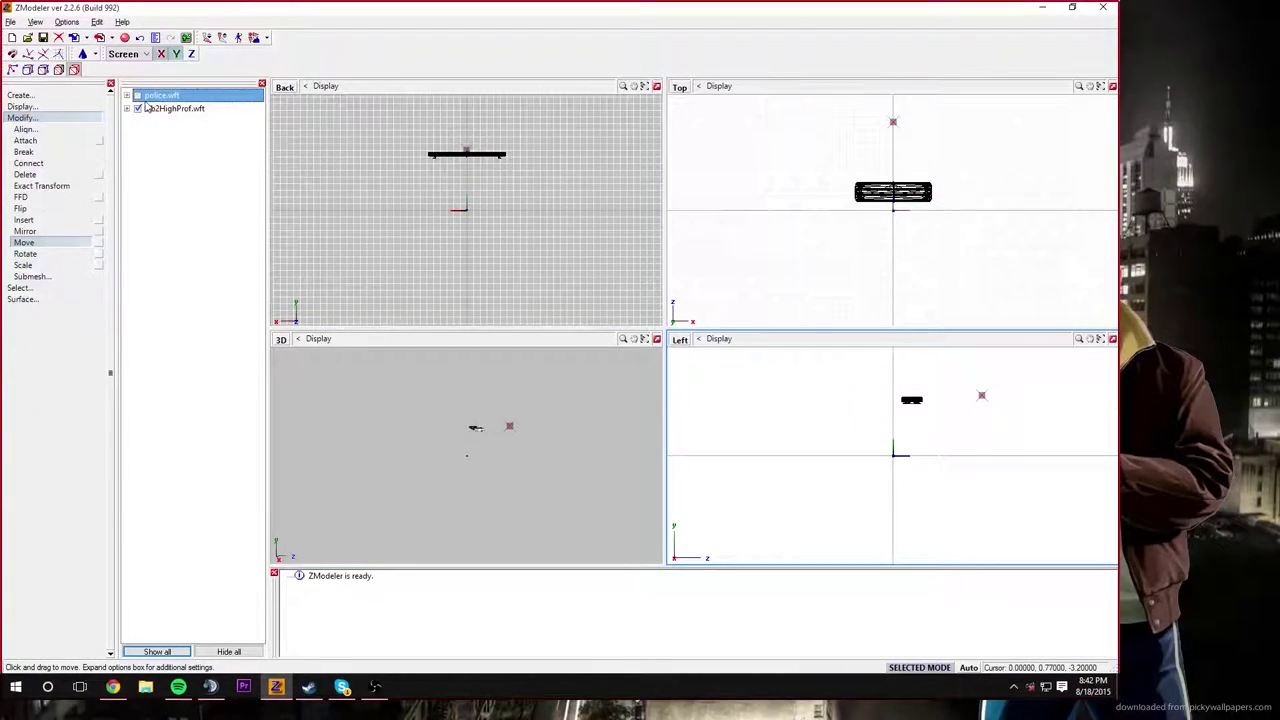
# Step: Shift the lightbar slightly towards the rear along the horizontal axis only, and check its position against the car
pyautogui.click(137, 97)
pyautogui.click(137, 97)
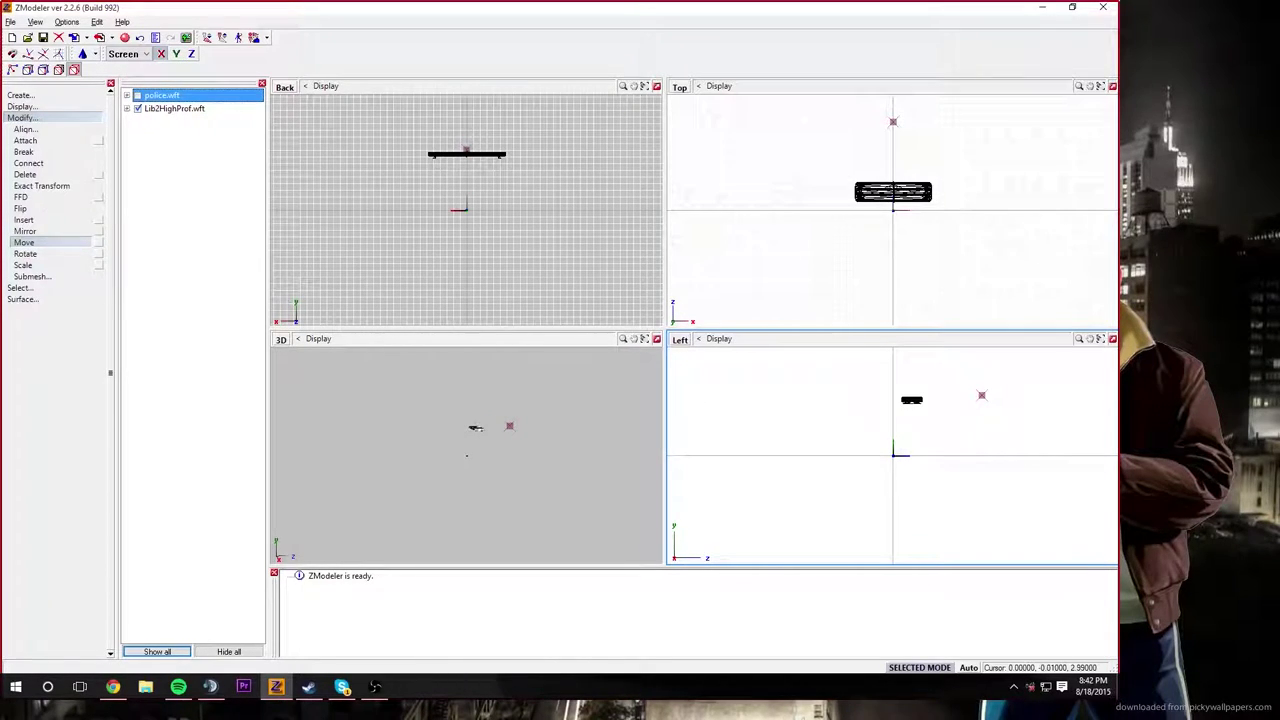
pyautogui.click(137, 95)
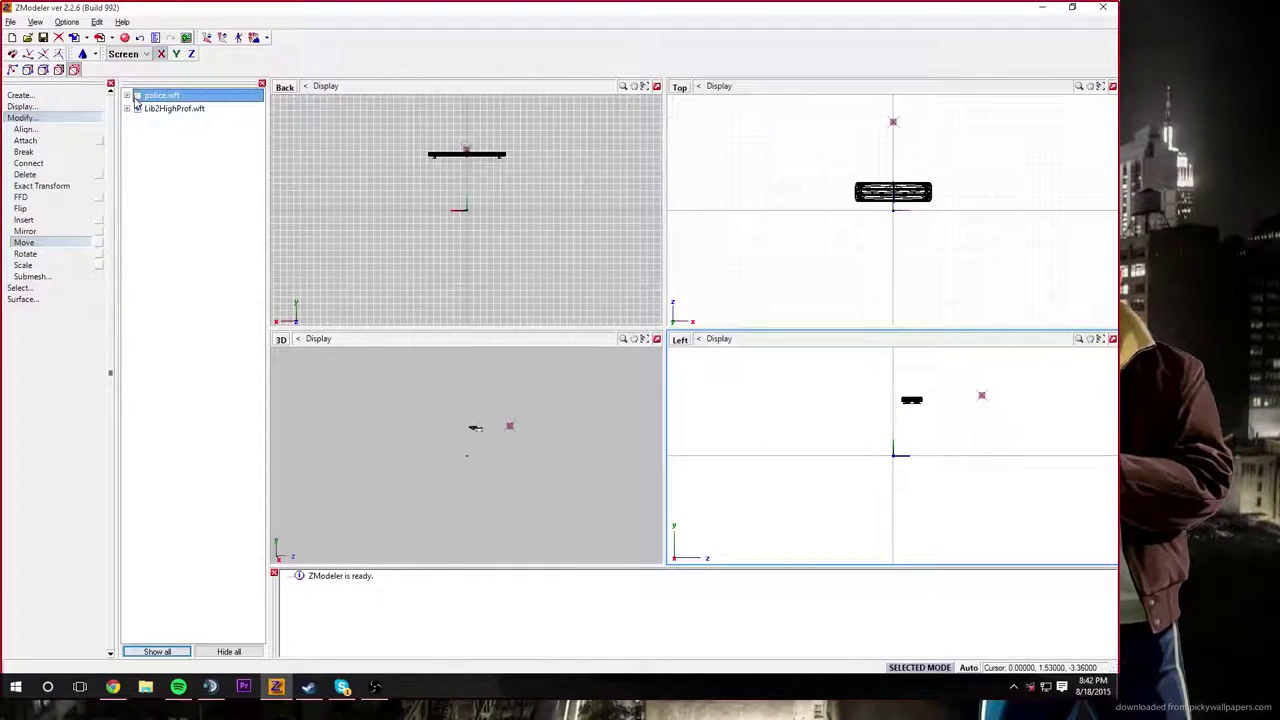
pyautogui.click(137, 95)
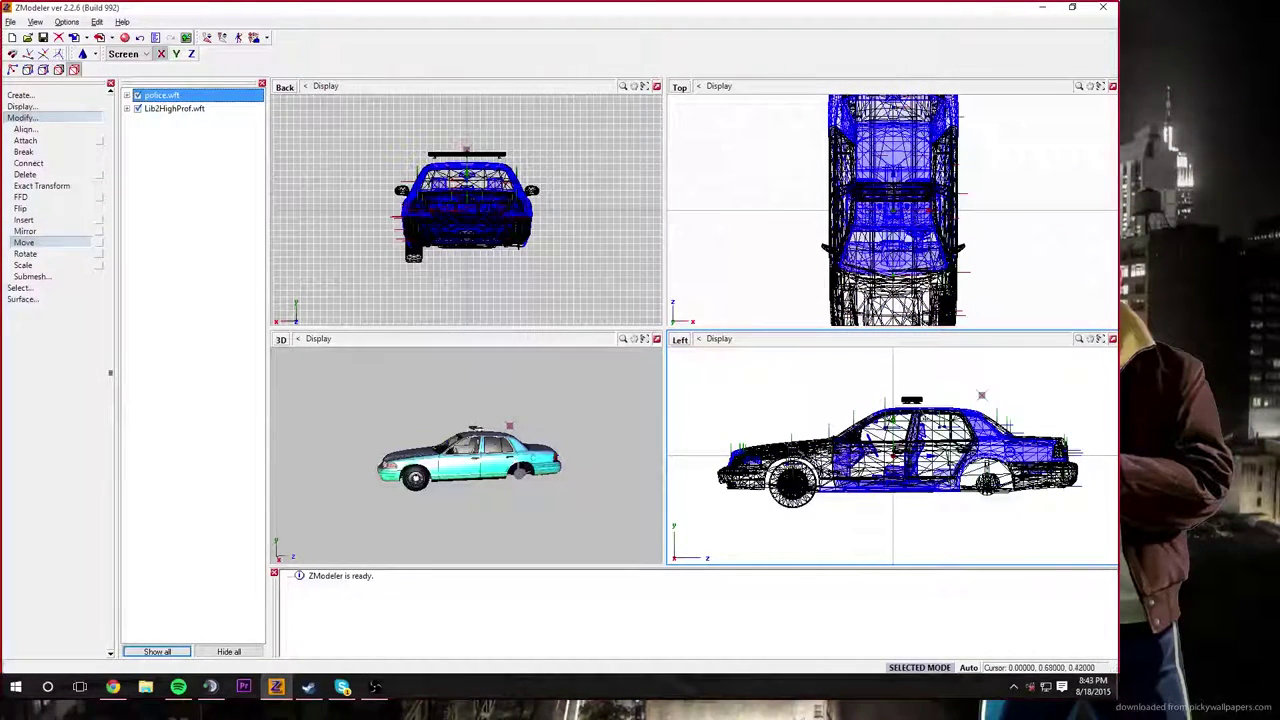
pyautogui.click(137, 95)
pyautogui.click(896, 459)
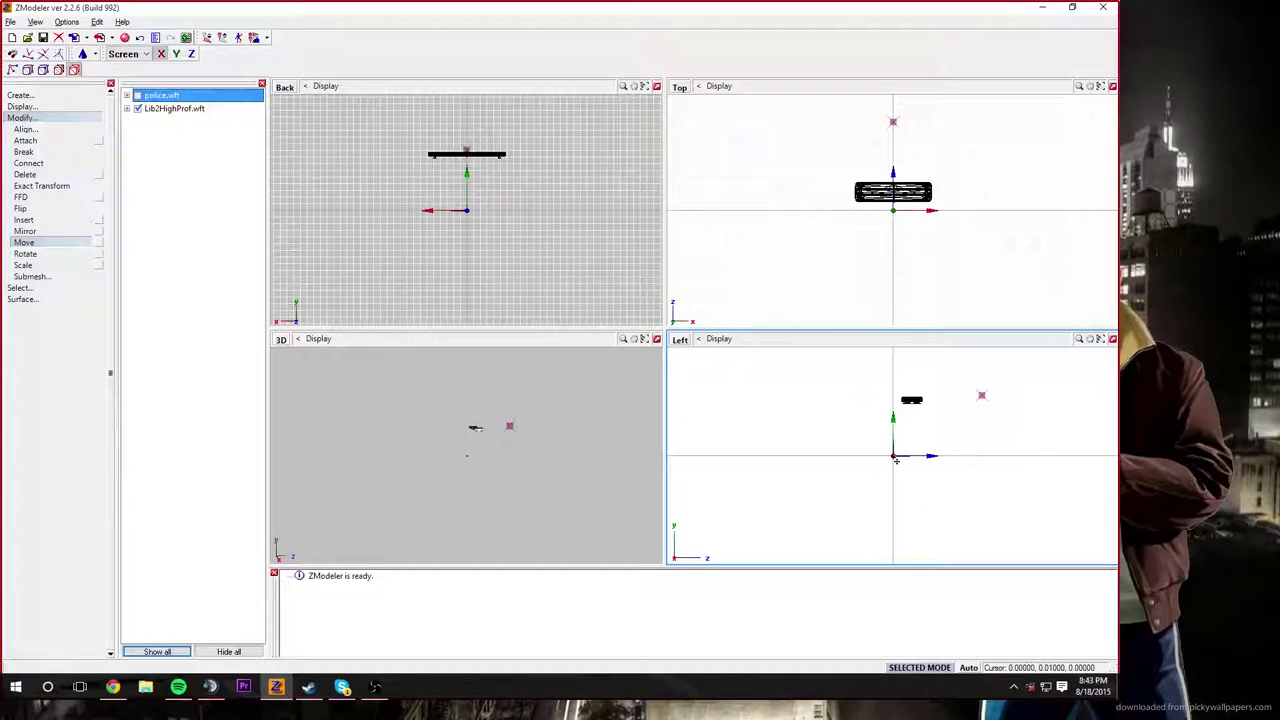
pyautogui.moveTo(896, 459); pyautogui.dragTo(902, 460)
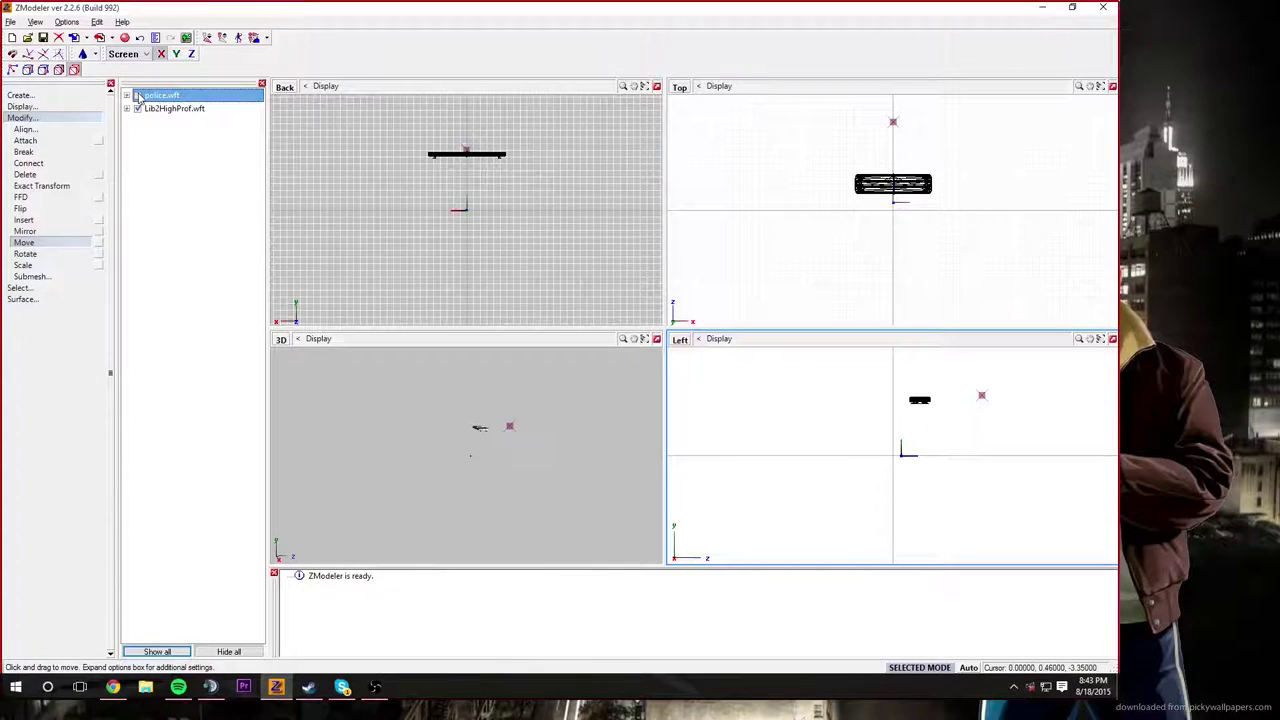
pyautogui.click(138, 96)
pyautogui.click(138, 96)
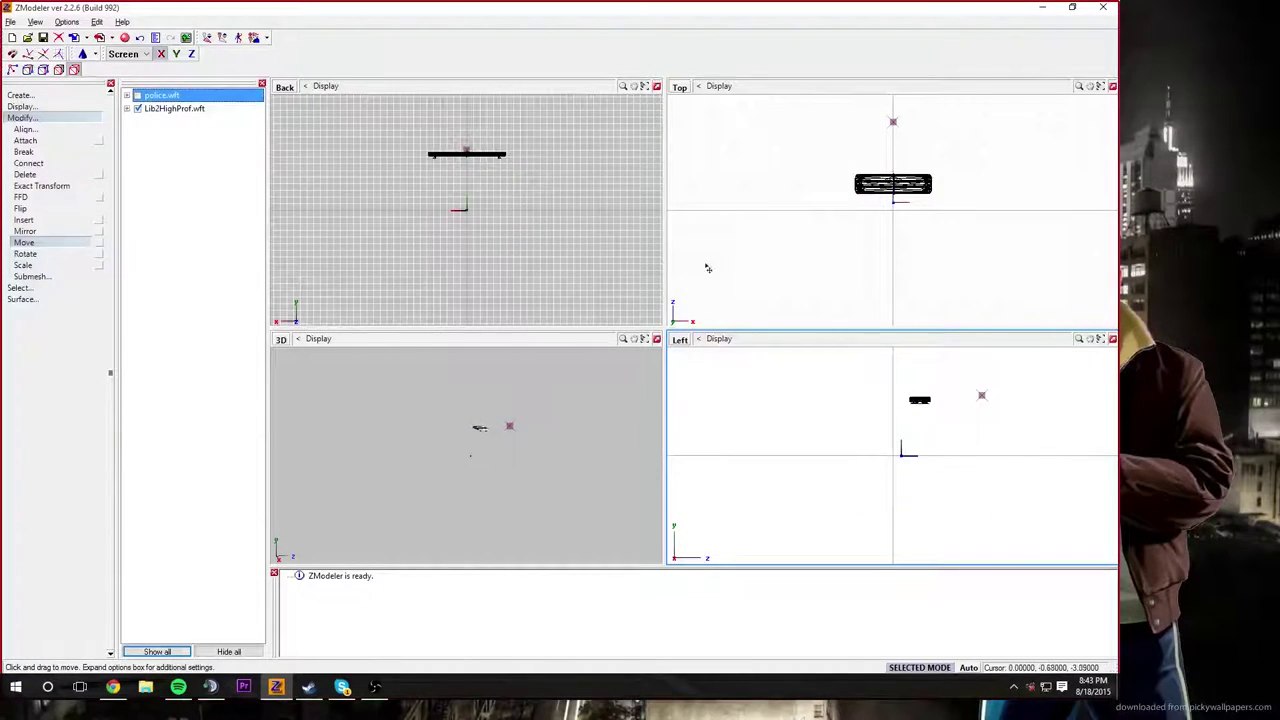
# Step: Nudge the lightbar slightly forward with the car hidden, and compare its position with the roof
pyautogui.moveTo(905, 460); pyautogui.dragTo(899, 461)
pyautogui.click(138, 95)
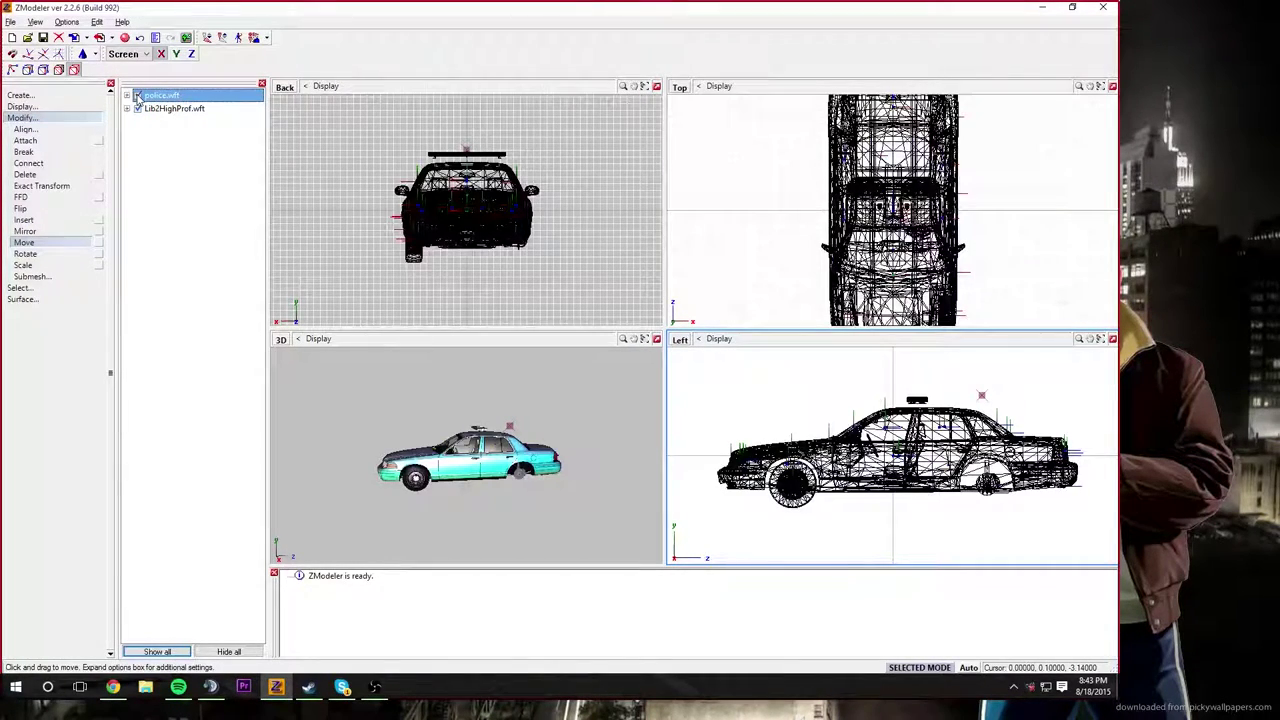
pyautogui.click(138, 95)
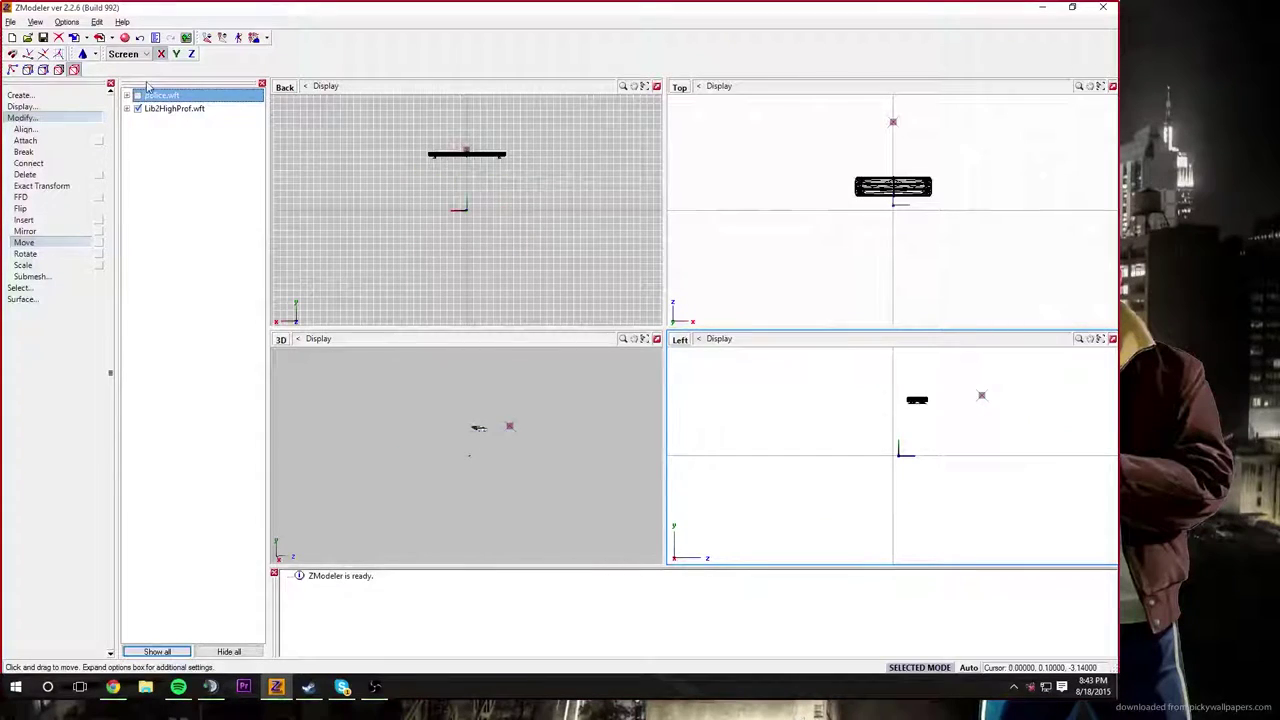
# Step: Restrict movement to the Y axis, lower the lightbar towards the car roof, and show the car to check the gap
pyautogui.click(176, 54)
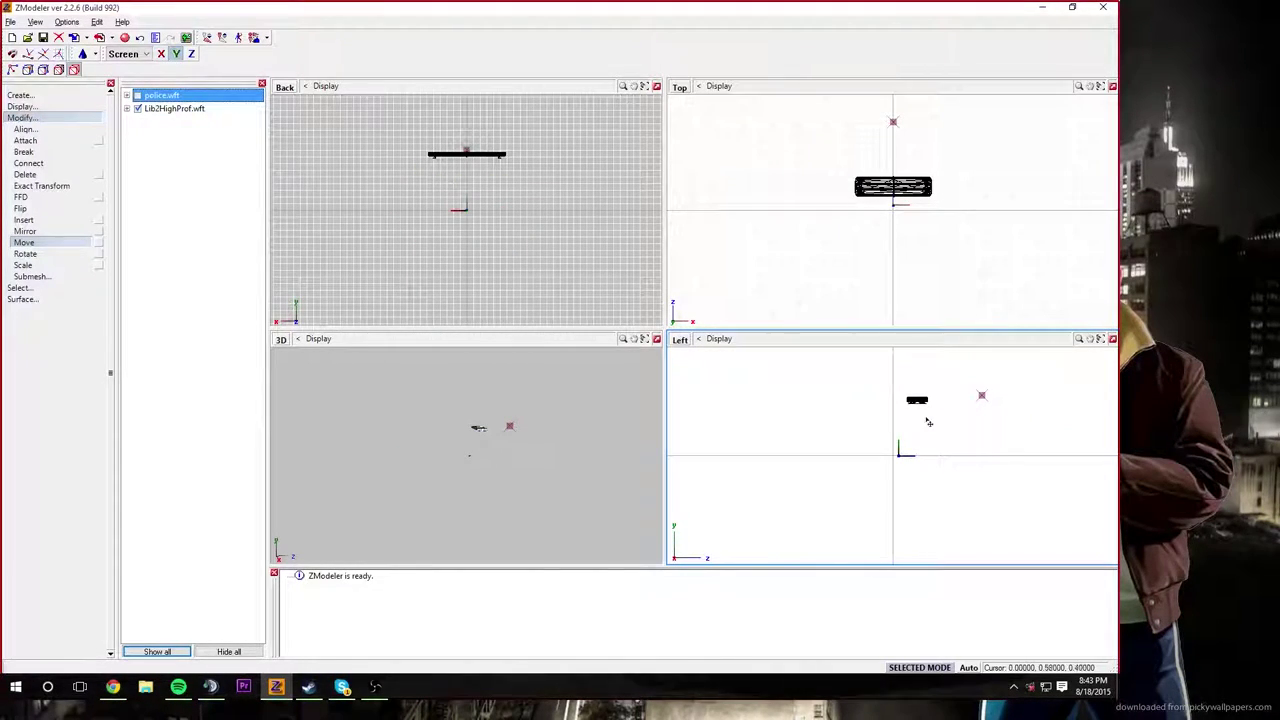
pyautogui.moveTo(899, 457); pyautogui.dragTo(899, 461)
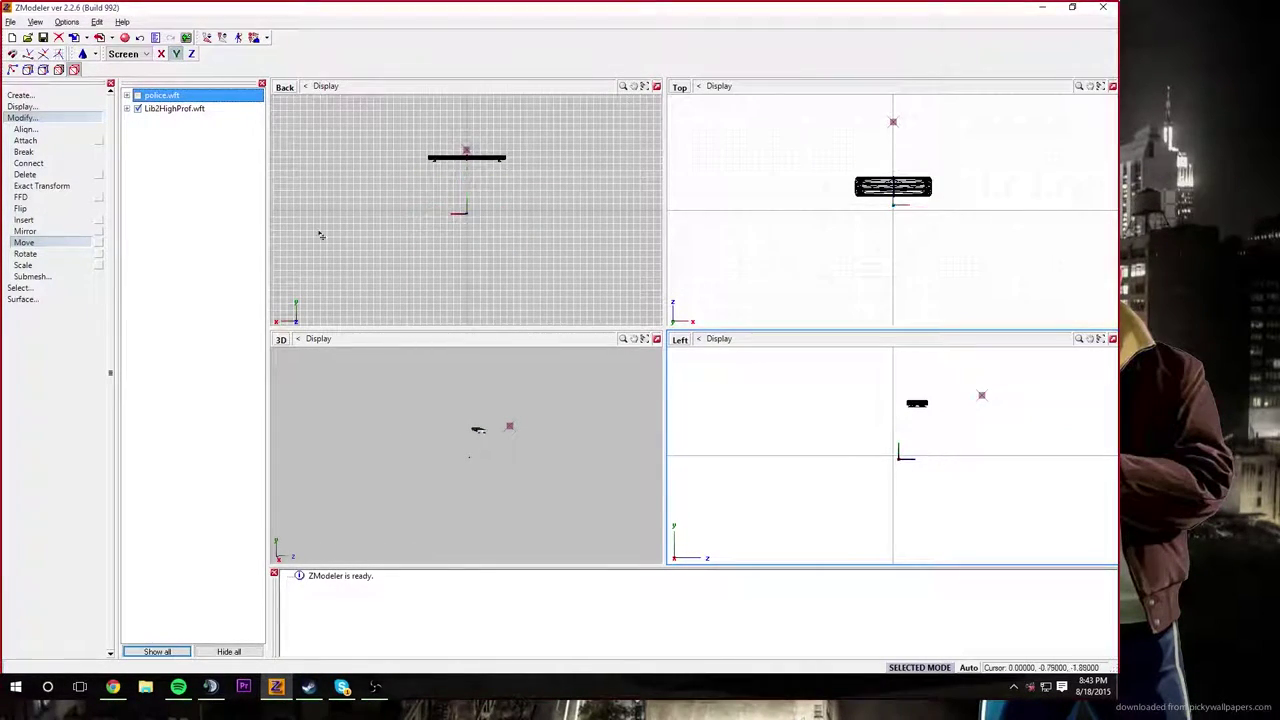
pyautogui.click(138, 95)
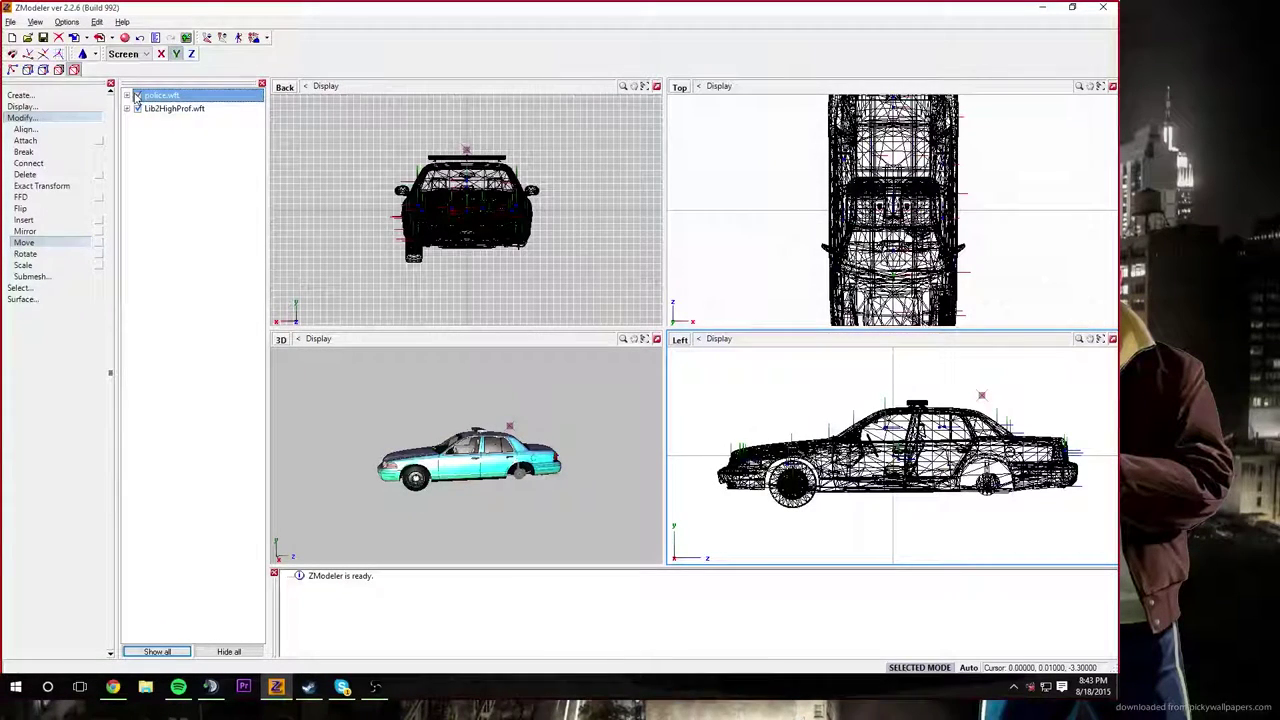
pyautogui.click(138, 95)
pyautogui.moveTo(900, 460)
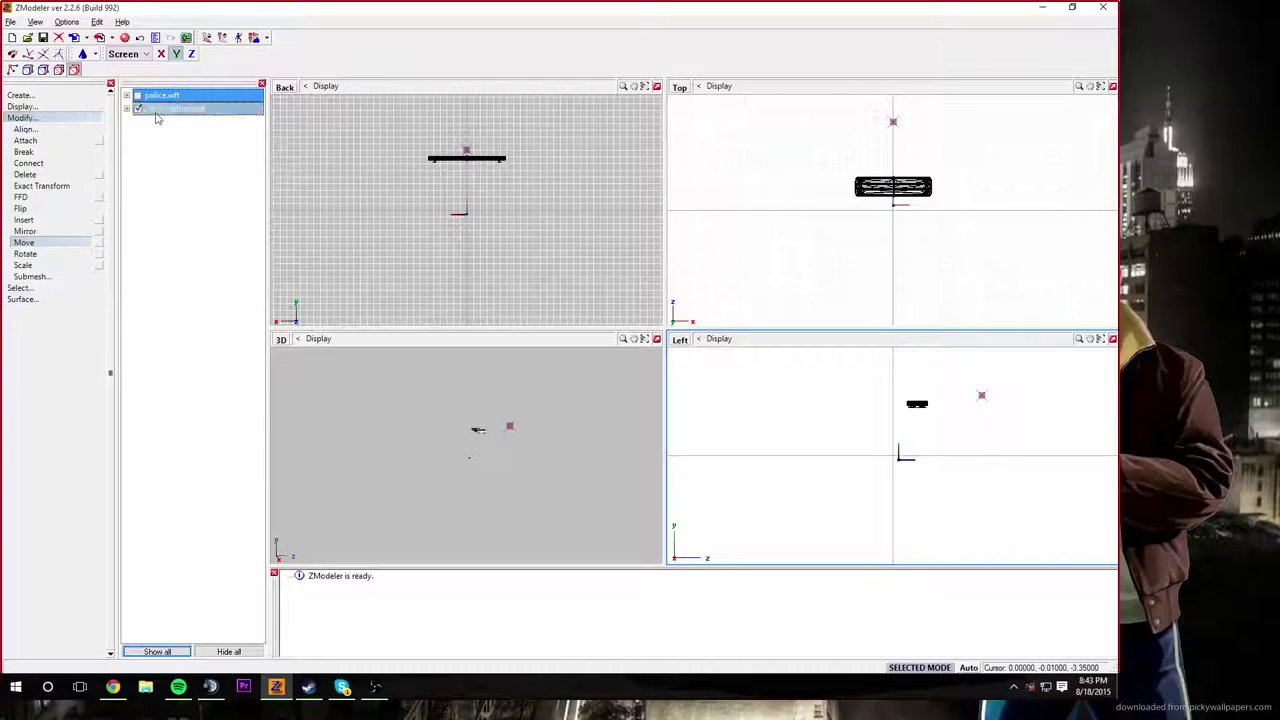
pyautogui.click(138, 95)
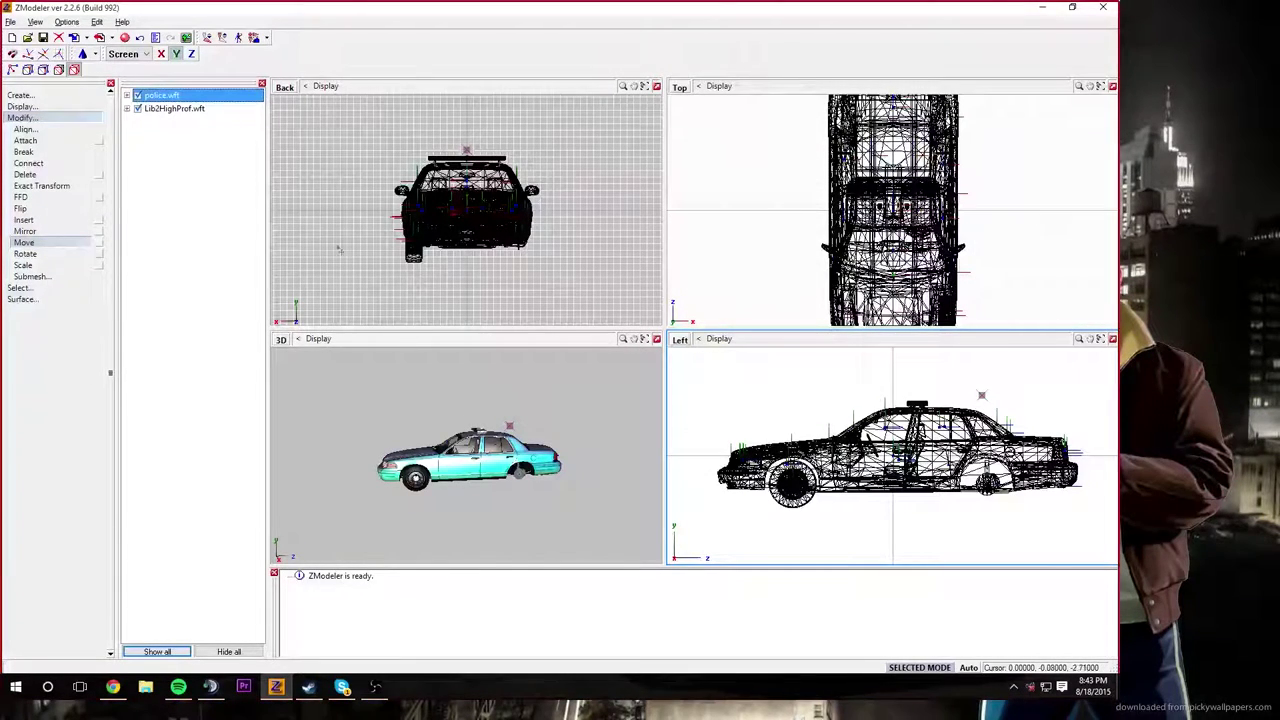
# Step: Inspect the lightbar's mounting up close, lower it further onto the roof with the car hidden, and check the fit in 3D
pyautogui.moveTo(482, 441); pyautogui.dragTo(515, 458, button='middle')
pyautogui.scroll(2, 481, 441)
pyautogui.scroll(8, 470, 432)
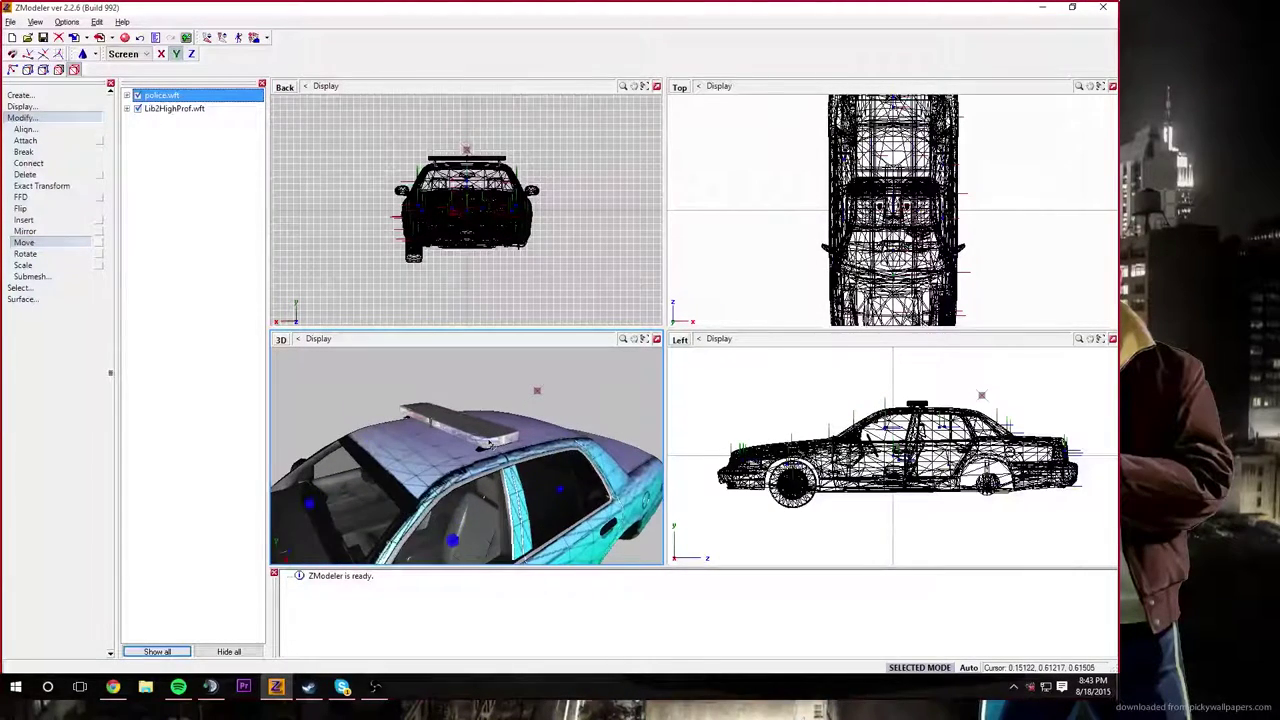
pyautogui.moveTo(473, 436); pyautogui.dragTo(466, 436, button='middle')
pyautogui.click(137, 95)
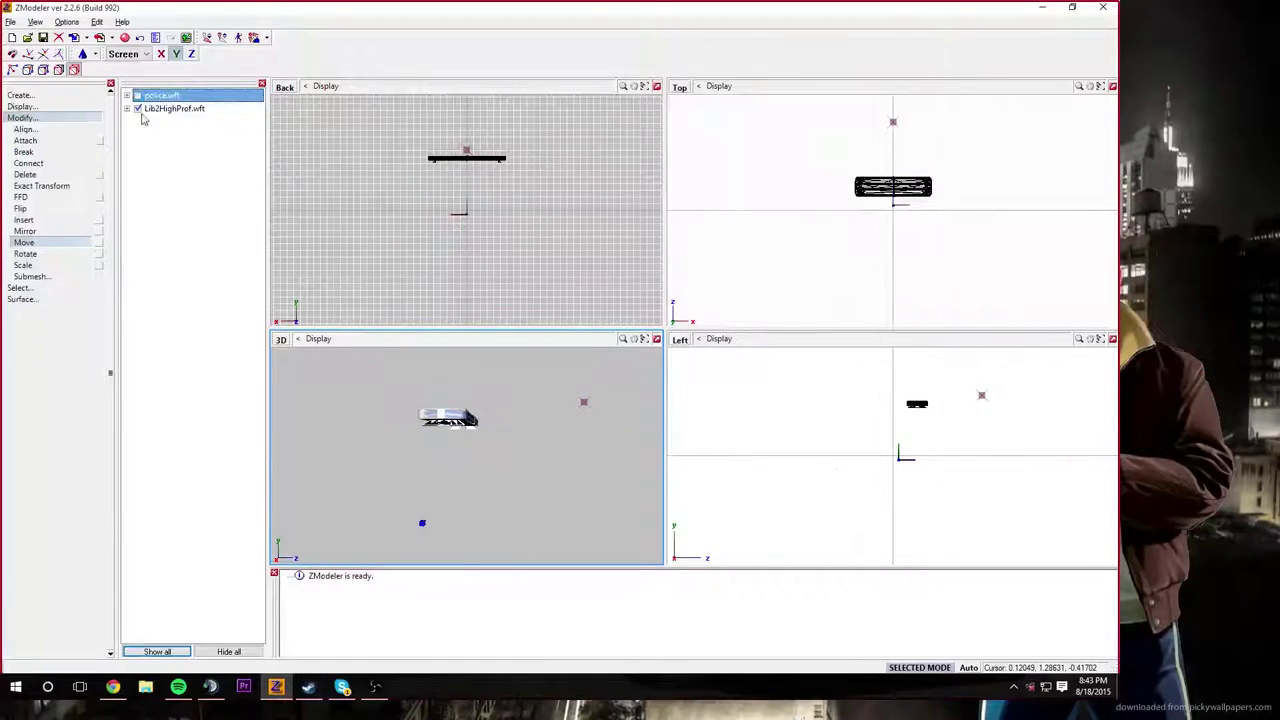
pyautogui.click(900, 464)
pyautogui.moveTo(901, 466); pyautogui.dragTo(901, 469)
pyautogui.click(137, 108)
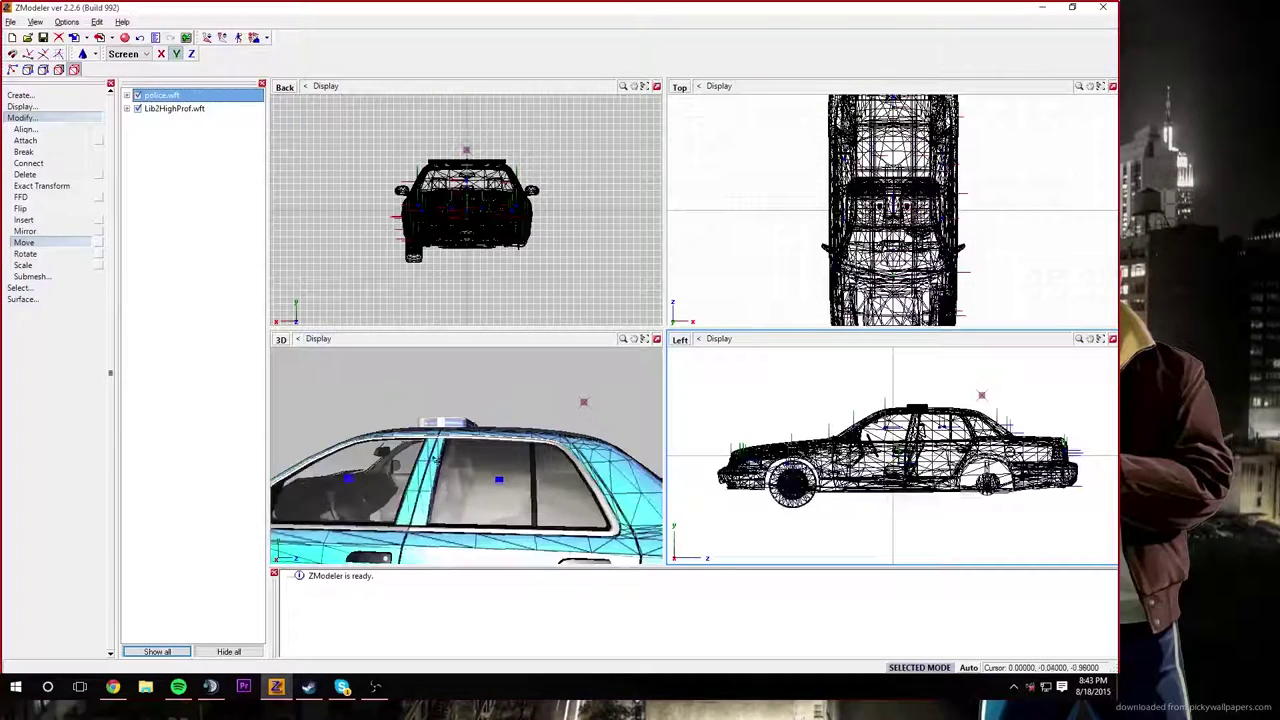
pyautogui.click(441, 455)
pyautogui.moveTo(442, 466)
pyautogui.mouseDown(button='middle')
pyautogui.moveTo(457, 506)
pyautogui.moveTo(445, 451)
pyautogui.mouseUp(button='middle')
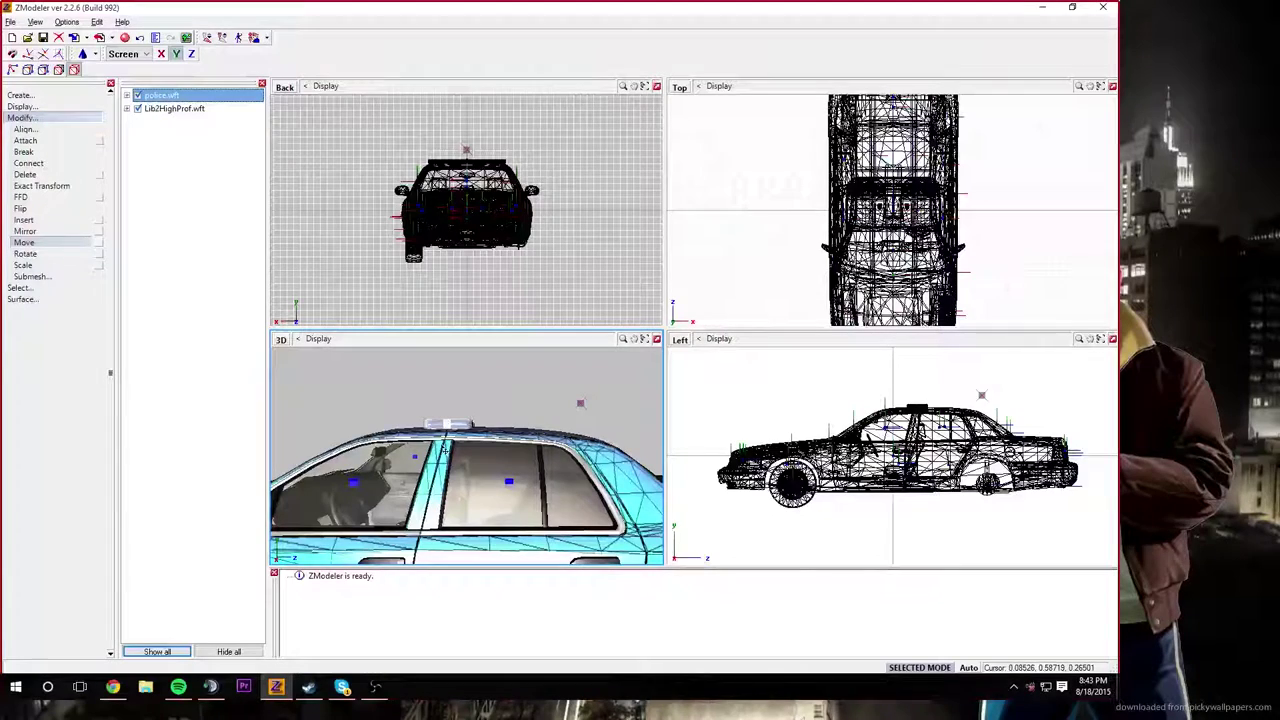
# Step: Raise the lightbar slightly with the car hidden so its feet rest on the roof, and review the whole car in 3D
pyautogui.click(138, 95)
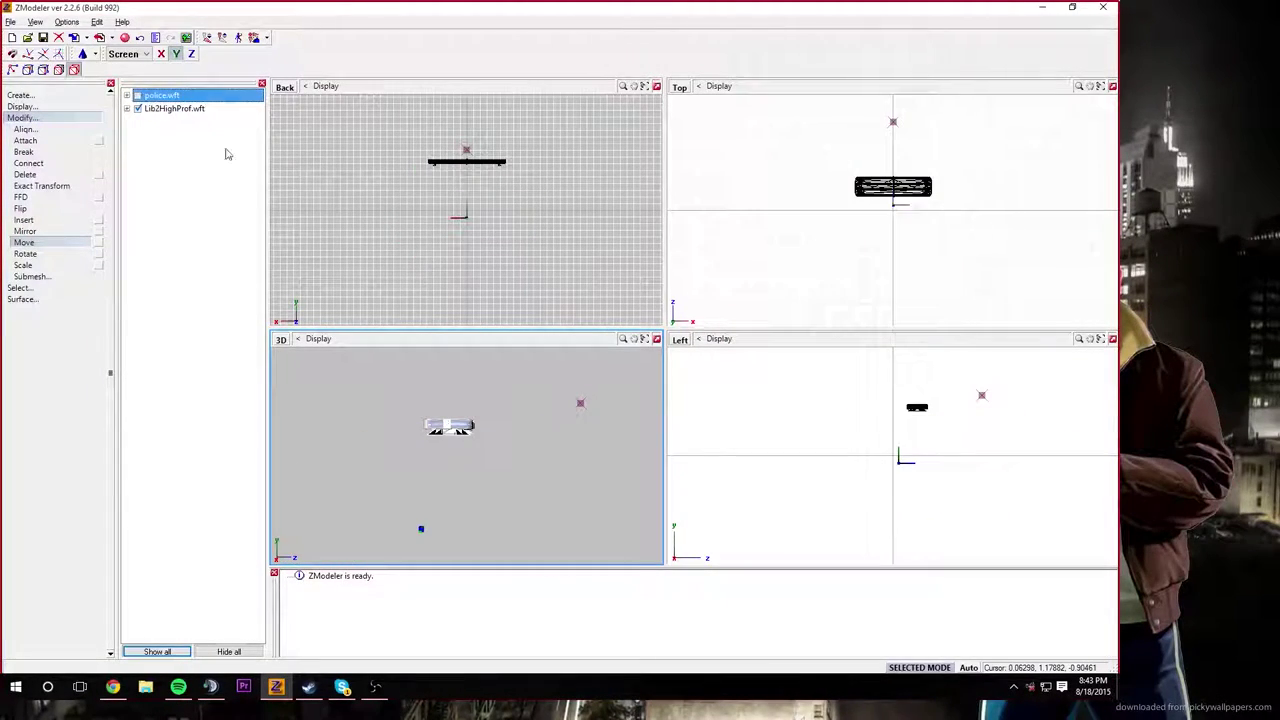
pyautogui.click(900, 467)
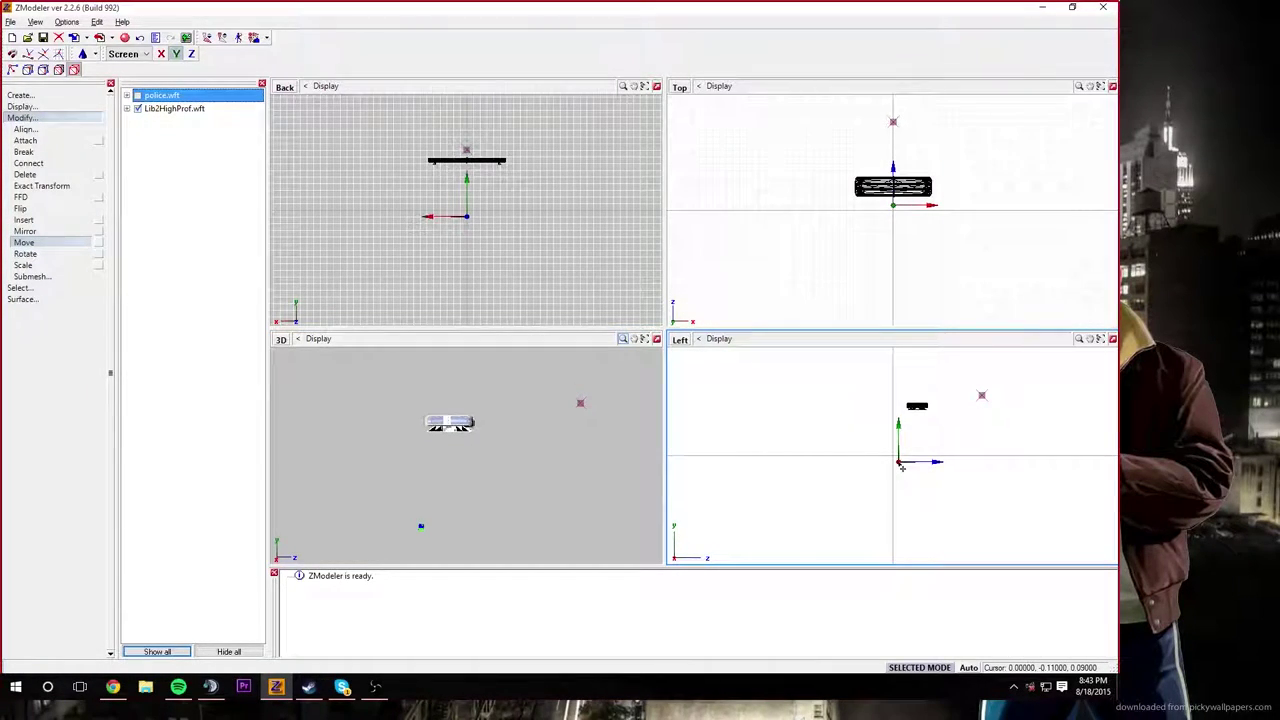
pyautogui.moveTo(900, 467); pyautogui.dragTo(901, 465)
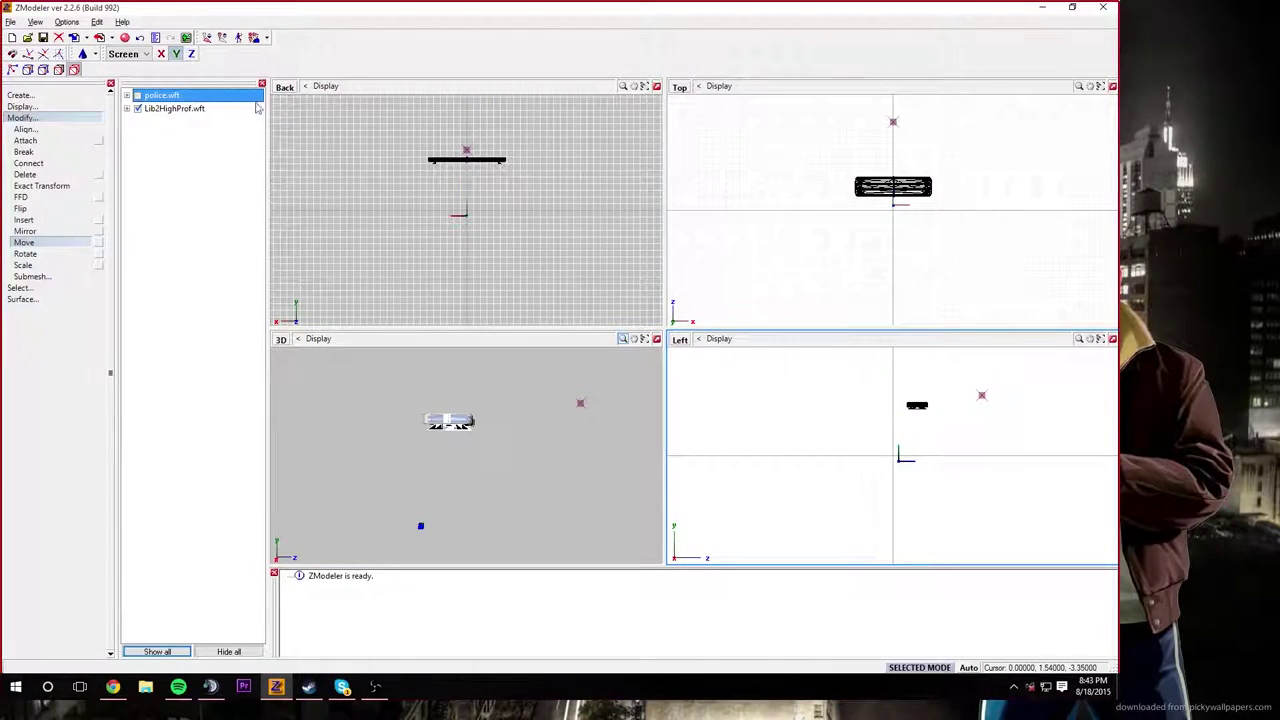
pyautogui.click(138, 95)
pyautogui.click(411, 458)
pyautogui.moveTo(413, 443)
pyautogui.mouseDown(button='middle')
pyautogui.moveTo(493, 445)
pyautogui.moveTo(425, 447)
pyautogui.mouseUp(button='middle')
pyautogui.scroll(-5, 425, 447)
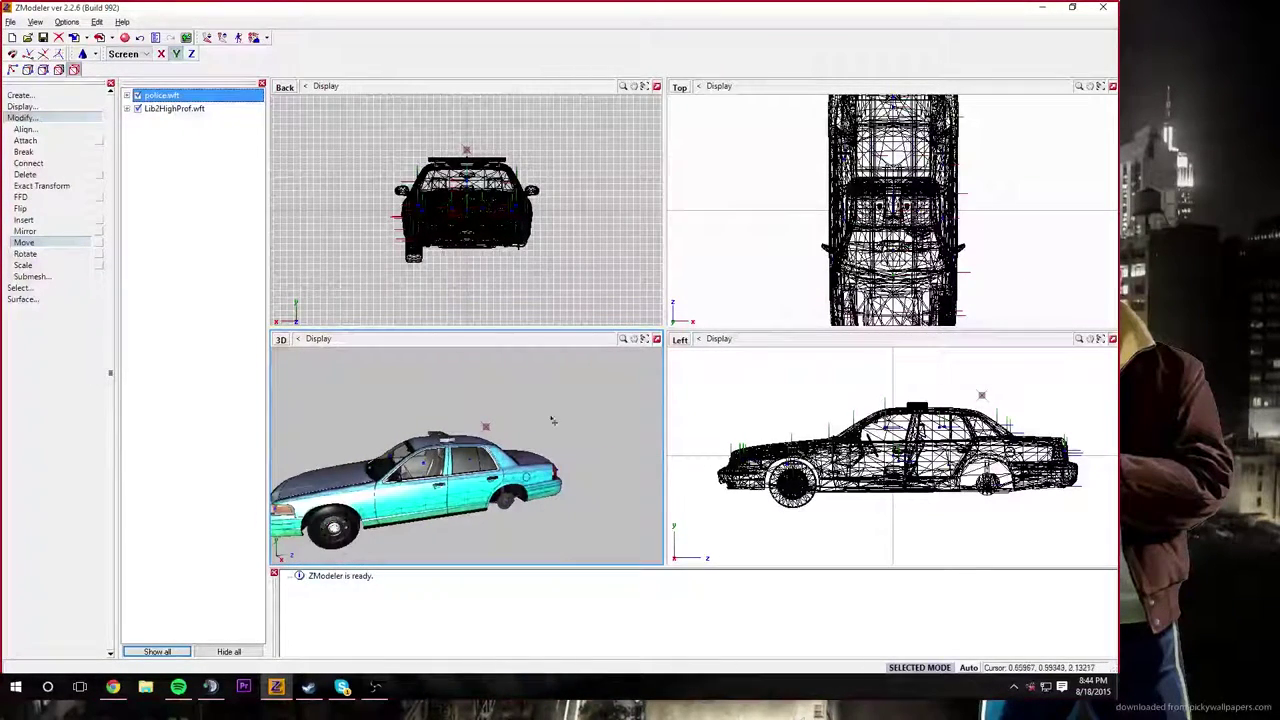
pyautogui.moveTo(573, 403); pyautogui.dragTo(608, 394, button='middle')
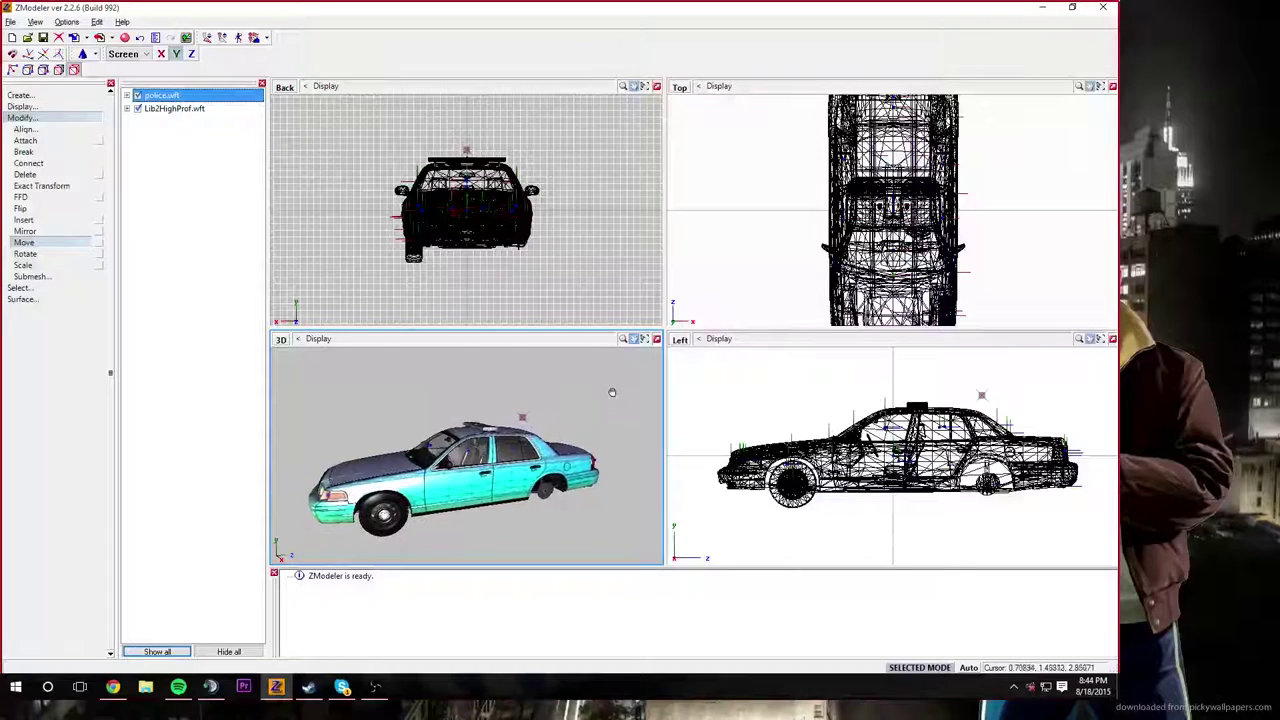
# Step: Start adding textures in the Textures Browser and browse from the Bodyguard Partition files to the Lightbars folder
pyautogui.click(186, 40)
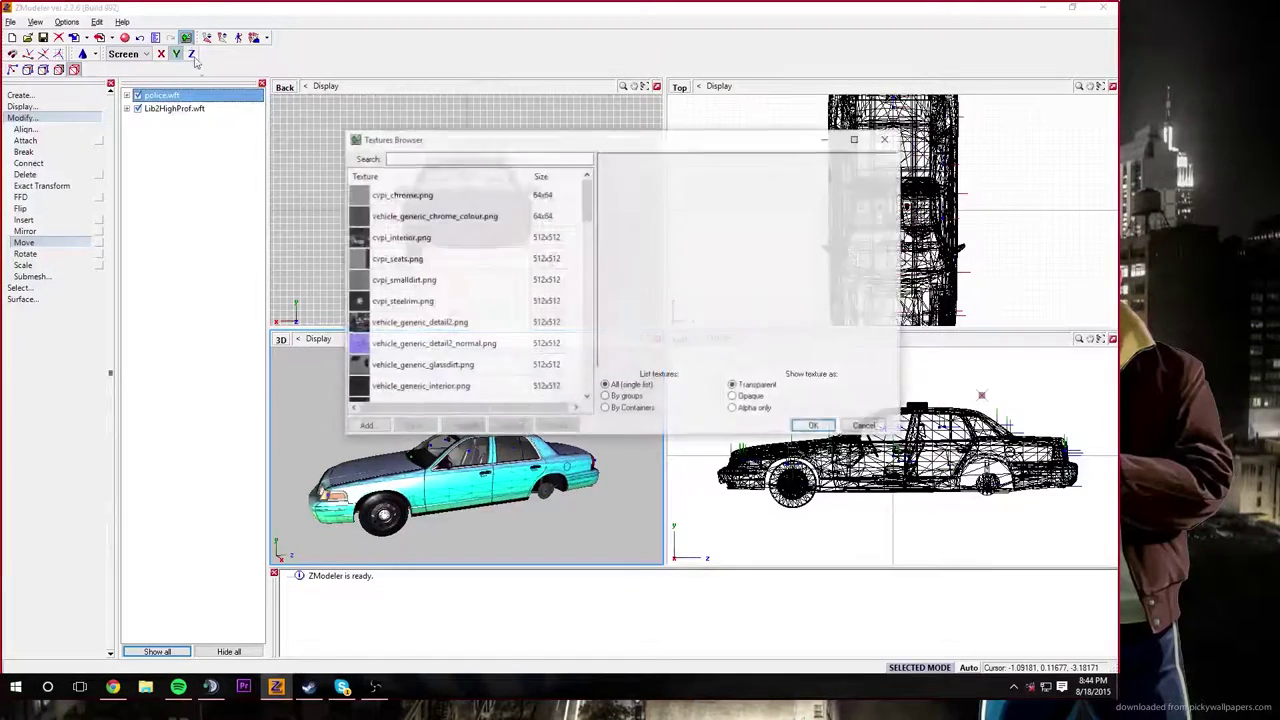
pyautogui.click(366, 426)
pyautogui.click(643, 222)
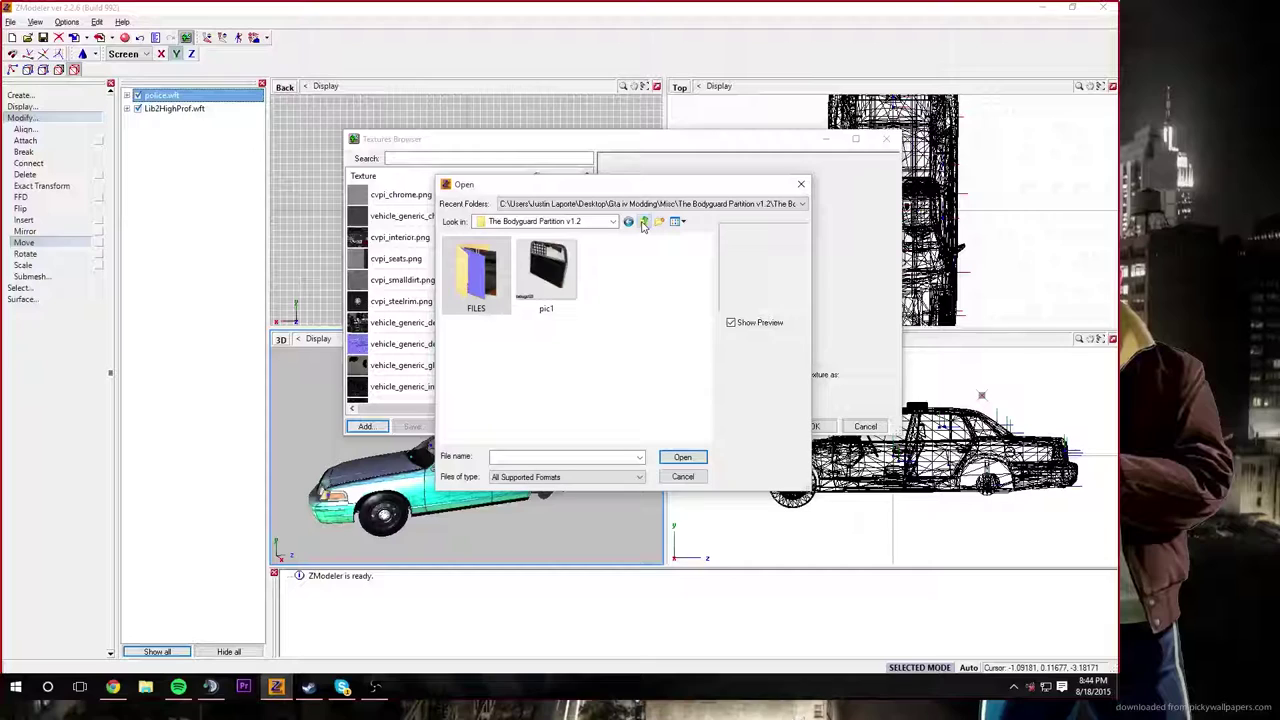
pyautogui.click(643, 222)
pyautogui.click(643, 222)
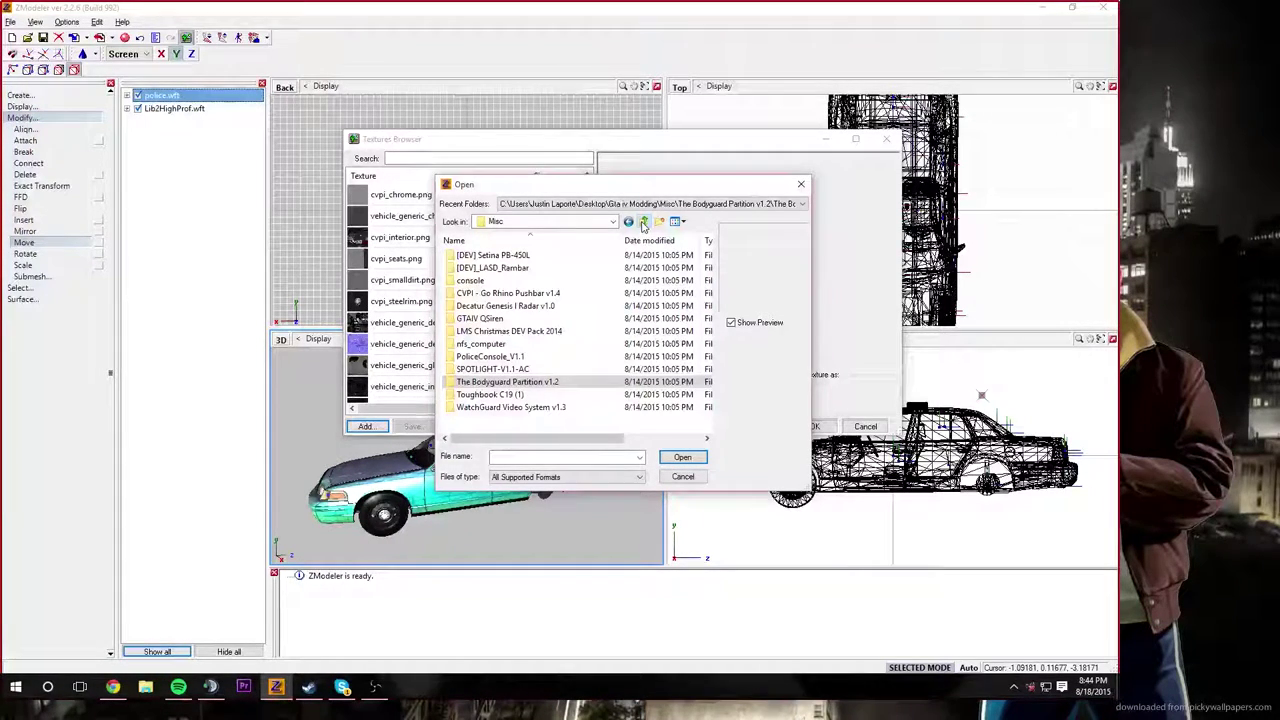
pyautogui.click(643, 222)
pyautogui.scroll(-3, 545, 362)
pyautogui.scroll(3, 540, 366)
pyautogui.doubleClick(490, 372)
# Step: Add rtl, small_dirt and the two vehicle_generic textures from the textures folder of RTL 3rd brake lights, and accept the texture list
pyautogui.scroll(-1, 510, 372)
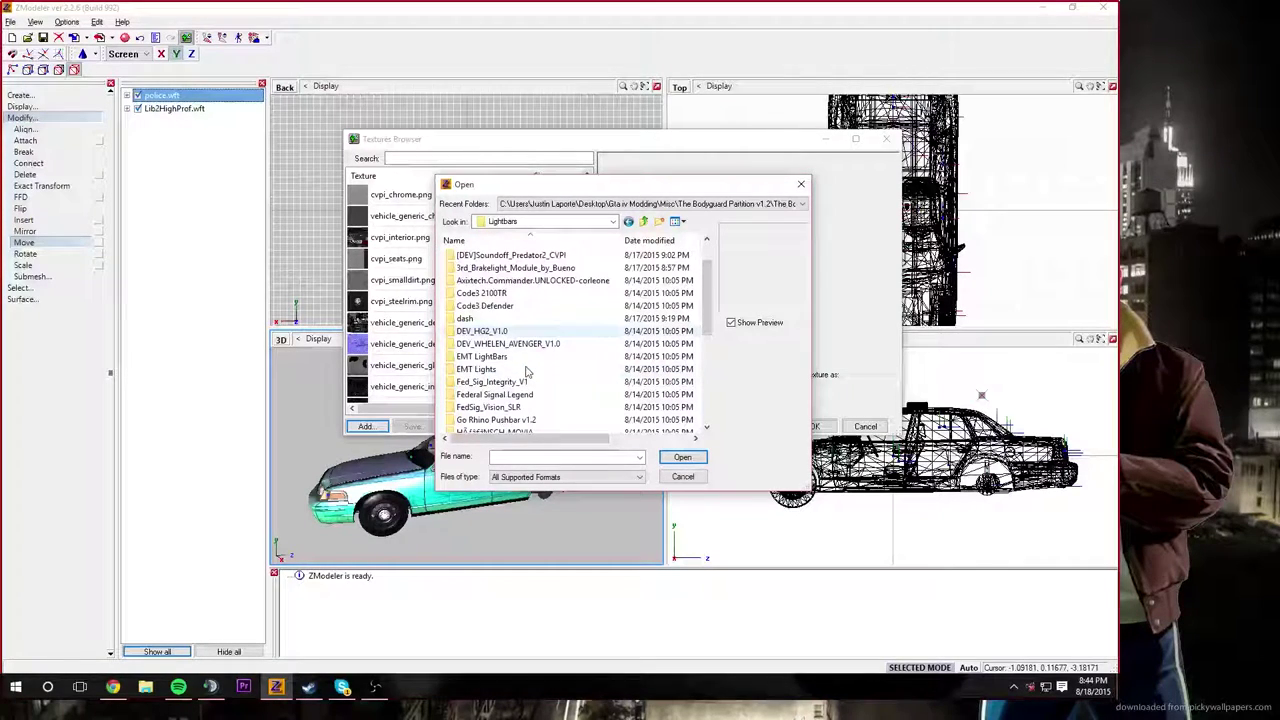
pyautogui.scroll(-1, 527, 372)
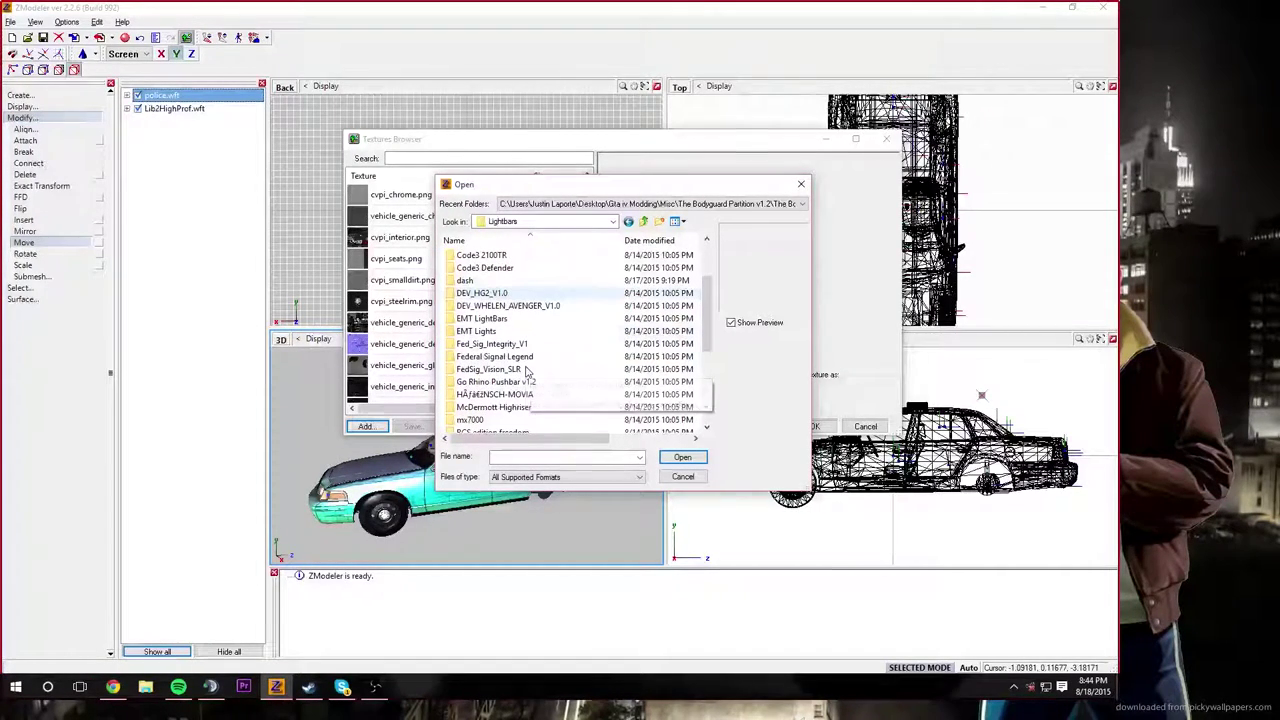
pyautogui.scroll(-2, 527, 372)
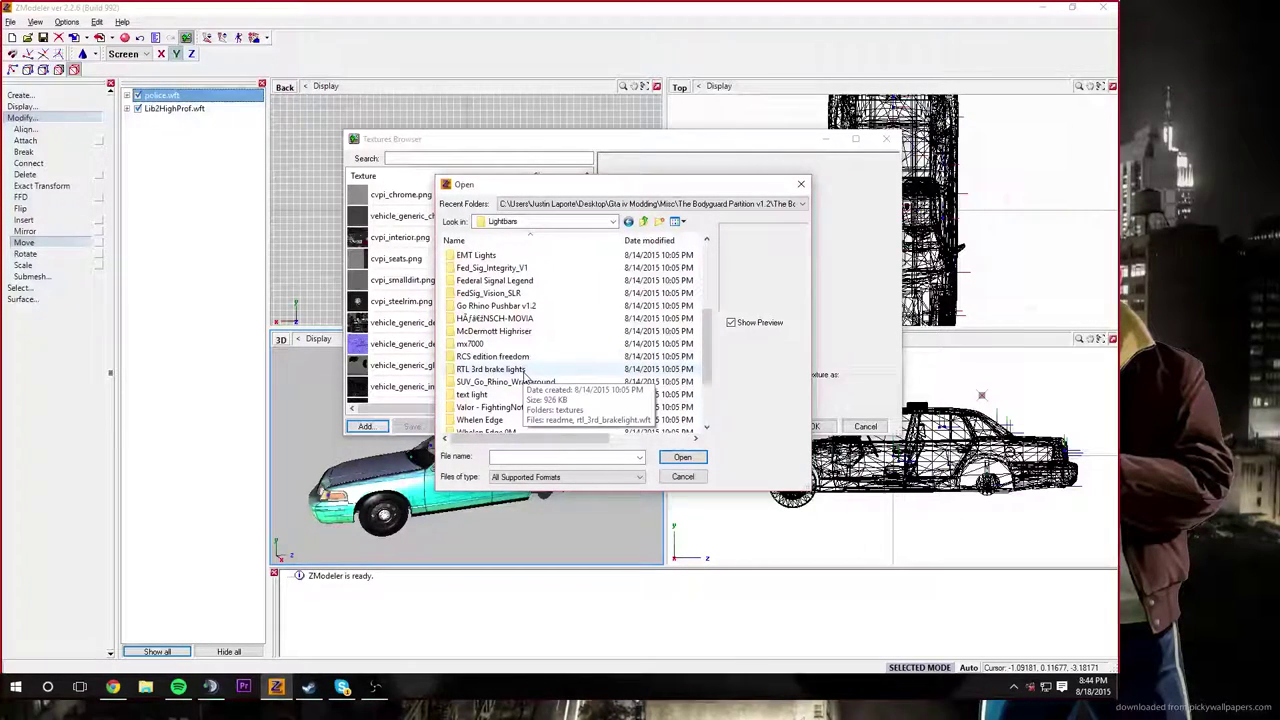
pyautogui.doubleClick(522, 370)
pyautogui.doubleClick(515, 255)
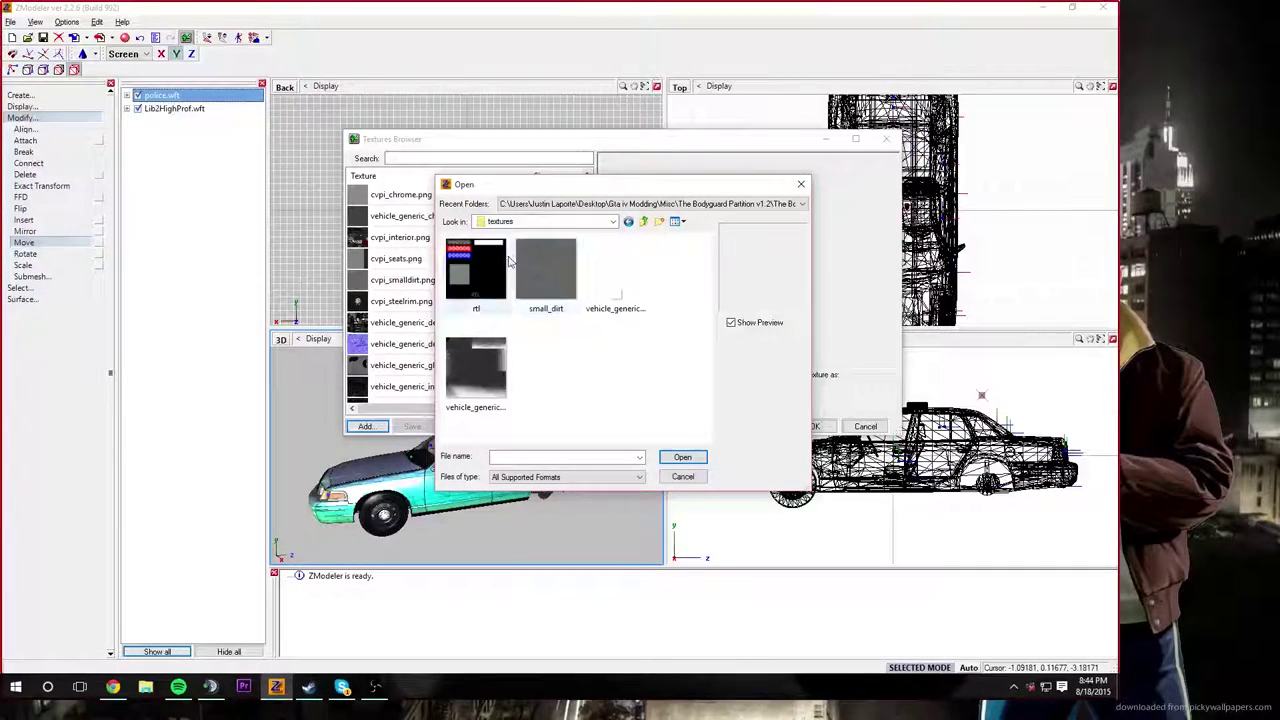
pyautogui.click(508, 262)
pyautogui.keyDown('shift'); pyautogui.click(615, 268); pyautogui.keyUp('shift')
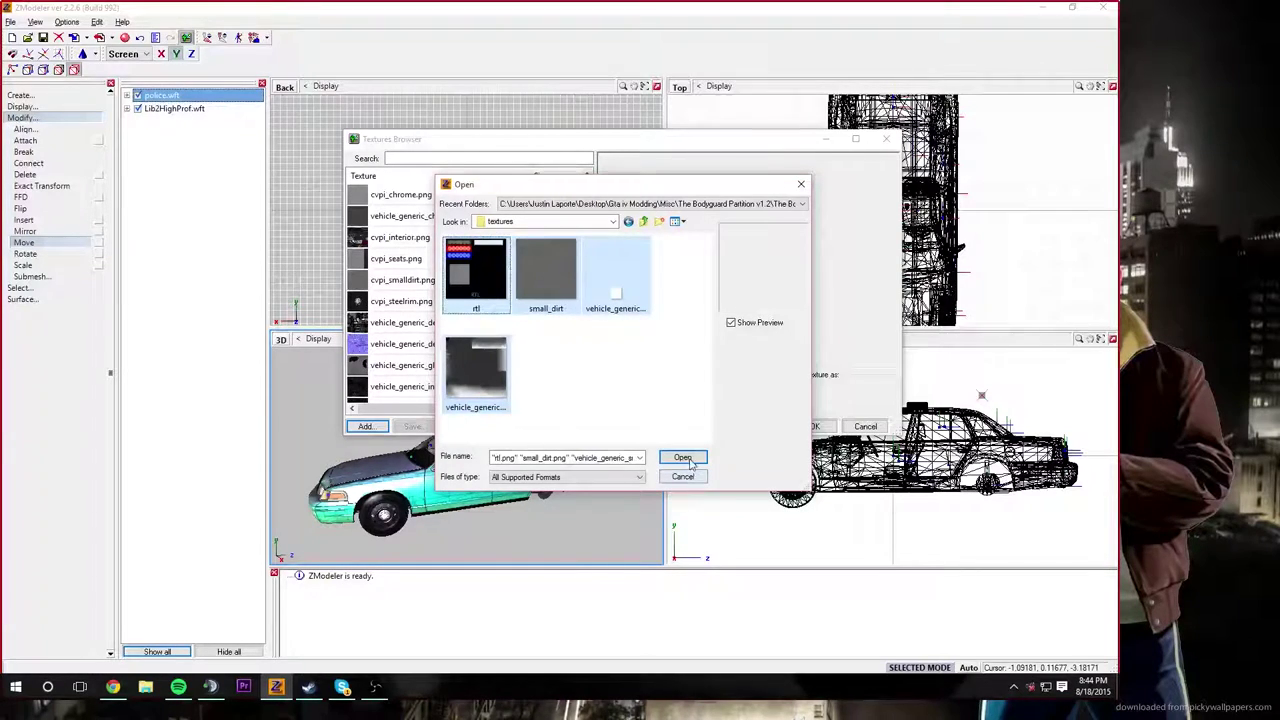
pyautogui.click(678, 460)
pyautogui.click(814, 426)
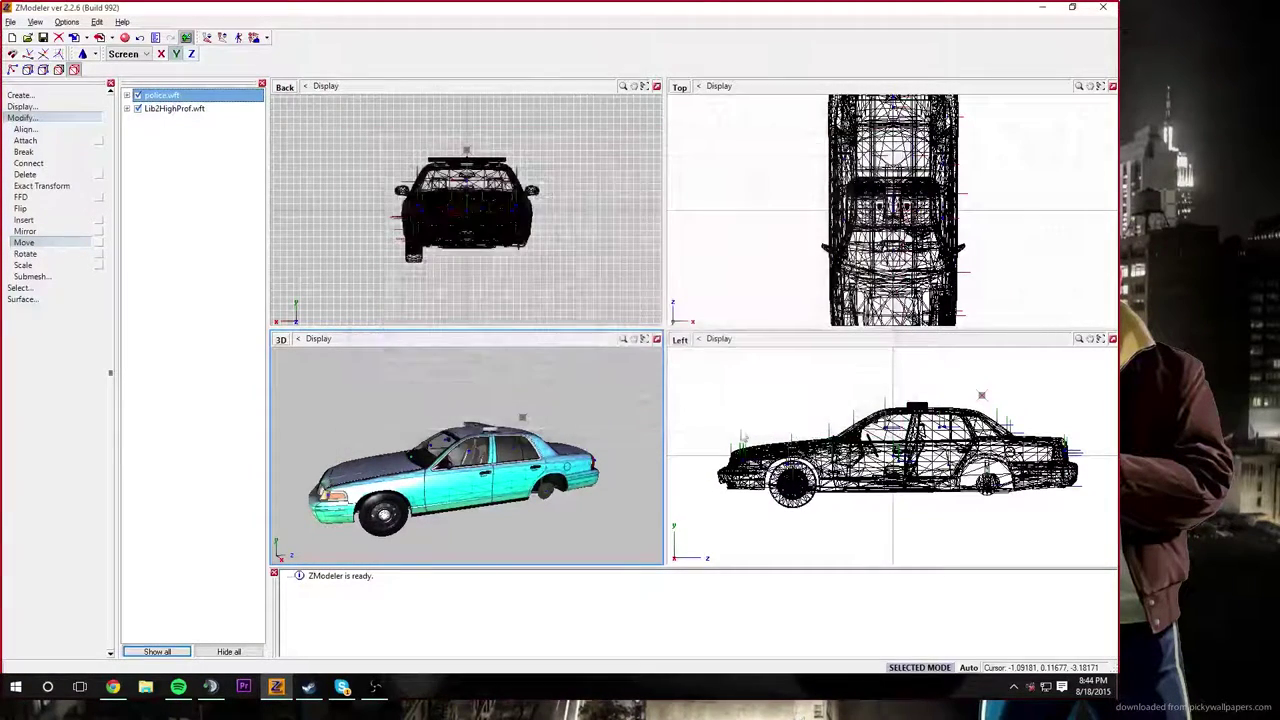
# Step: Inspect the car's rear plate area, rear window, front end and side in the 3D view
pyautogui.moveTo(500, 465); pyautogui.dragTo(427, 453, button='middle')
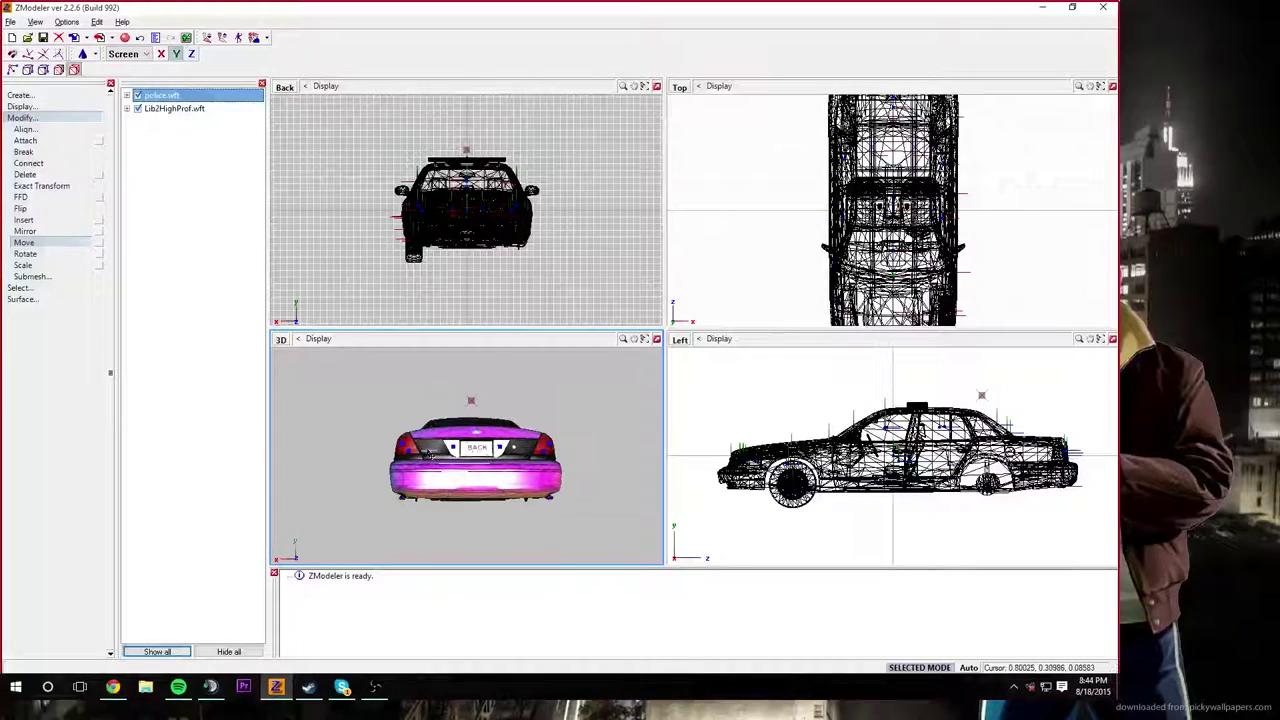
pyautogui.scroll(5, 459, 429)
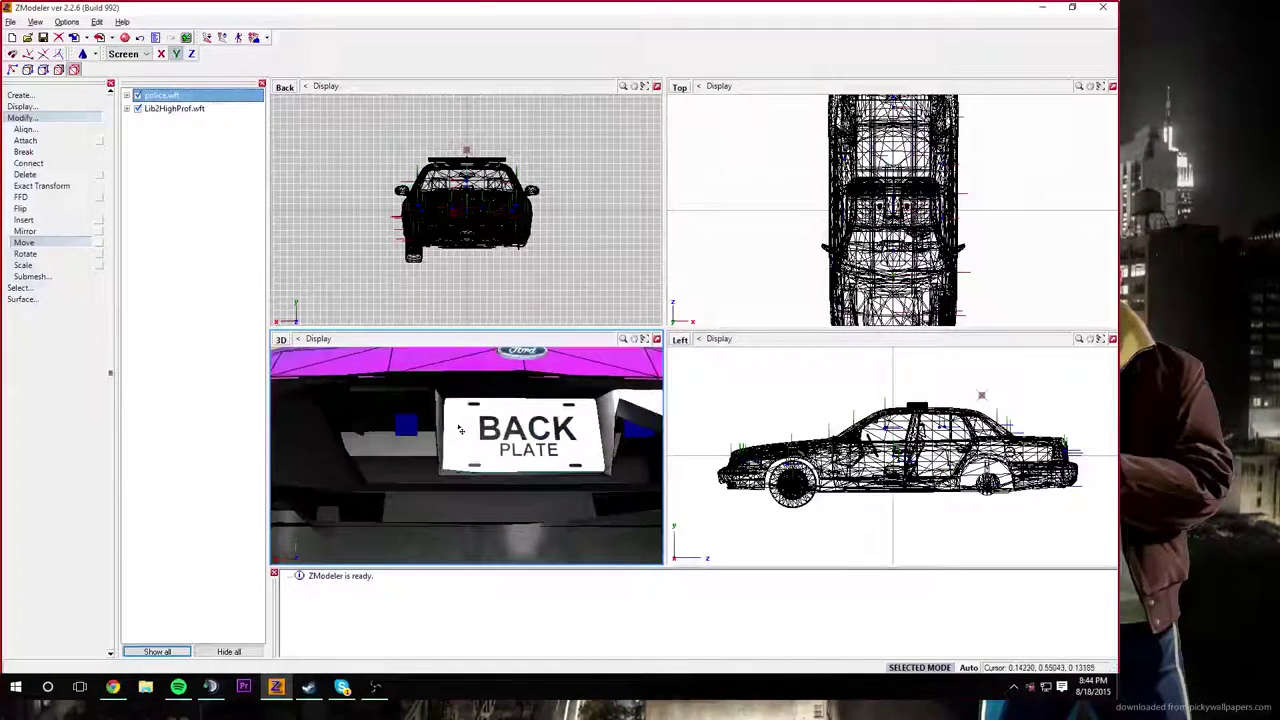
pyautogui.scroll(-5, 422, 432)
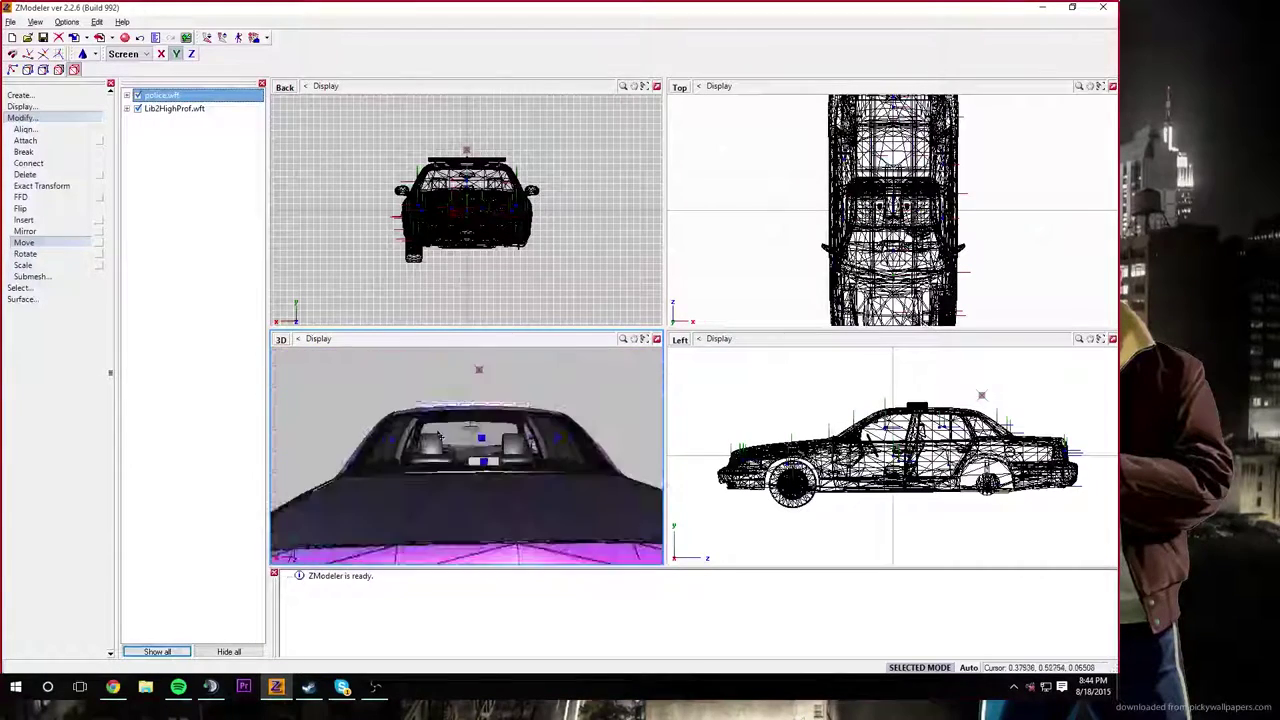
pyautogui.moveTo(422, 432); pyautogui.dragTo(534, 444, button='middle')
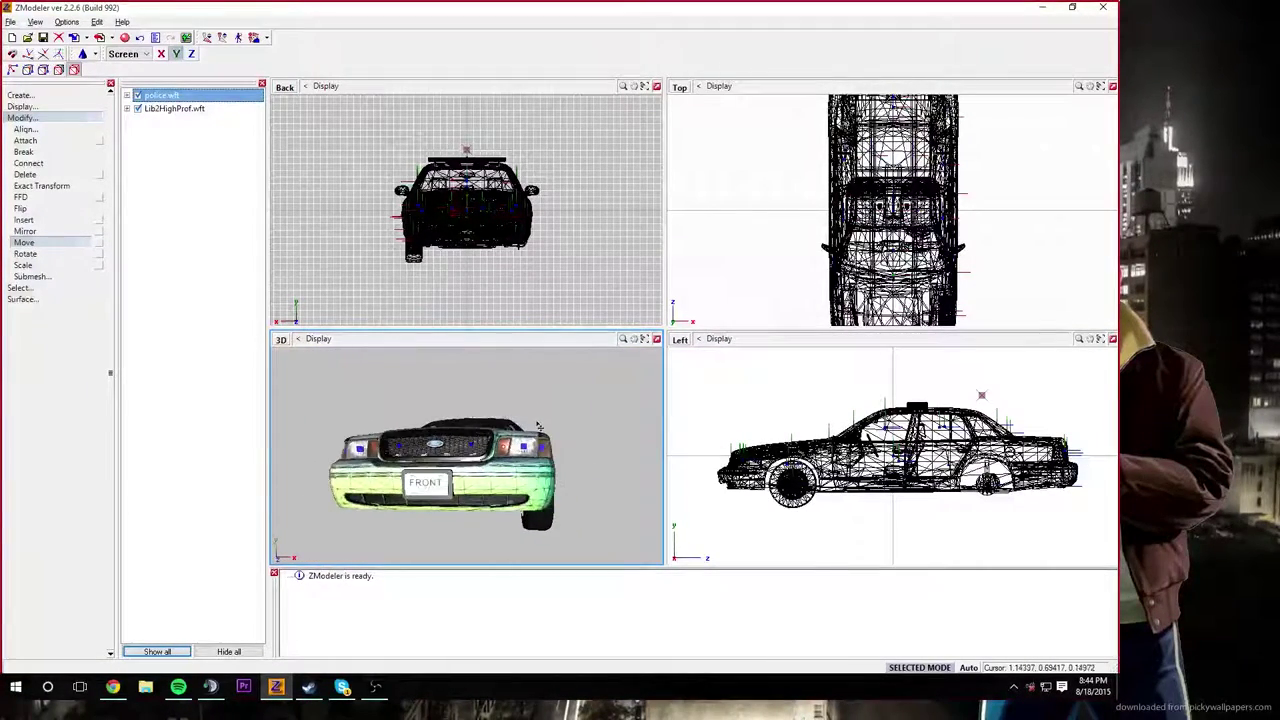
pyautogui.moveTo(511, 423); pyautogui.dragTo(538, 429, button='middle')
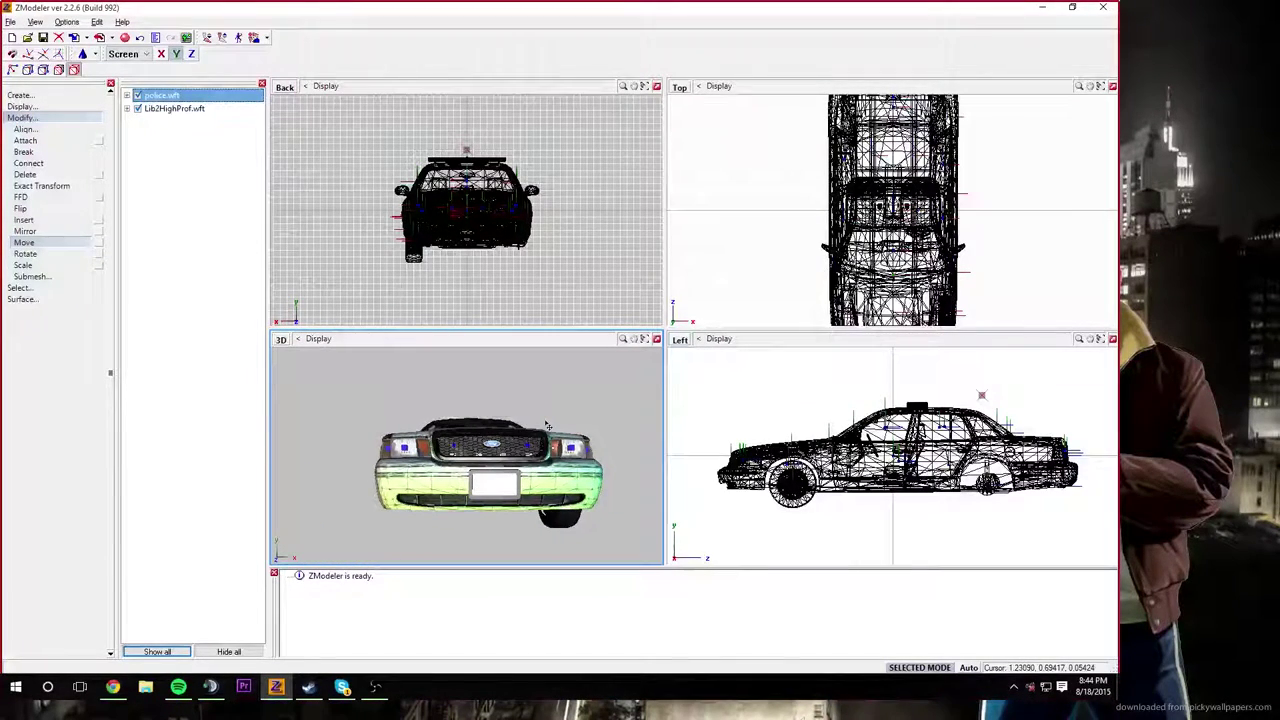
pyautogui.moveTo(543, 430); pyautogui.dragTo(541, 400, button='middle')
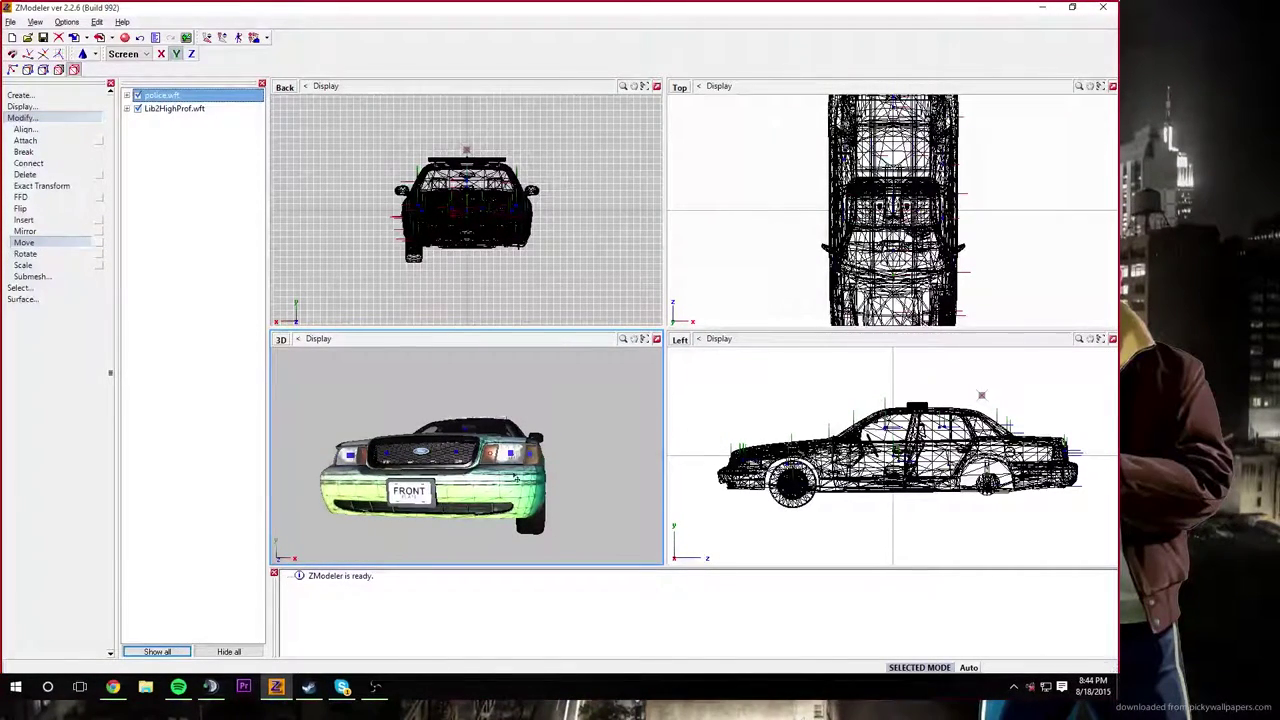
pyautogui.moveTo(515, 479); pyautogui.dragTo(425, 468, button='middle')
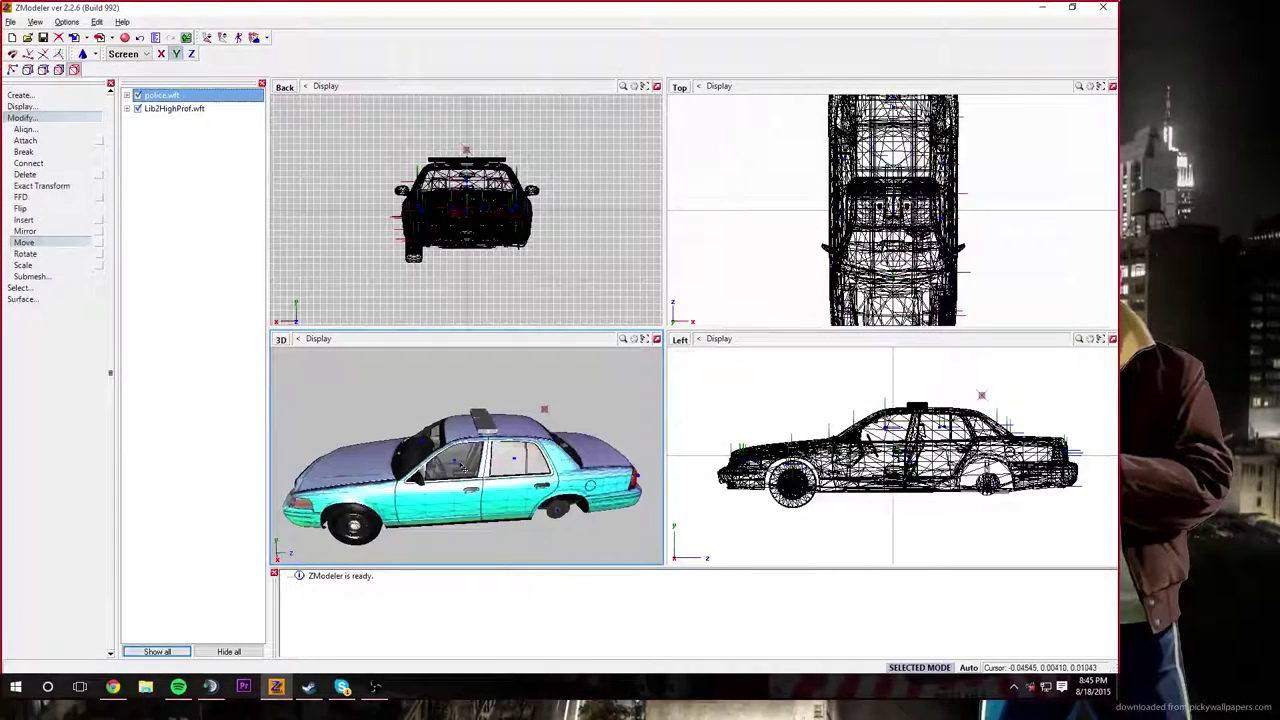
# Step: Switch to File Explorer and cut the Whelen_TIR3_V2 folder from Downloads
pyautogui.click(146, 686)
pyautogui.click(211, 323)
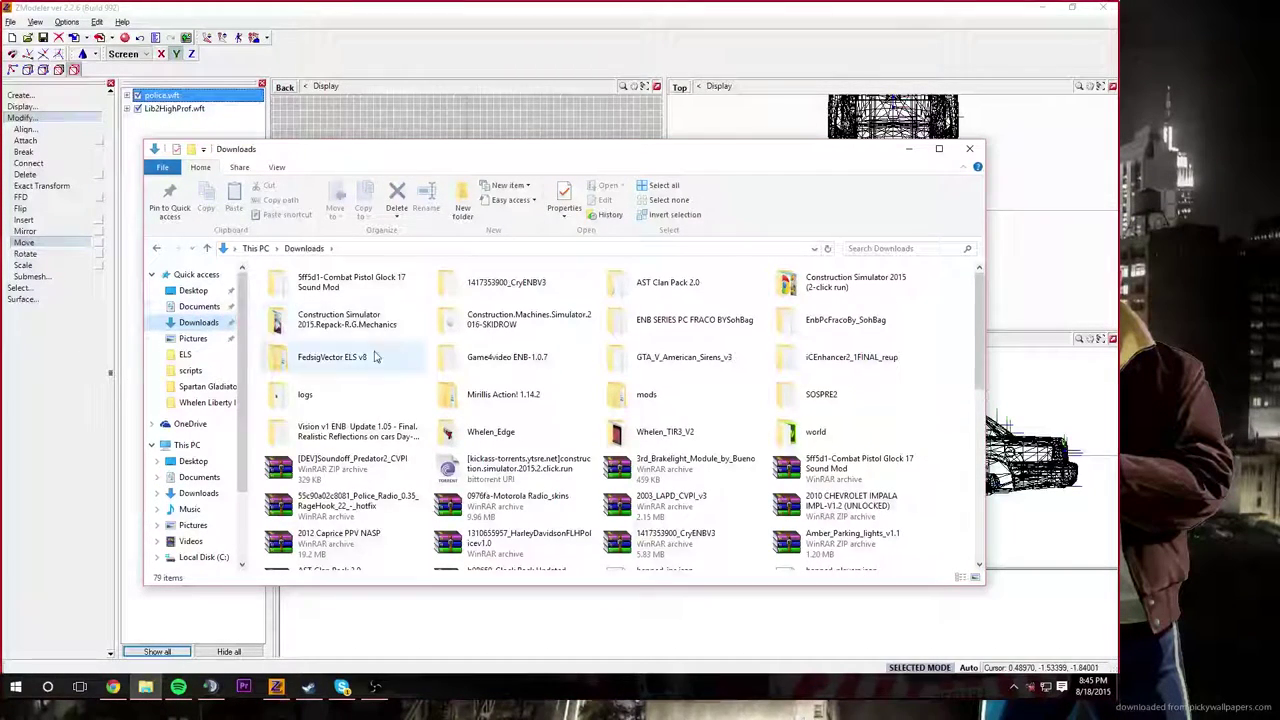
pyautogui.click(706, 432)
pyautogui.rightClick(702, 432)
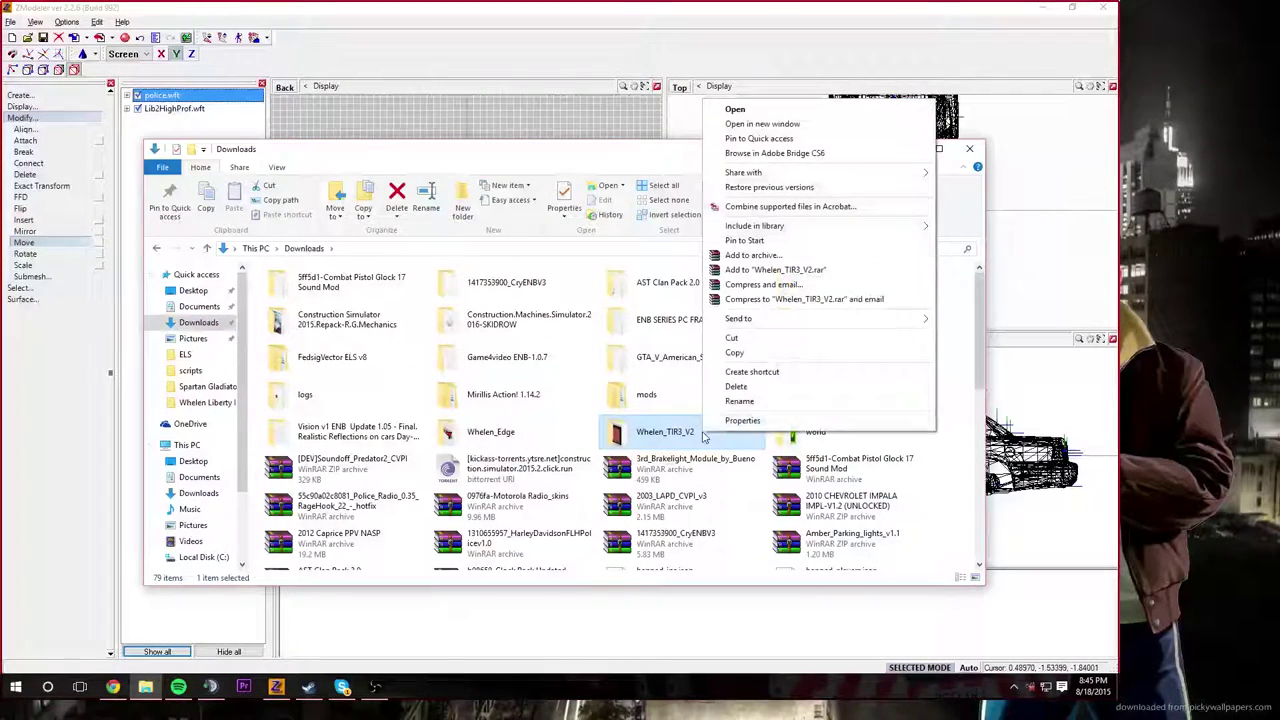
pyautogui.click(733, 340)
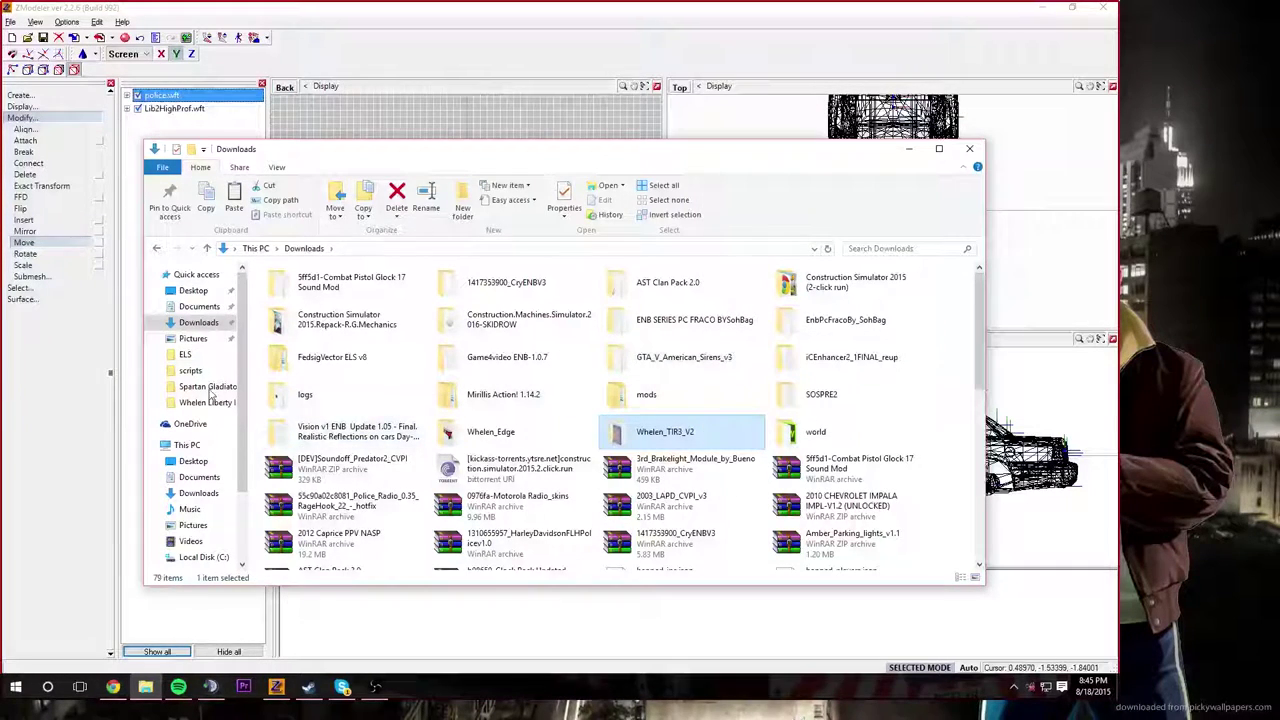
# Step: Paste the cut folder into Desktop\Gta iv Modding\Lightbars, replacing the files with the same names, and return to ZModeler
pyautogui.click(198, 306)
pyautogui.click(193, 290)
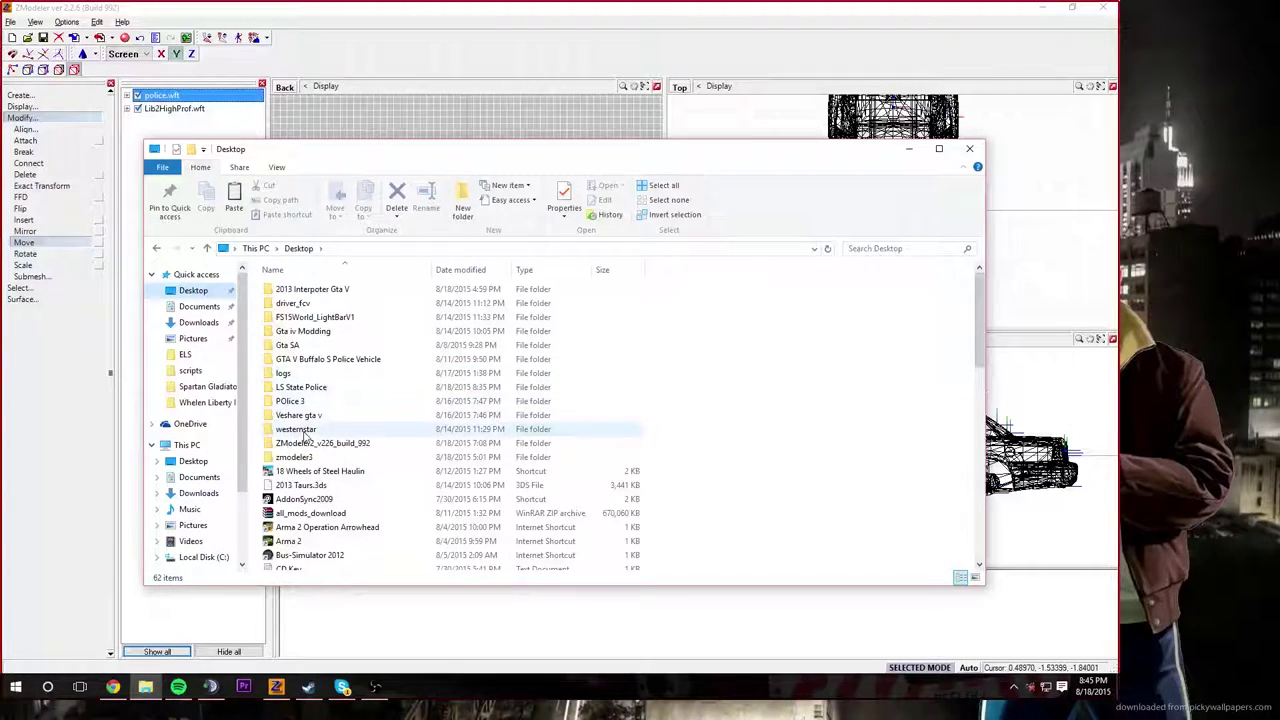
pyautogui.doubleClick(303, 331)
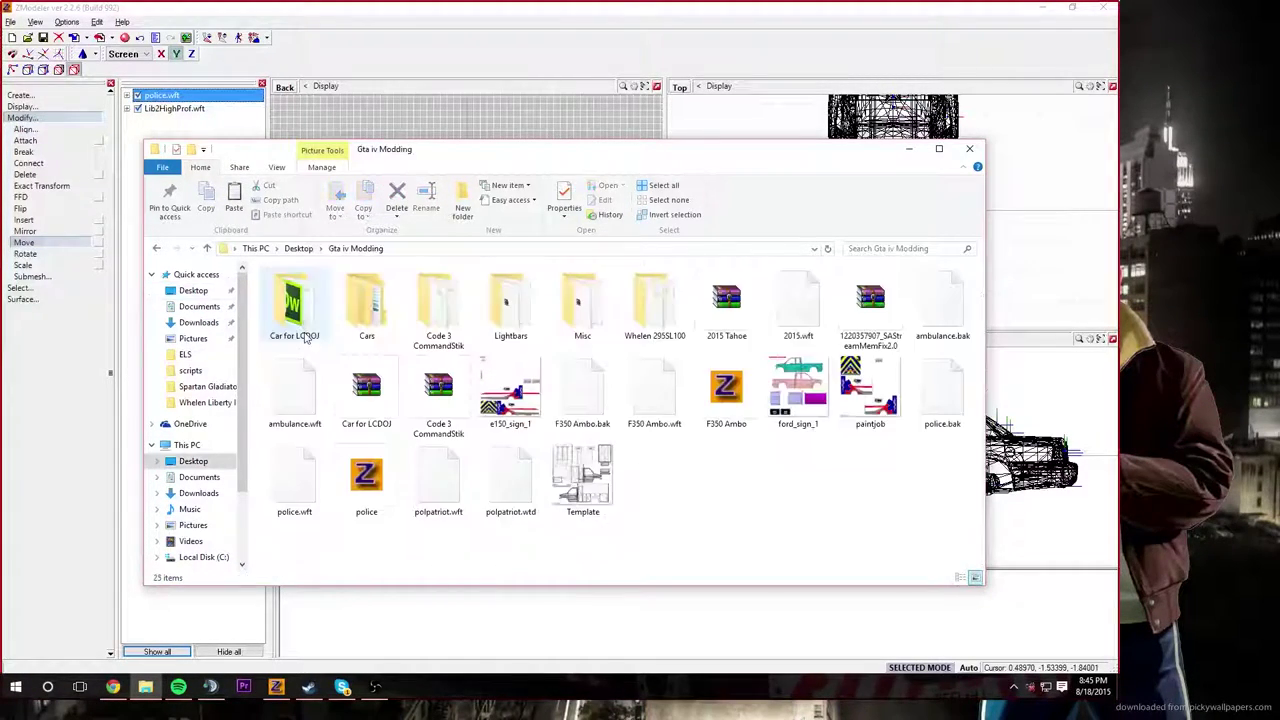
pyautogui.doubleClick(508, 300)
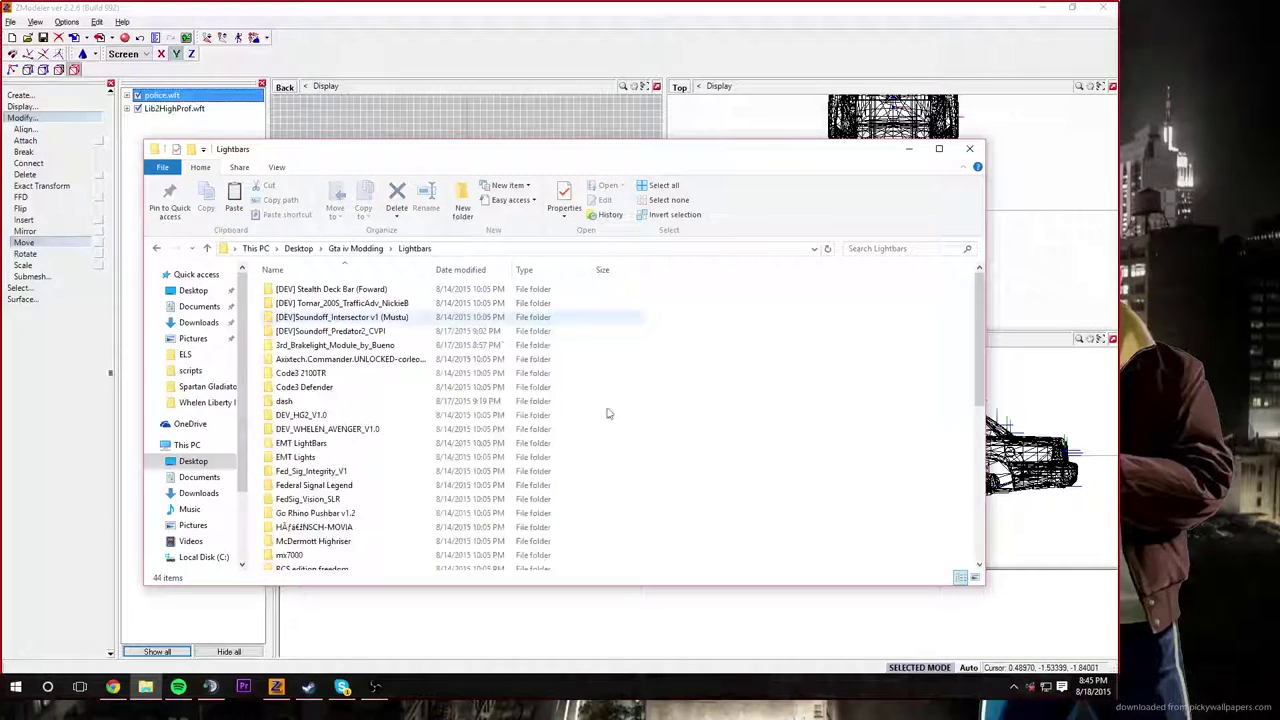
pyautogui.rightClick(712, 434)
pyautogui.click(752, 522)
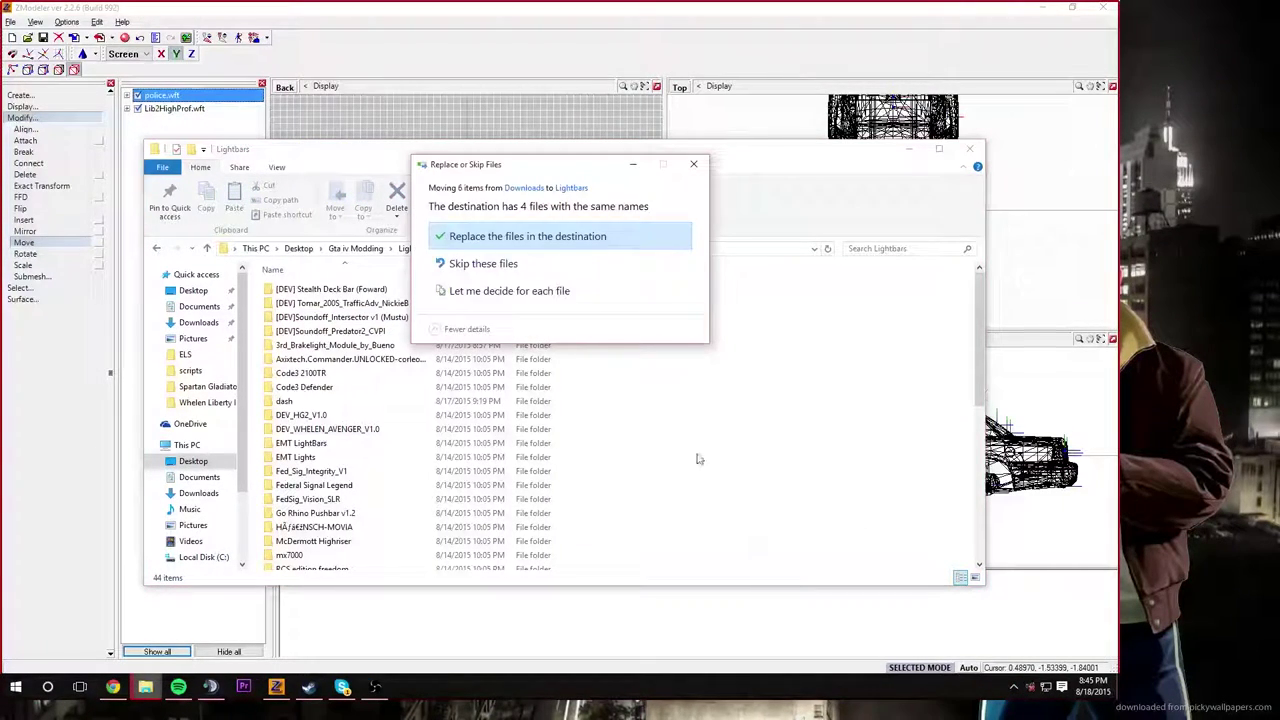
pyautogui.click(476, 238)
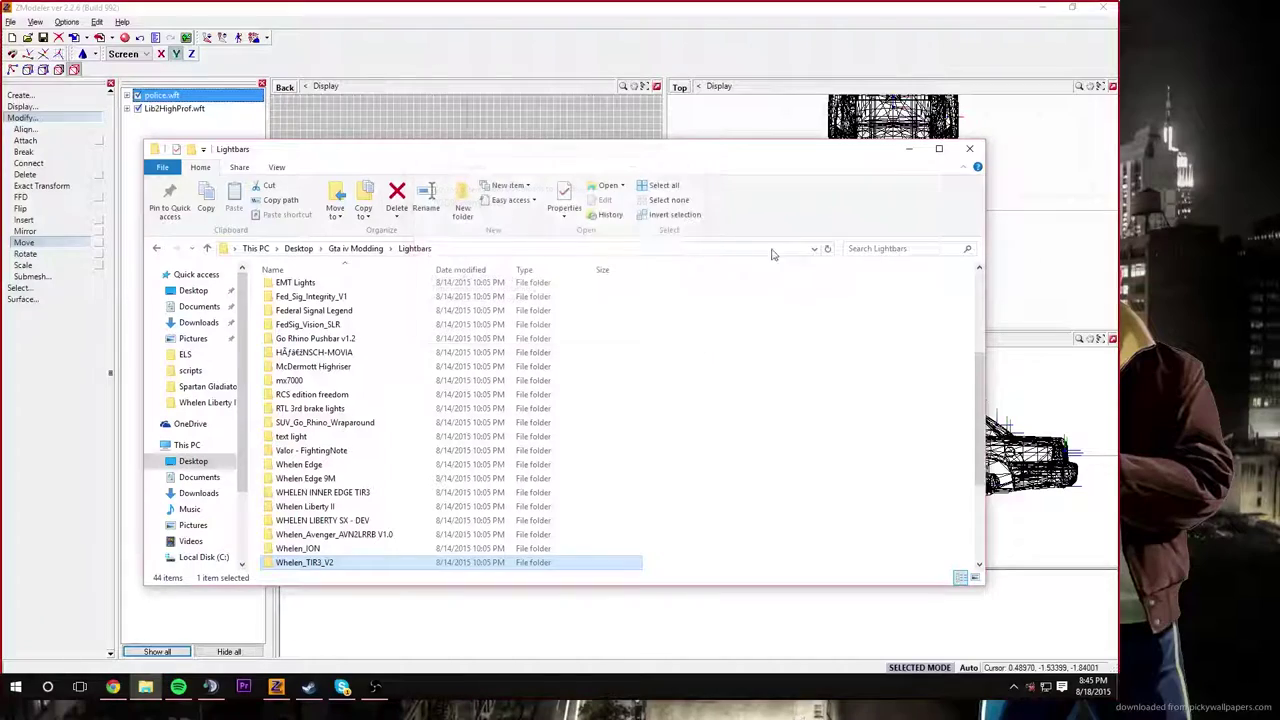
pyautogui.click(909, 149)
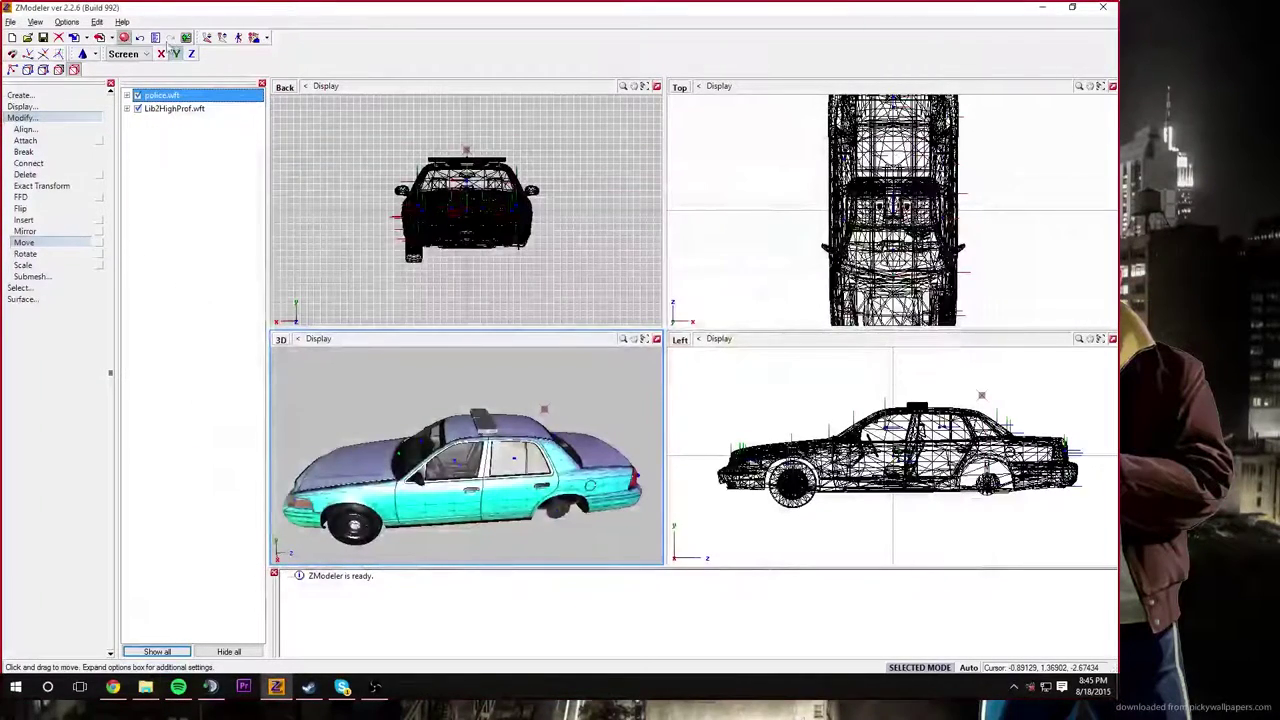
# Step: Add the emerglightslin, TIR3 and TIR3_glass textures from the Whelen_TIR3_V2 folder in Lightbars and accept the texture list
pyautogui.click(186, 37)
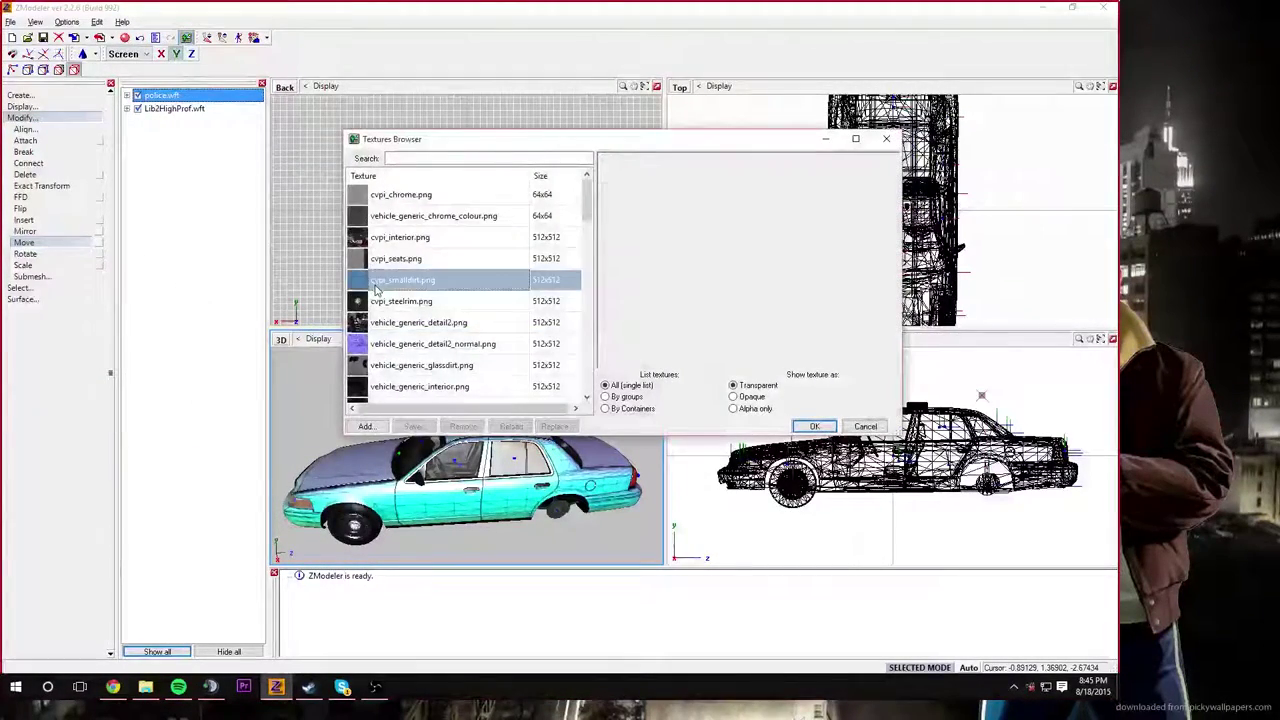
pyautogui.click(366, 426)
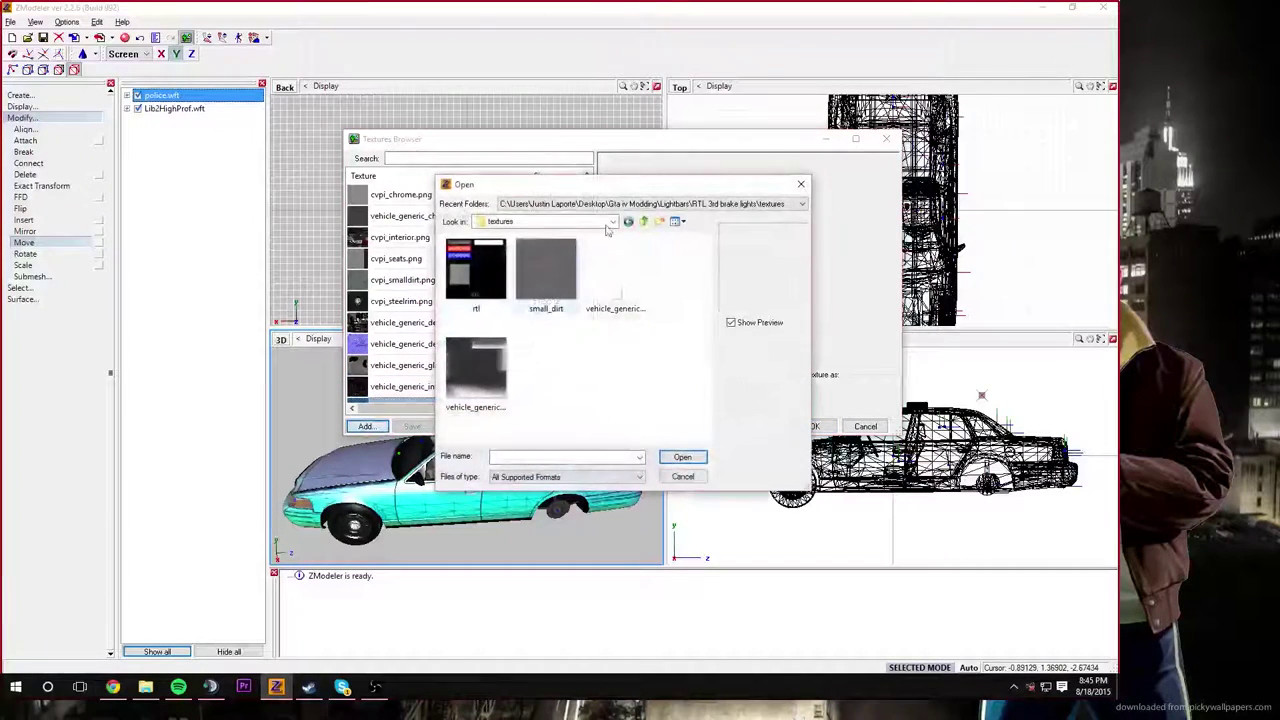
pyautogui.click(642, 222)
pyautogui.click(642, 222)
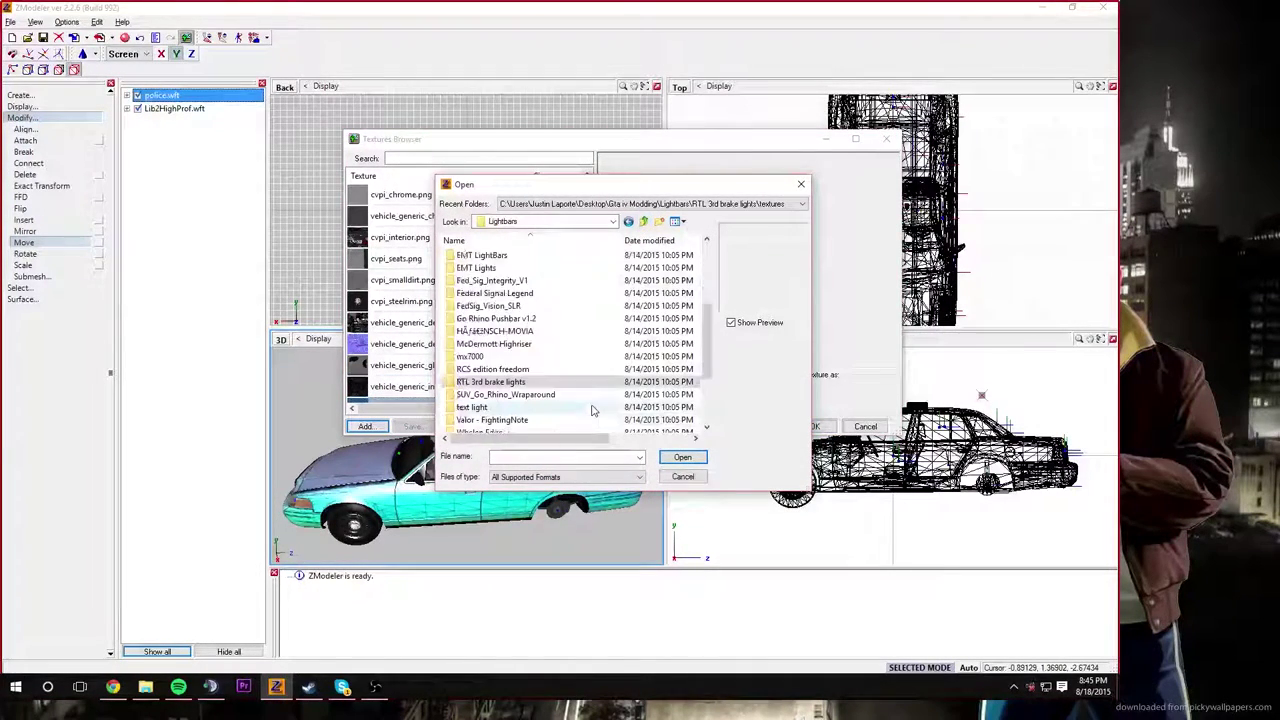
pyautogui.scroll(-3, 524, 373)
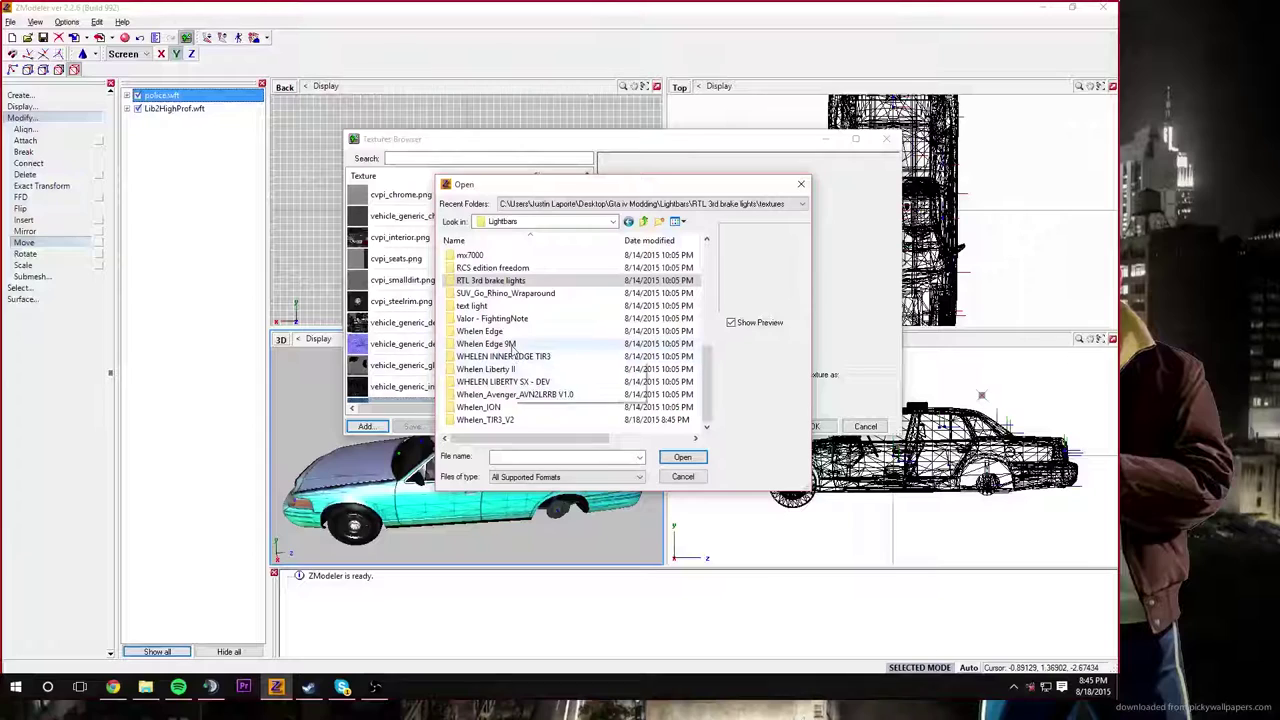
pyautogui.doubleClick(485, 420)
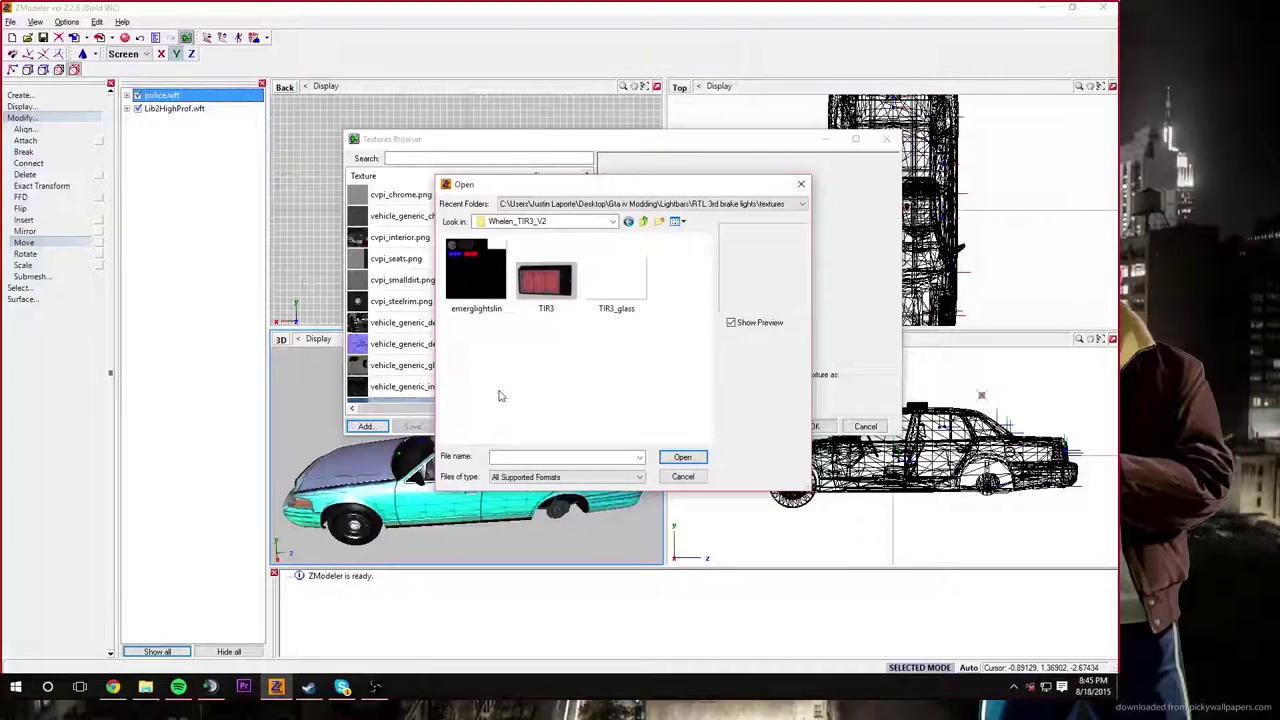
pyautogui.click(492, 297)
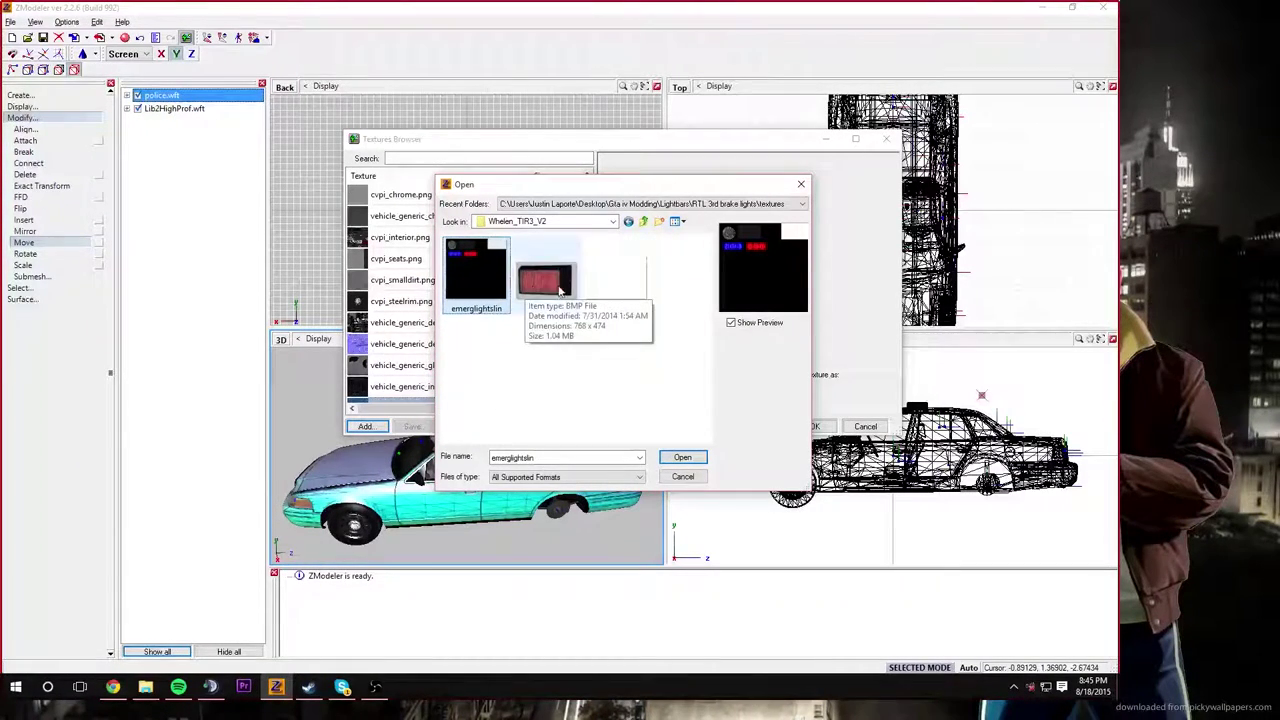
pyautogui.keyDown('ctrl'); pyautogui.click(646, 291); pyautogui.keyUp('ctrl')
pyautogui.keyDown('ctrl'); pyautogui.click(545, 280); pyautogui.keyUp('ctrl')
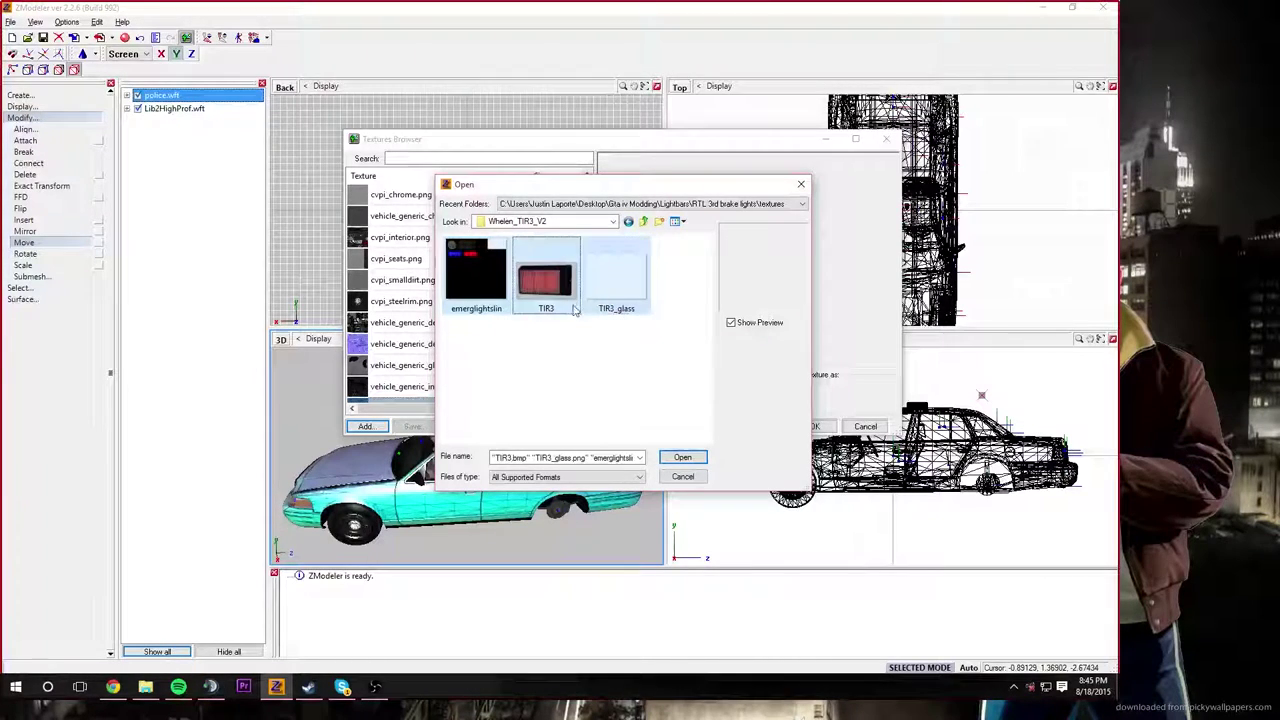
pyautogui.click(682, 457)
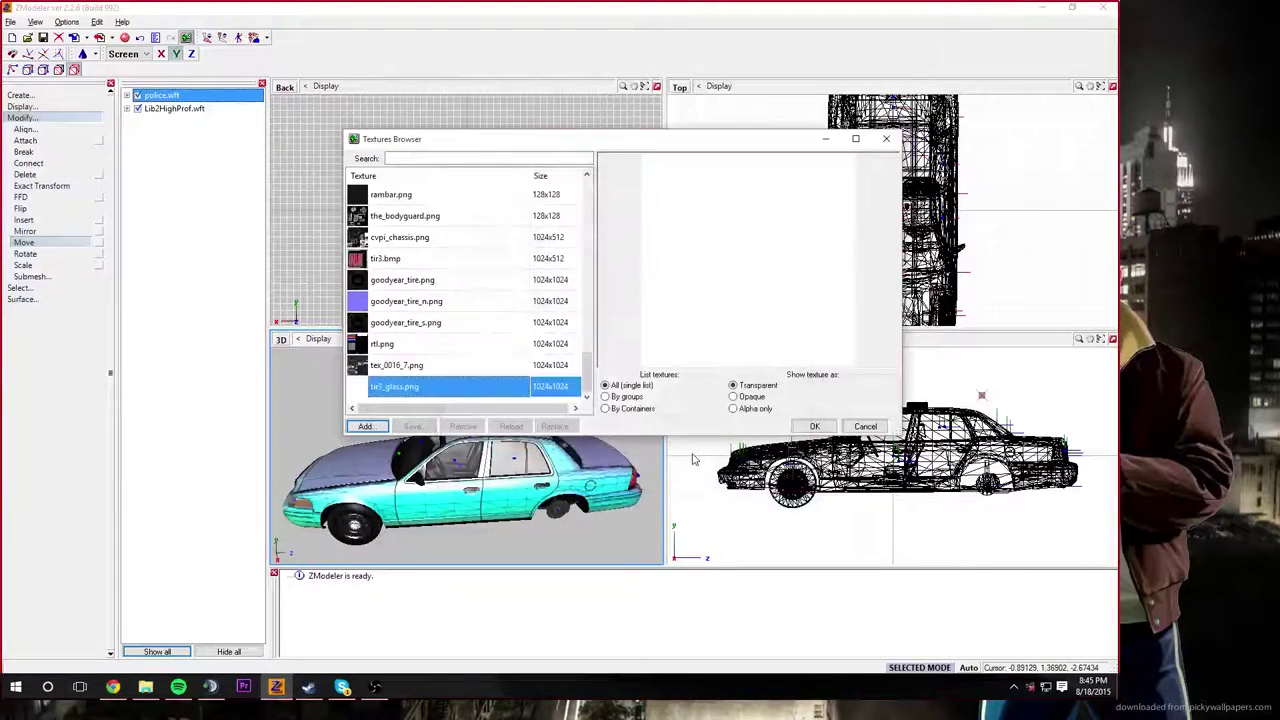
pyautogui.click(815, 426)
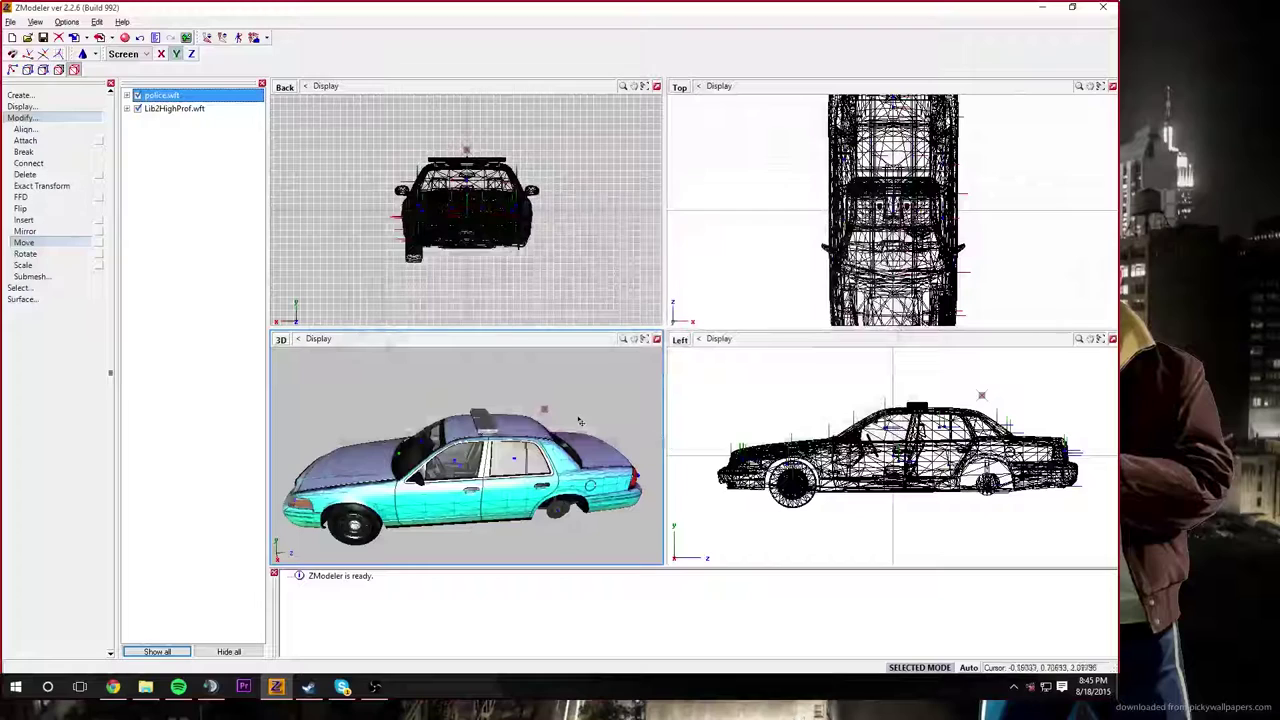
# Step: Check the car's front in 3D, switch to Chrome and look through the New Jersey State Police Cars photo page for reference vehicles
pyautogui.moveTo(555, 458); pyautogui.dragTo(520, 440, button='middle')
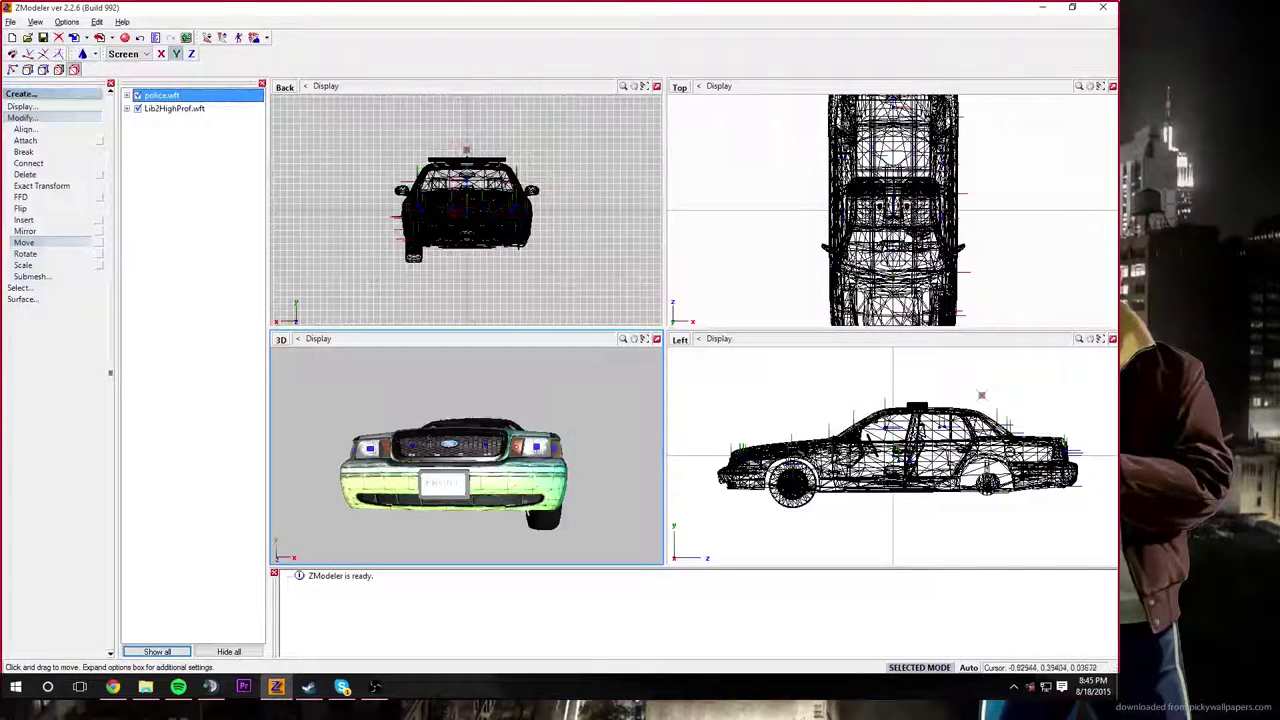
pyautogui.moveTo(416, 438); pyautogui.dragTo(257, 591, button='middle')
pyautogui.click(113, 687)
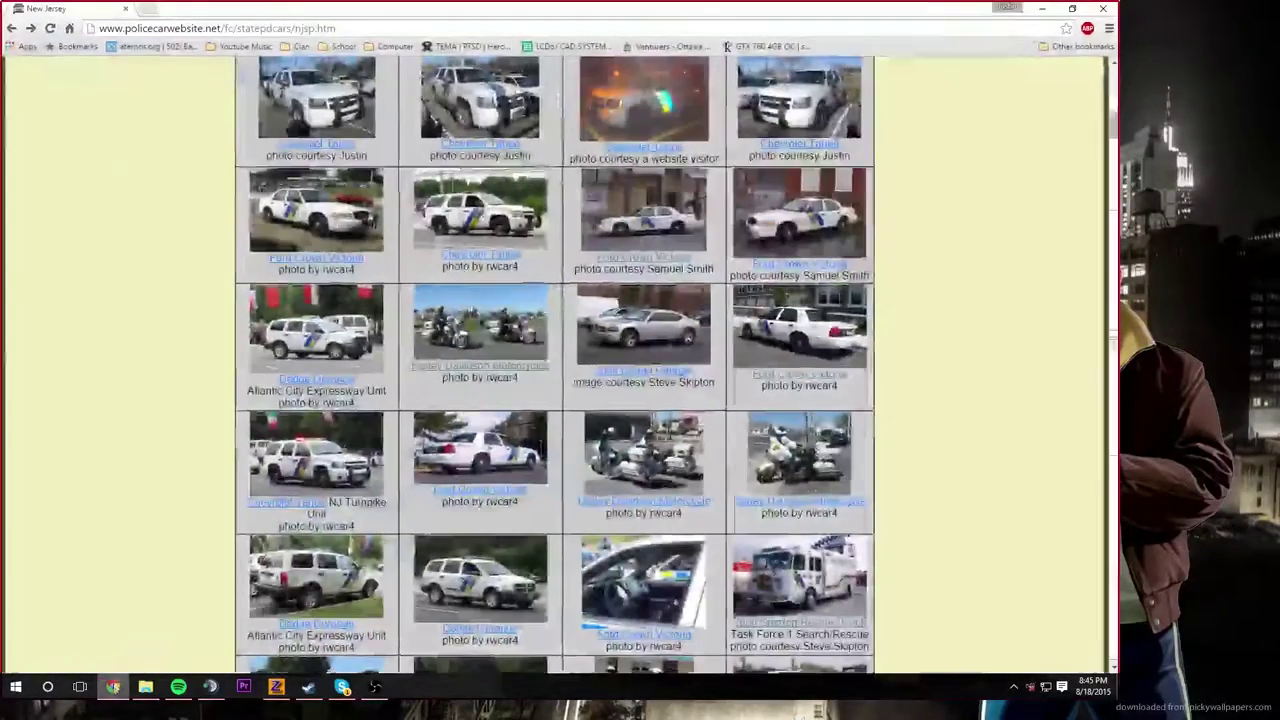
pyautogui.scroll(-10, 477, 362)
pyautogui.scroll(3, 477, 362)
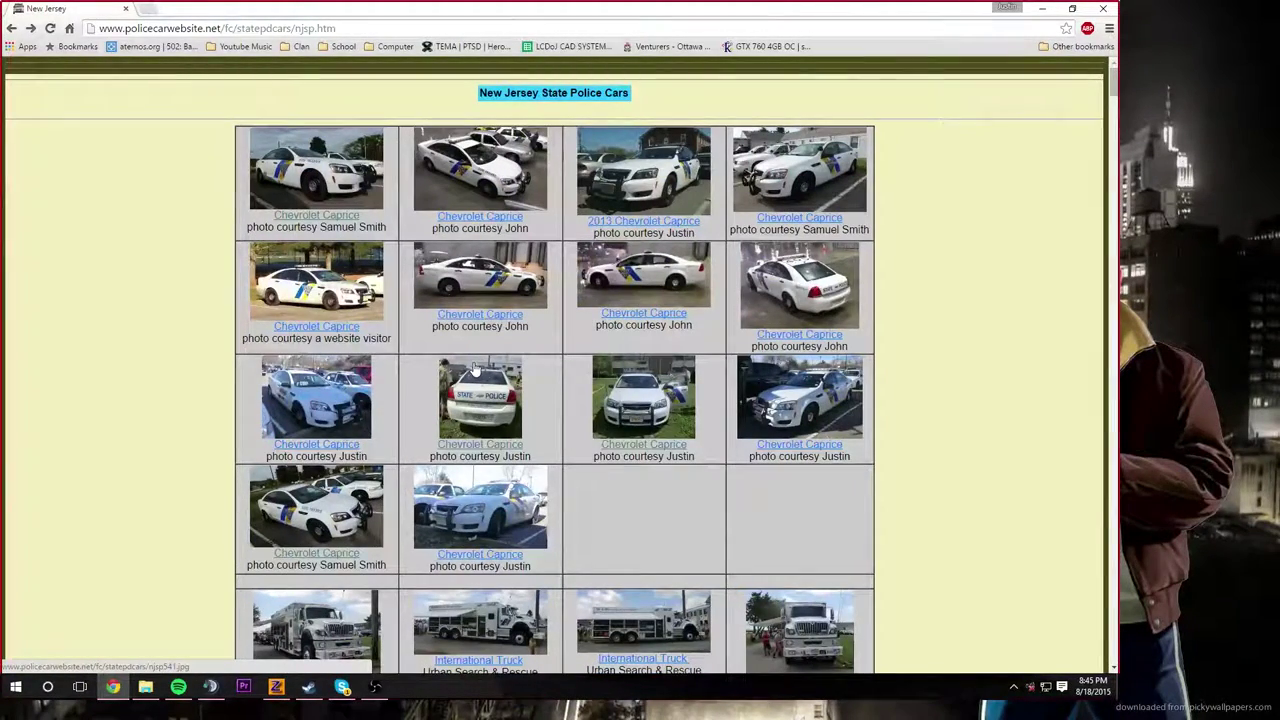
pyautogui.scroll(-2, 476, 369)
pyautogui.scroll(2, 476, 369)
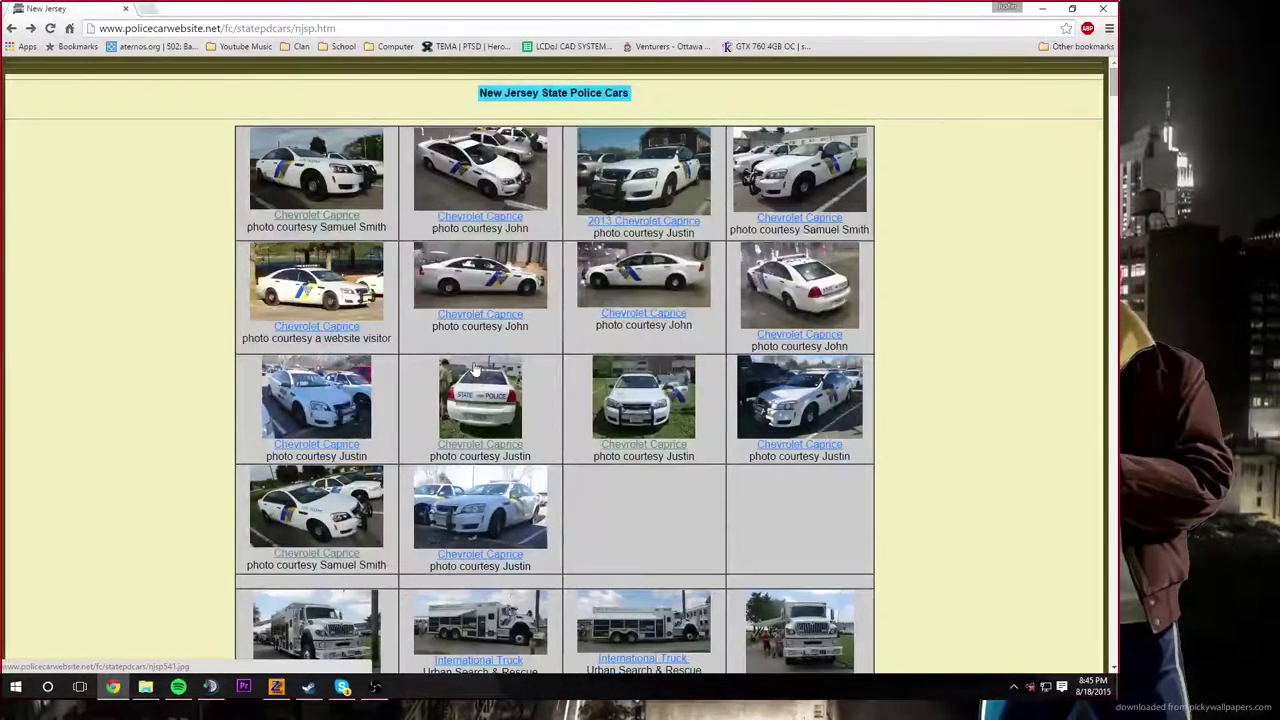
pyautogui.scroll(-2, 476, 365)
pyautogui.scroll(-3, 476, 358)
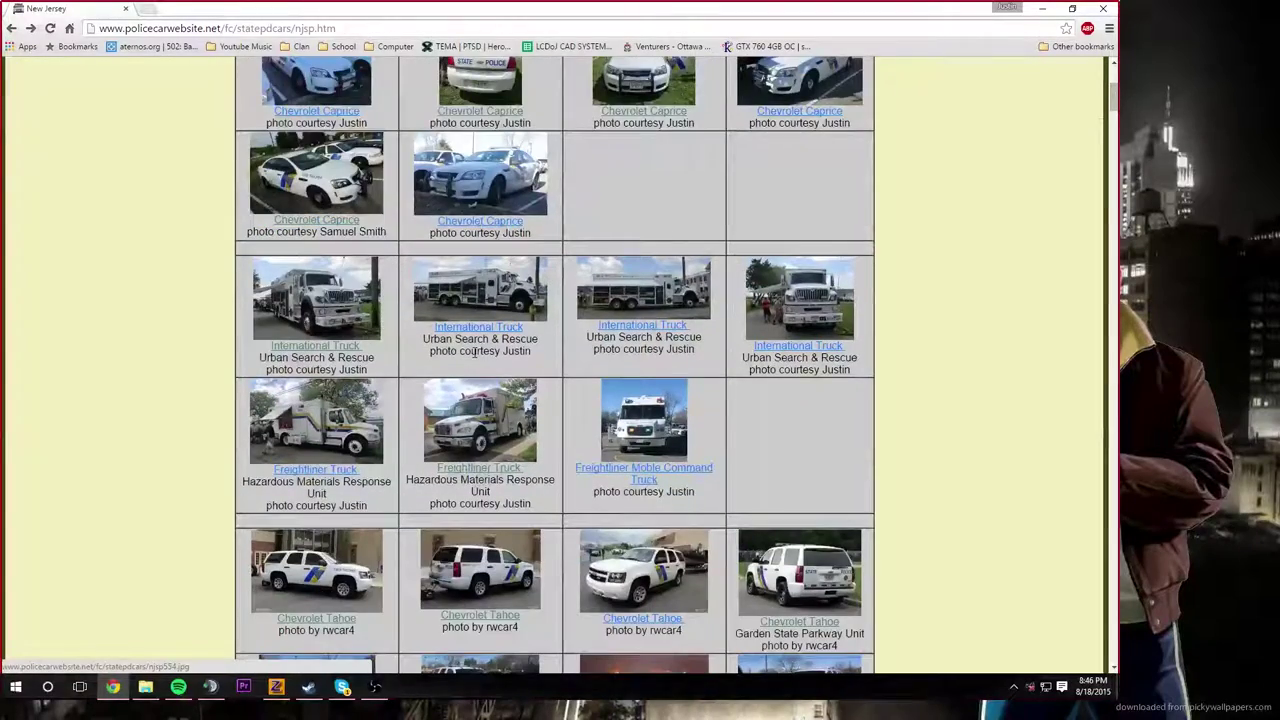
pyautogui.scroll(-4, 476, 358)
pyautogui.scroll(-2, 476, 360)
pyautogui.scroll(-2, 476, 360)
pyautogui.scroll(-2, 476, 358)
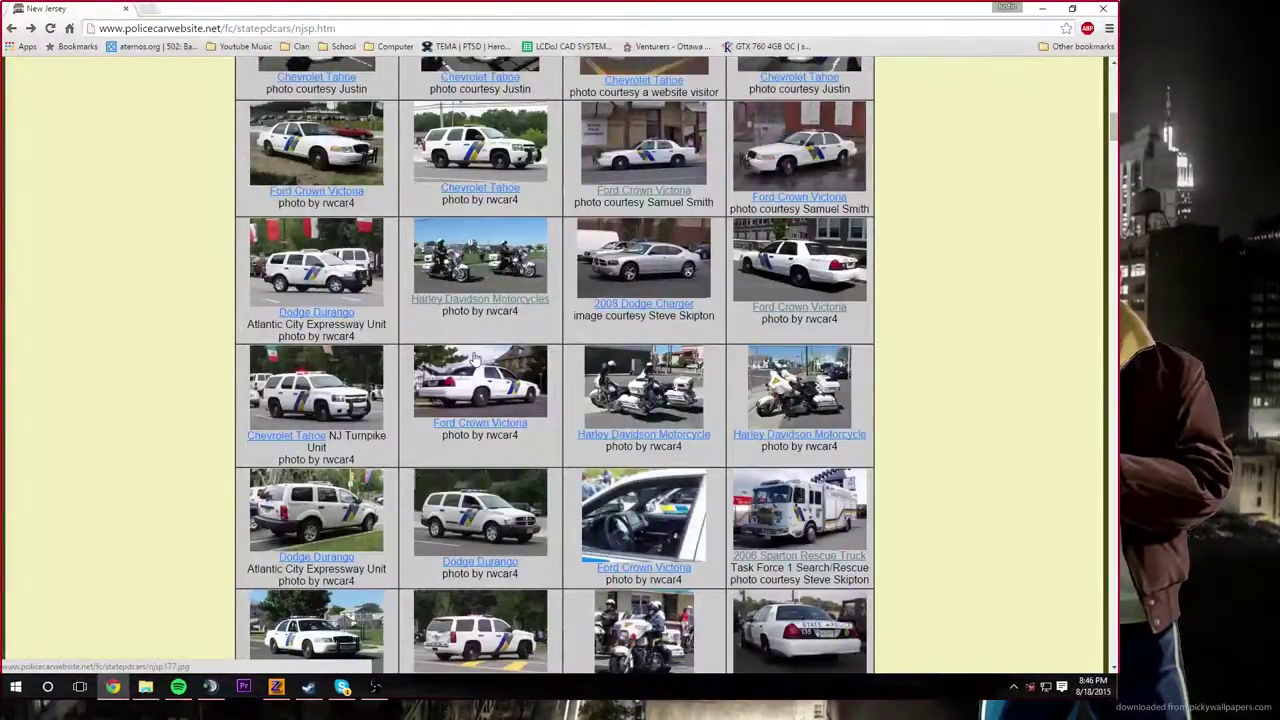
# Step: View the rescue truck photo and a Ford Crown Victoria photo at full size, returning to the gallery after each
pyautogui.click(790, 538)
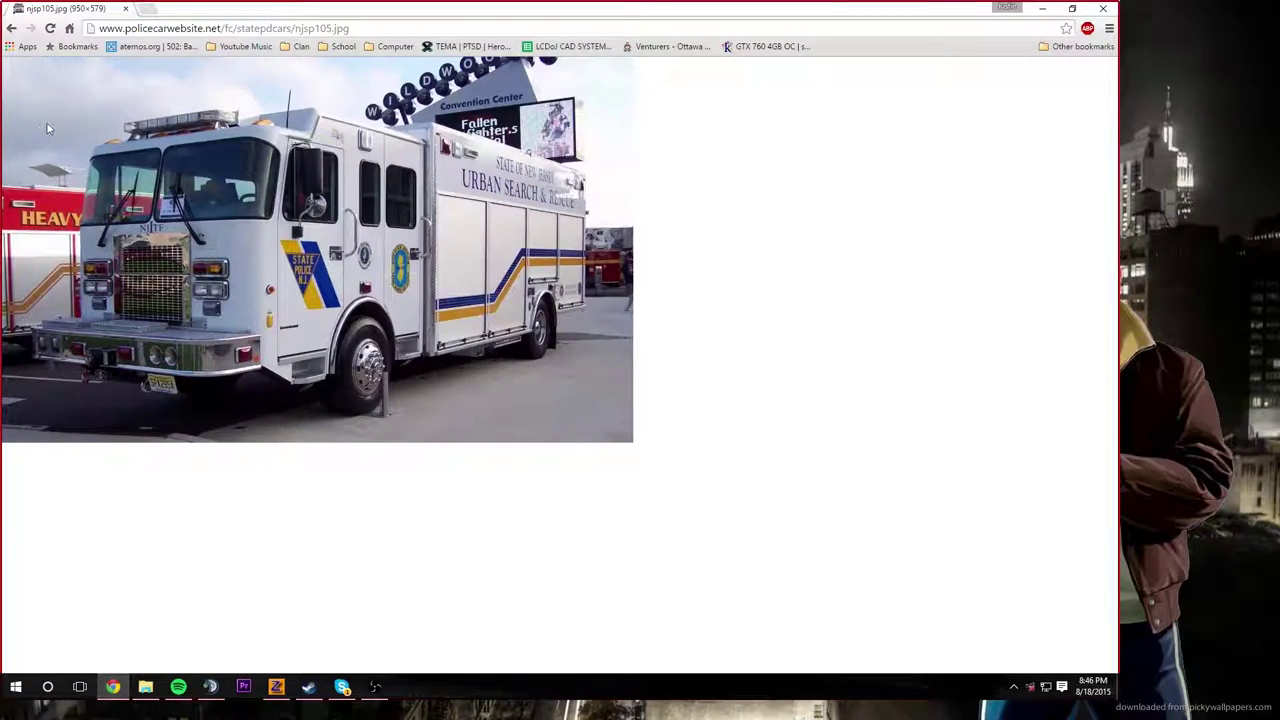
pyautogui.click(11, 28)
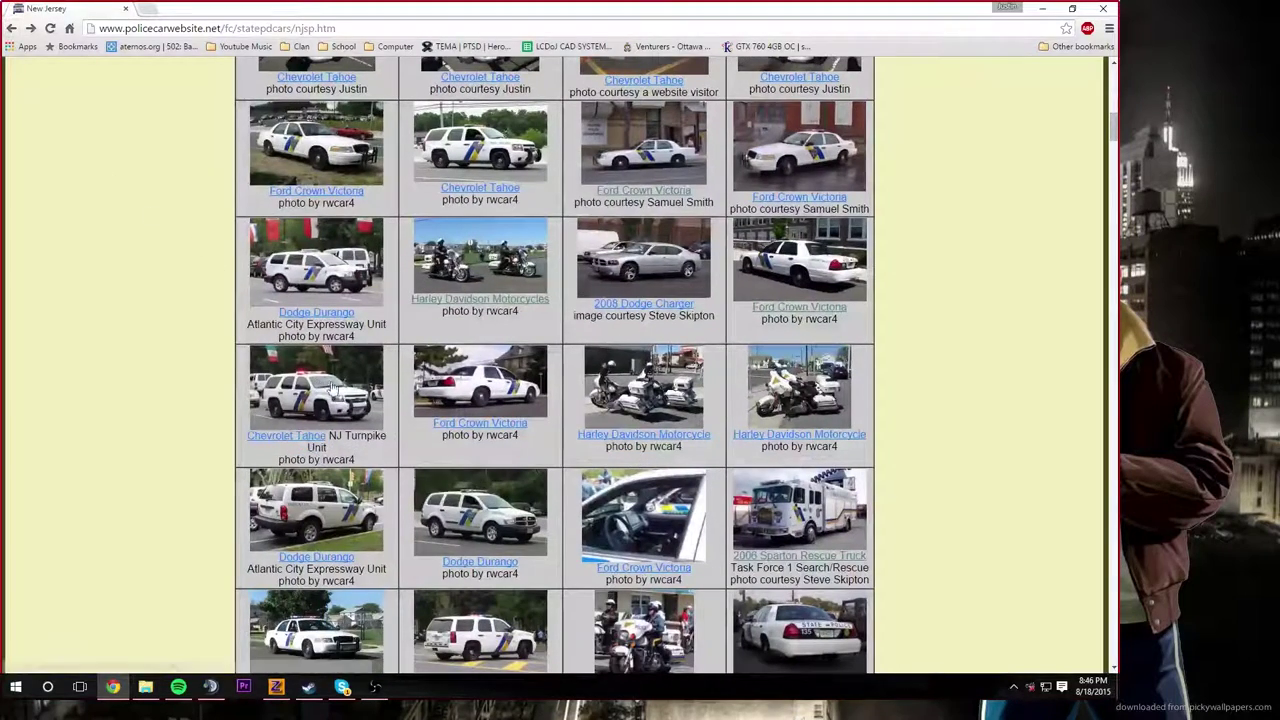
pyautogui.scroll(-3, 284, 360)
pyautogui.click(341, 427)
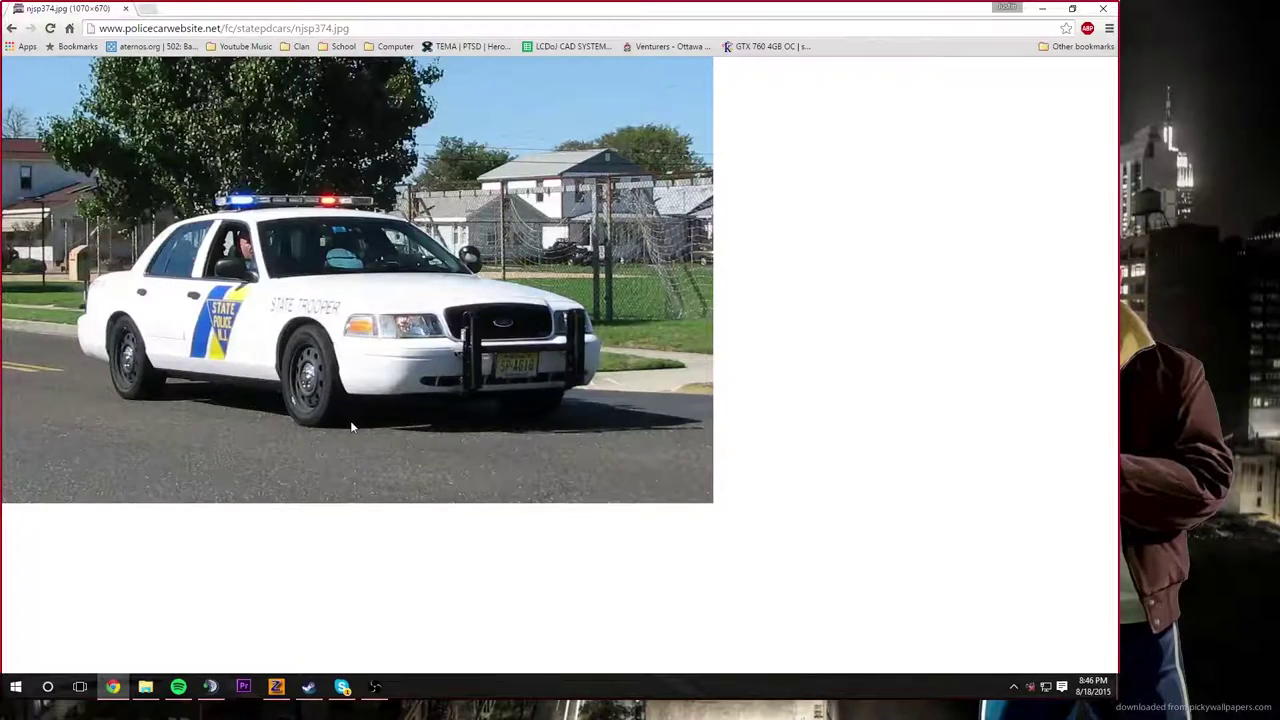
pyautogui.click(11, 28)
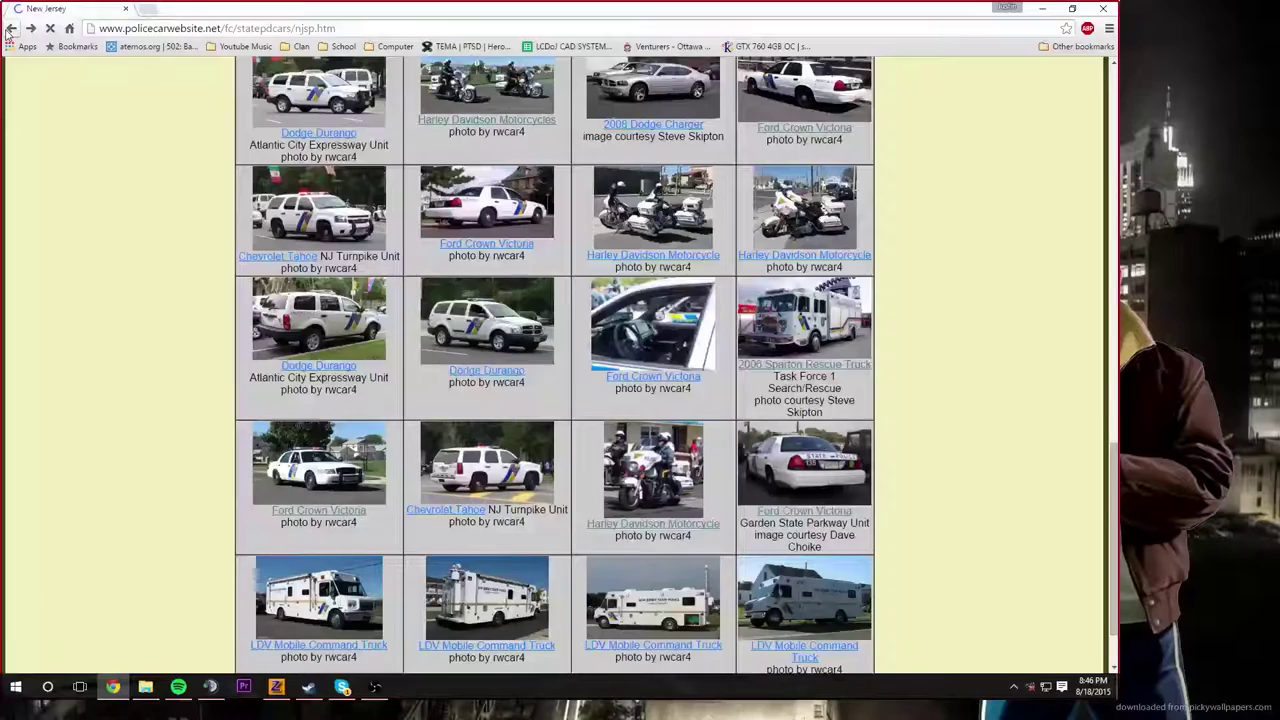
# Step: Browse the New Jersey State Police gallery, viewing the highway Ford Crown Victoria and Atlantic City Expressway Dodge Durango photos at full size
pyautogui.scroll(-5, 152, 266)
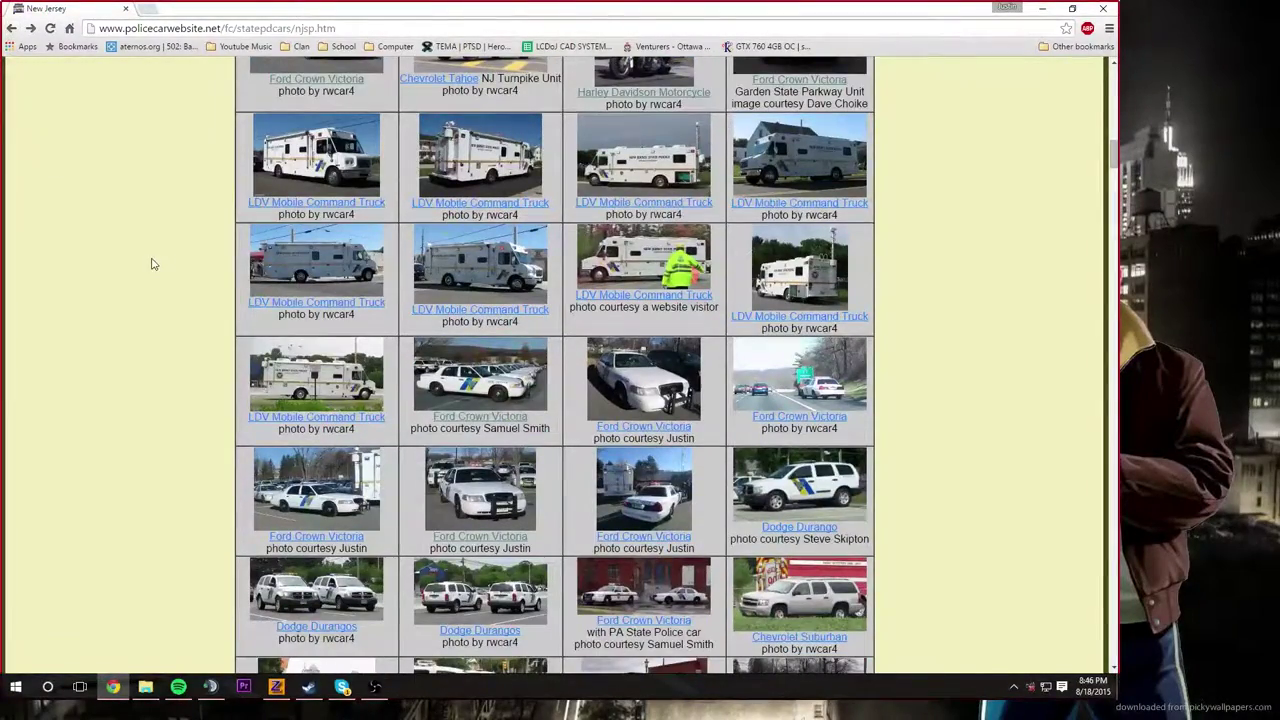
pyautogui.scroll(-1, 605, 344)
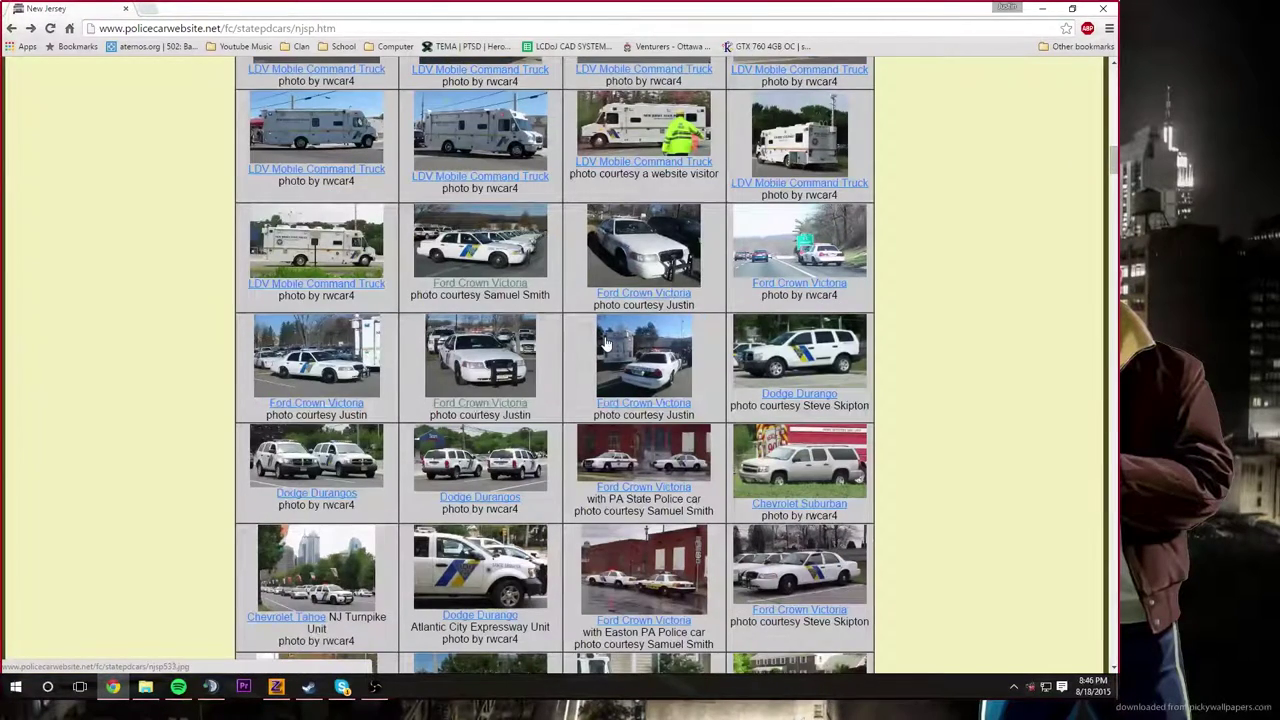
pyautogui.click(806, 257)
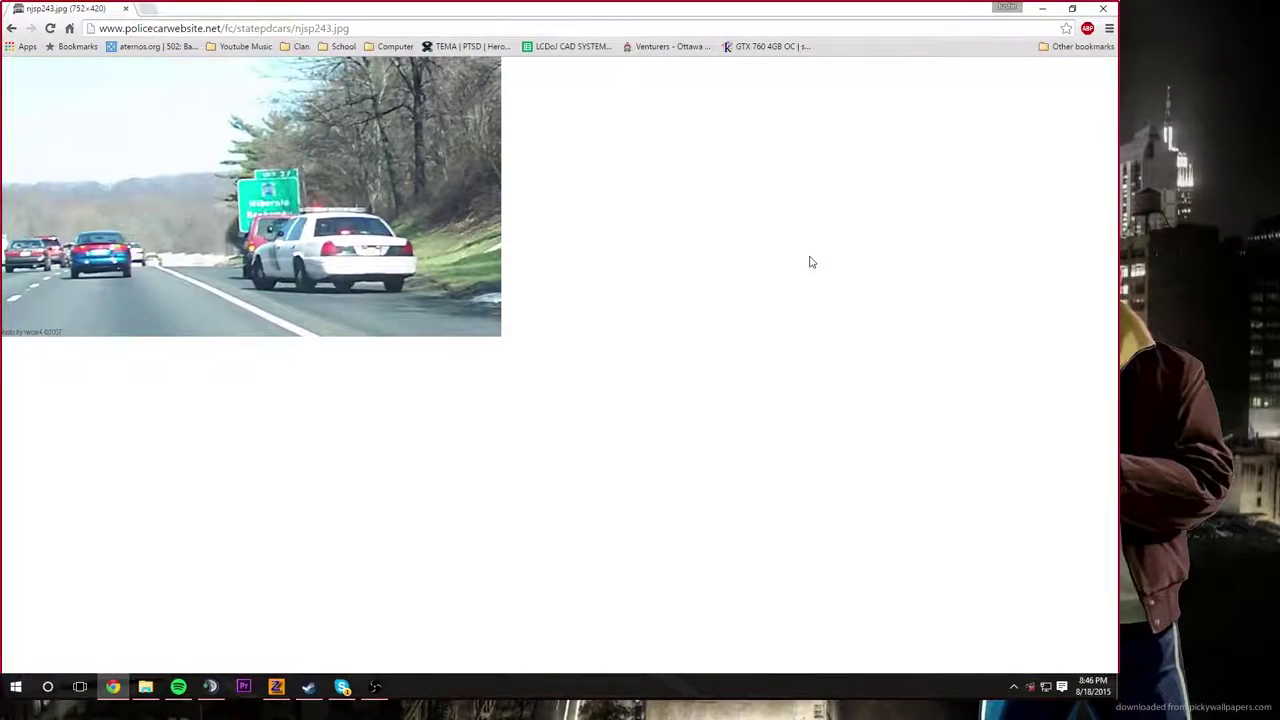
pyautogui.click(9, 28)
pyautogui.scroll(-2, 513, 345)
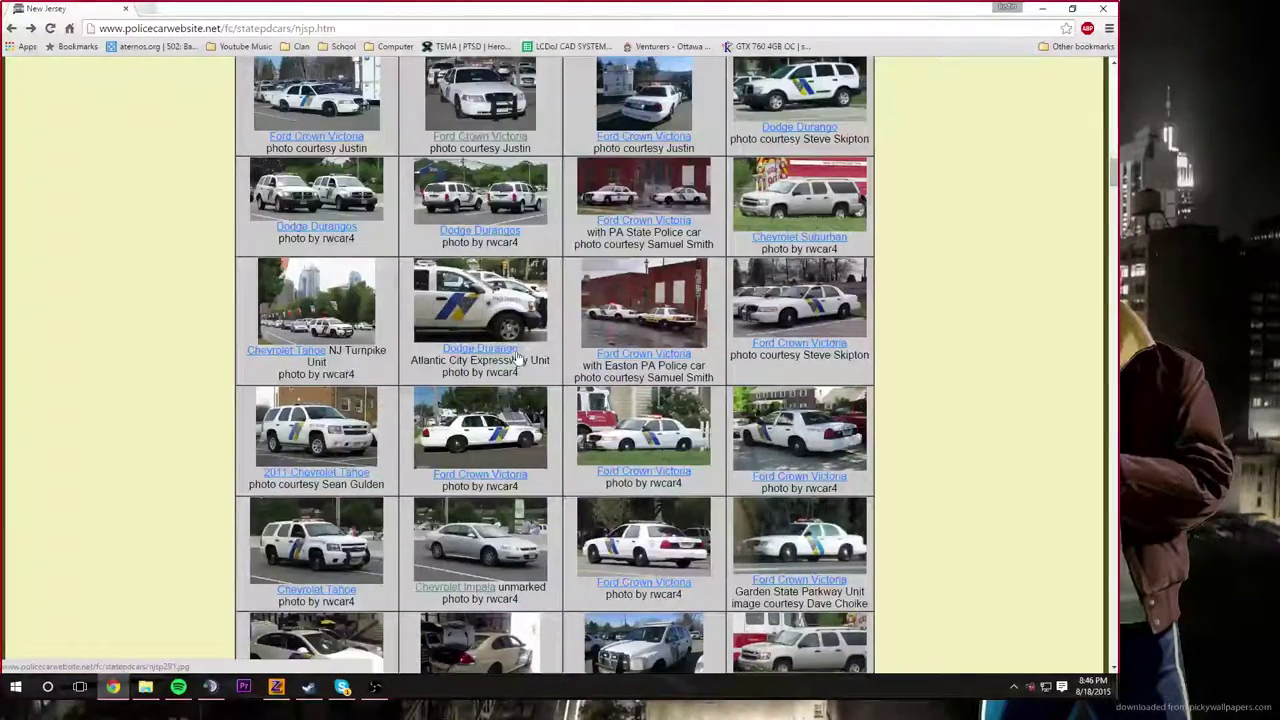
pyautogui.click(517, 358)
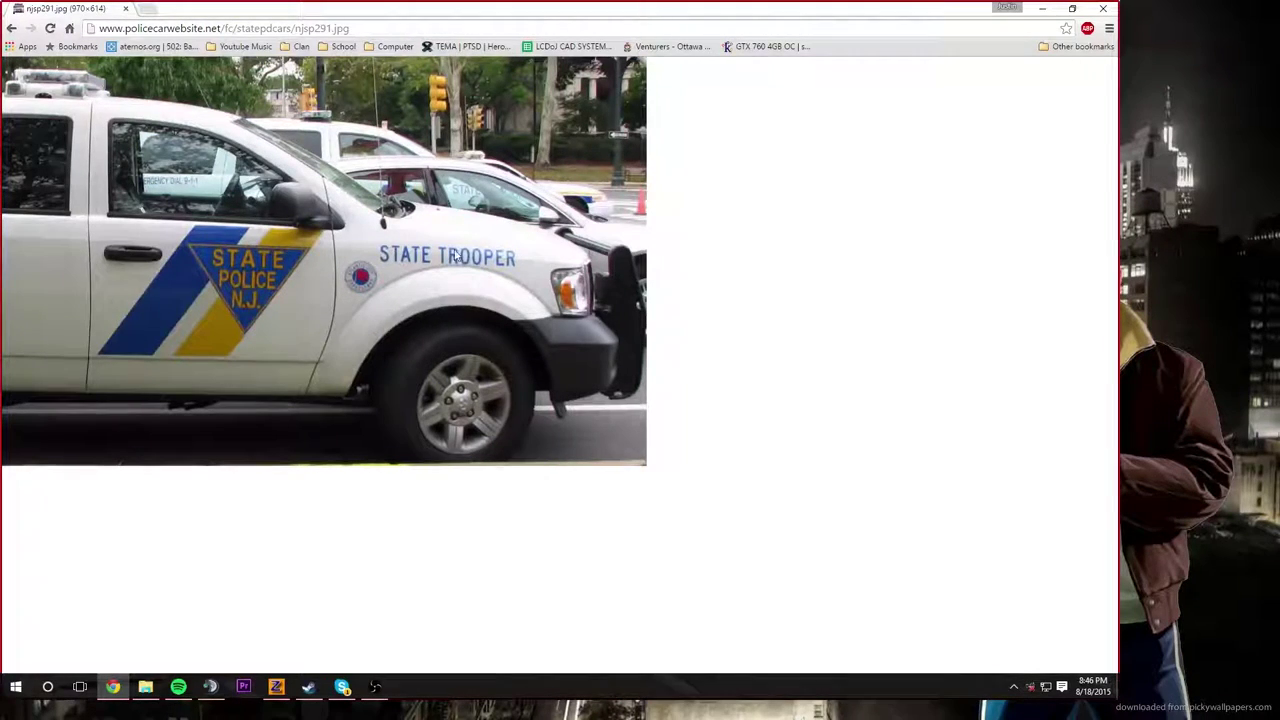
pyautogui.click(9, 28)
# Step: Look further down the gallery for reference vehicles and open the unmarked Chevrolet Tahoe photo
pyautogui.scroll(-3, 310, 288)
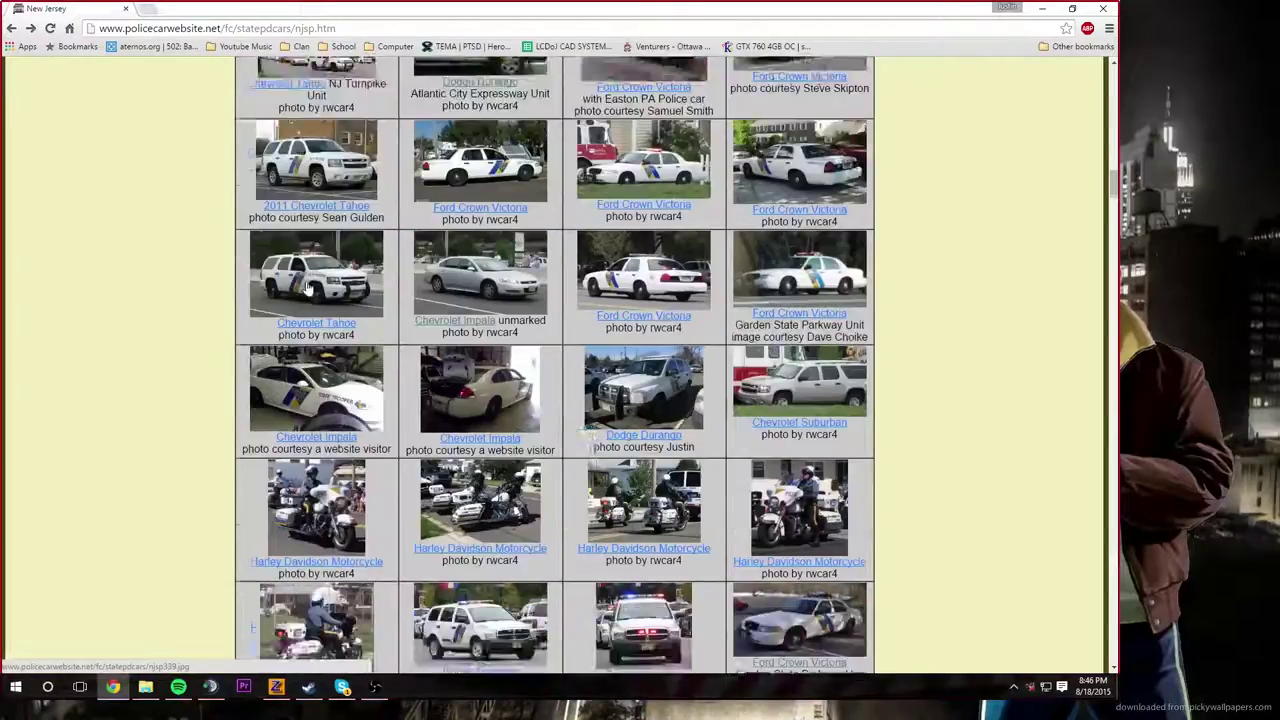
pyautogui.scroll(-5, 310, 288)
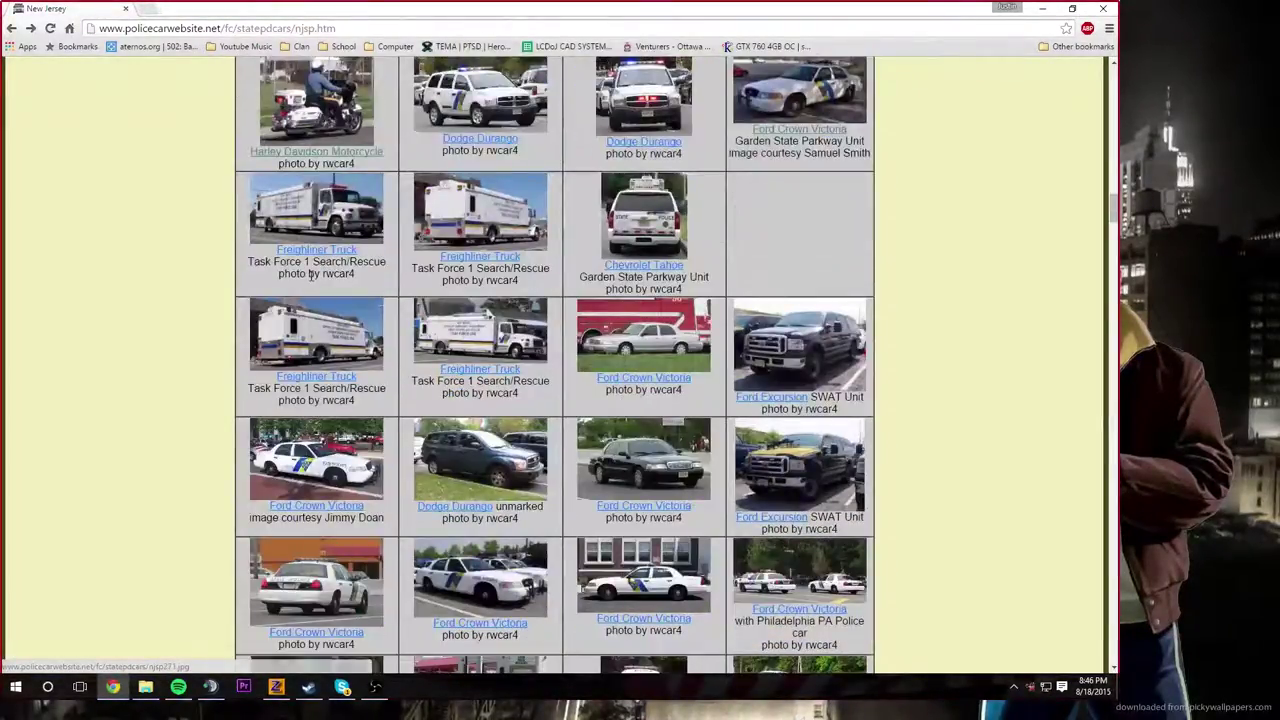
pyautogui.scroll(1, 310, 276)
pyautogui.scroll(-3, 312, 282)
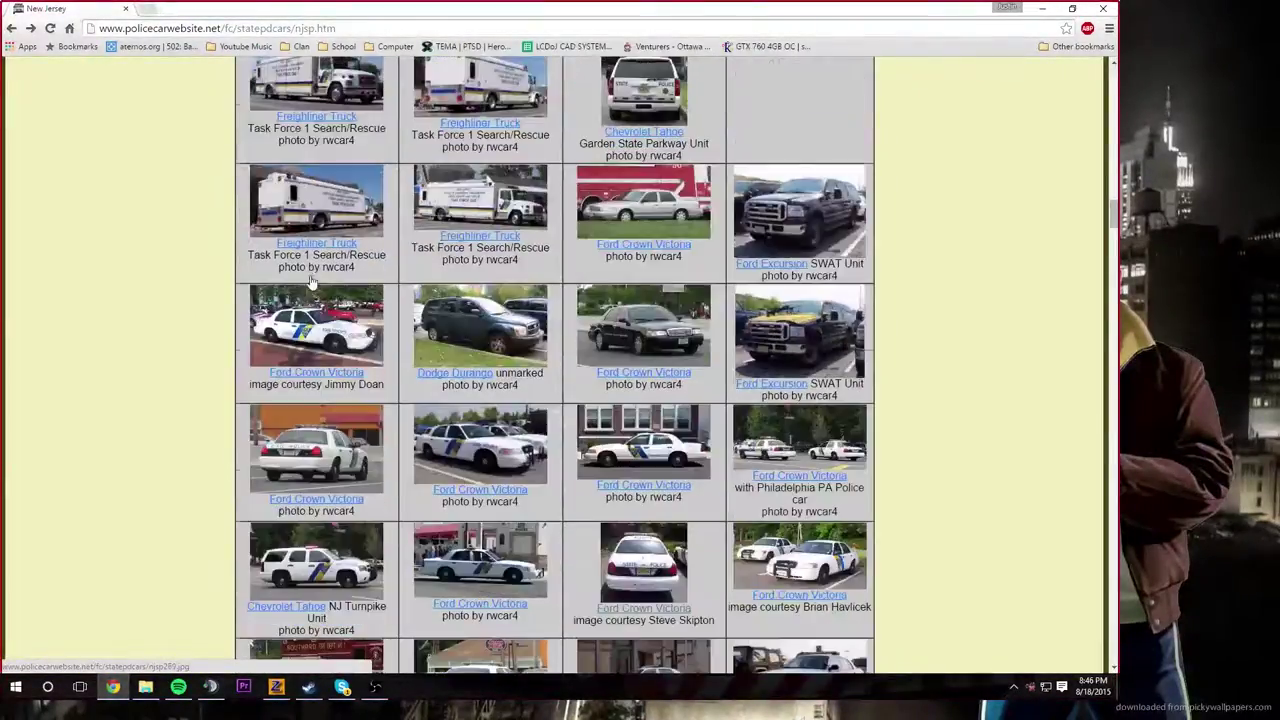
pyautogui.scroll(-3, 312, 282)
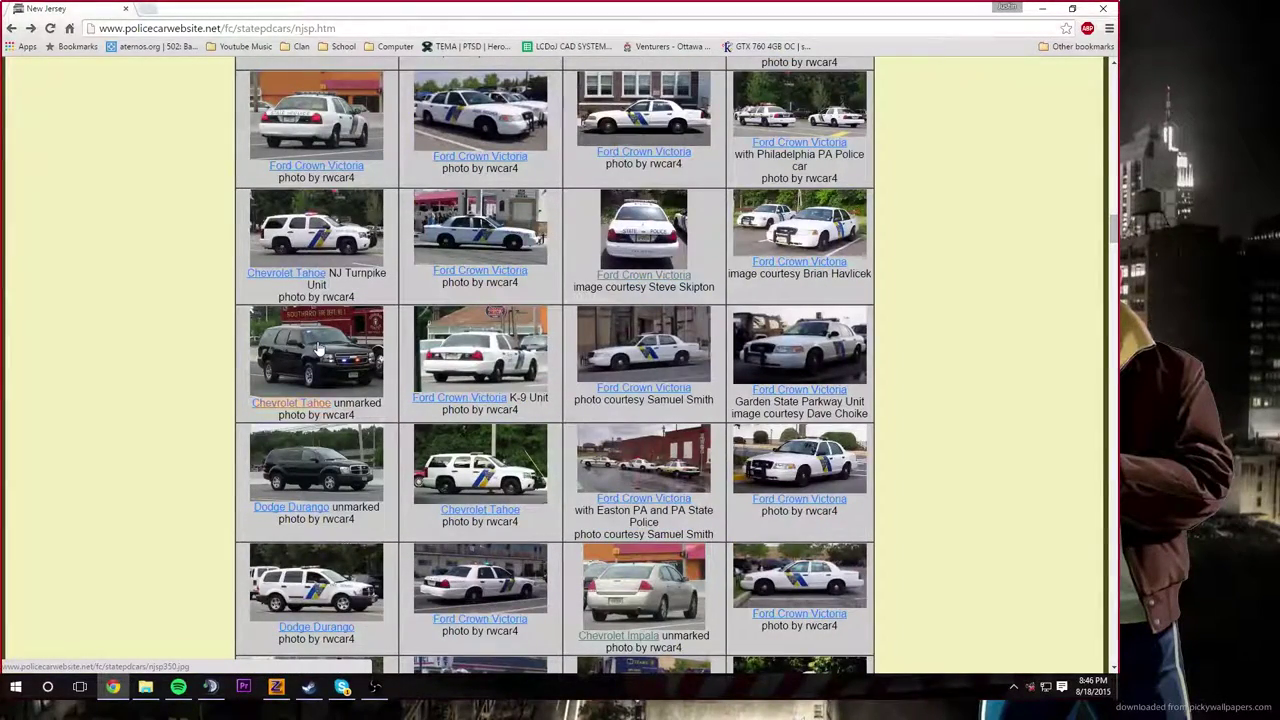
pyautogui.click(318, 348)
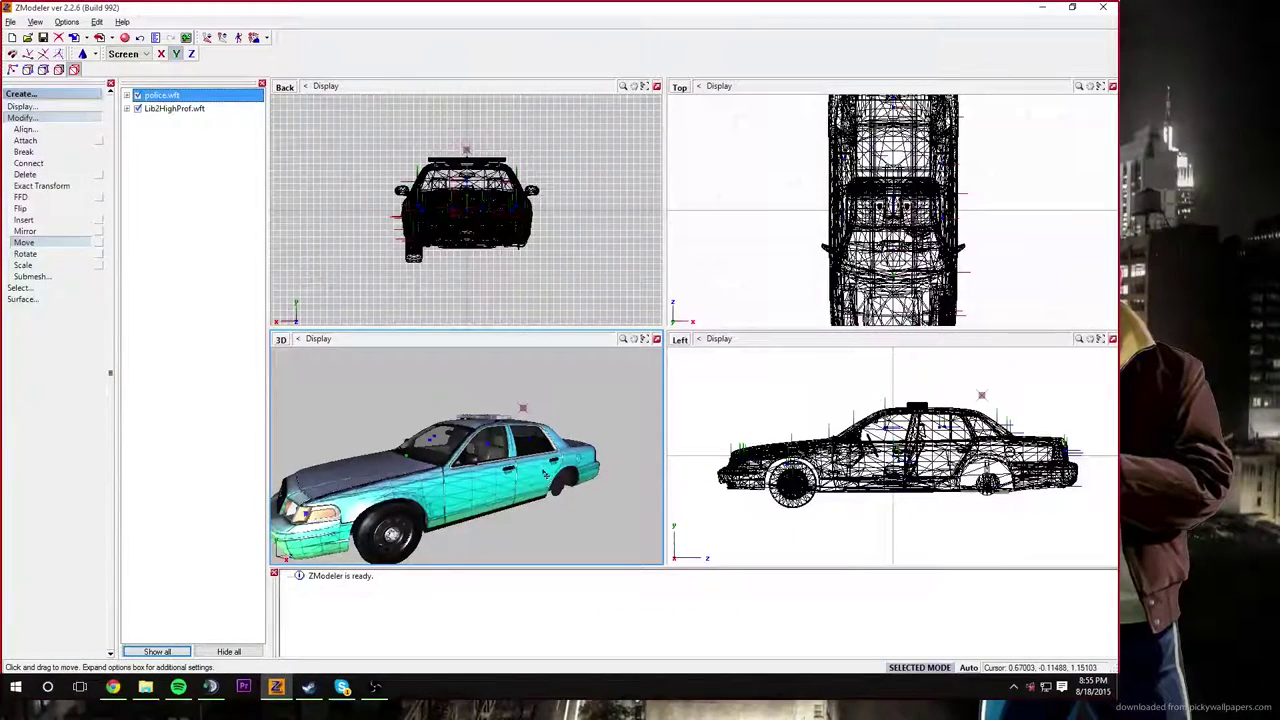
# Step: In ZModeler, hide the windscreen_r part under the chassis of police.wft and collapse the model's hierarchy
pyautogui.moveTo(545, 474)
pyautogui.mouseDown(button='middle')
pyautogui.moveTo(460, 473)
pyautogui.moveTo(568, 480)
pyautogui.mouseUp(button='middle')
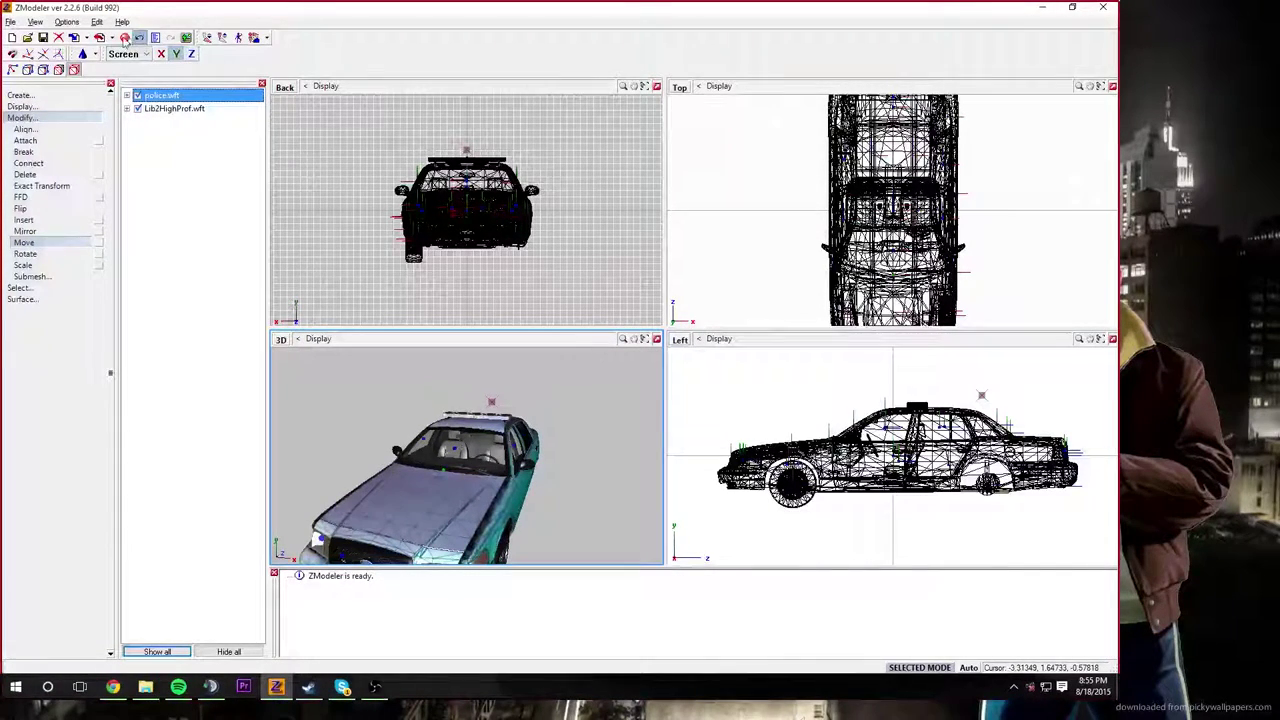
pyautogui.moveTo(484, 478); pyautogui.dragTo(366, 460, button='middle')
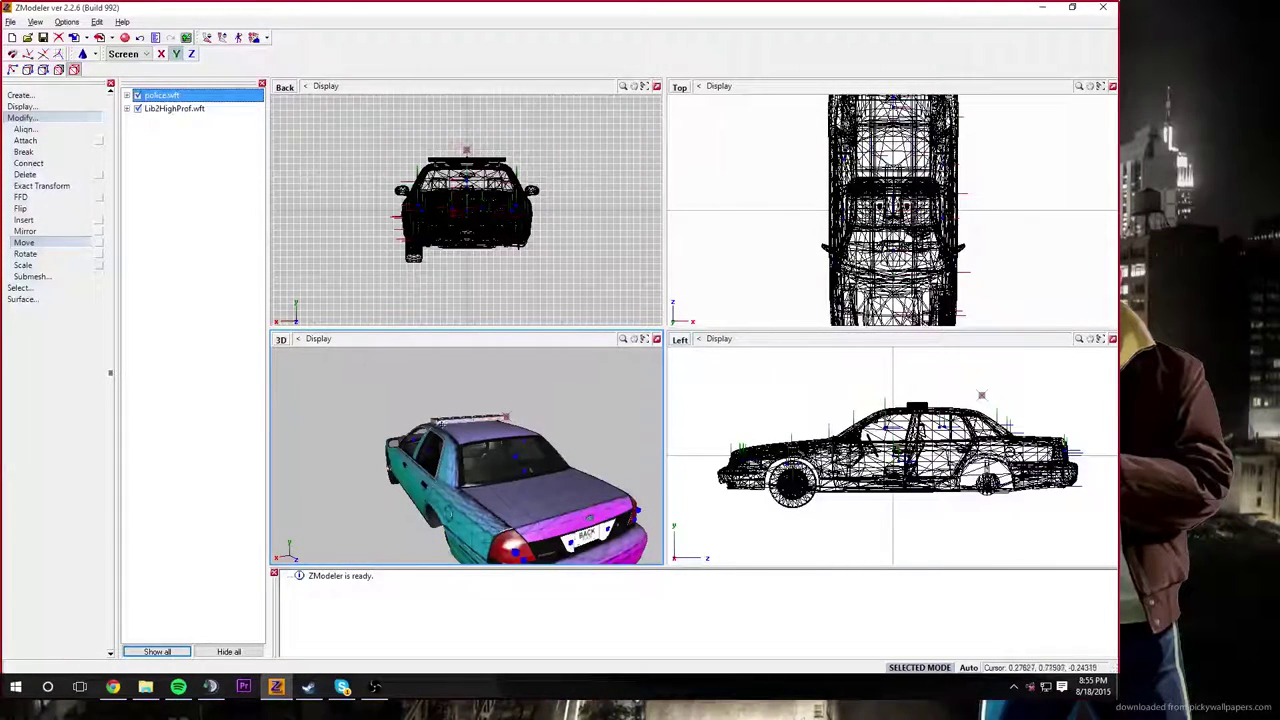
pyautogui.moveTo(460, 473); pyautogui.dragTo(449, 477, button='middle')
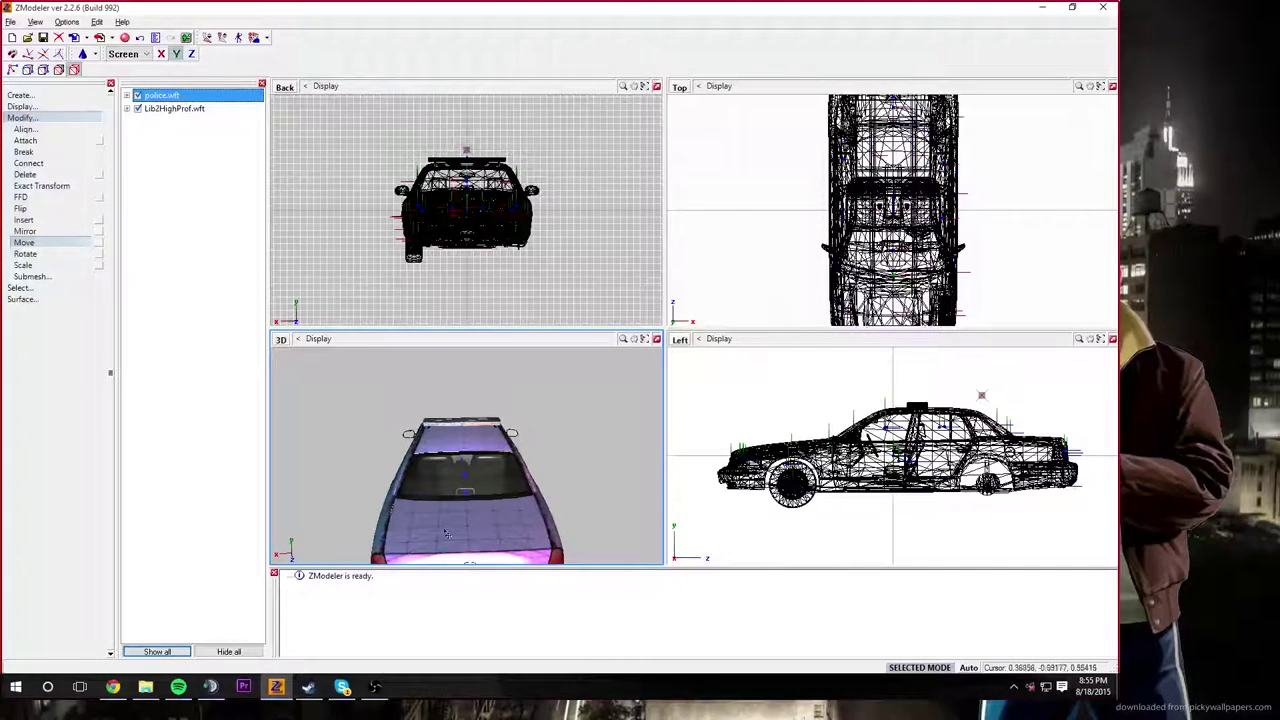
pyautogui.moveTo(445, 483); pyautogui.dragTo(455, 443, button='middle')
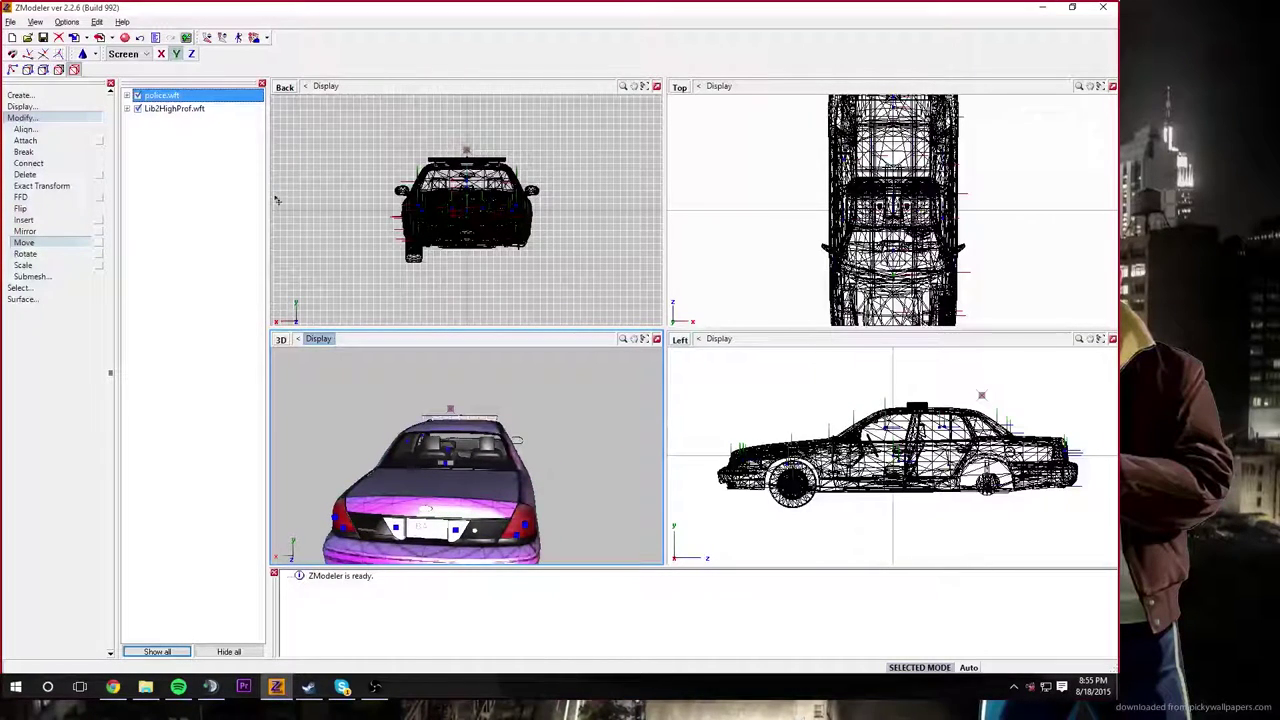
pyautogui.click(127, 95)
pyautogui.click(137, 108)
pyautogui.scroll(-1, 211, 337)
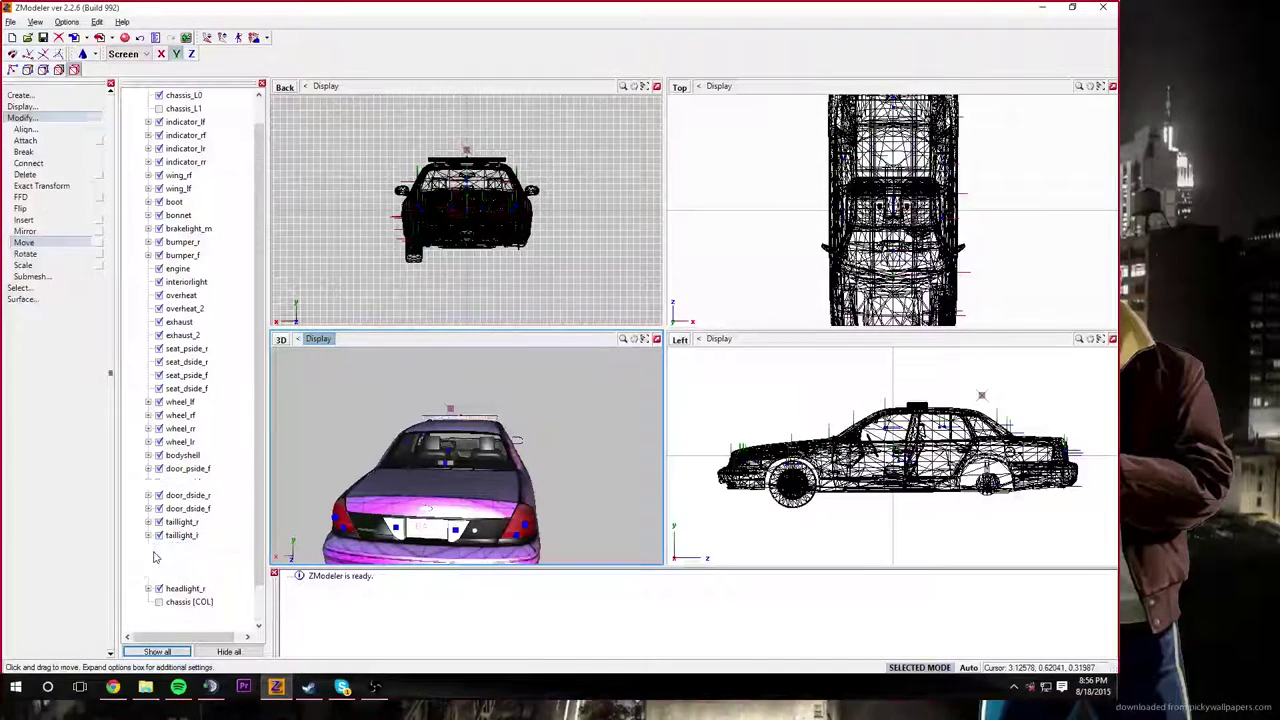
pyautogui.click(154, 553)
pyautogui.click(157, 550)
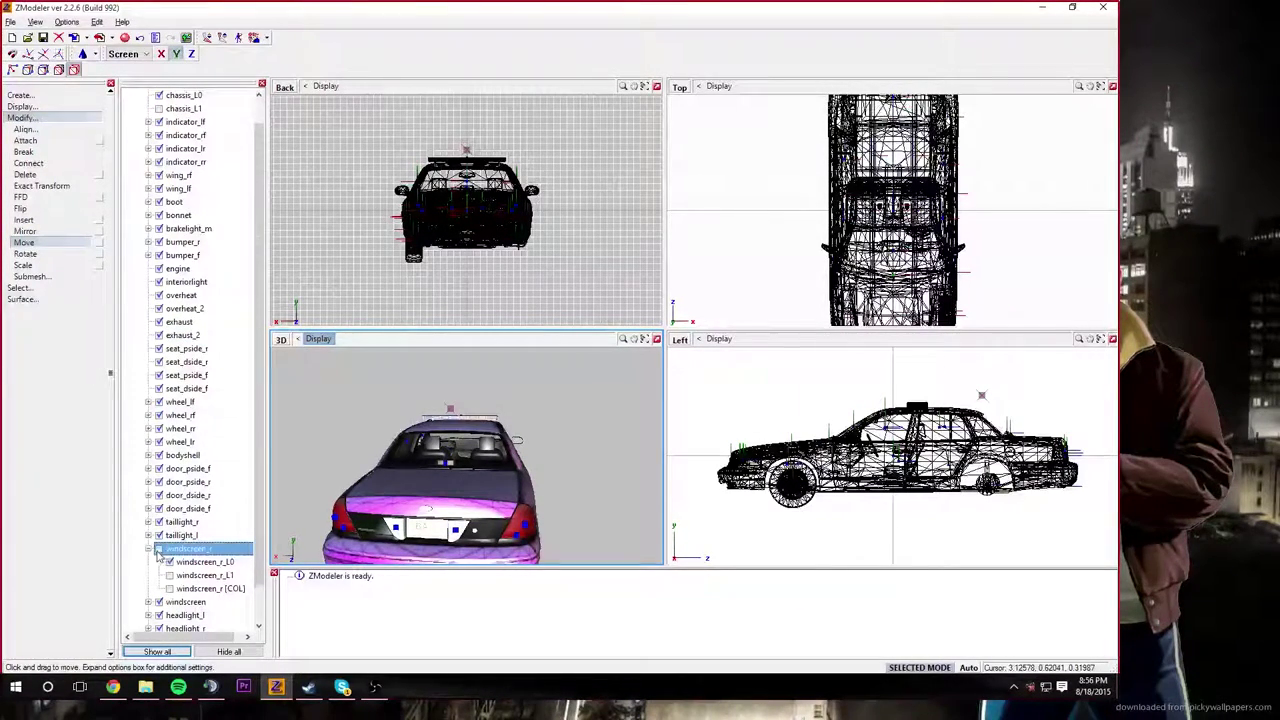
pyautogui.click(148, 549)
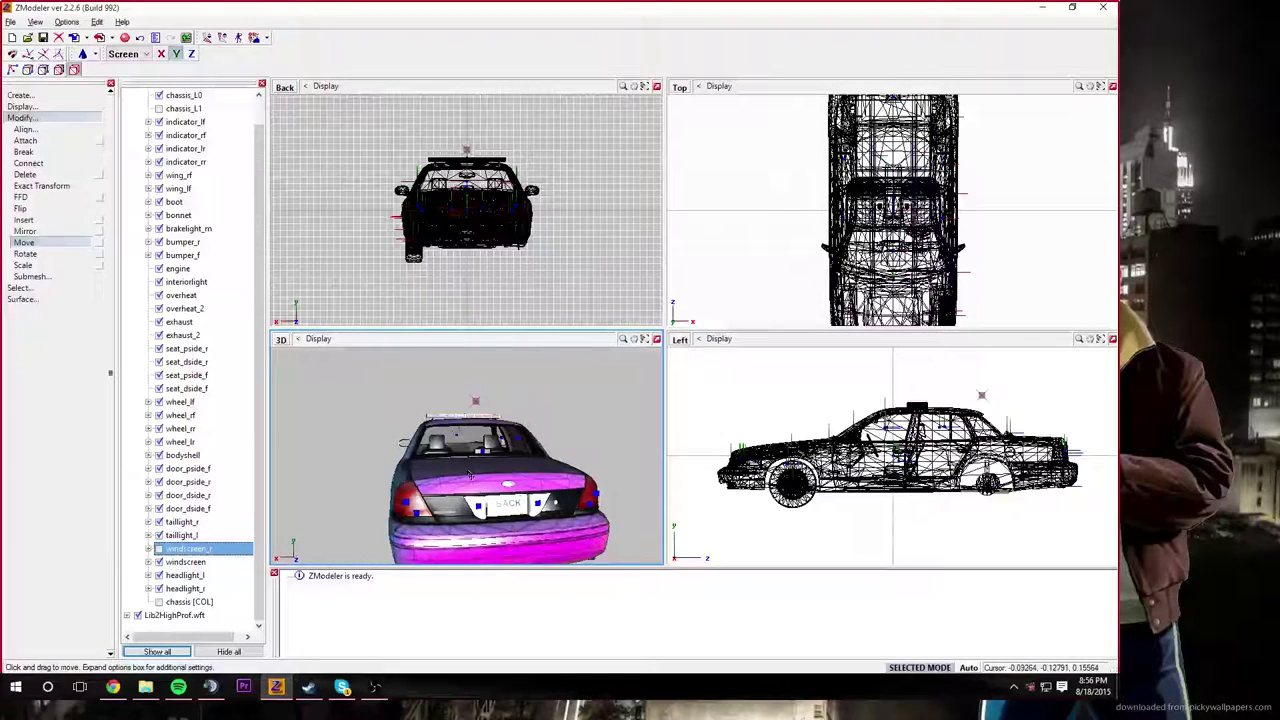
pyautogui.scroll(1, 150, 163)
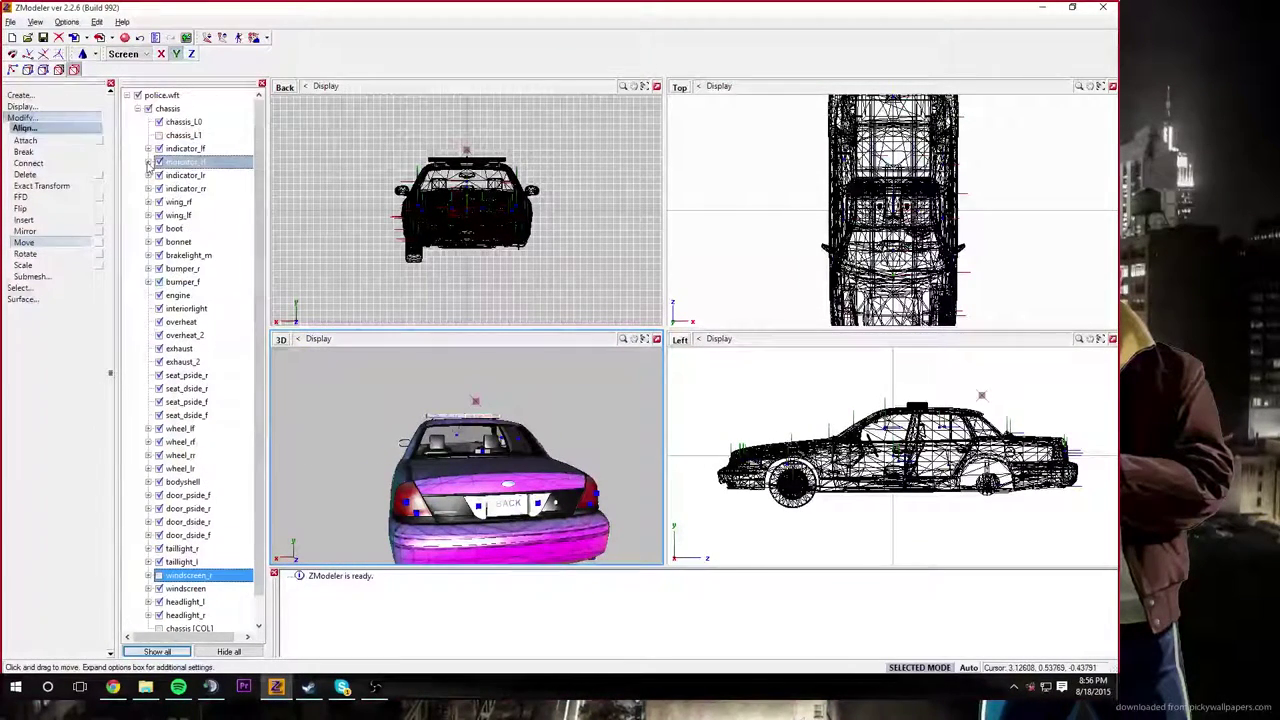
pyautogui.click(137, 108)
pyautogui.click(127, 95)
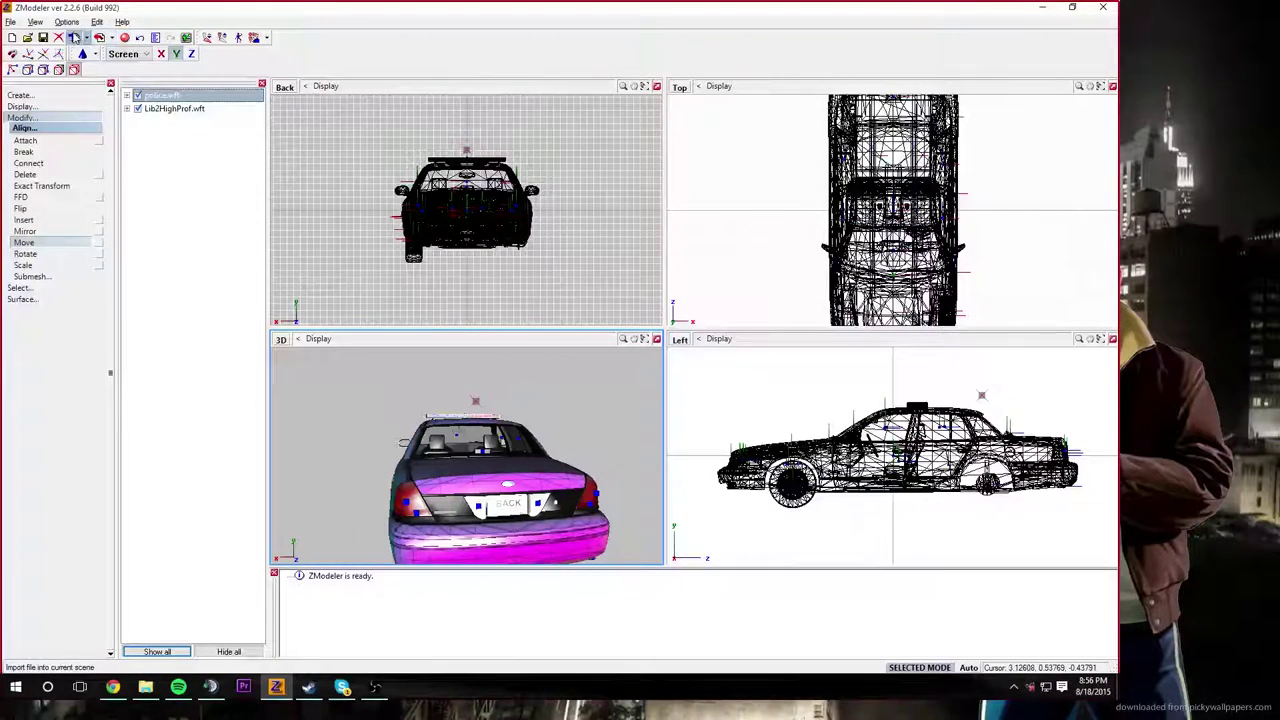
# Step: Import the rtl_3rd_brakelight model from the RTL 3rd brake lights folder in Gta iv Modding\Lightbars
pyautogui.click(581, 225)
pyautogui.click(581, 225)
pyautogui.doubleClick(482, 303)
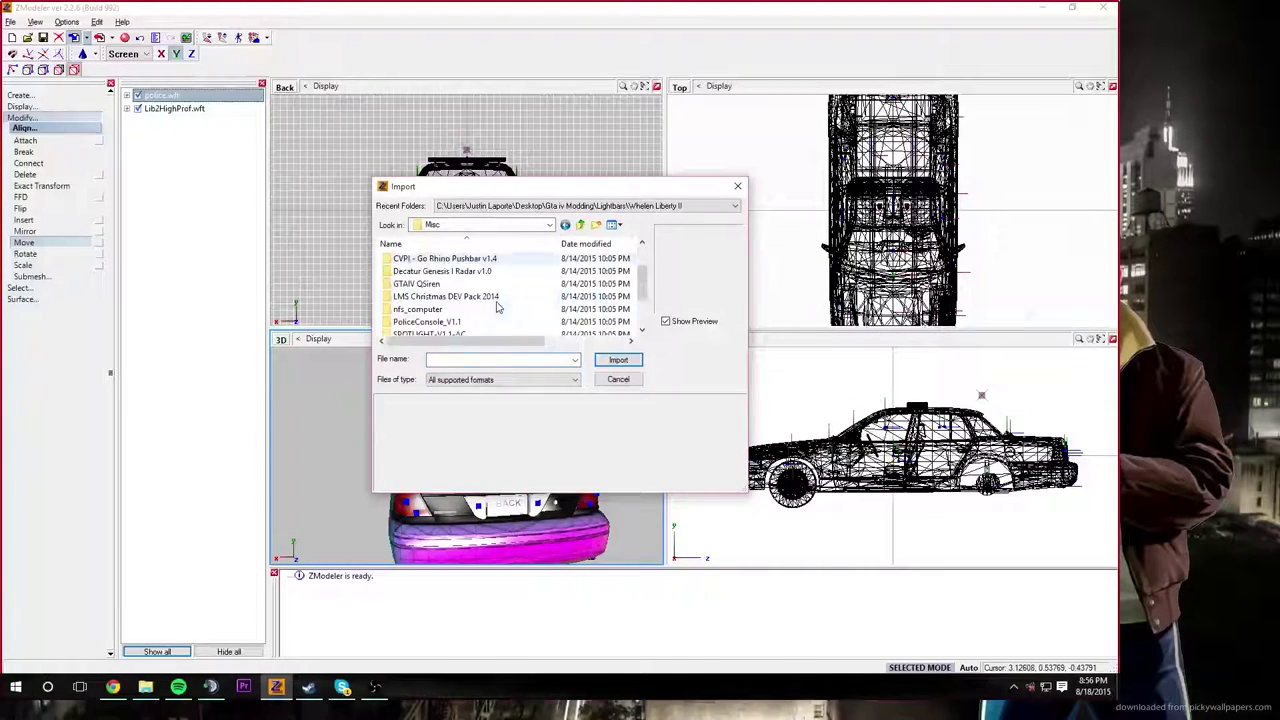
pyautogui.scroll(-1, 497, 308)
pyautogui.click(581, 225)
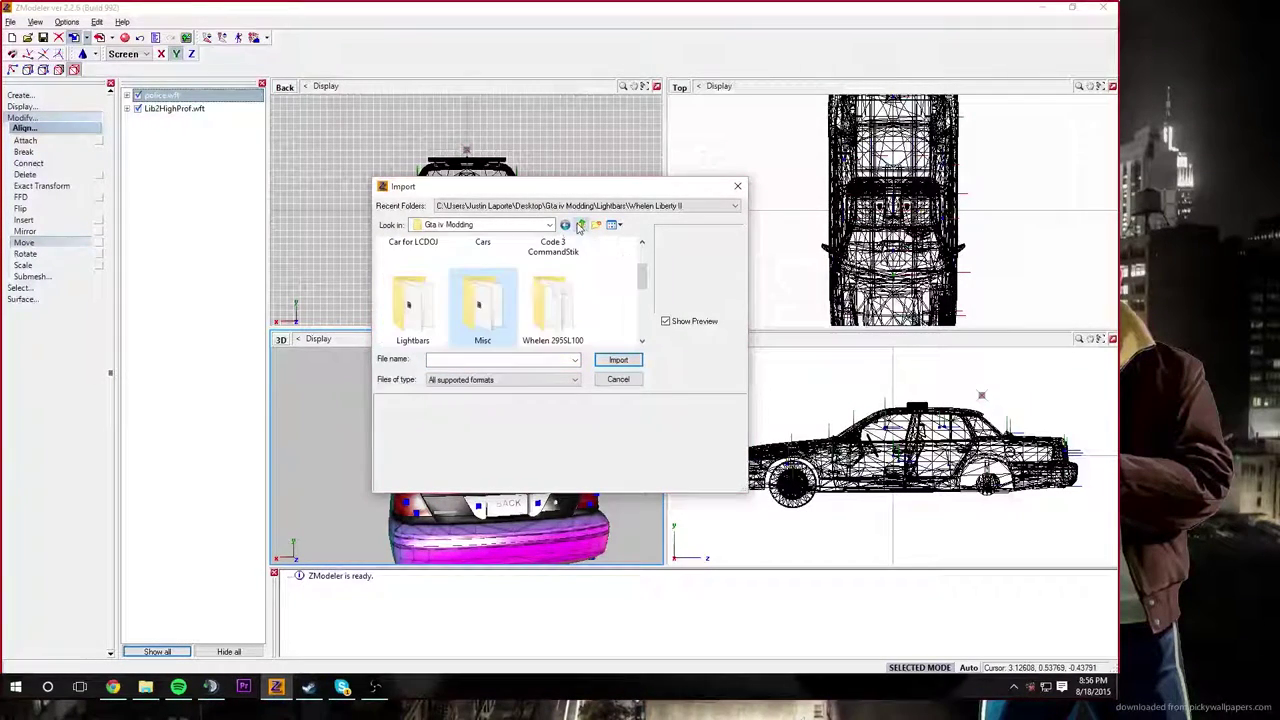
pyautogui.doubleClick(408, 313)
pyautogui.scroll(-2, 440, 300)
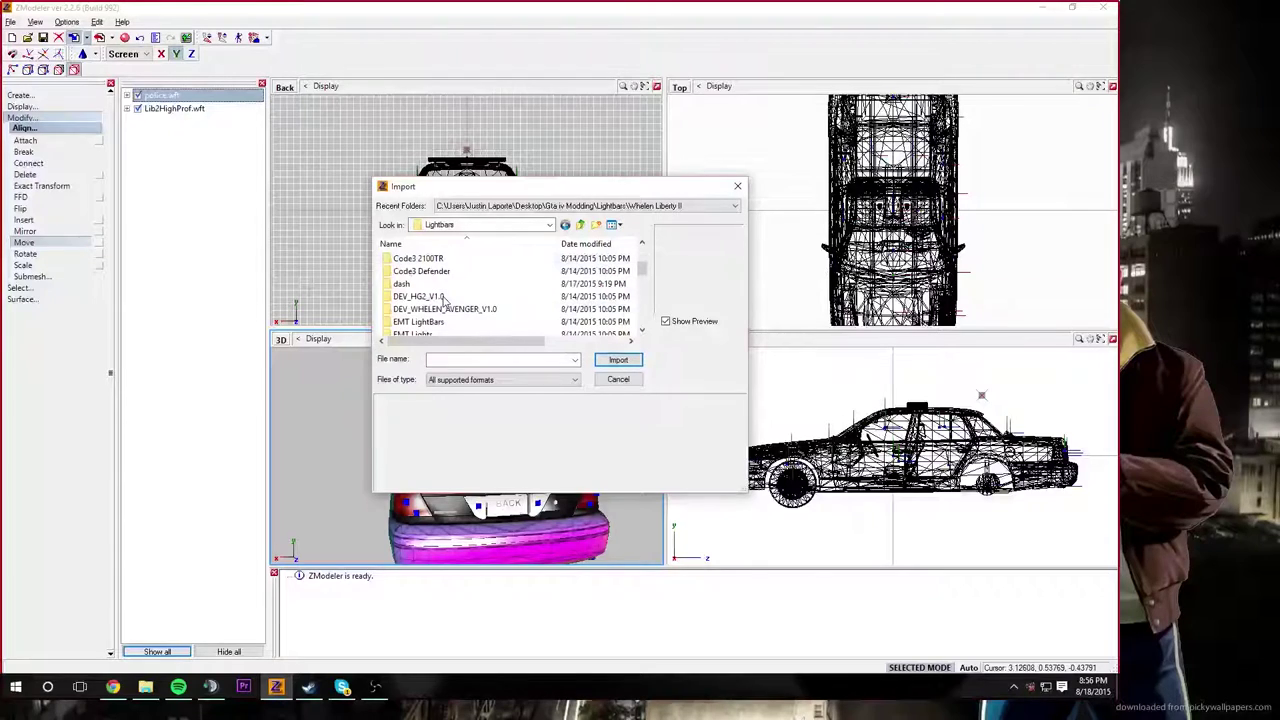
pyautogui.scroll(-3, 444, 300)
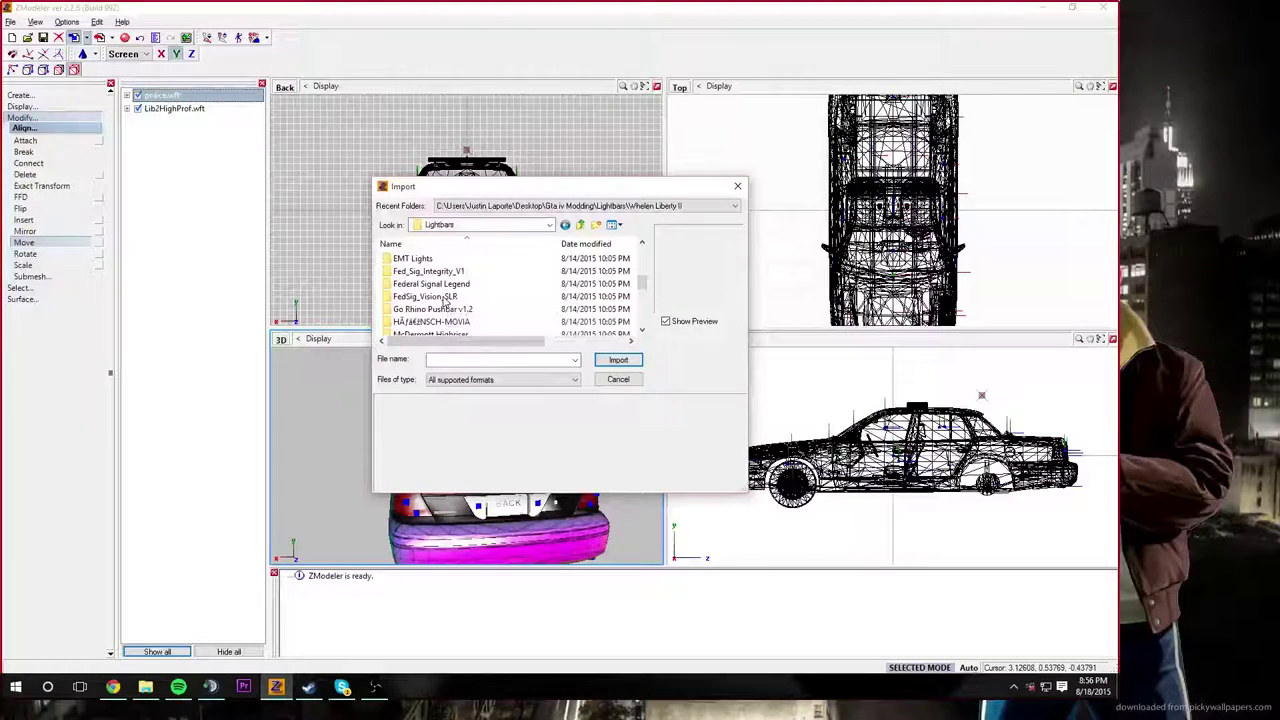
pyautogui.scroll(-1, 444, 302)
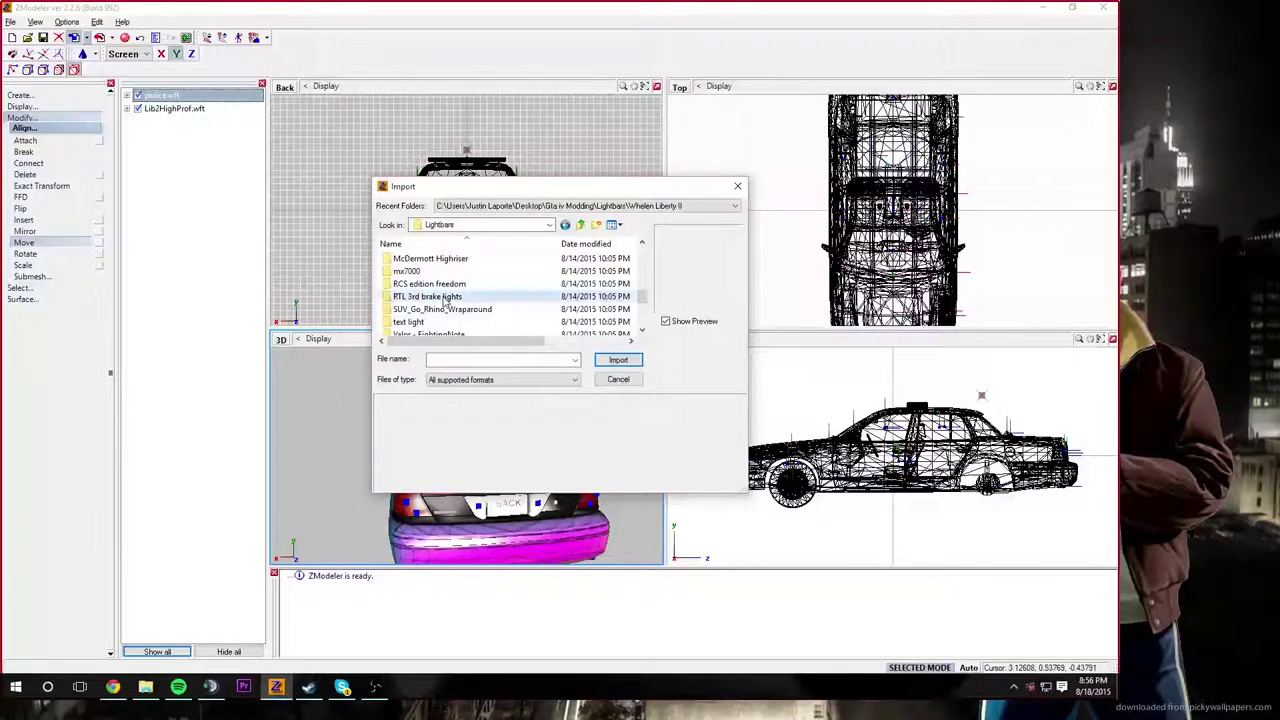
pyautogui.doubleClick(445, 300)
pyautogui.doubleClick(430, 271)
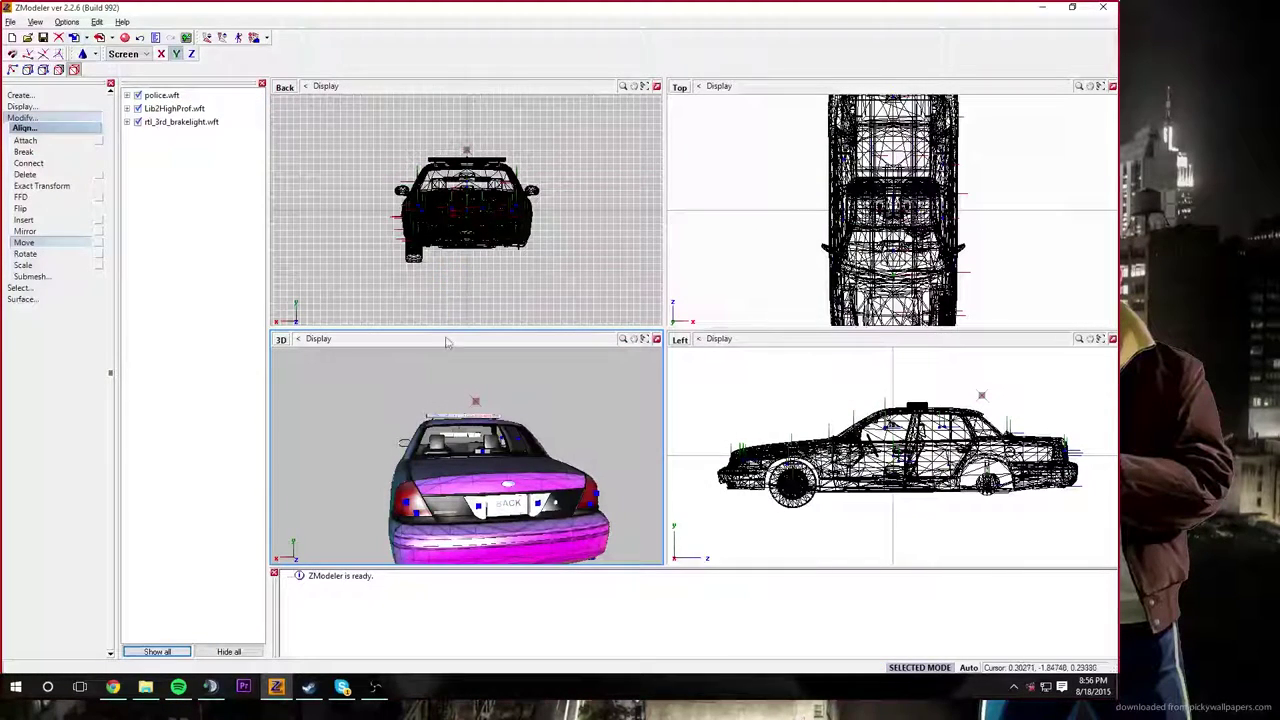
# Step: Hide police.wft and move the third brake light toward the car's rear, constrained to the horizontal axis in the Left view
pyautogui.moveTo(474, 443)
pyautogui.mouseDown(button='middle')
pyautogui.moveTo(415, 448)
pyautogui.moveTo(472, 444)
pyautogui.mouseUp(button='middle')
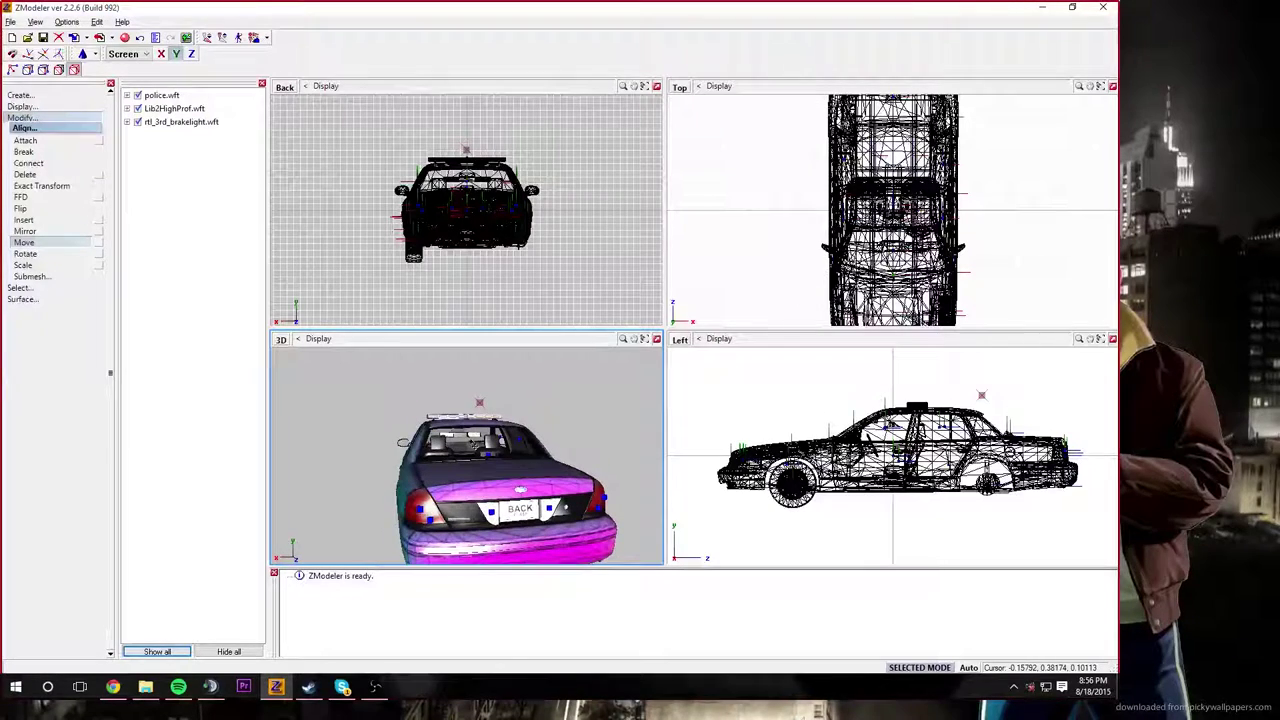
pyautogui.click(150, 95)
pyautogui.click(138, 95)
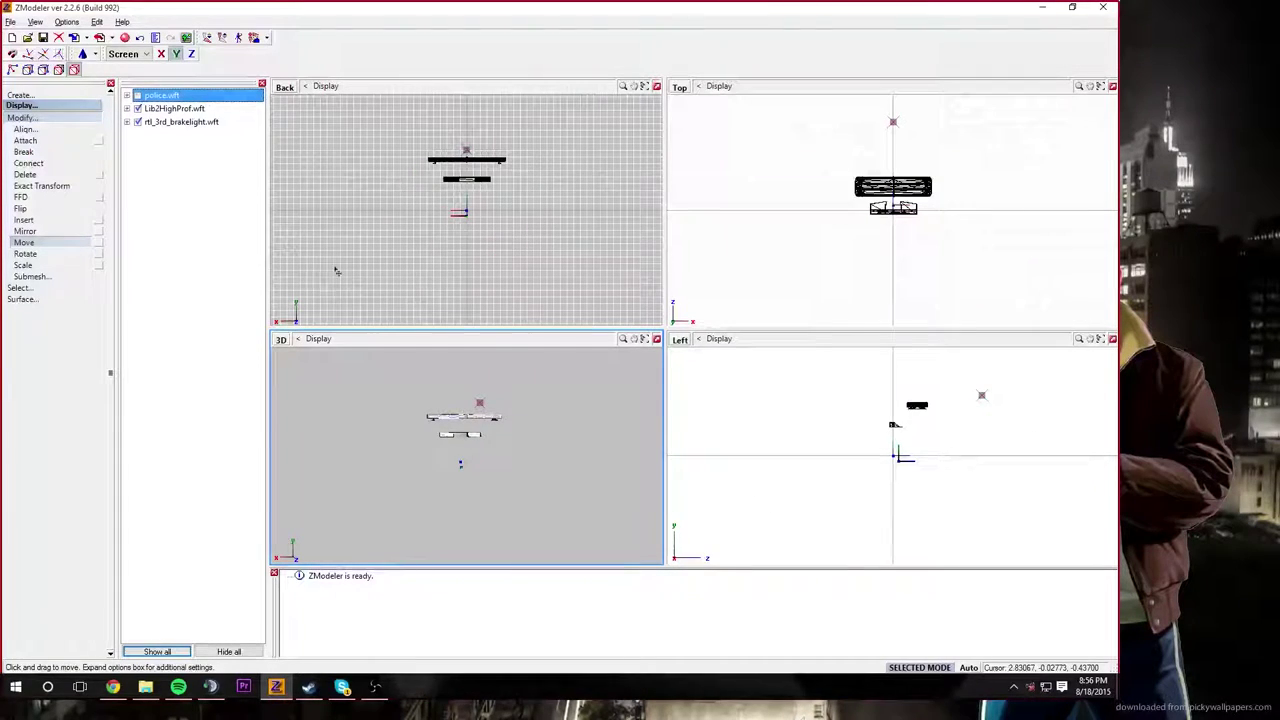
pyautogui.click(901, 465)
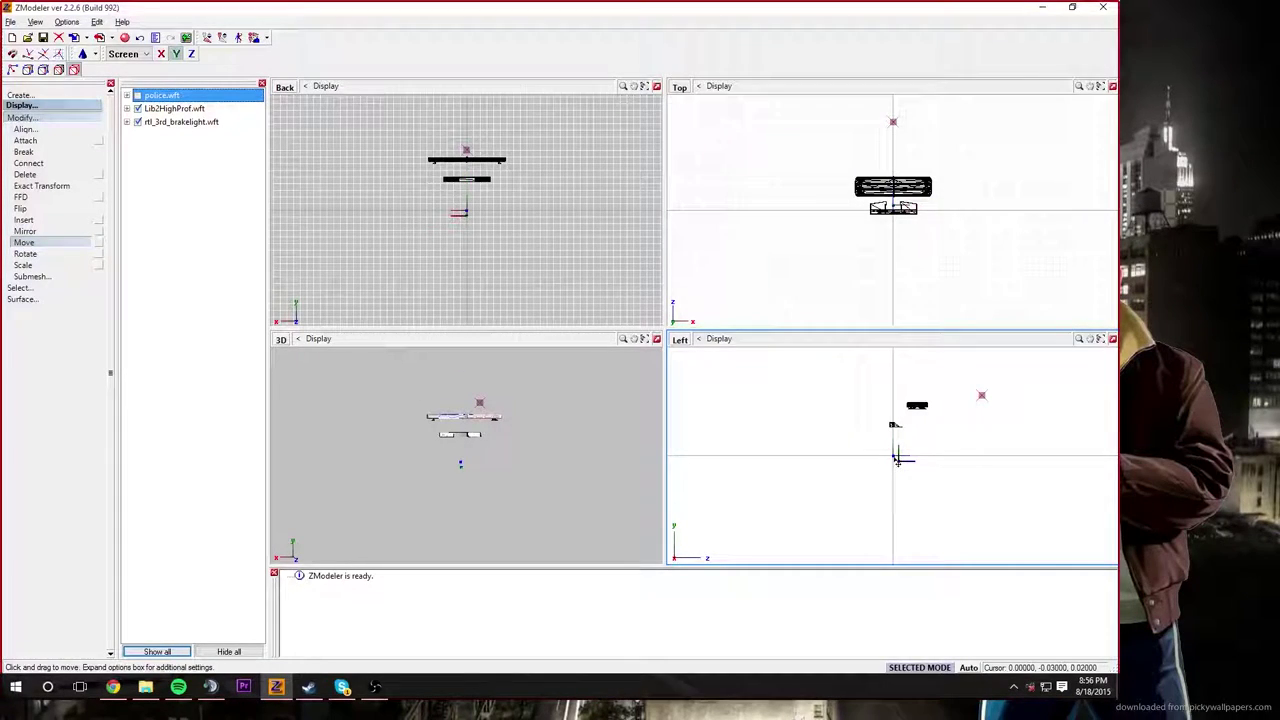
pyautogui.moveTo(896, 457); pyautogui.dragTo(896, 458)
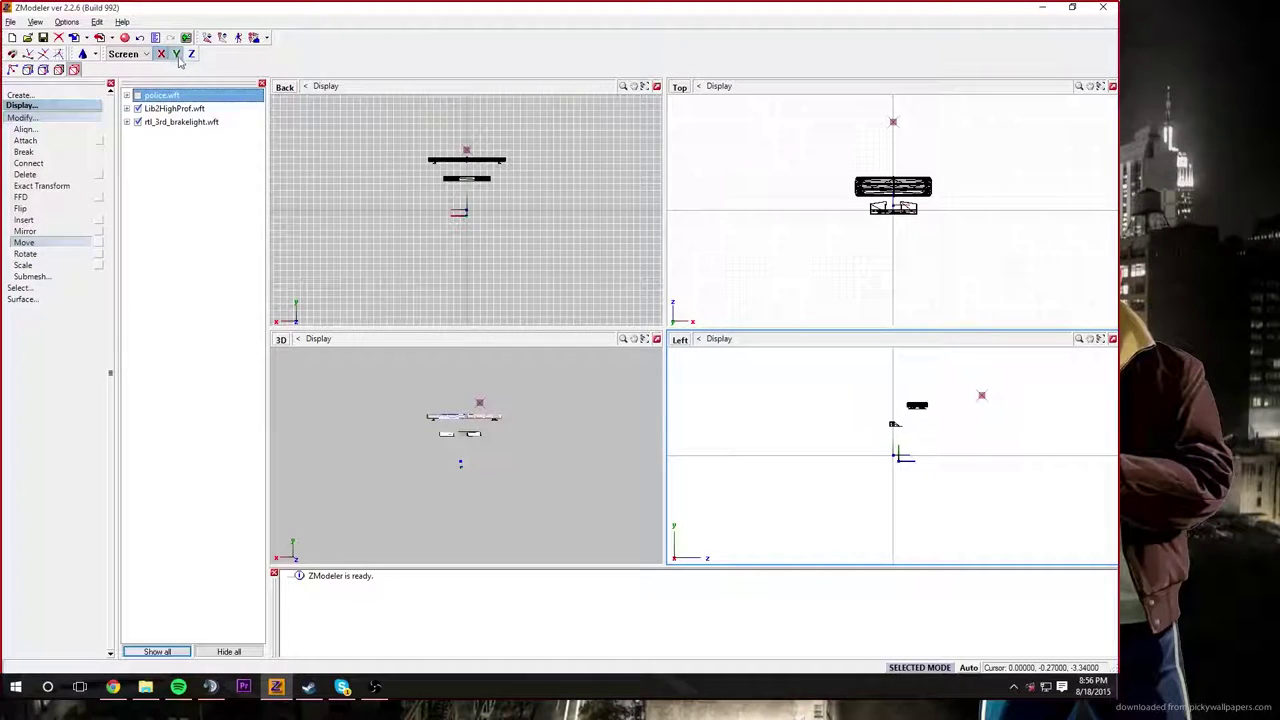
pyautogui.moveTo(897, 458); pyautogui.dragTo(960, 458)
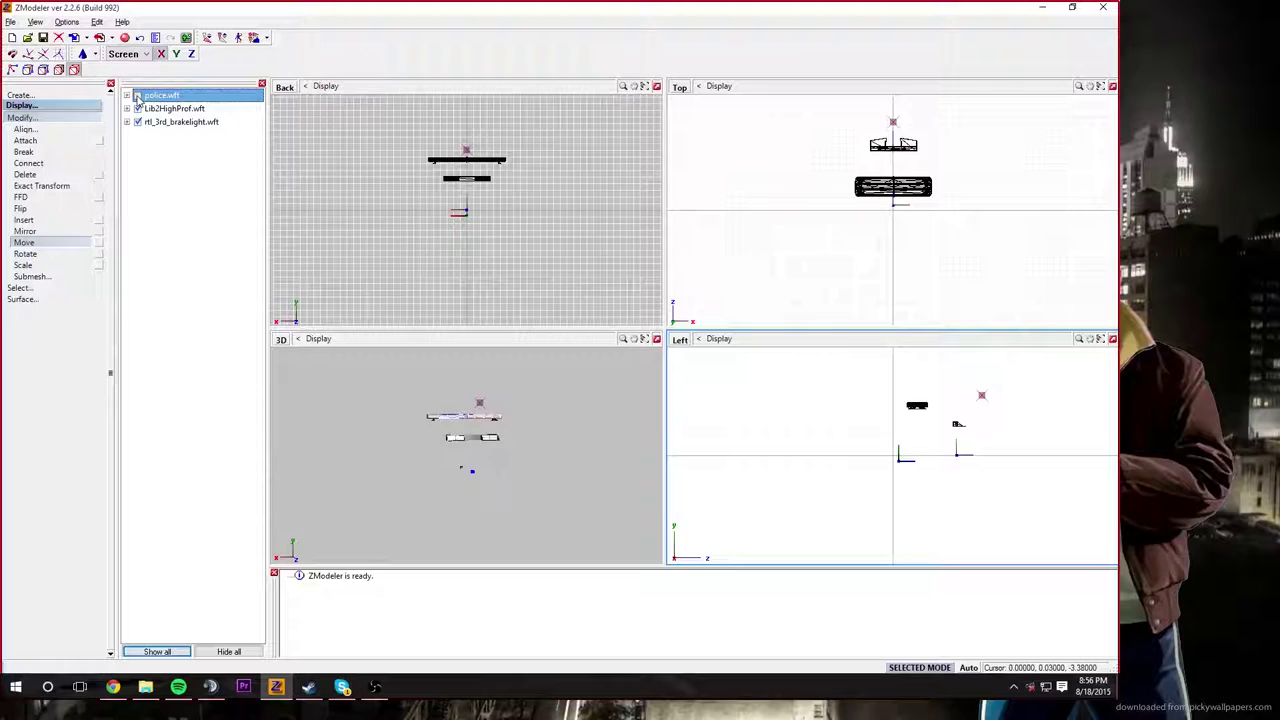
# Step: Move the third brake light further back to the rear window, check its fit with police.wft shown, and hide the car again
pyautogui.click(138, 95)
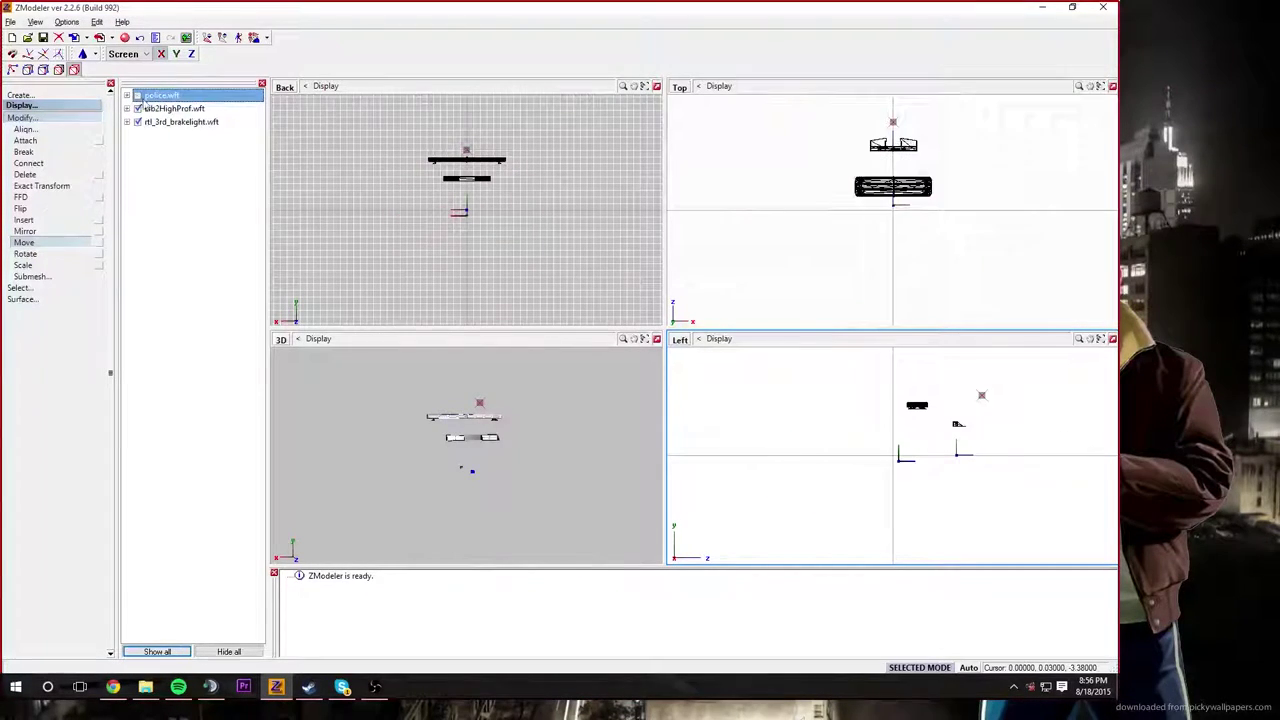
pyautogui.moveTo(960, 458); pyautogui.dragTo(987, 459)
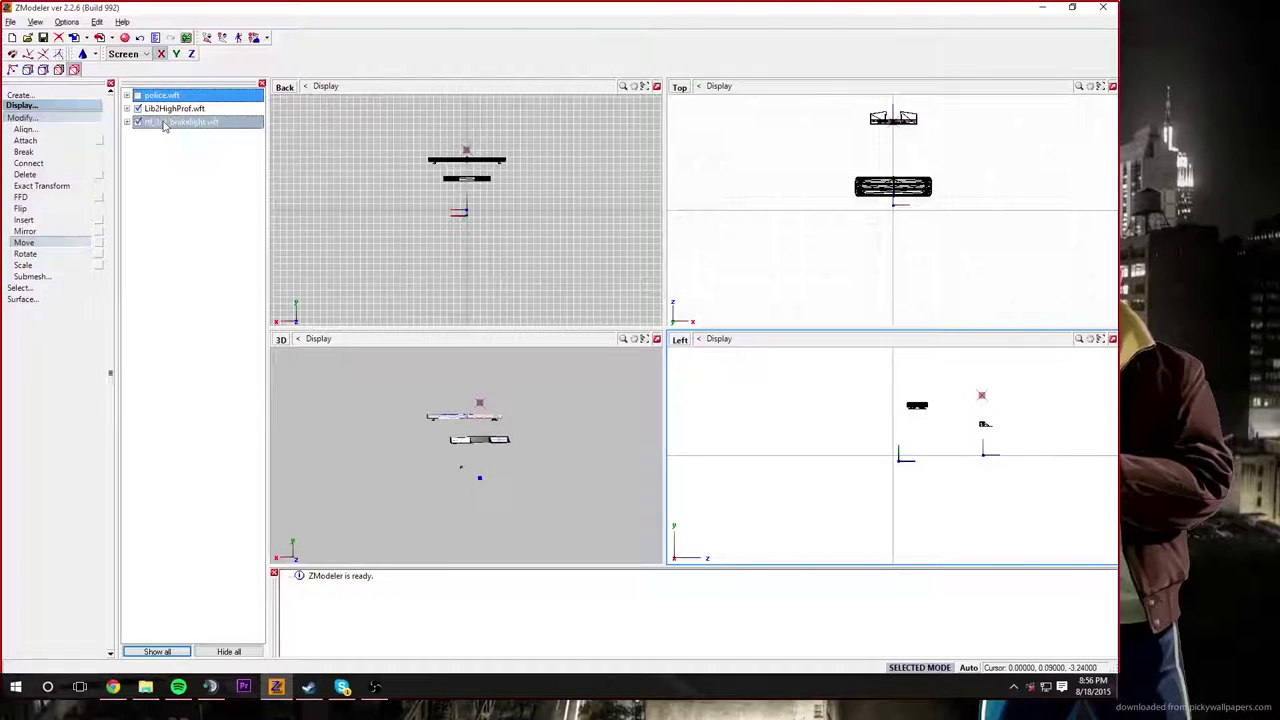
pyautogui.click(138, 96)
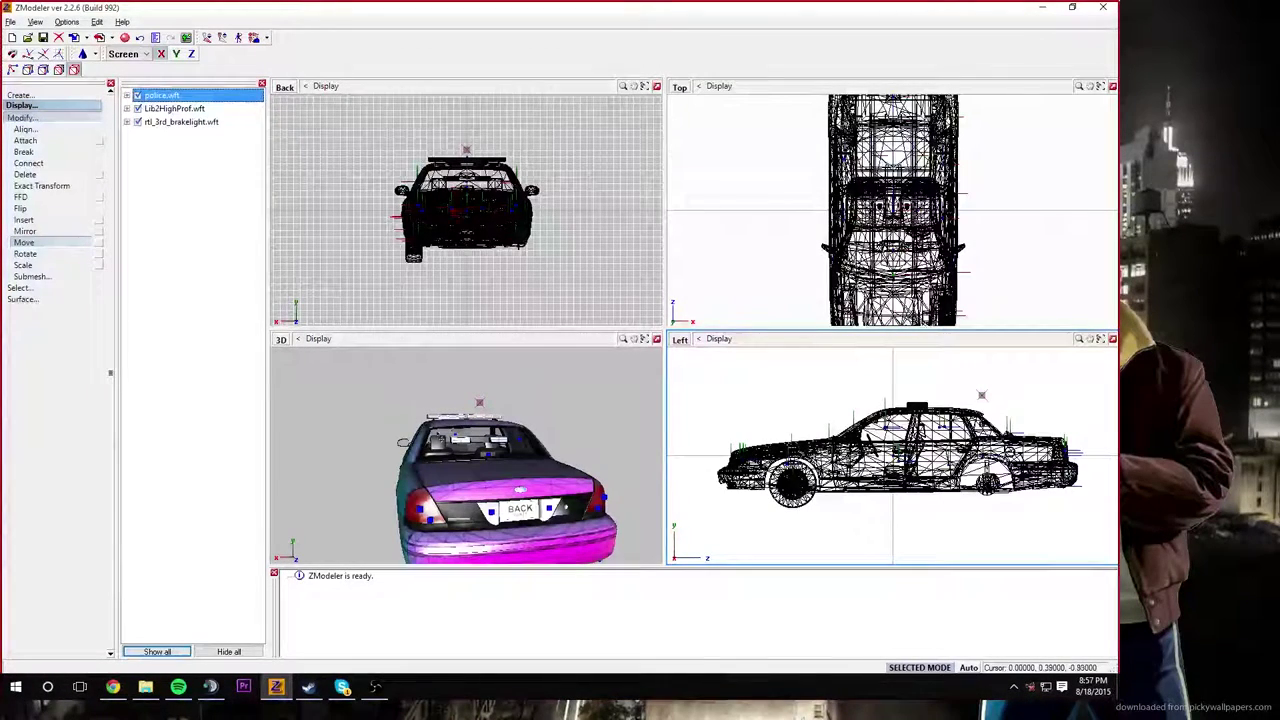
pyautogui.scroll(3, 468, 448)
pyautogui.scroll(3, 472, 451)
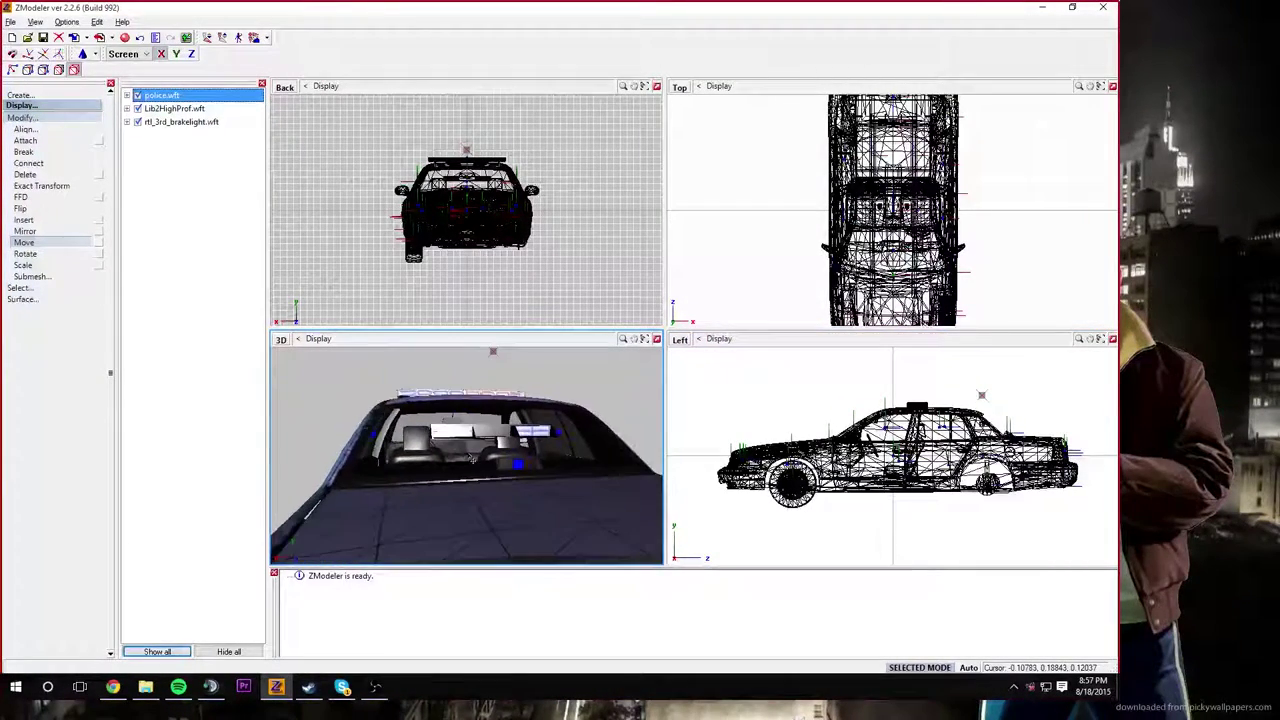
pyautogui.click(138, 95)
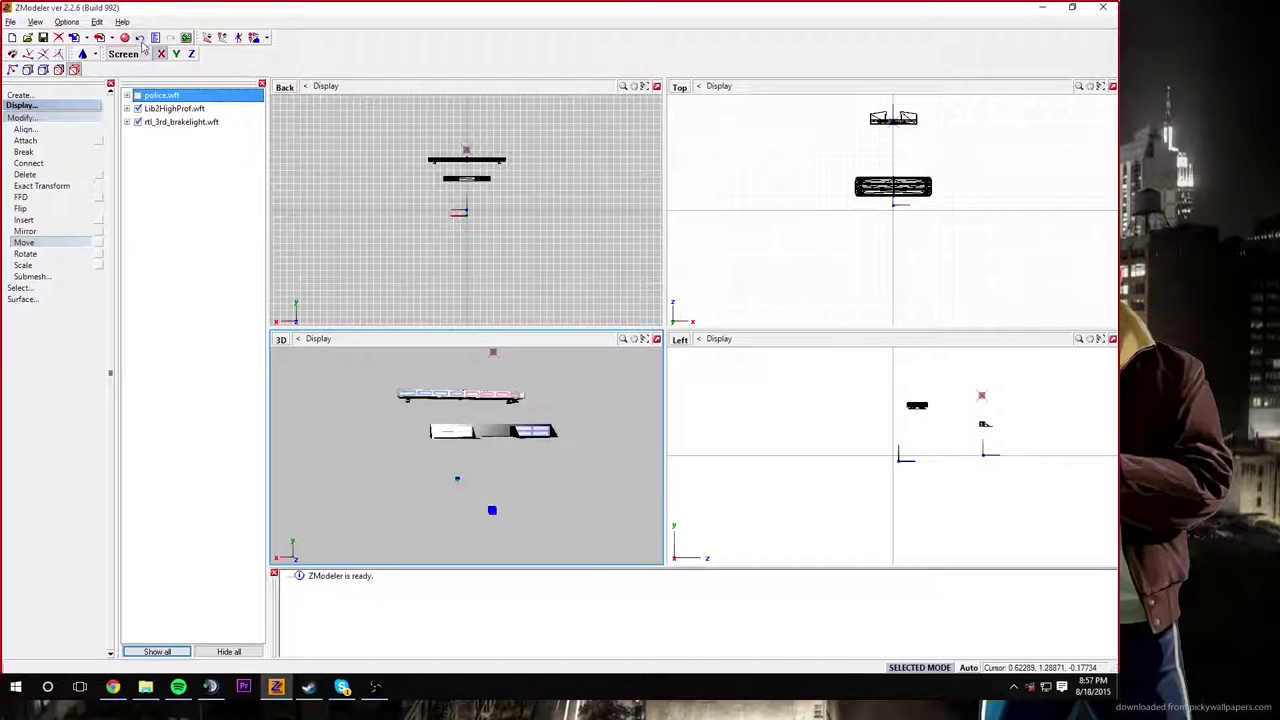
# Step: Allow vertical movement and lower the third brake light in the Left view, checking it against police.wft
pyautogui.click(176, 54)
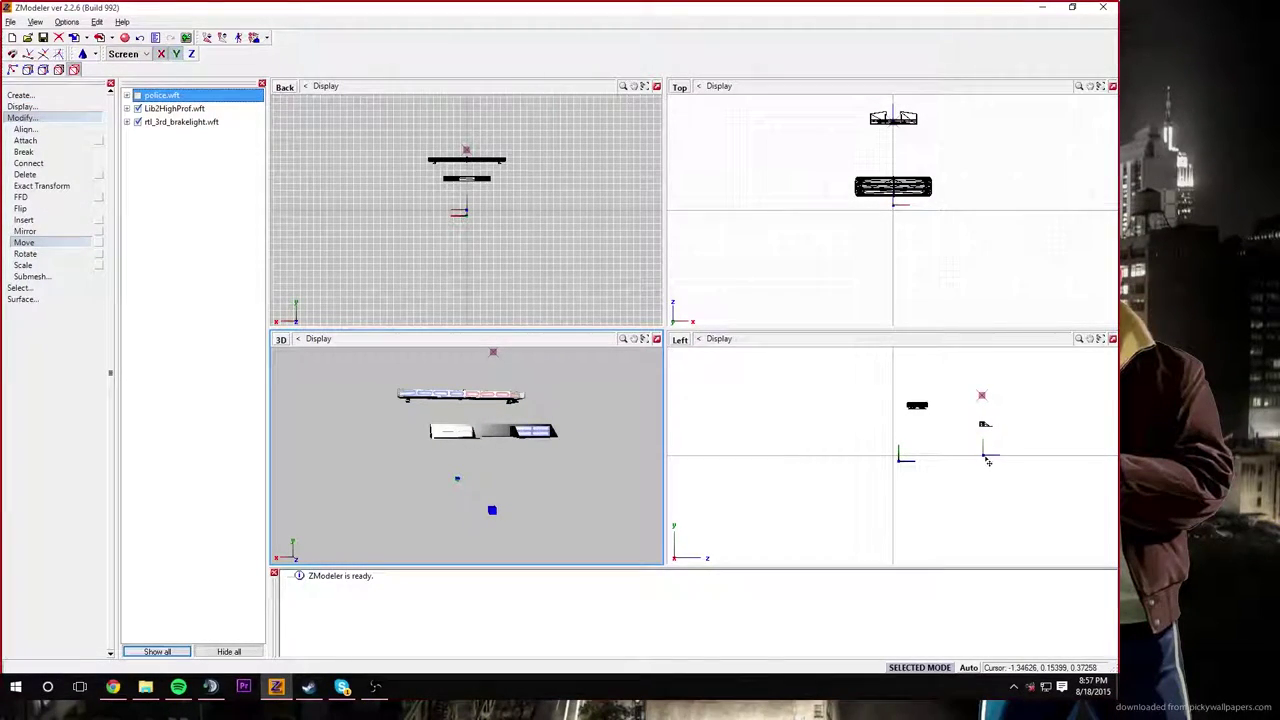
pyautogui.click(984, 459)
pyautogui.moveTo(987, 459); pyautogui.dragTo(987, 477)
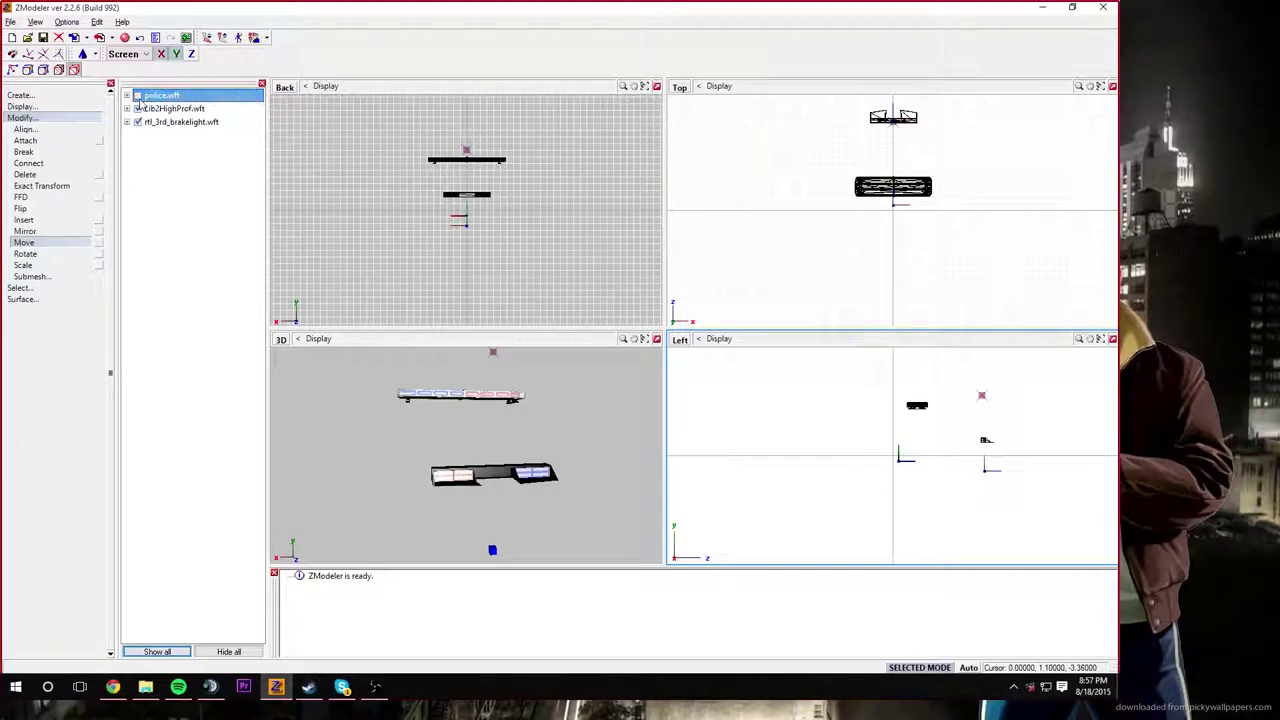
pyautogui.click(138, 96)
pyautogui.click(138, 96)
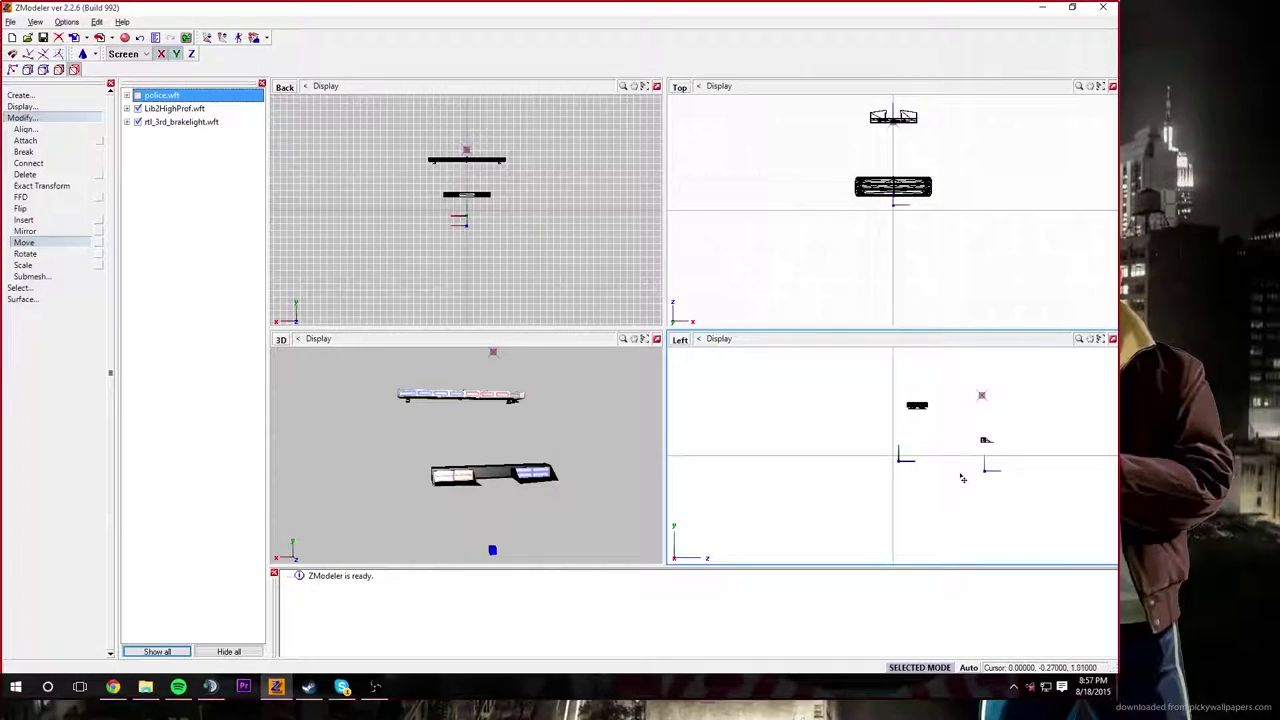
# Step: Raise the third brake light slightly in the Left view and check its height with police.wft shown, hiding the car again
pyautogui.moveTo(987, 477); pyautogui.dragTo(987, 436)
pyautogui.click(138, 96)
pyautogui.click(138, 96)
pyautogui.click(138, 96)
pyautogui.click(138, 96)
pyautogui.click(138, 96)
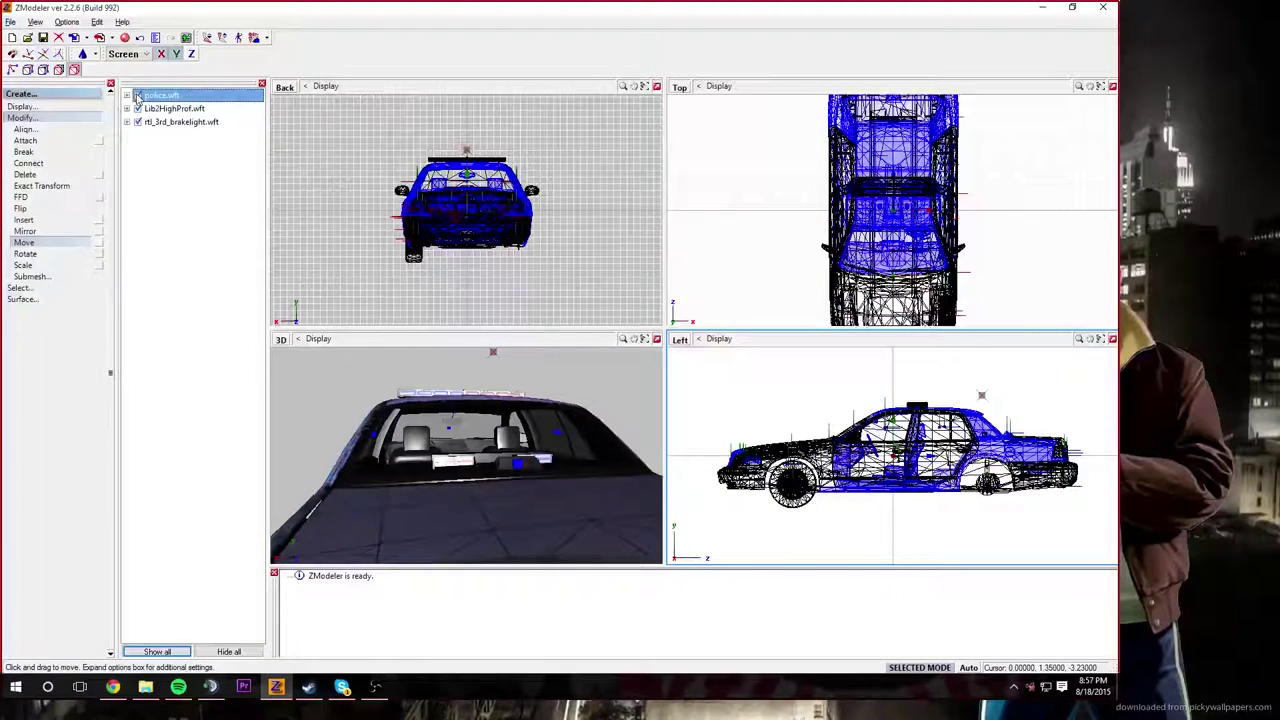
pyautogui.click(137, 95)
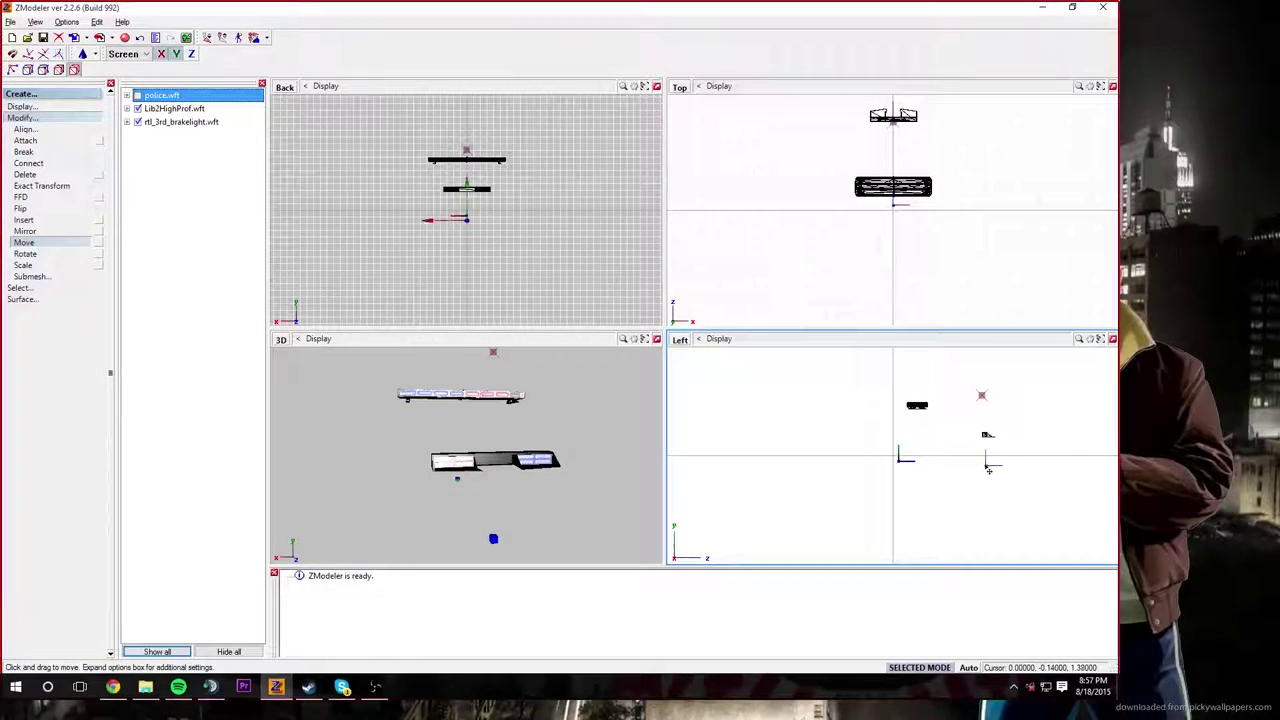
# Step: Nudge the third brake light farther back in the Left view, showing and hiding police.wft to compare each position
pyautogui.moveTo(988, 468); pyautogui.dragTo(990, 470)
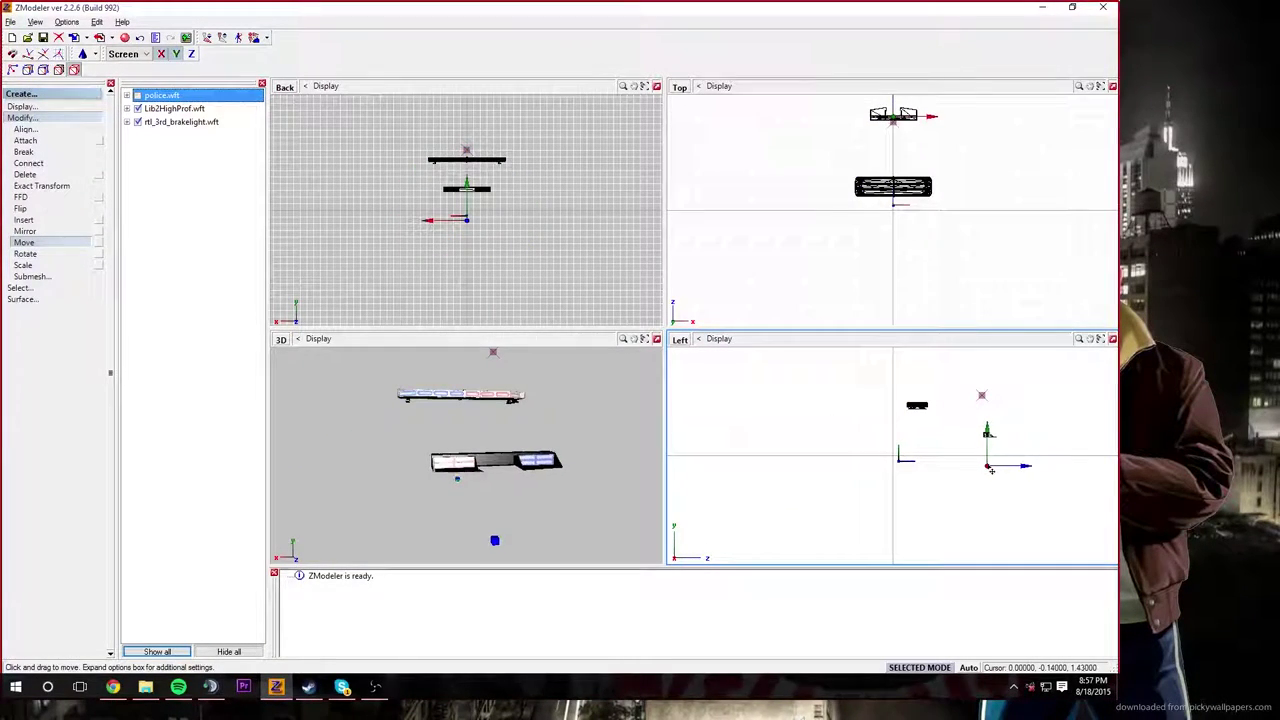
pyautogui.click(138, 96)
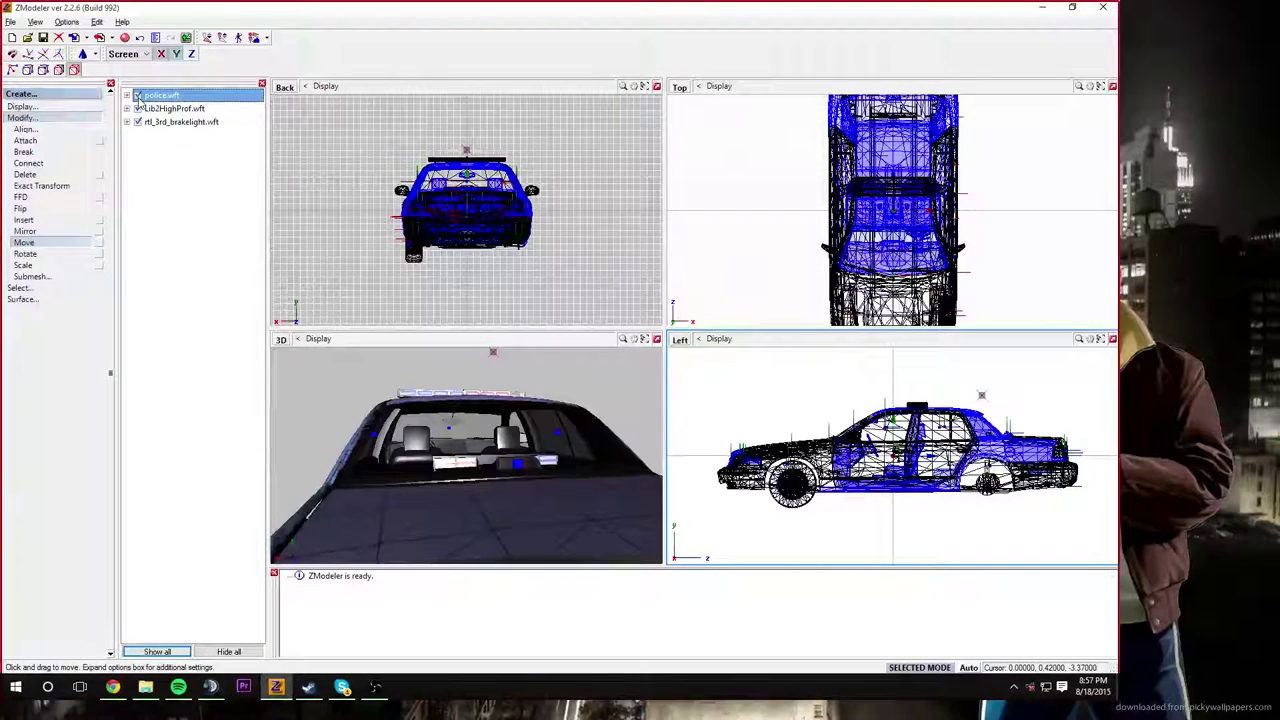
pyautogui.click(138, 96)
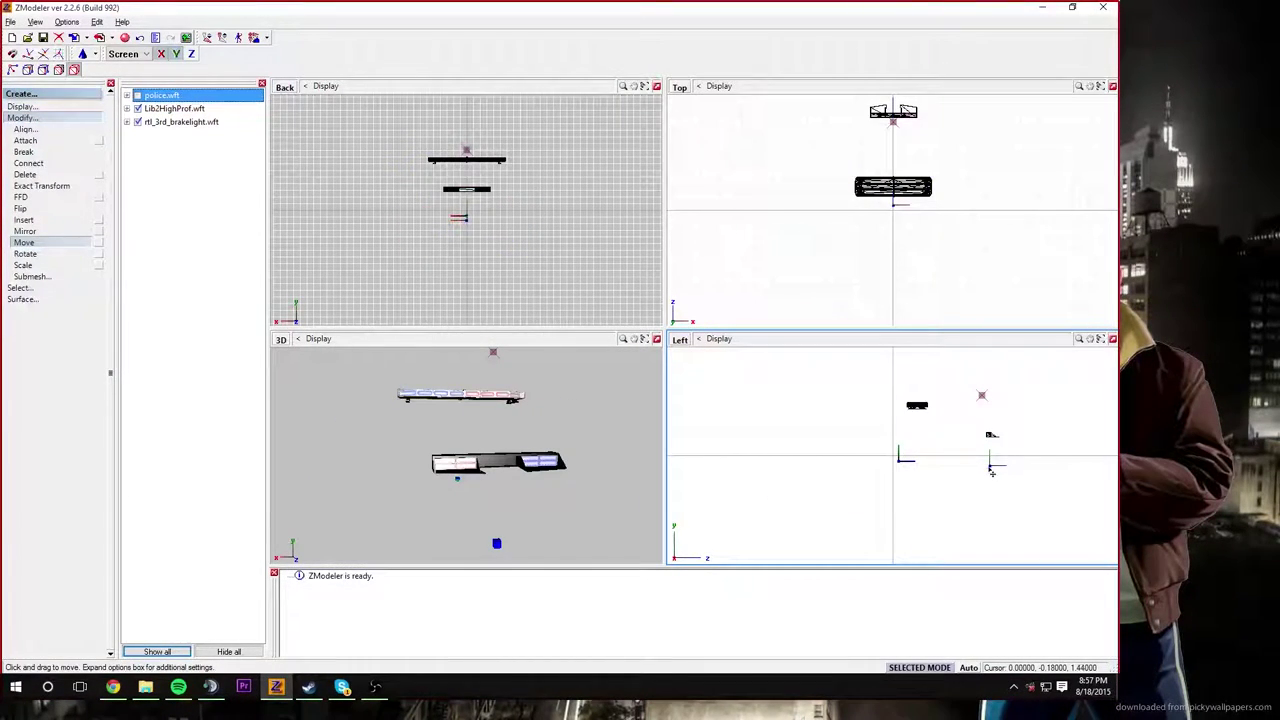
pyautogui.moveTo(993, 470); pyautogui.dragTo(1002, 467)
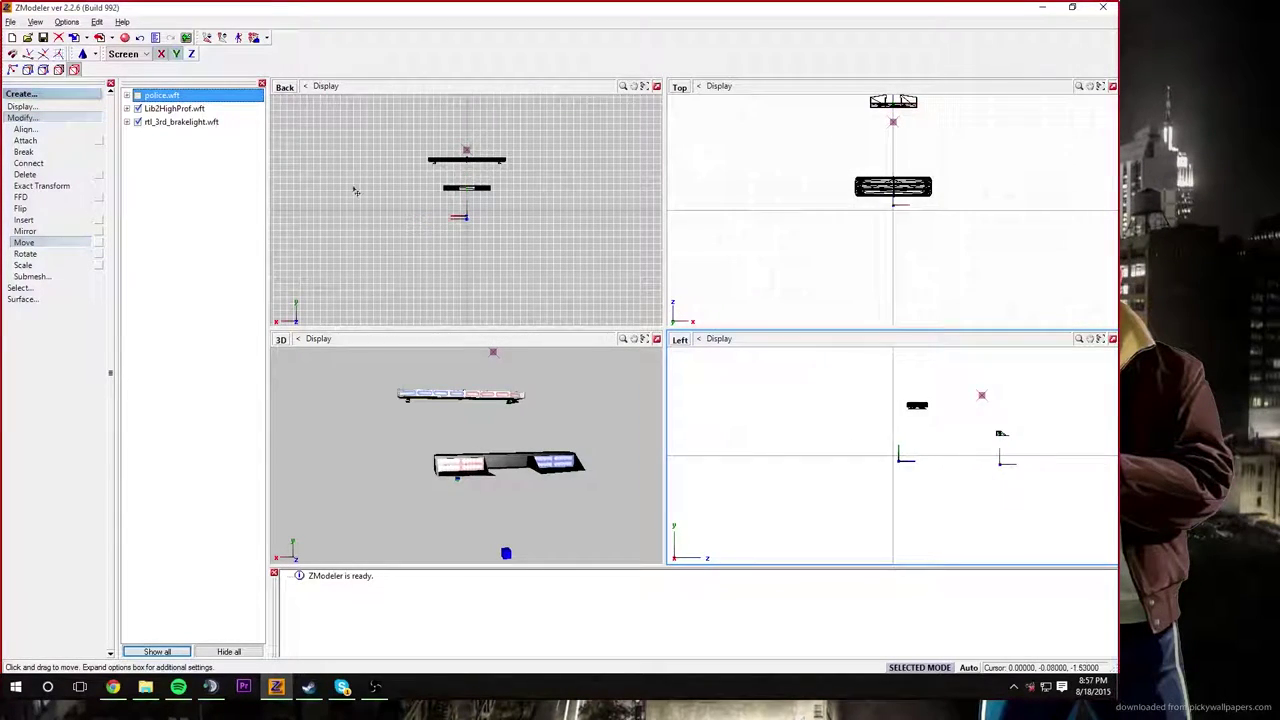
pyautogui.click(138, 95)
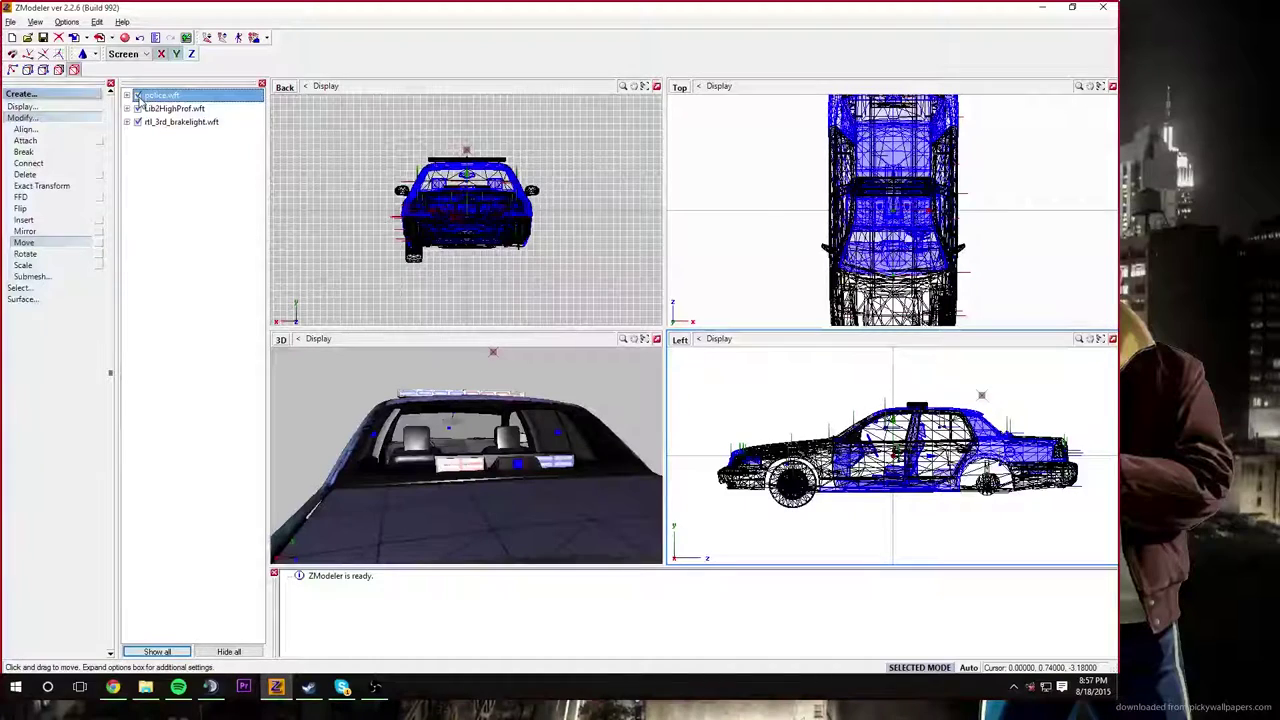
pyautogui.keyDown('ctrl'); pyautogui.click(137, 108); pyautogui.keyUp('ctrl')
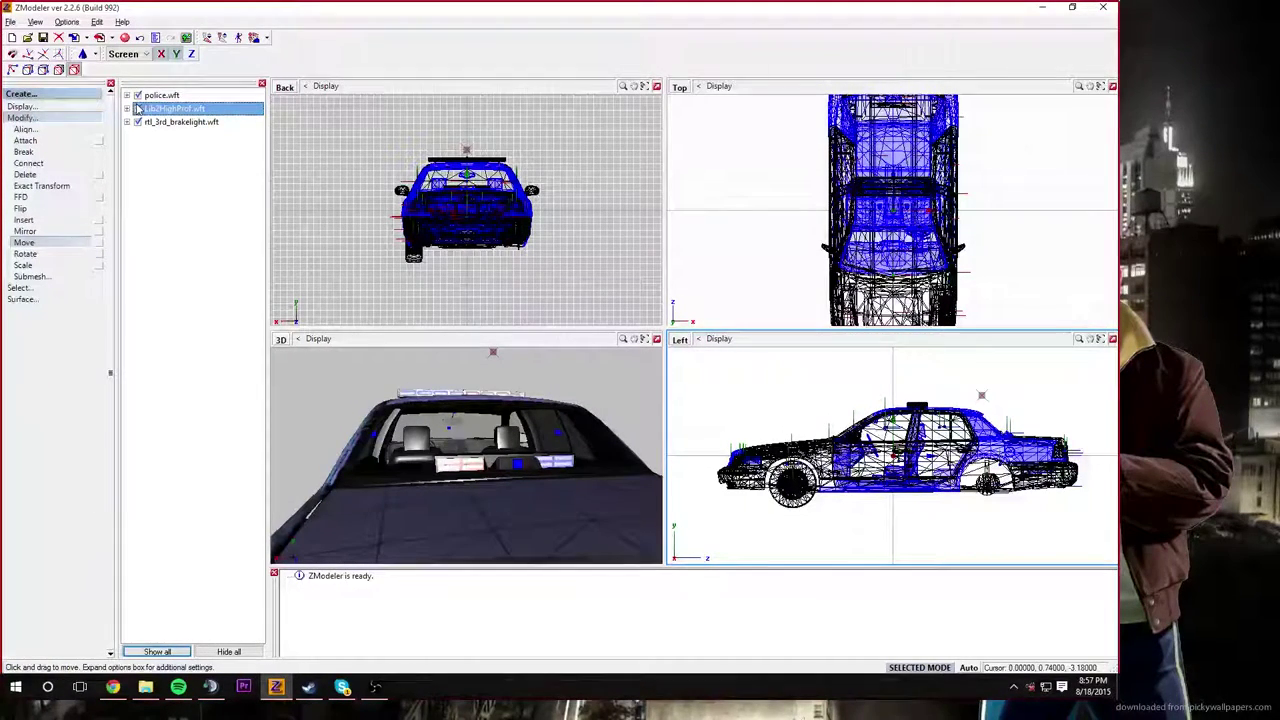
pyautogui.click(138, 95)
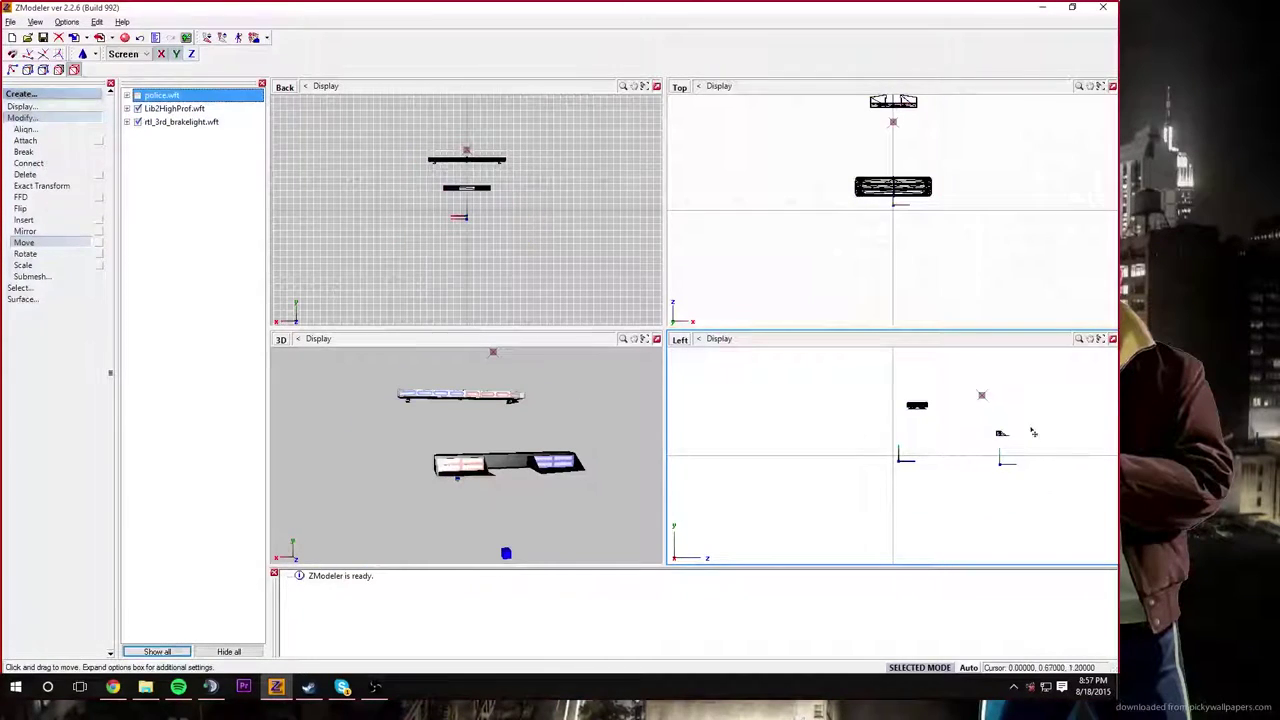
# Step: Shift the third brake light slightly more toward the rear, show police.wft and inspect the light through the rear window opening
pyautogui.click(1008, 469)
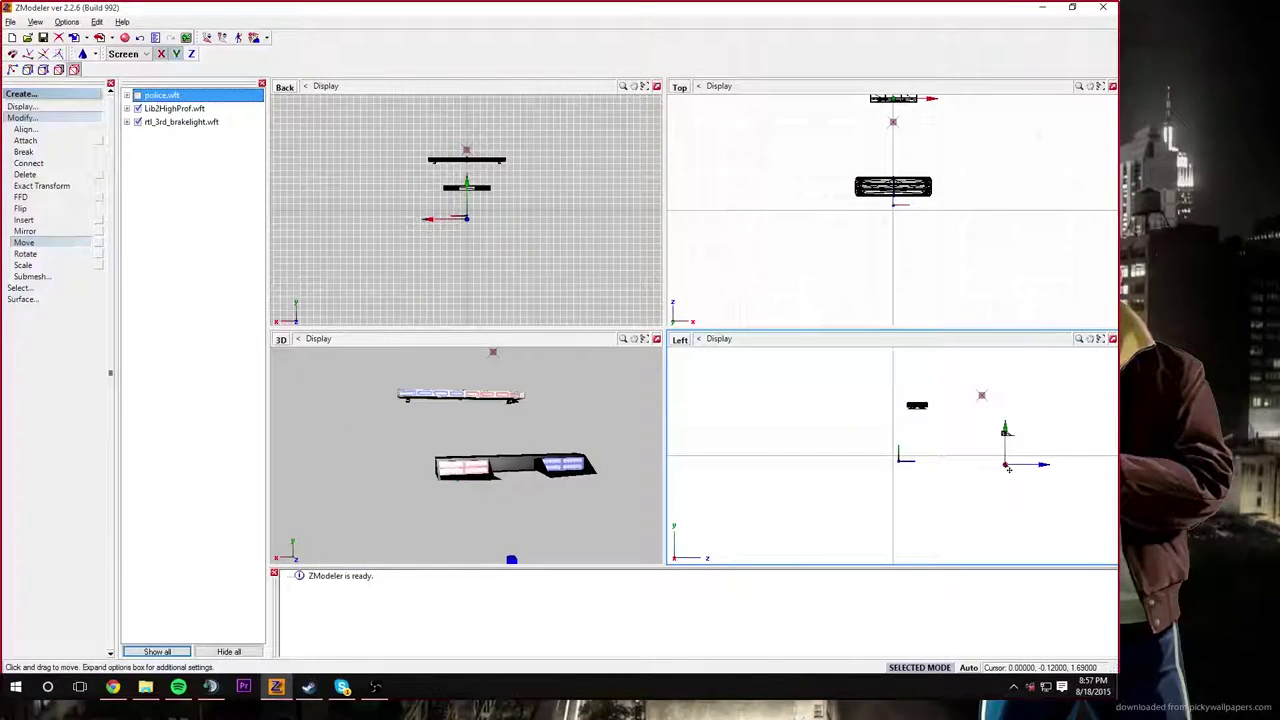
pyautogui.click(138, 95)
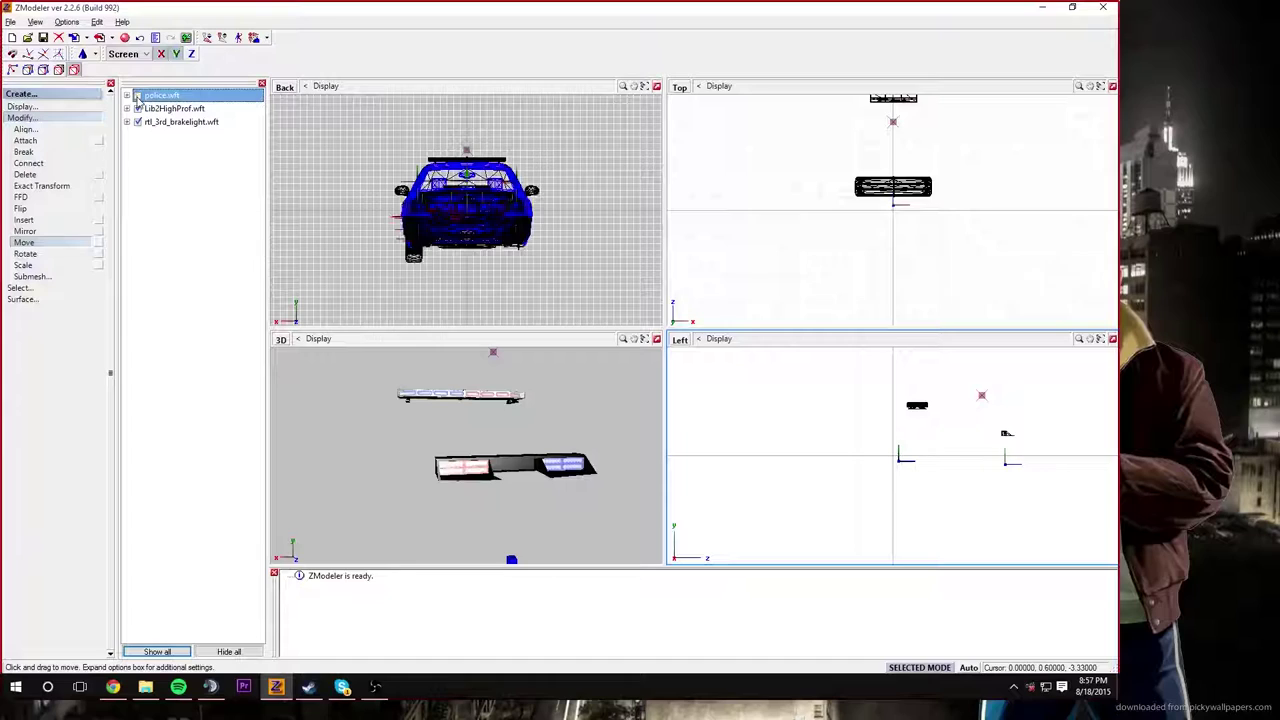
pyautogui.click(495, 483)
pyautogui.moveTo(488, 487)
pyautogui.mouseDown(button='middle')
pyautogui.moveTo(475, 495)
pyautogui.moveTo(495, 496)
pyautogui.moveTo(480, 494)
pyautogui.mouseUp(button='middle')
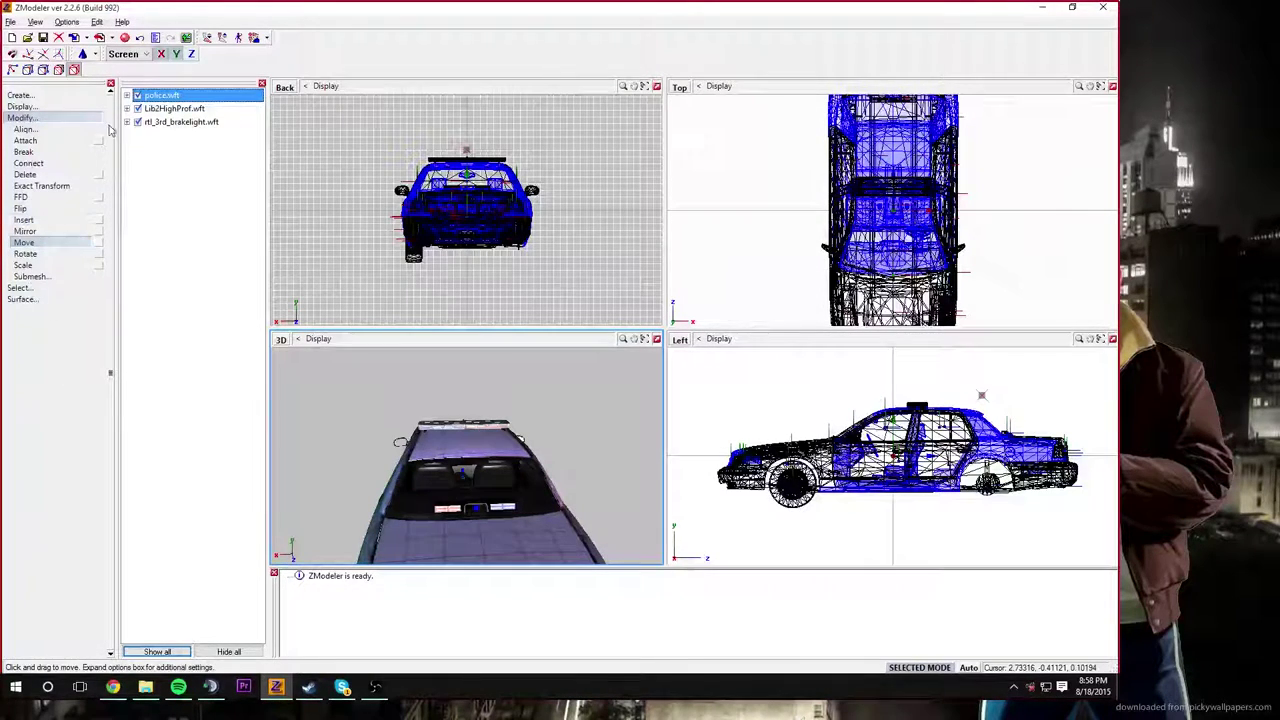
# Step: Expand police.wft, show windscreen_r to check whether the brake light sits behind the glass, and hide that part again
pyautogui.click(127, 95)
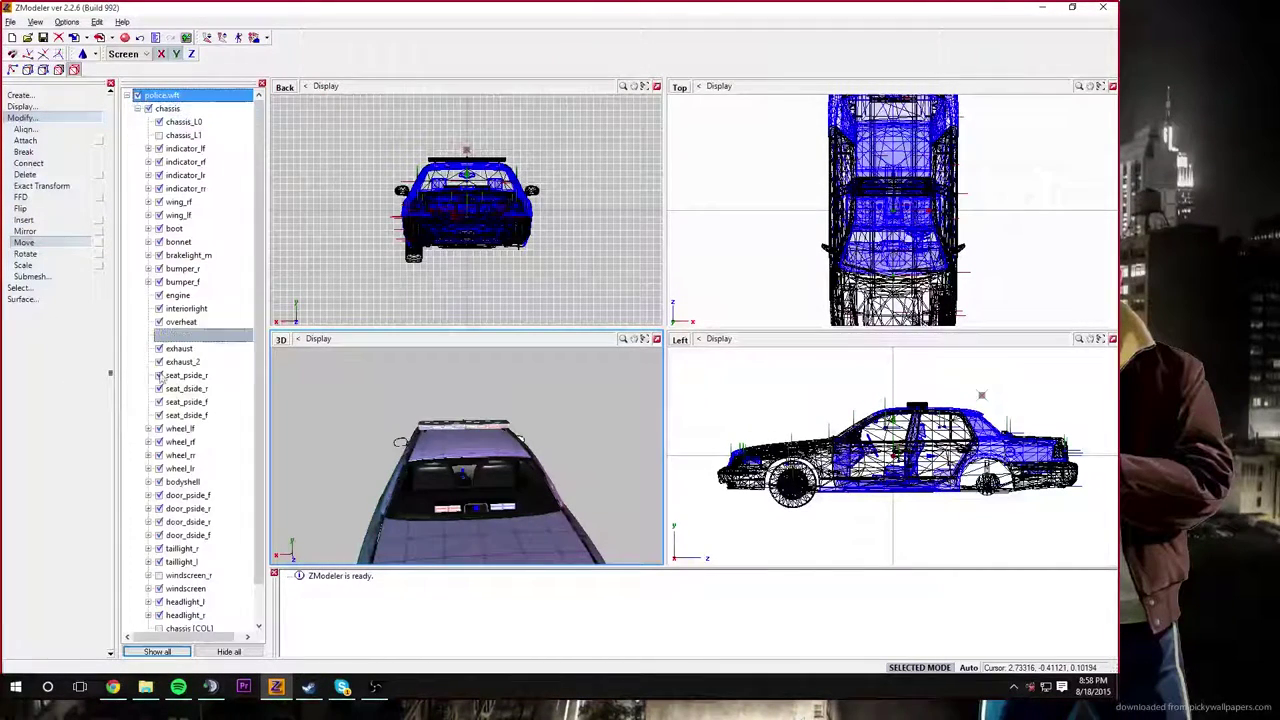
pyautogui.scroll(-1, 180, 577)
pyautogui.click(180, 576)
pyautogui.click(162, 537)
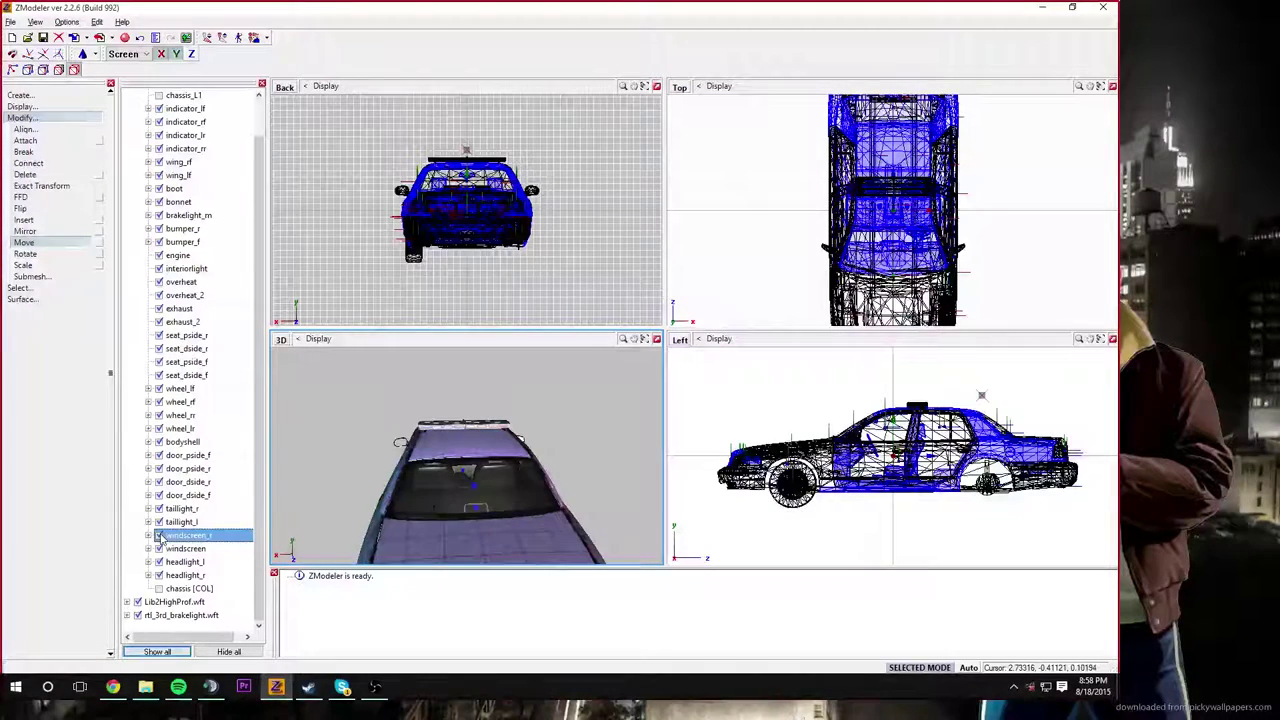
pyautogui.keyDown('ctrl'); pyautogui.click(182, 548); pyautogui.keyUp('ctrl')
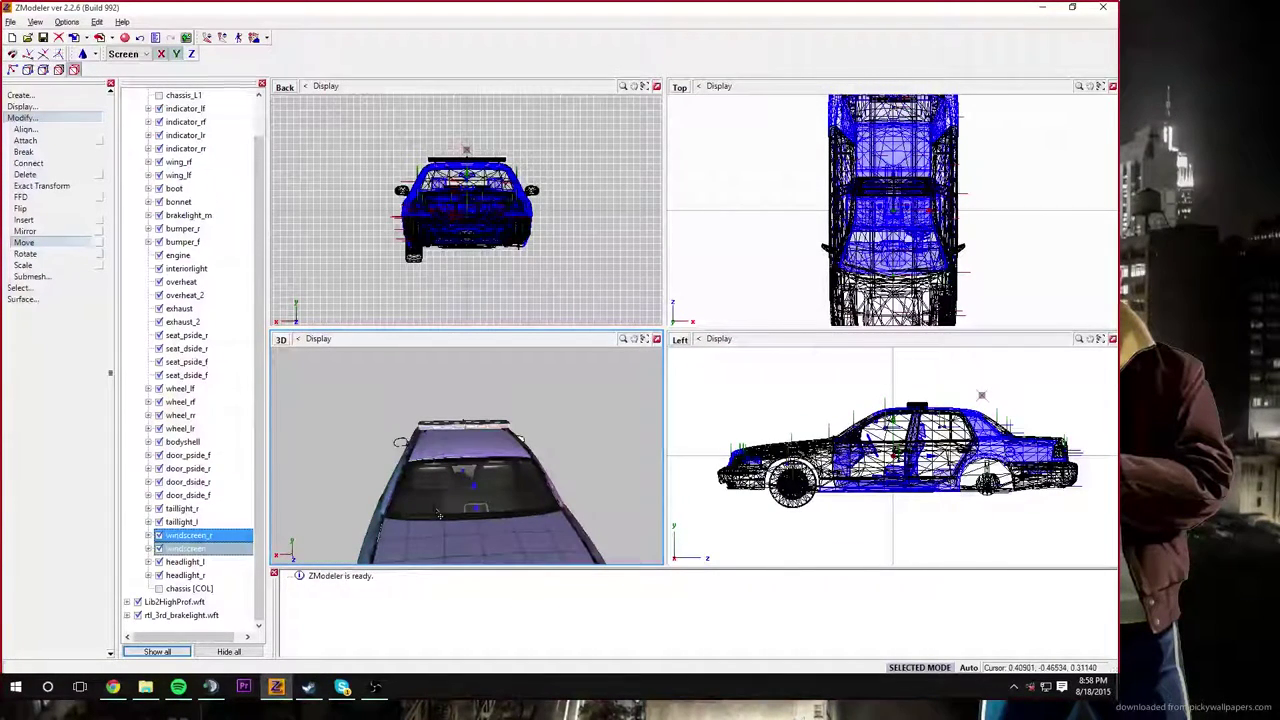
pyautogui.click(158, 536)
pyautogui.scroll(1, 183, 198)
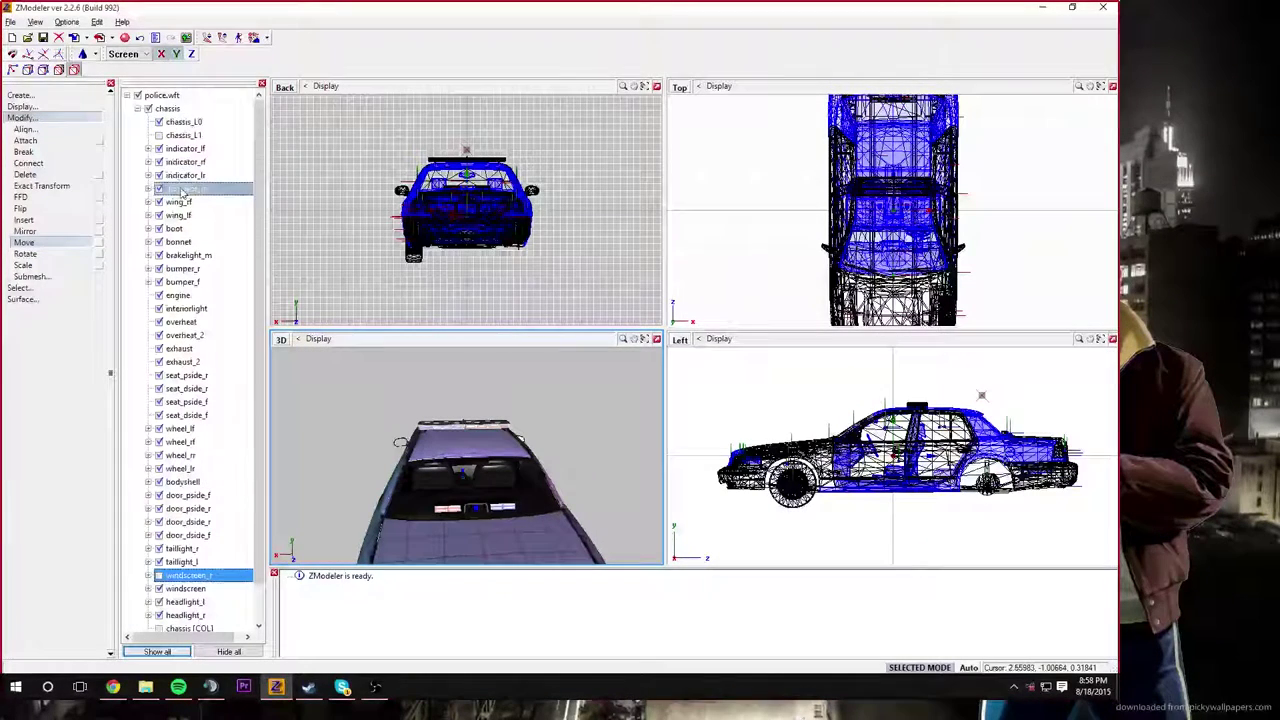
# Step: Hide police.wft and move the third brake light slightly forward in the Left view
pyautogui.click(138, 95)
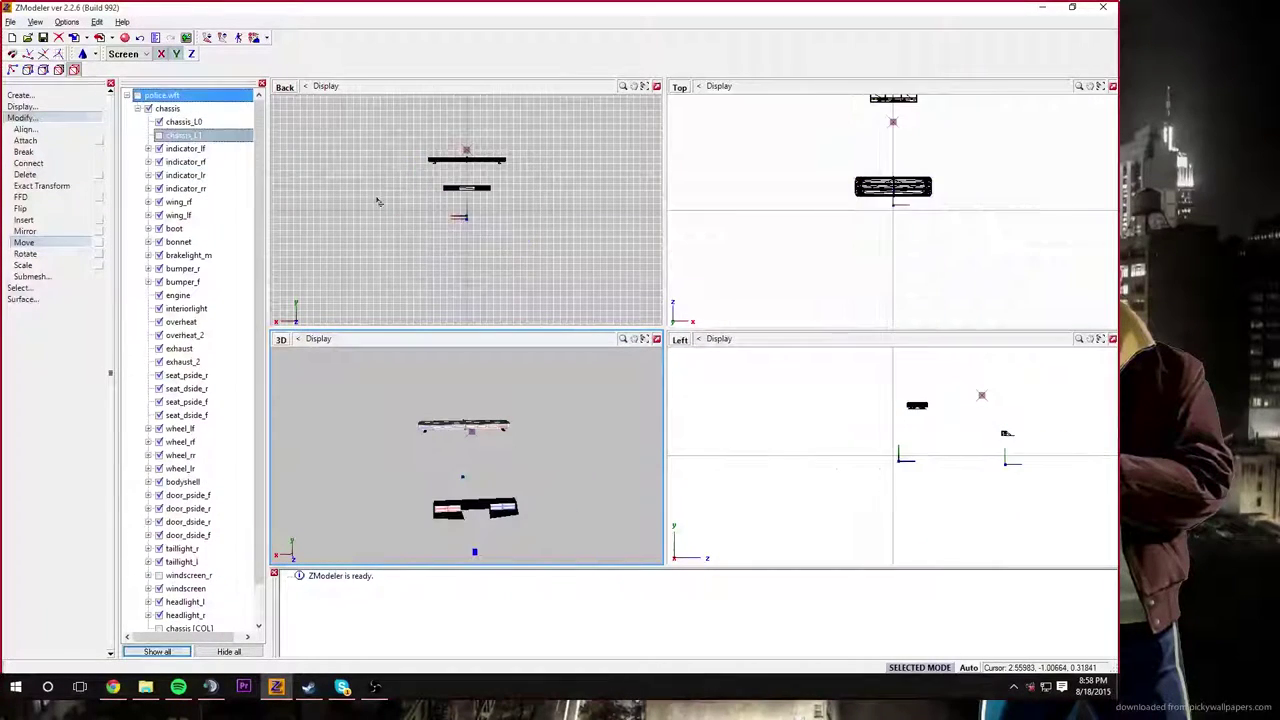
pyautogui.click(1007, 467)
pyautogui.click(1008, 469)
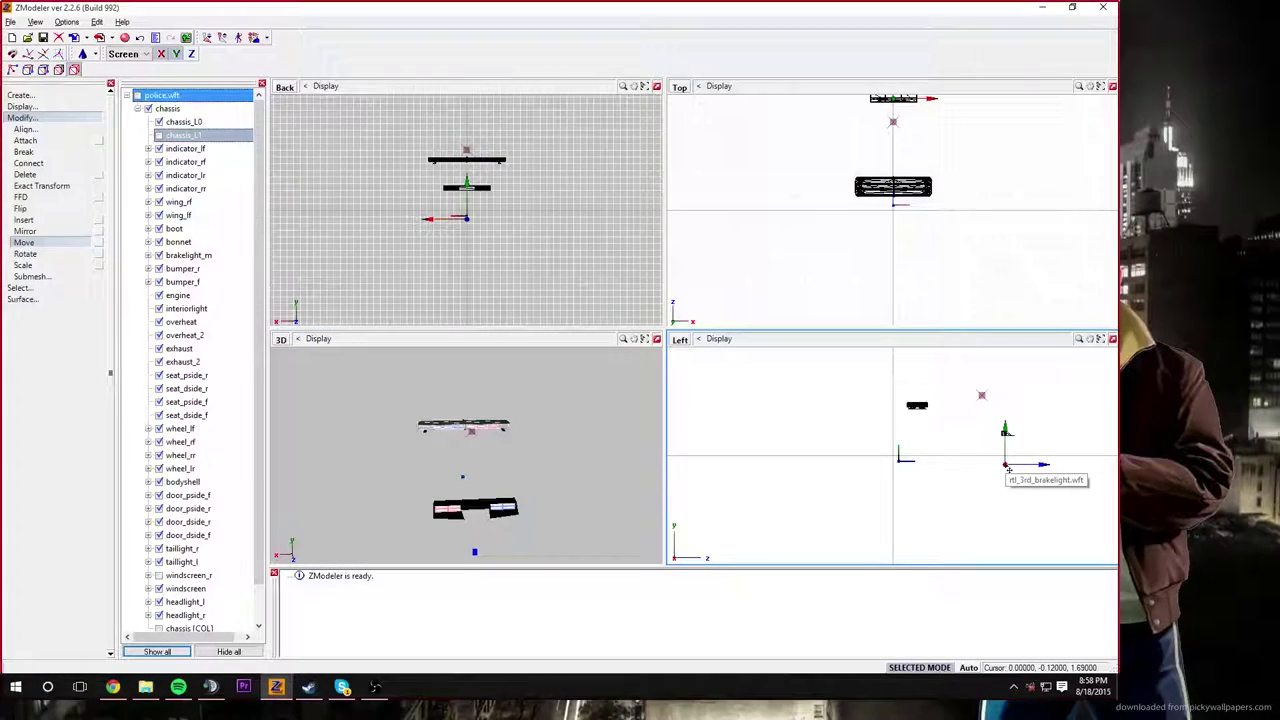
pyautogui.moveTo(1008, 469); pyautogui.dragTo(1005, 469)
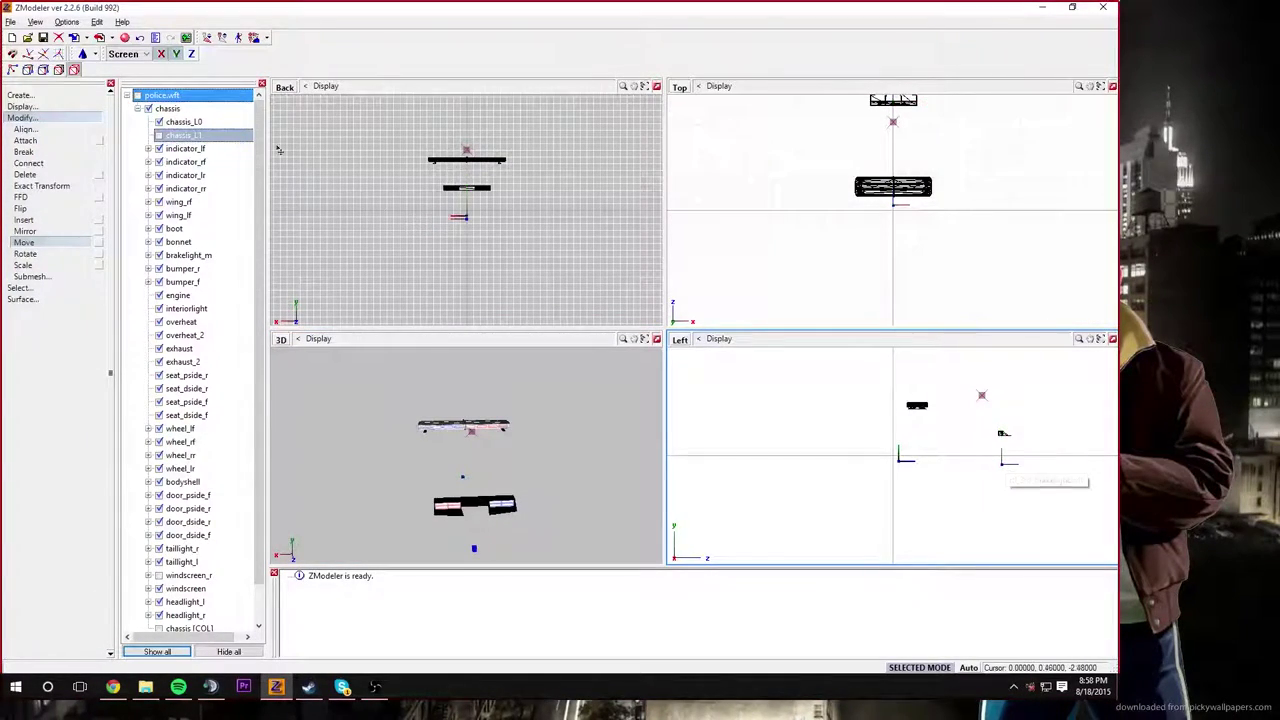
# Step: Show windscreen_r and police.wft again and collapse the car's hierarchy
pyautogui.click(158, 575)
pyautogui.click(100, 140)
pyautogui.click(148, 97)
pyautogui.click(138, 96)
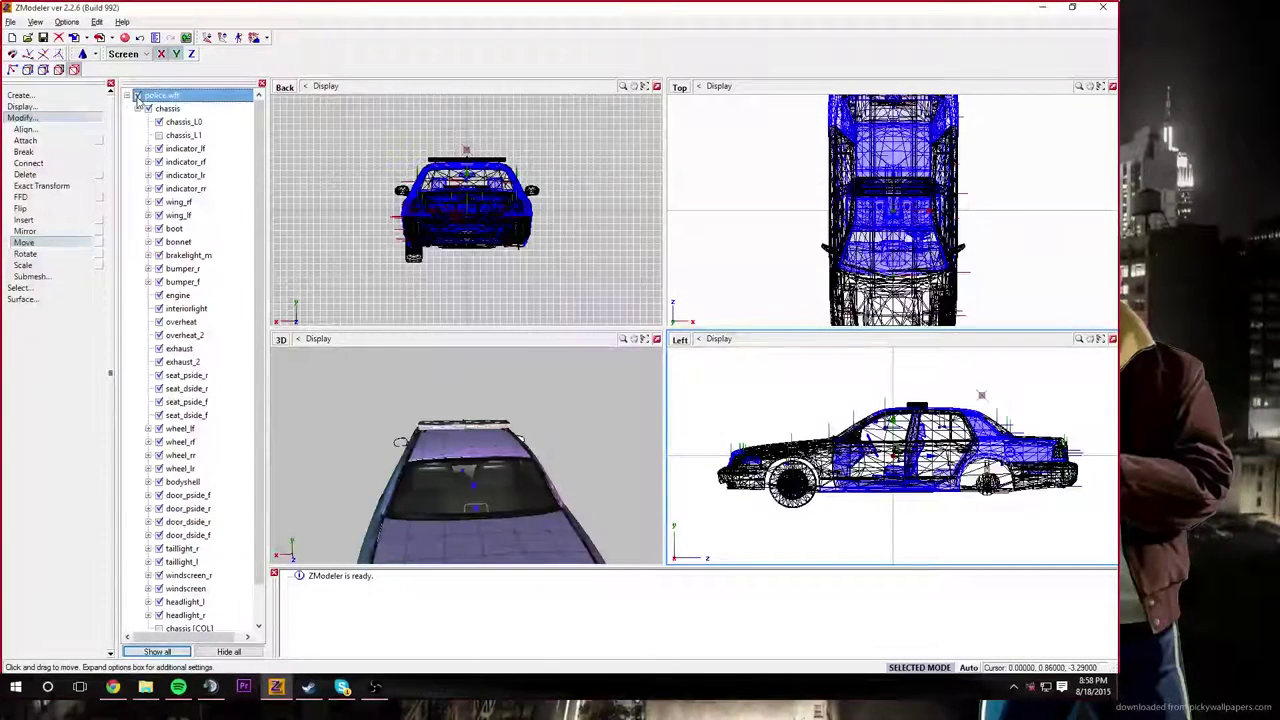
pyautogui.click(126, 95)
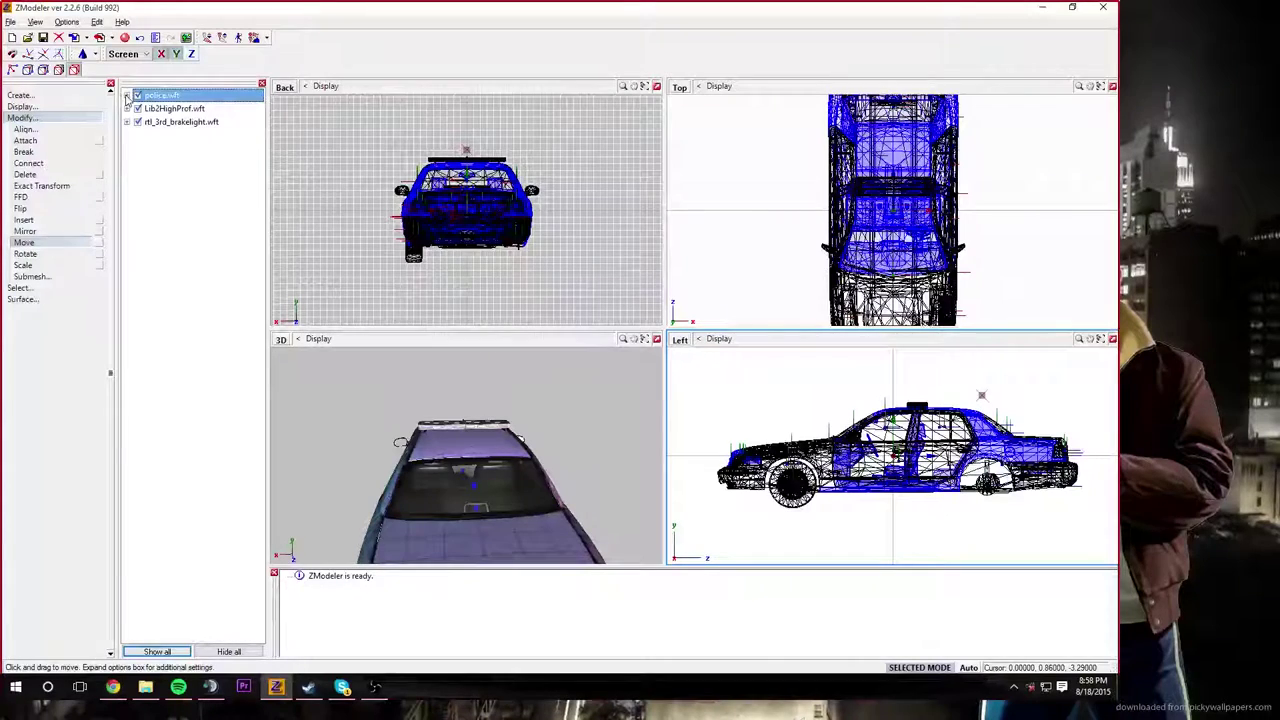
# Step: Import the spotlight_on model from the SPOTLIGHT-V1.1-AC folder within the Gta iv Modding files
pyautogui.moveTo(502, 438); pyautogui.dragTo(372, 449, button='middle')
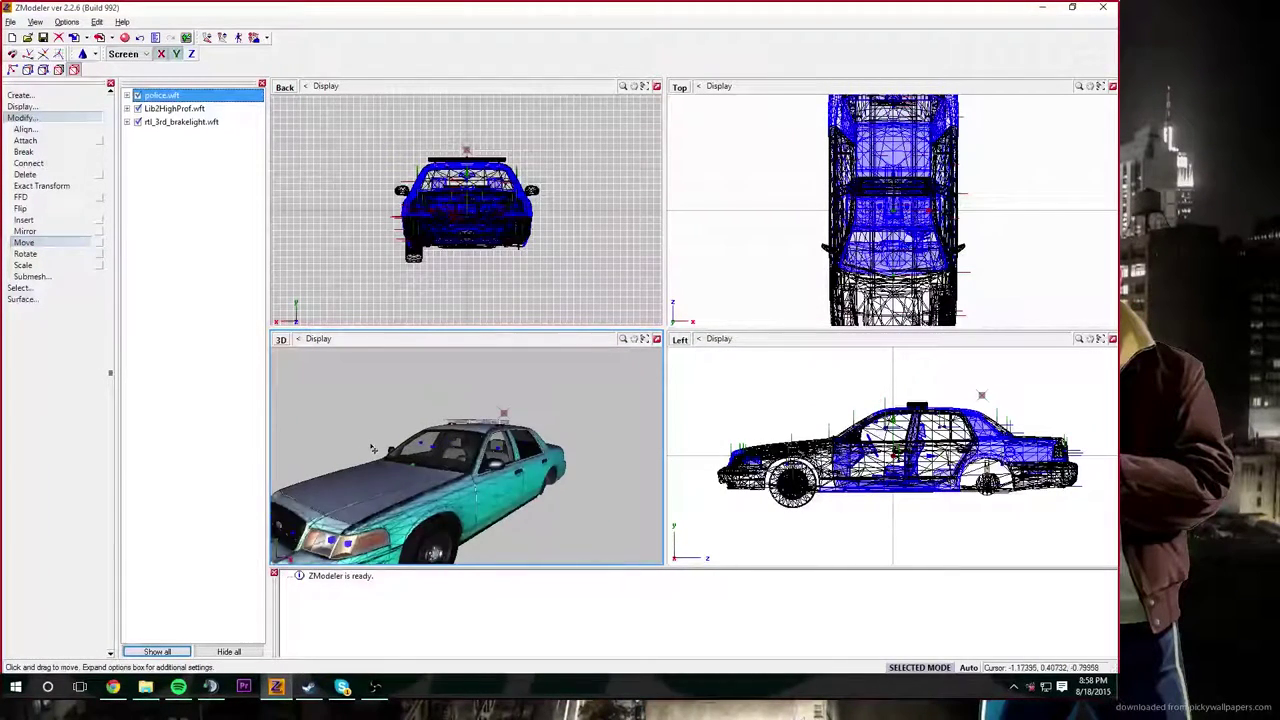
pyautogui.click(74, 39)
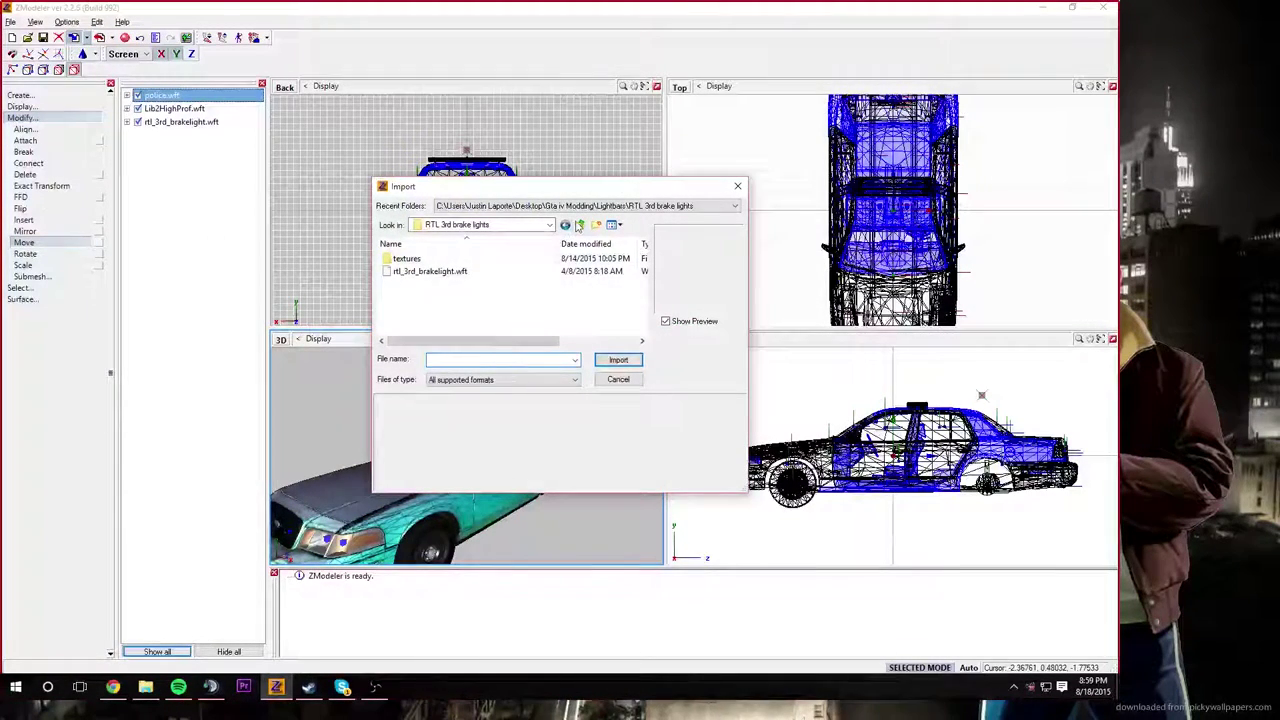
pyautogui.click(578, 225)
pyautogui.scroll(-5, 537, 287)
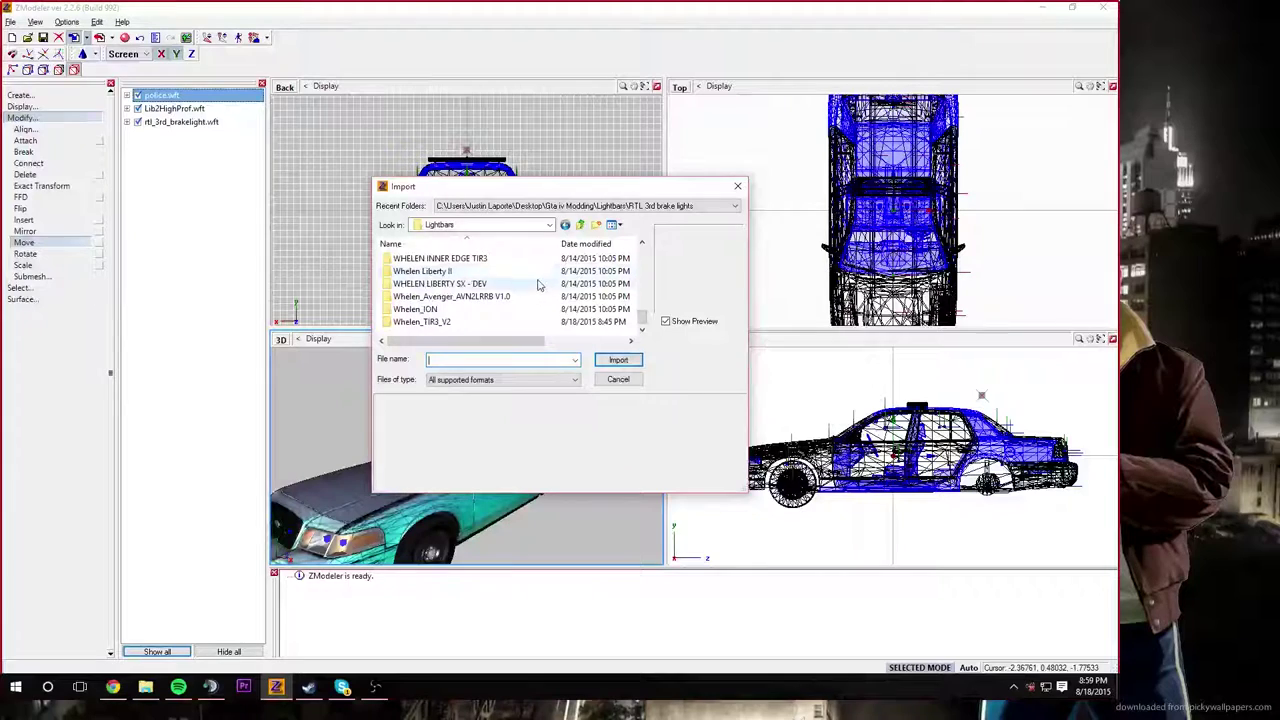
pyautogui.click(580, 225)
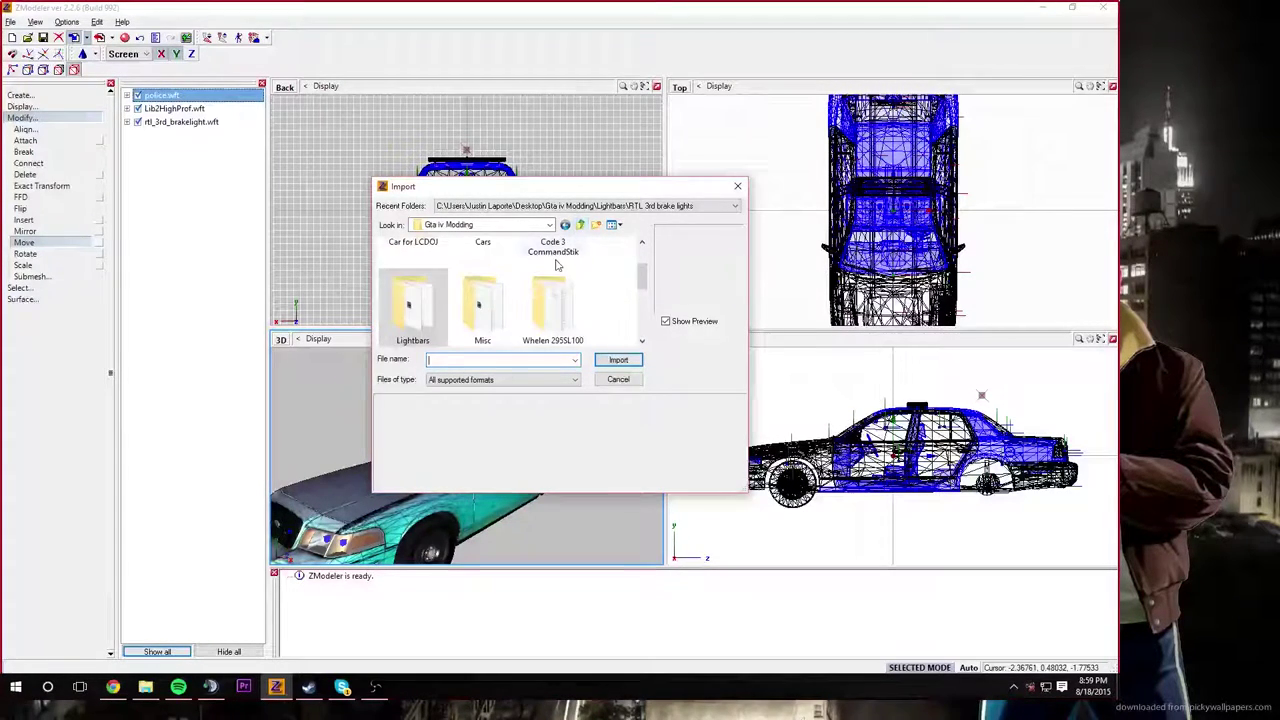
pyautogui.scroll(-3, 557, 270)
pyautogui.scroll(3, 550, 287)
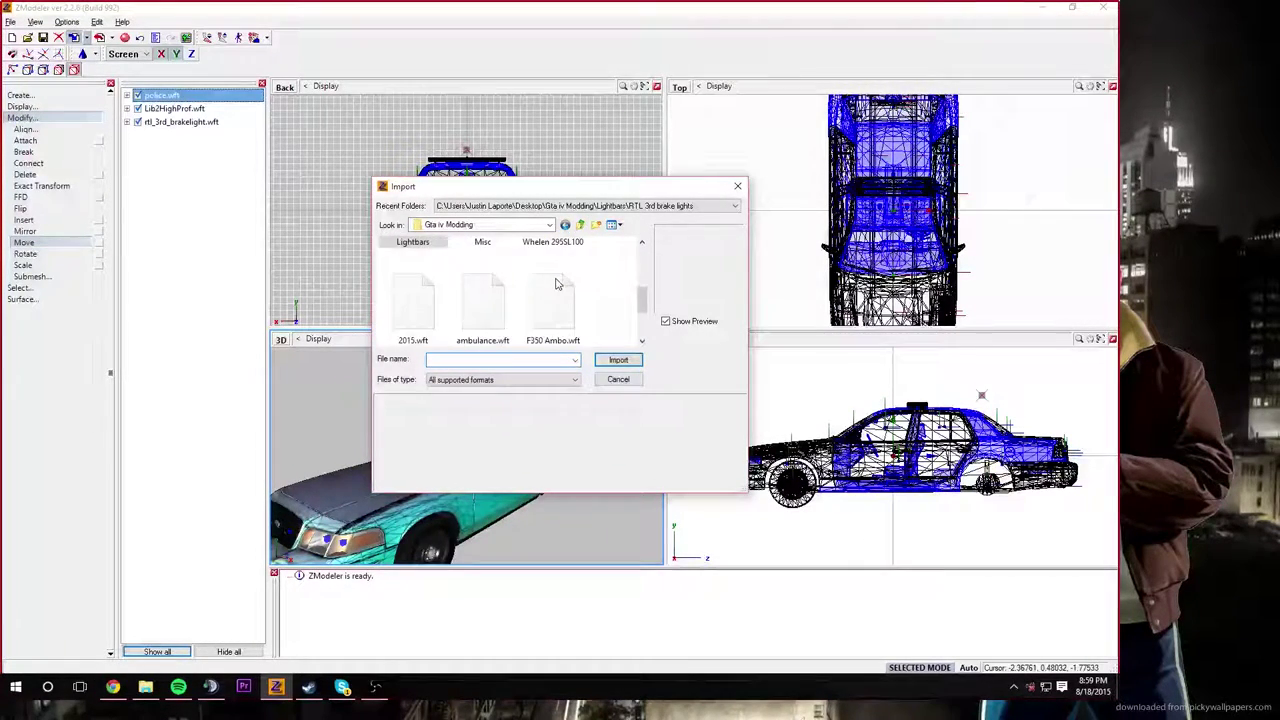
pyautogui.doubleClick(497, 303)
pyautogui.scroll(-5, 485, 300)
pyautogui.doubleClick(478, 284)
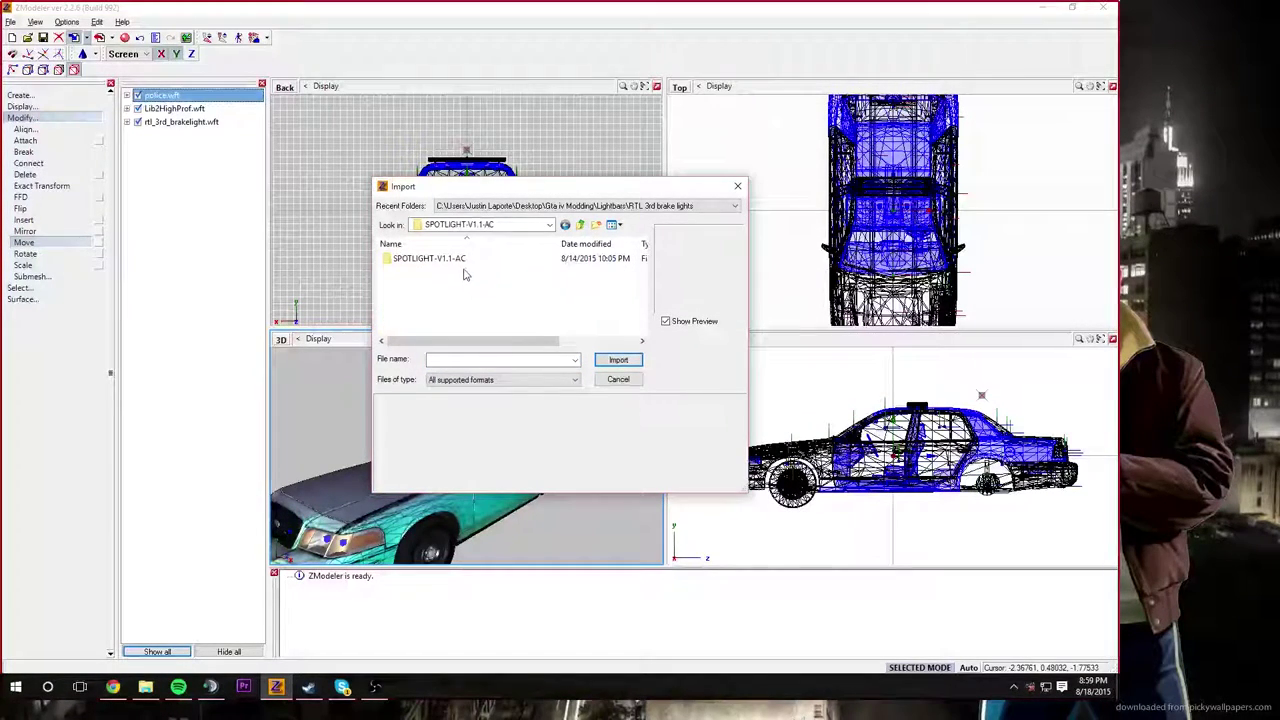
pyautogui.doubleClick(404, 258)
pyautogui.click(422, 285)
pyautogui.doubleClick(422, 285)
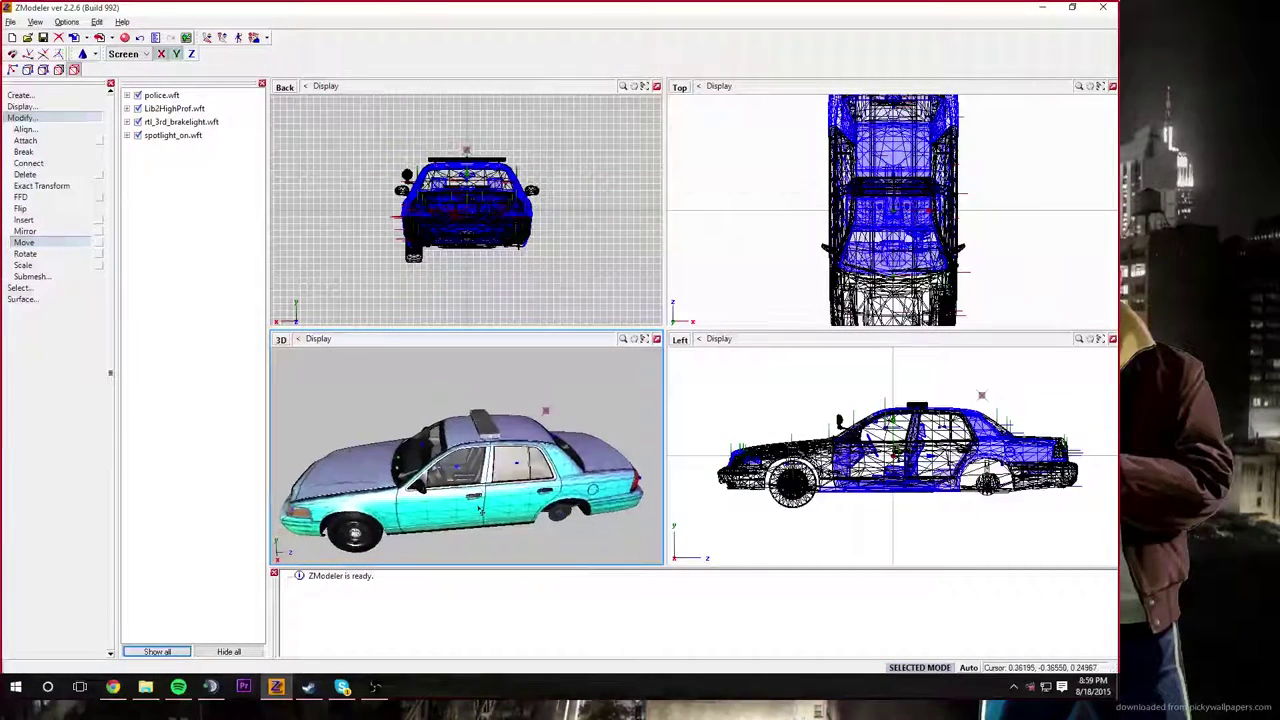
# Step: Examine the imported spotlight's placement beside the driver-side mirror and windshield from several angles in the 3D view
pyautogui.moveTo(487, 484)
pyautogui.mouseDown(button='middle')
pyautogui.moveTo(481, 514)
pyautogui.moveTo(487, 484)
pyautogui.mouseUp(button='middle')
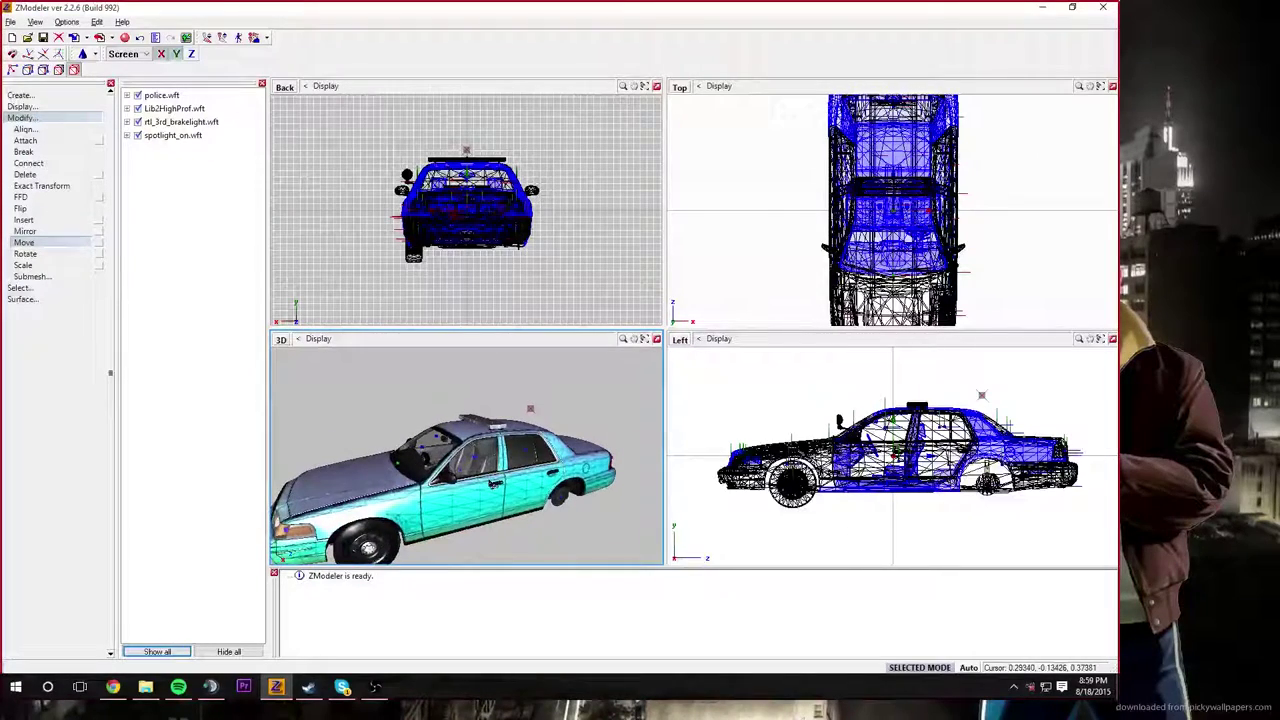
pyautogui.scroll(8, 439, 481)
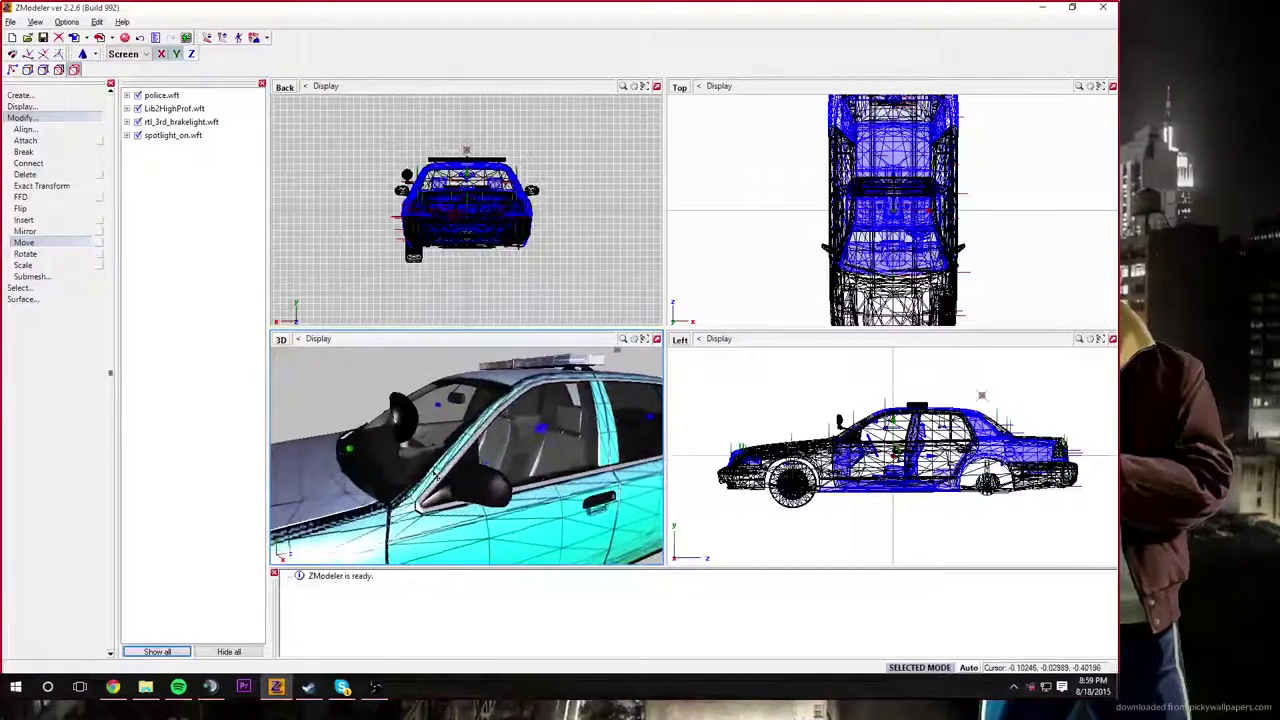
pyautogui.moveTo(457, 481)
pyautogui.mouseDown(button='middle')
pyautogui.moveTo(410, 480)
pyautogui.moveTo(459, 476)
pyautogui.mouseUp(button='middle')
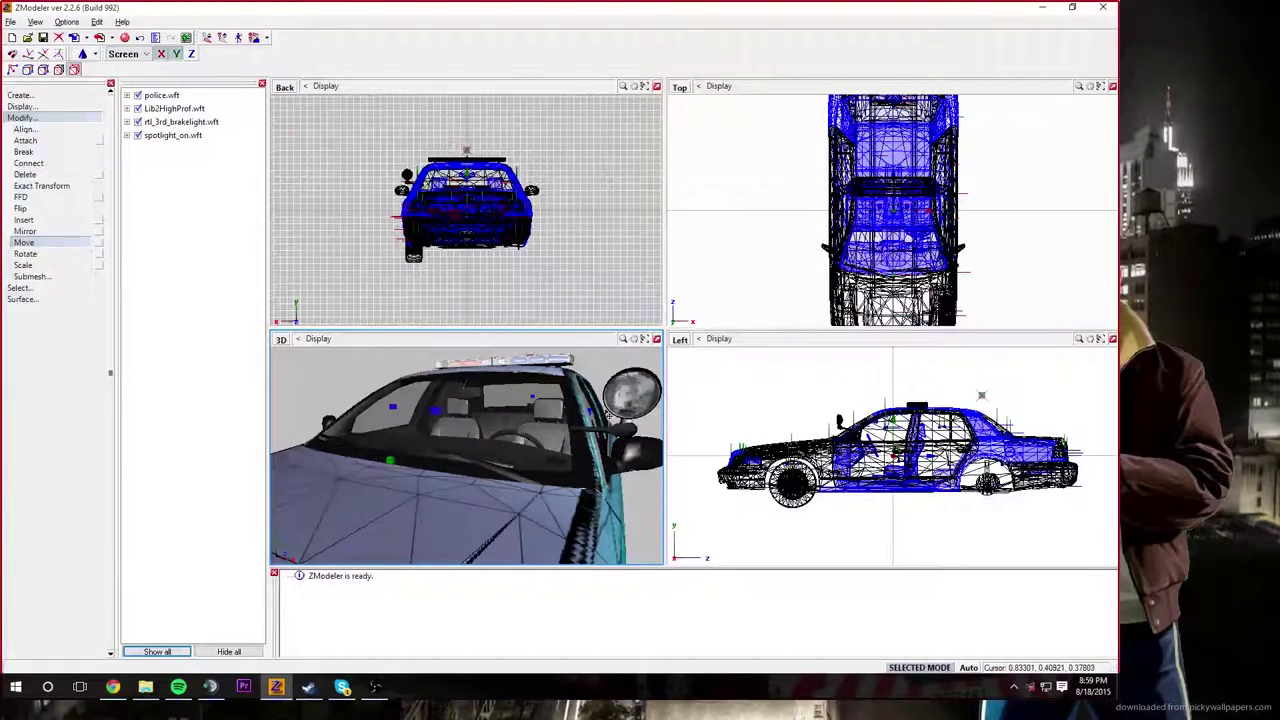
pyautogui.moveTo(590, 391); pyautogui.dragTo(564, 397, button='middle')
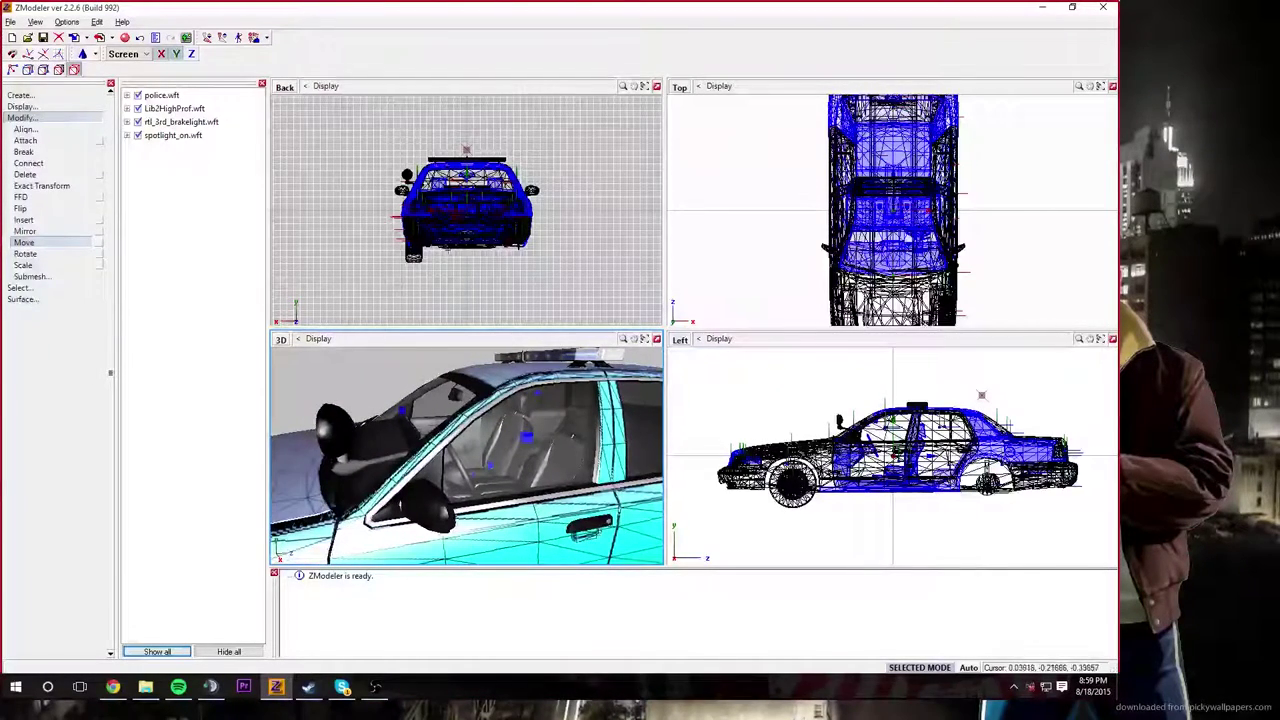
# Step: Hide police.wft, move the spotlight rearward in the Left view, and show the car again
pyautogui.click(138, 95)
pyautogui.click(897, 457)
pyautogui.click(896, 459)
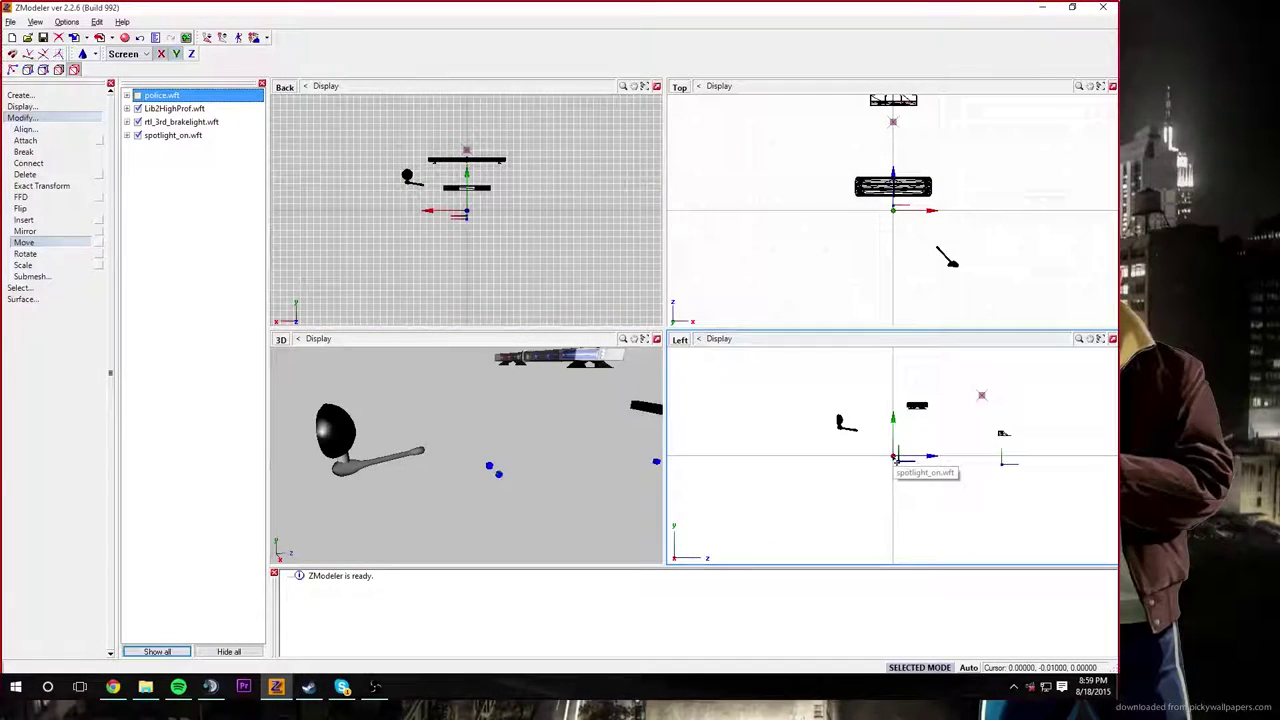
pyautogui.moveTo(897, 459); pyautogui.dragTo(913, 463)
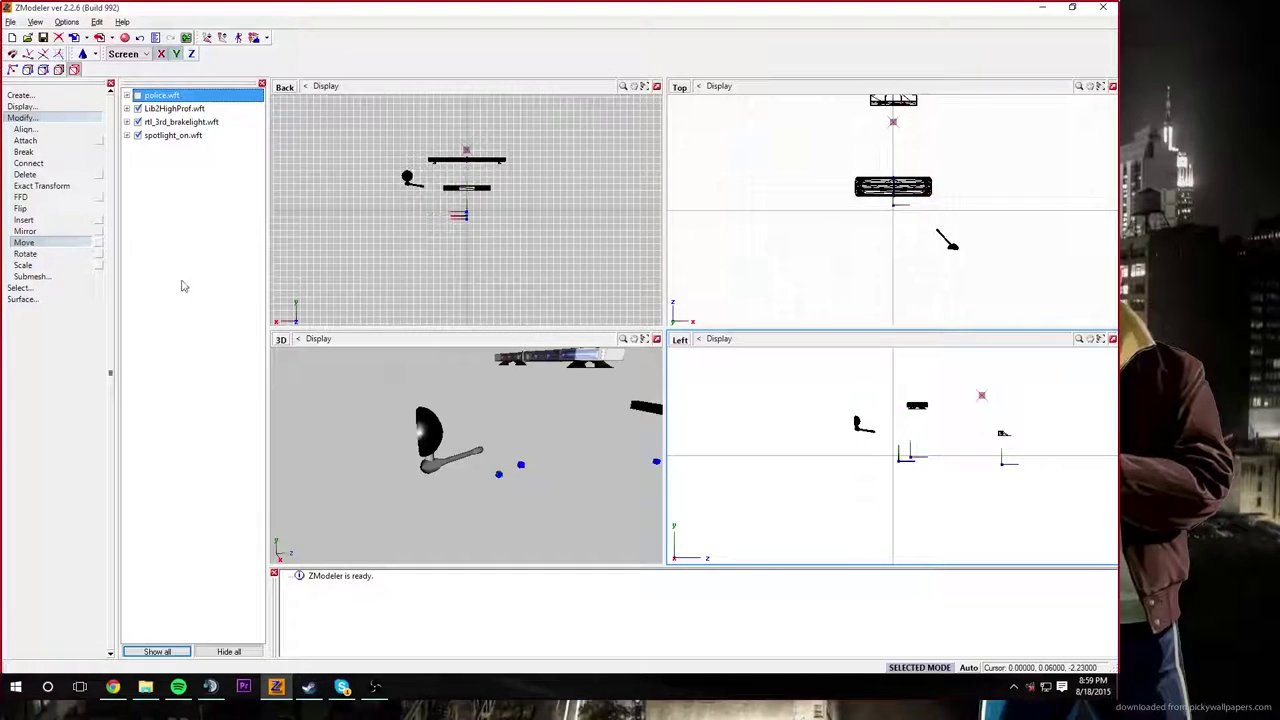
pyautogui.click(139, 95)
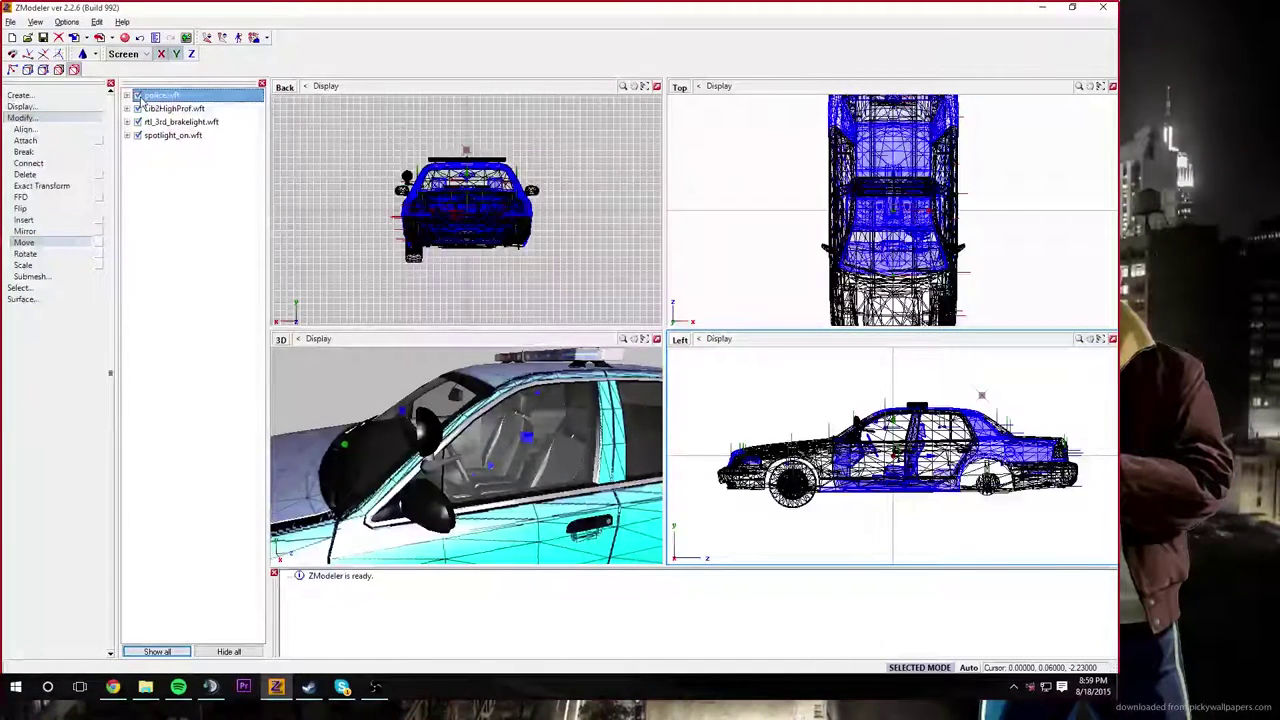
# Step: With police.wft hidden, nudge the spotlight slightly forward in the Left view and inward toward the car's centre in the Back view
pyautogui.click(139, 95)
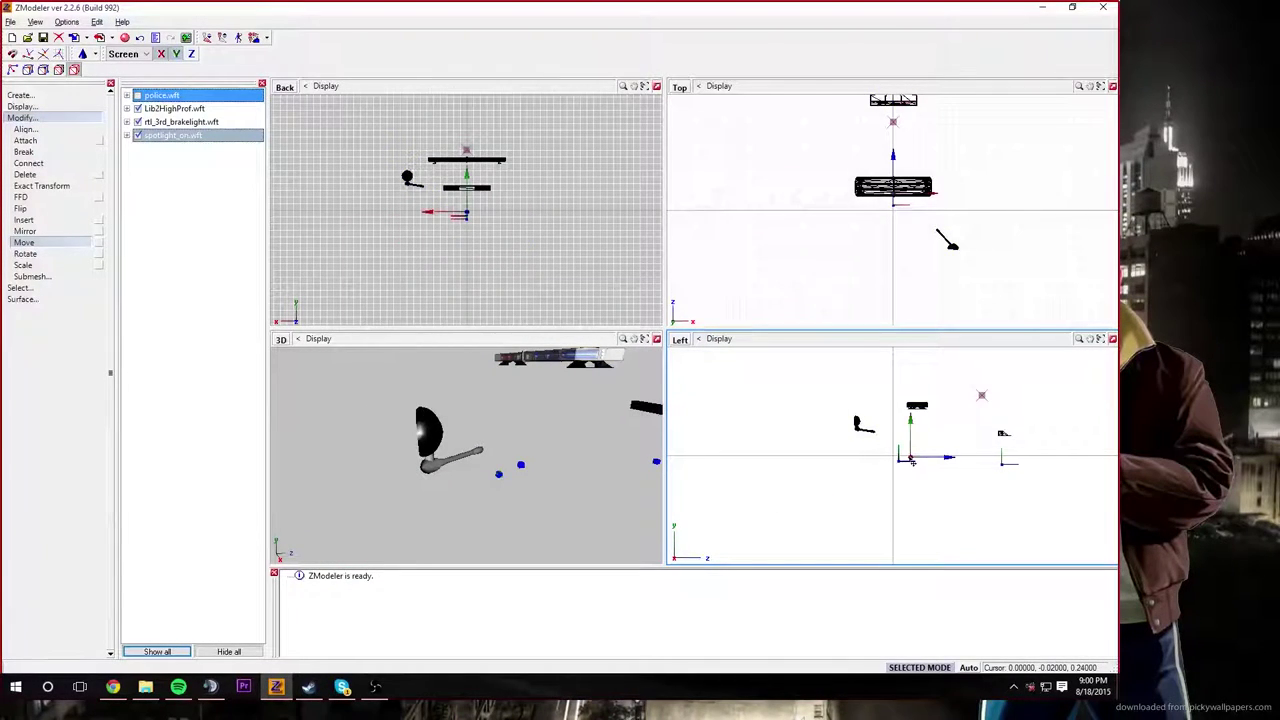
pyautogui.moveTo(911, 461); pyautogui.dragTo(905, 461)
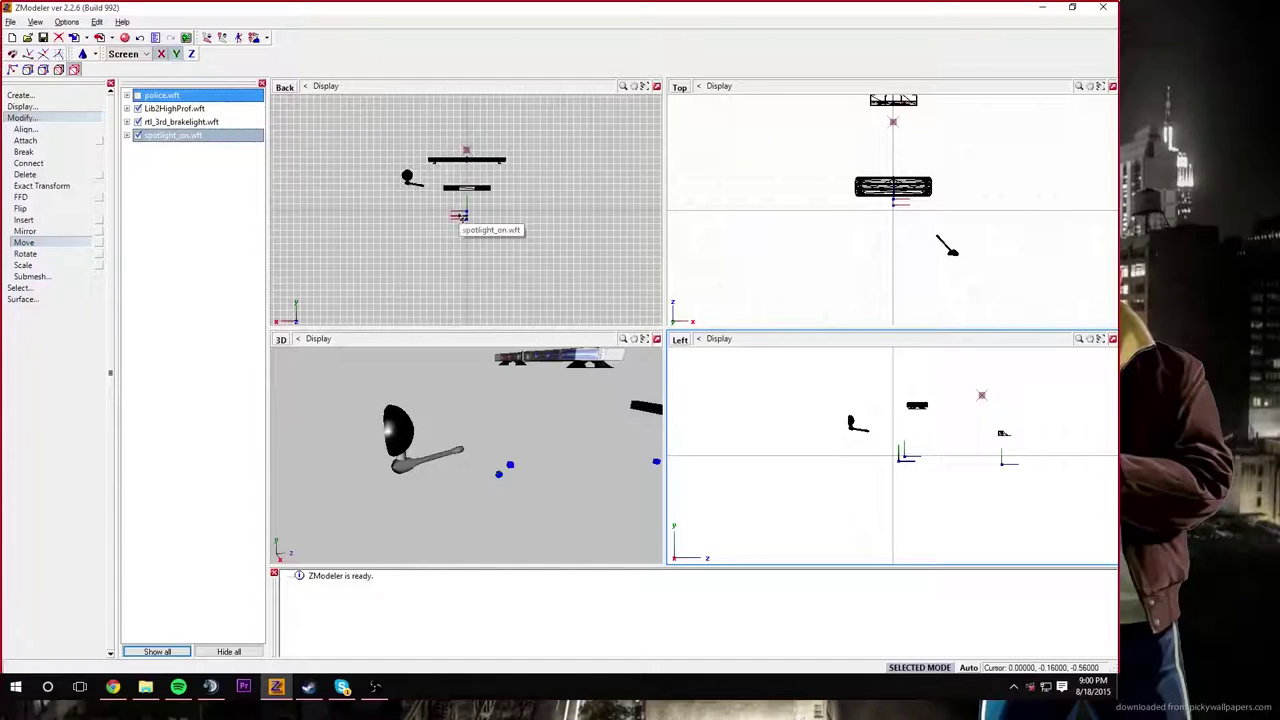
pyautogui.scroll(4, 484, 212)
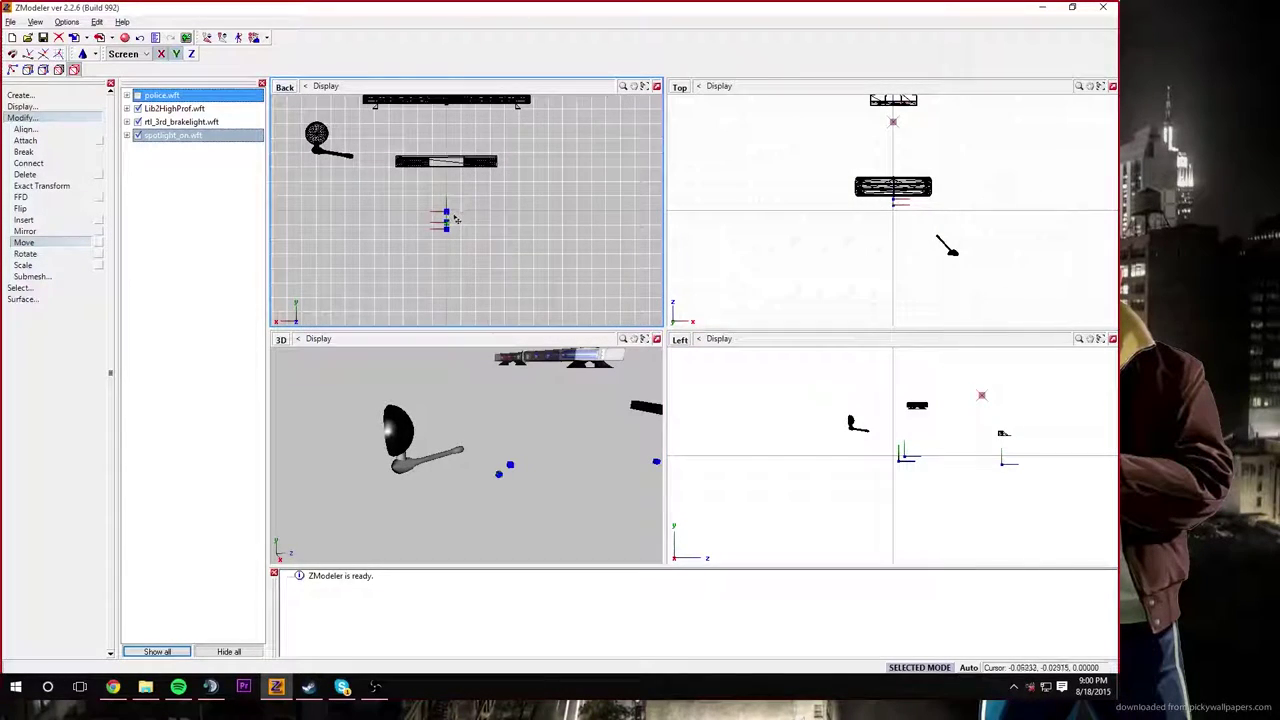
pyautogui.moveTo(446, 216)
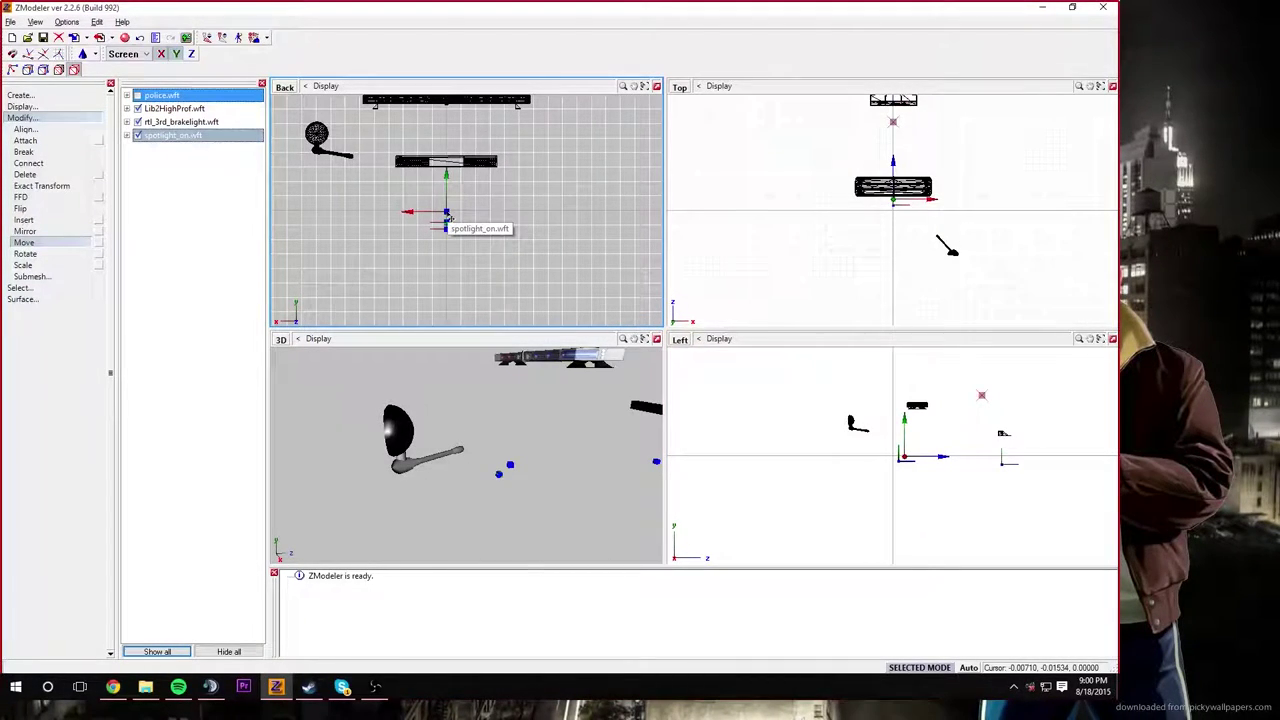
pyautogui.moveTo(448, 217); pyautogui.dragTo(460, 216)
pyautogui.press('Escape')
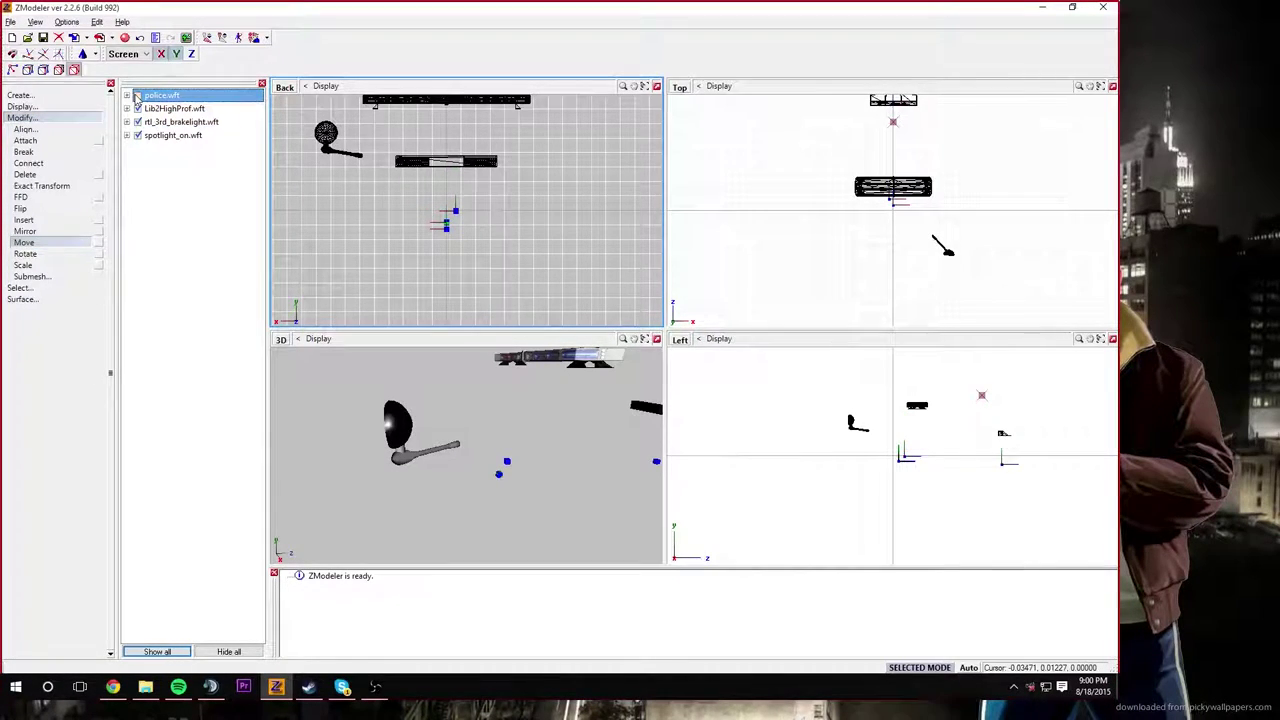
# Step: Show police.wft again and check the spotlight's placement from the front of the car in the 3D view
pyautogui.click(137, 95)
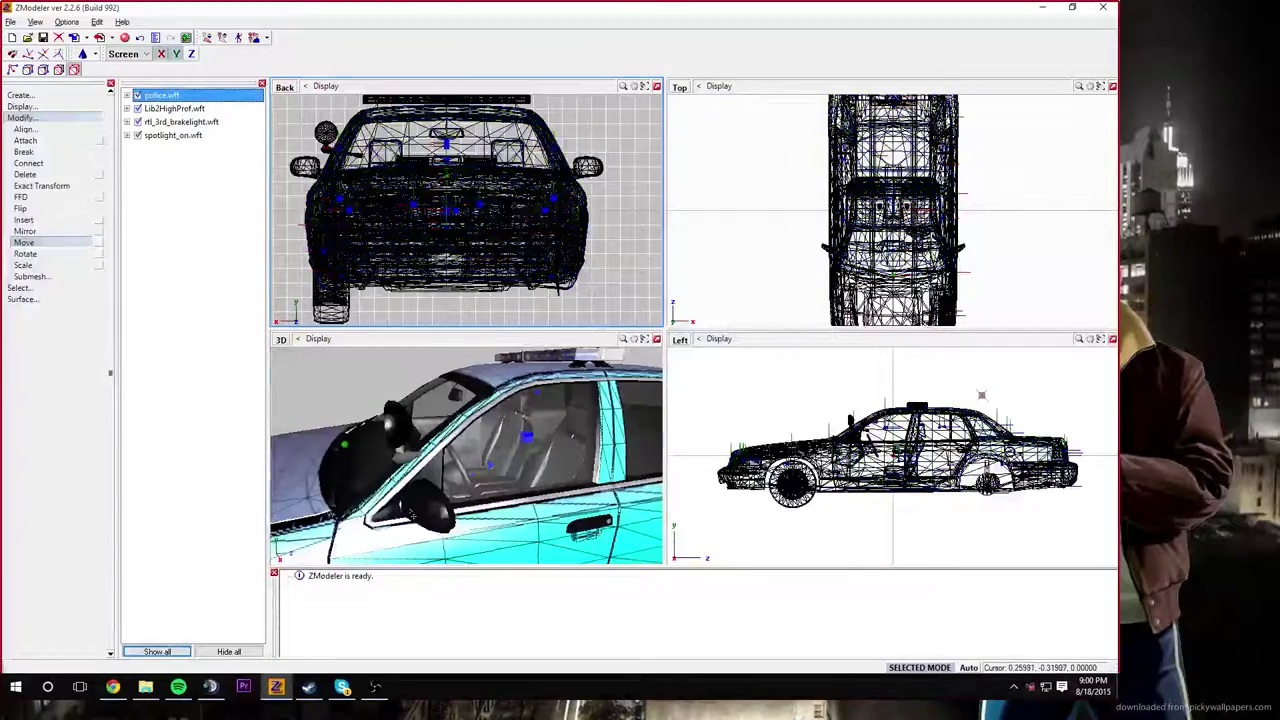
pyautogui.moveTo(440, 432); pyautogui.dragTo(478, 512, button='middle')
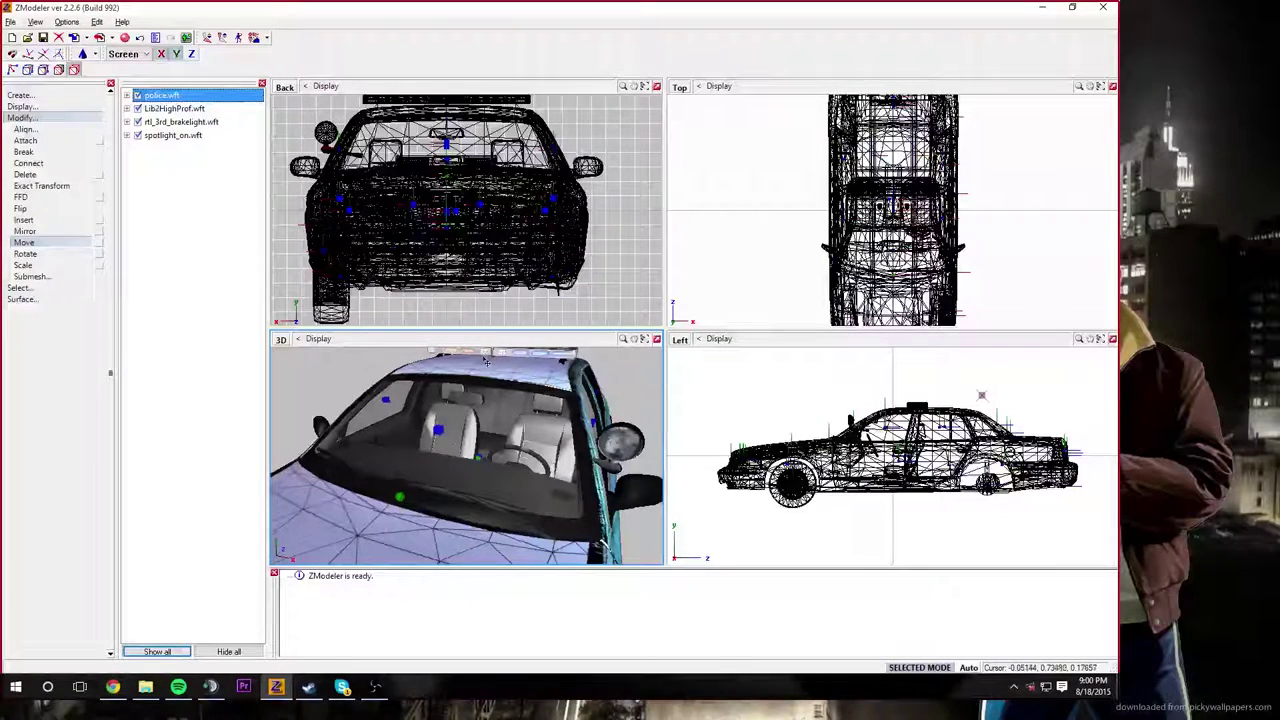
pyautogui.scroll(-5, 486, 395)
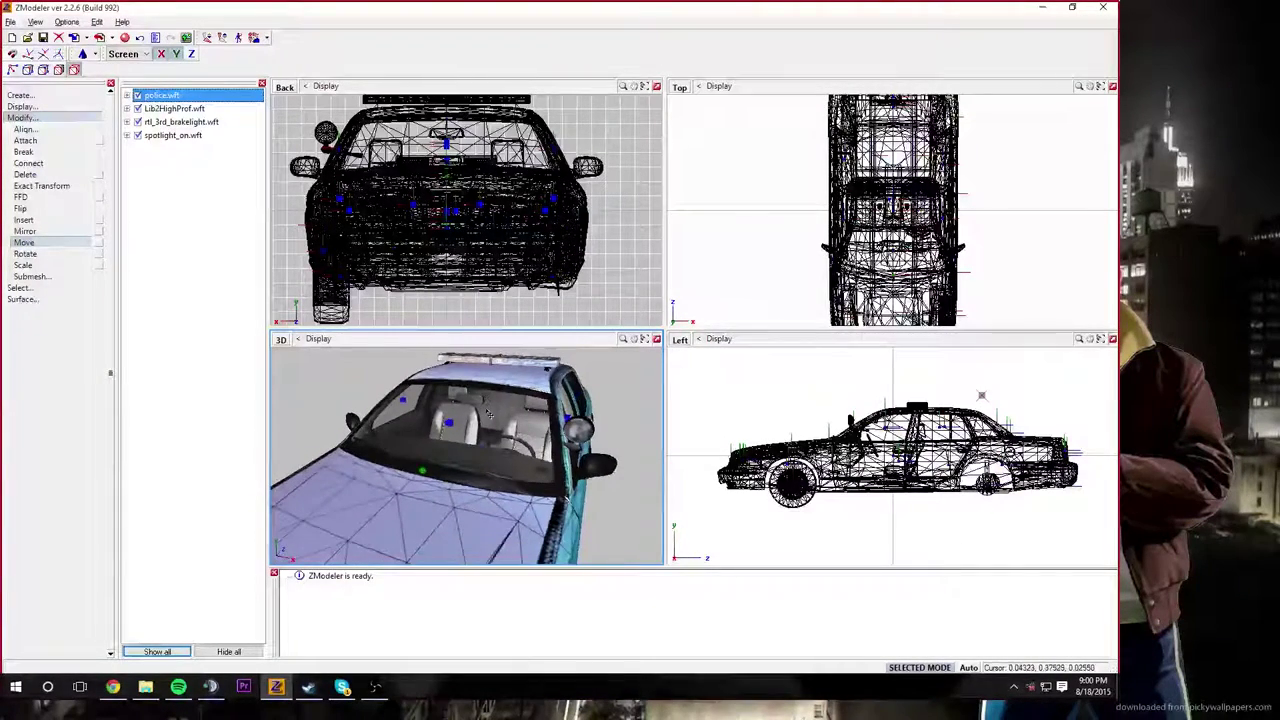
pyautogui.moveTo(484, 431)
pyautogui.mouseDown(button='middle')
pyautogui.moveTo(376, 408)
pyautogui.moveTo(420, 450)
pyautogui.moveTo(496, 430)
pyautogui.moveTo(545, 481)
pyautogui.moveTo(497, 423)
pyautogui.mouseUp(button='middle')
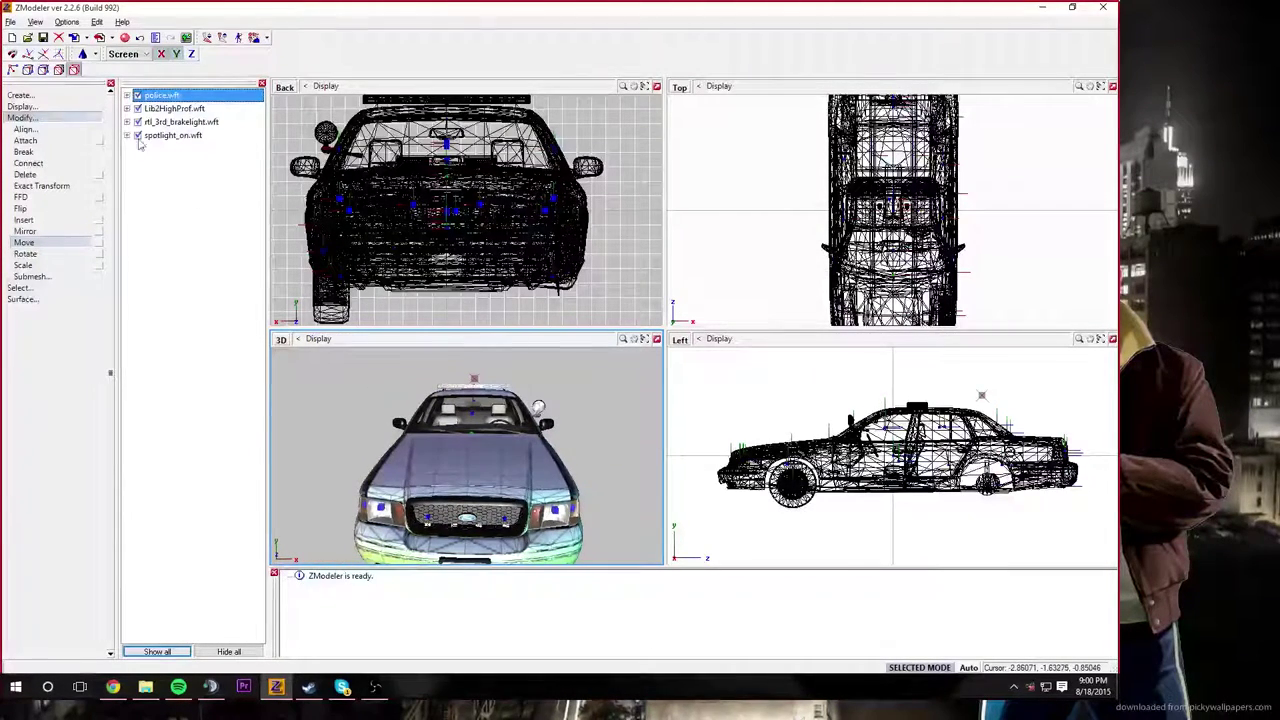
# Step: Import the whelen_TIR3 light model from within the Lightbars folder and inspect it around the car in the 3D view
pyautogui.click(73, 38)
pyautogui.click(577, 227)
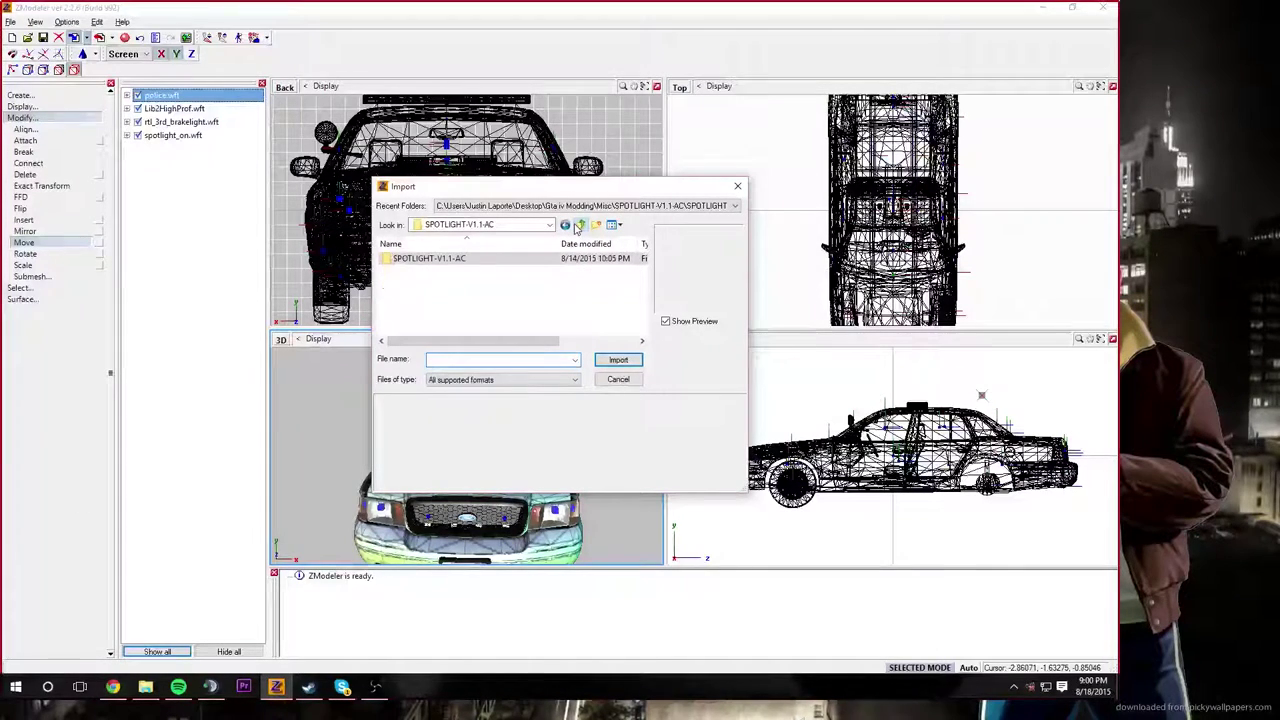
pyautogui.scroll(-1, 494, 284)
pyautogui.scroll(1, 517, 266)
pyautogui.click(579, 225)
pyautogui.doubleClick(430, 318)
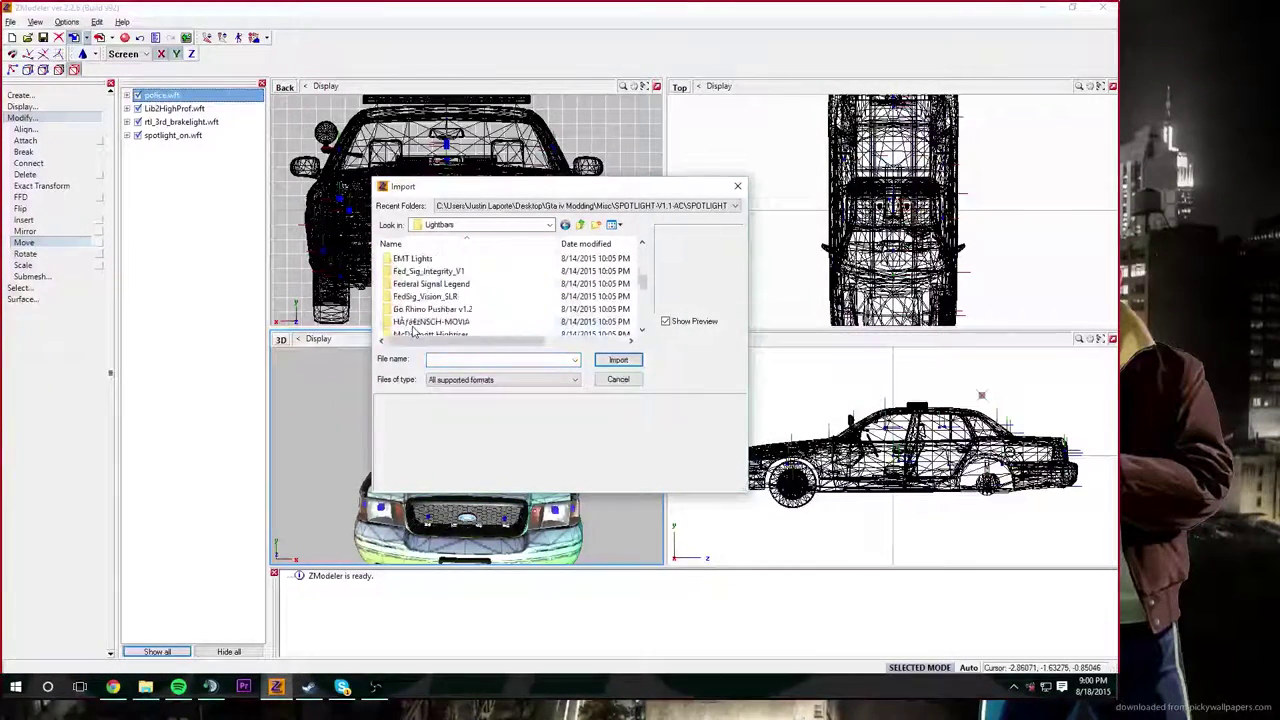
pyautogui.doubleClick(426, 322)
pyautogui.click(418, 292)
pyautogui.doubleClick(418, 292)
pyautogui.scroll(-3, 540, 405)
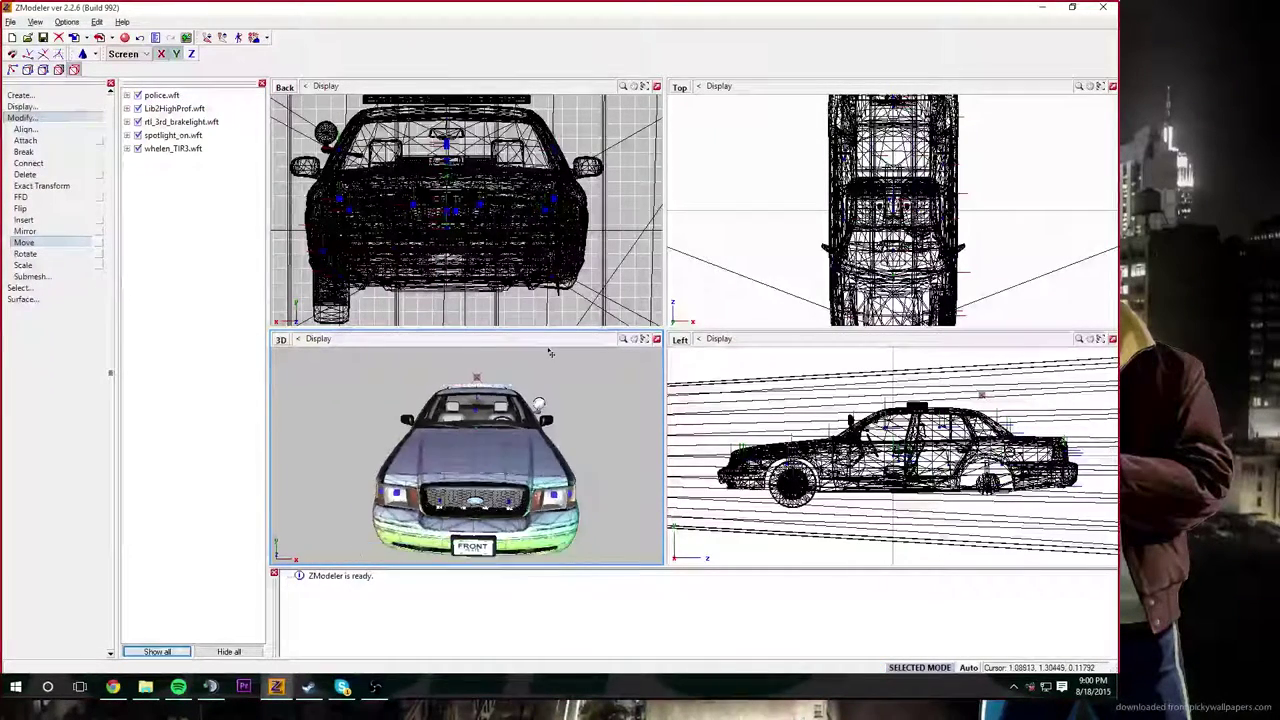
pyautogui.scroll(5, 538, 411)
pyautogui.scroll(-6, 538, 411)
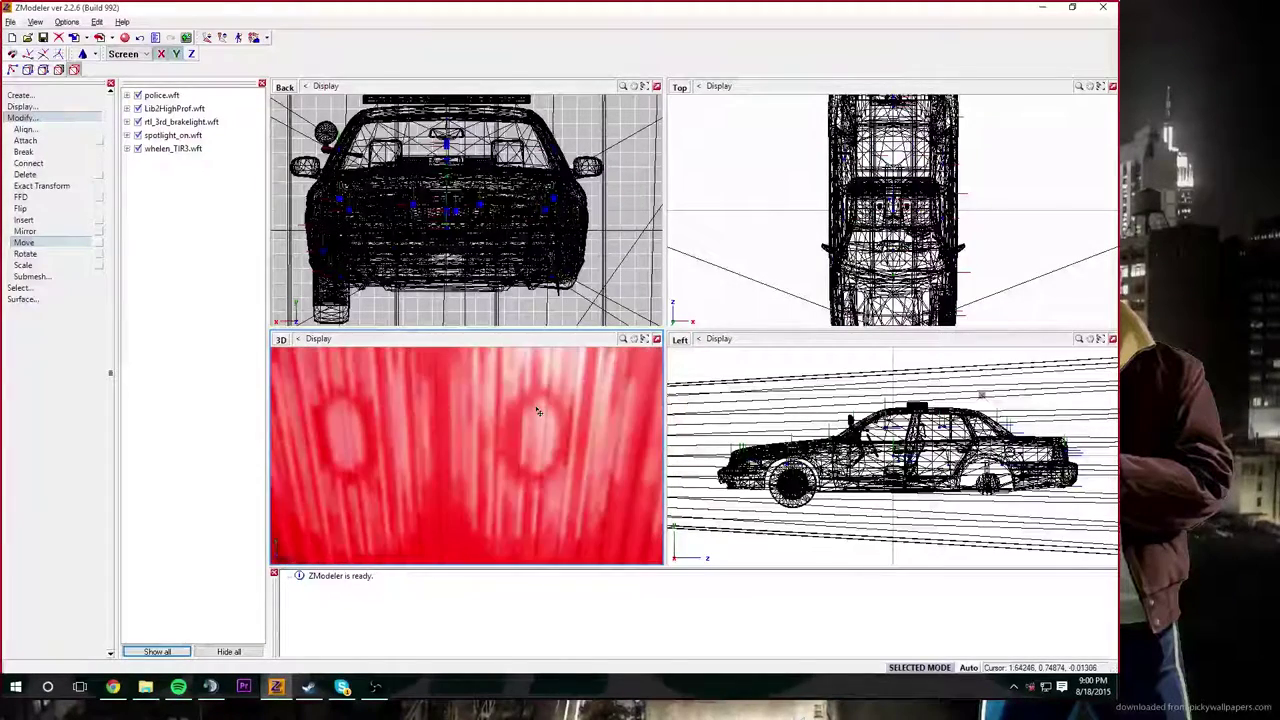
# Step: Hide police.wft, Lib2HighProf.wft, rtl_3rd_brakelight.wft and spotlight_on.wft so that only the whelen_TIR3.wft light remains shown
pyautogui.scroll(-2, 538, 411)
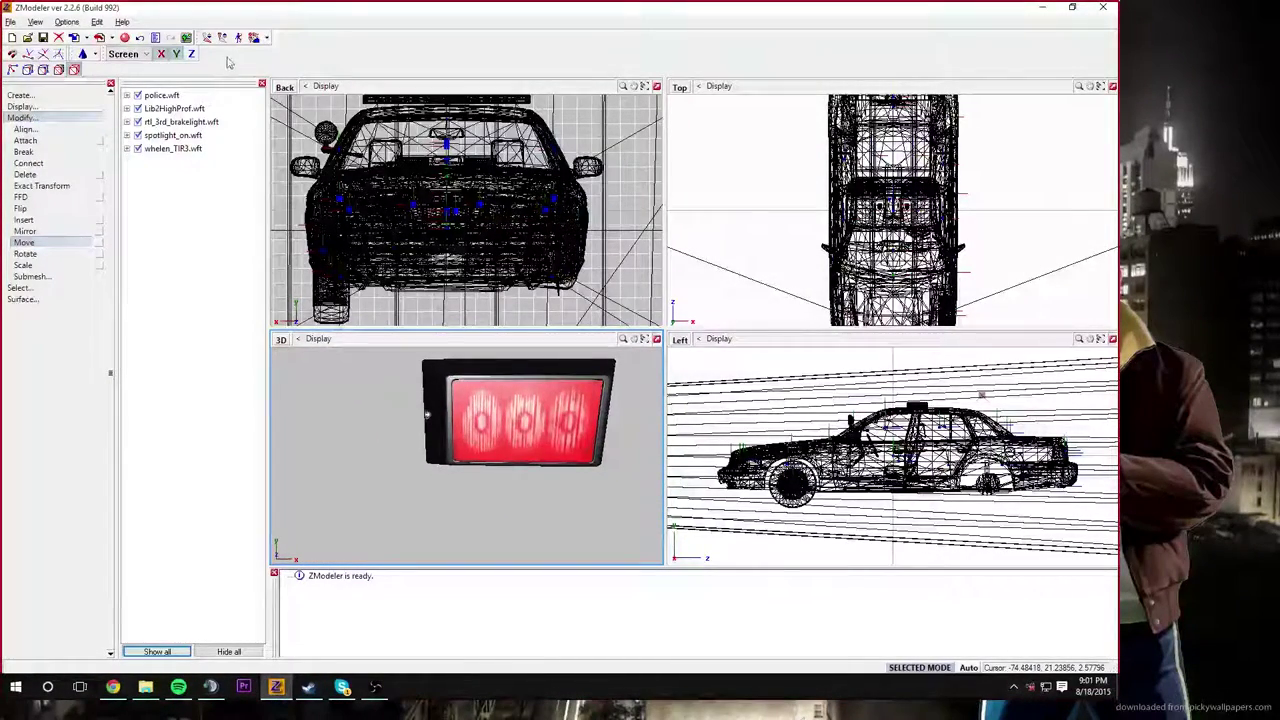
pyautogui.click(138, 96)
pyautogui.click(138, 108)
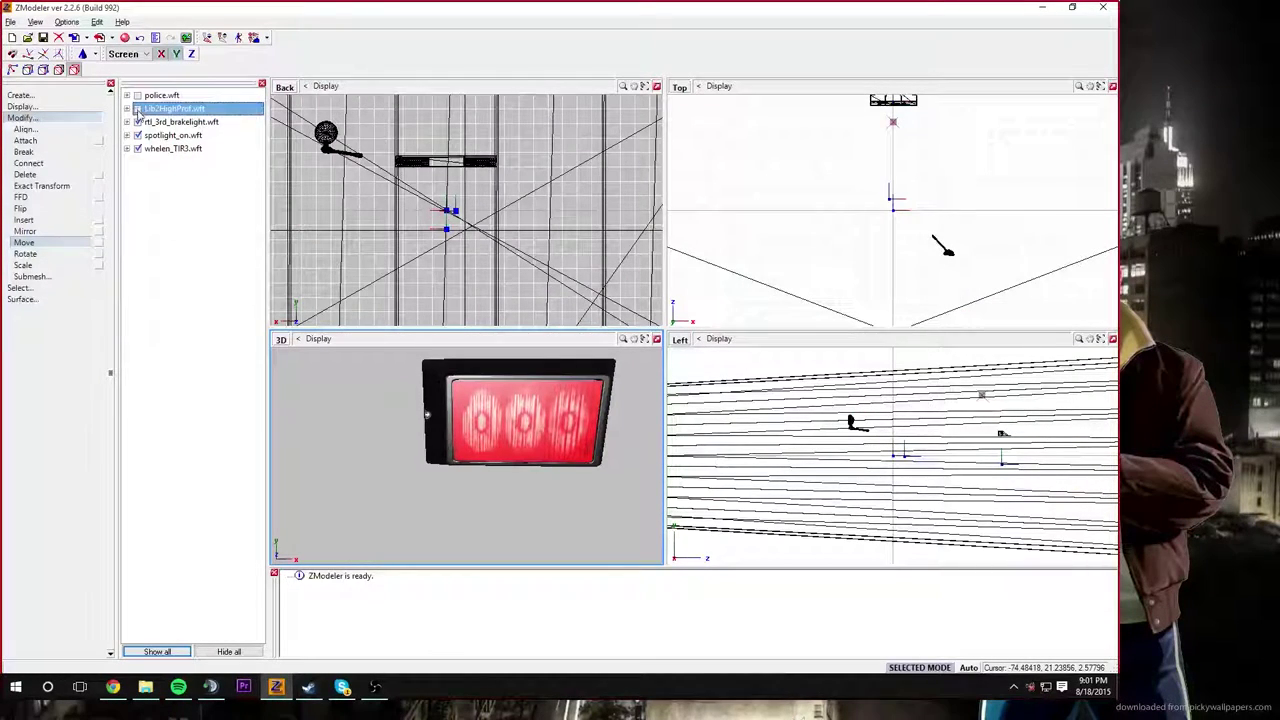
pyautogui.click(138, 121)
pyautogui.click(138, 135)
pyautogui.click(139, 148)
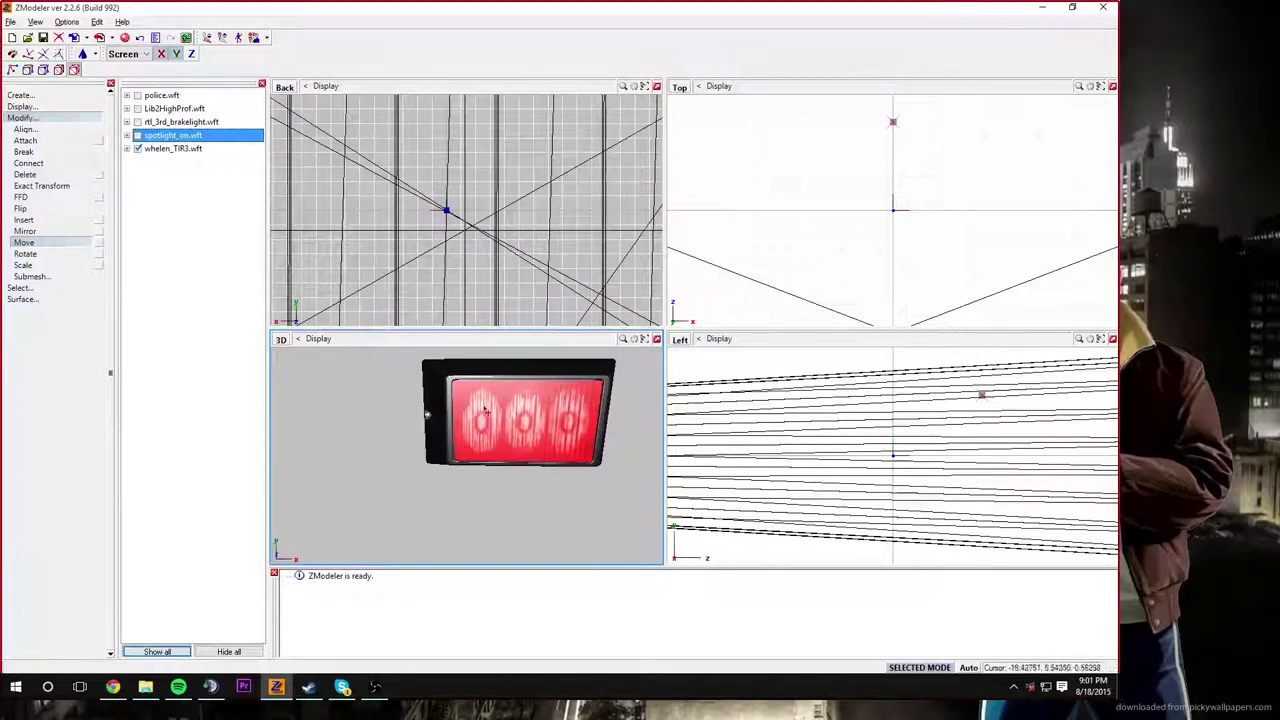
# Step: Select the entire whelen_TIR3 light and turn on selected mode
pyautogui.hotkey('ctrl', 'a')
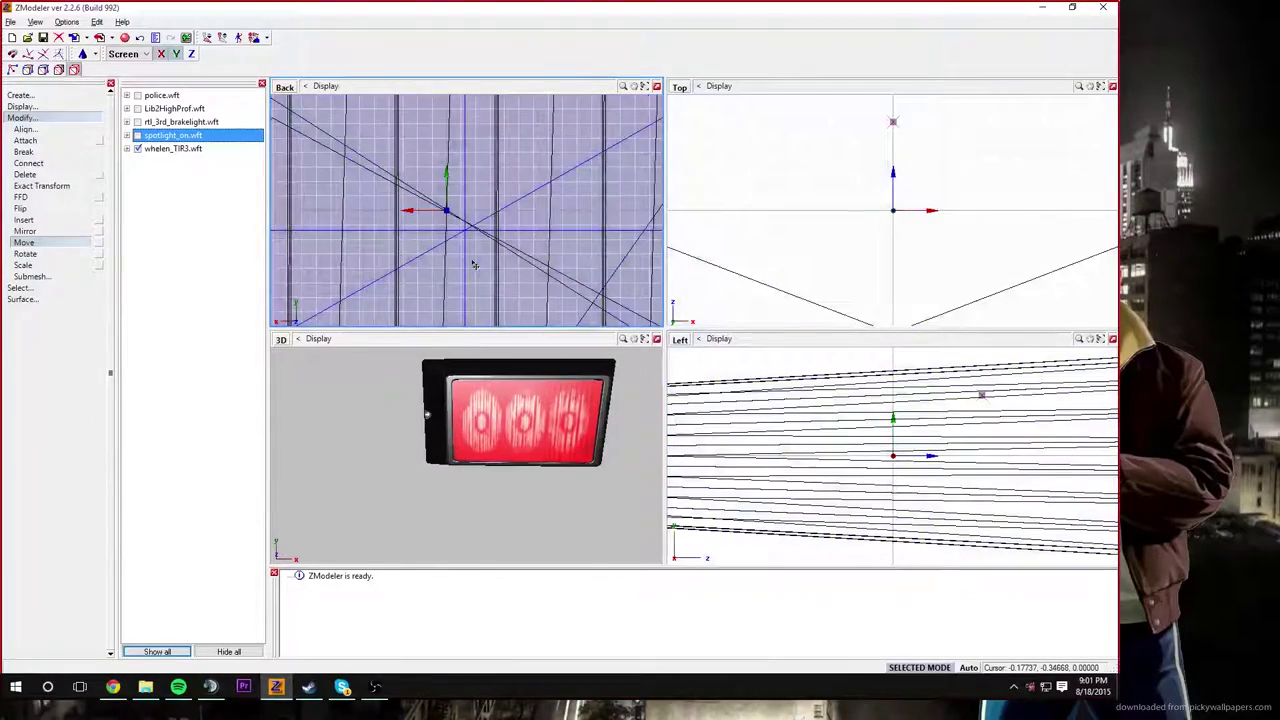
pyautogui.scroll(-5, 469, 265)
pyautogui.scroll(-3, 469, 265)
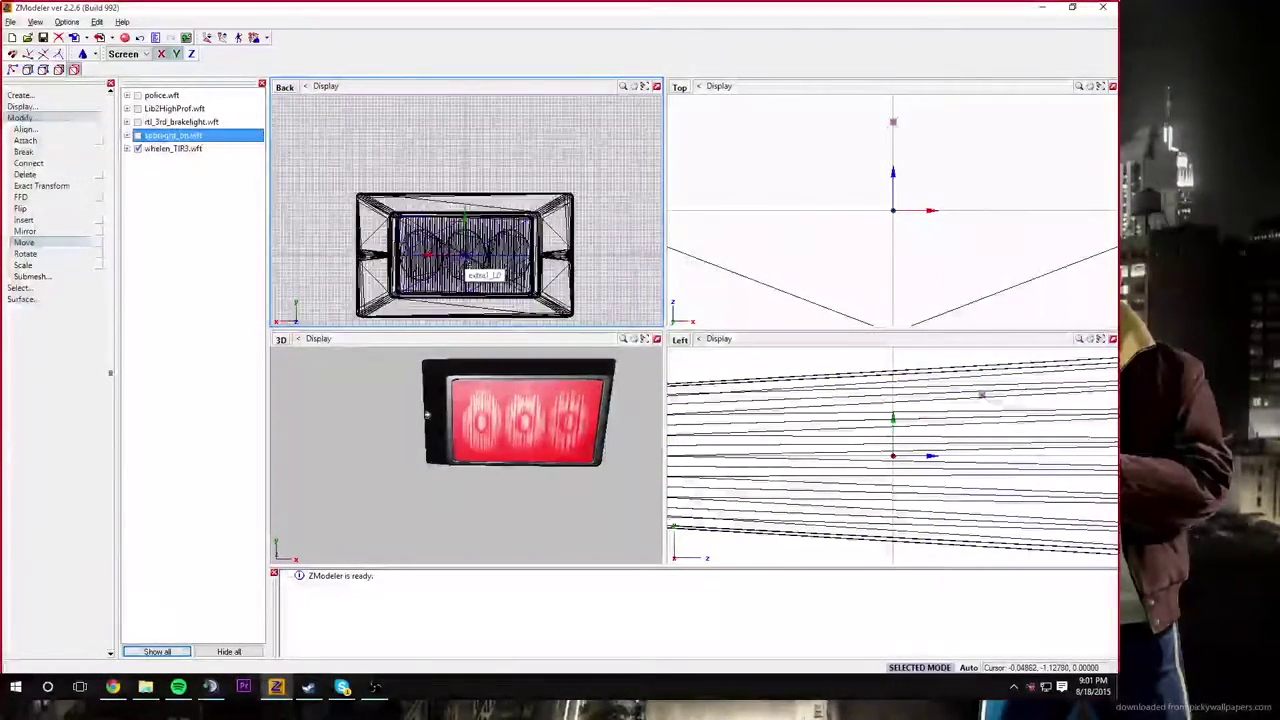
pyautogui.click(18, 287)
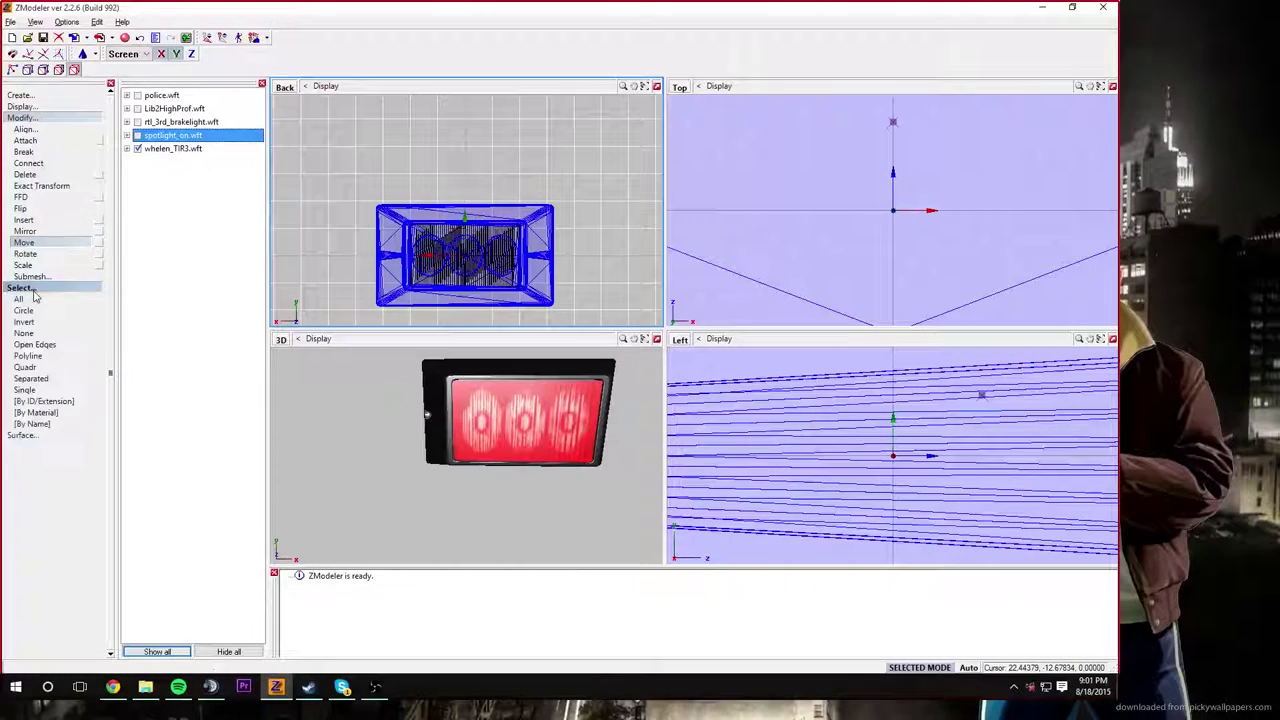
pyautogui.click(34, 343)
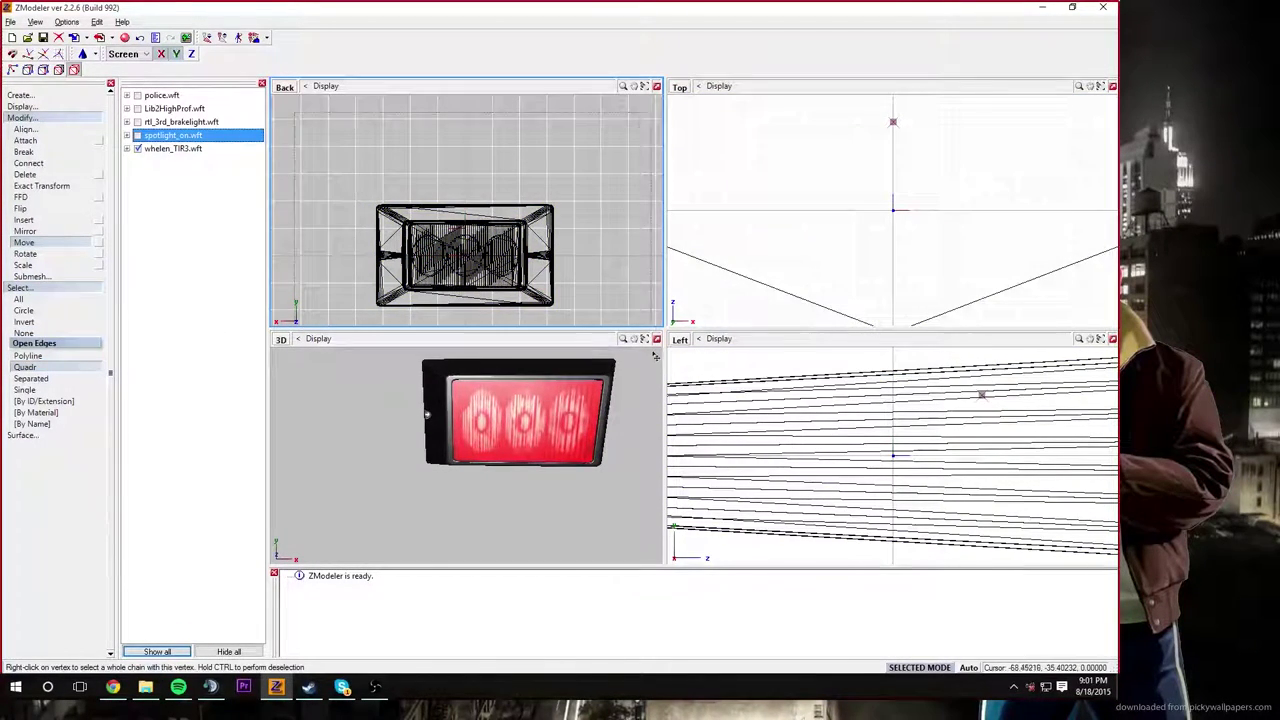
pyautogui.press('space')
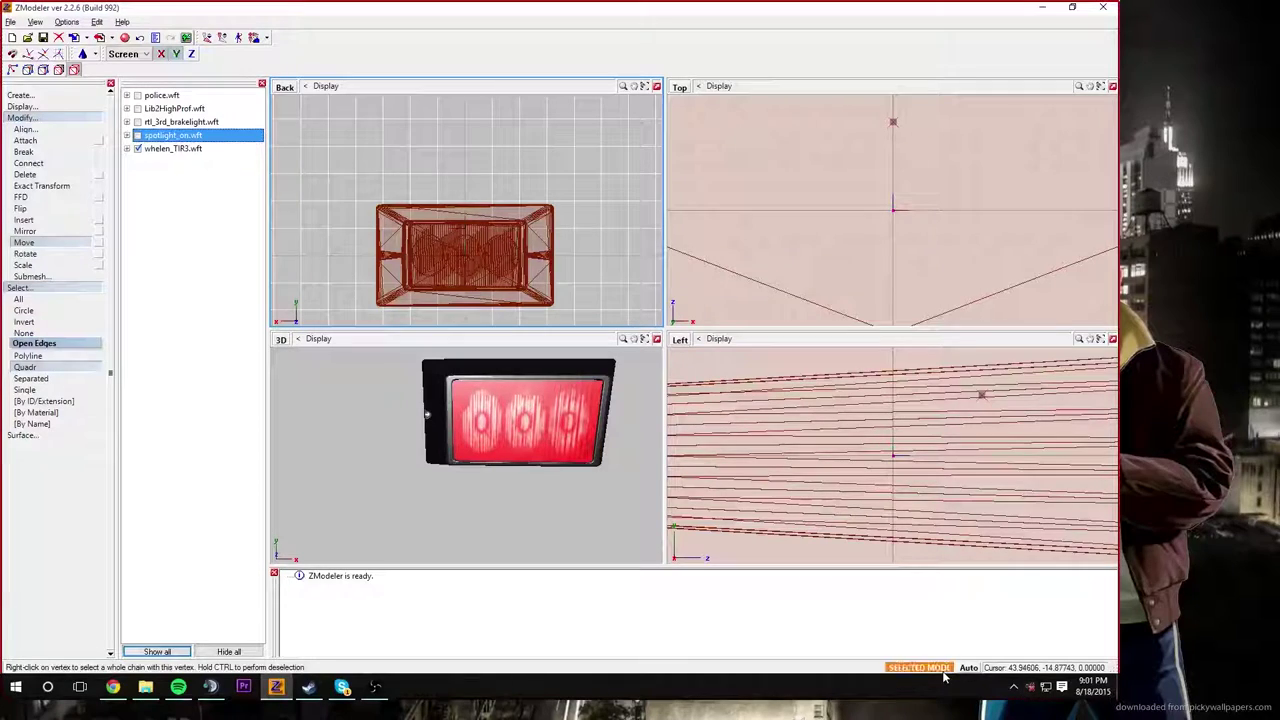
# Step: Scale the selected whelen_TIR3 light down to roughly a quarter of its size in the Back view
pyautogui.click(32, 275)
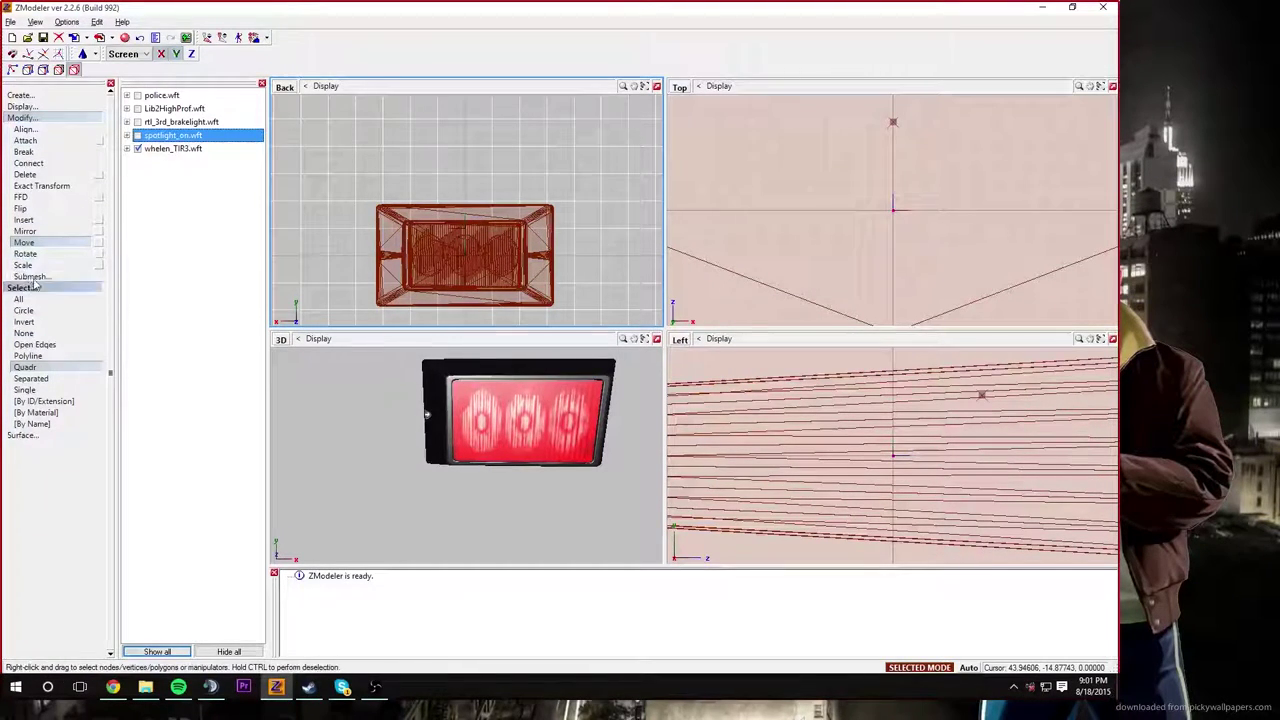
pyautogui.click(40, 266)
pyautogui.moveTo(443, 220); pyautogui.dragTo(438, 224)
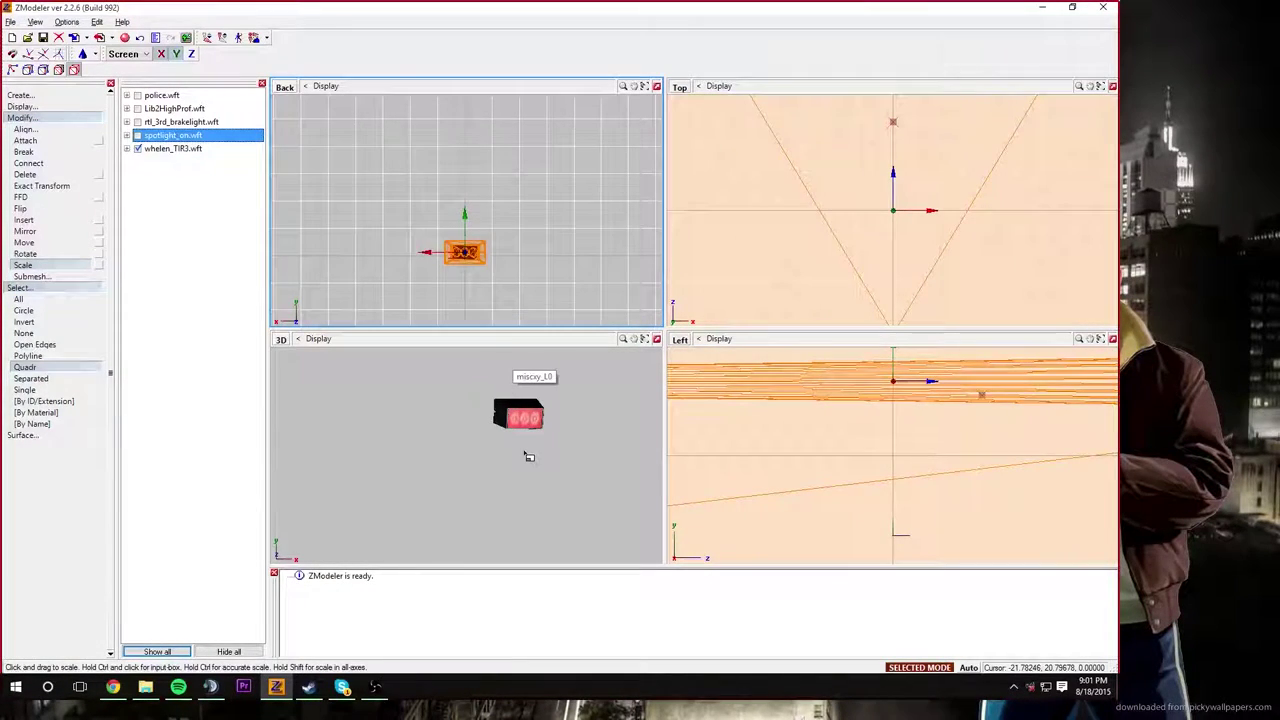
pyautogui.click(528, 420)
pyautogui.scroll(2, 524, 419)
pyautogui.scroll(5, 527, 422)
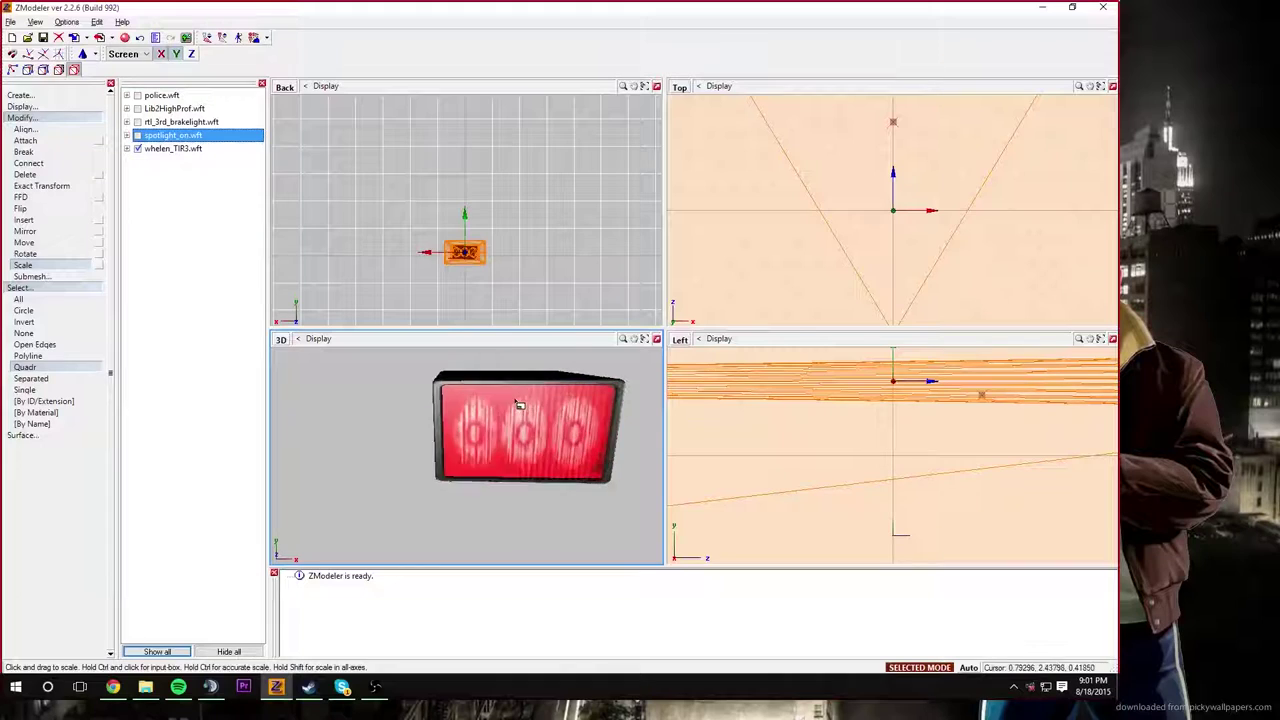
# Step: Show the police.wft car again and try scaling the light down further
pyautogui.click(138, 95)
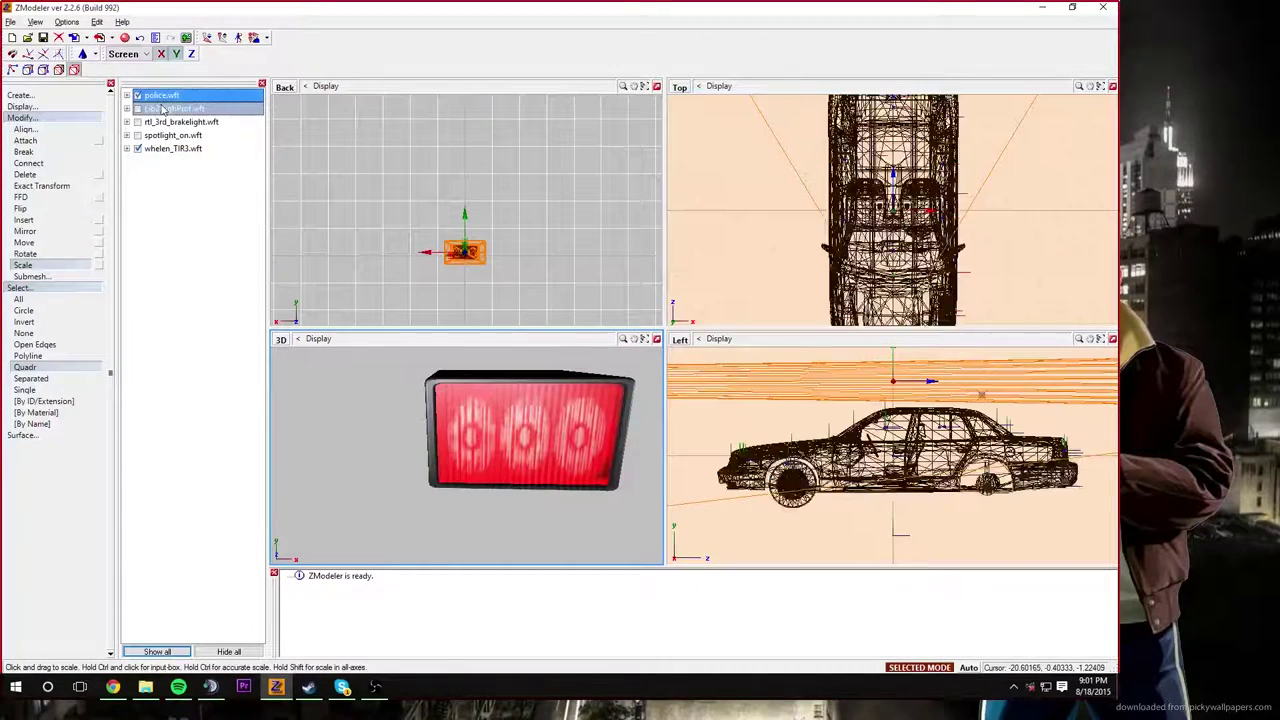
pyautogui.click(482, 258)
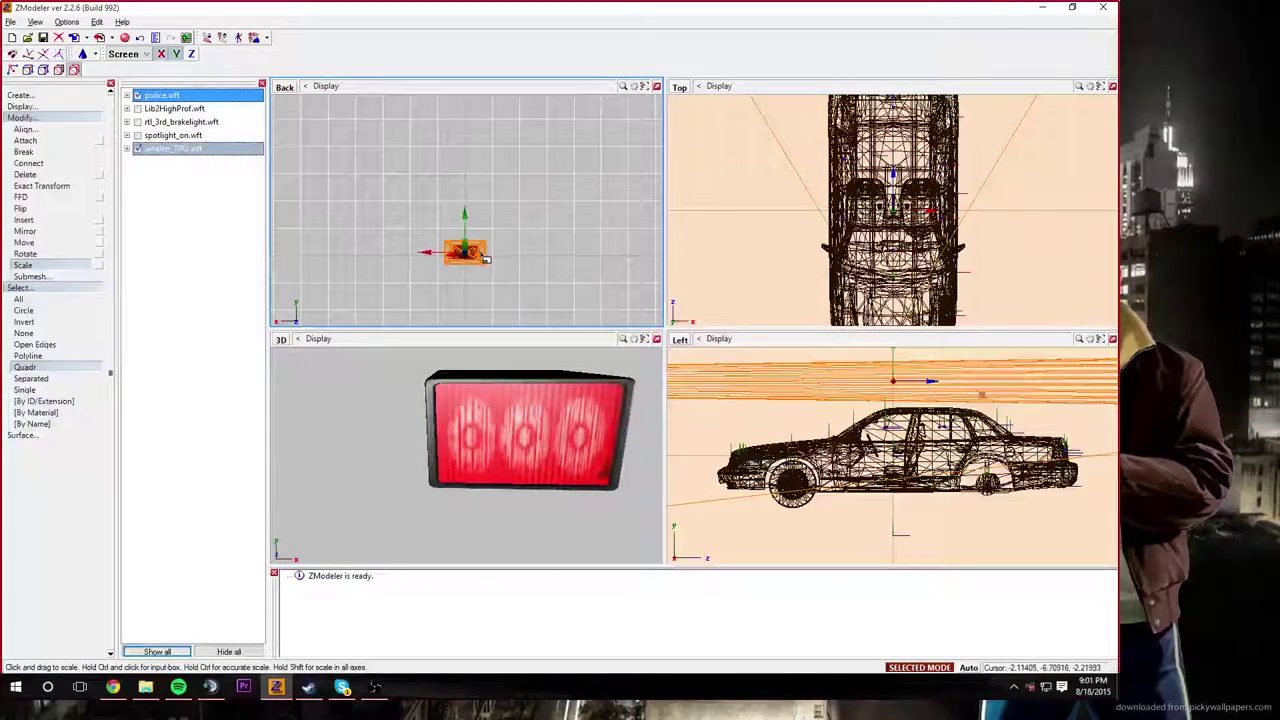
pyautogui.moveTo(484, 256); pyautogui.dragTo(496, 277)
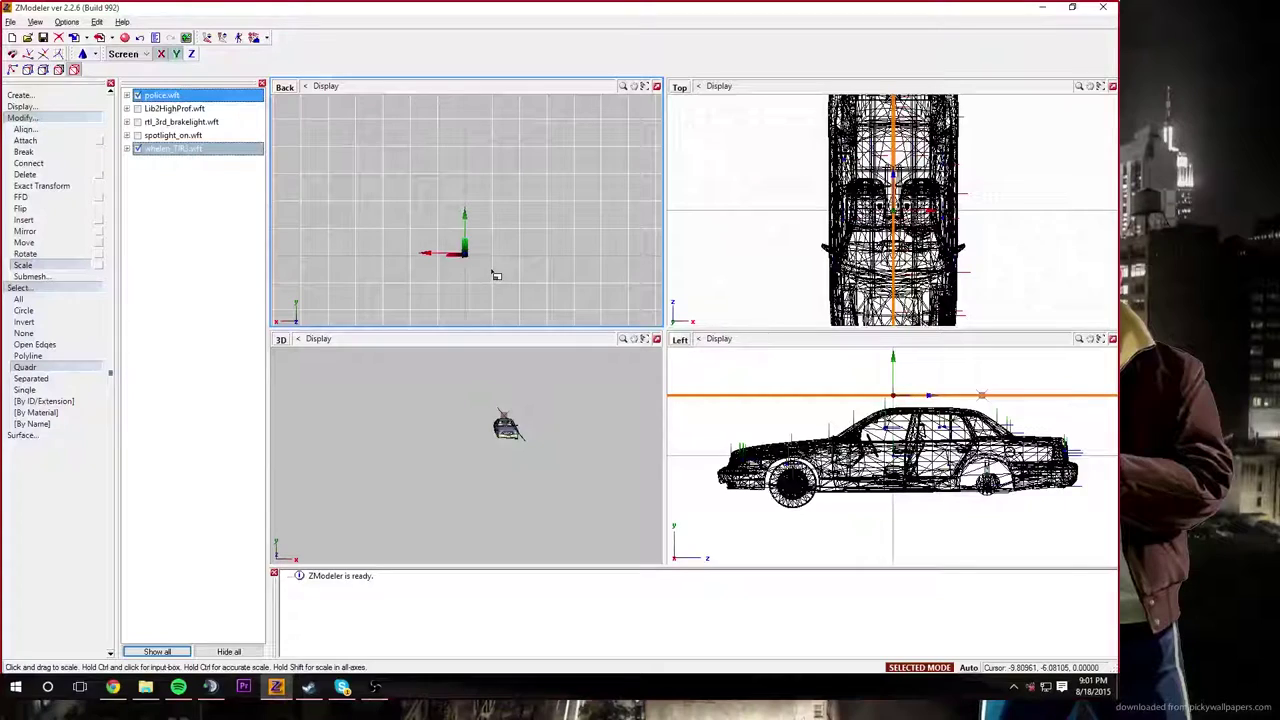
# Step: Delete the whelen_TIR3.wft light from the scene
pyautogui.click(528, 445)
pyautogui.moveTo(531, 448); pyautogui.dragTo(394, 518, button='middle')
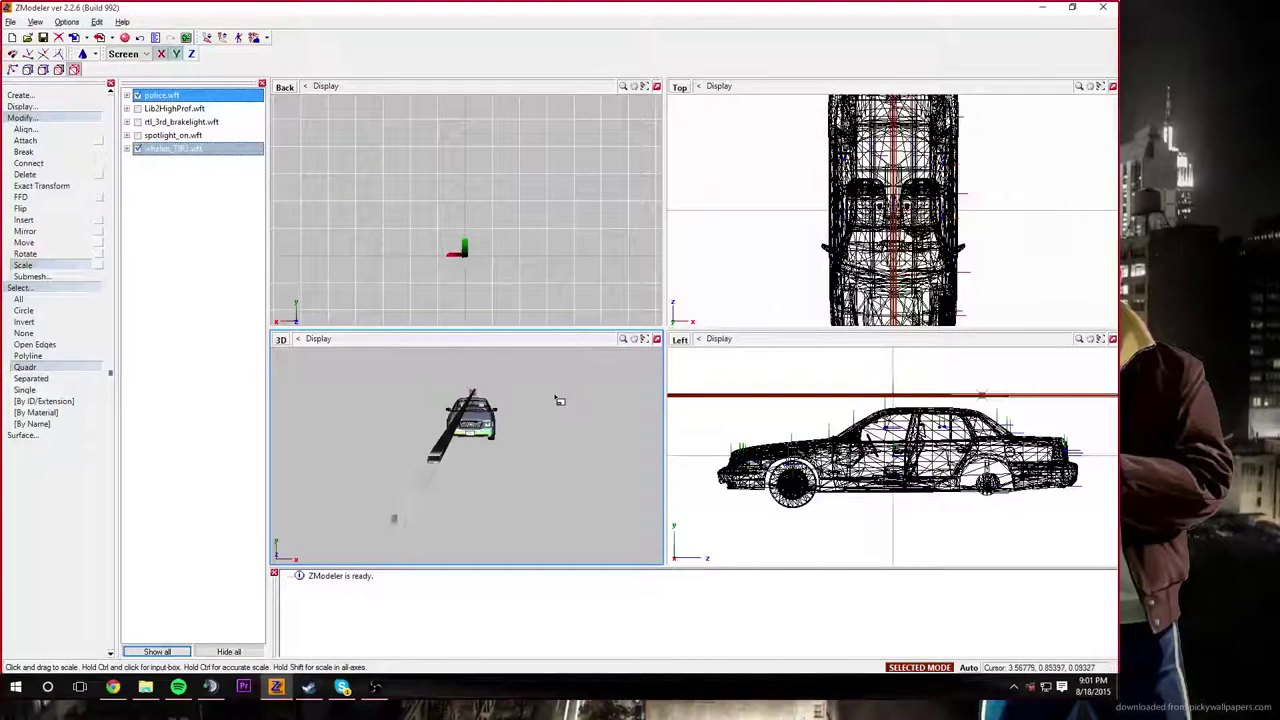
pyautogui.rightClick(156, 149)
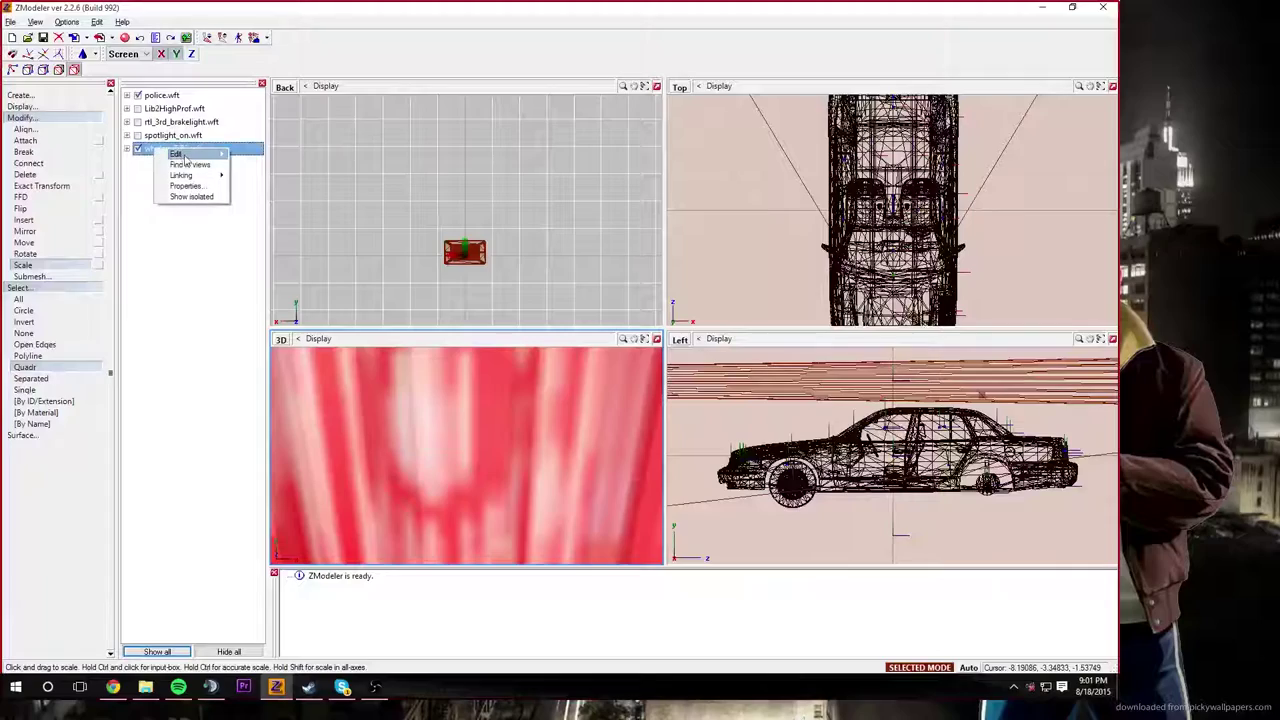
pyautogui.click(252, 153)
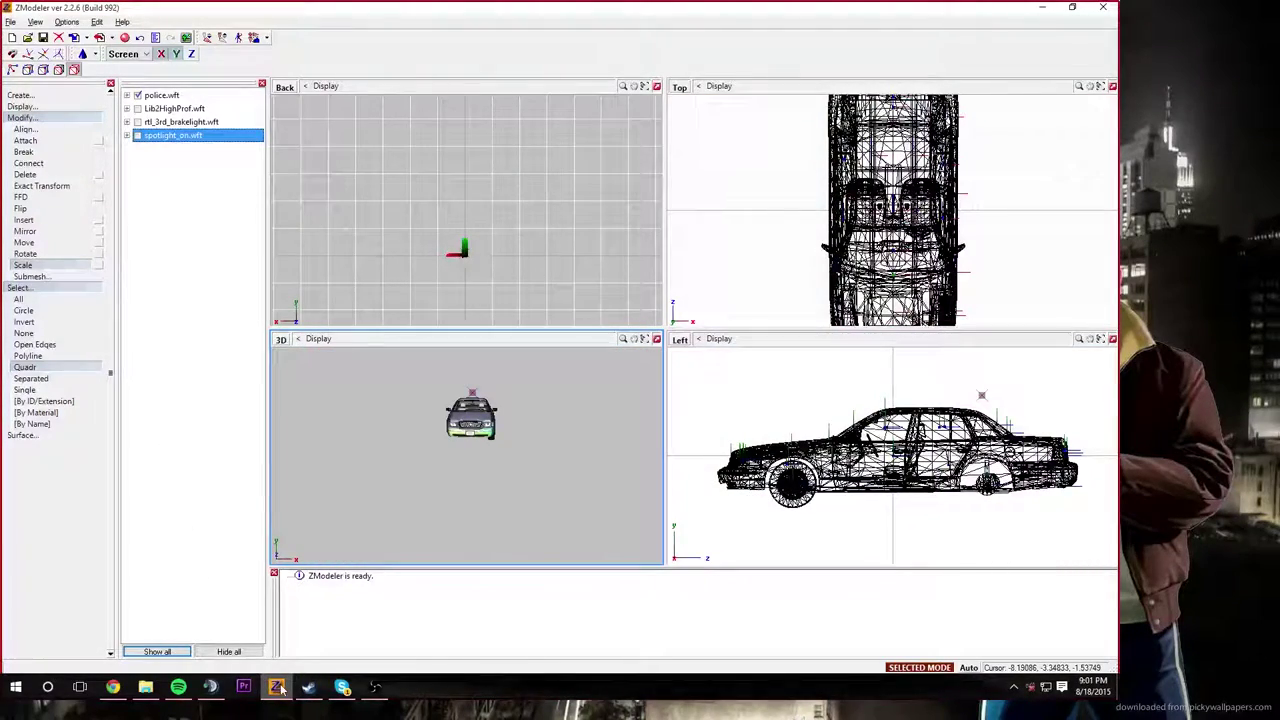
# Step: Extract the Soundoff Raptor archive to a folder on the desktop, then switch back to ZModeler
pyautogui.click(277, 687)
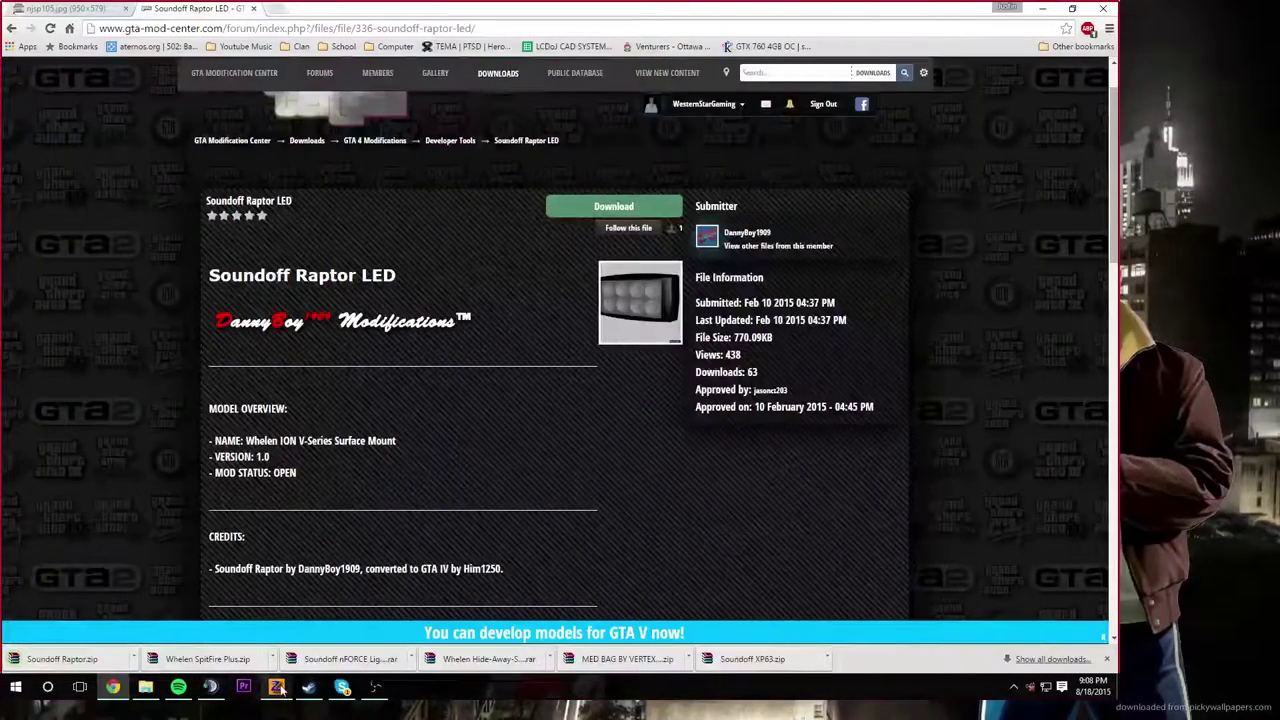
pyautogui.click(279, 687)
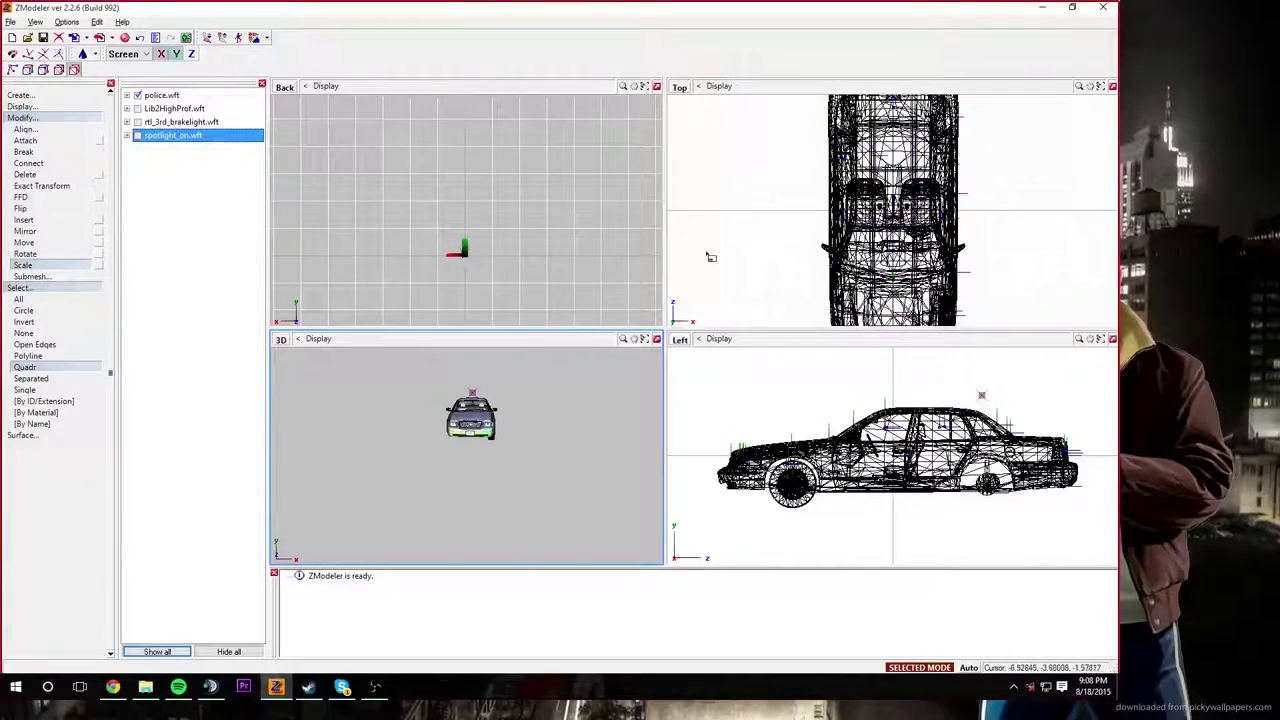
pyautogui.click(1042, 7)
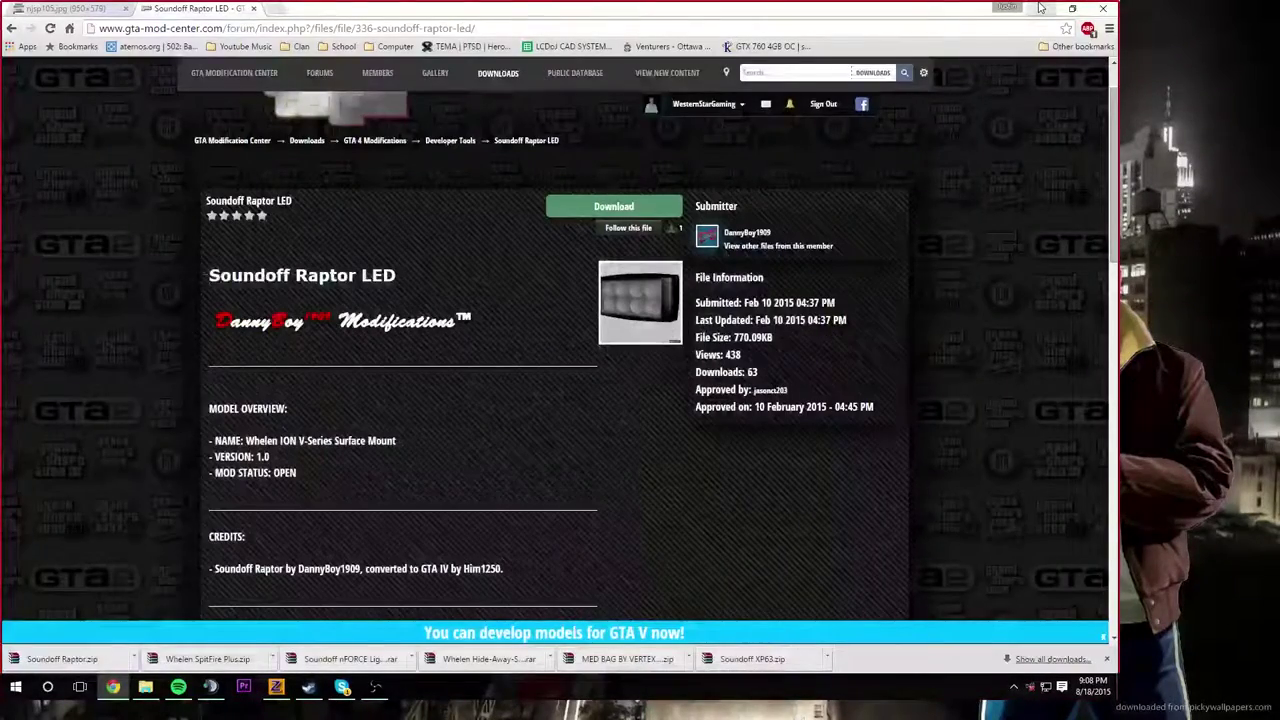
pyautogui.click(1042, 8)
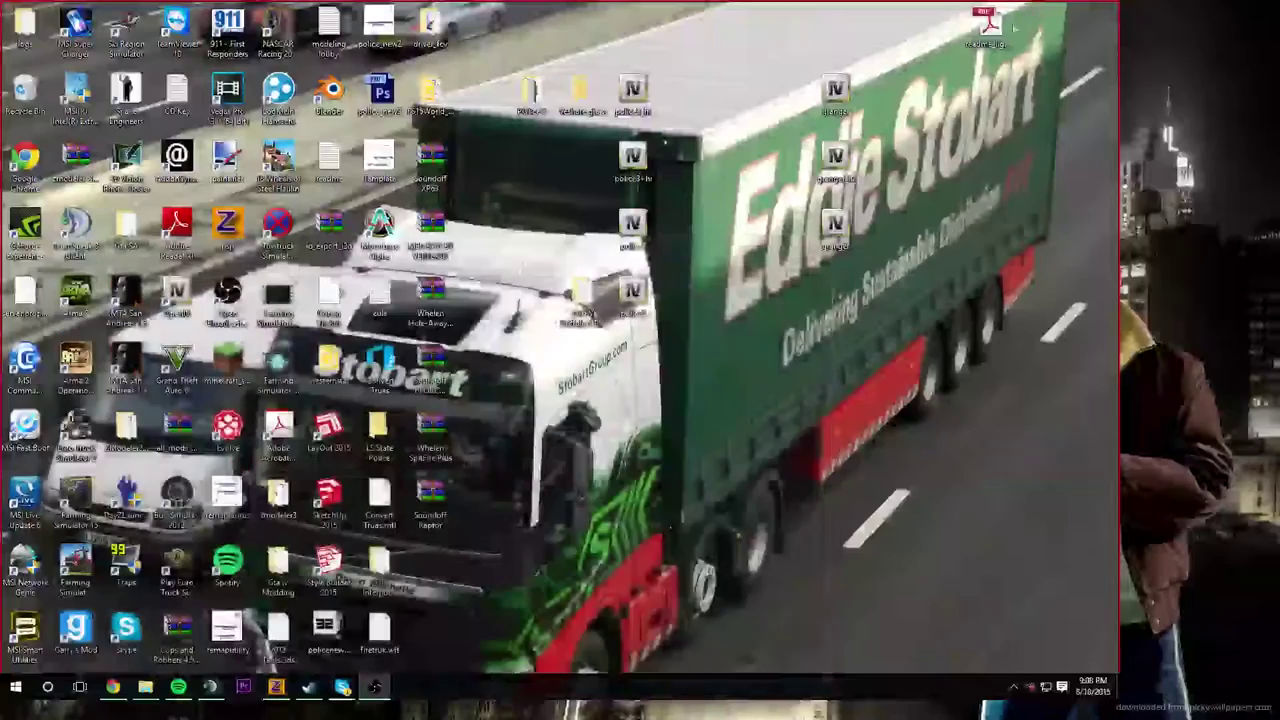
pyautogui.doubleClick(440, 505)
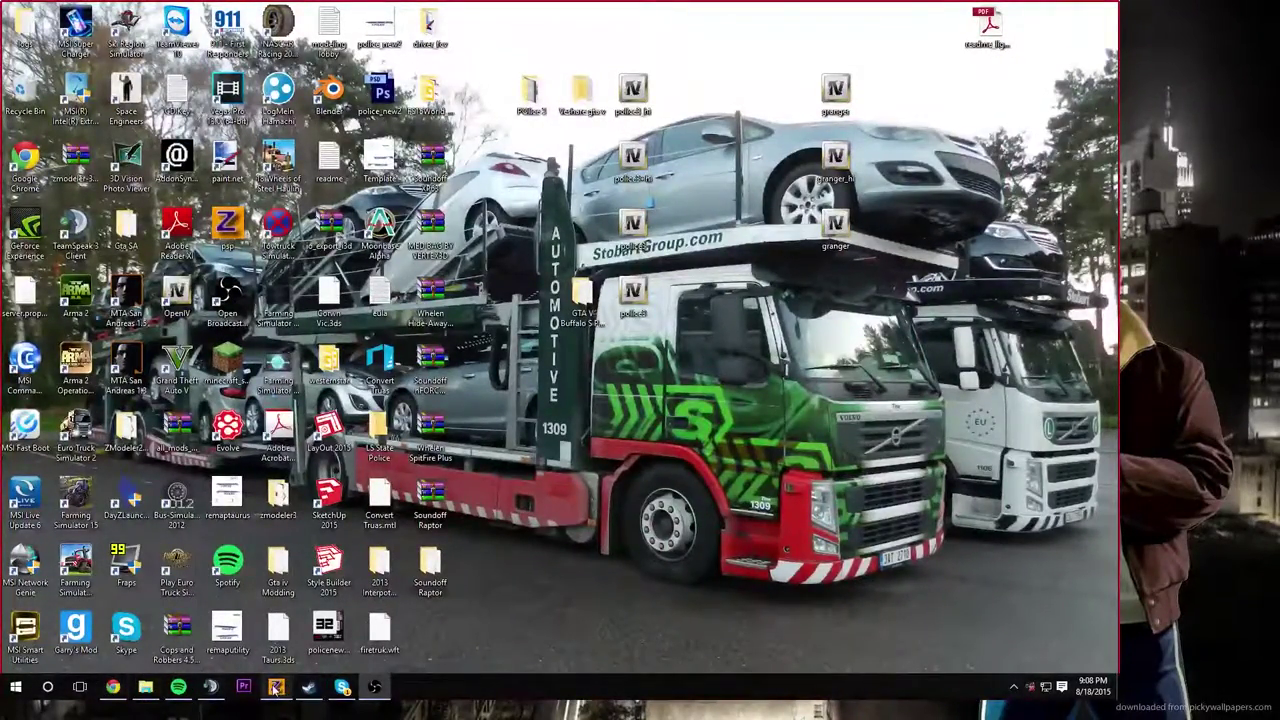
pyautogui.click(275, 688)
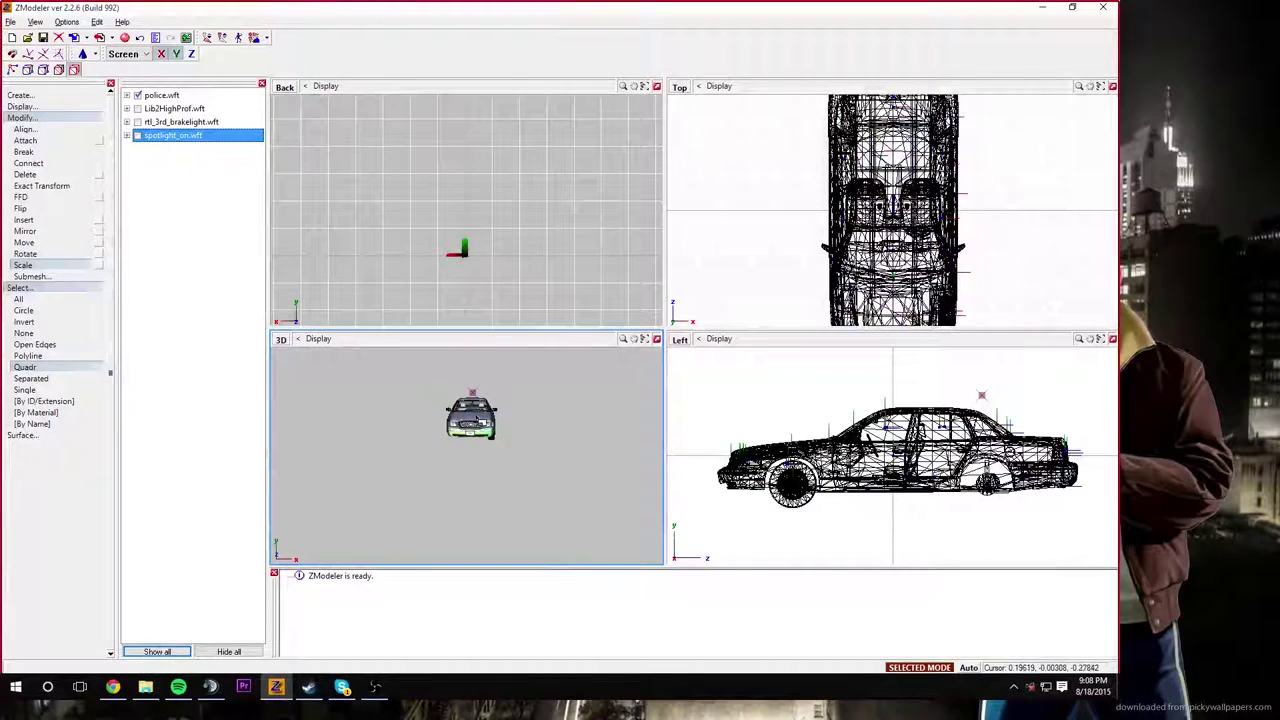
# Step: Start adding textures in the Textures Browser and go to the Textures folder inside Soundoff Raptor on the desktop
pyautogui.scroll(3, 477, 417)
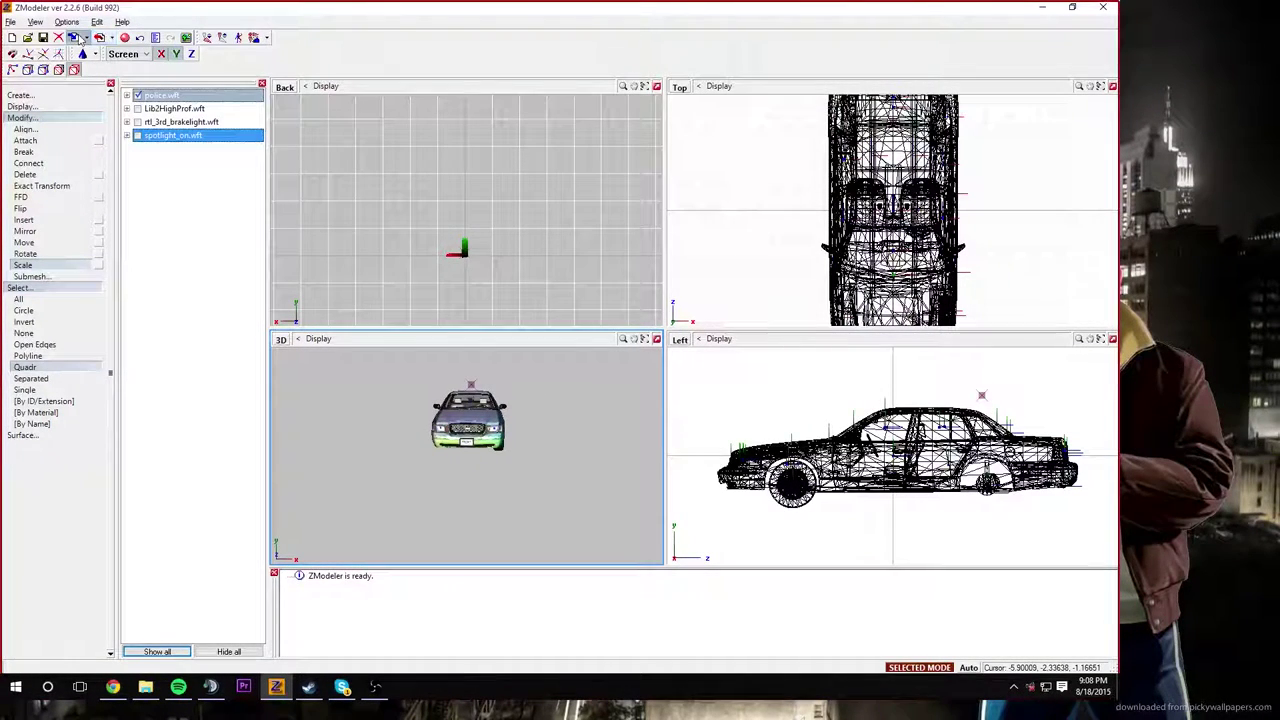
pyautogui.click(185, 37)
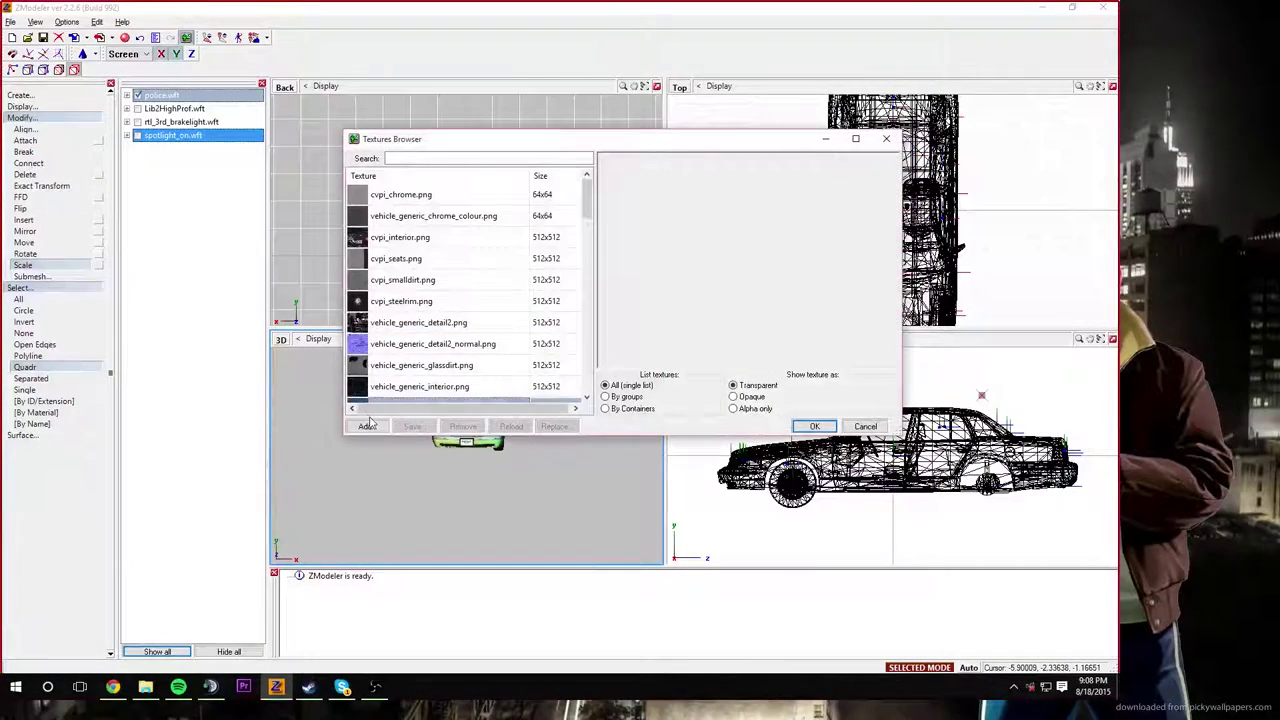
pyautogui.click(365, 426)
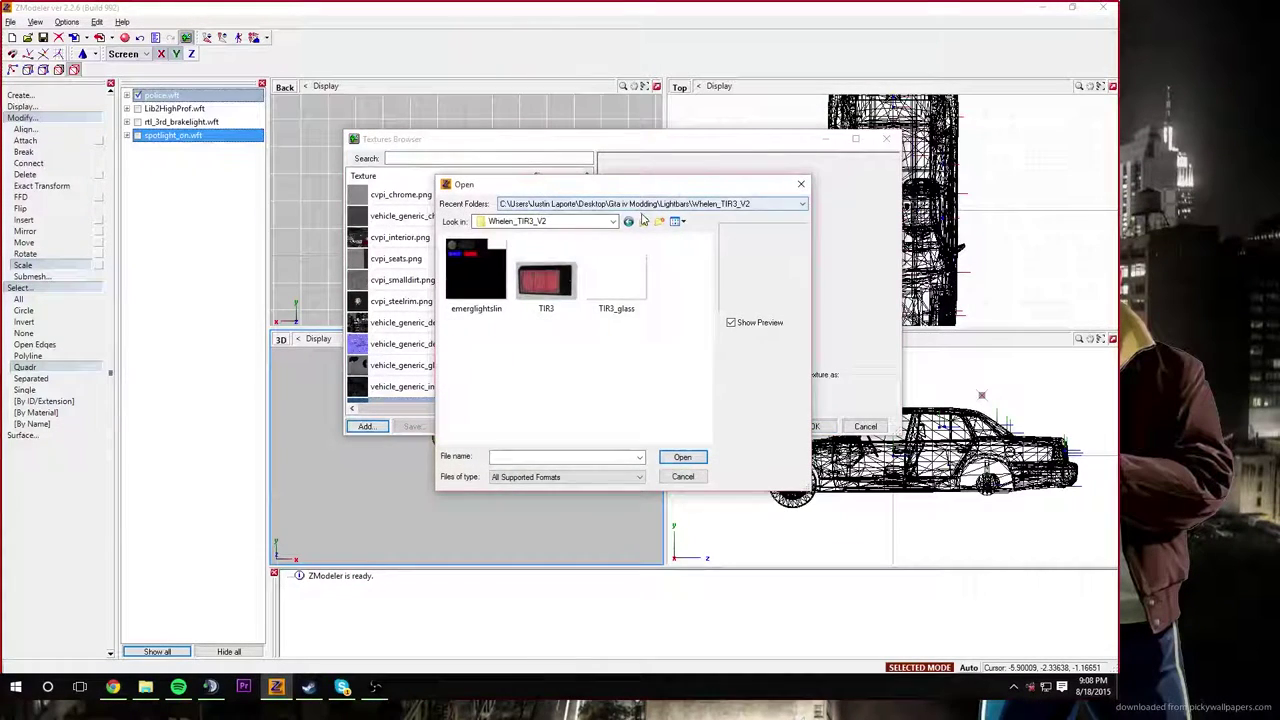
pyautogui.click(644, 221)
pyautogui.click(644, 221)
pyautogui.click(644, 221)
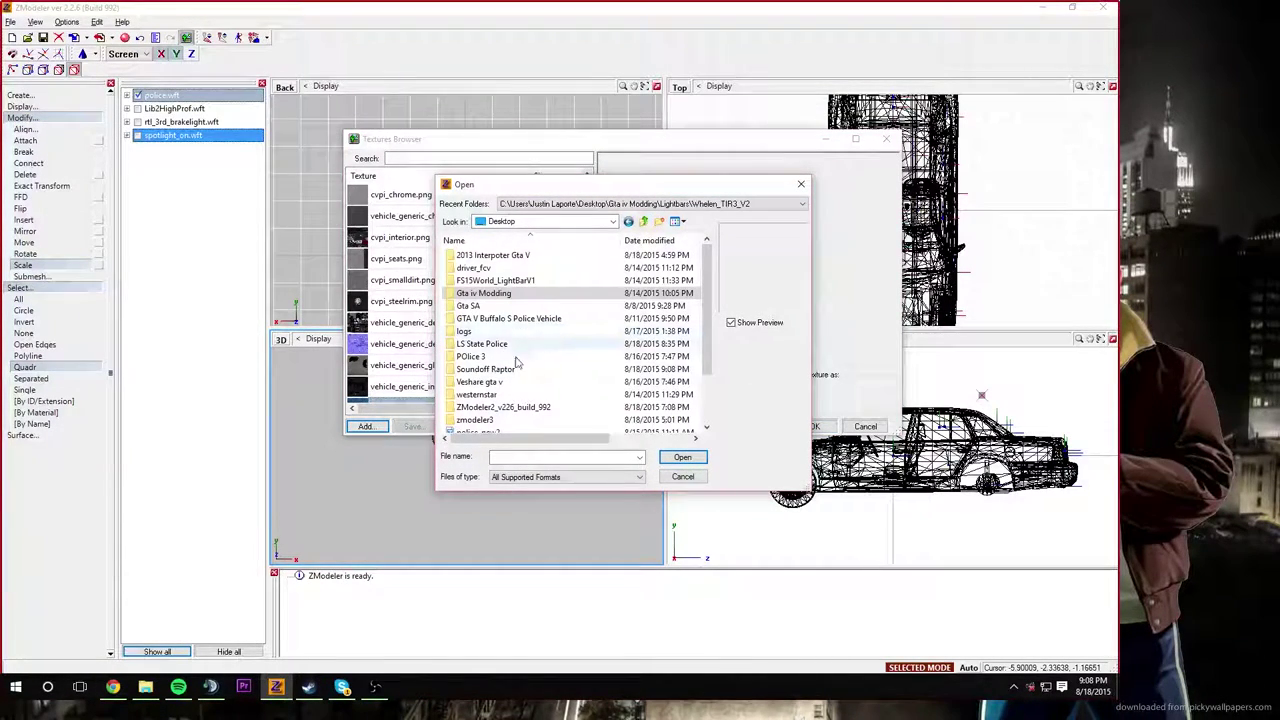
pyautogui.doubleClick(485, 369)
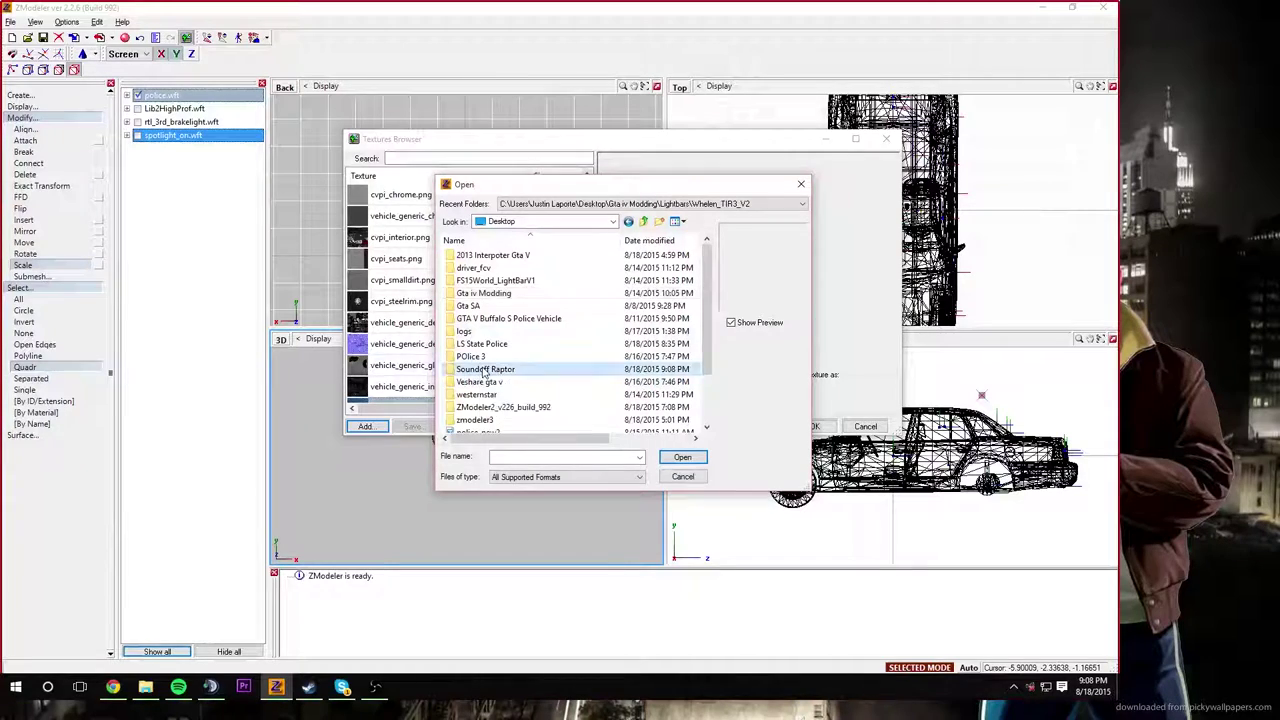
pyautogui.doubleClick(476, 257)
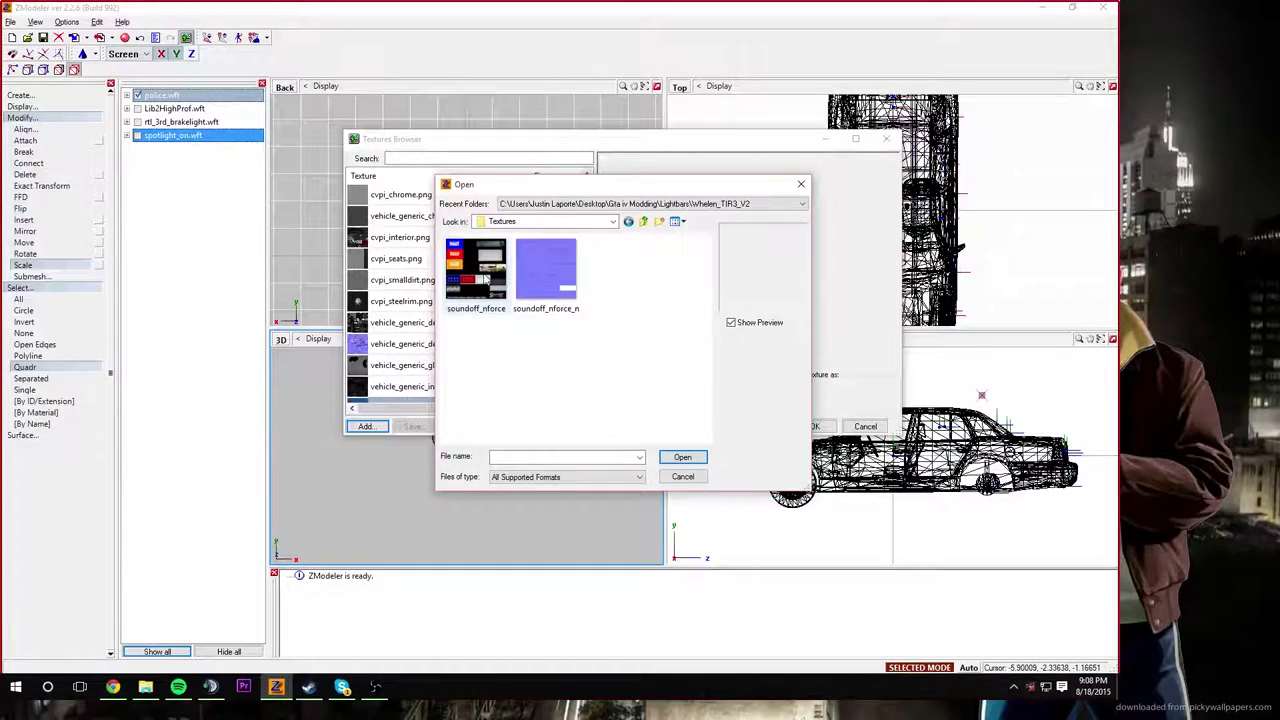
# Step: Add the soundoff_nforce and soundoff_nforce_n textures together and accept the texture list
pyautogui.click(482, 276)
pyautogui.press('super')
pyautogui.keyDown('ctrl'); pyautogui.click(530, 287); pyautogui.keyUp('ctrl')
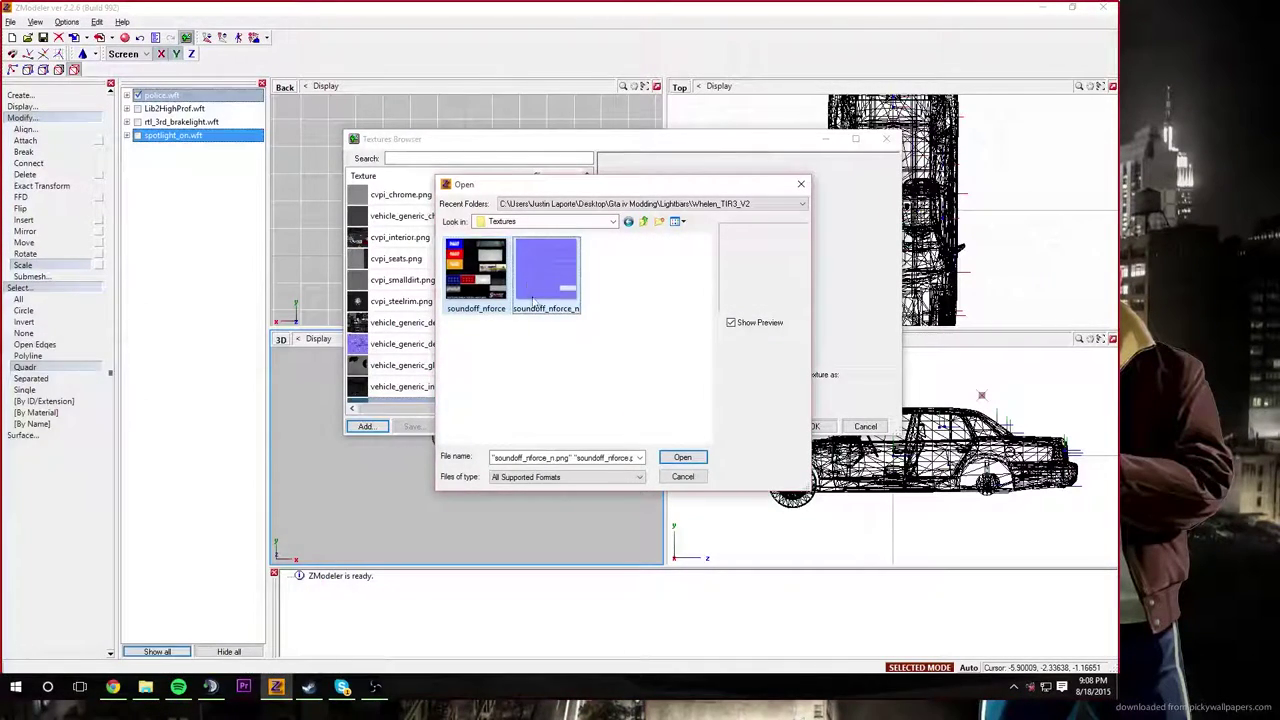
pyautogui.click(681, 459)
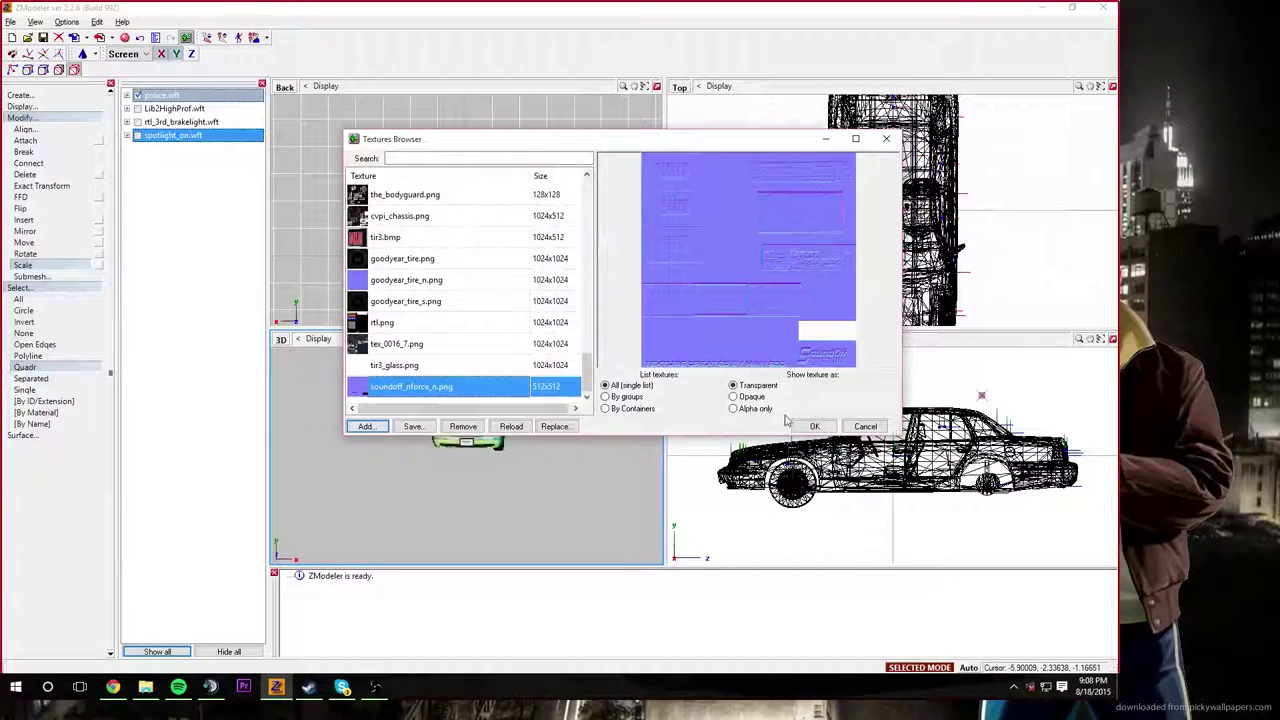
pyautogui.click(815, 426)
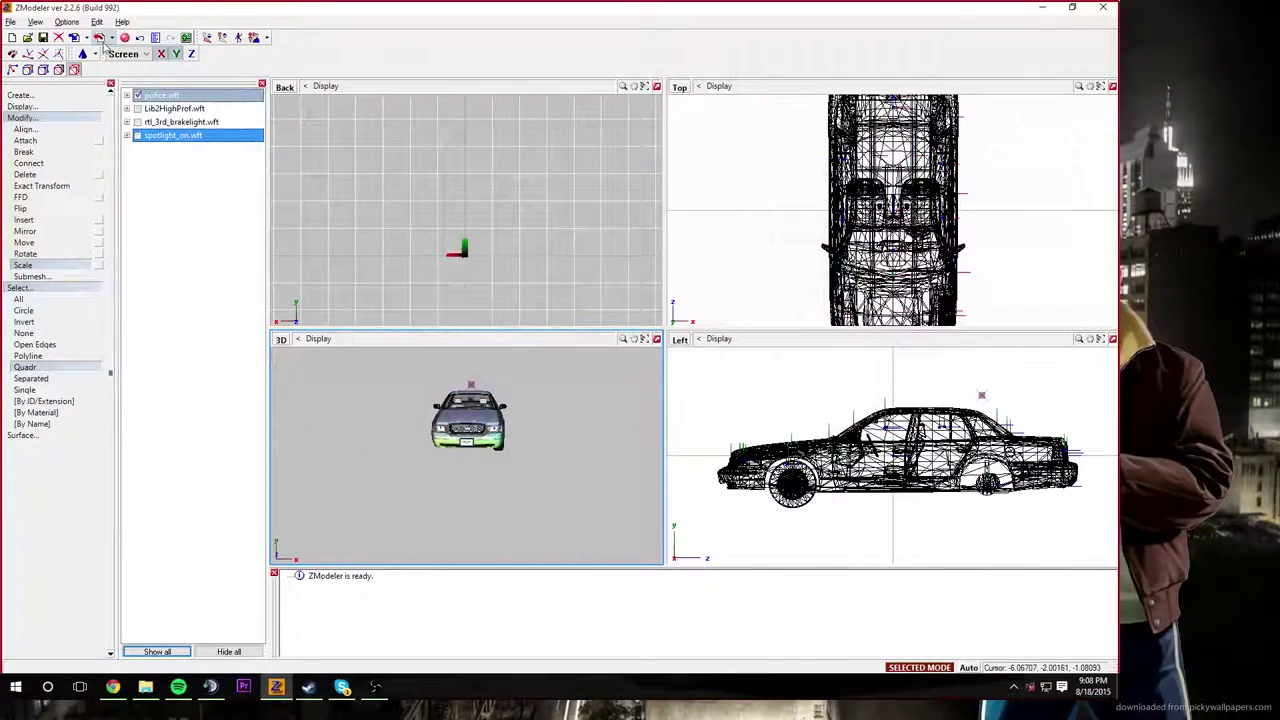
# Step: Start importing a model and browse from the Whelen_TIR3_V2 folder to the desktop folders
pyautogui.scroll(3, 463, 515)
pyautogui.scroll(-2, 463, 502)
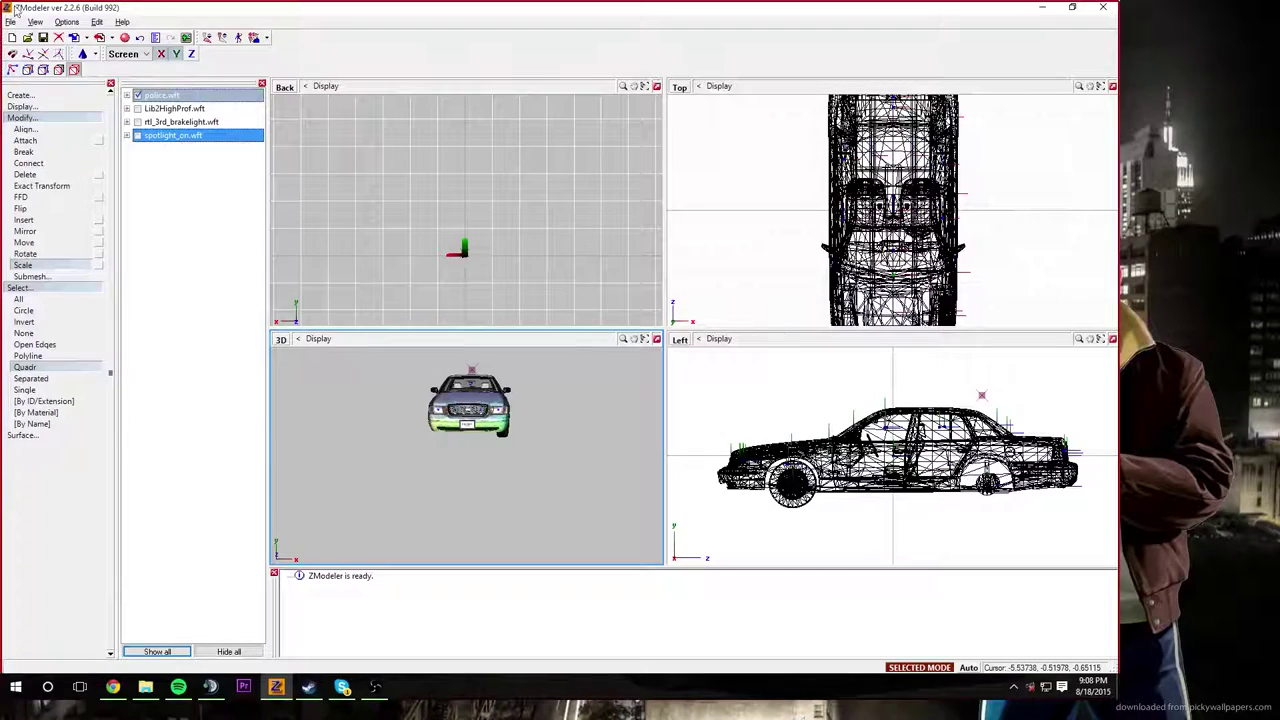
pyautogui.click(73, 37)
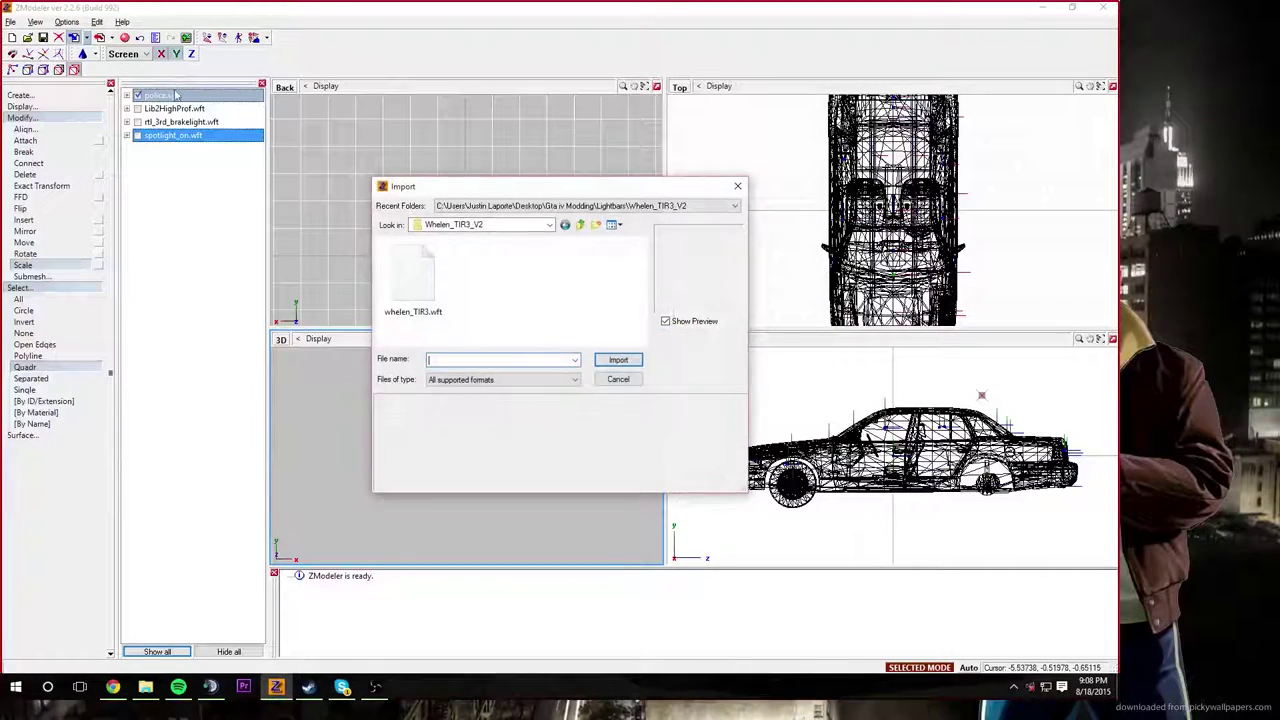
pyautogui.click(580, 225)
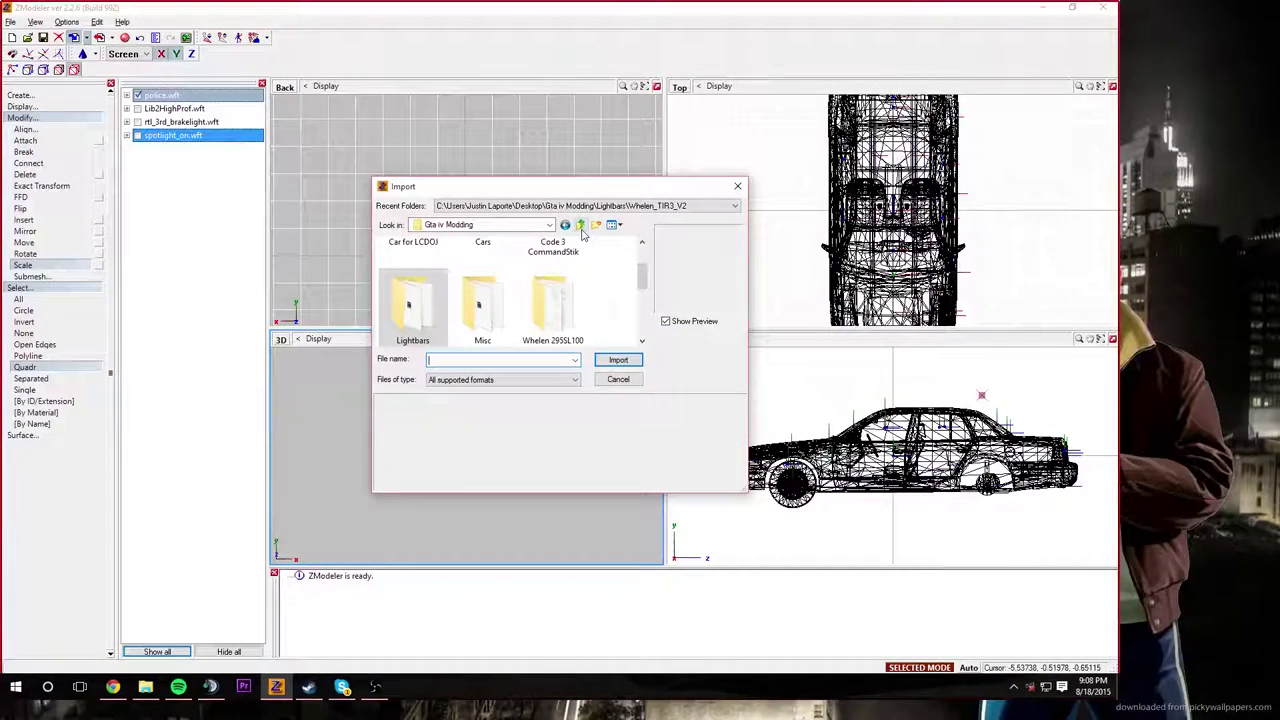
pyautogui.click(581, 225)
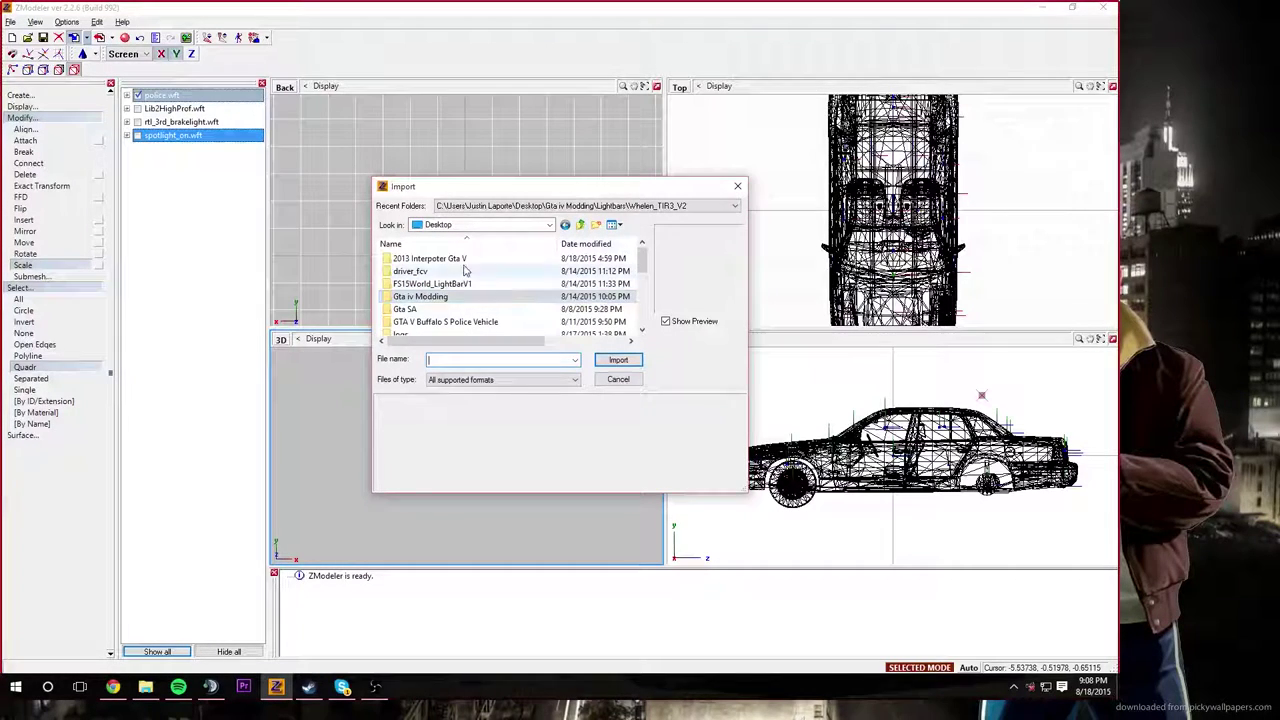
pyautogui.doubleClick(450, 296)
pyautogui.scroll(-1, 491, 284)
pyautogui.scroll(1, 491, 284)
pyautogui.click(580, 225)
pyautogui.scroll(-5, 525, 272)
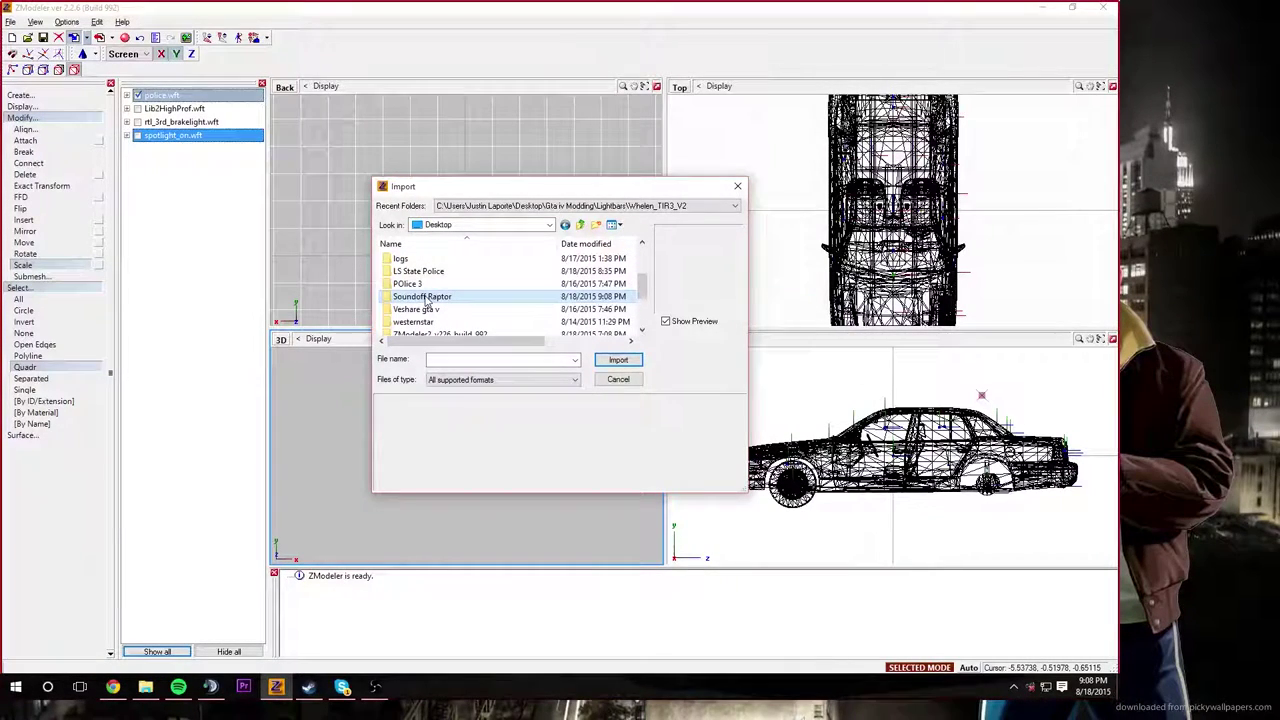
# Step: Import Raptor.wft from the Soundoff Raptor folder on the desktop
pyautogui.doubleClick(428, 297)
pyautogui.click(433, 272)
pyautogui.doubleClick(433, 272)
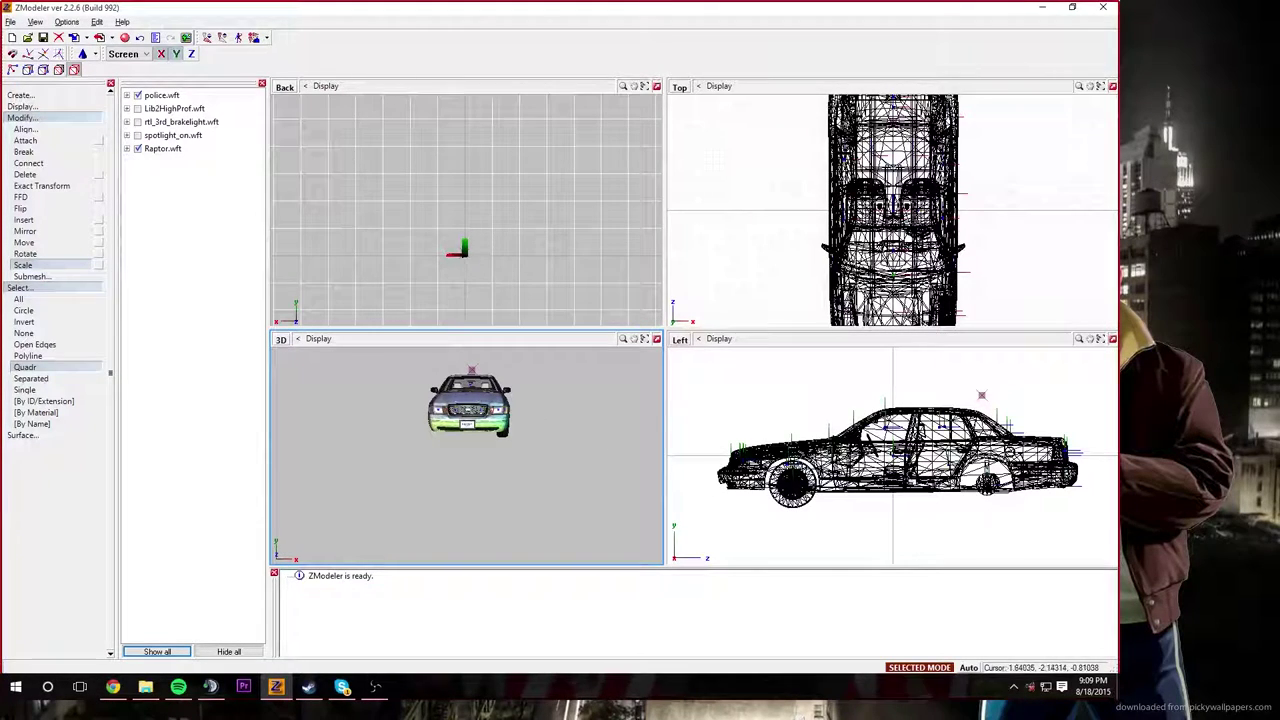
# Step: Hide police.wft and move the Raptor light from the origin toward the front of the car in the Left view
pyautogui.click(138, 95)
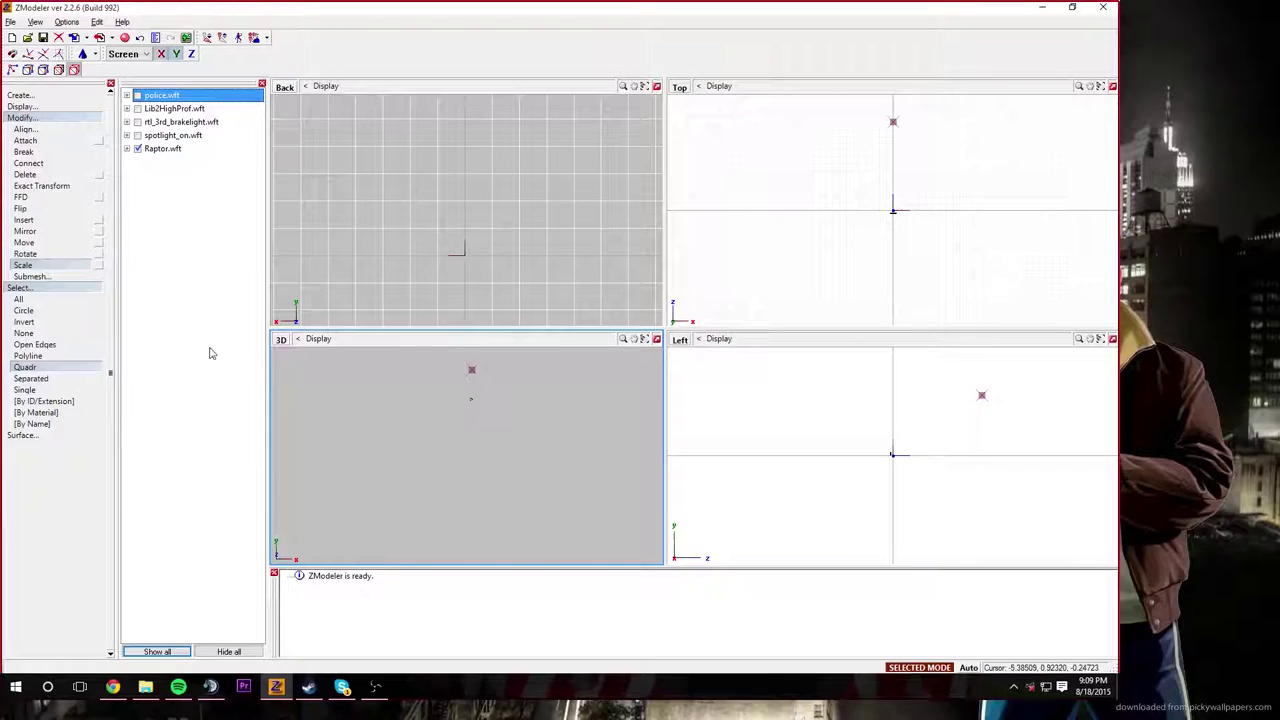
pyautogui.click(22, 264)
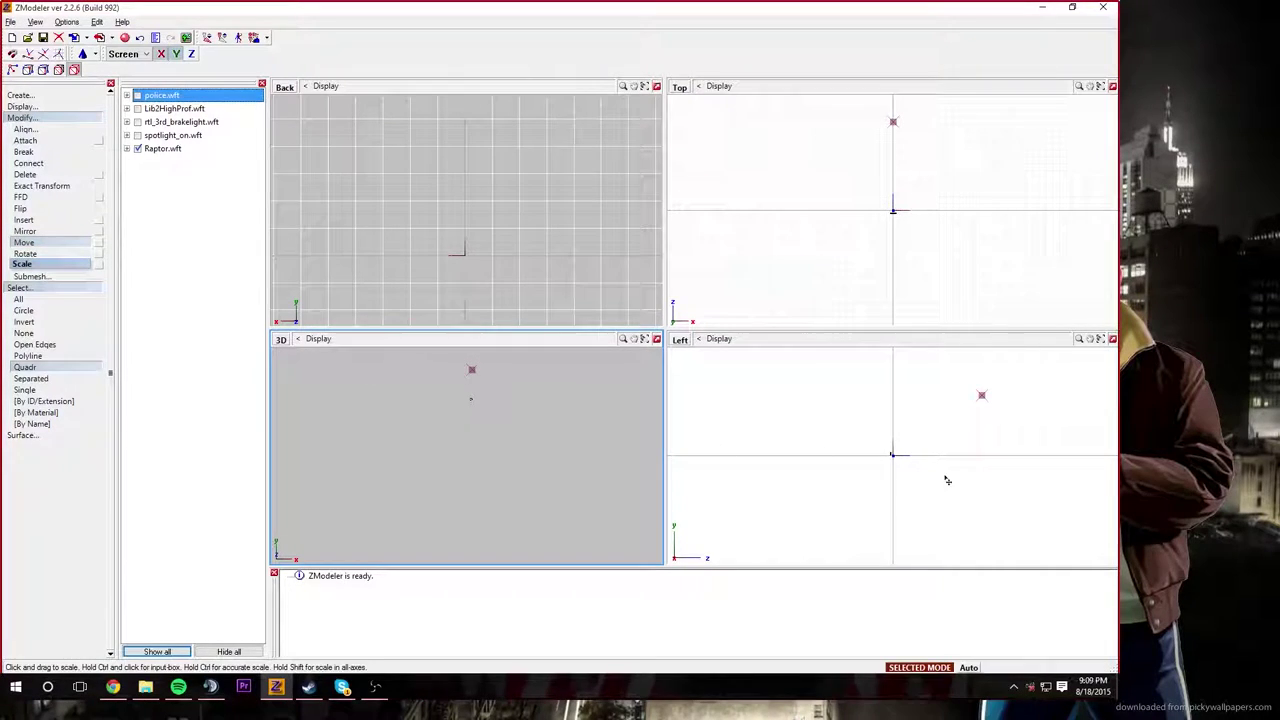
pyautogui.click(895, 461)
pyautogui.moveTo(895, 461); pyautogui.dragTo(741, 447)
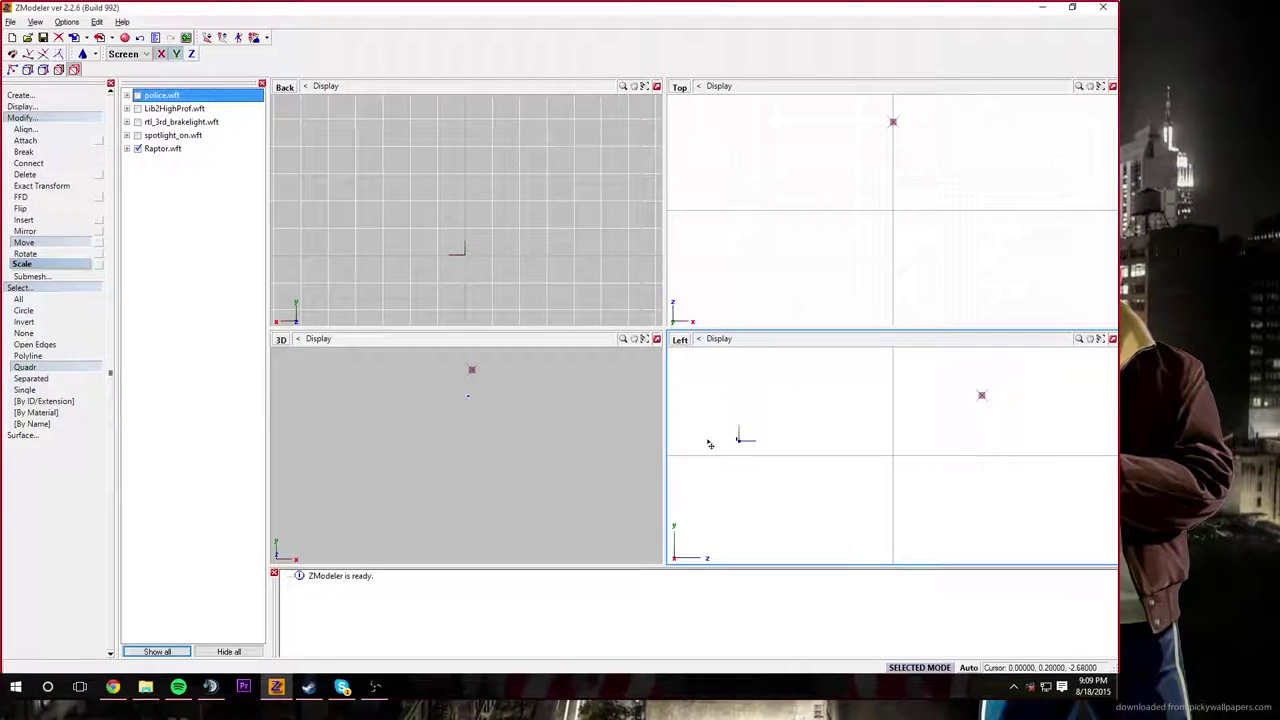
# Step: Move the Raptor light farther forward, ahead of the front bumper, and show police.wft again
pyautogui.click(479, 401)
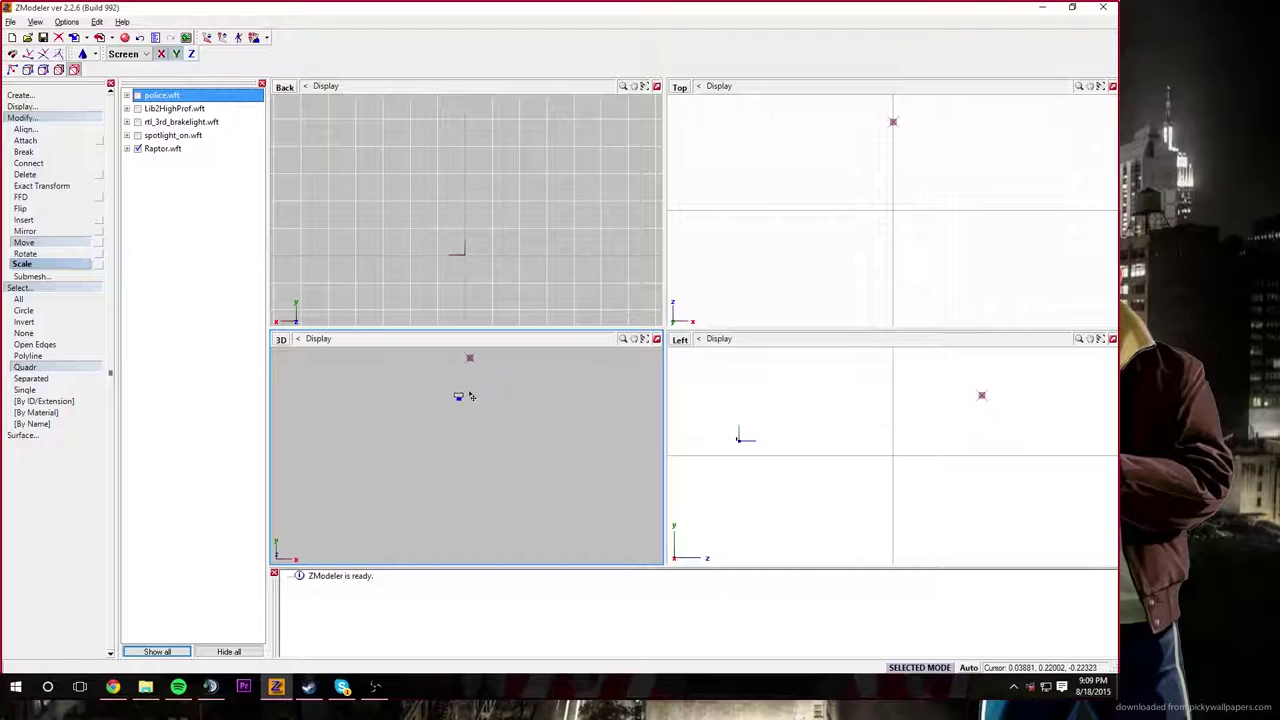
pyautogui.scroll(2, 467, 400)
pyautogui.scroll(-3, 479, 411)
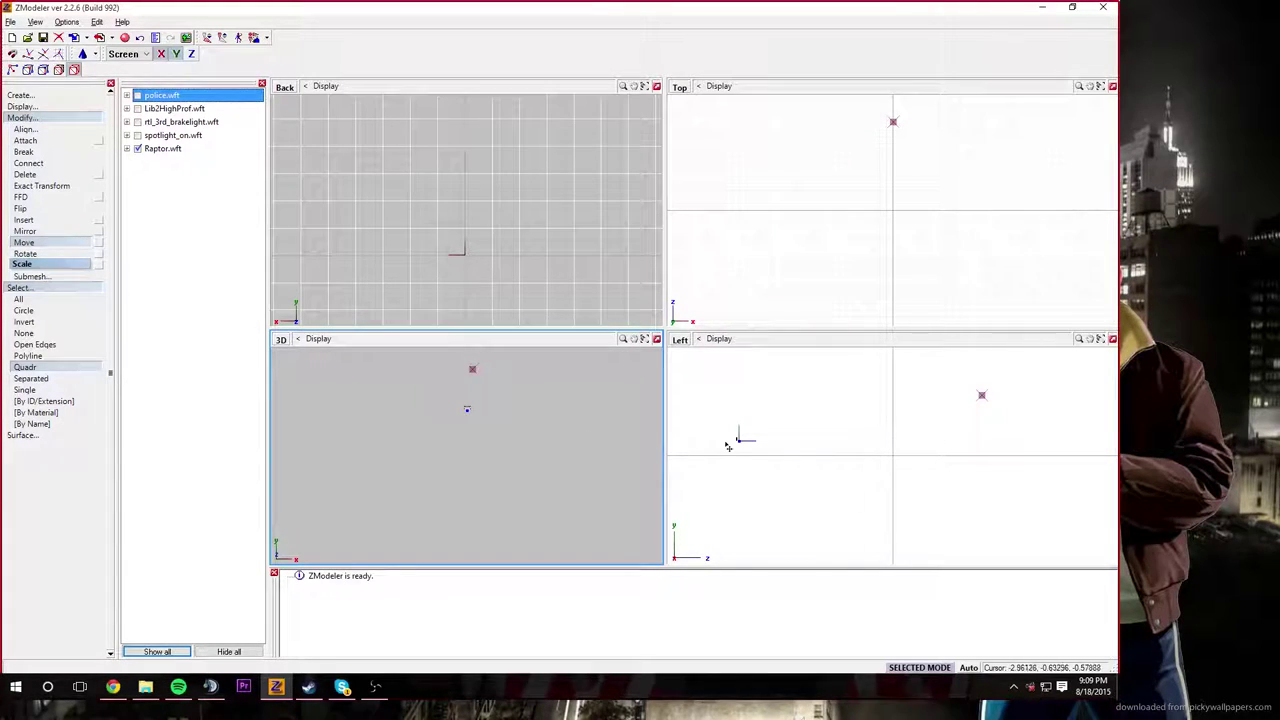
pyautogui.click(742, 446)
pyautogui.moveTo(742, 446); pyautogui.dragTo(697, 442)
pyautogui.click(137, 96)
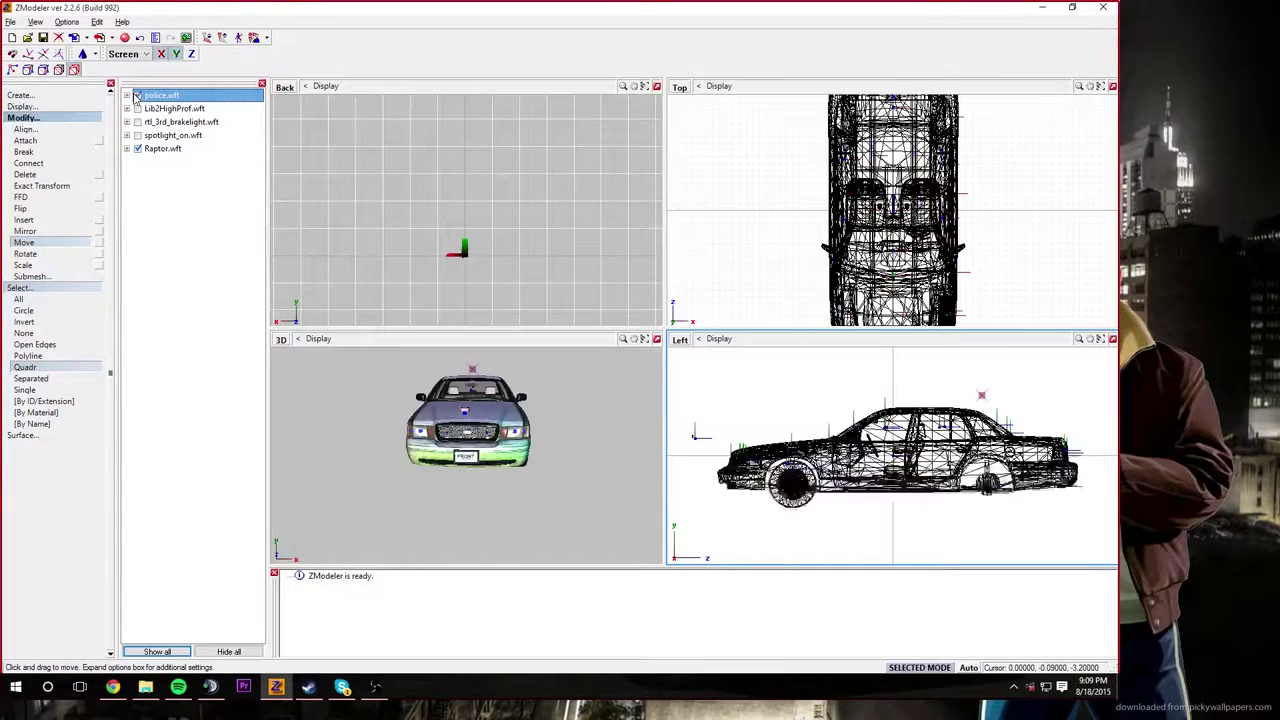
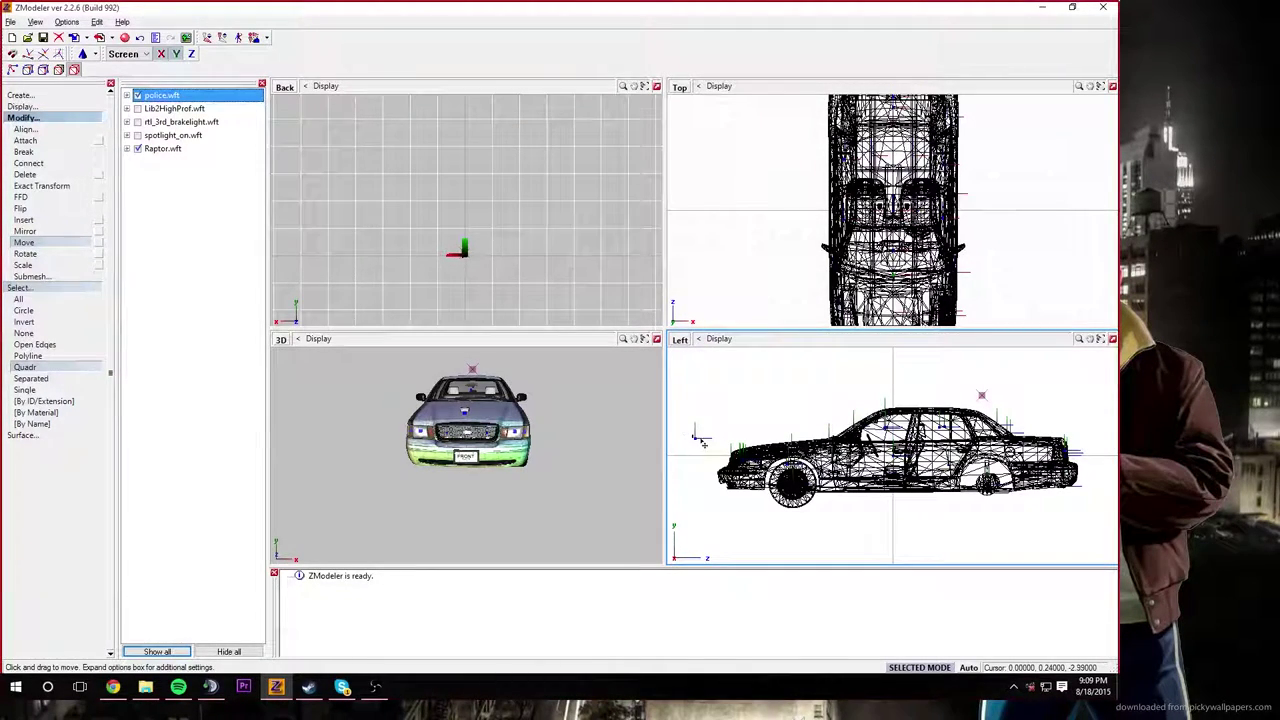
# Step: Move the Raptor light back and down into the middle of the front grille, and examine its fit in close-up front and 3D views
pyautogui.moveTo(708, 456); pyautogui.dragTo(713, 457)
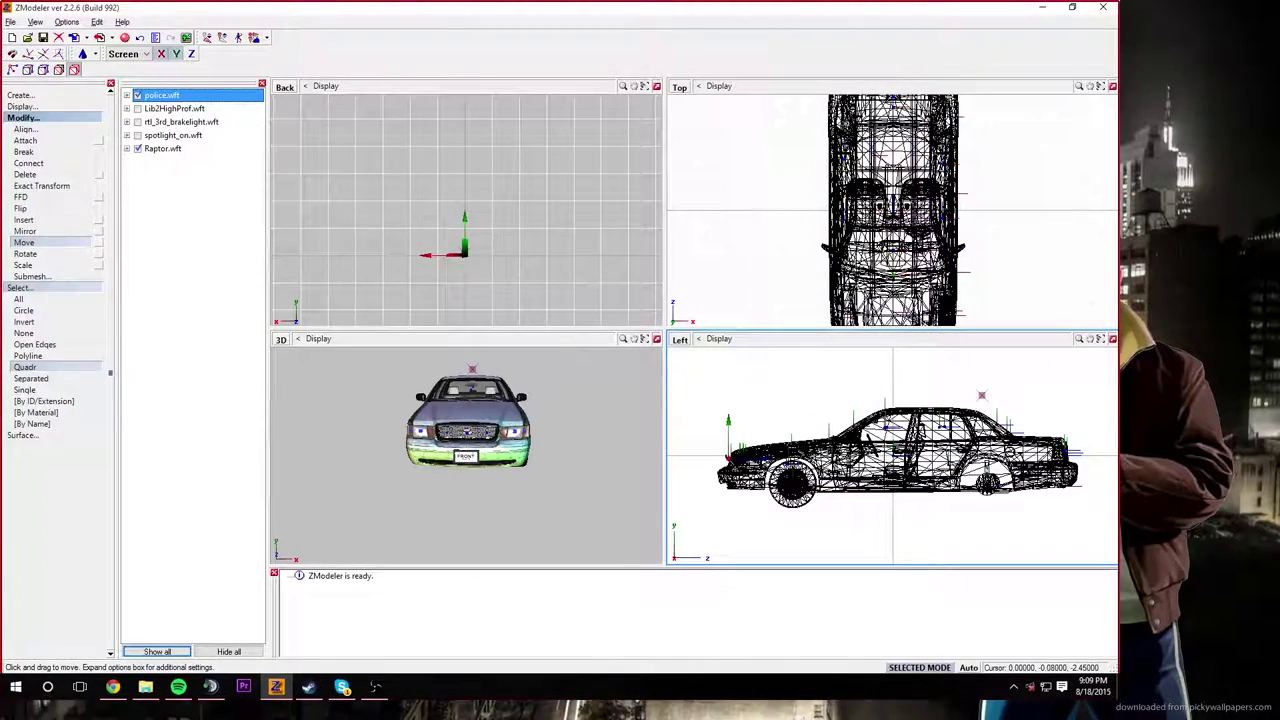
pyautogui.moveTo(729, 458); pyautogui.dragTo(732, 461)
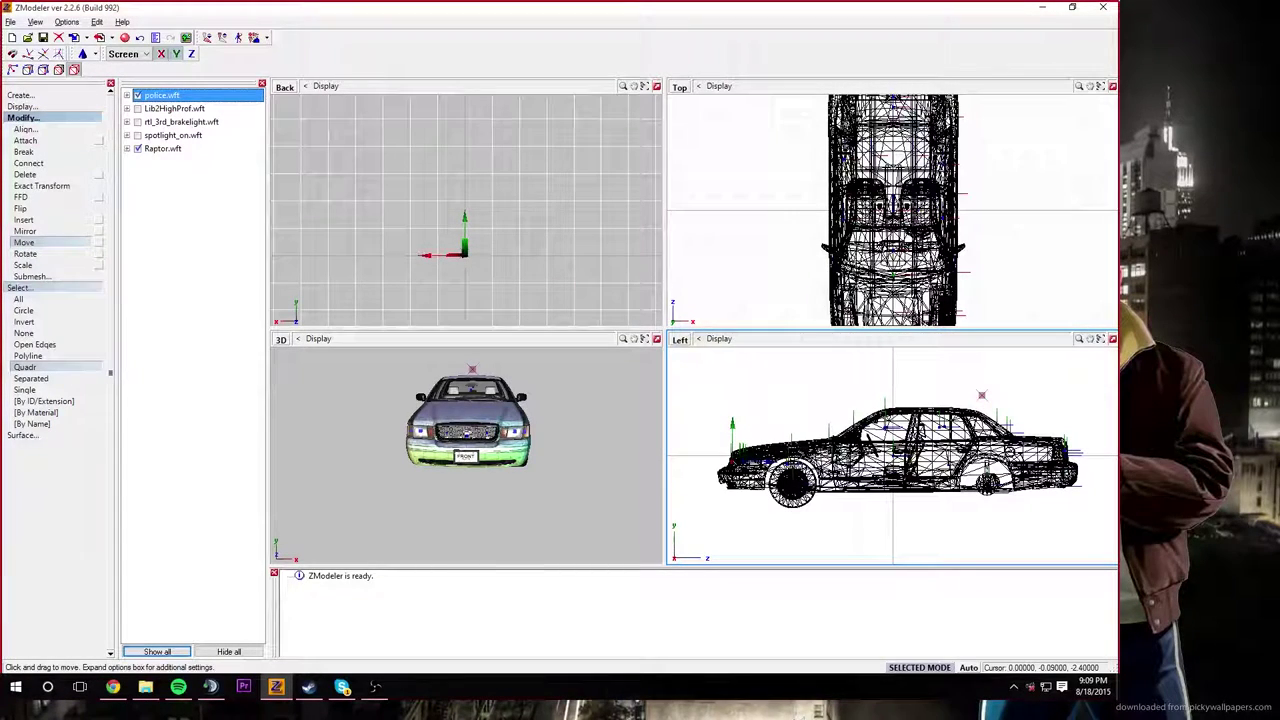
pyautogui.click(533, 427)
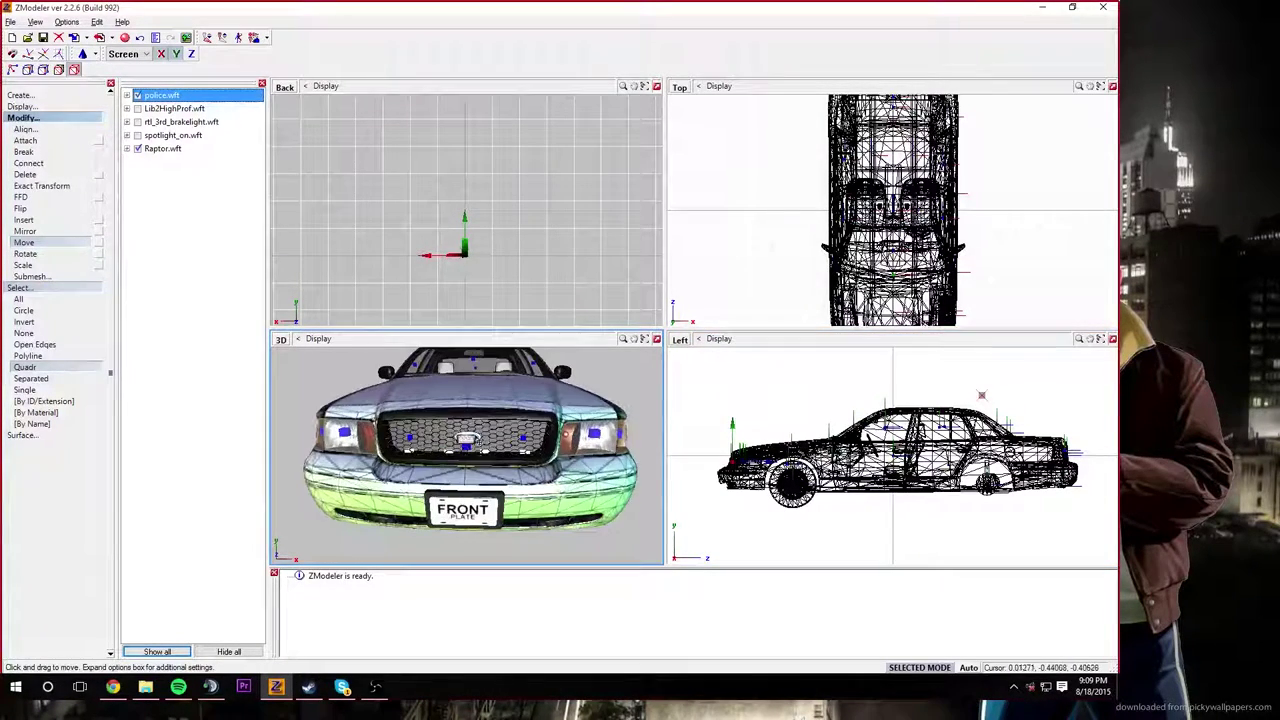
pyautogui.scroll(6, 484, 445)
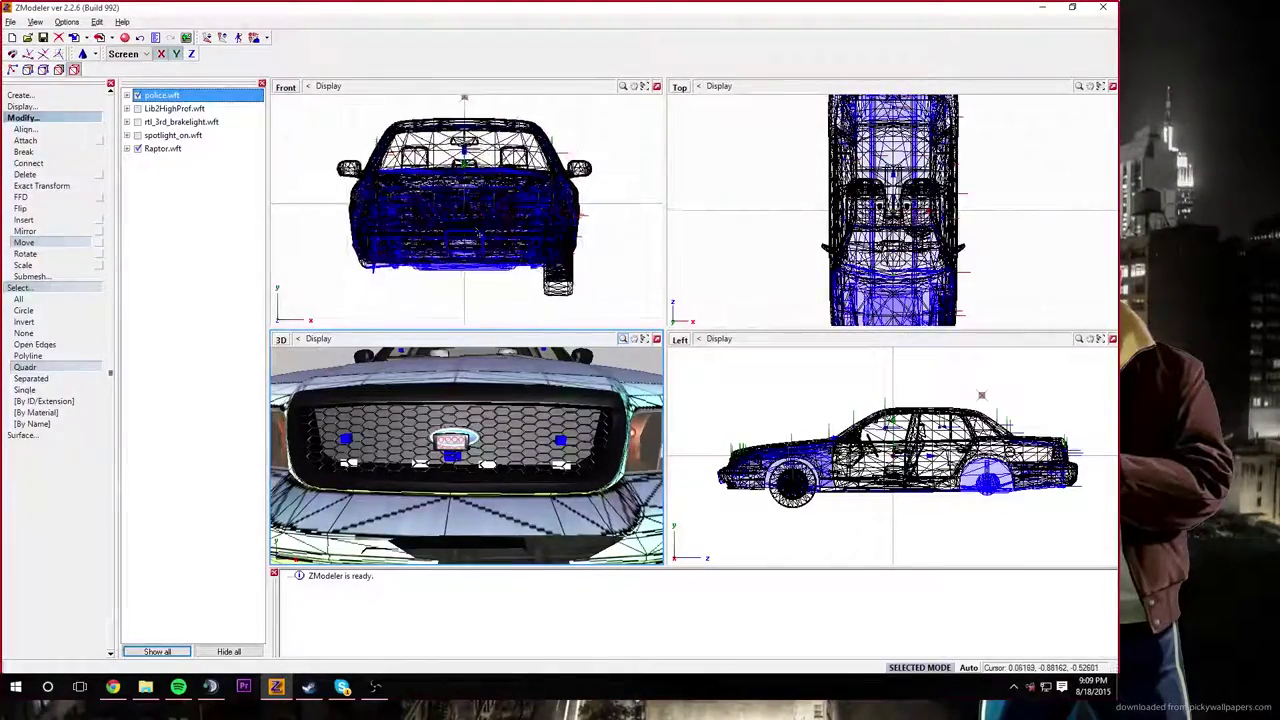
pyautogui.scroll(2, 465, 205)
pyautogui.scroll(2, 437, 228)
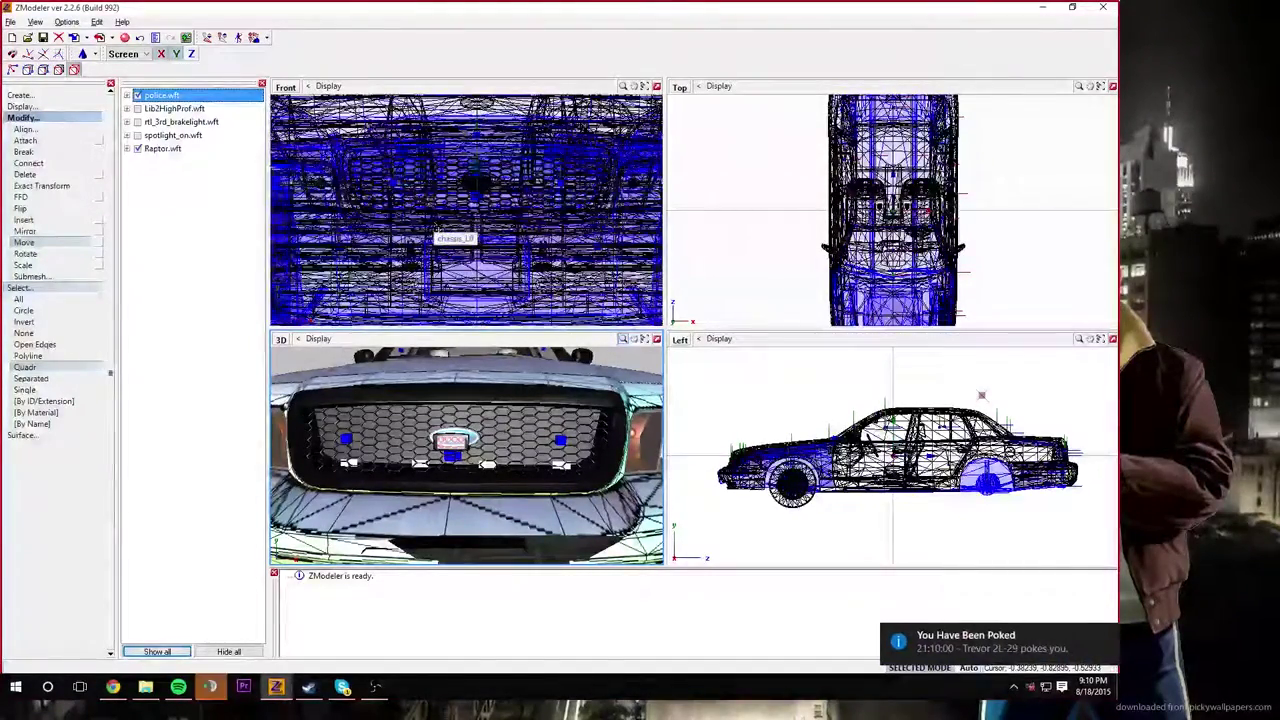
pyautogui.scroll(2, 437, 232)
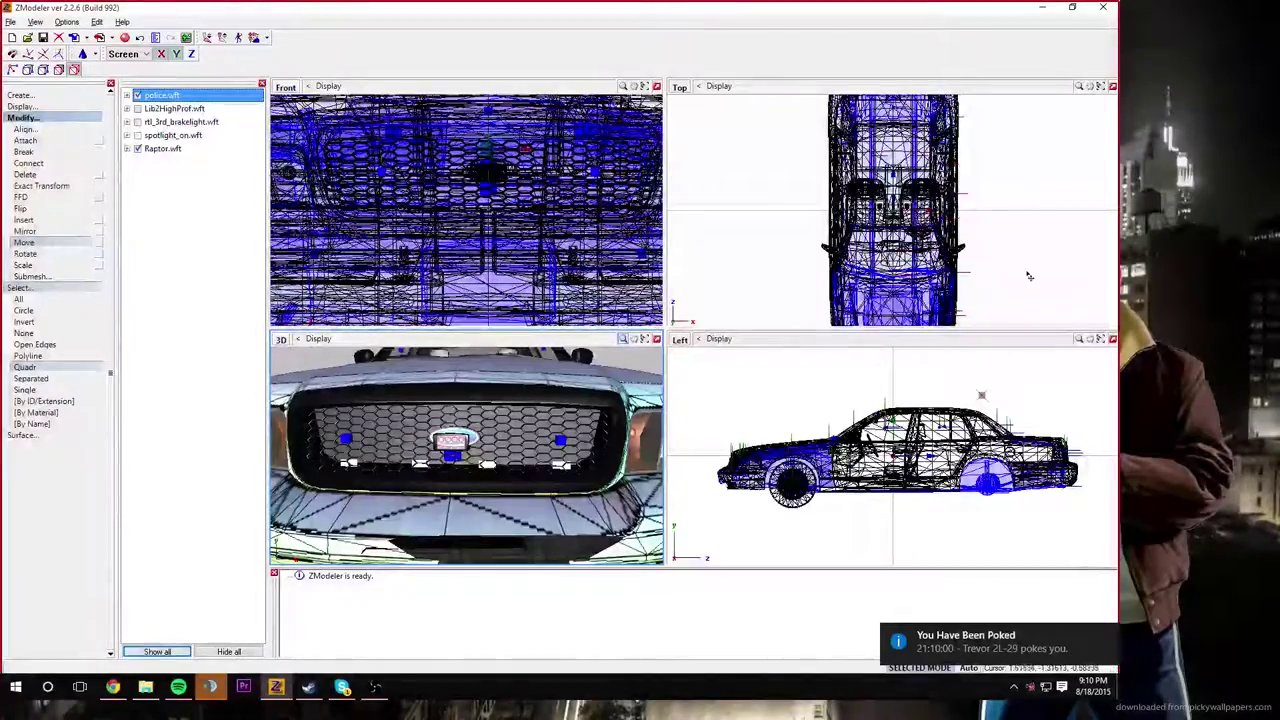
pyautogui.click(821, 502)
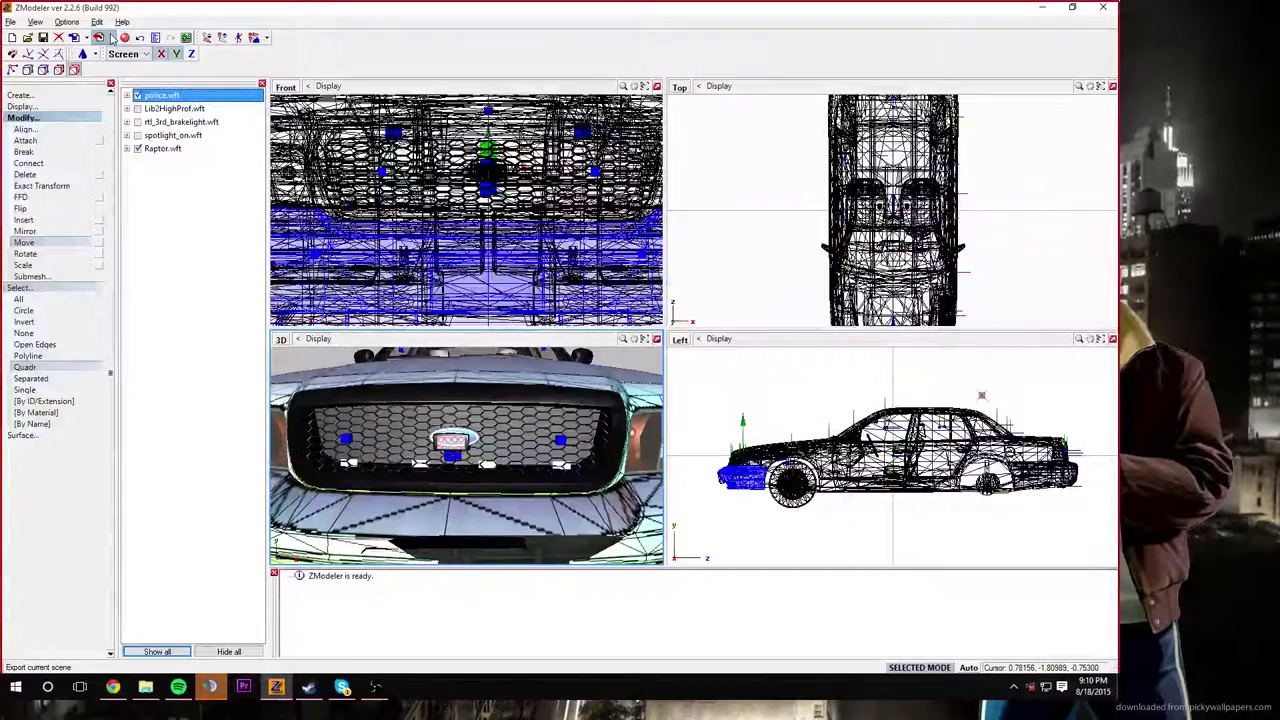
# Step: Isolate the Raptor light by hiding police.wft and shift it slightly rearward and up in the Left view
pyautogui.click(138, 148)
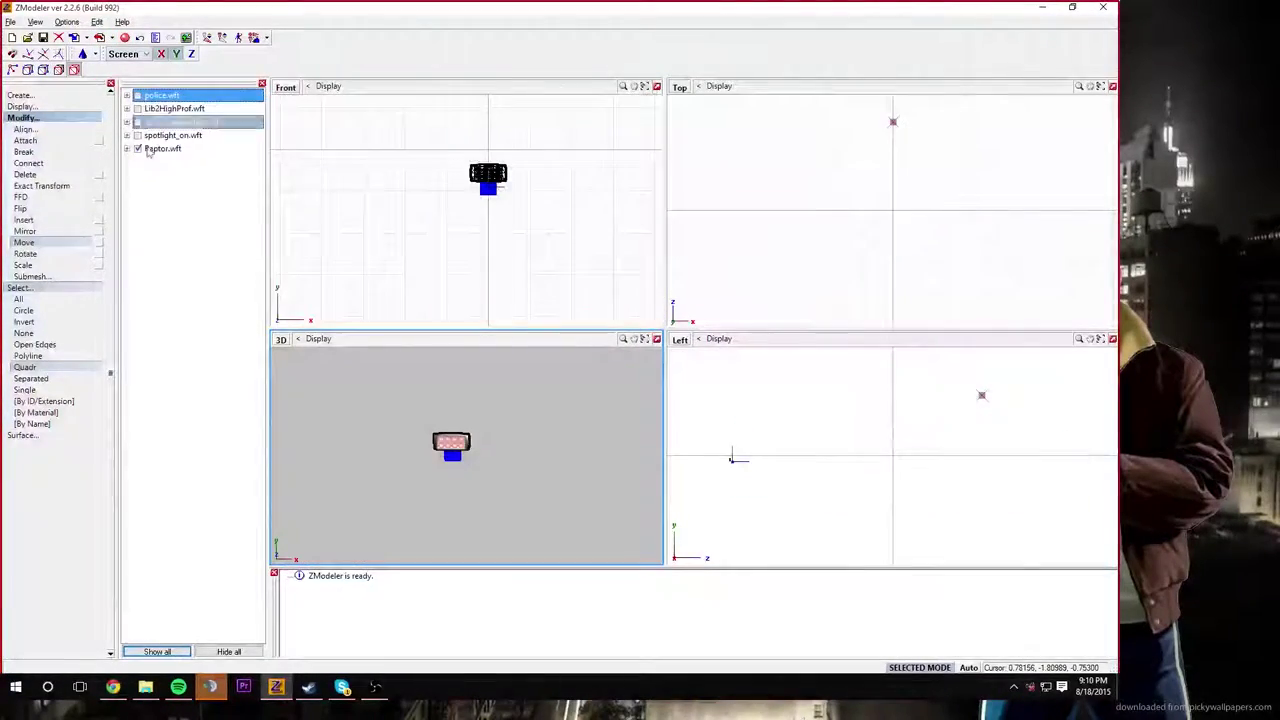
pyautogui.click(735, 462)
pyautogui.moveTo(735, 462); pyautogui.dragTo(740, 466)
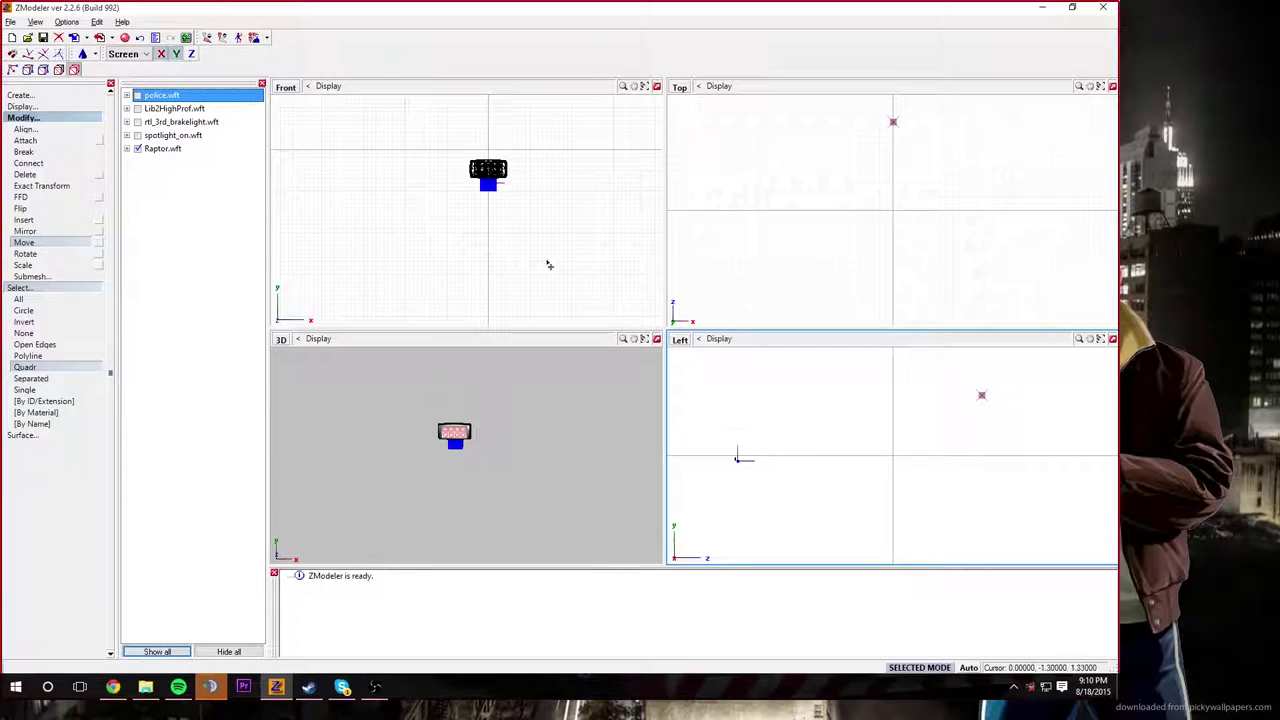
# Step: Move the Raptor light about 0.26 units sideways to the left part of the grille in the Front view, and show police.wft
pyautogui.click(493, 187)
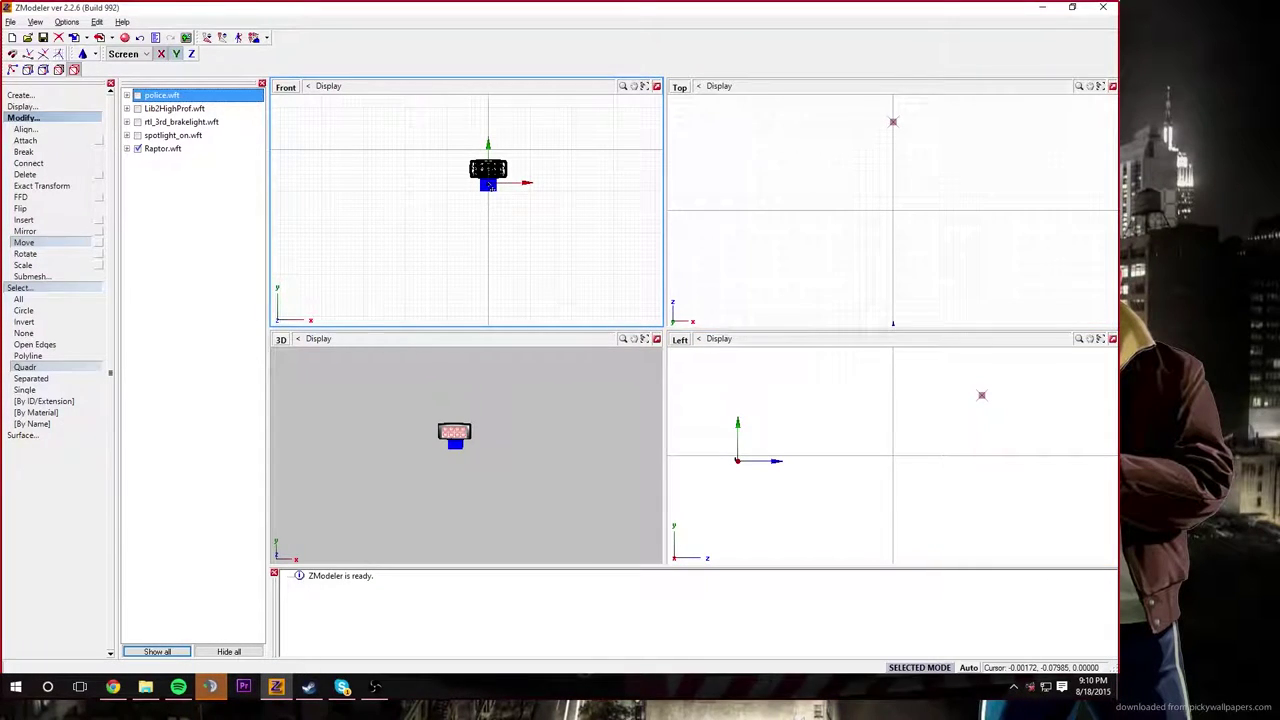
pyautogui.moveTo(488, 187); pyautogui.dragTo(396, 190)
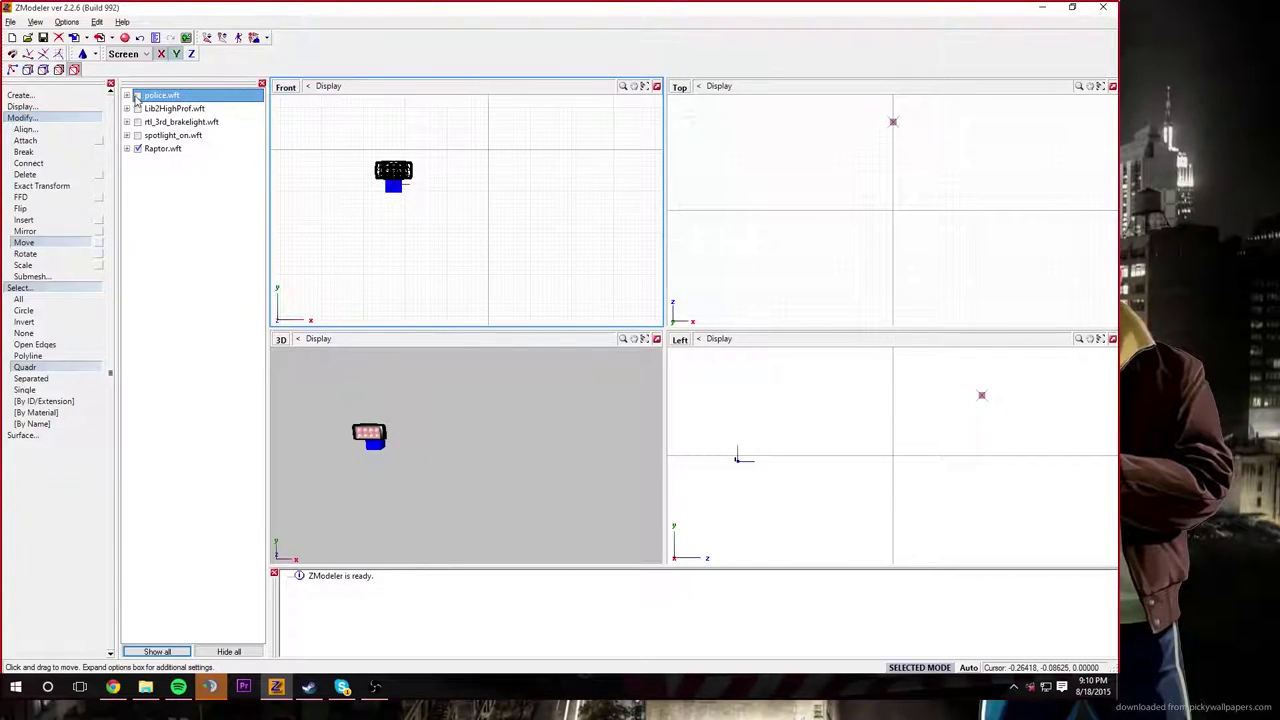
pyautogui.click(138, 95)
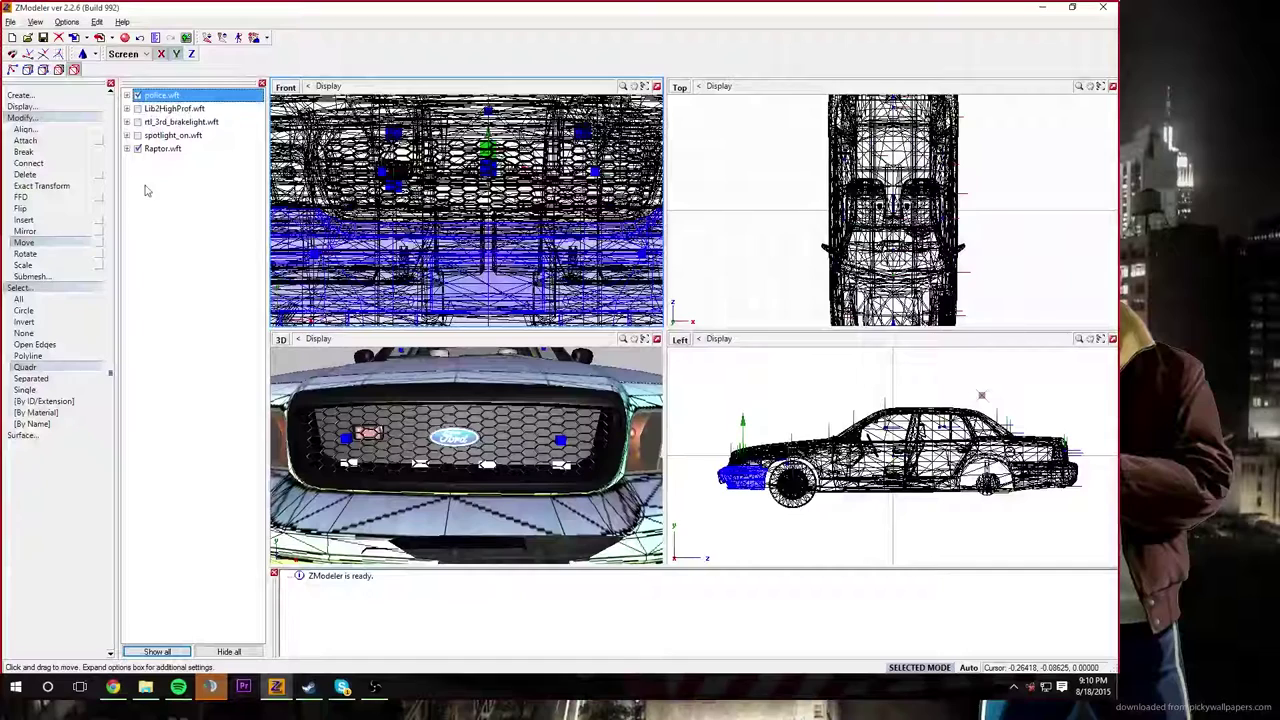
# Step: Hide police.wft, move the Raptor light slightly forward so it sits ahead of the grille mesh, and show the car again
pyautogui.click(138, 95)
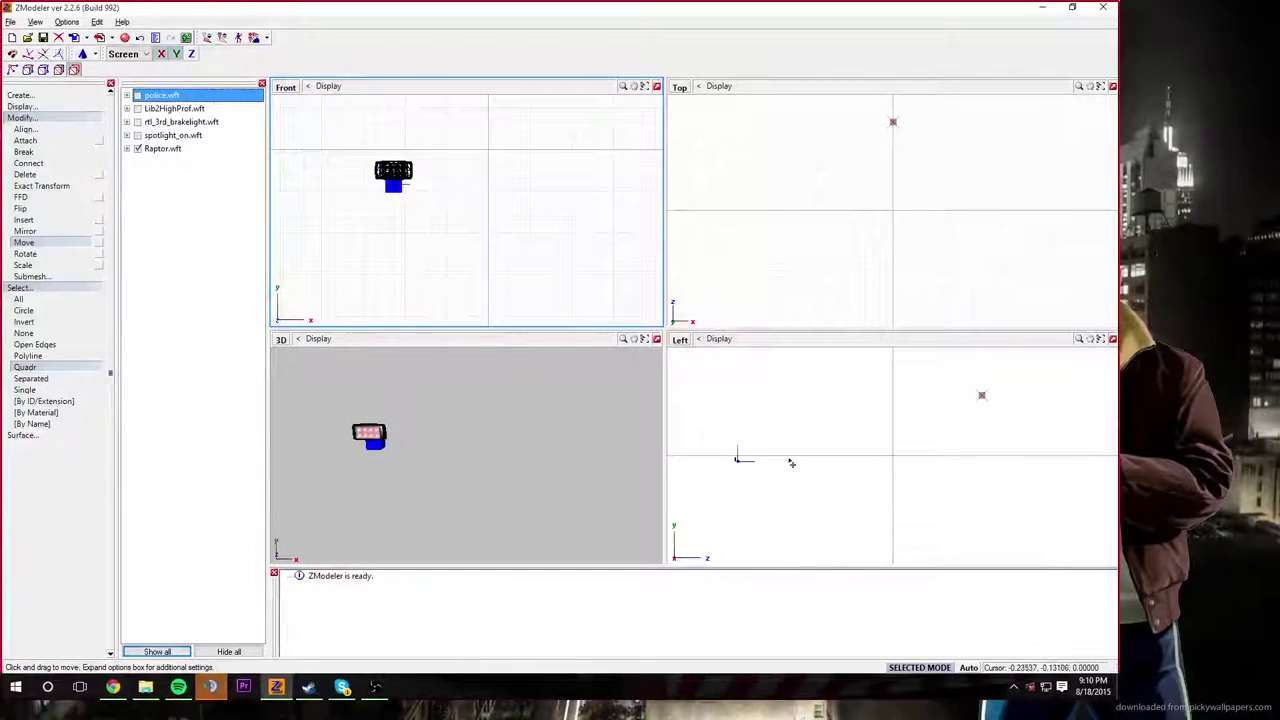
pyautogui.click(737, 462)
pyautogui.moveTo(740, 467); pyautogui.dragTo(729, 463)
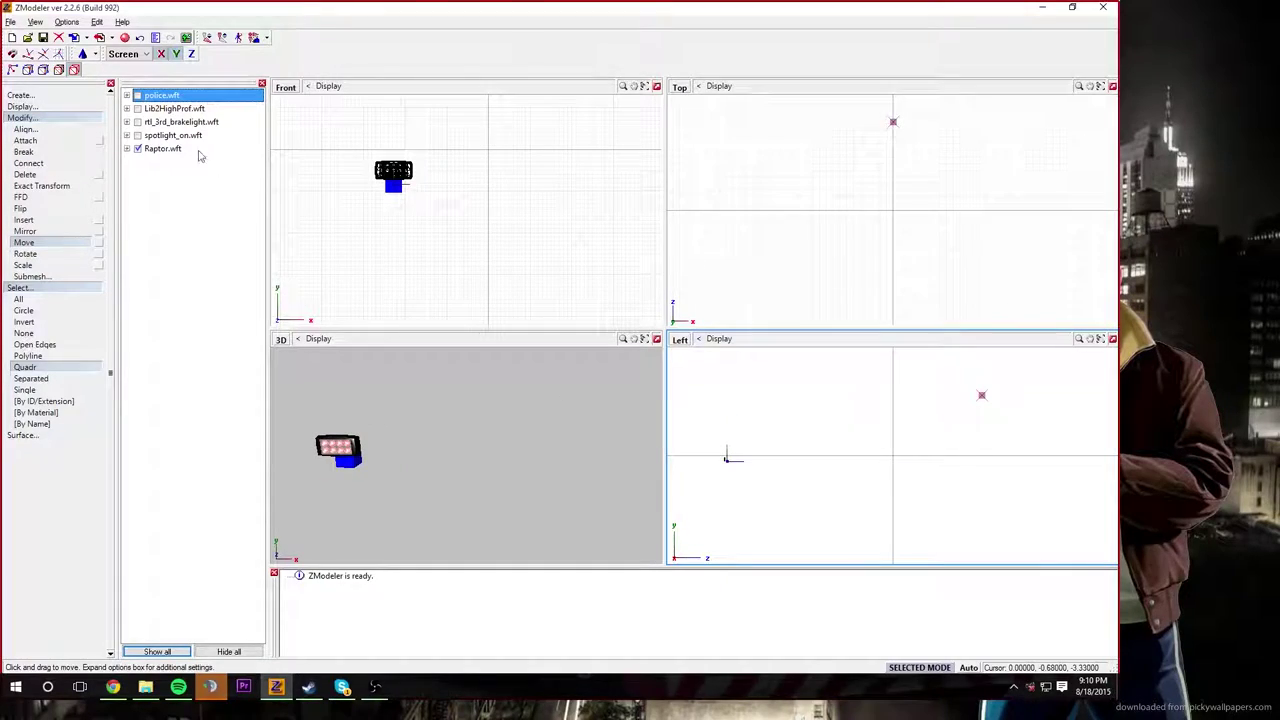
pyautogui.click(137, 95)
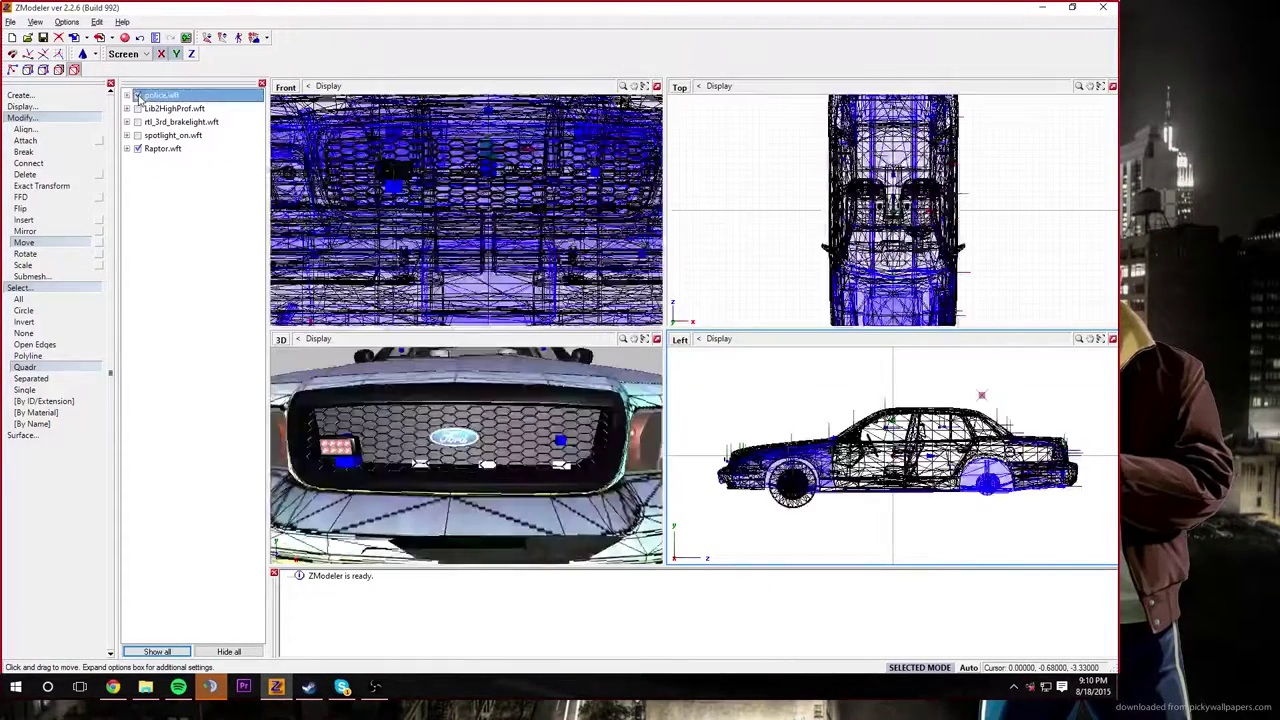
# Step: Check the light from the car's side, hide police.wft, nudge the Raptor light slightly rearward, and show the car again
pyautogui.click(385, 454)
pyautogui.moveTo(376, 452); pyautogui.dragTo(333, 450, button='middle')
pyautogui.scroll(-6, 360, 453)
pyautogui.click(127, 95)
pyautogui.click(137, 95)
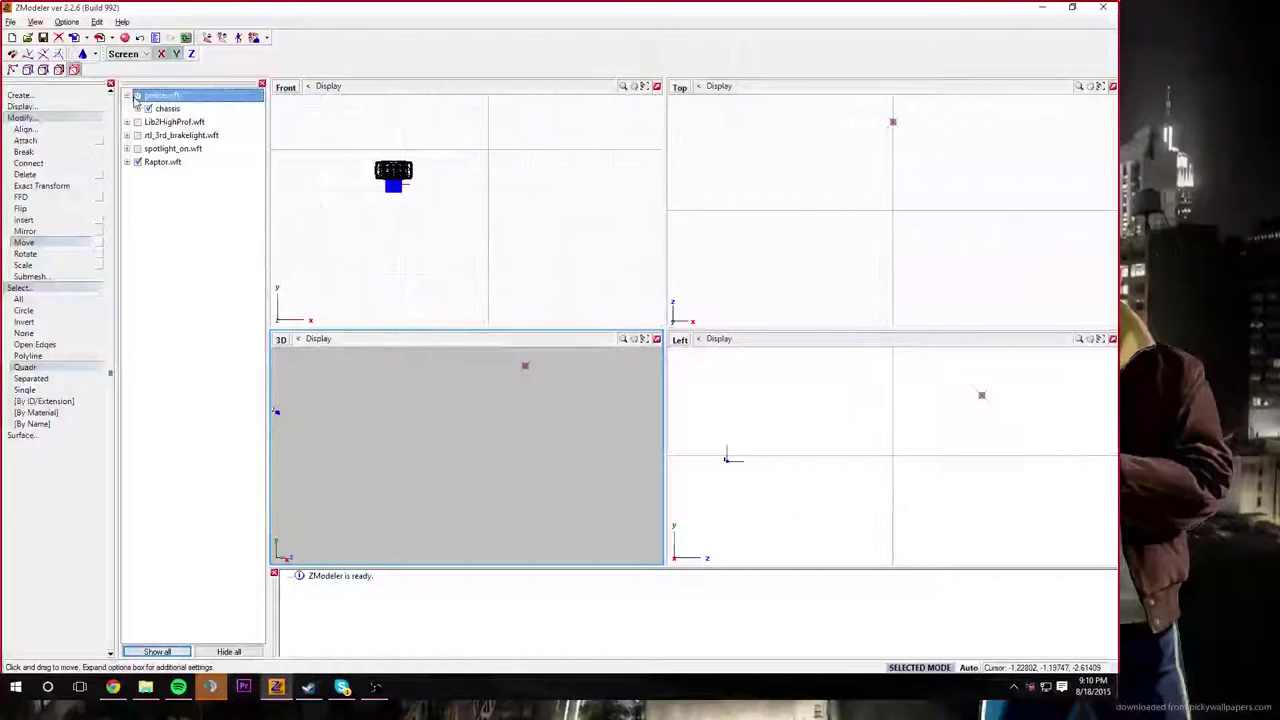
pyautogui.click(725, 457)
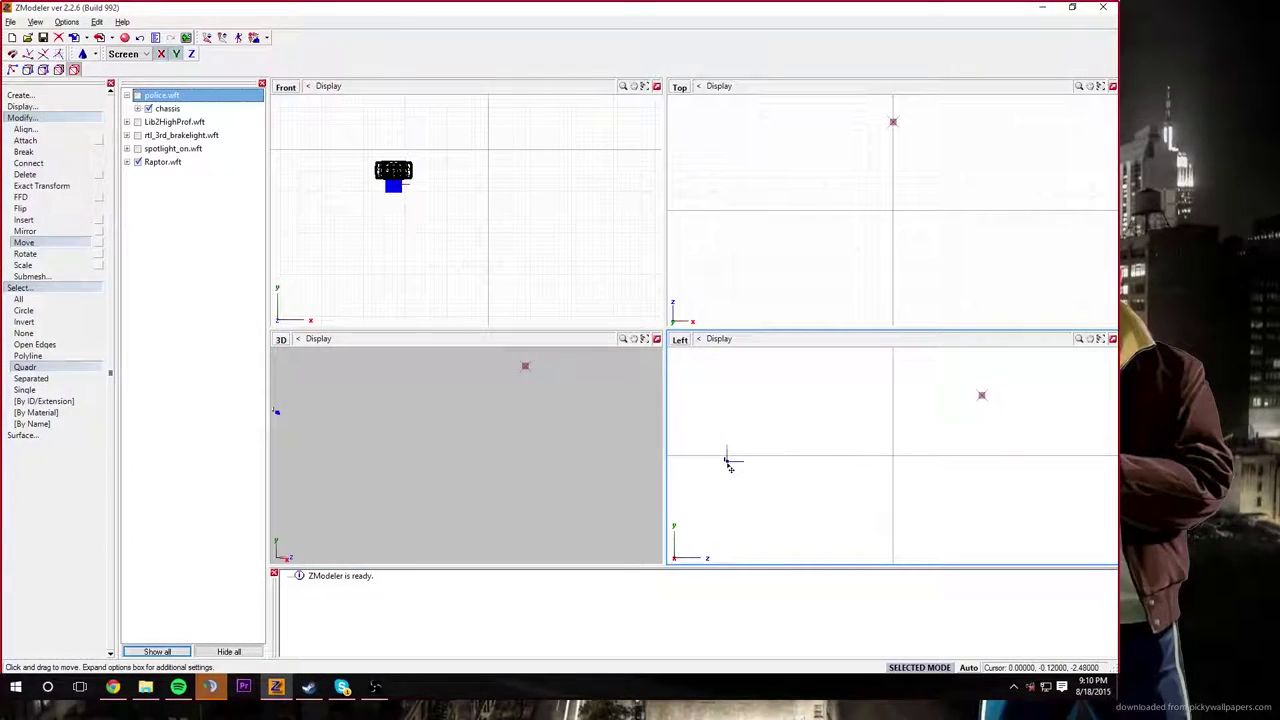
pyautogui.click(727, 462)
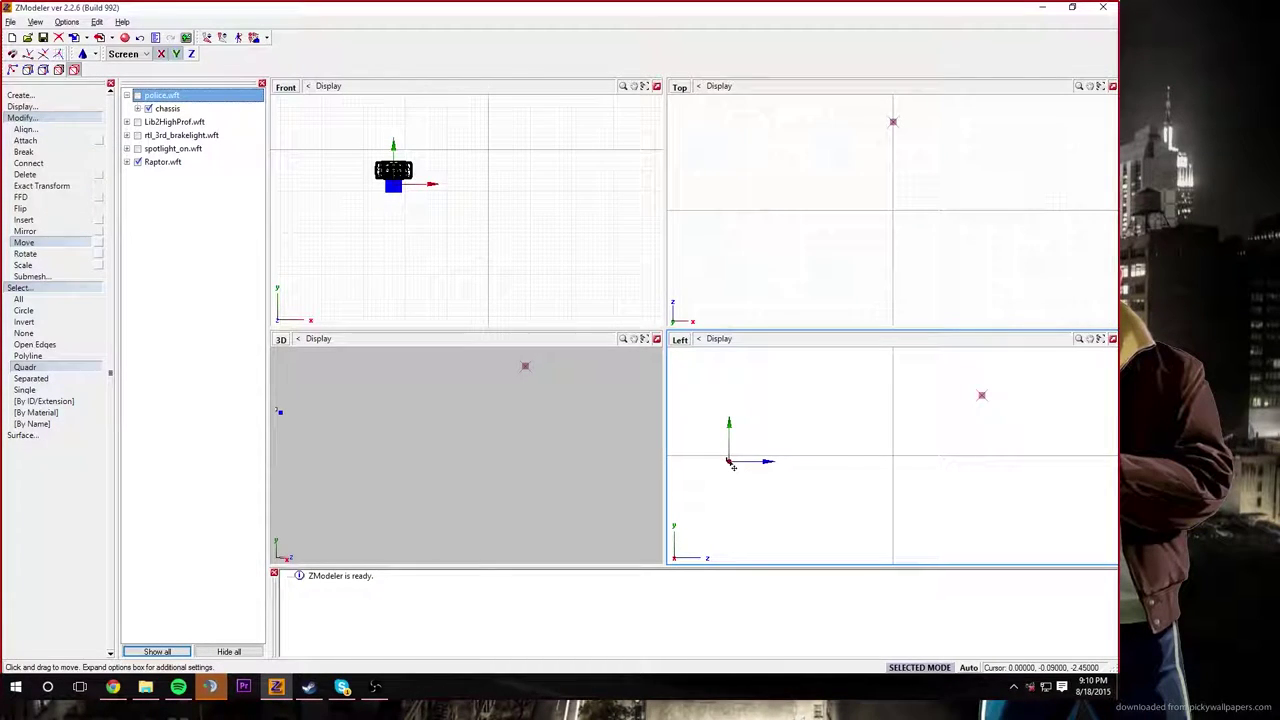
pyautogui.click(137, 95)
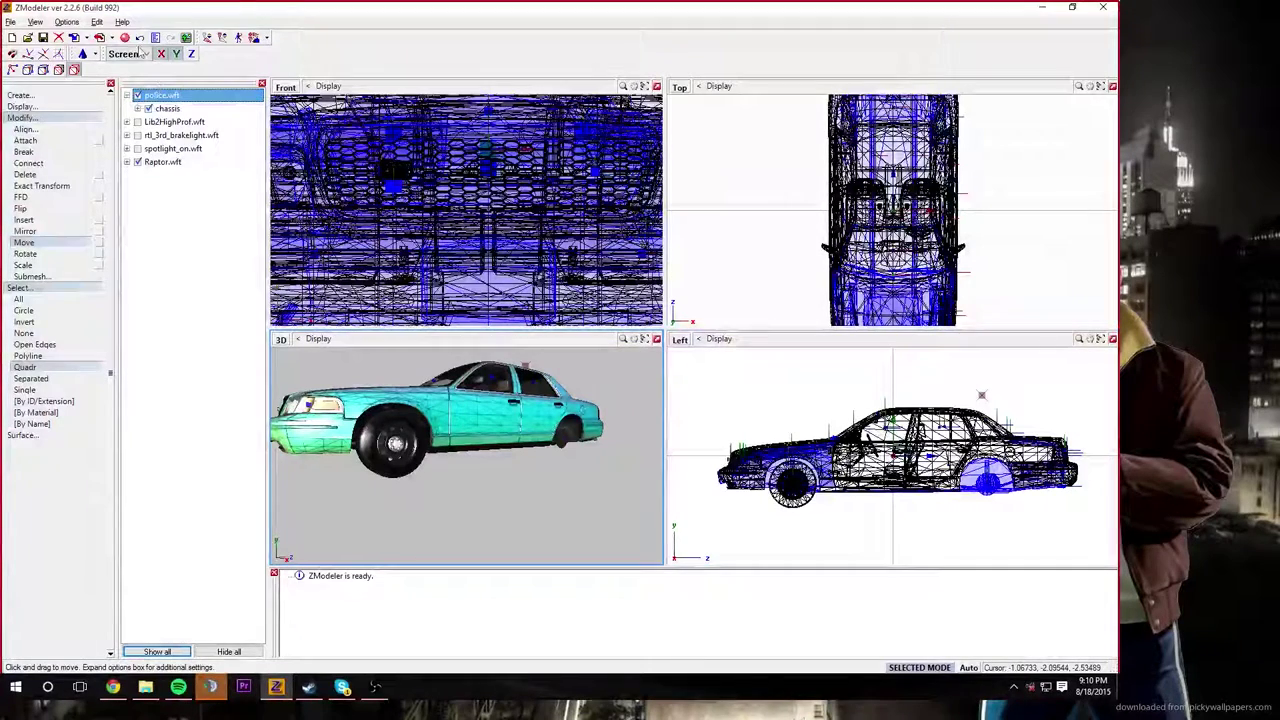
# Step: With police.wft hidden, nudge the Raptor light slightly rearward and down in the Left view, and turn the car's display back on
pyautogui.click(137, 95)
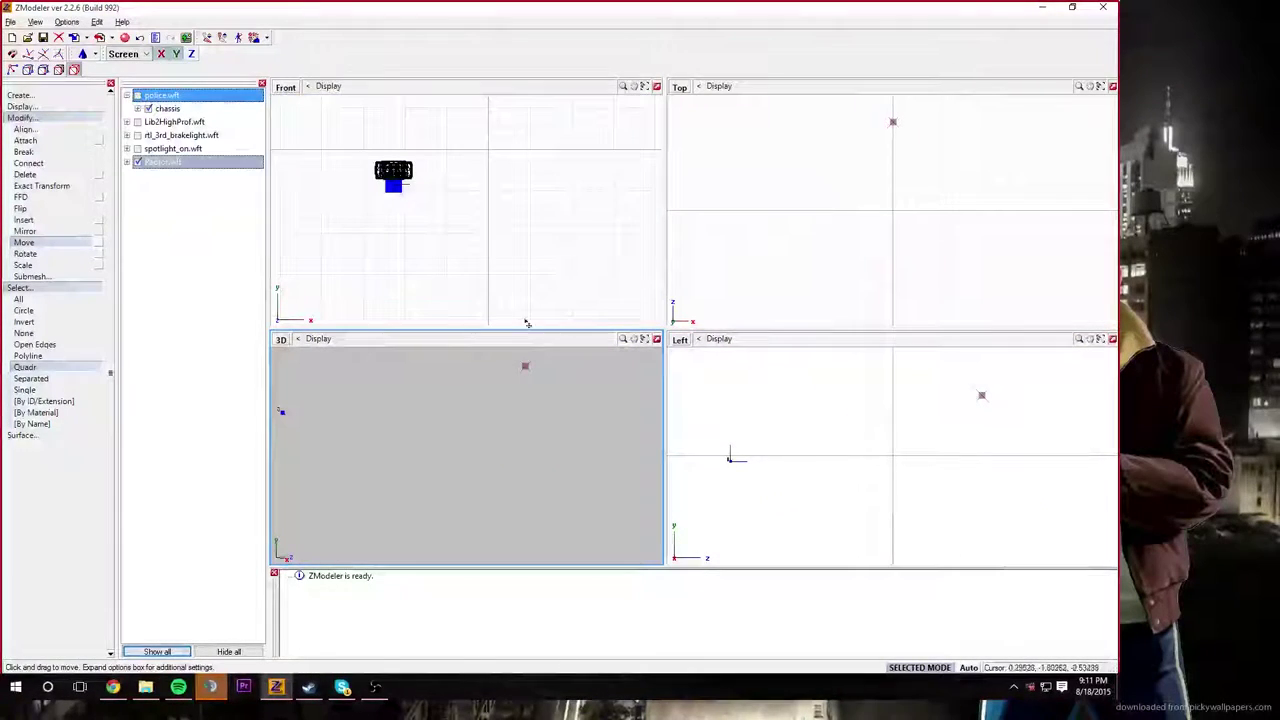
pyautogui.click(732, 463)
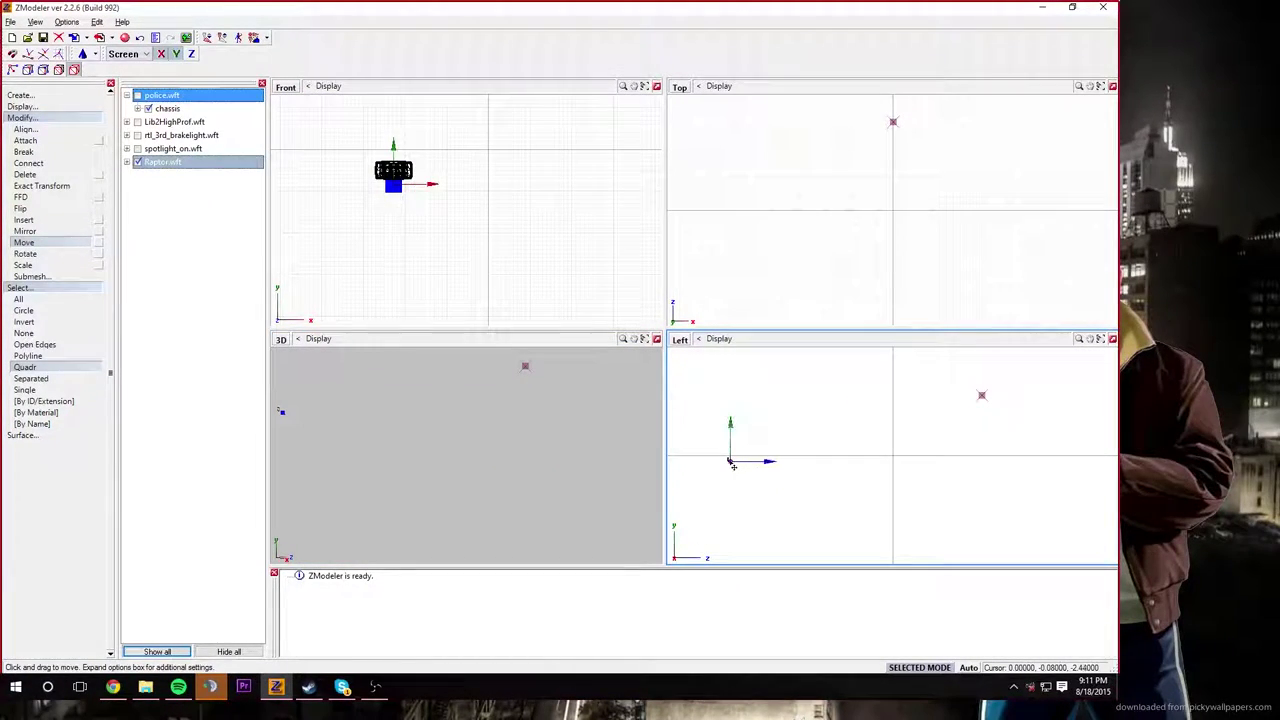
pyautogui.moveTo(732, 463); pyautogui.dragTo(737, 465)
pyautogui.click(137, 95)
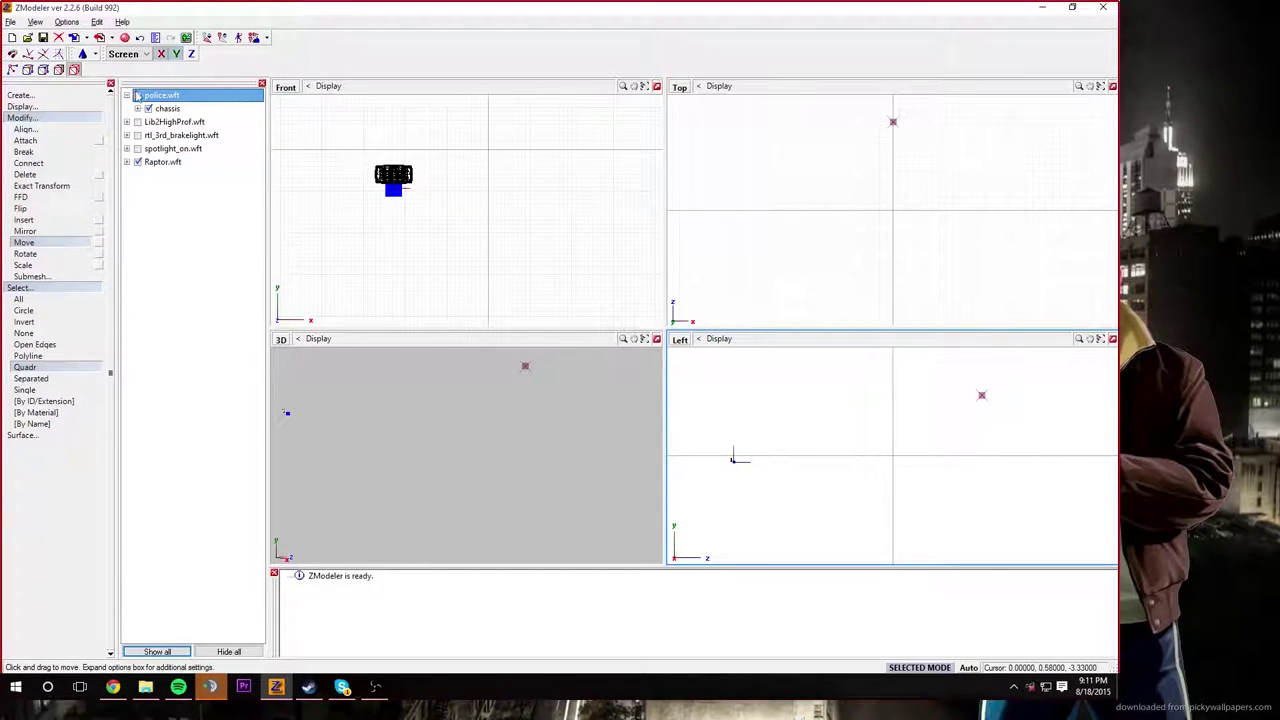
# Step: Check the Raptor light from the car's front, and import a second copy of Raptor.wft from the Soundoff Raptor folder
pyautogui.moveTo(319, 399); pyautogui.dragTo(400, 485, button='middle')
pyautogui.scroll(-3, 377, 445)
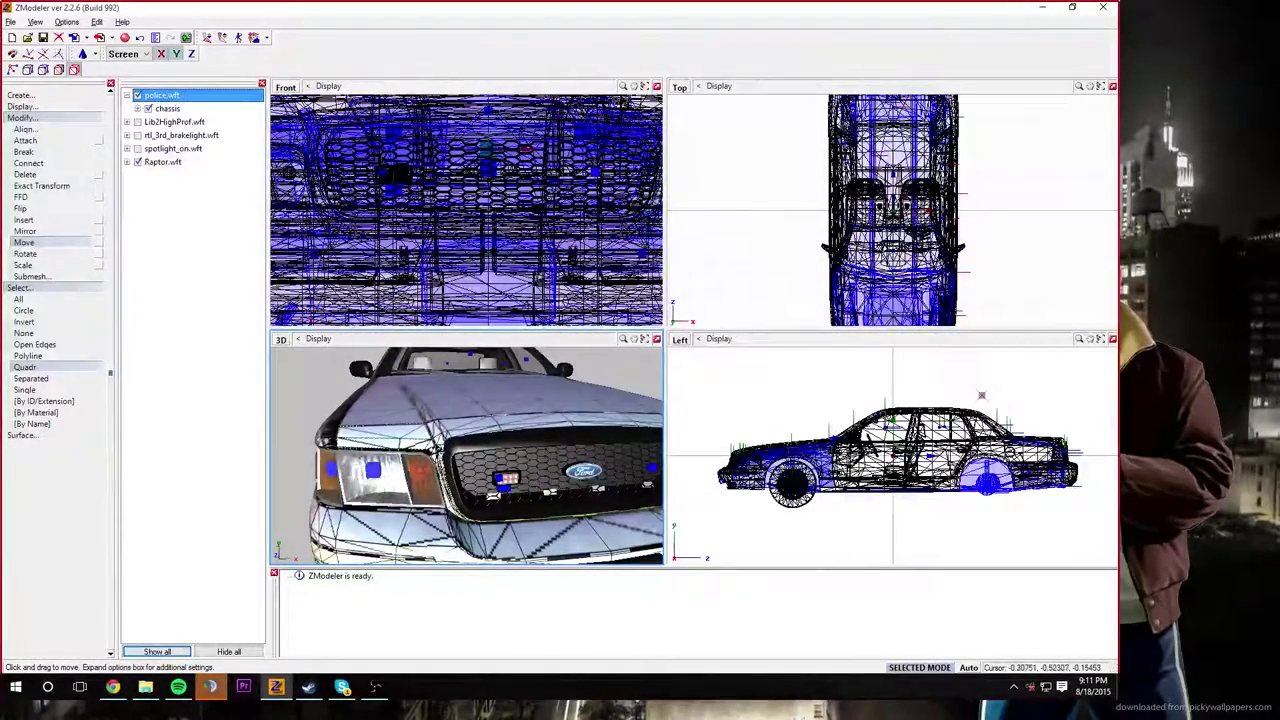
pyautogui.moveTo(566, 480); pyautogui.dragTo(555, 494, button='middle')
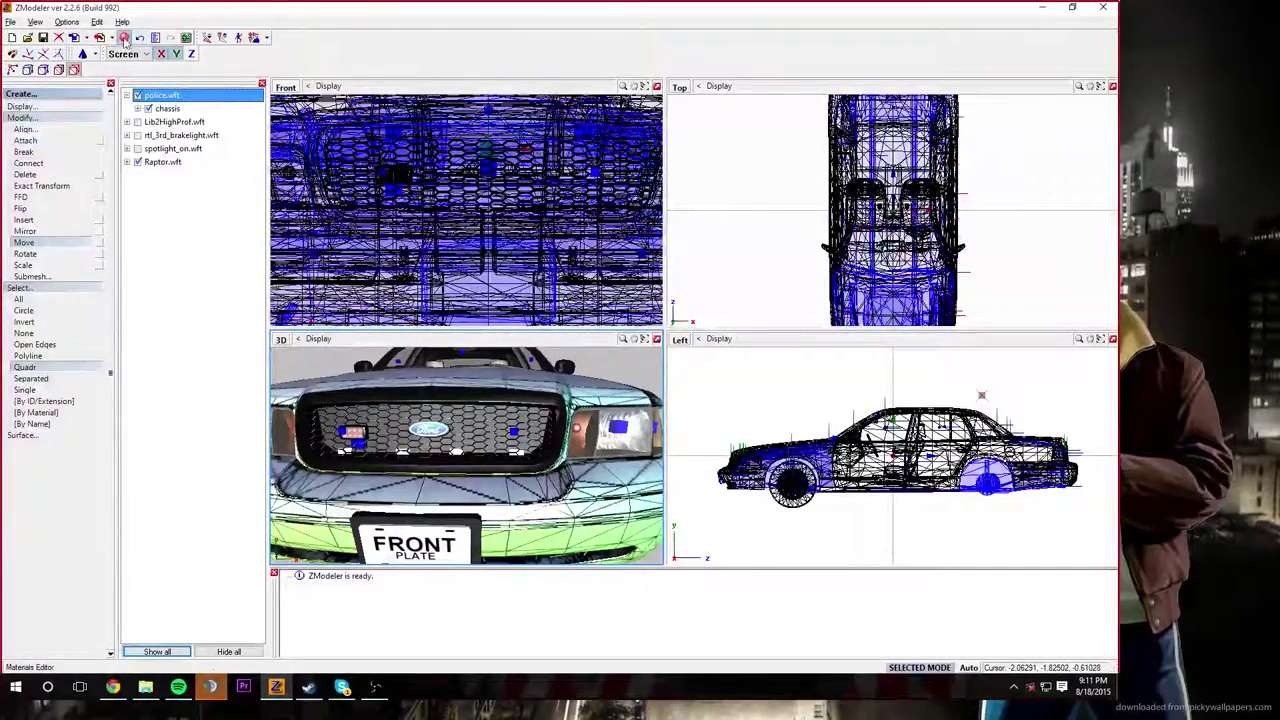
pyautogui.click(73, 37)
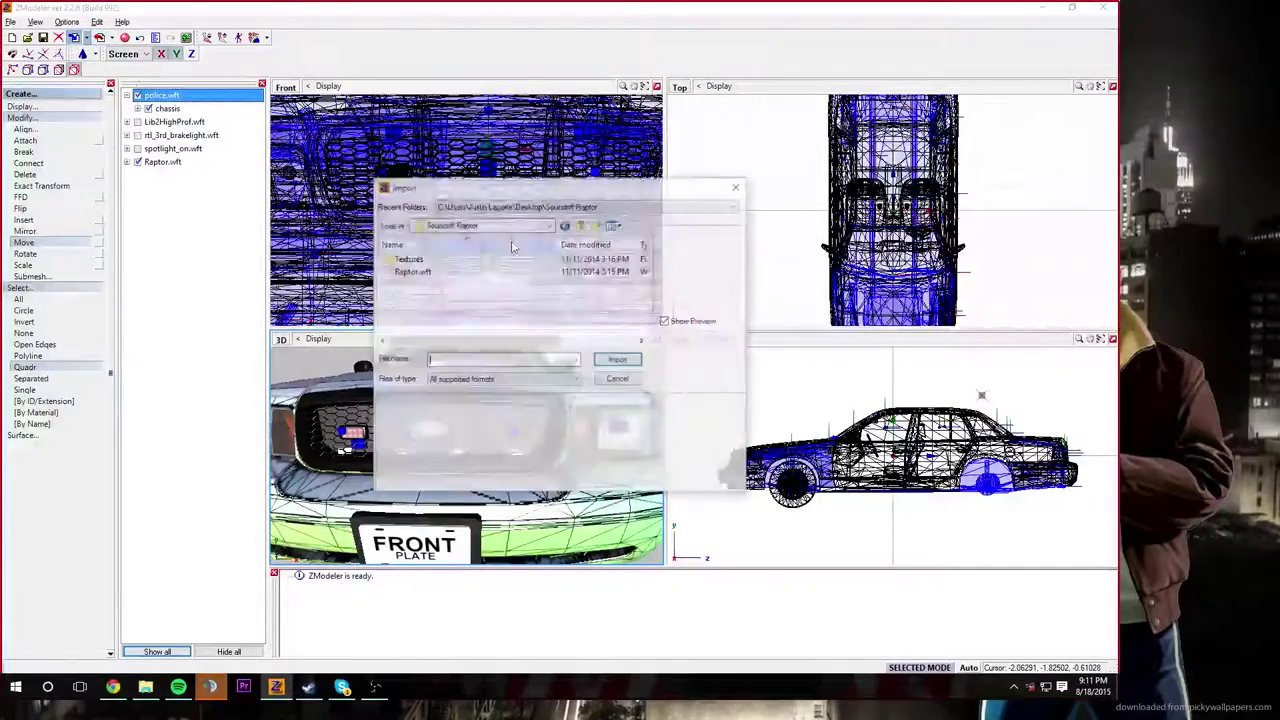
pyautogui.doubleClick(412, 271)
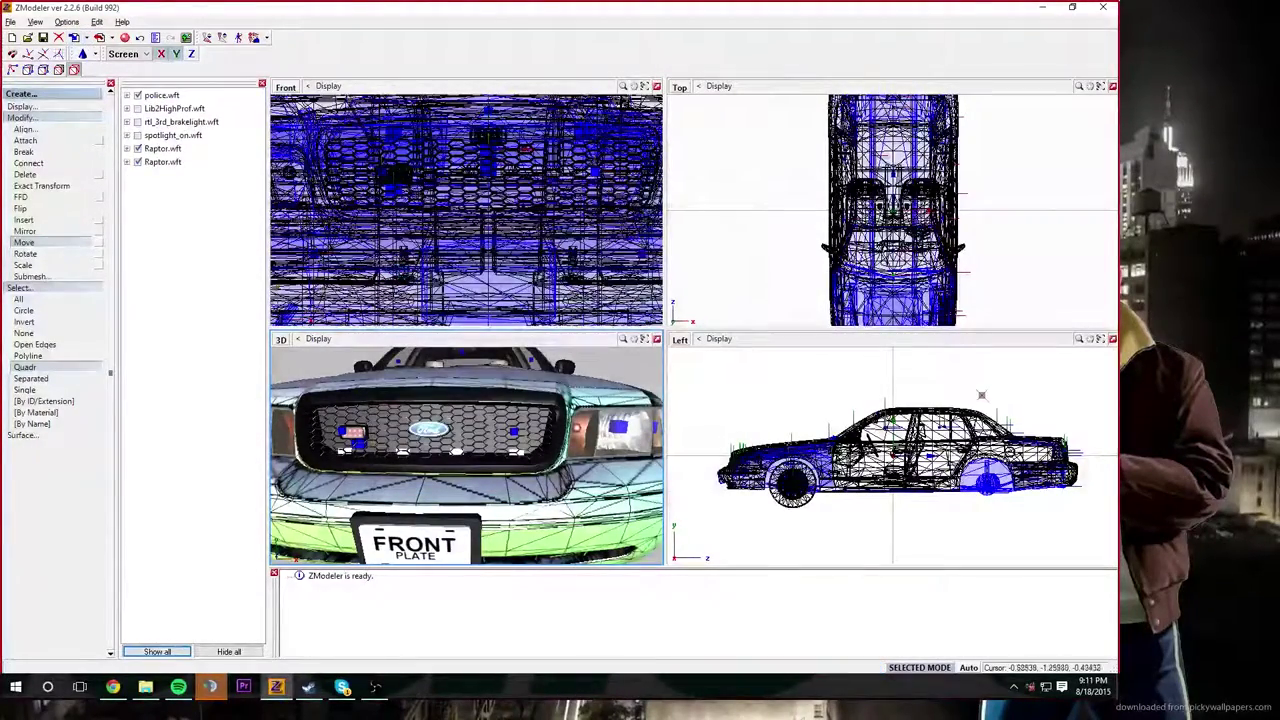
pyautogui.click(981, 395)
pyautogui.scroll(5, 993, 386)
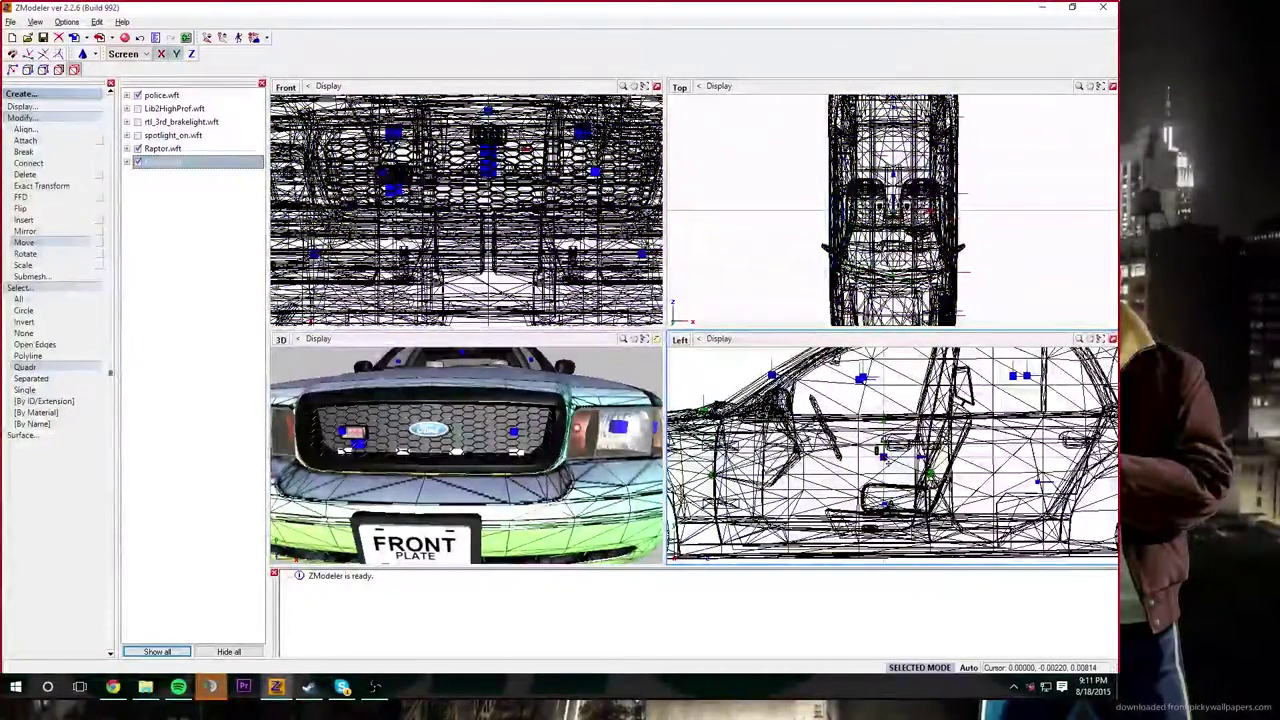
pyautogui.moveTo(865, 463); pyautogui.dragTo(846, 470)
pyautogui.hotkey('ctrl', 'z')
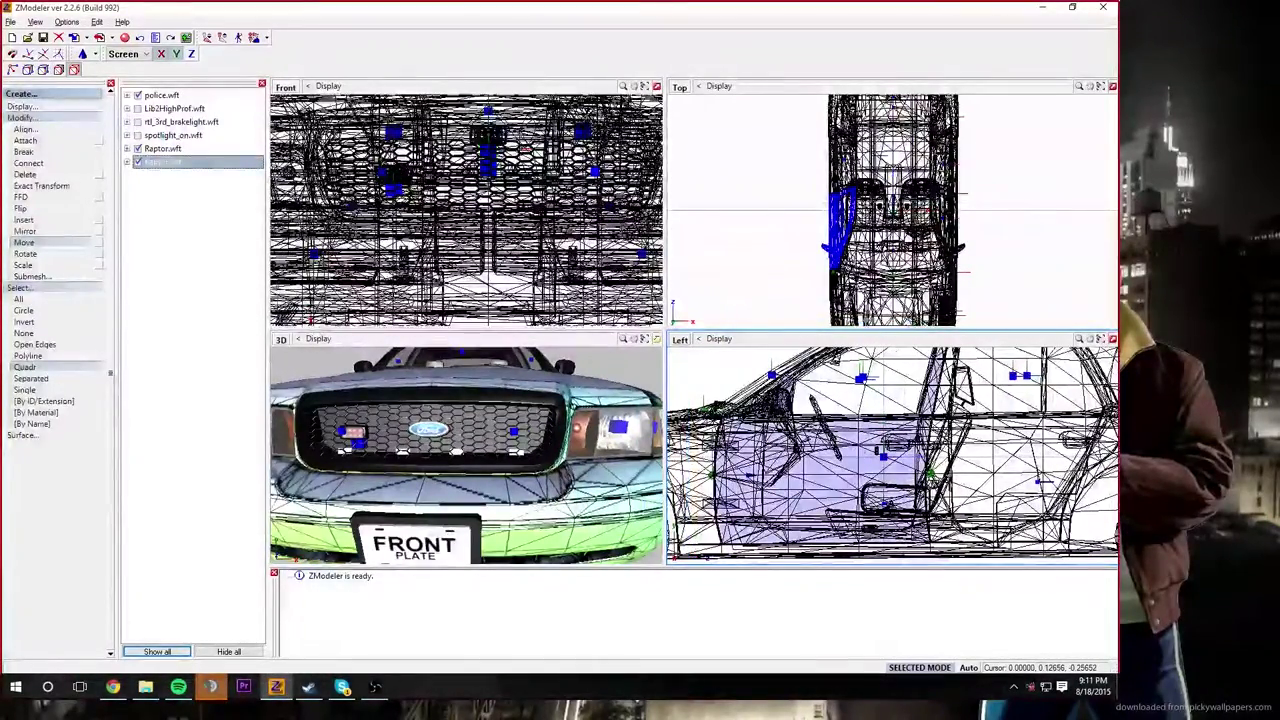
# Step: Hide police.wft and move the second Raptor light in the Left view until it lines up with the first light
pyautogui.press('Delete')
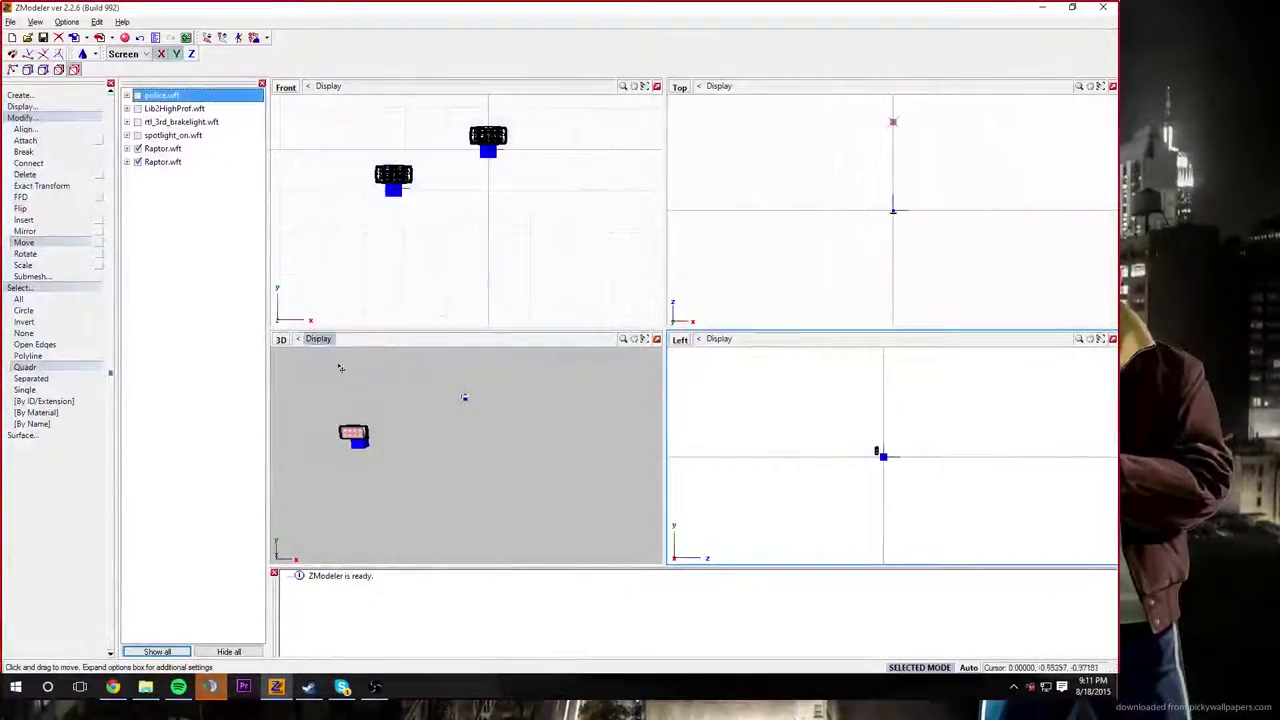
pyautogui.scroll(-1, 800, 487)
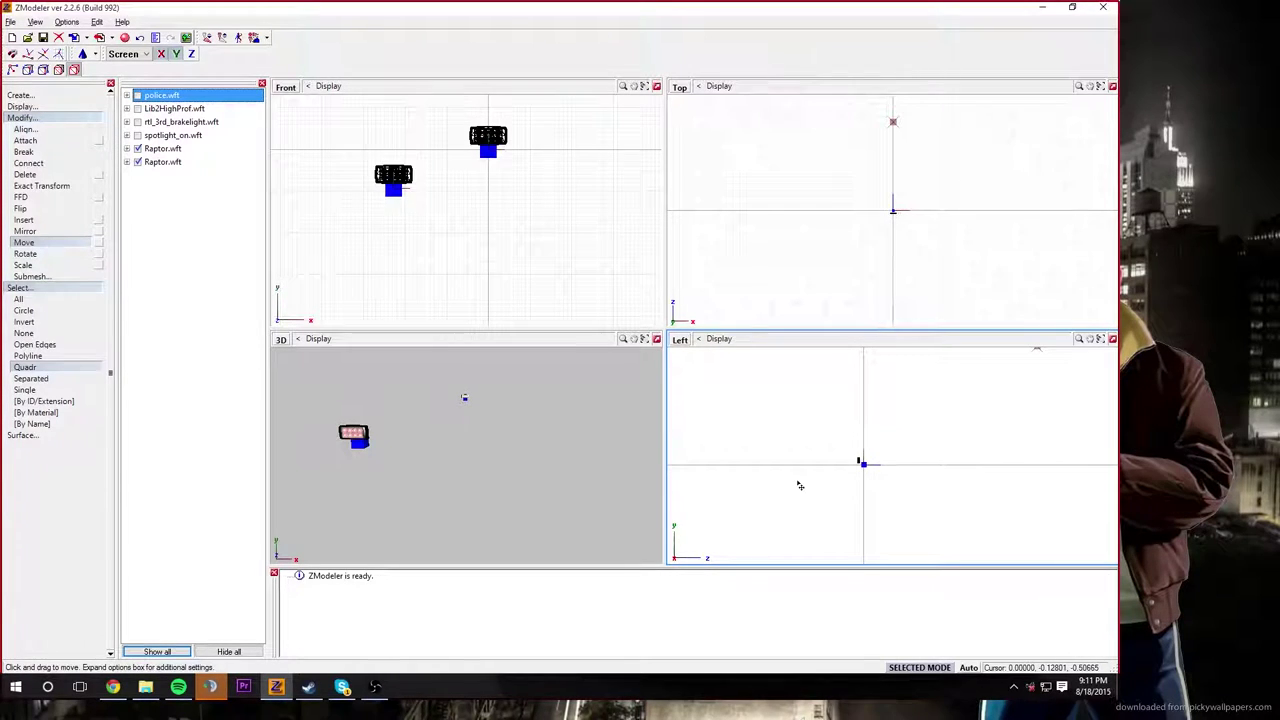
pyautogui.click(1090, 339)
pyautogui.moveTo(809, 463); pyautogui.dragTo(986, 457)
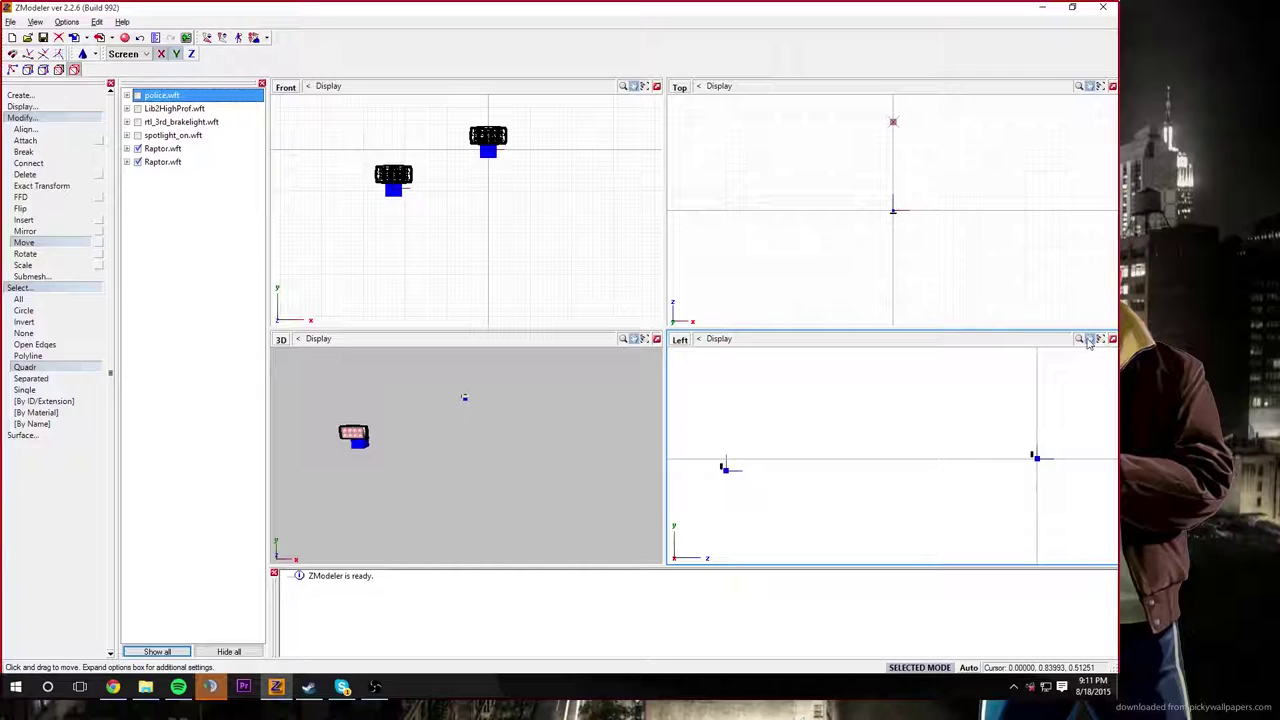
pyautogui.click(1039, 462)
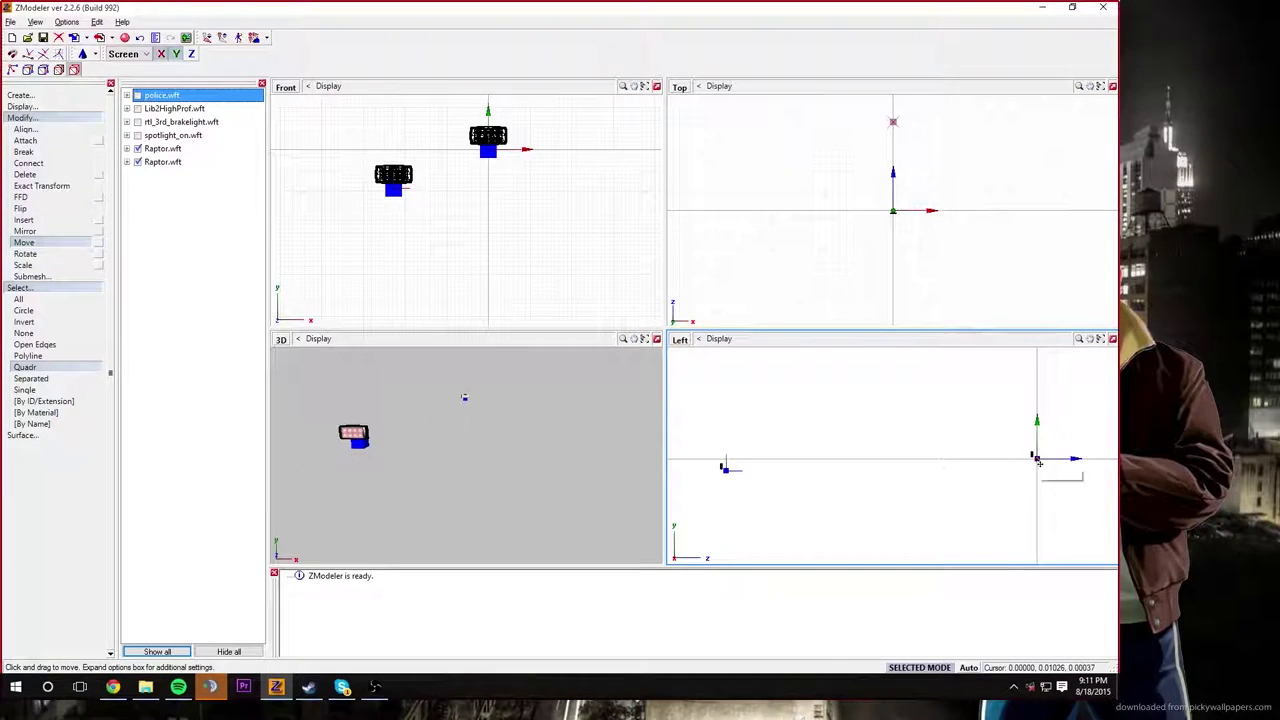
pyautogui.moveTo(1037, 462); pyautogui.dragTo(727, 473)
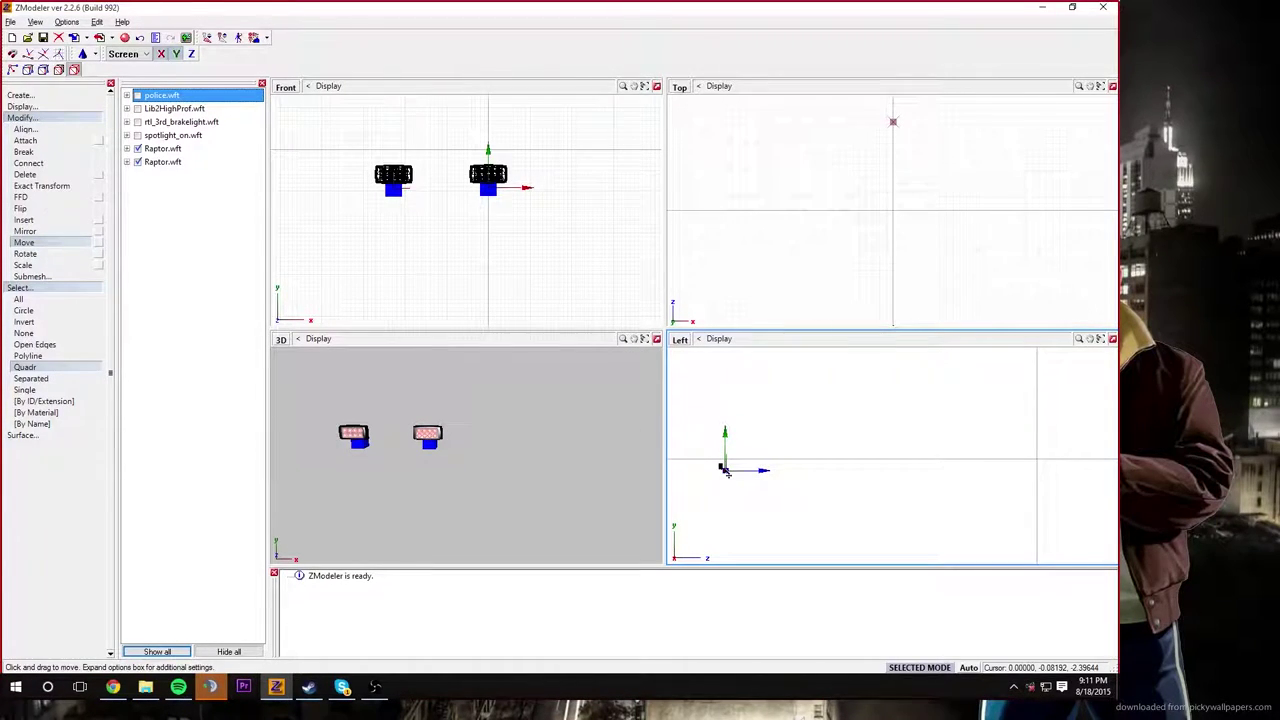
pyautogui.moveTo(727, 473); pyautogui.dragTo(729, 474)
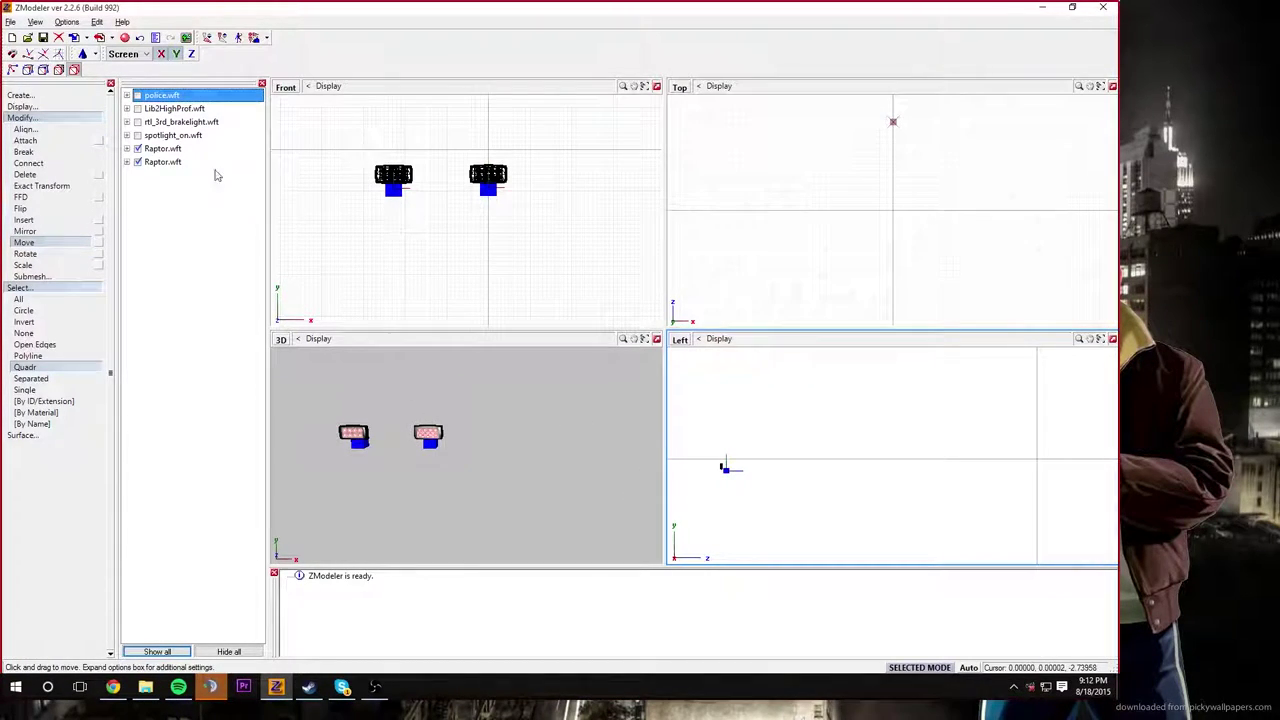
# Step: Move the second Raptor light sideways in the Front view to mirror the first one across the grille, and show police.wft
pyautogui.click(490, 190)
pyautogui.moveTo(490, 192); pyautogui.dragTo(586, 194)
pyautogui.click(147, 96)
pyautogui.click(138, 95)
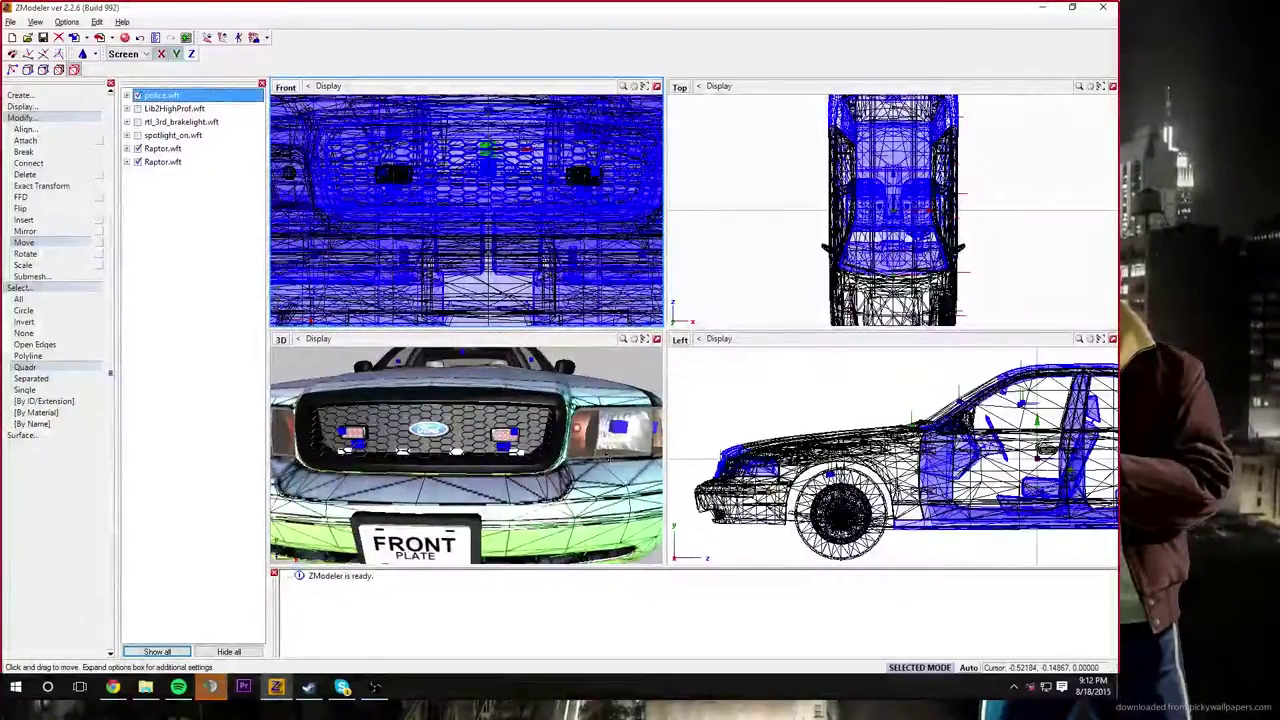
# Step: Inspect the car with both grille lights from the front, rear and side in the 3D view
pyautogui.click(577, 390)
pyautogui.moveTo(574, 404); pyautogui.dragTo(463, 405, button='middle')
pyautogui.scroll(-5, 463, 405)
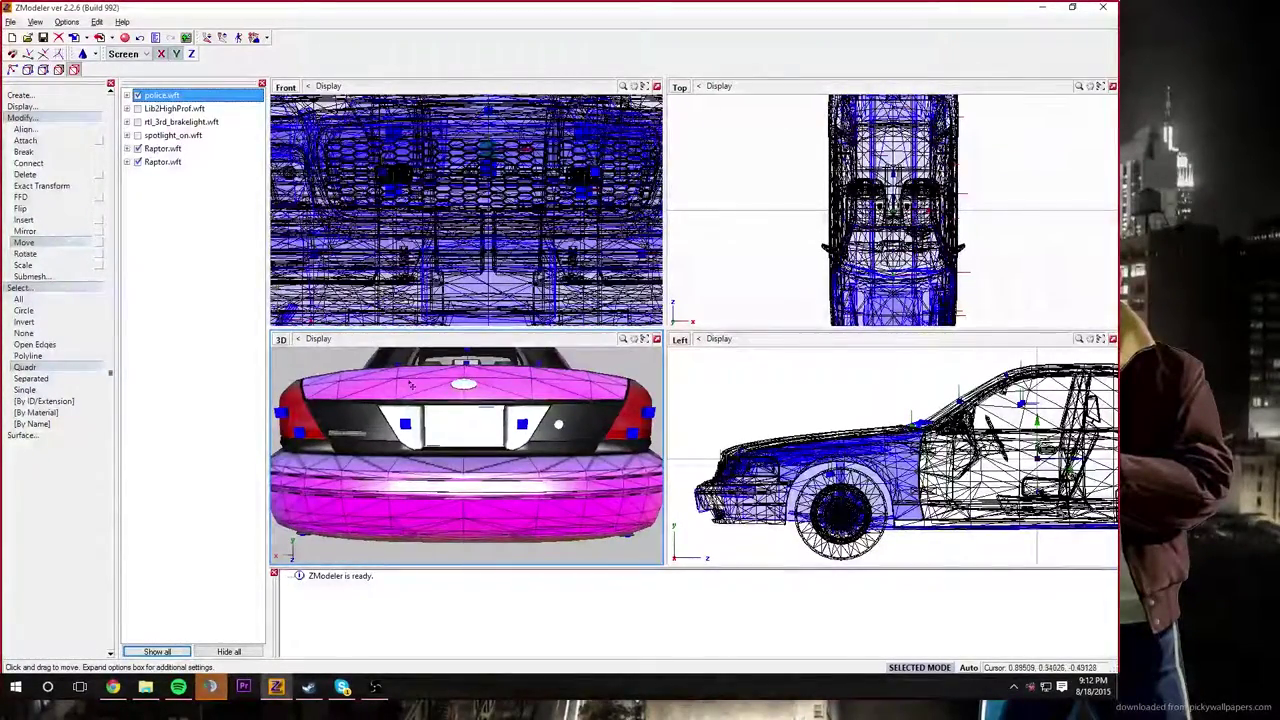
pyautogui.moveTo(410, 385); pyautogui.dragTo(516, 424, button='middle')
pyautogui.scroll(-3, 492, 420)
pyautogui.scroll(-2, 492, 420)
pyautogui.scroll(2, 498, 415)
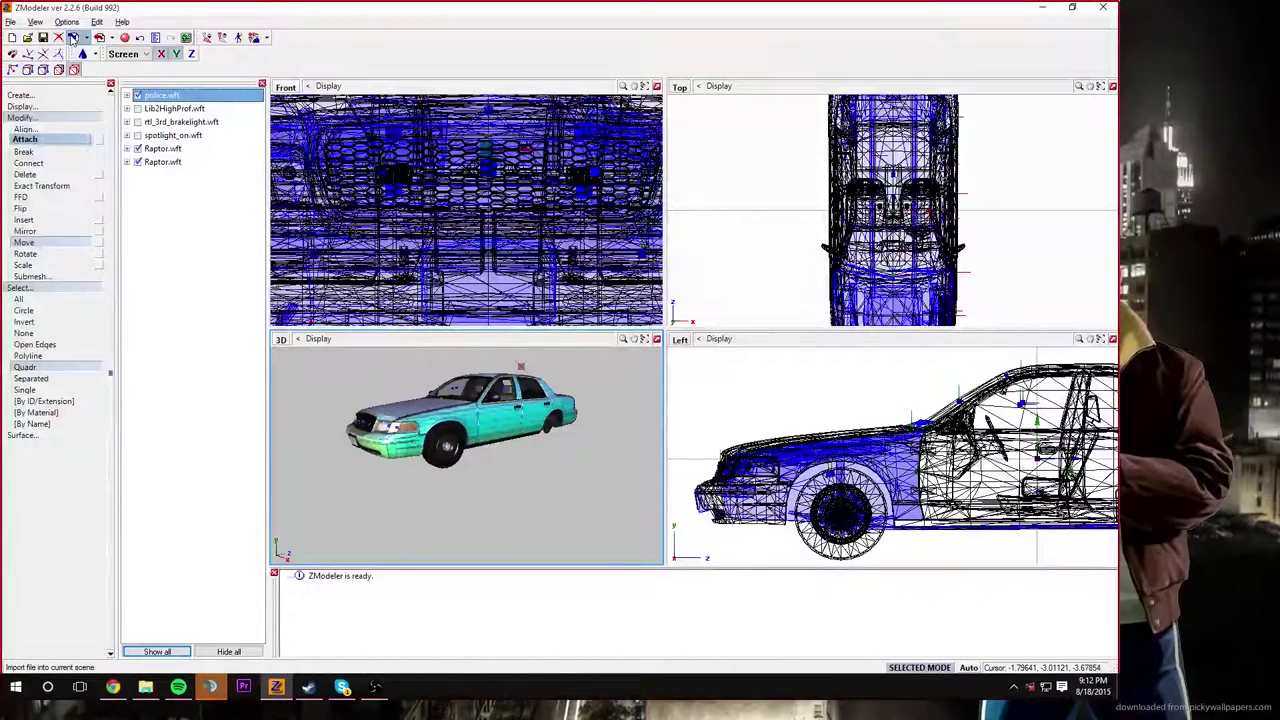
# Step: Import LASD_RAMBAR.wft from the [DEV]_LASD_Rambar folder inside the Misc folder of the GTA IV modding files
pyautogui.click(72, 38)
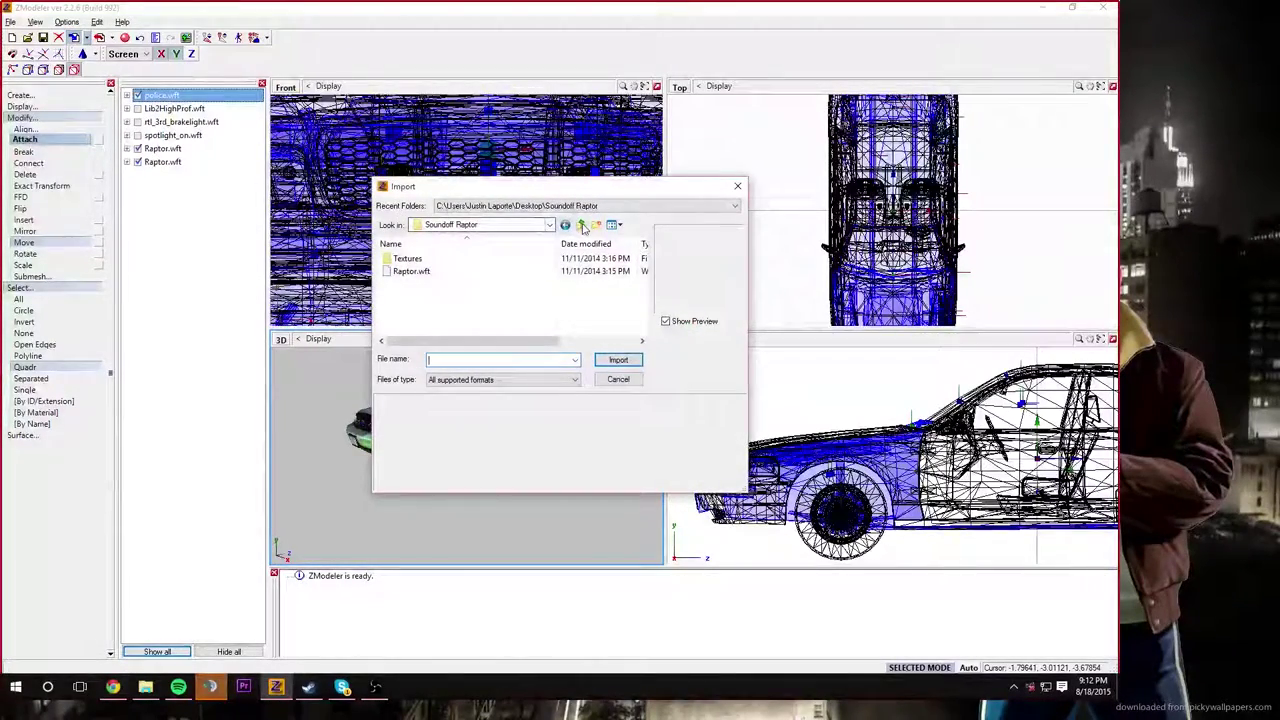
pyautogui.click(582, 226)
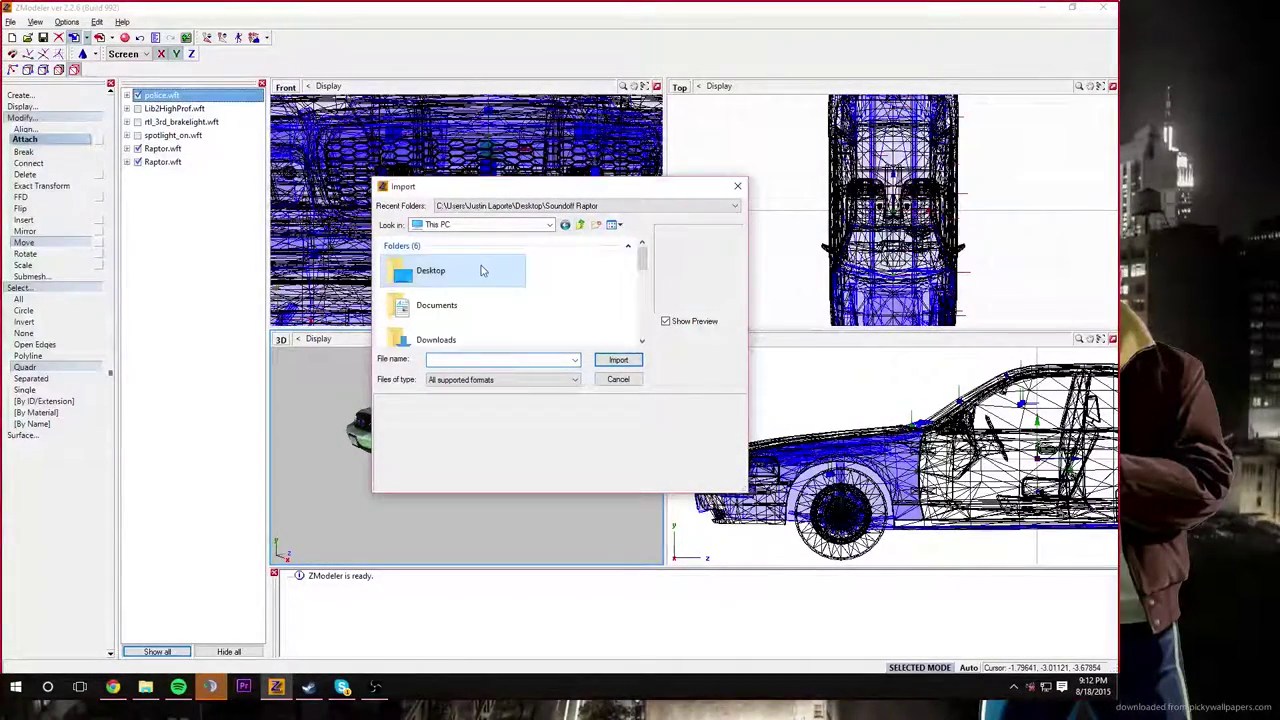
pyautogui.doubleClick(482, 271)
pyautogui.doubleClick(440, 296)
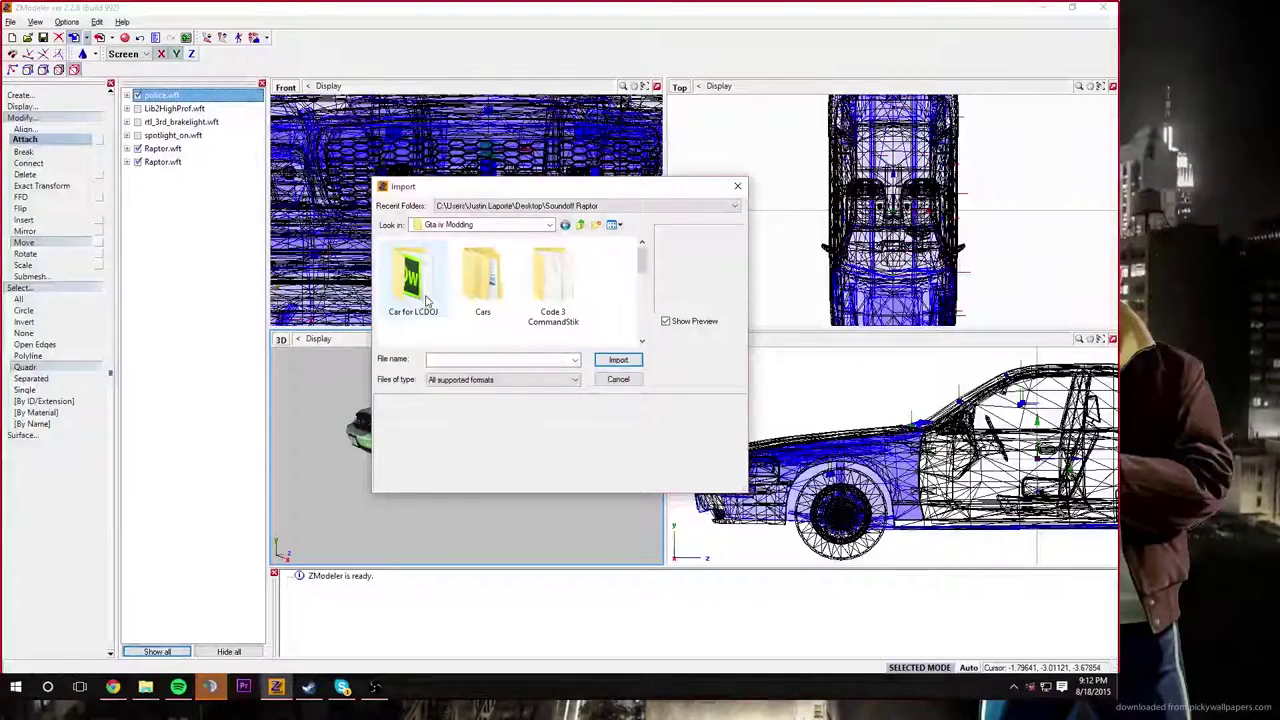
pyautogui.click(481, 266)
pyautogui.click(580, 225)
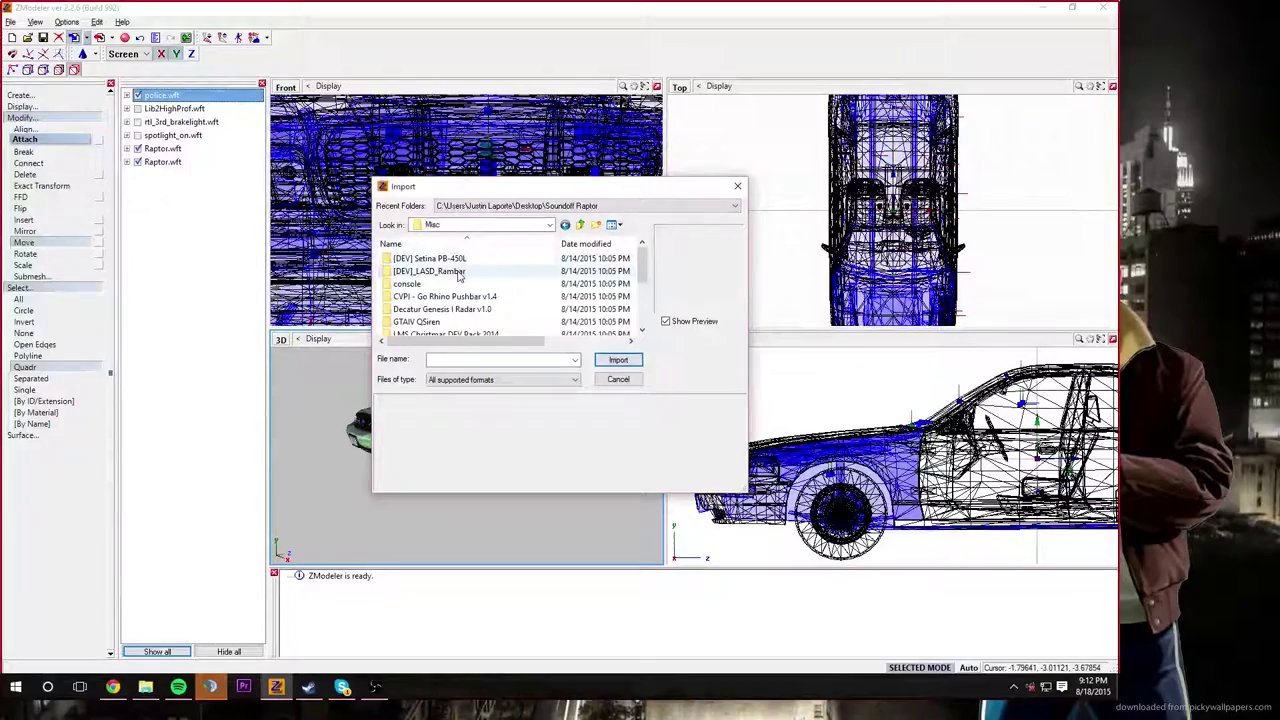
pyautogui.doubleClick(430, 271)
pyautogui.click(430, 279)
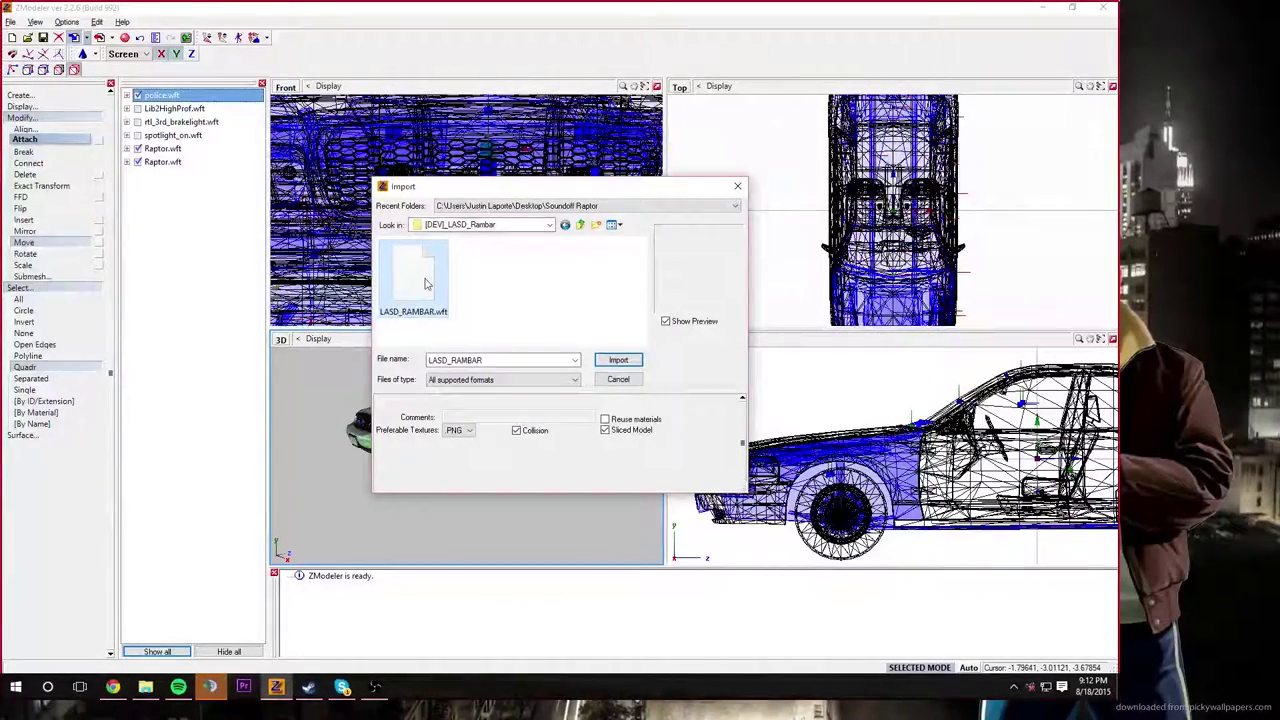
pyautogui.doubleClick(424, 284)
# Step: Examine the push bar's fit on the car's front and the car's interior from several angles in the 3D view
pyautogui.moveTo(552, 400); pyautogui.dragTo(446, 404, button='middle')
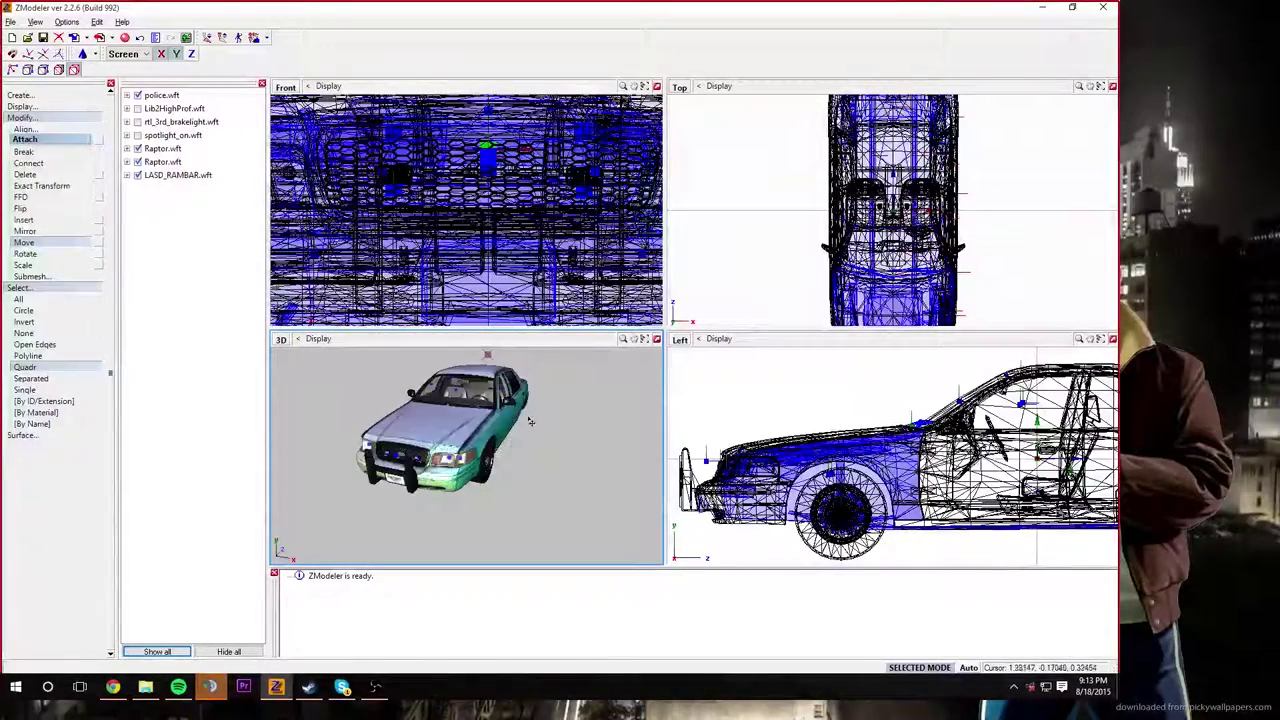
pyautogui.moveTo(530, 421); pyautogui.dragTo(490, 420, button='middle')
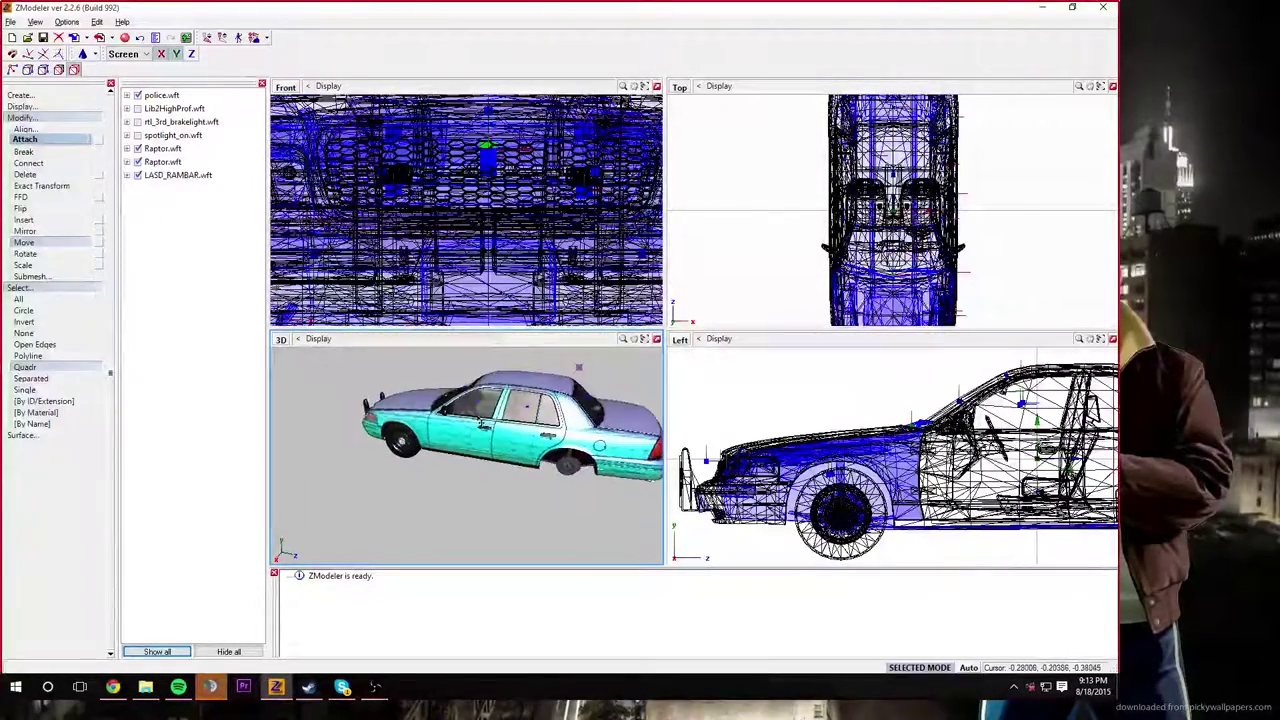
pyautogui.moveTo(578, 367); pyautogui.dragTo(538, 355, button='middle')
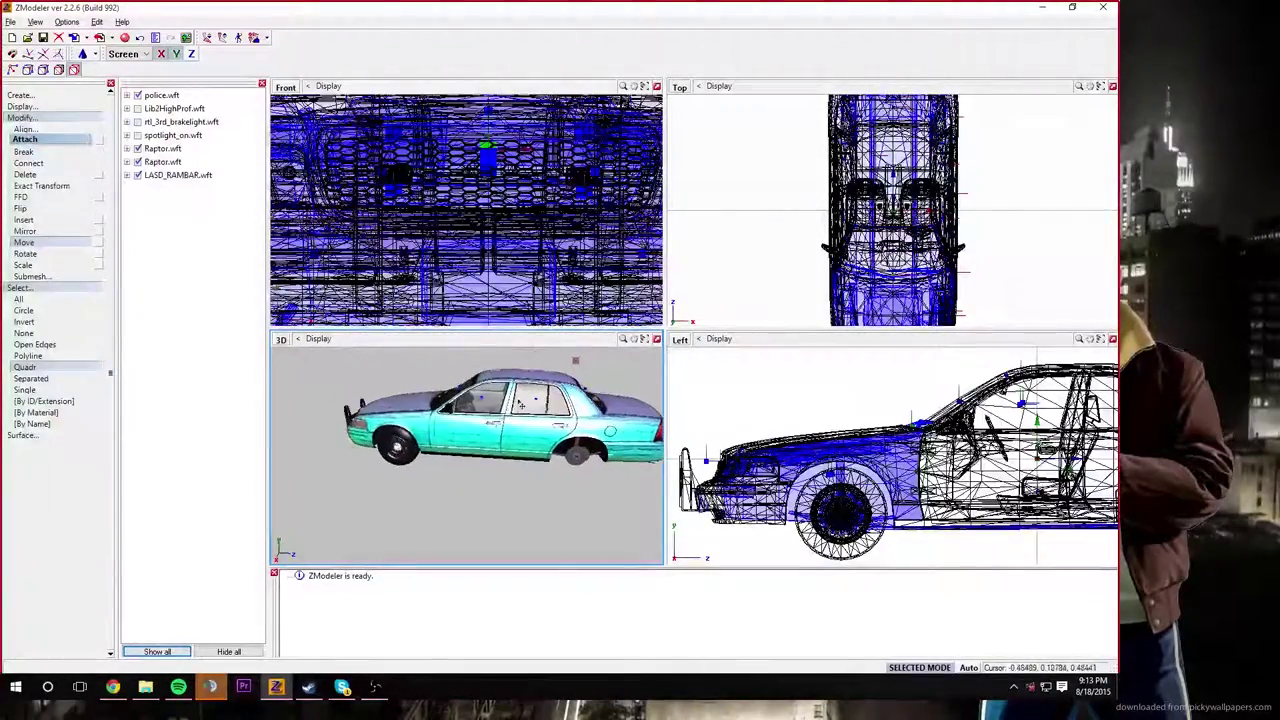
pyautogui.scroll(3, 520, 404)
pyautogui.scroll(3, 517, 401)
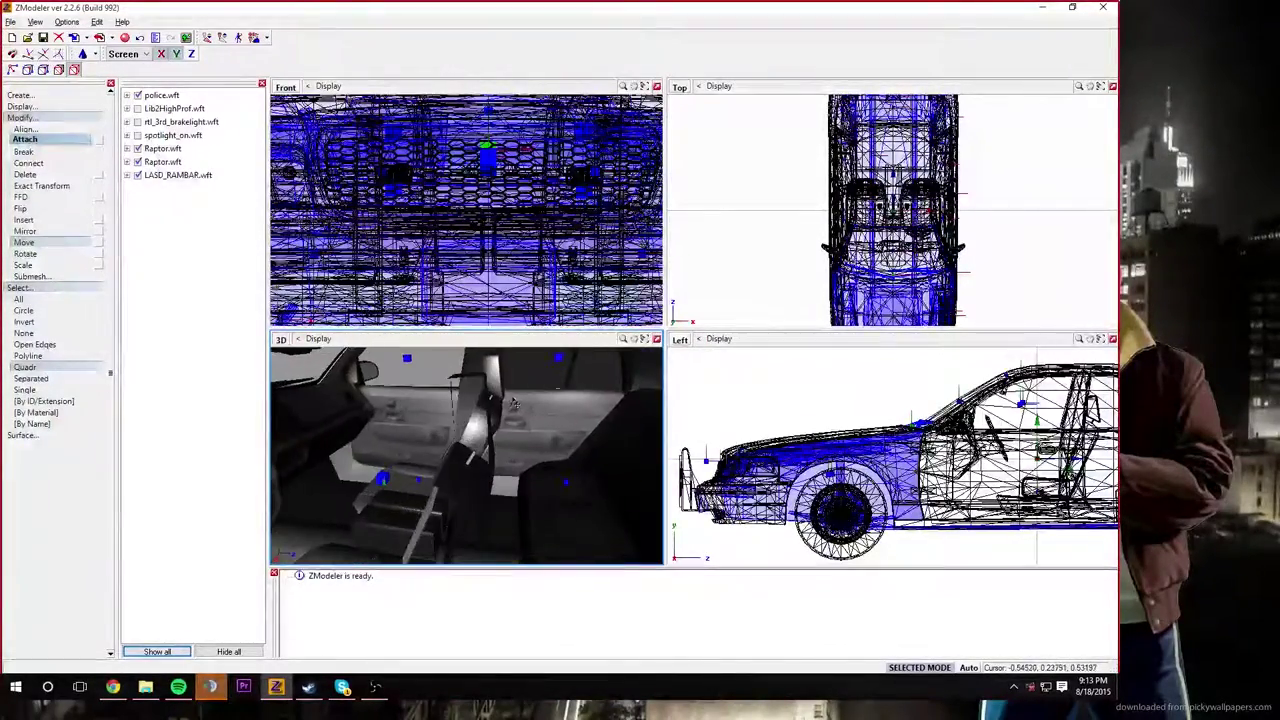
pyautogui.scroll(-3, 513, 405)
pyautogui.scroll(3, 386, 483)
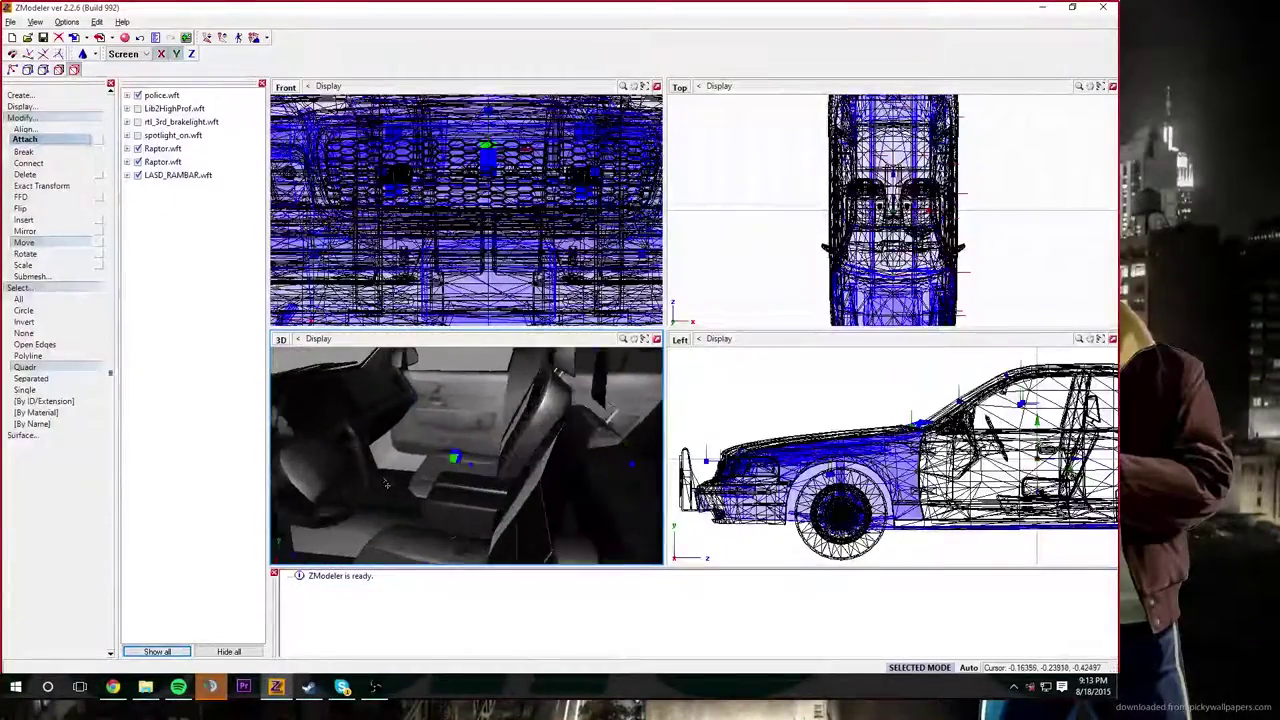
pyautogui.moveTo(386, 483); pyautogui.dragTo(463, 488, button='middle')
pyautogui.scroll(-8, 463, 488)
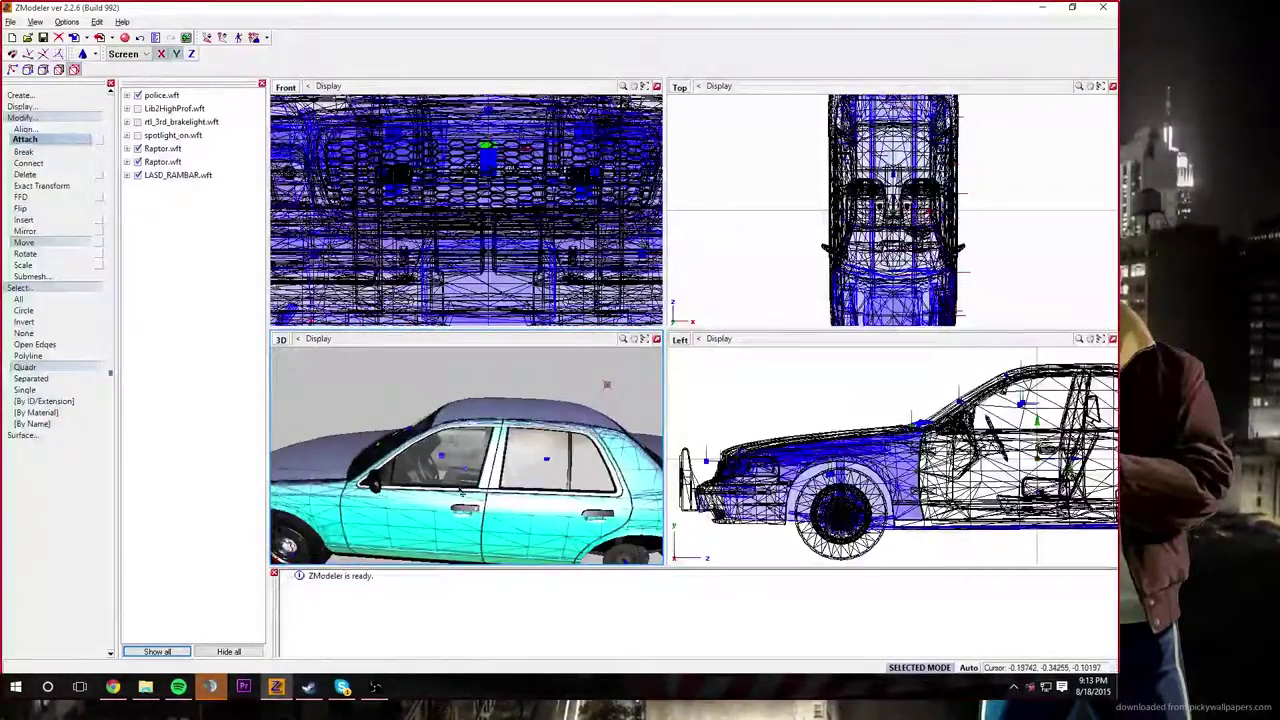
pyautogui.scroll(-2, 484, 494)
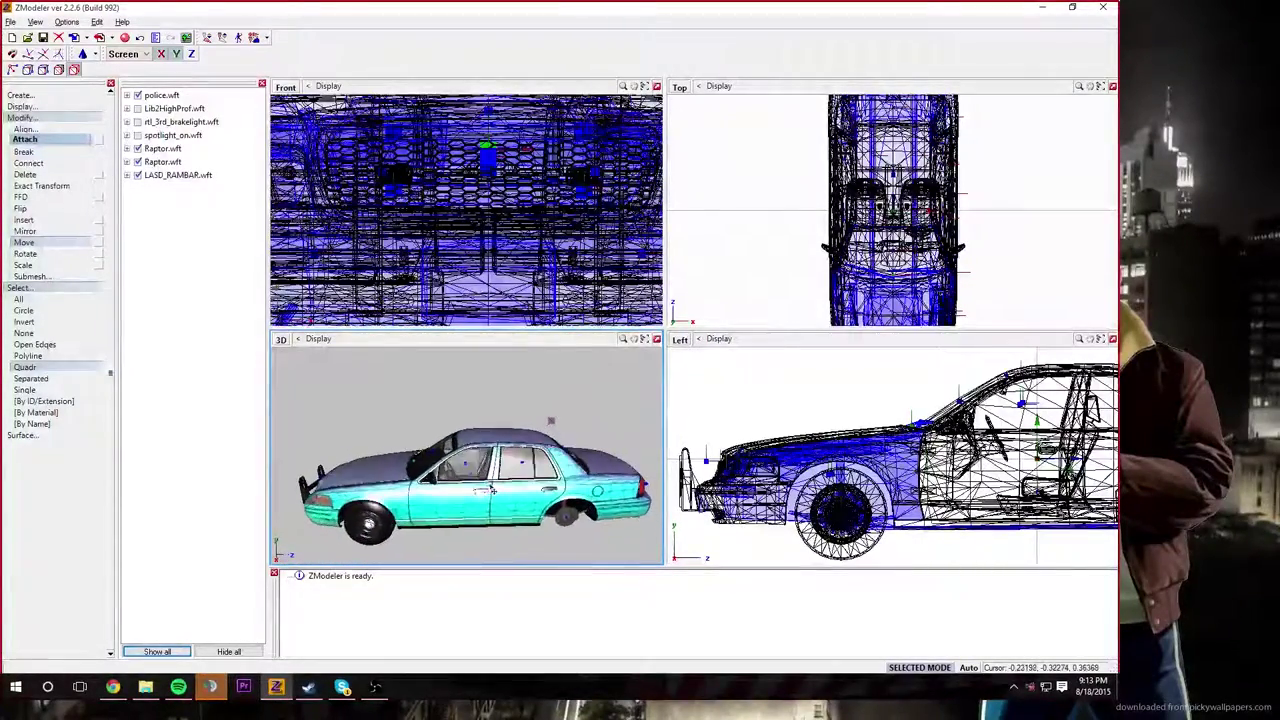
# Step: Show Lib2HighProf.wft and rtl_3rd_brakelight.wft, and hide LASD_RAMBAR.wft and police.wft
pyautogui.moveTo(494, 491); pyautogui.dragTo(479, 454, button='middle')
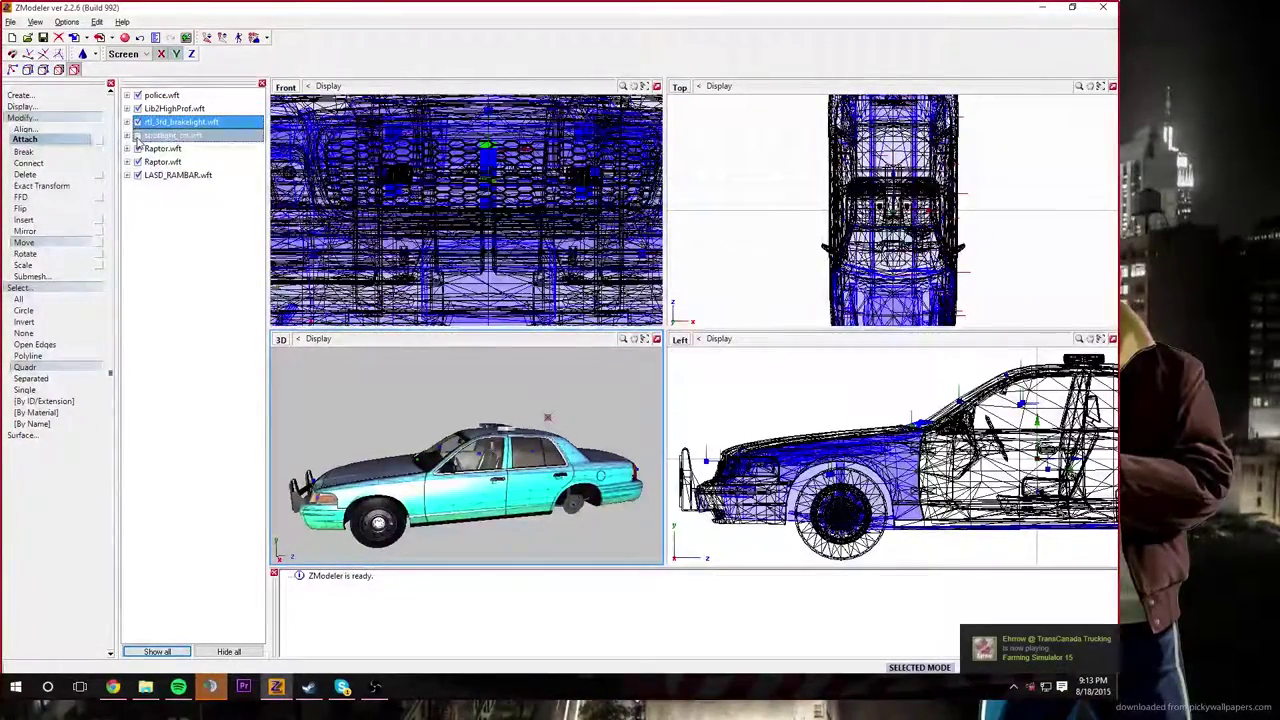
pyautogui.click(137, 175)
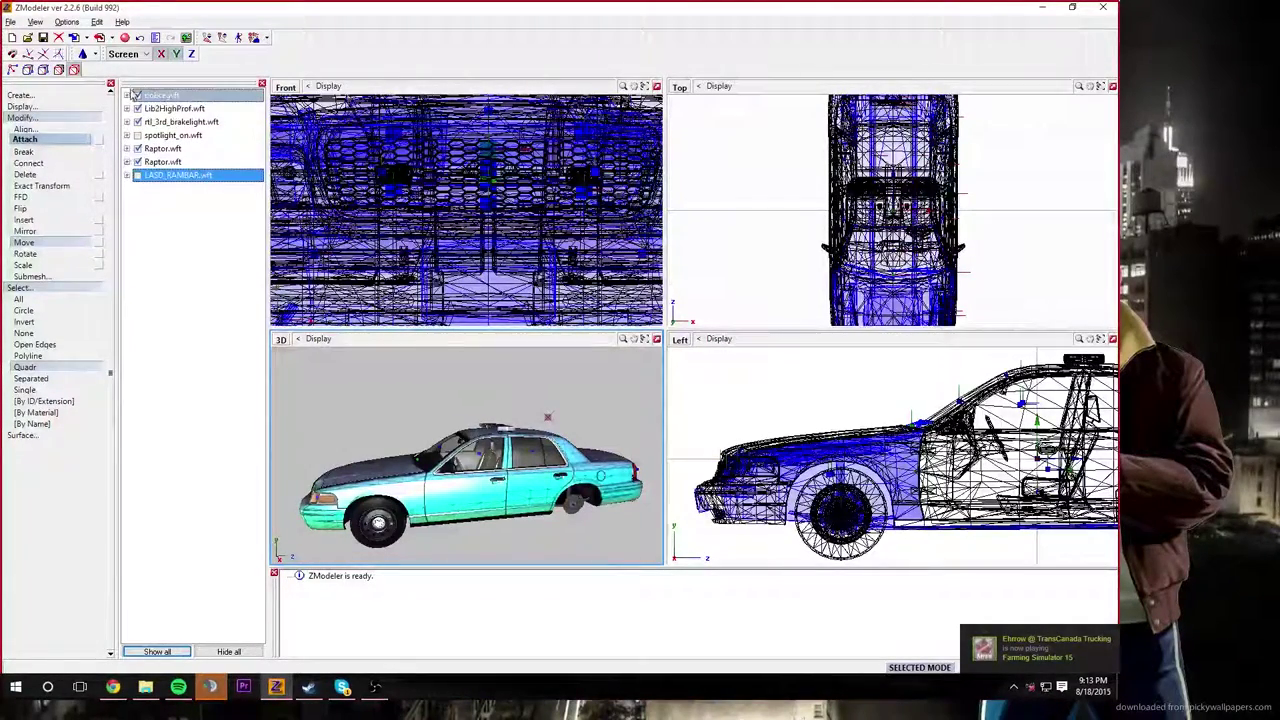
pyautogui.click(137, 95)
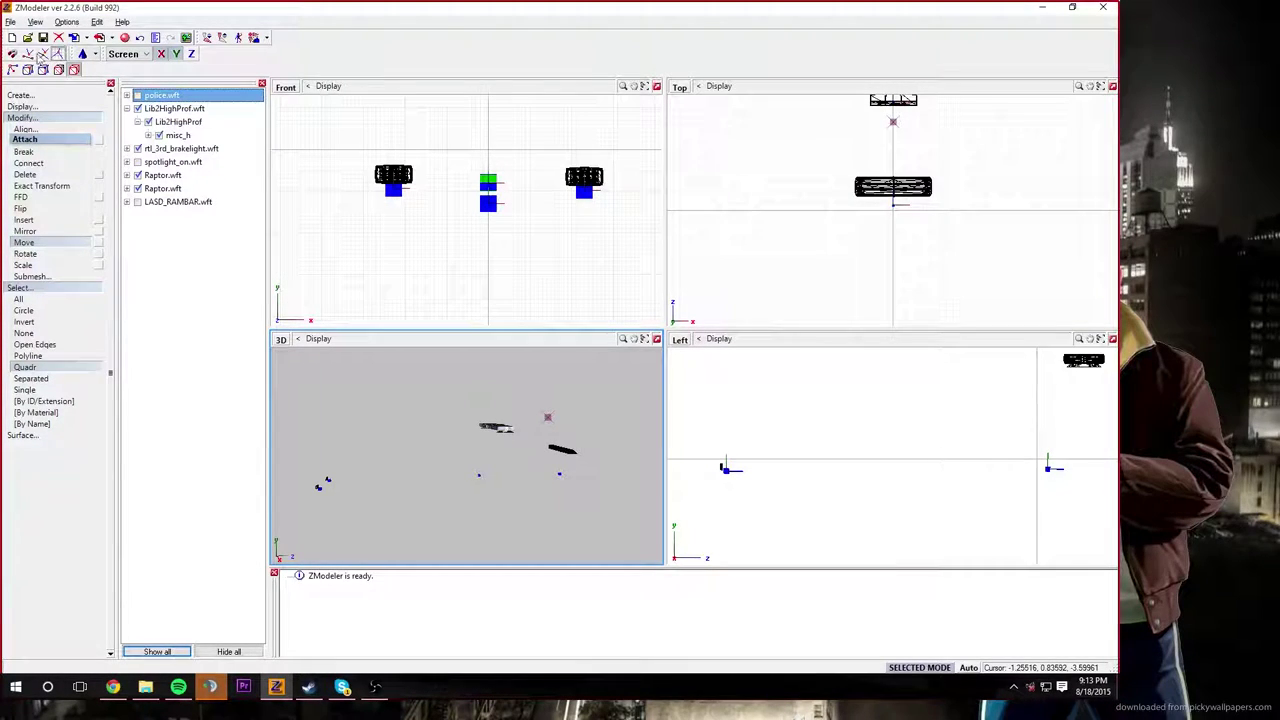
# Step: Save the scene as a ZModeler2 z3d file named Police in the LS State Police folder
pyautogui.click(10, 21)
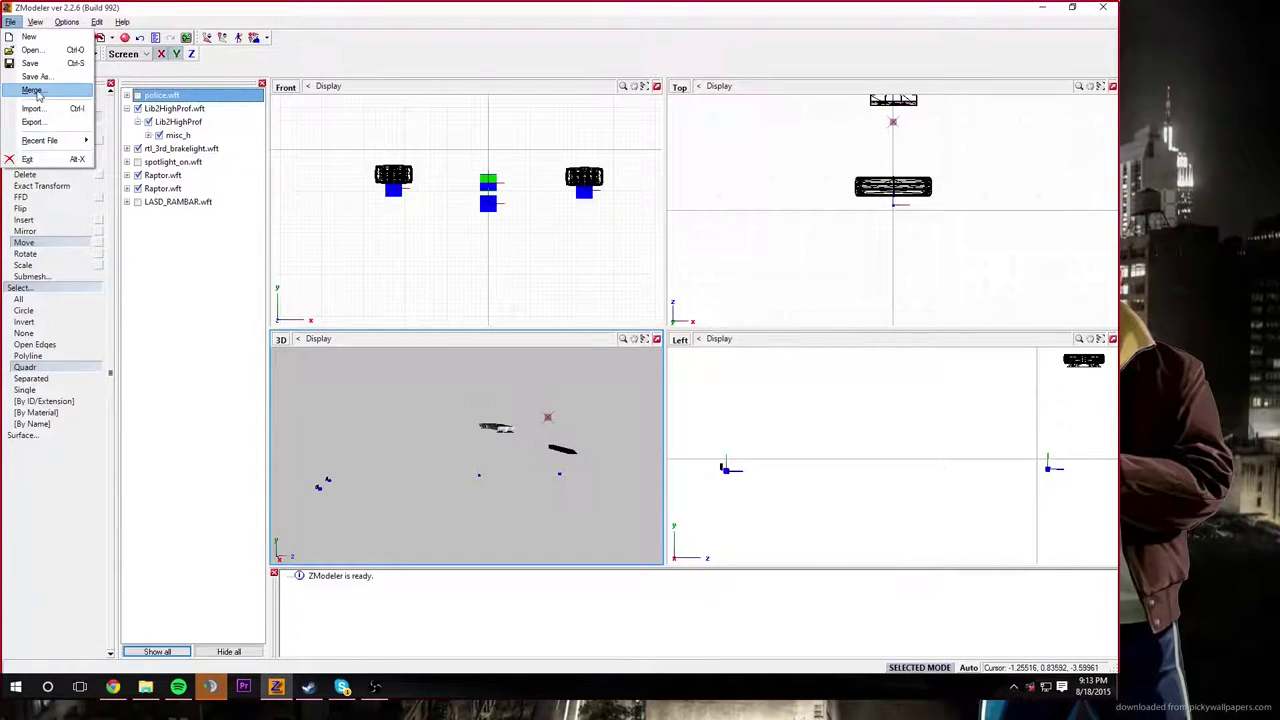
pyautogui.click(39, 63)
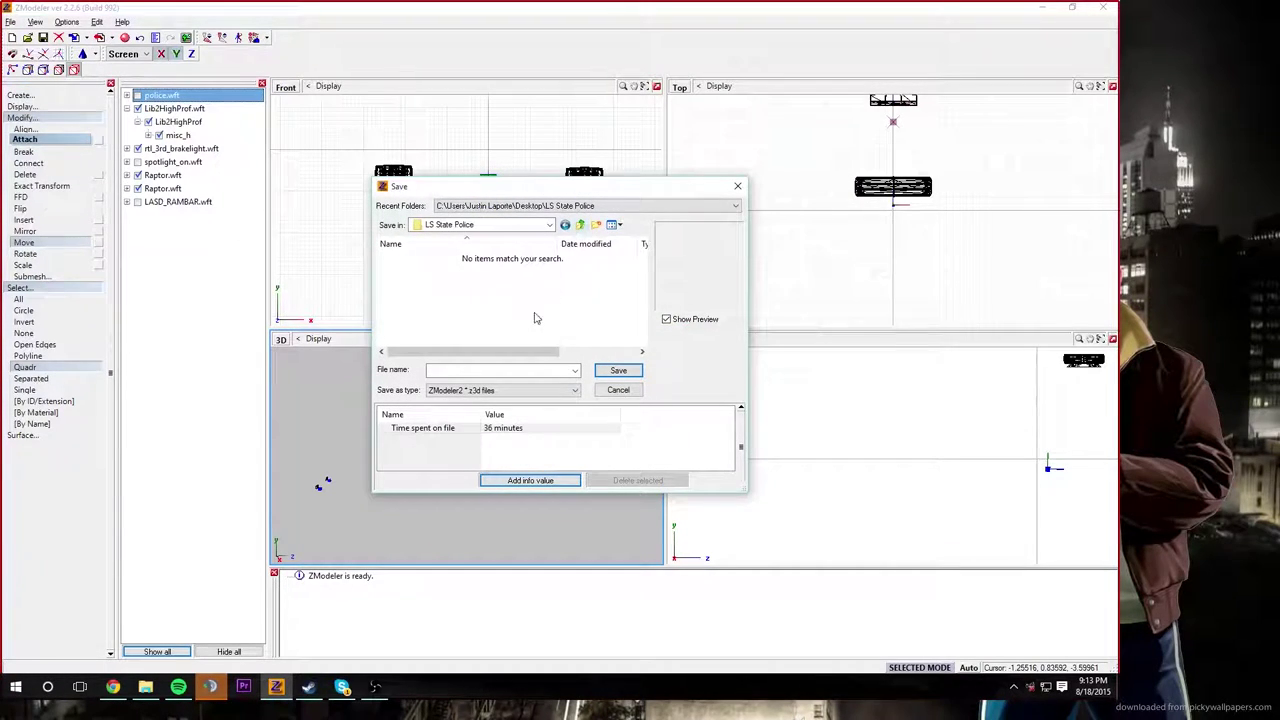
pyautogui.write('Police')
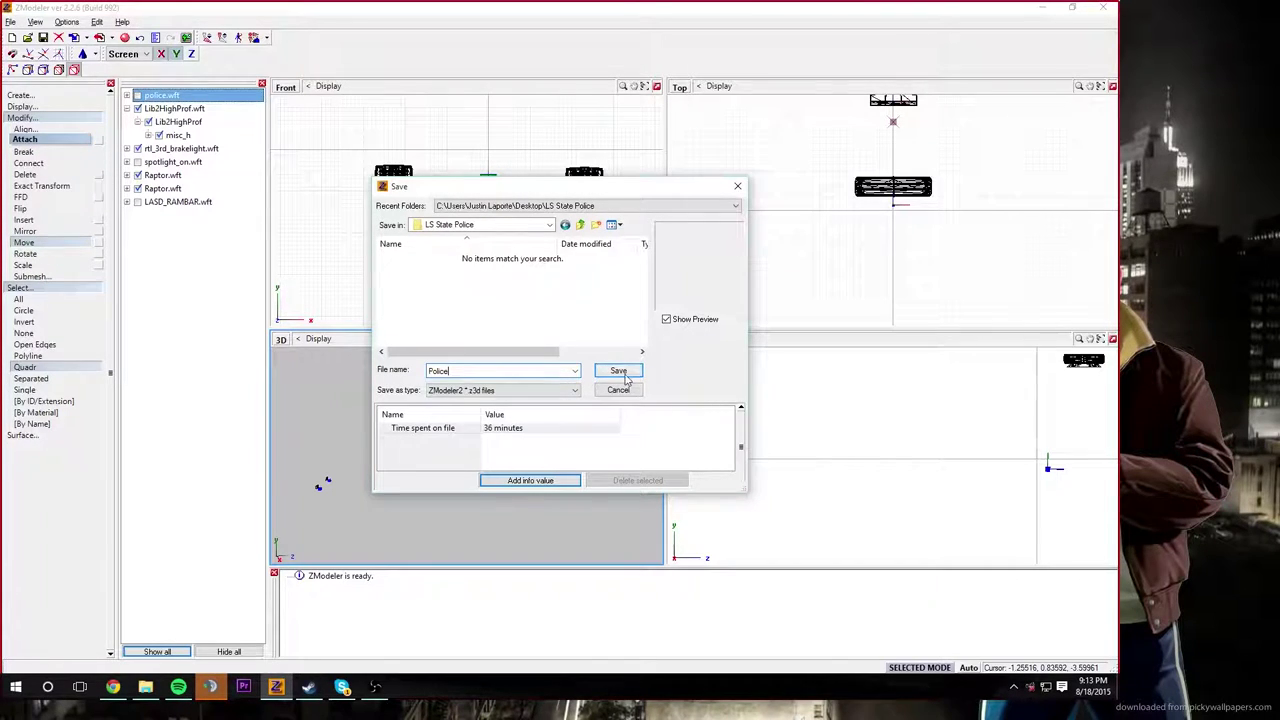
pyautogui.click(624, 374)
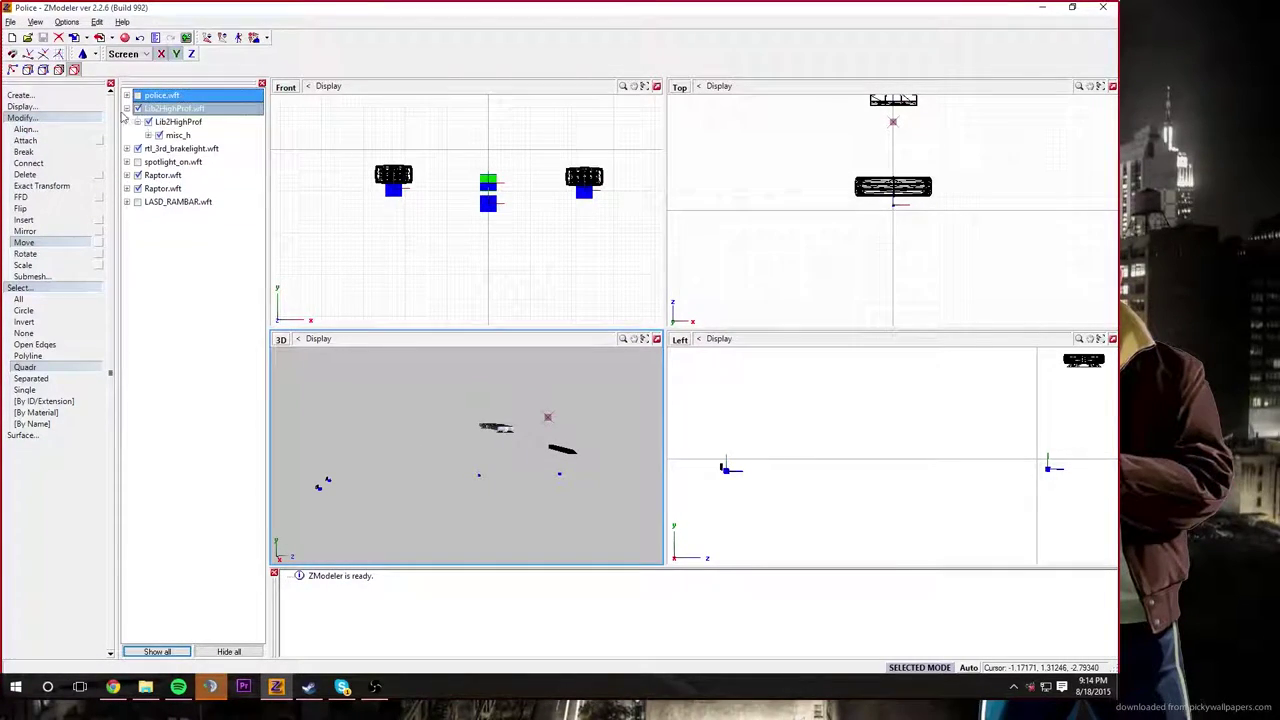
# Step: Expand the hierarchies of Lib2HighProf.wft, rtl_3rd_brakelight.wft and both Raptor.wft parts down to their extra nodes
pyautogui.click(147, 135)
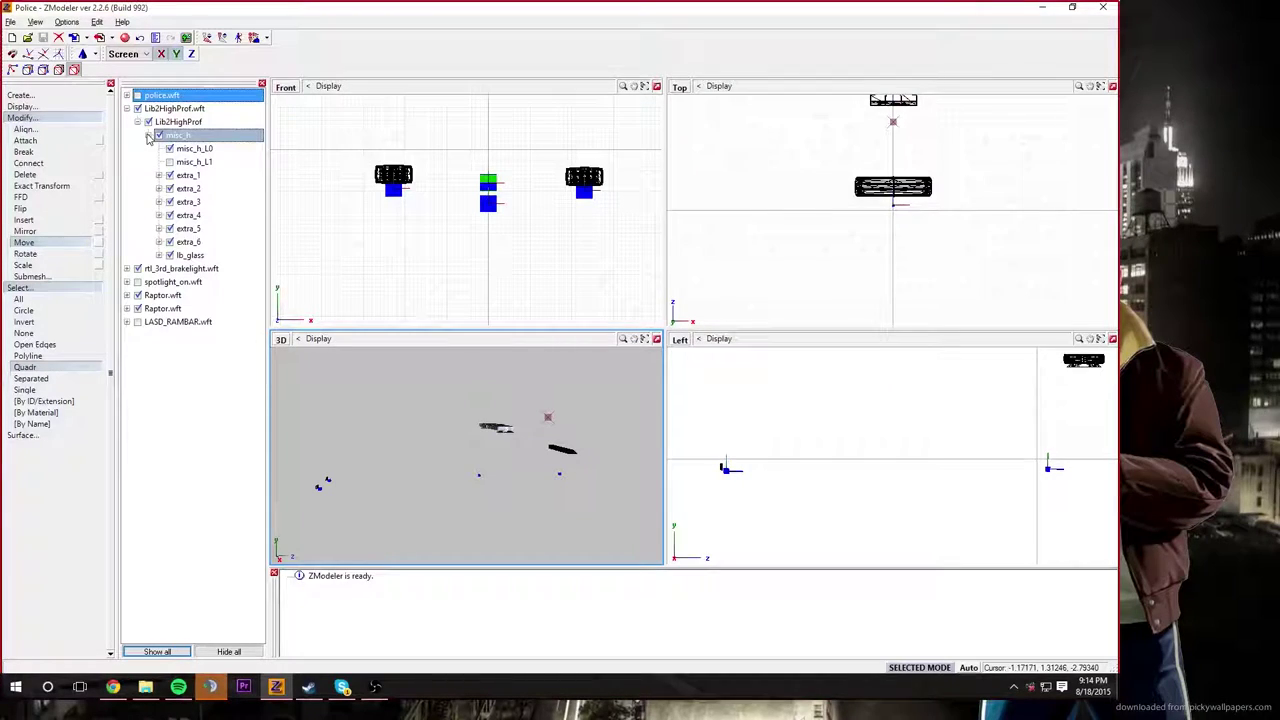
pyautogui.click(126, 268)
pyautogui.click(137, 282)
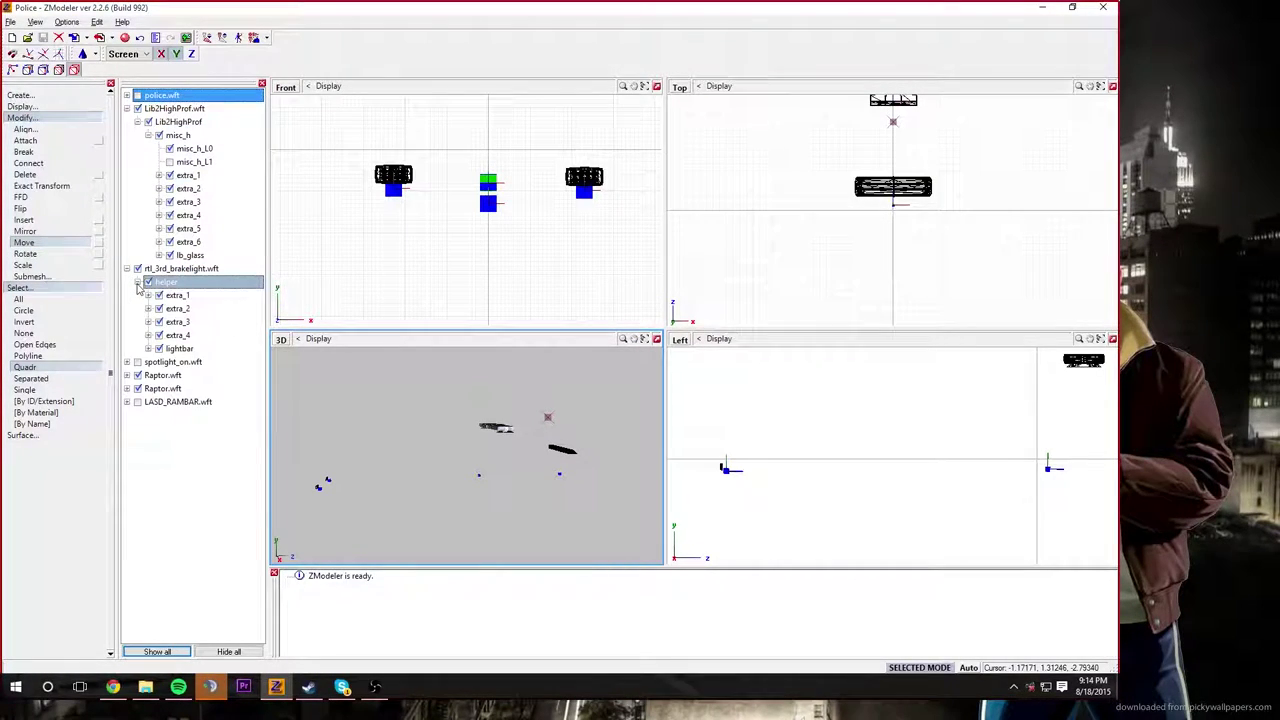
pyautogui.click(126, 375)
pyautogui.click(137, 388)
pyautogui.click(148, 401)
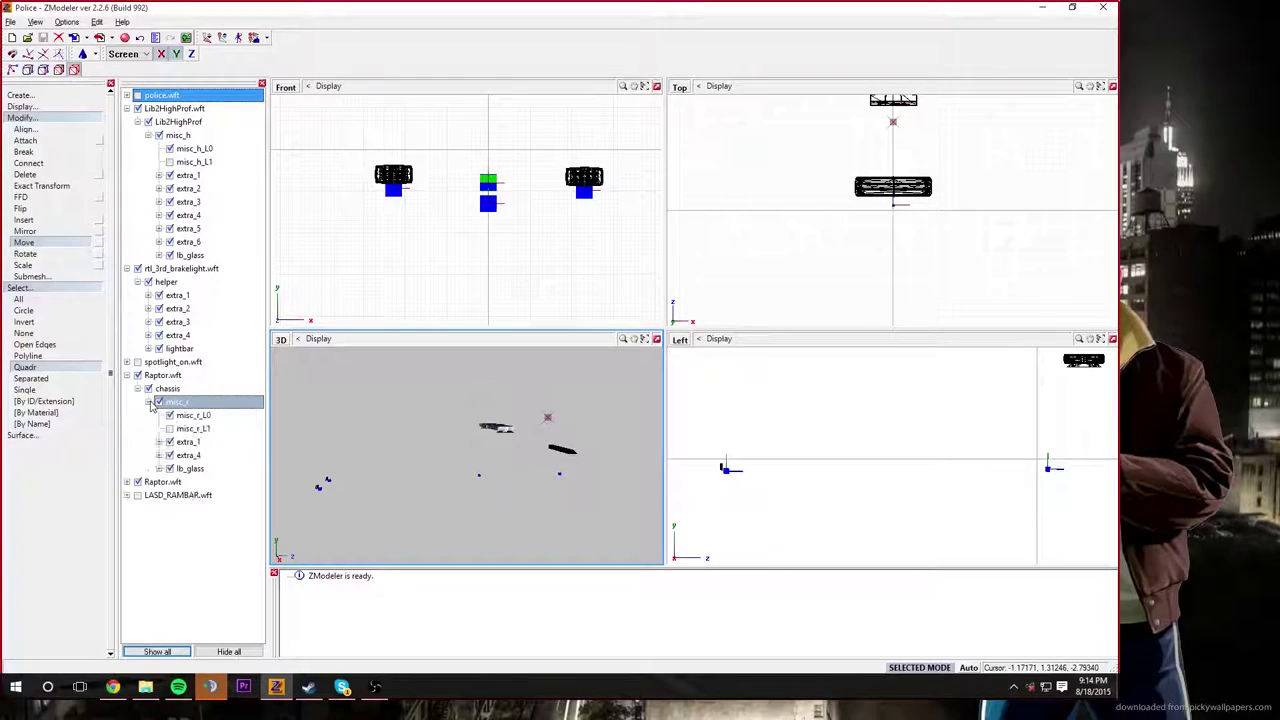
pyautogui.click(126, 482)
pyautogui.click(137, 495)
pyautogui.click(148, 508)
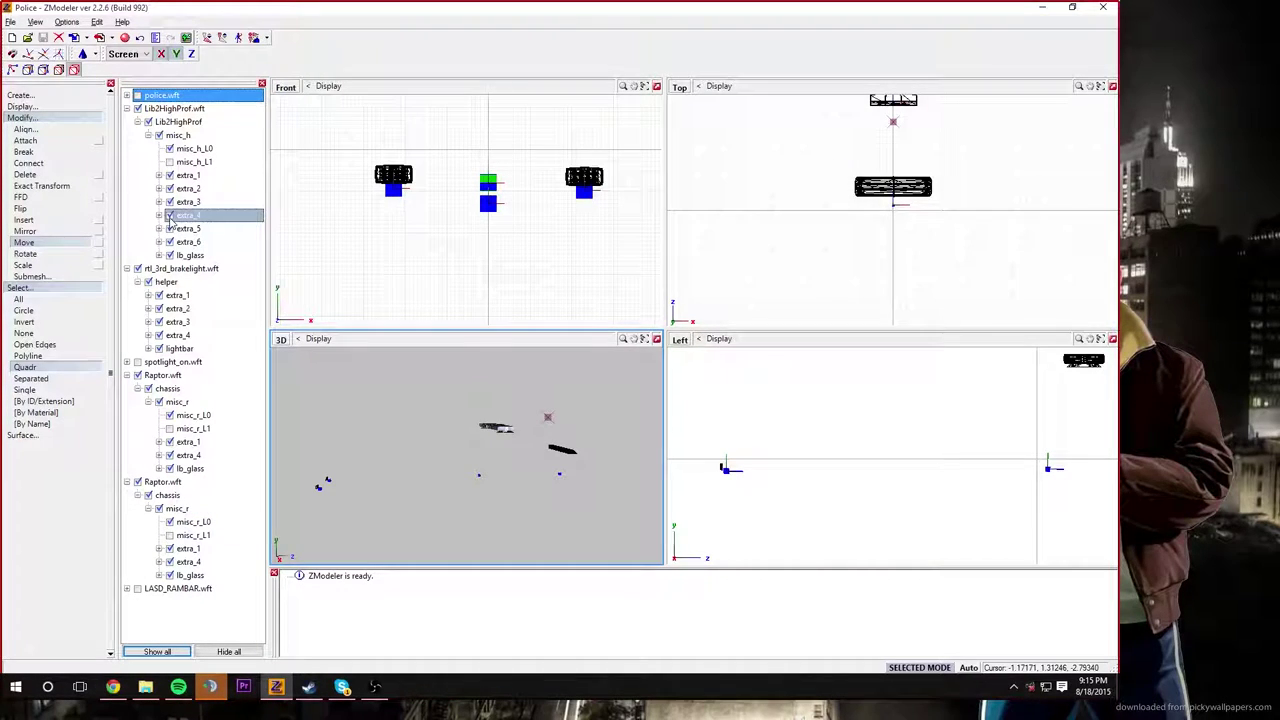
# Step: Move the L0 meshes of extra_1 to extra_4 from rtl_3rd_brakelight.wft into the matching extras under misc_h of Lib2HighProf.wft
pyautogui.click(148, 295)
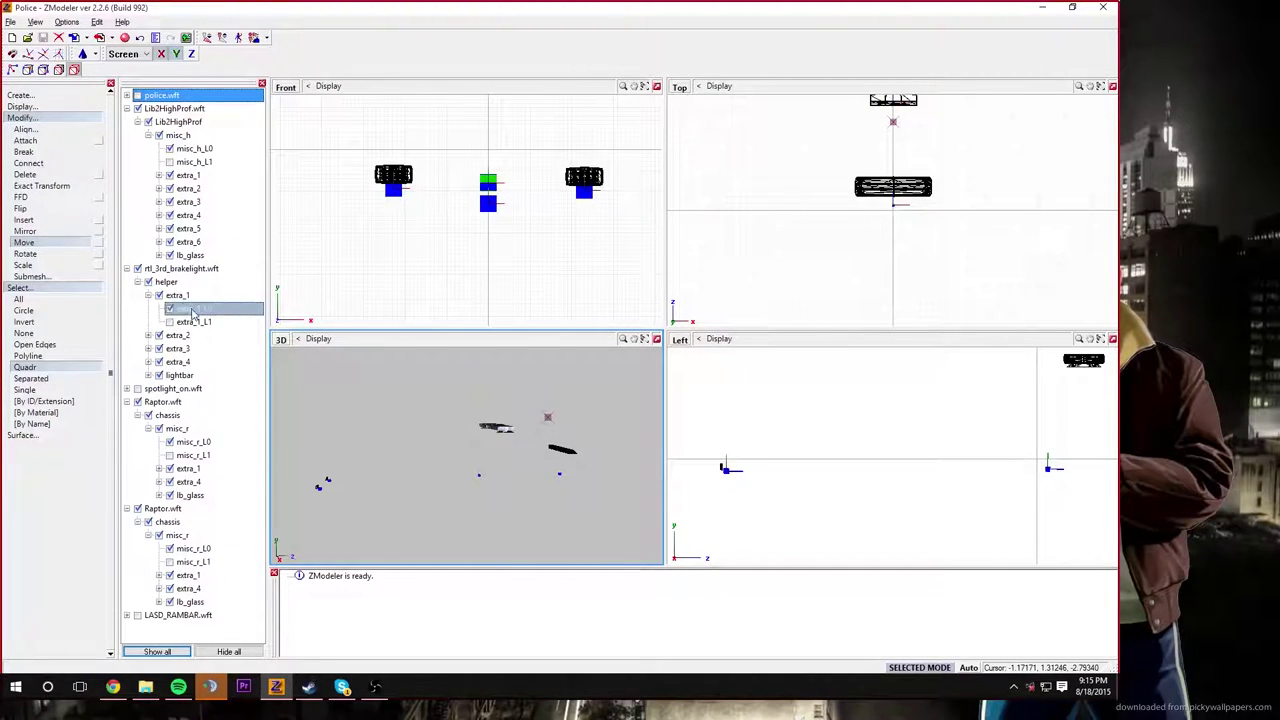
pyautogui.moveTo(190, 308); pyautogui.dragTo(188, 175)
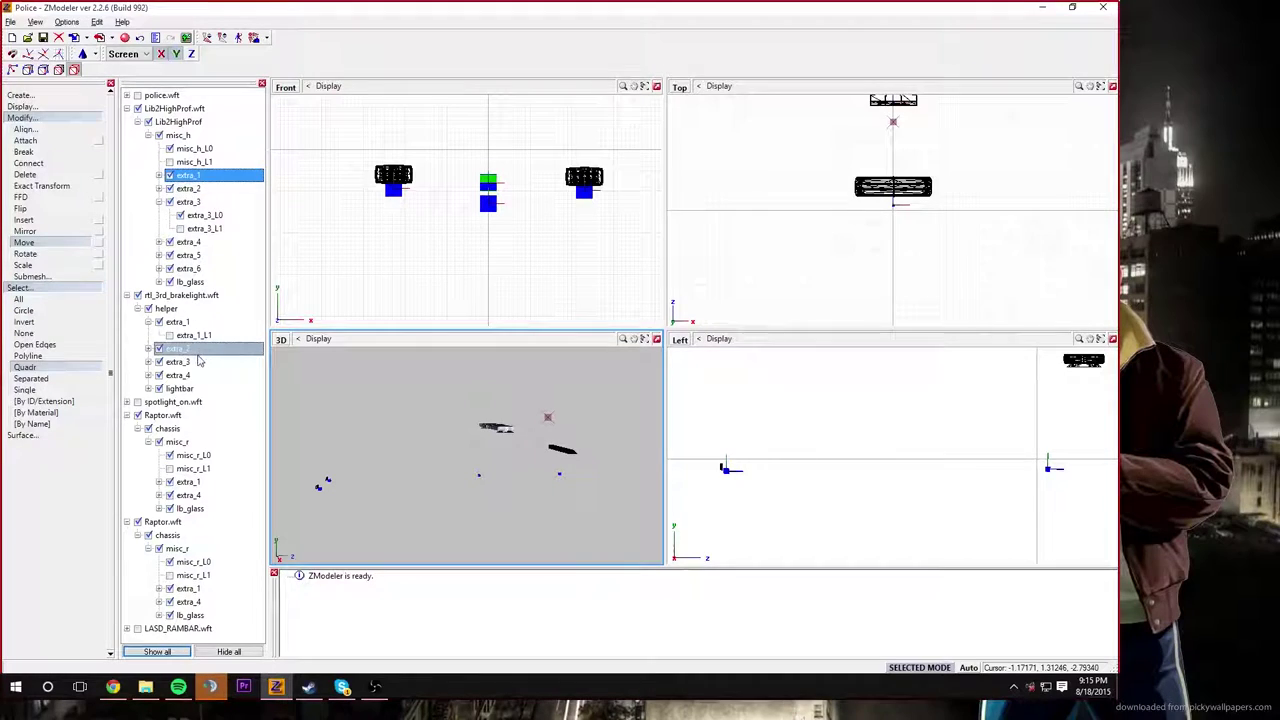
pyautogui.click(148, 348)
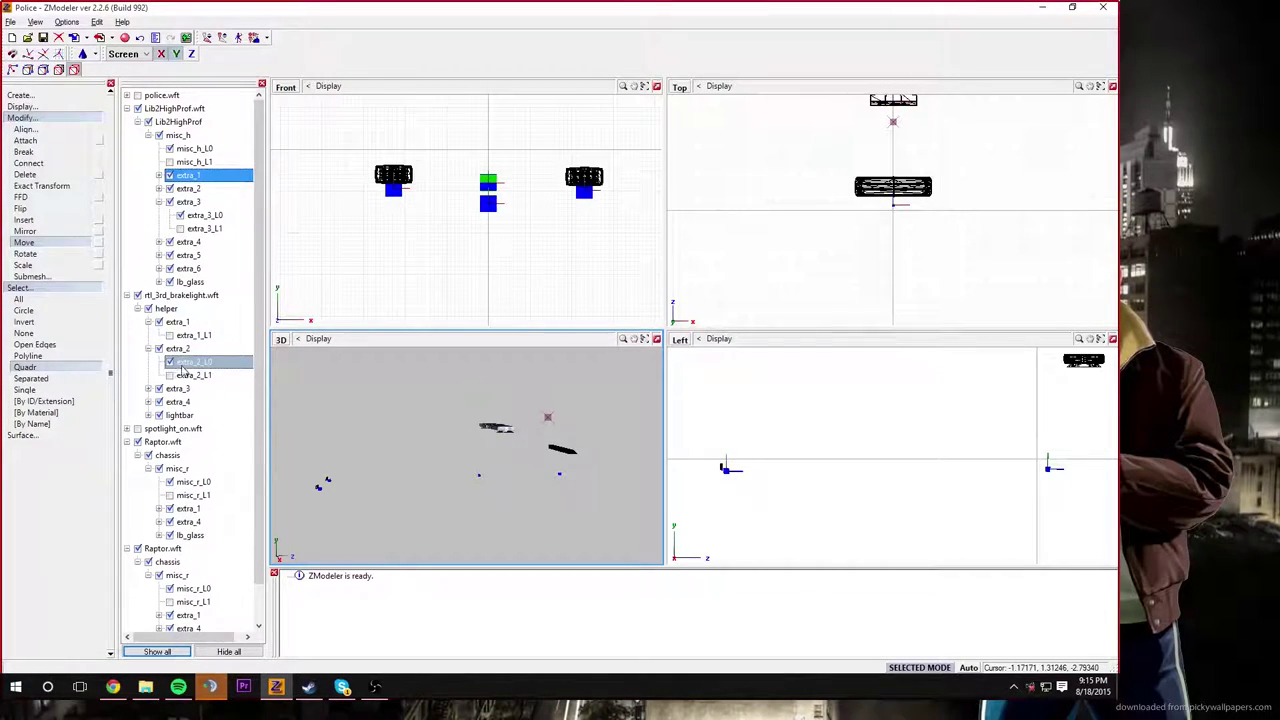
pyautogui.moveTo(183, 363); pyautogui.dragTo(190, 187)
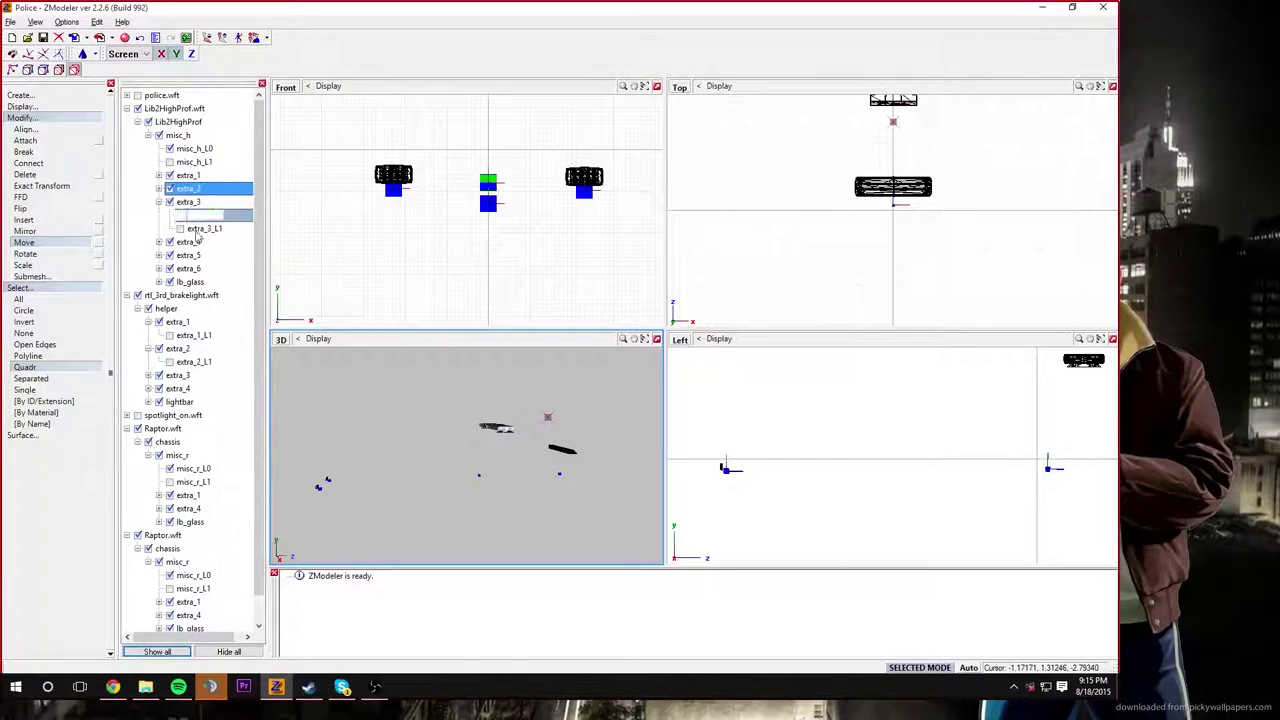
pyautogui.click(147, 375)
pyautogui.moveTo(193, 388); pyautogui.dragTo(185, 202)
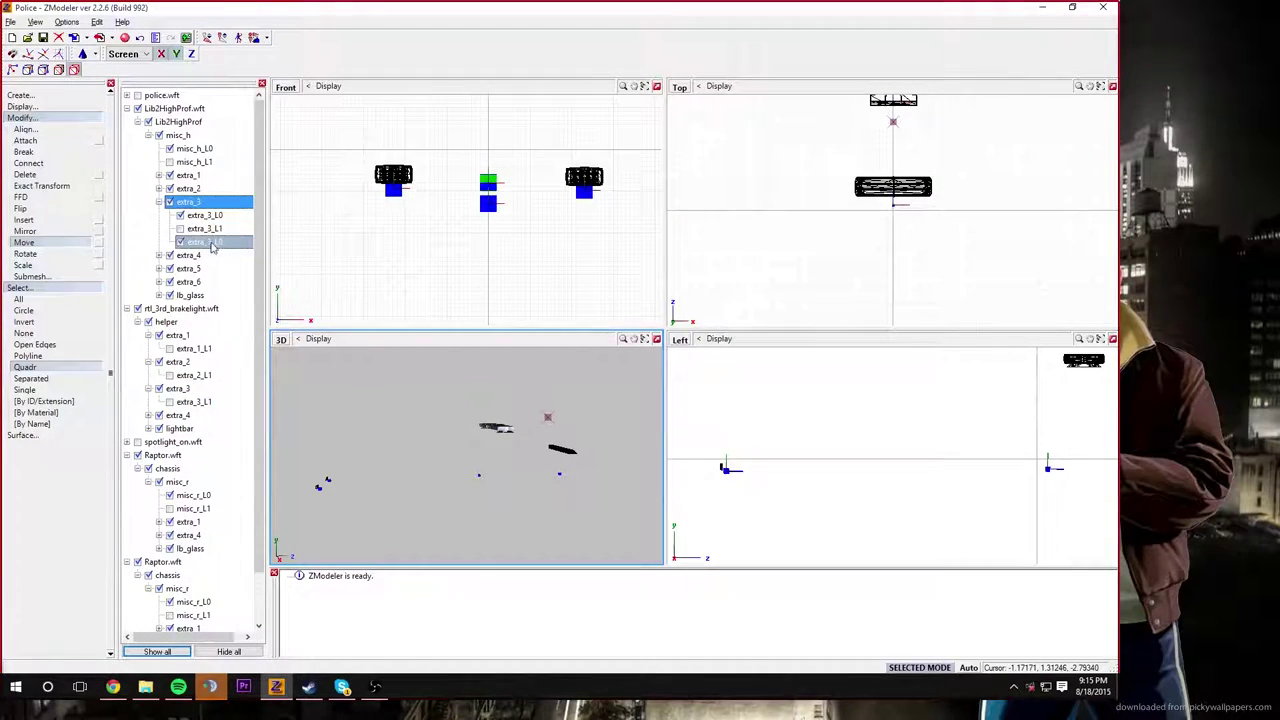
pyautogui.moveTo(158, 512); pyautogui.dragTo(158, 418)
pyautogui.click(193, 428)
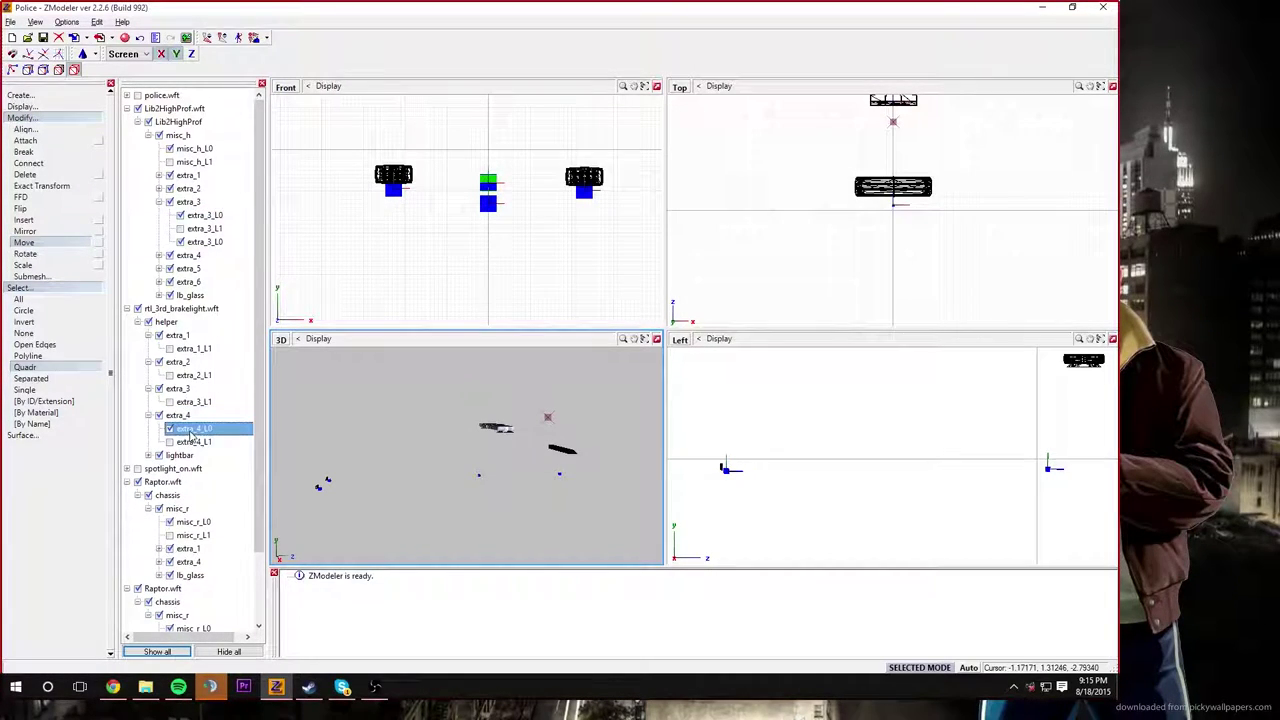
pyautogui.moveTo(193, 329); pyautogui.dragTo(197, 258)
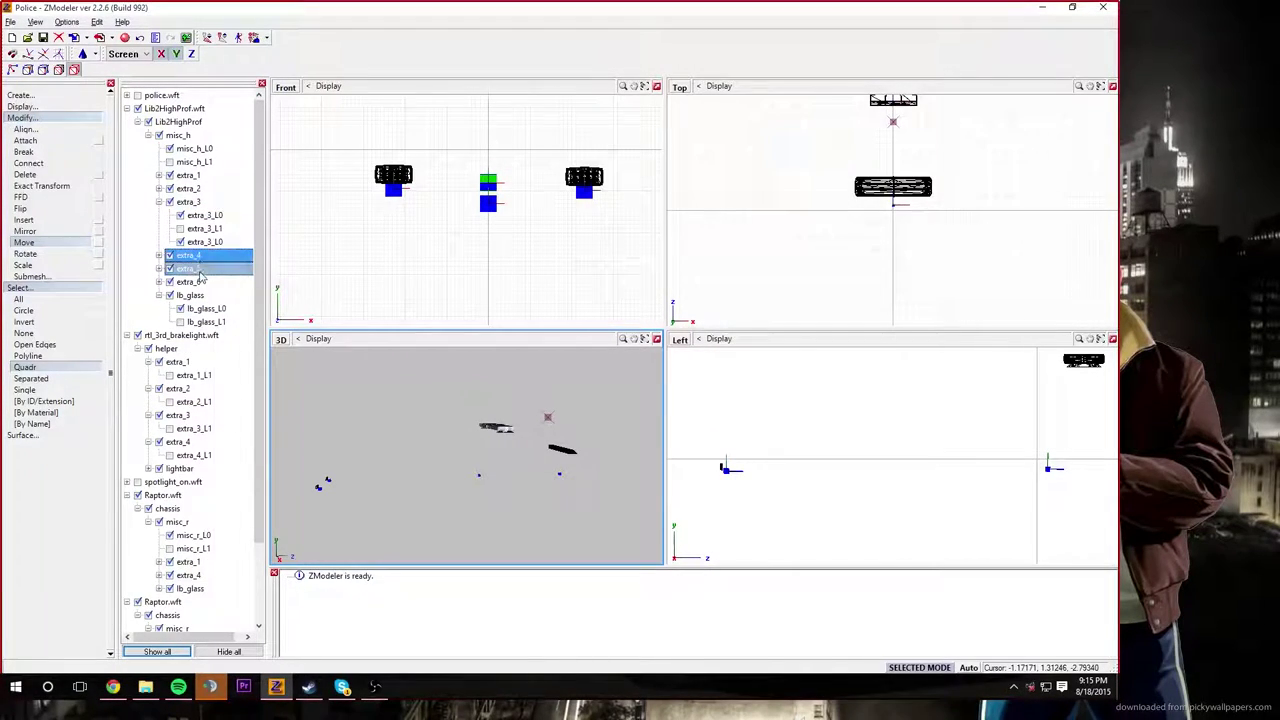
pyautogui.click(158, 255)
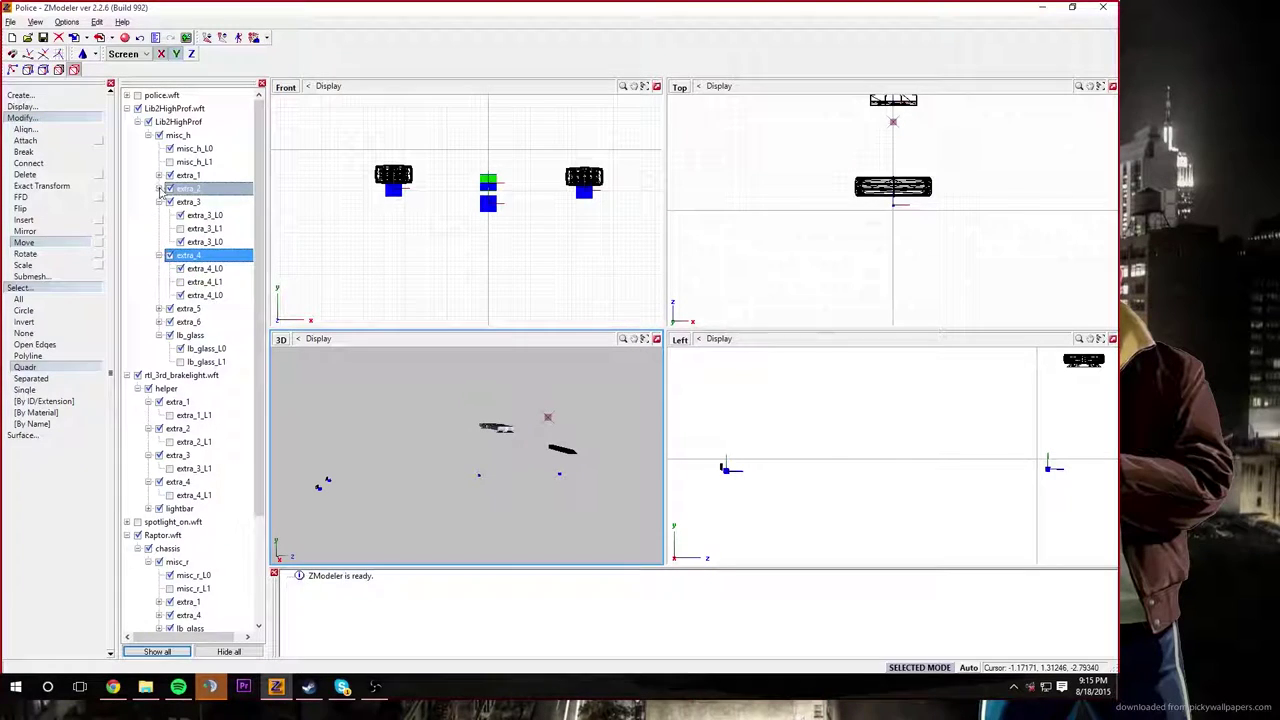
pyautogui.click(158, 188)
pyautogui.click(158, 175)
# Step: Delete the leftover extra_1, extra_2, extra_3 and extra_4 nodes from the helper of rtl_3rd_brakelight.wft
pyautogui.rightClick(205, 482)
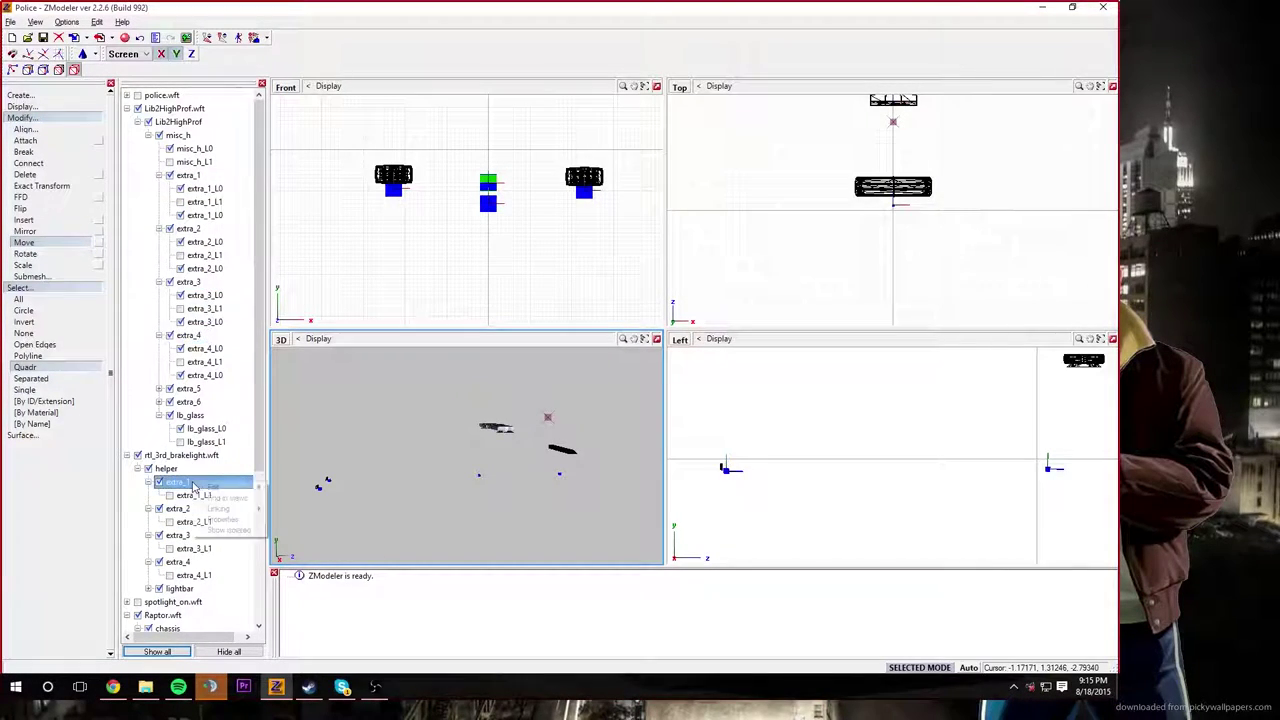
pyautogui.moveTo(222, 487)
pyautogui.click(285, 487)
pyautogui.rightClick(165, 468)
pyautogui.rightClick(160, 483)
pyautogui.moveTo(215, 488)
pyautogui.click(260, 488)
pyautogui.rightClick(206, 486)
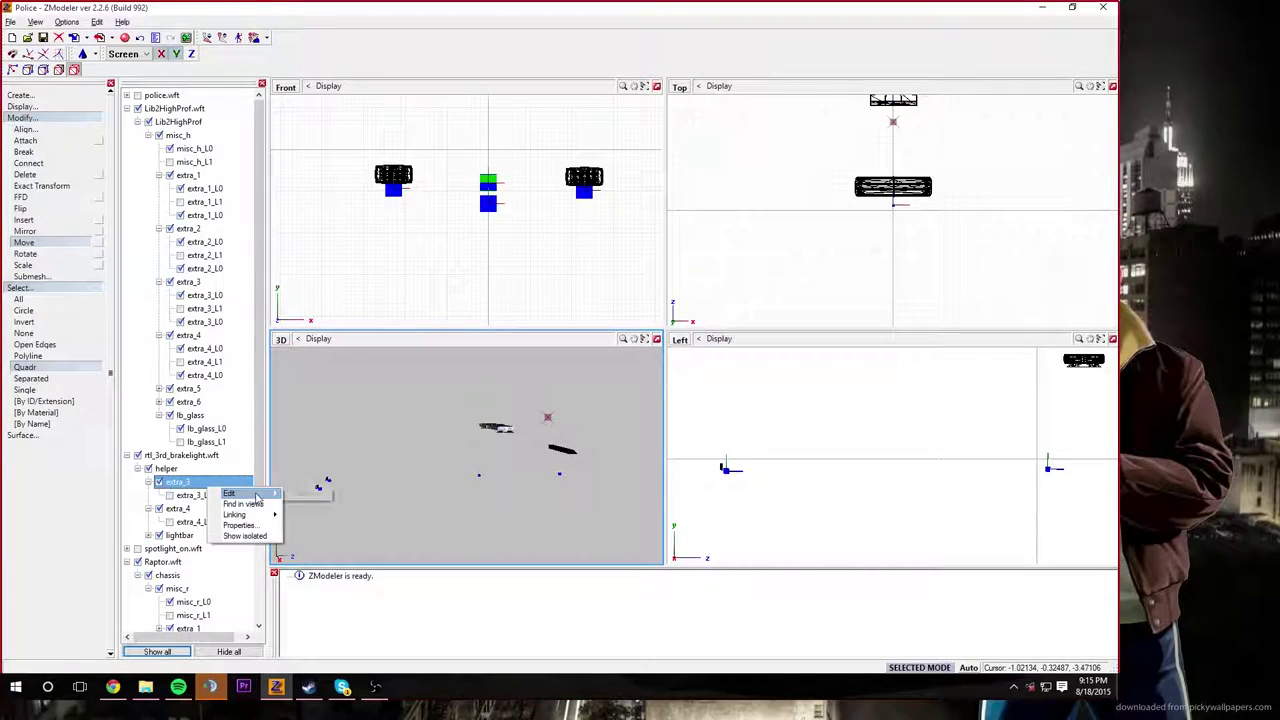
pyautogui.click(291, 493)
pyautogui.rightClick(234, 484)
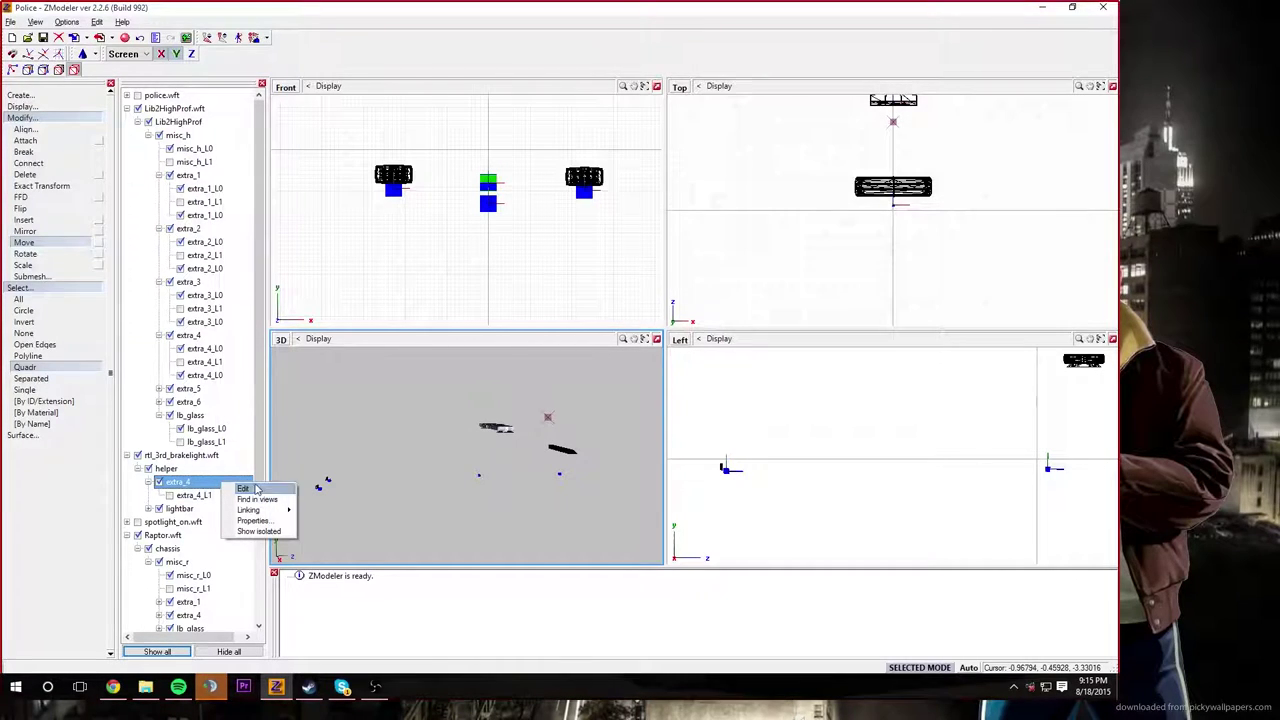
pyautogui.click(310, 489)
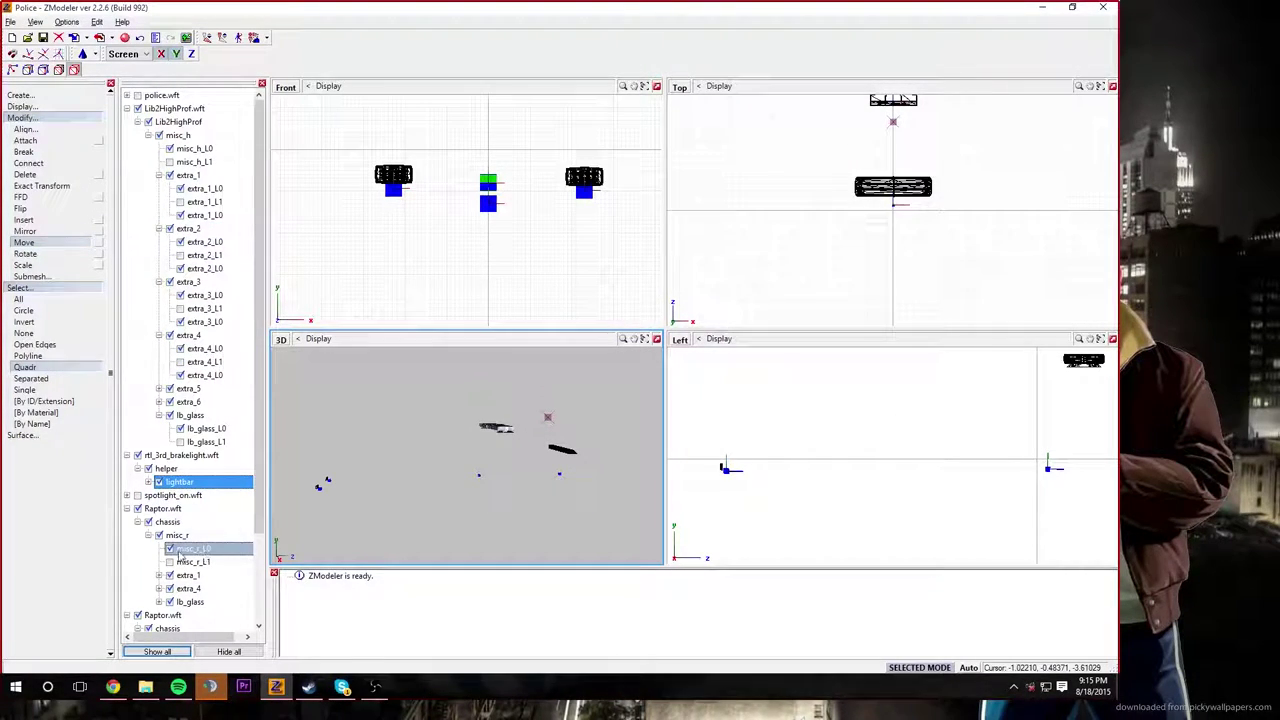
# Step: Move extra_1_L0 and extra_4_L0 of the first Raptor.wft into the matching extras of Lib2HighProf.wft
pyautogui.click(159, 575)
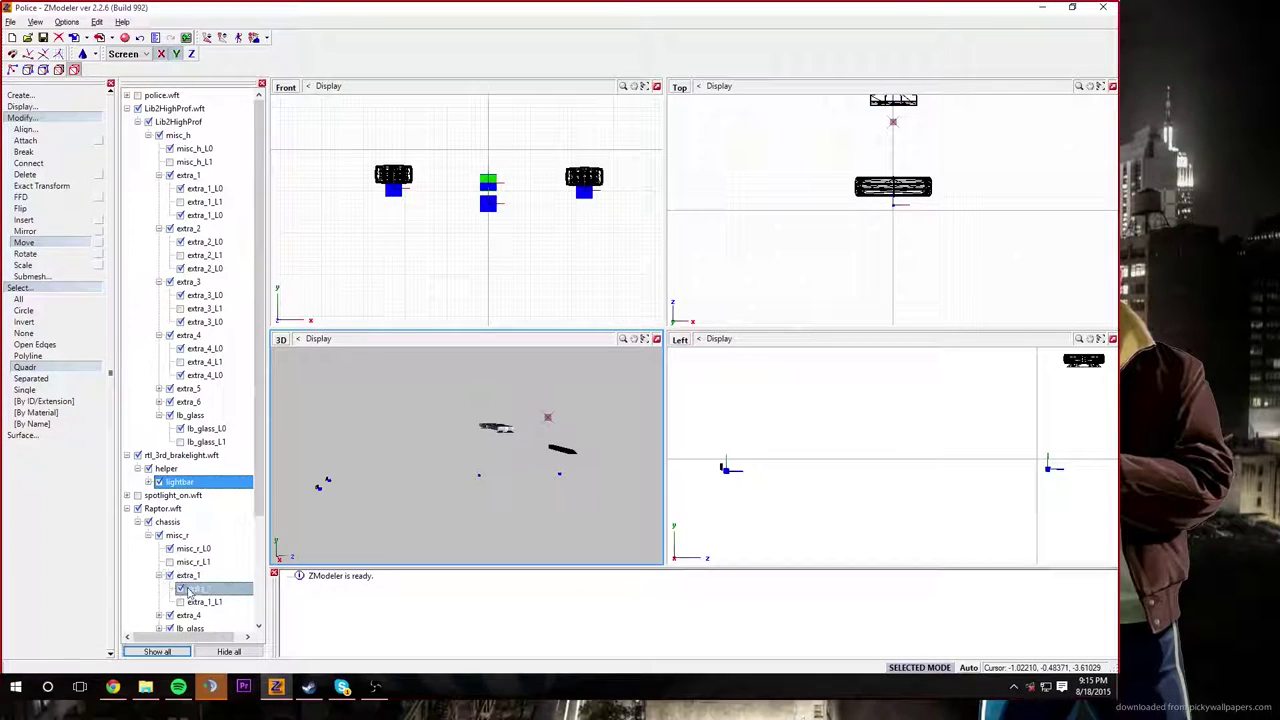
pyautogui.moveTo(190, 592); pyautogui.dragTo(182, 180)
pyautogui.scroll(-1, 168, 555)
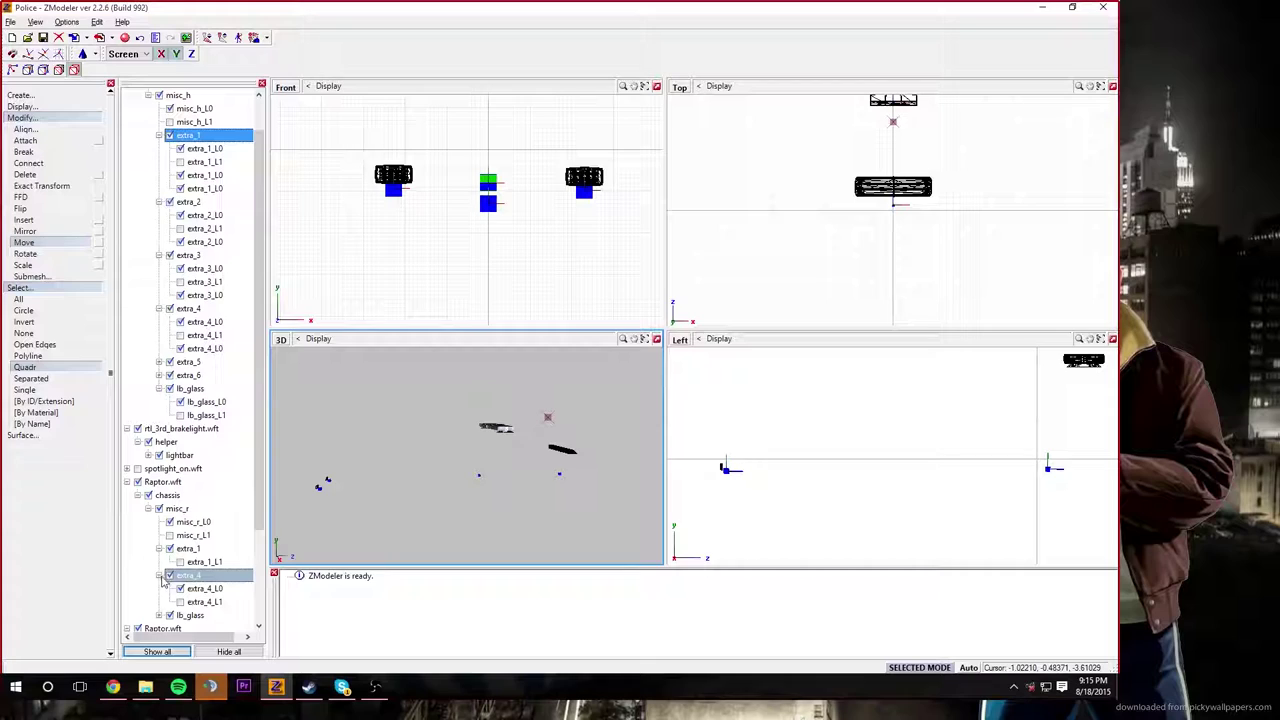
pyautogui.moveTo(195, 588); pyautogui.dragTo(184, 329)
# Step: Delete the leftover extra_1 and extra_4 nodes from misc_r of the first Raptor.wft
pyautogui.scroll(-2, 184, 329)
pyautogui.rightClick(202, 443)
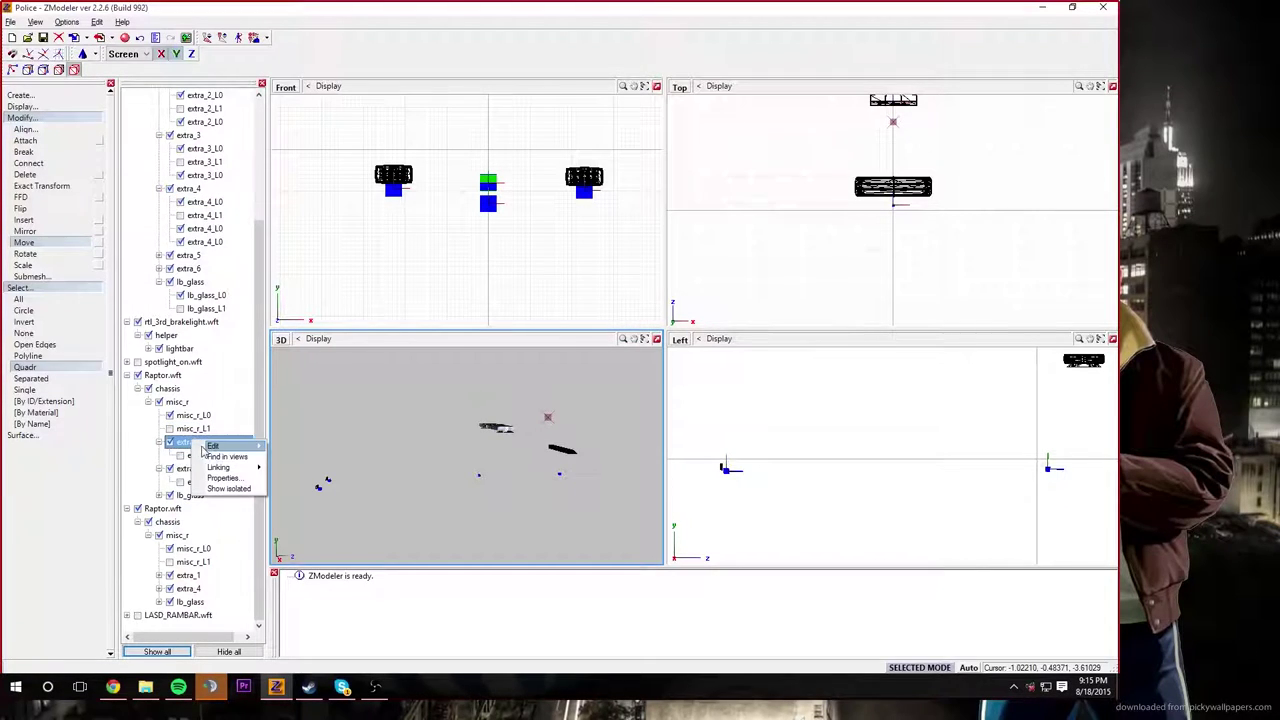
pyautogui.moveTo(236, 448)
pyautogui.click(284, 446)
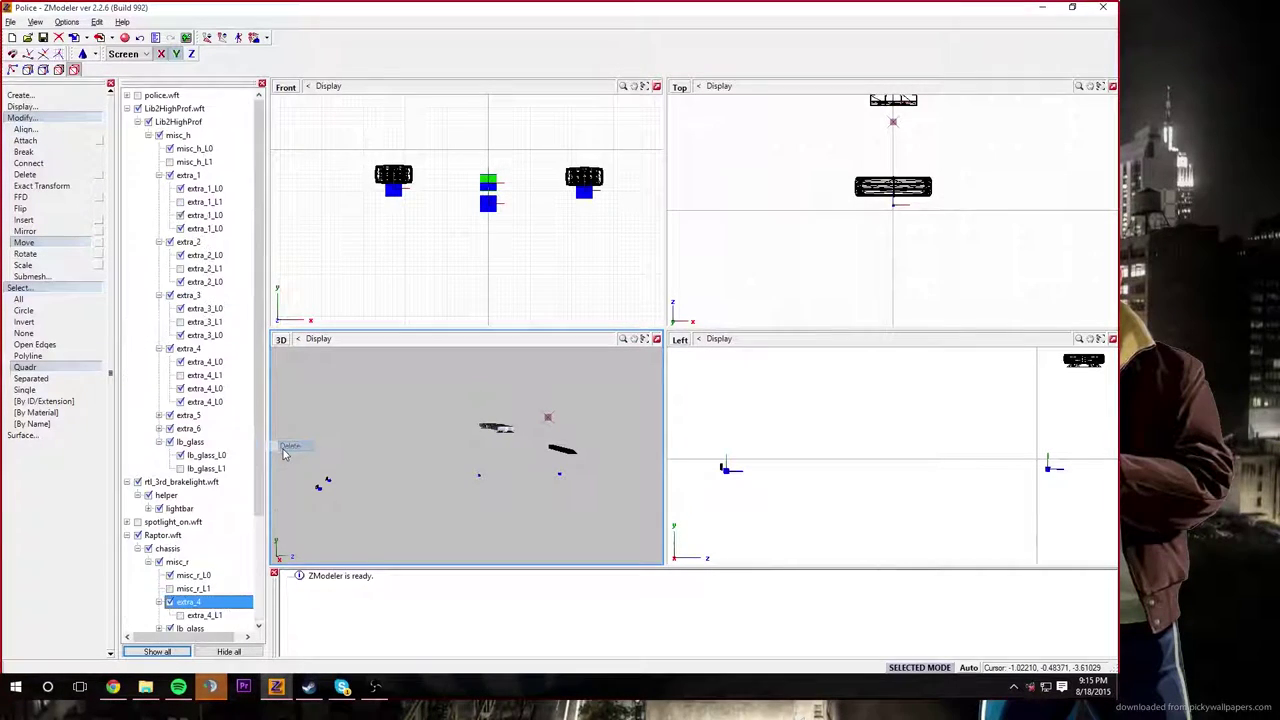
pyautogui.scroll(-2, 215, 539)
pyautogui.rightClick(202, 521)
pyautogui.moveTo(275, 525)
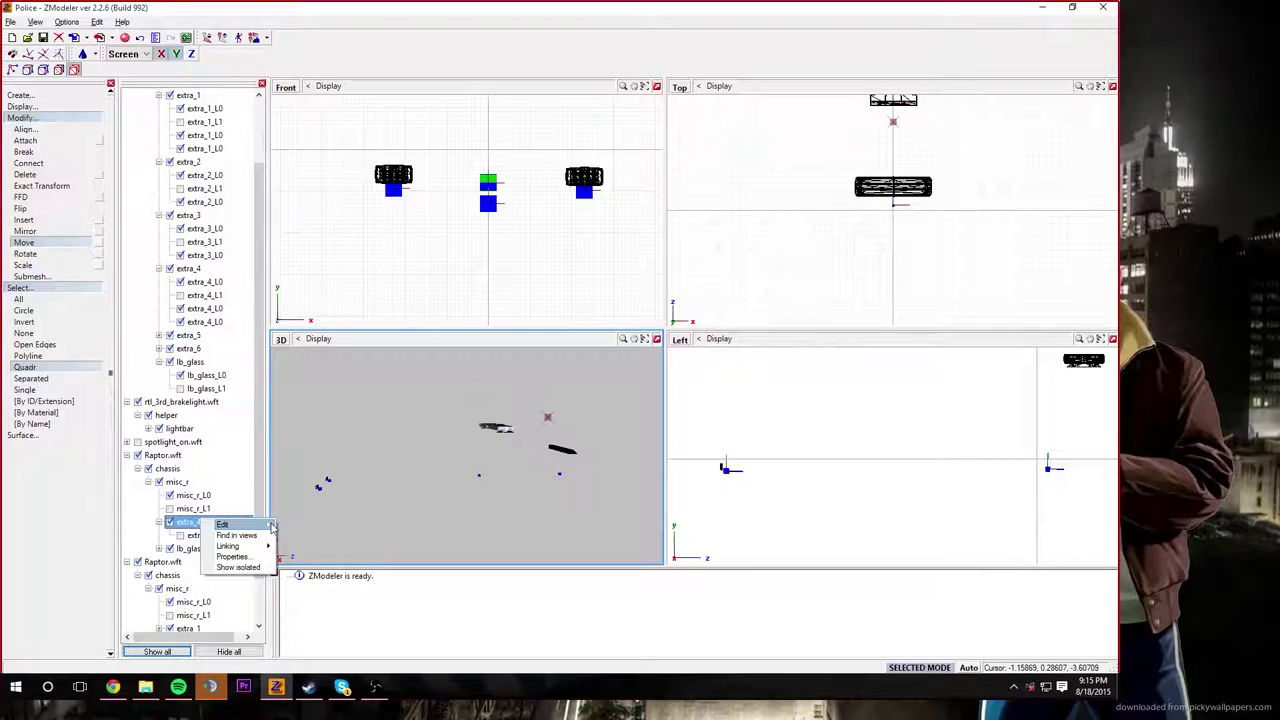
pyautogui.click(292, 524)
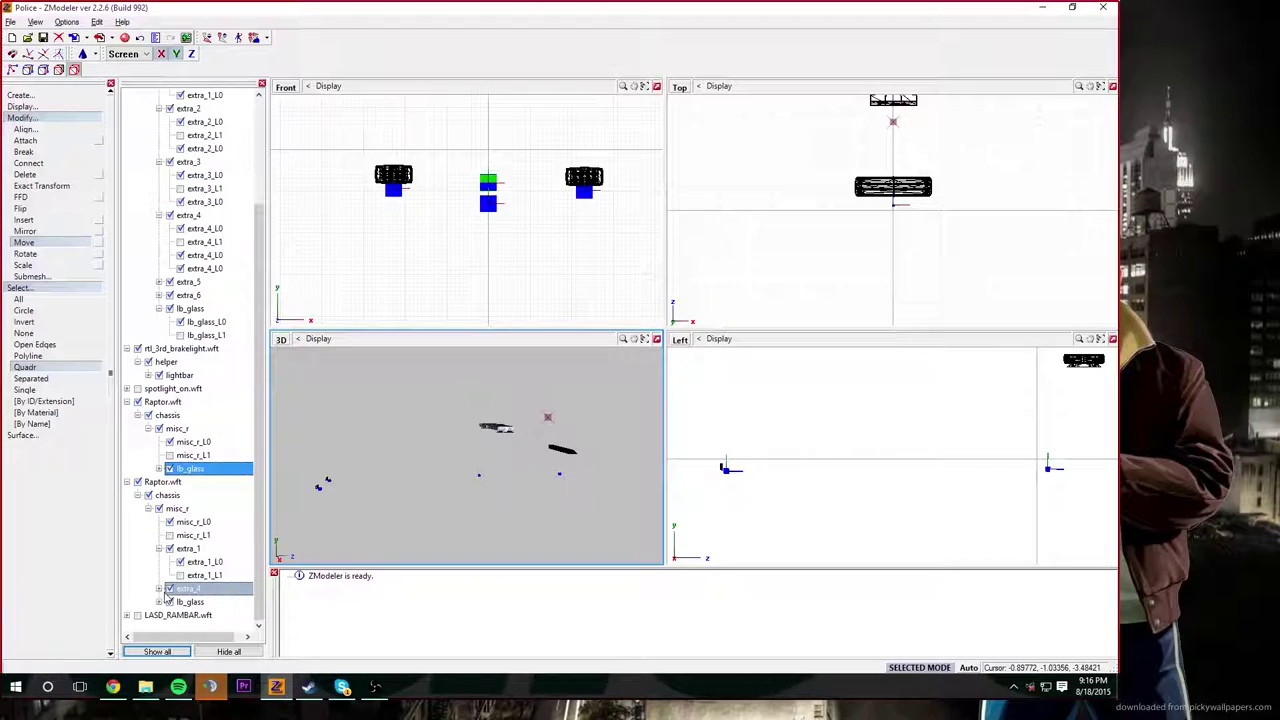
# Step: Move extra_1_L0 and extra_4_L0 of the second Raptor.wft into the matching extras of Lib2HighProf.wft
pyautogui.moveTo(194, 561); pyautogui.dragTo(196, 112)
pyautogui.scroll(-4, 196, 112)
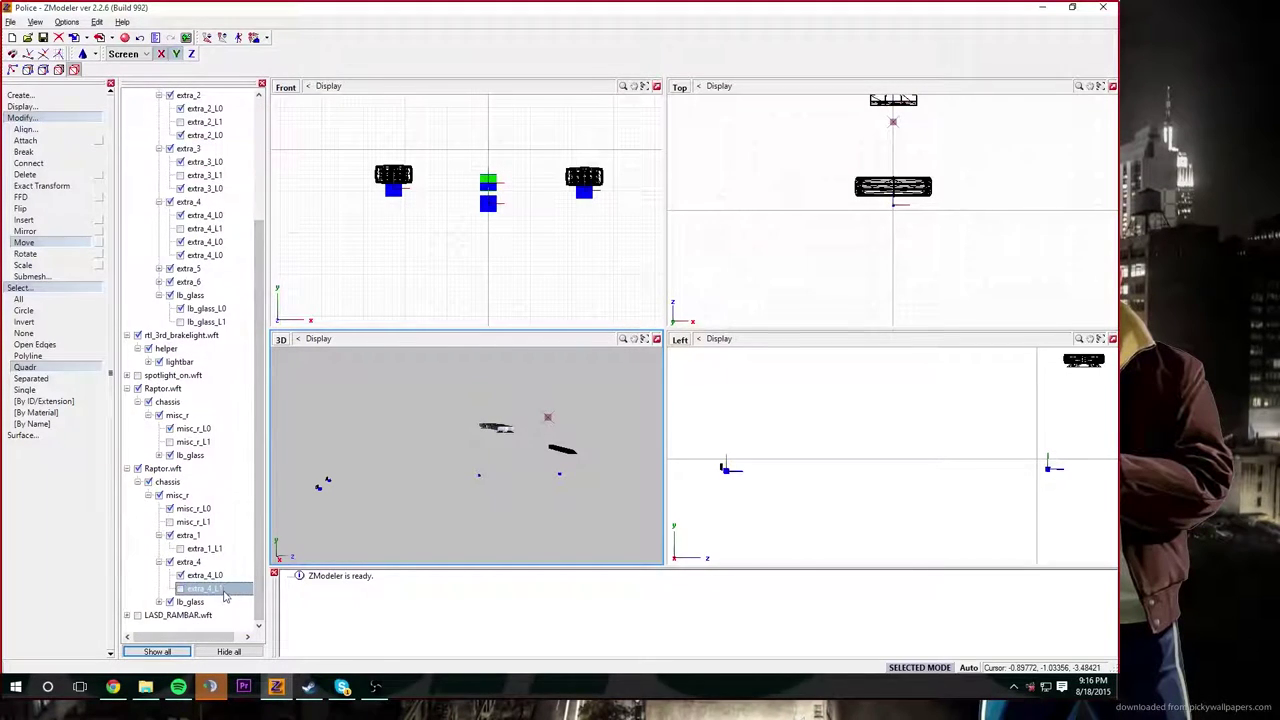
pyautogui.moveTo(219, 581); pyautogui.dragTo(213, 370)
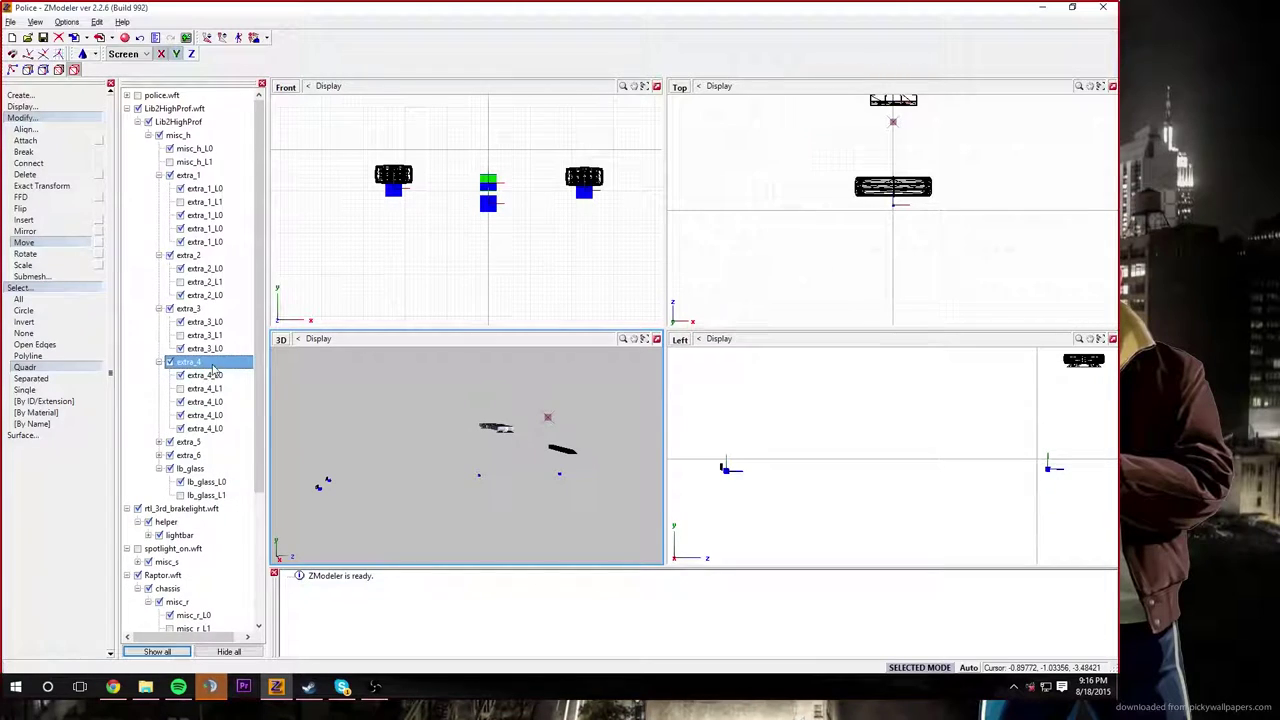
# Step: Delete the leftover extra_1 and extra_4 nodes from misc_r of the second Raptor.wft
pyautogui.scroll(-4, 213, 370)
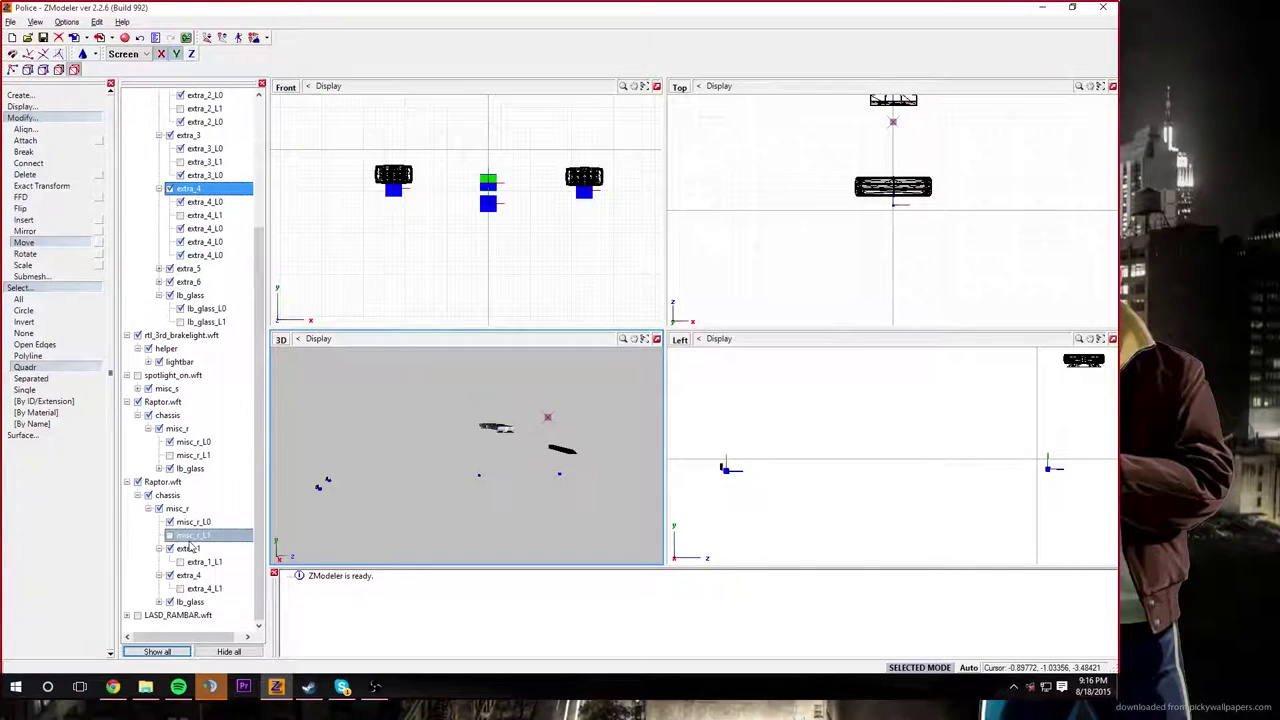
pyautogui.rightClick(189, 549)
pyautogui.click(285, 554)
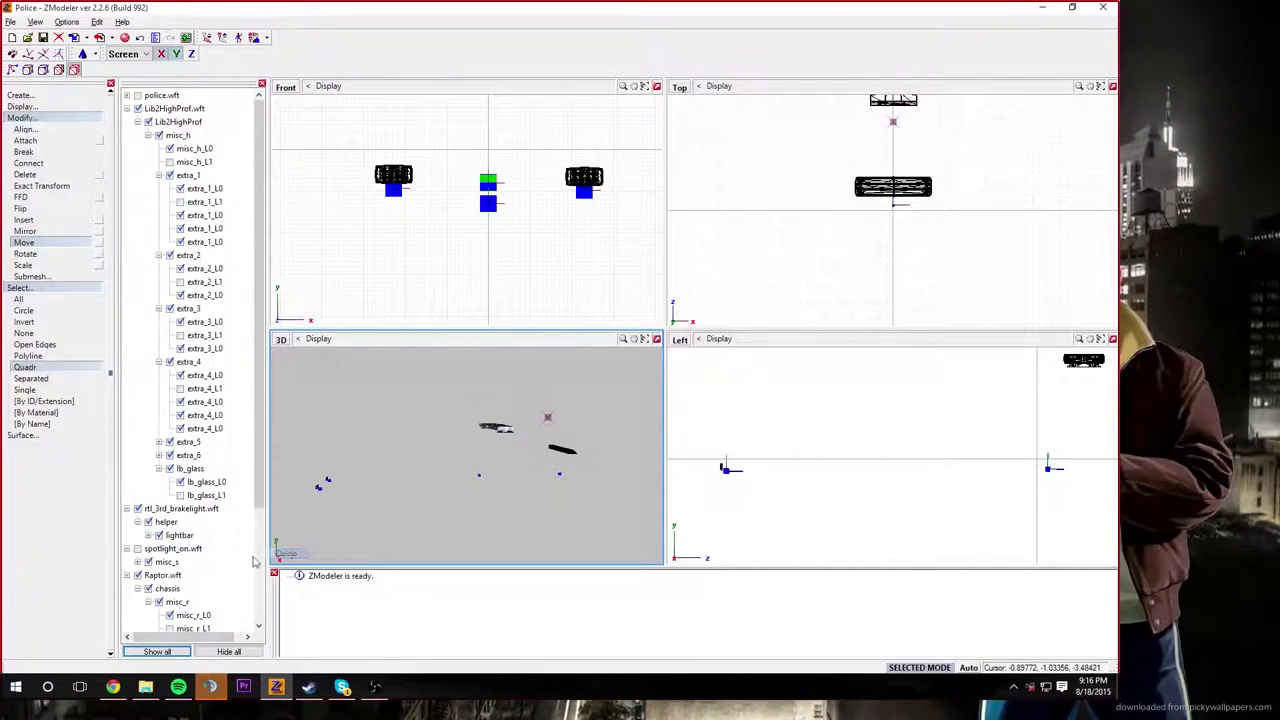
pyautogui.scroll(-4, 249, 560)
pyautogui.click(197, 574)
pyautogui.rightClick(197, 576)
pyautogui.moveTo(225, 585)
pyautogui.click(288, 584)
# Step: Hide both Raptor.wft parts and rtl_3rd_brakelight.wft
pyautogui.scroll(-3, 148, 545)
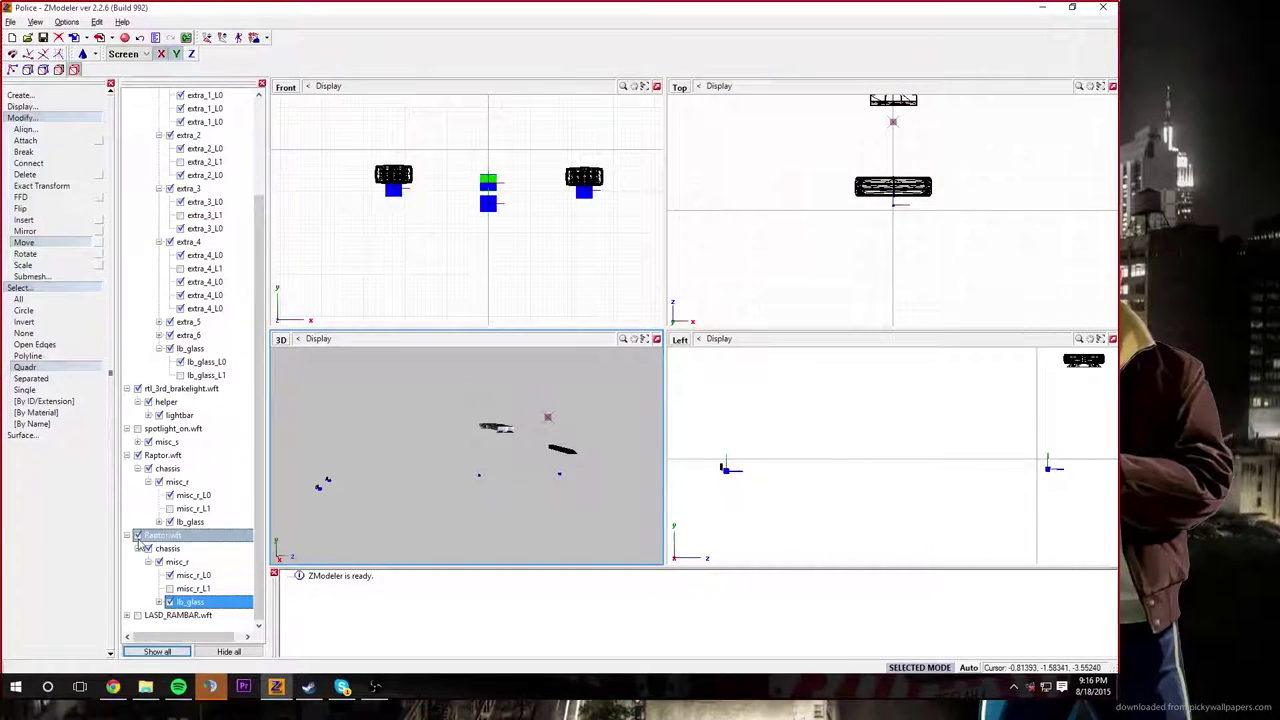
pyautogui.click(138, 536)
pyautogui.click(138, 456)
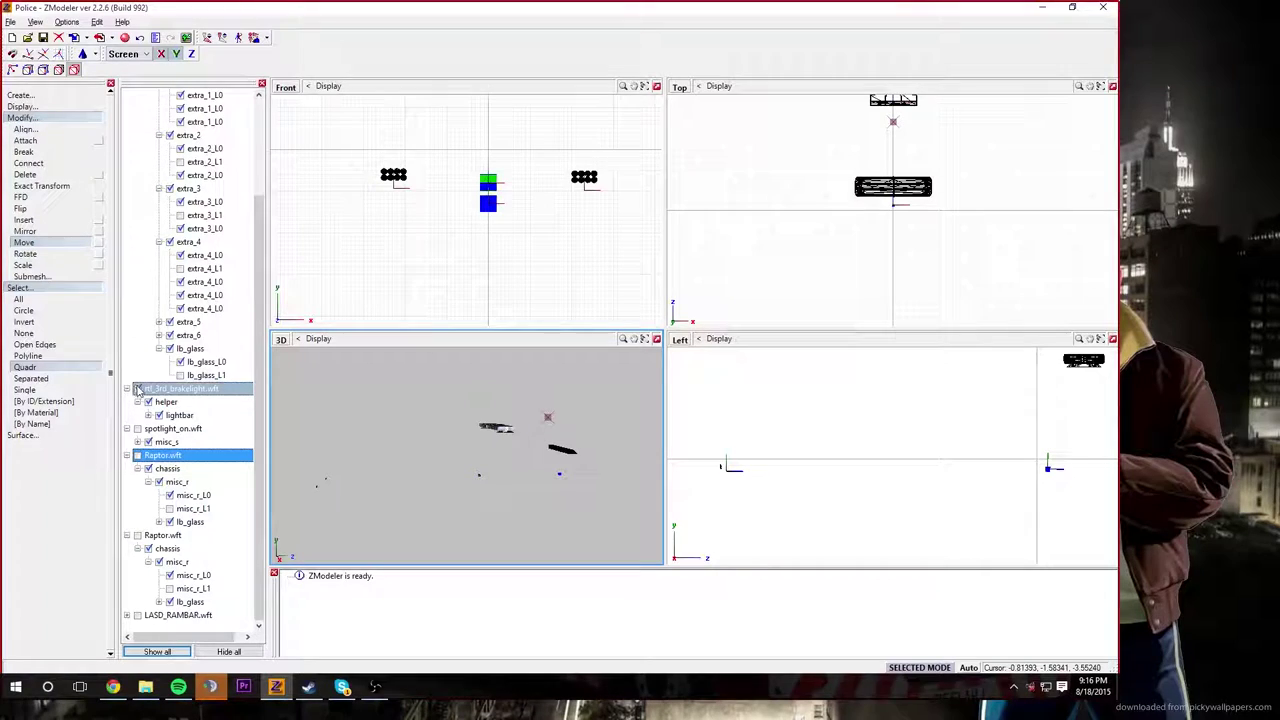
pyautogui.click(137, 389)
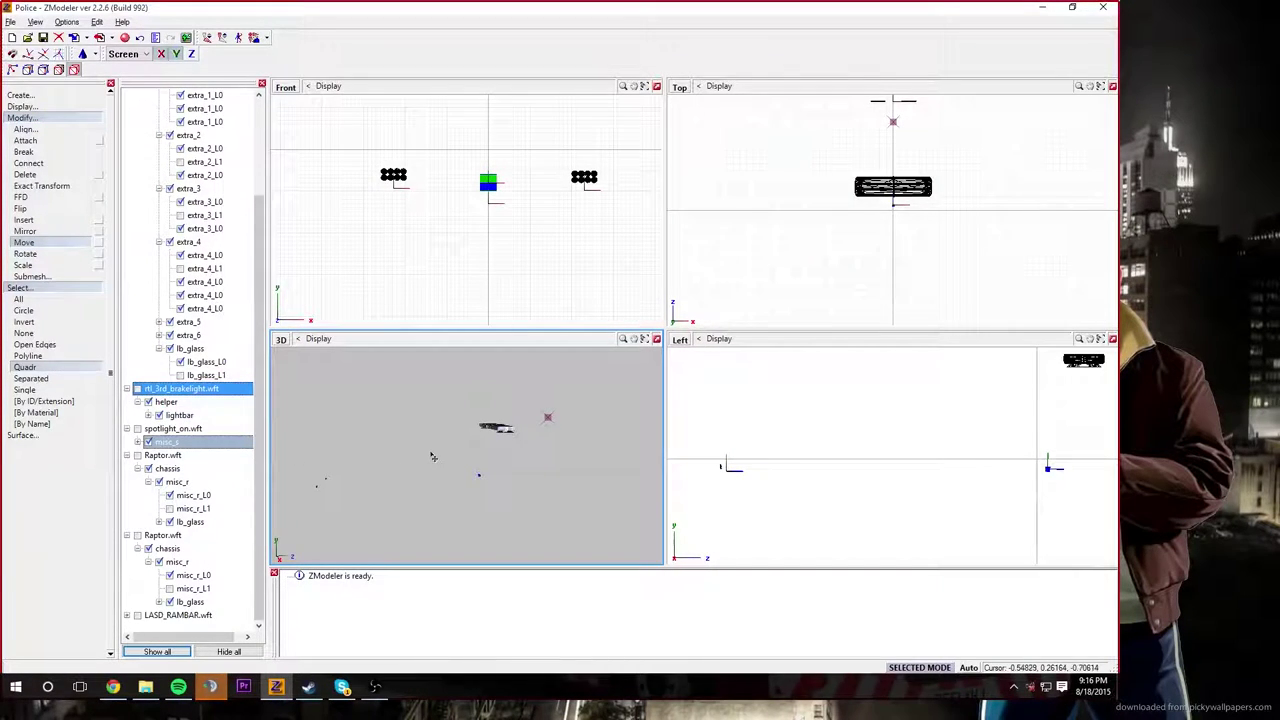
pyautogui.moveTo(432, 457)
pyautogui.mouseDown(button='middle')
pyautogui.moveTo(374, 451)
pyautogui.moveTo(376, 463)
pyautogui.moveTo(410, 458)
pyautogui.mouseUp(button='middle')
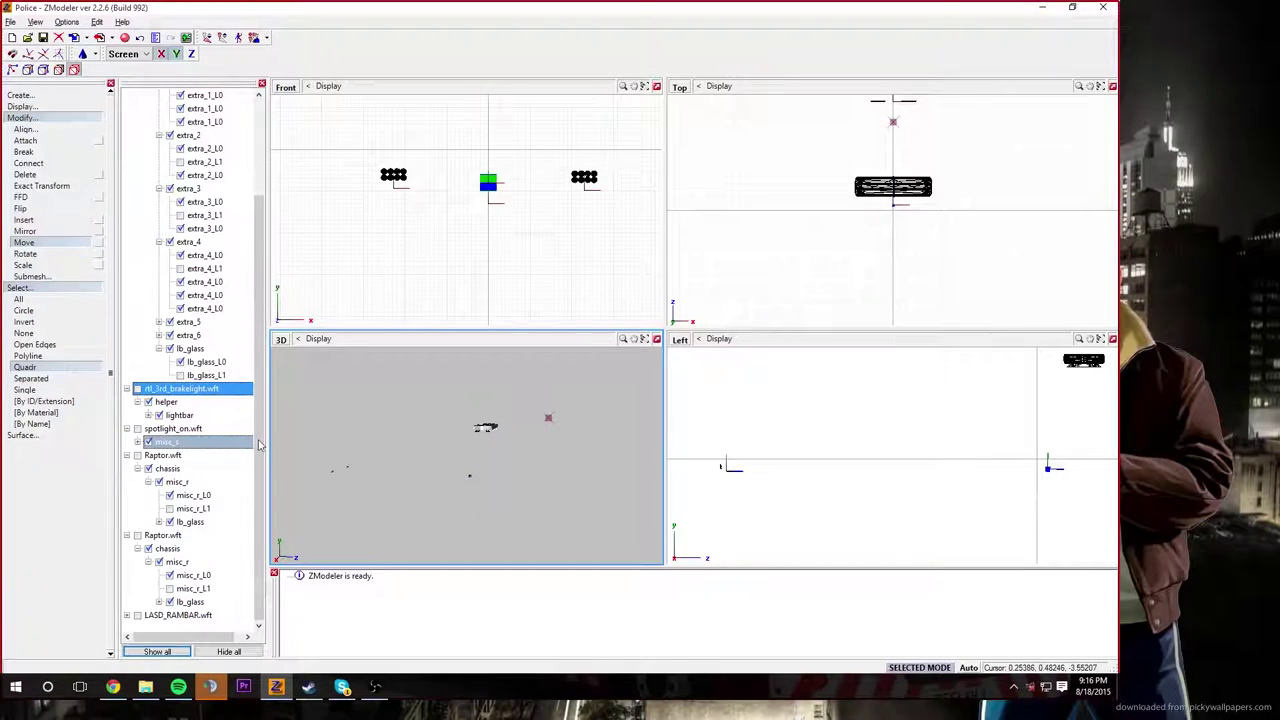
# Step: Hide extra_2 to extra_6, lb_glass and misc_h_L0 in Lib2HighProf.wft, leaving only the extra_1 meshes displayed
pyautogui.scroll(3, 258, 445)
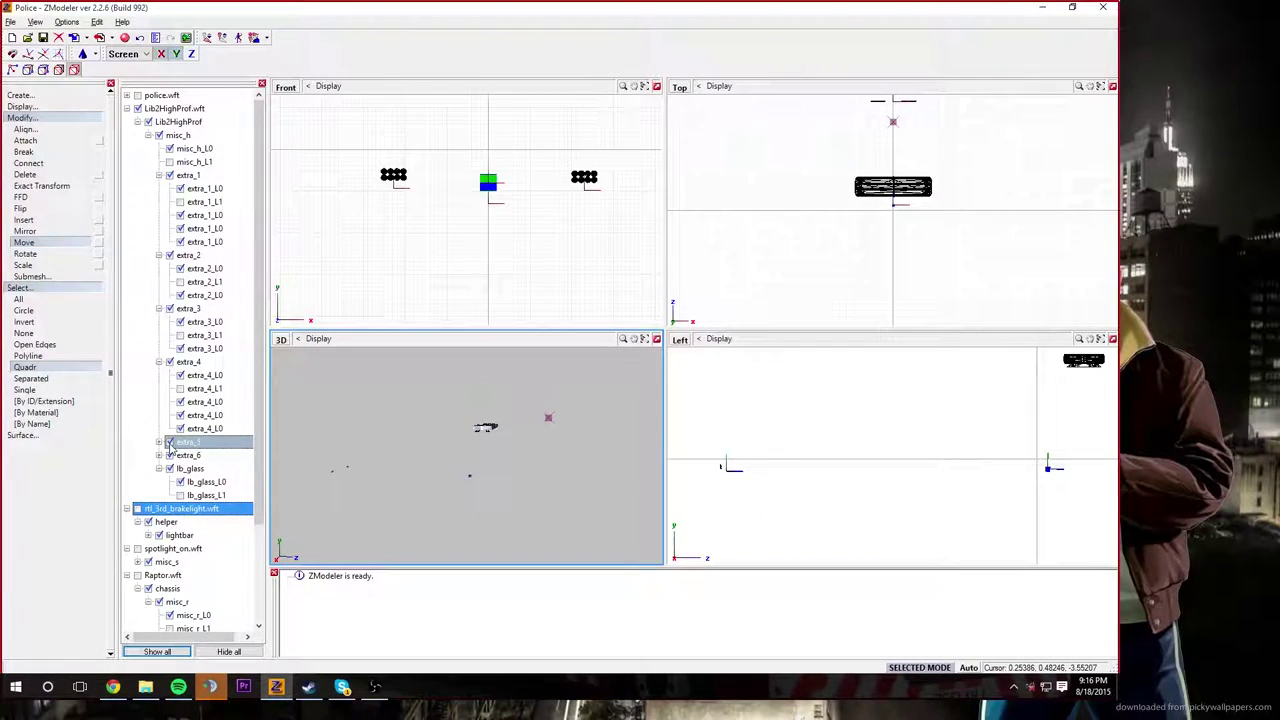
pyautogui.click(170, 443)
pyautogui.click(170, 455)
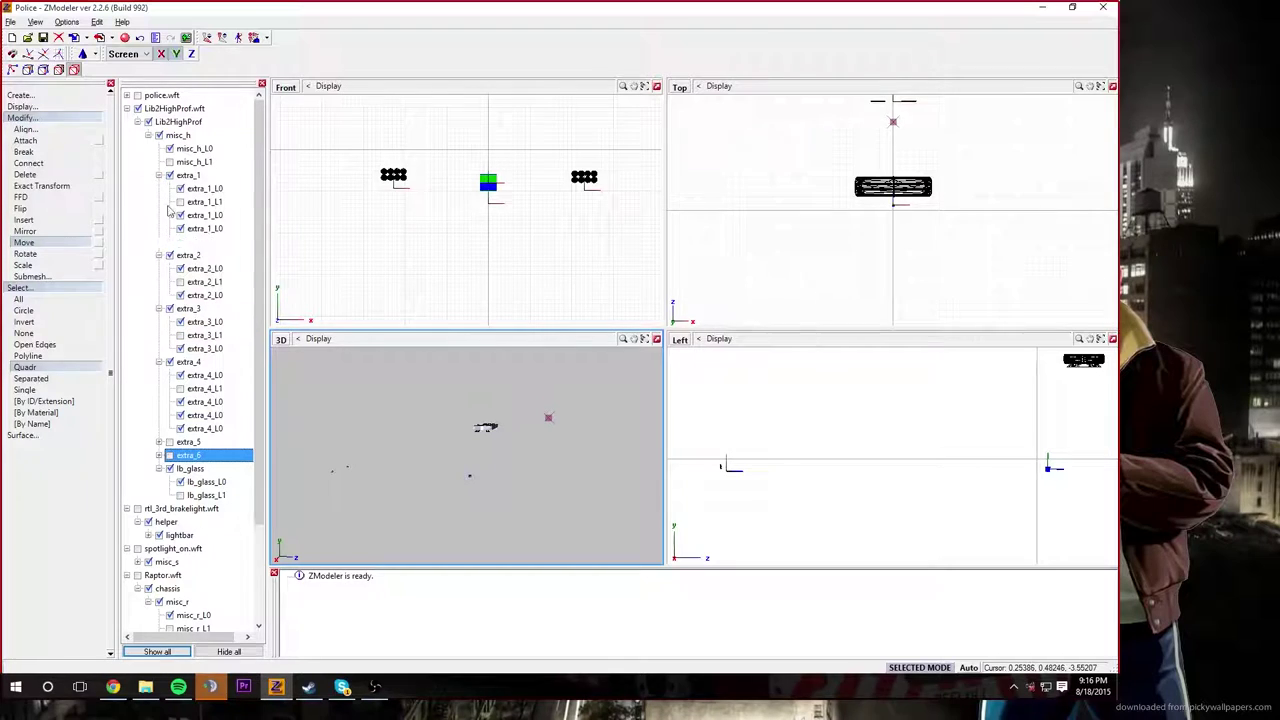
pyautogui.click(172, 256)
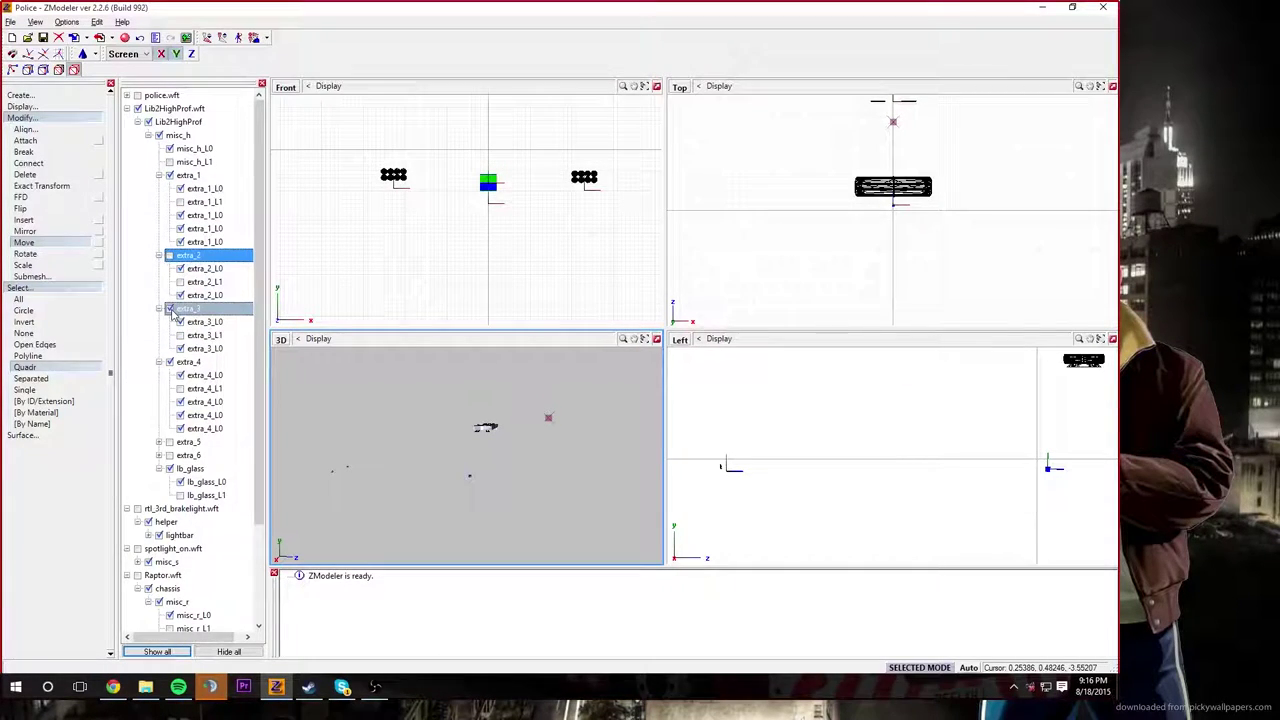
pyautogui.click(170, 309)
pyautogui.click(170, 362)
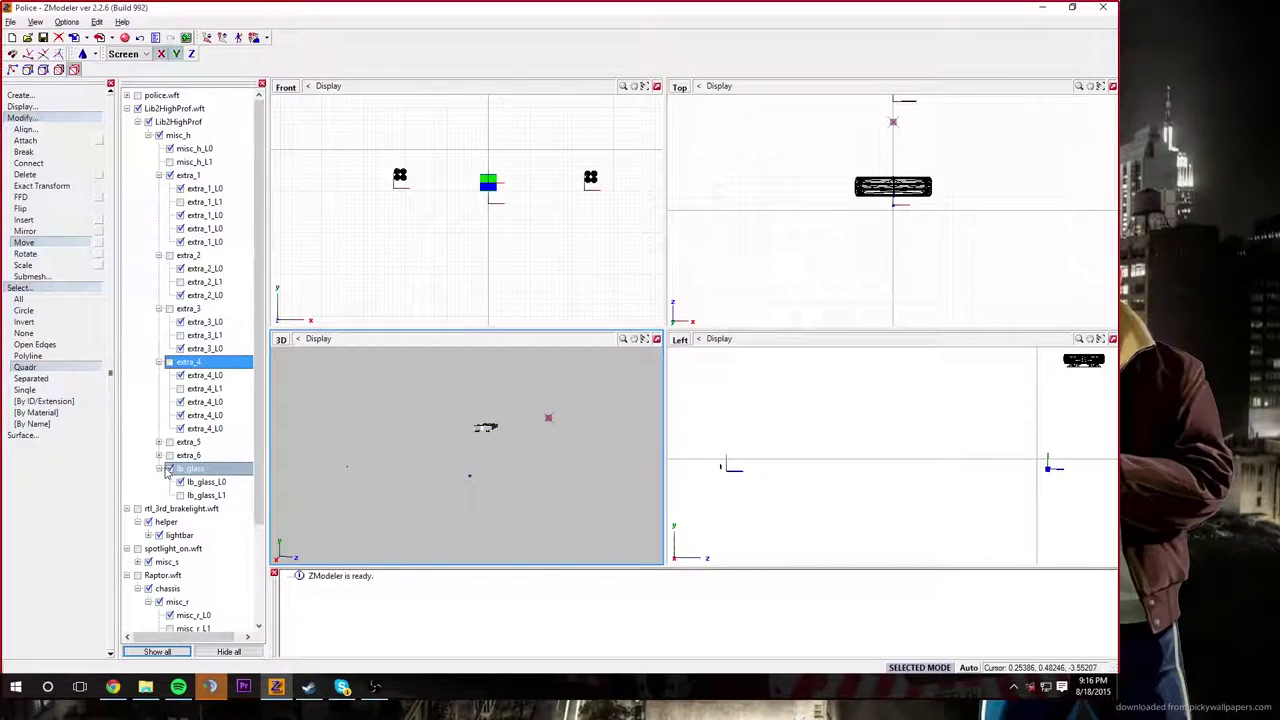
pyautogui.click(170, 468)
pyautogui.click(170, 148)
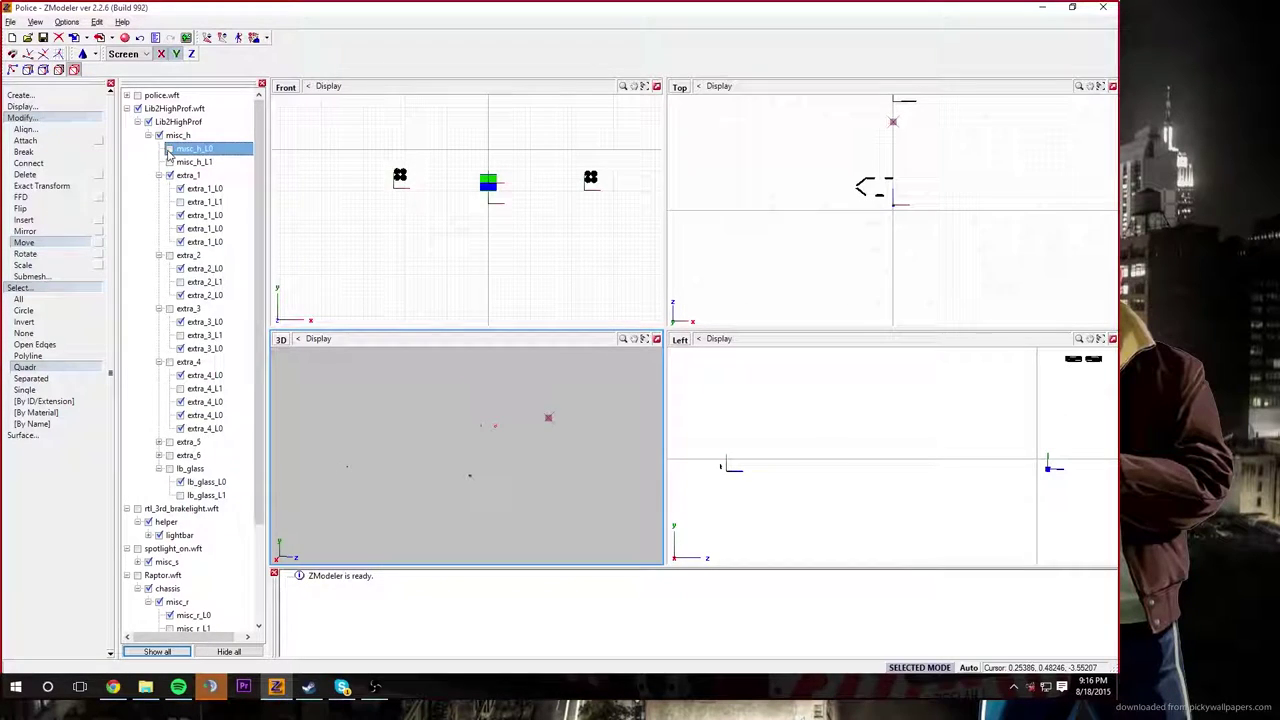
# Step: Select all displayed extra_1 meshes and attach the four extra_1_L0 meshes to one another, forming a single mesh
pyautogui.scroll(-3, 466, 210)
pyautogui.scroll(-3, 465, 165)
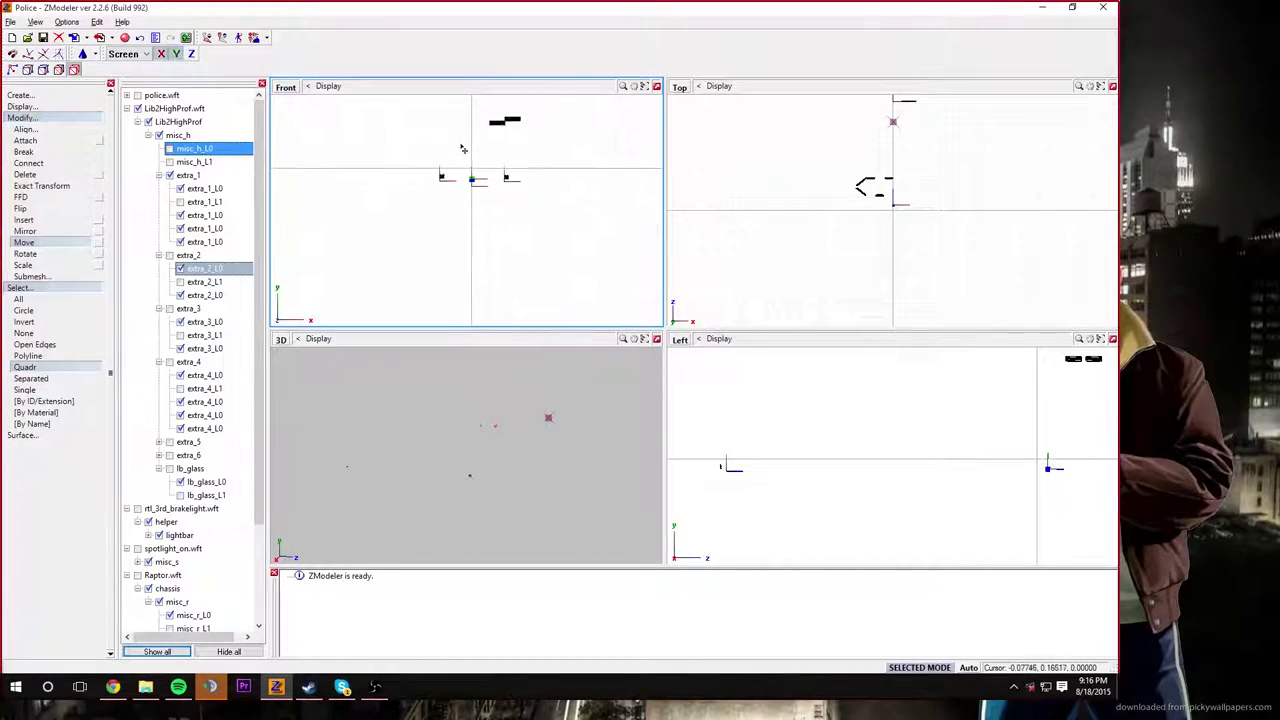
pyautogui.click(633, 86)
pyautogui.moveTo(594, 126); pyautogui.dragTo(585, 206)
pyautogui.click(23, 309)
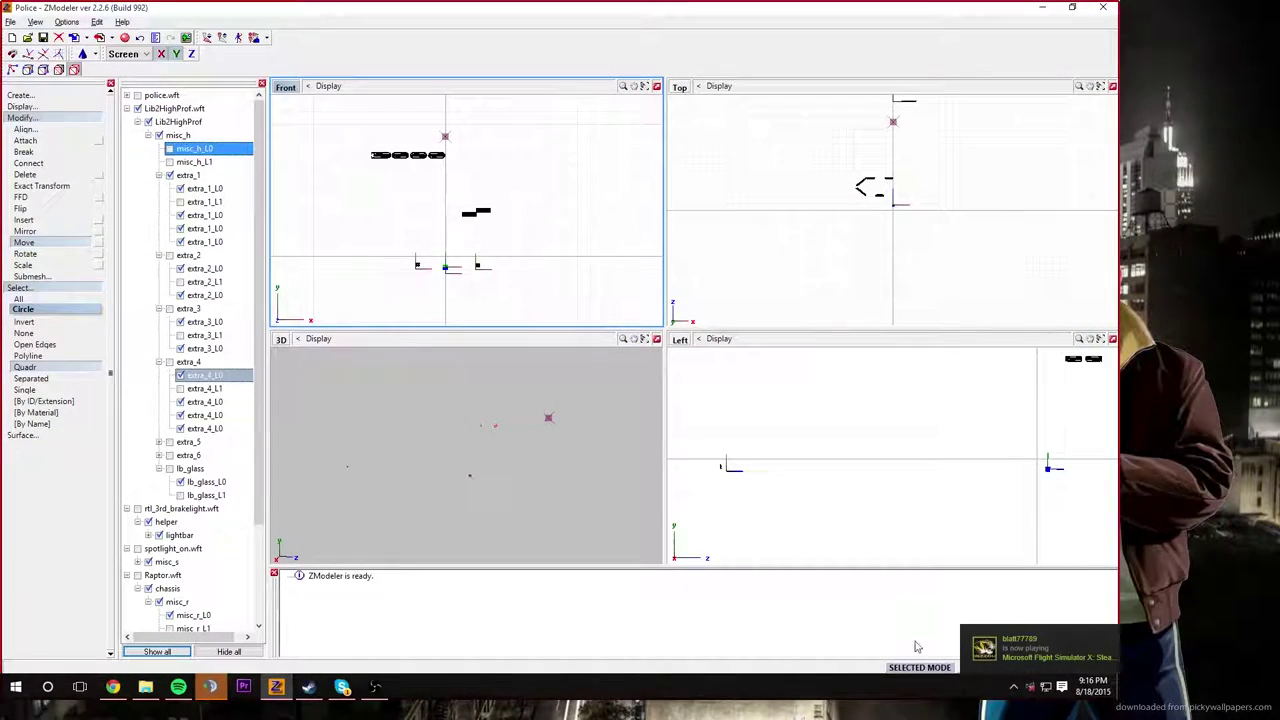
pyautogui.click(62, 378)
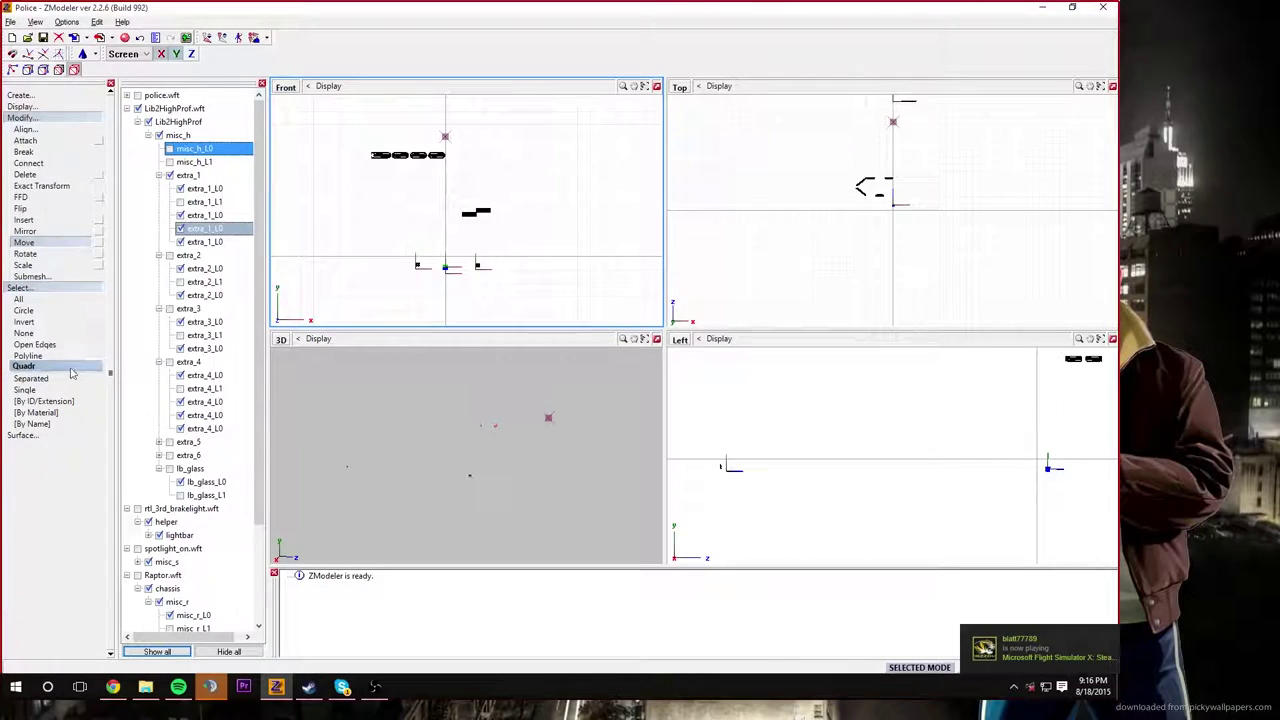
pyautogui.click(20, 299)
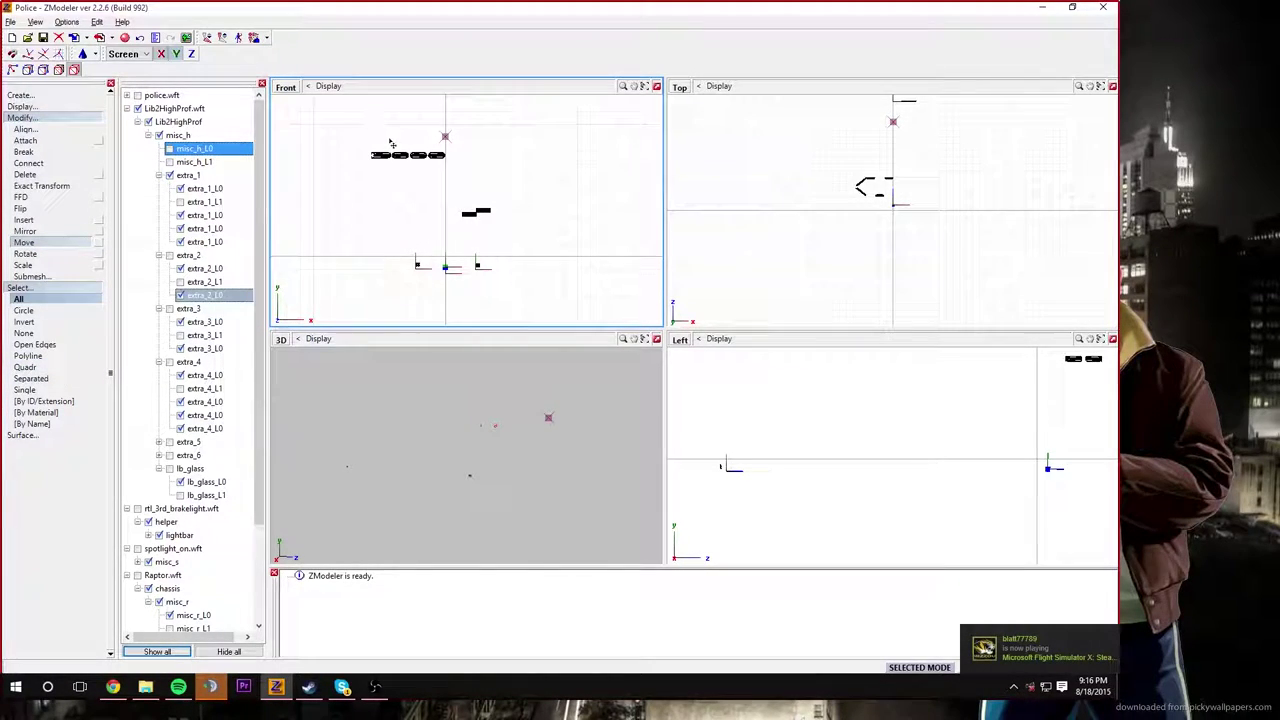
pyautogui.click(394, 157)
pyautogui.click(342, 169)
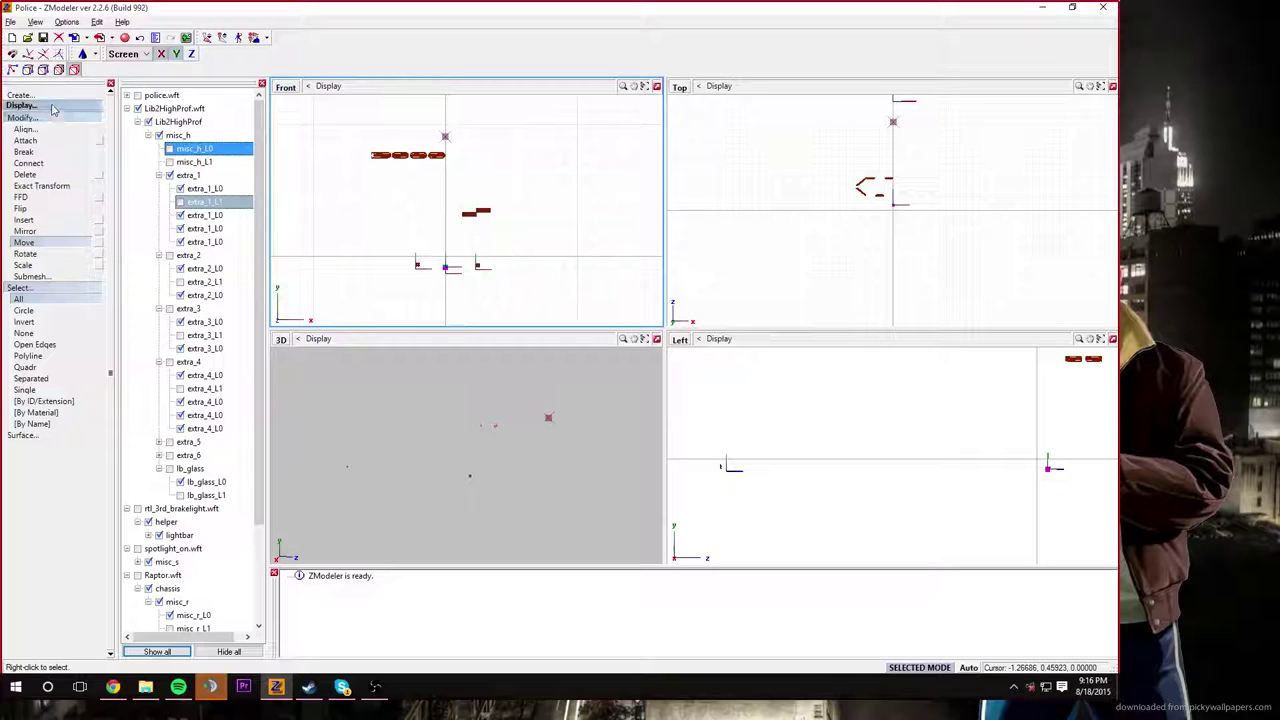
pyautogui.click(25, 140)
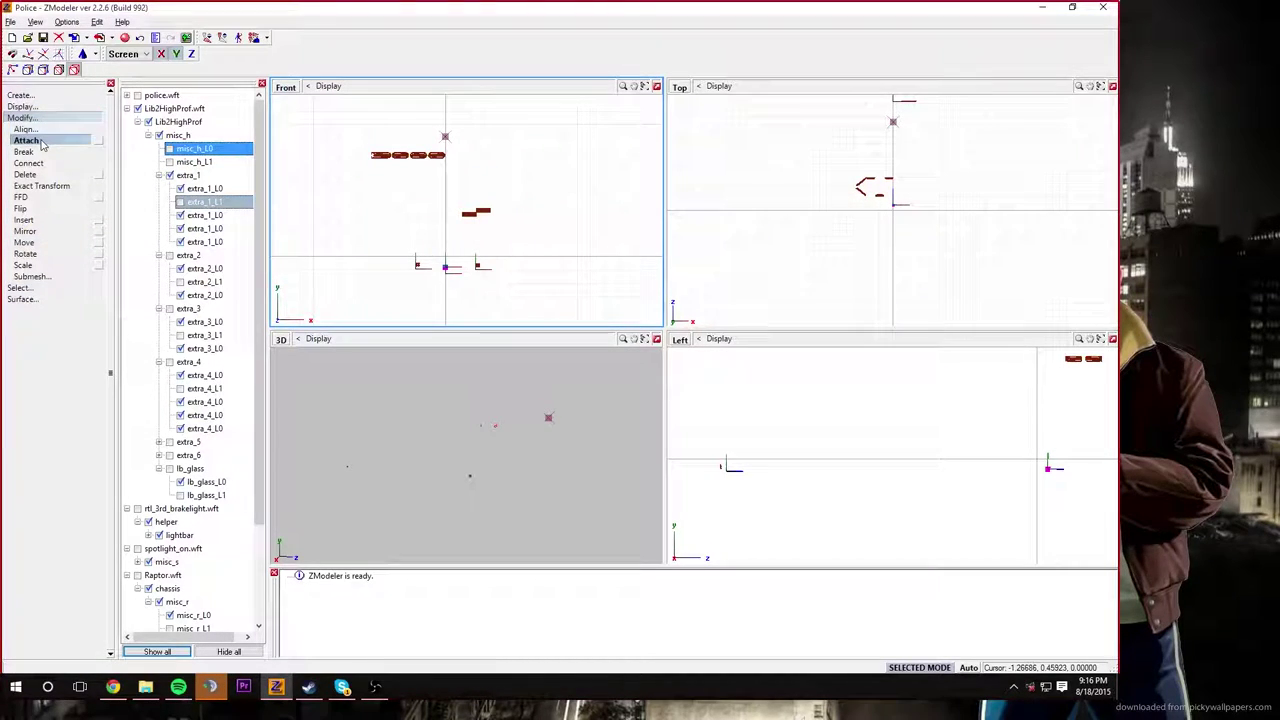
pyautogui.click(382, 154)
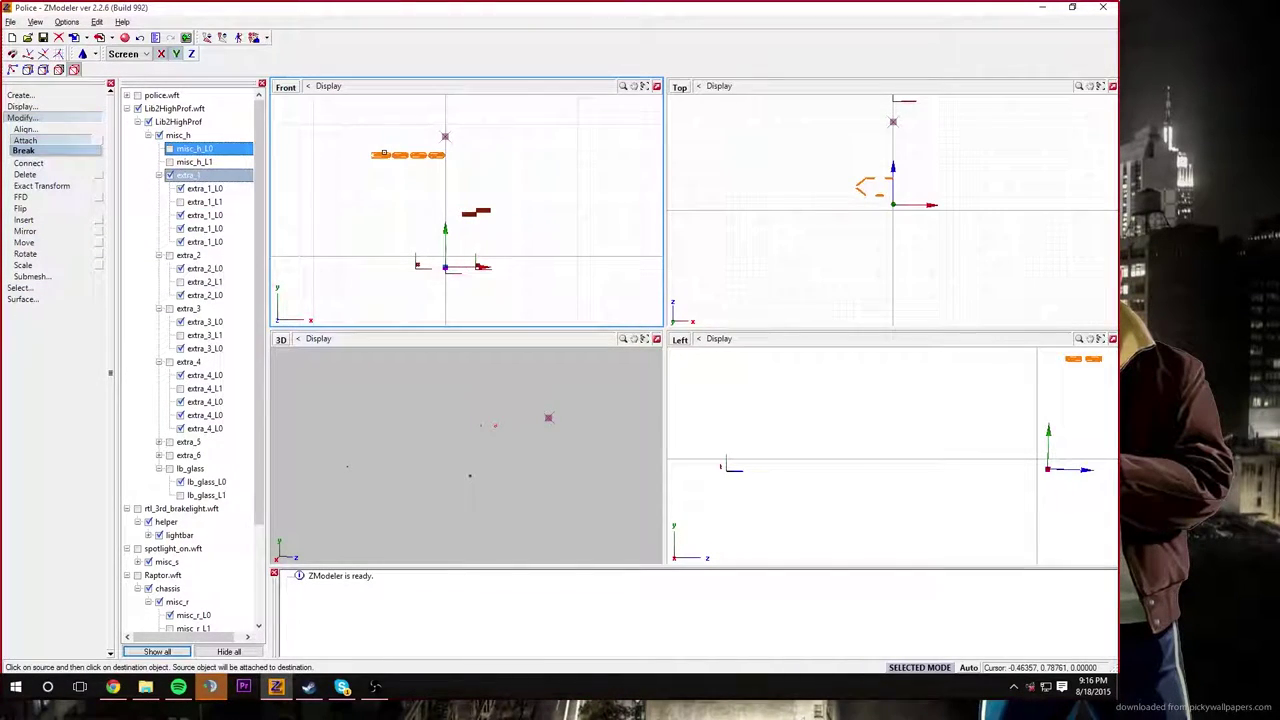
pyautogui.click(468, 211)
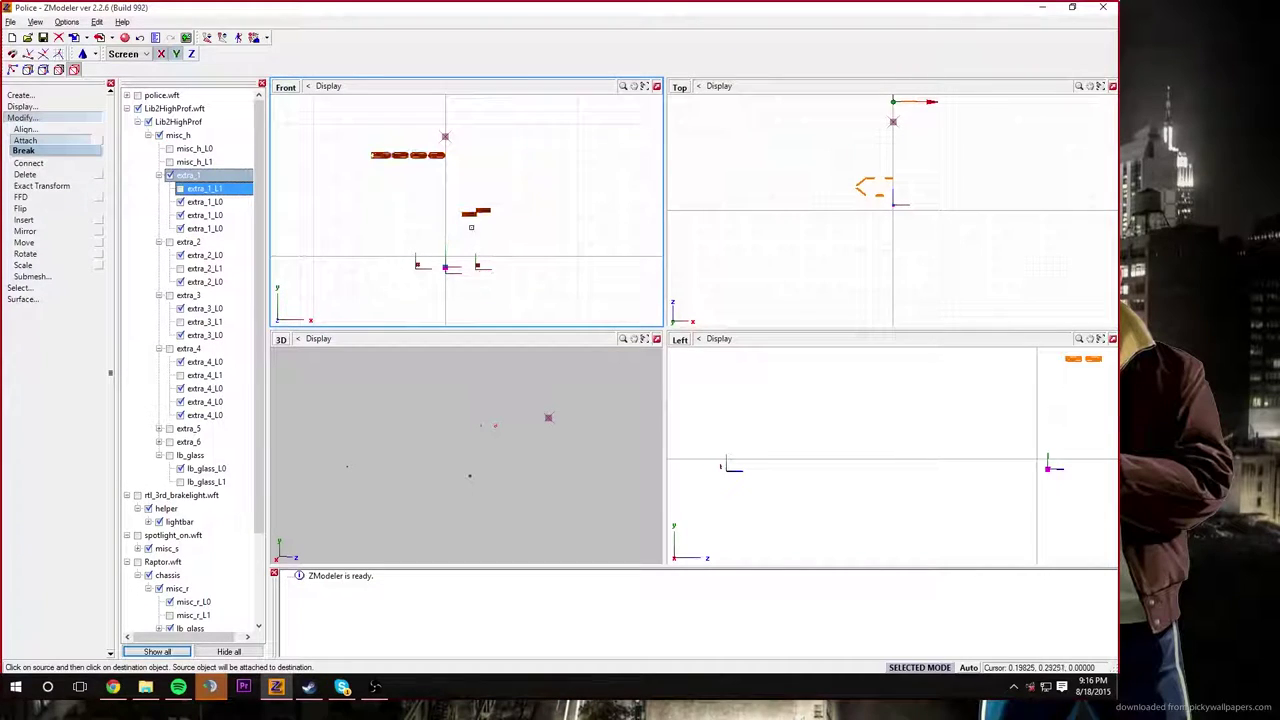
pyautogui.click(480, 262)
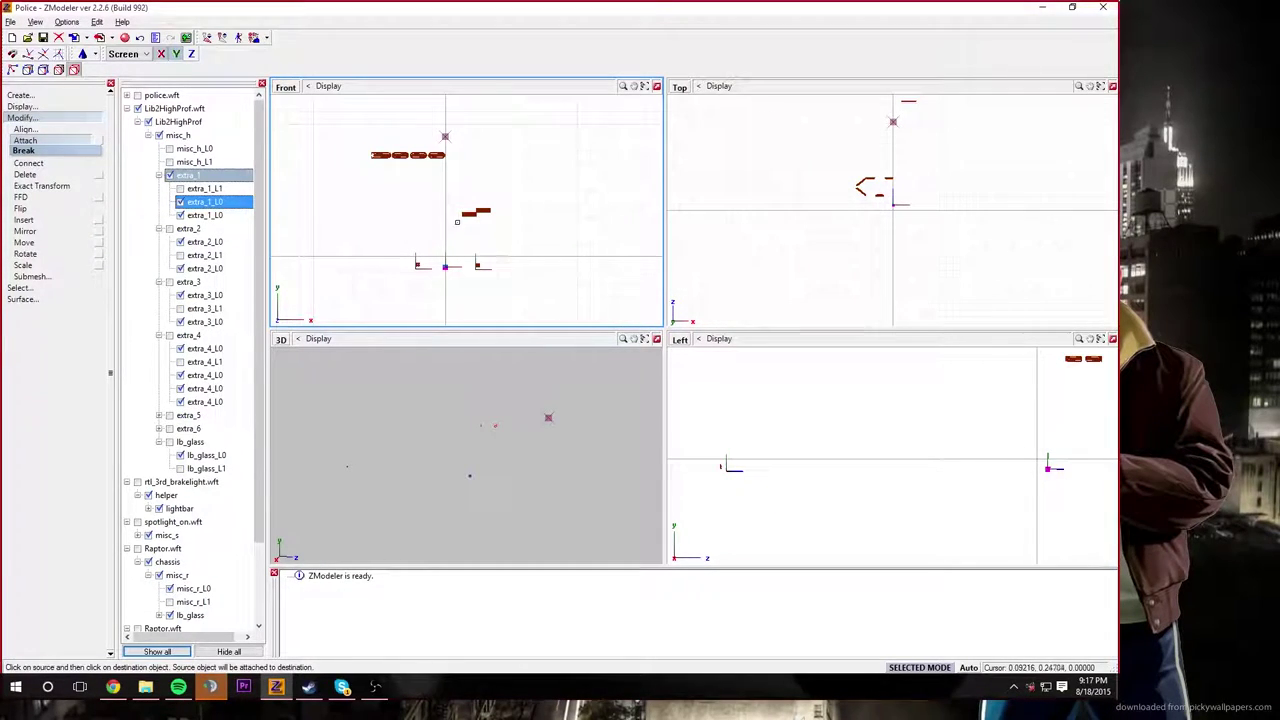
pyautogui.click(465, 212)
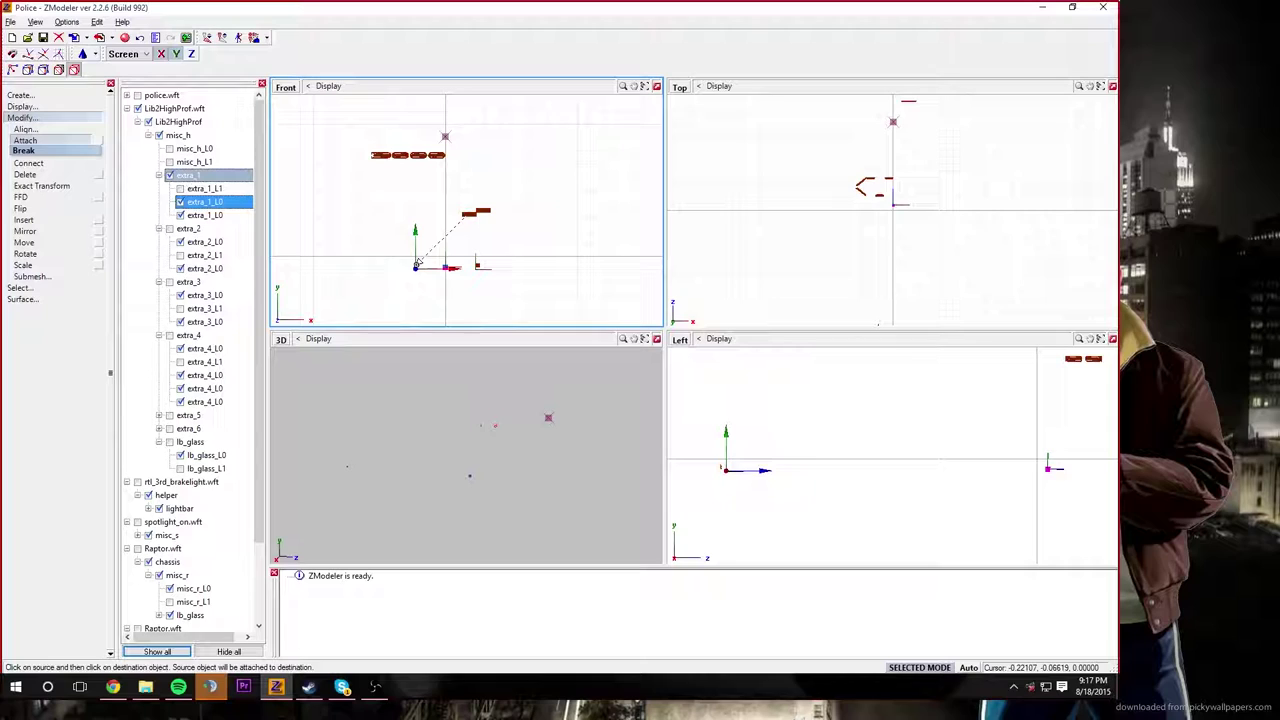
pyautogui.click(417, 264)
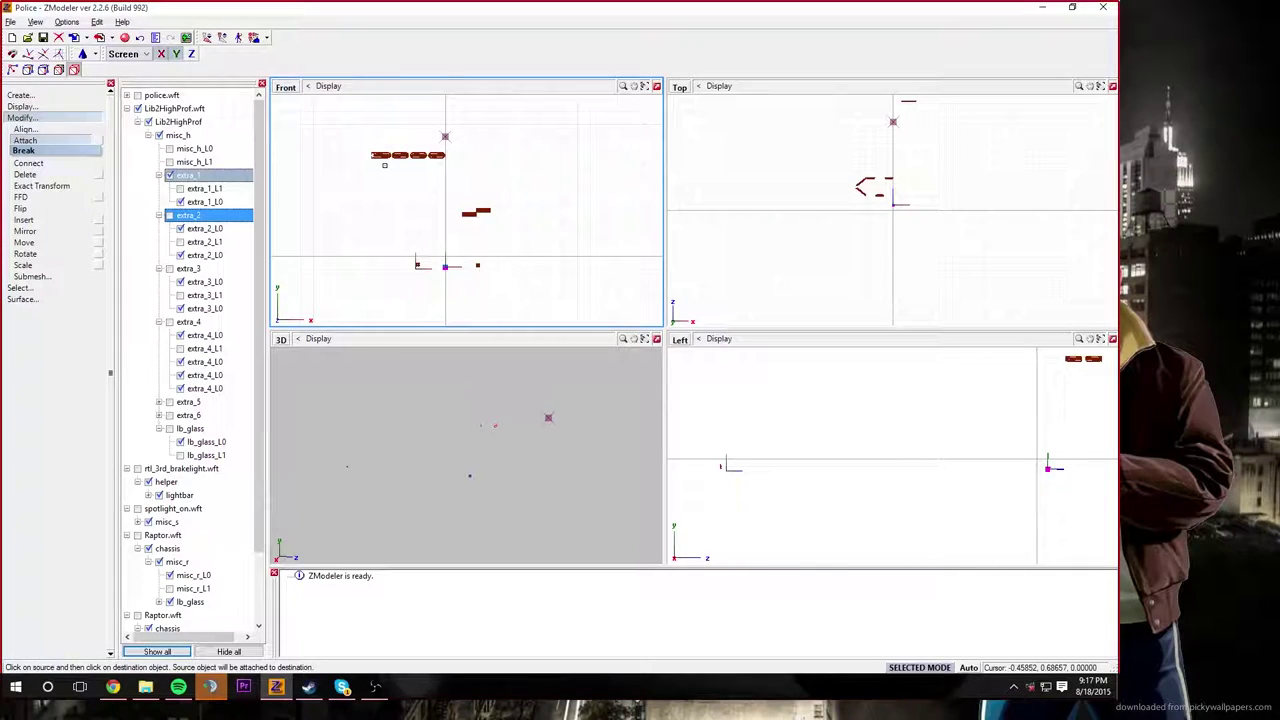
# Step: Hide extra_1, display extra_2, and attach its two extra_2_L0 meshes into a single mesh
pyautogui.click(158, 176)
pyautogui.click(170, 176)
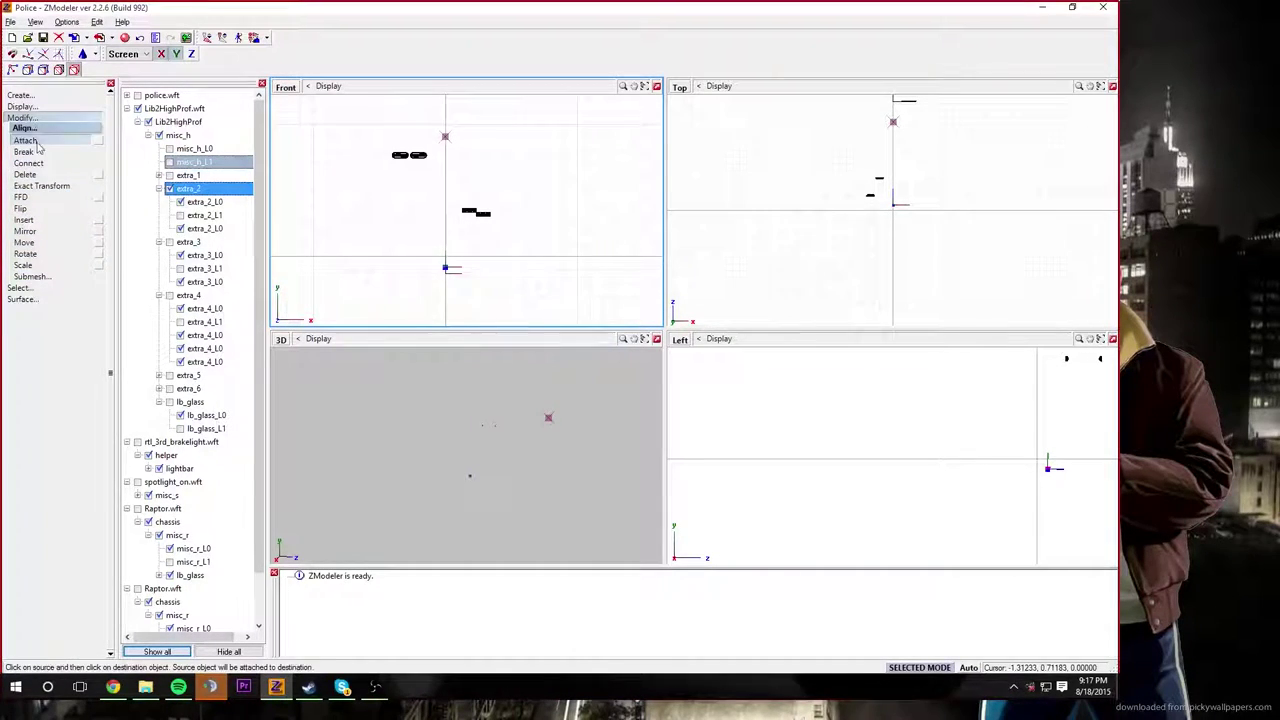
pyautogui.click(22, 288)
pyautogui.click(28, 300)
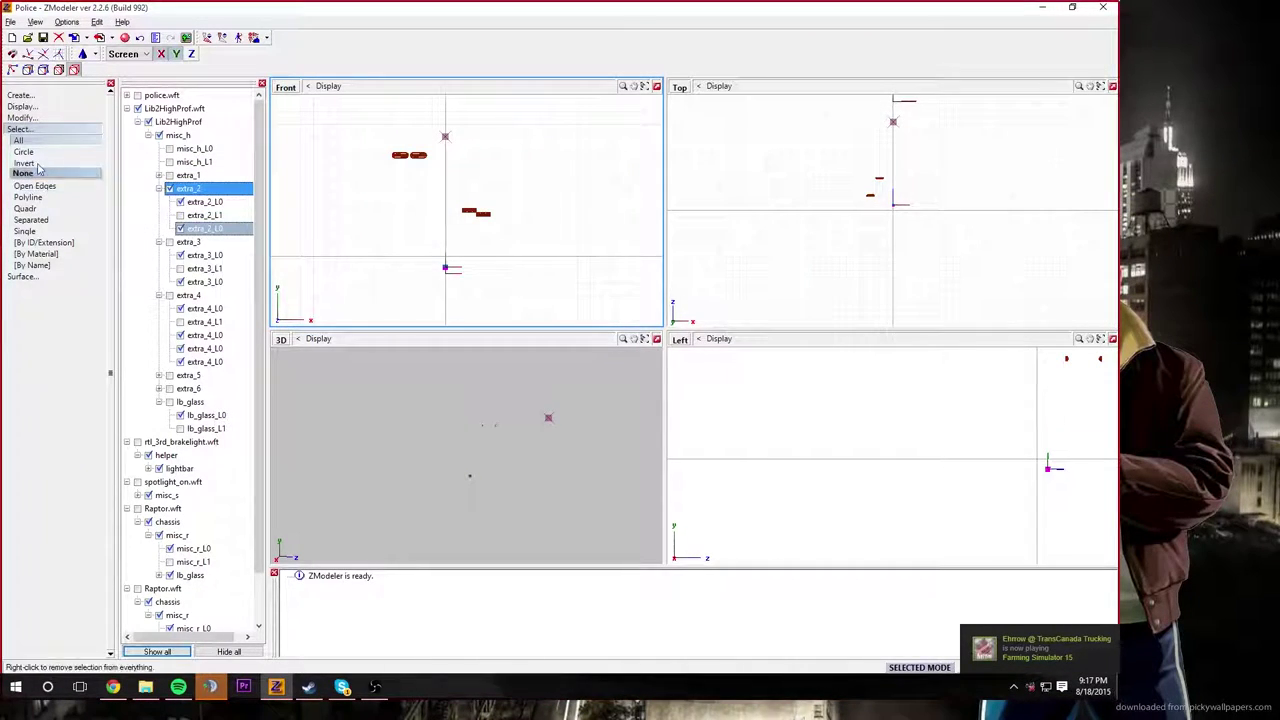
pyautogui.click(38, 118)
pyautogui.click(25, 140)
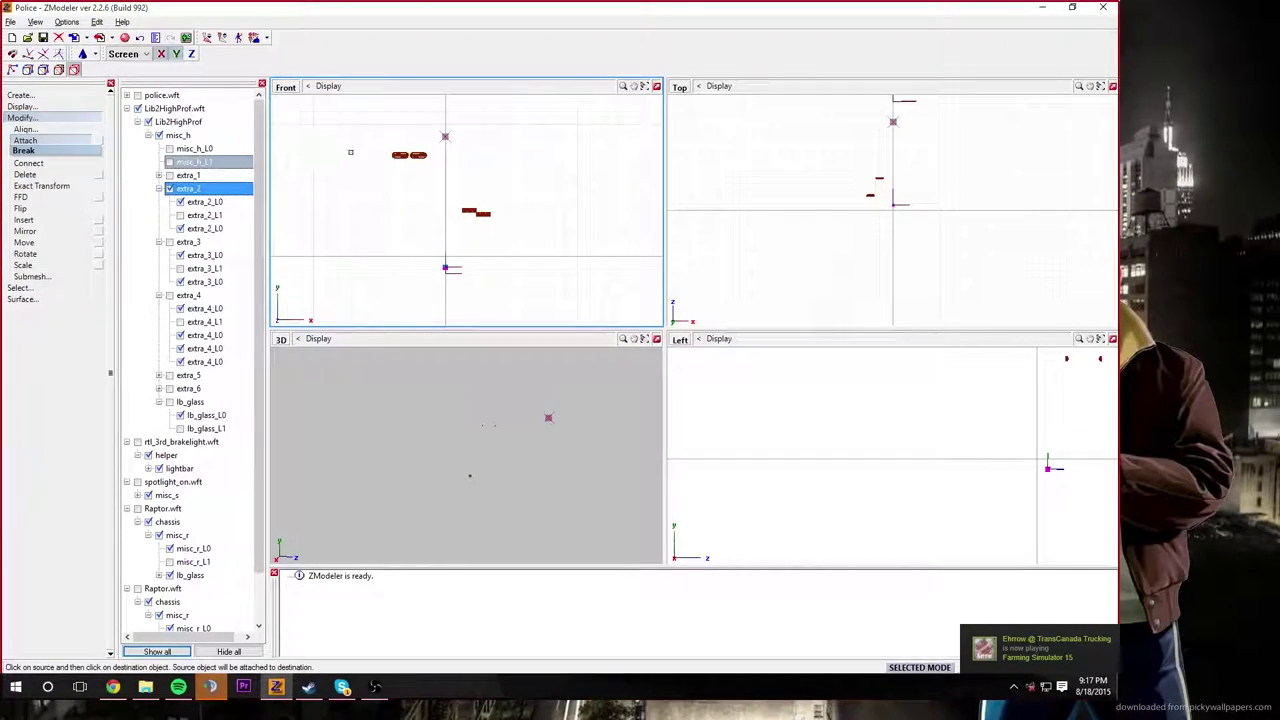
pyautogui.click(414, 159)
pyautogui.click(474, 212)
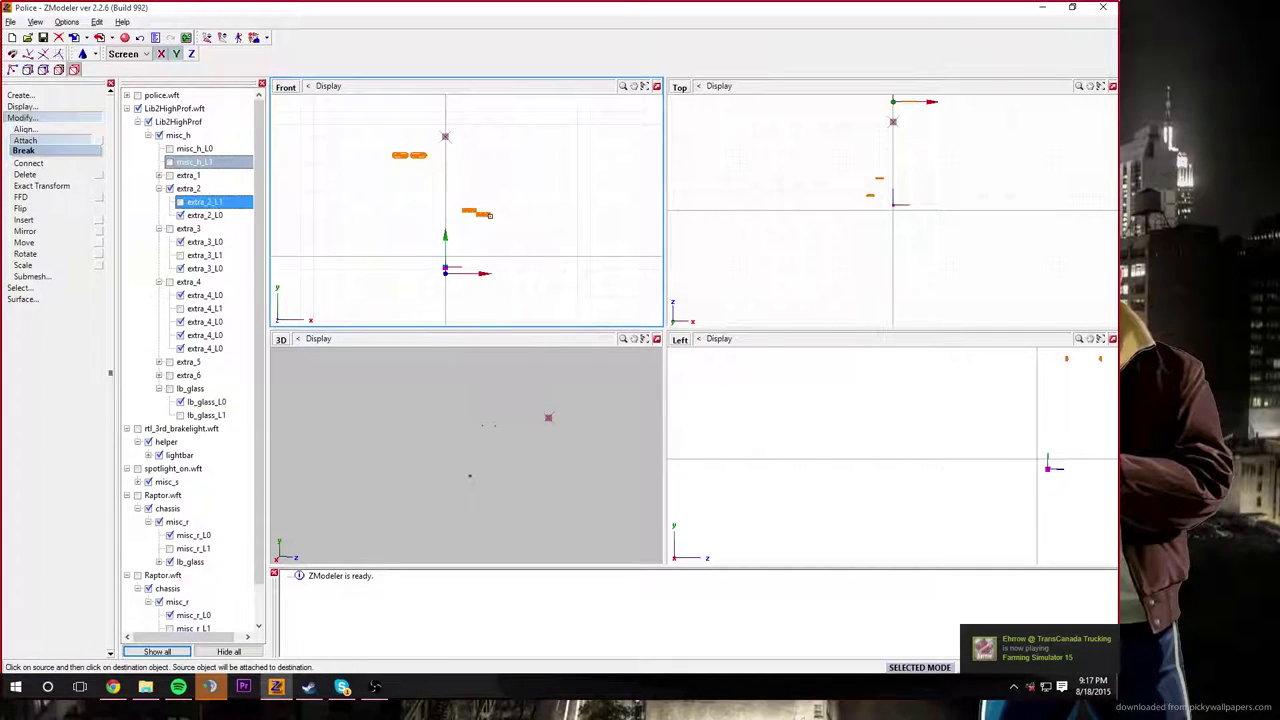
pyautogui.click(915, 668)
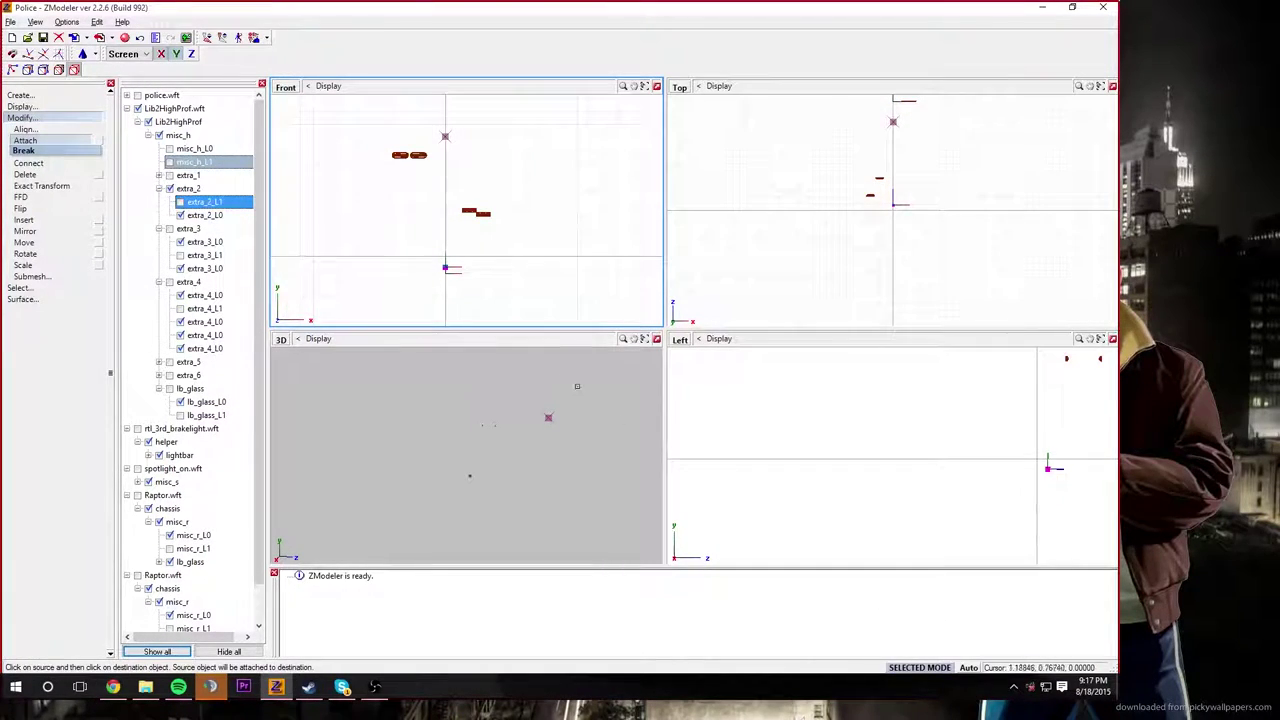
# Step: Hide extra_2 and display extra_3 in Lib2HighProf.wft
pyautogui.click(188, 188)
pyautogui.click(169, 188)
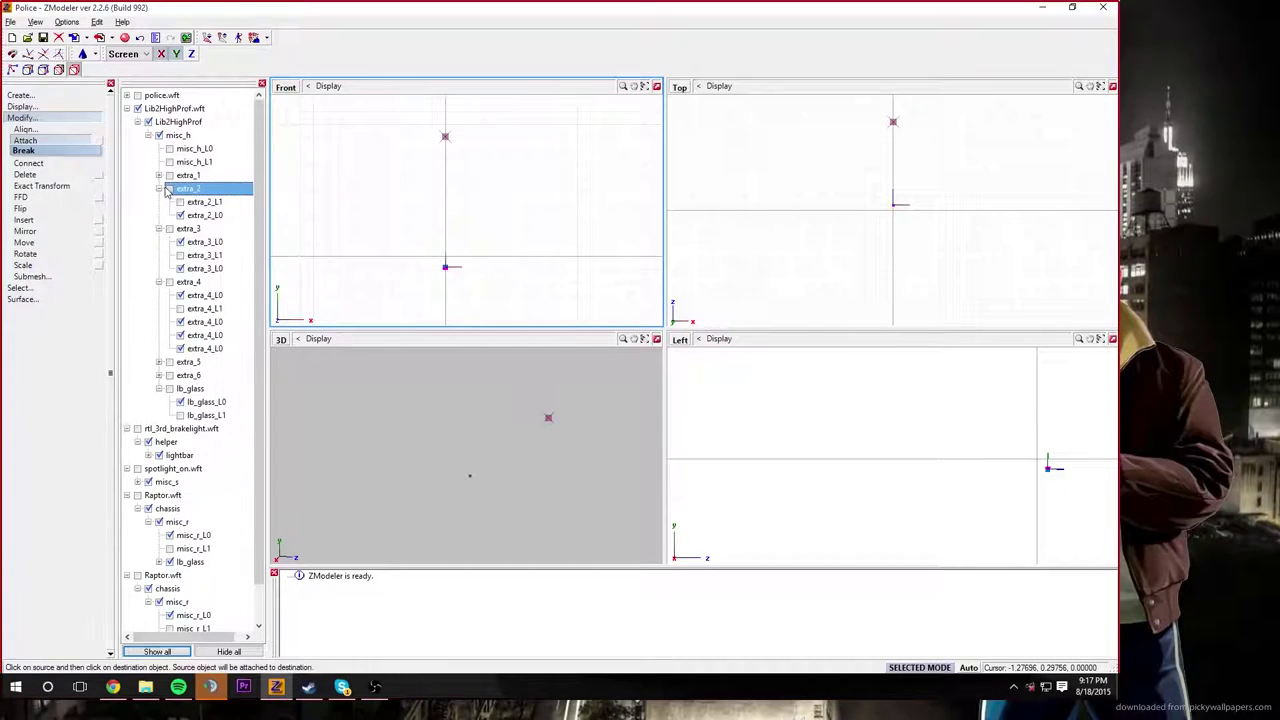
pyautogui.click(158, 188)
pyautogui.click(188, 201)
pyautogui.click(169, 201)
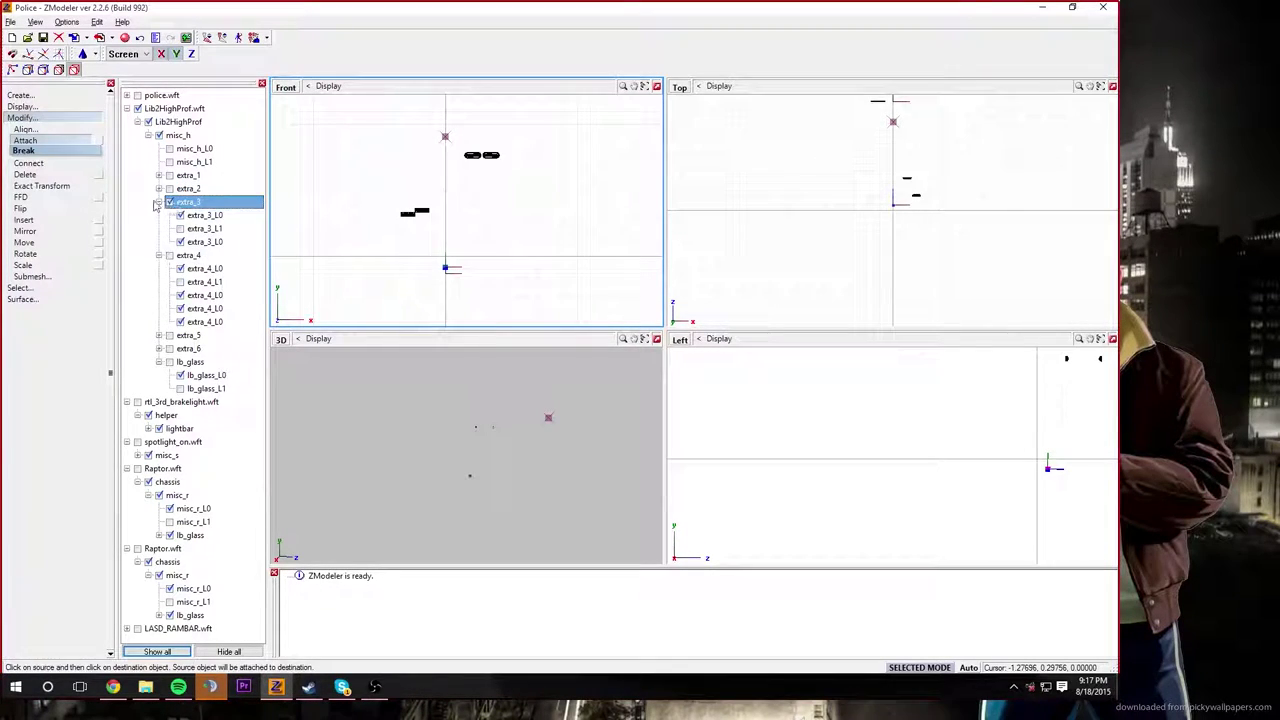
# Step: Select all displayed extra_3 meshes and attach the two extra_3_L0 meshes into a single mesh
pyautogui.click(43, 287)
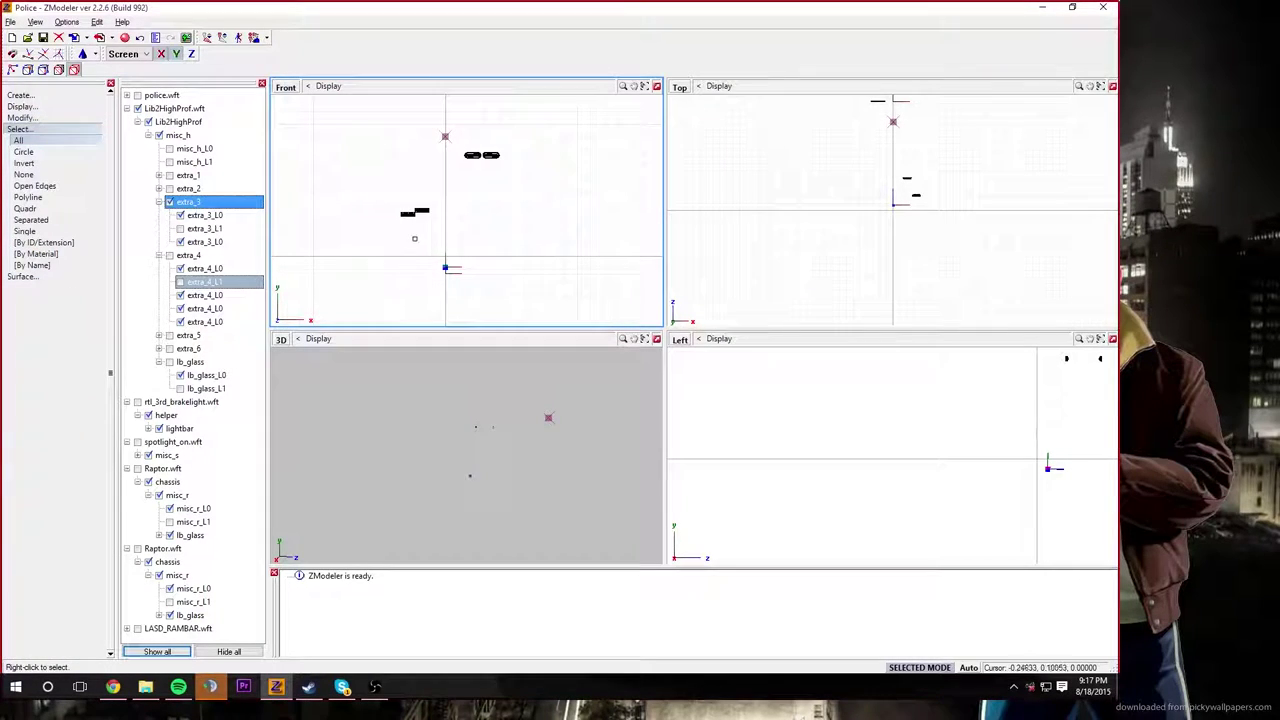
pyautogui.rightClick(414, 236)
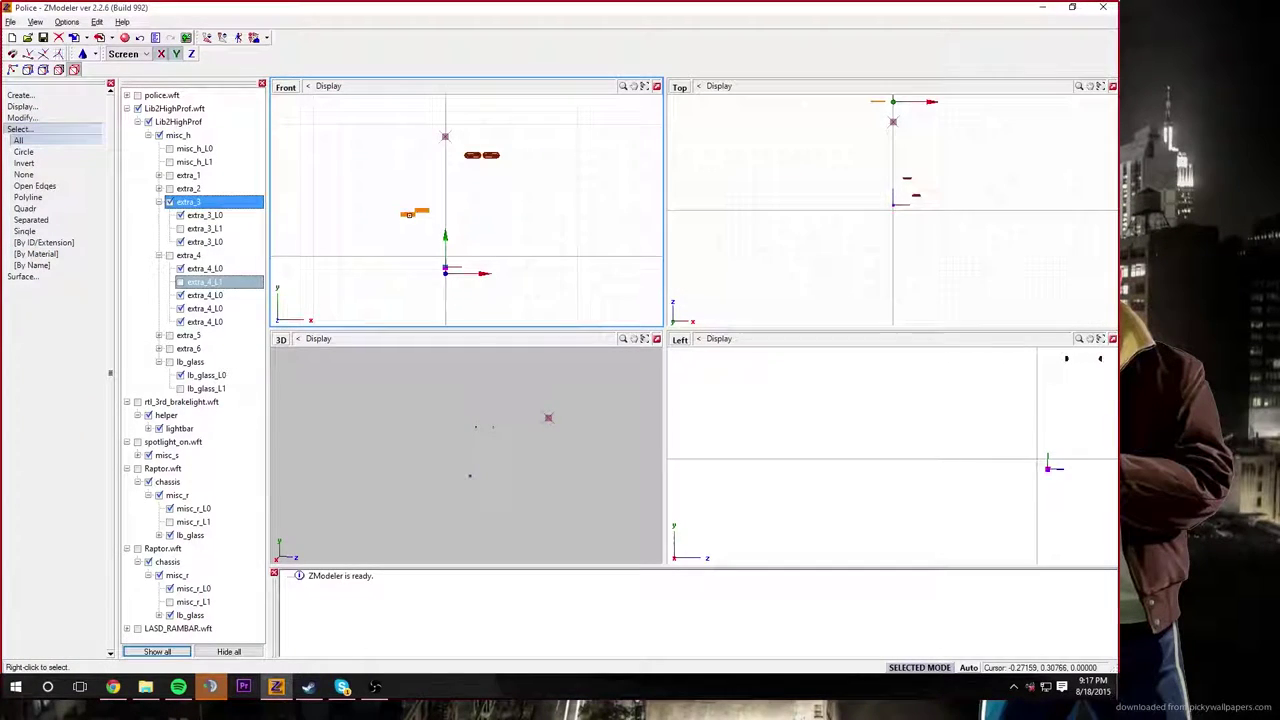
pyautogui.click(30, 129)
pyautogui.click(29, 129)
pyautogui.click(25, 117)
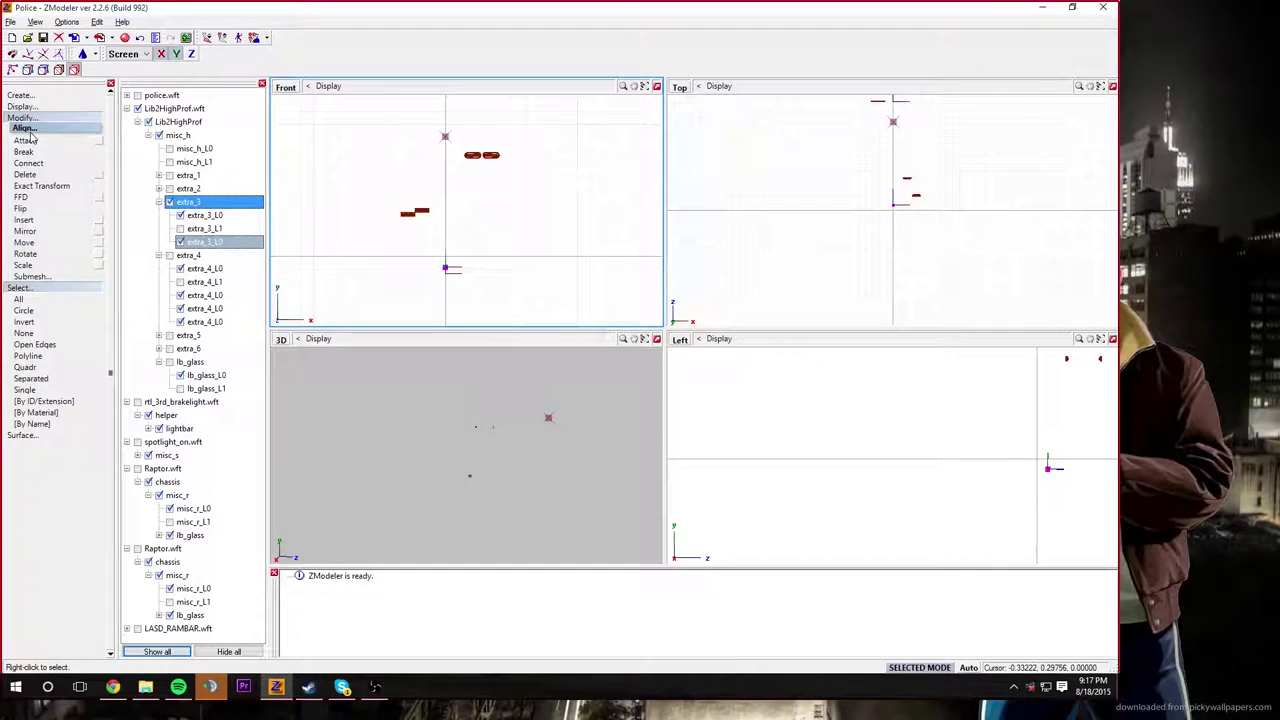
pyautogui.click(27, 140)
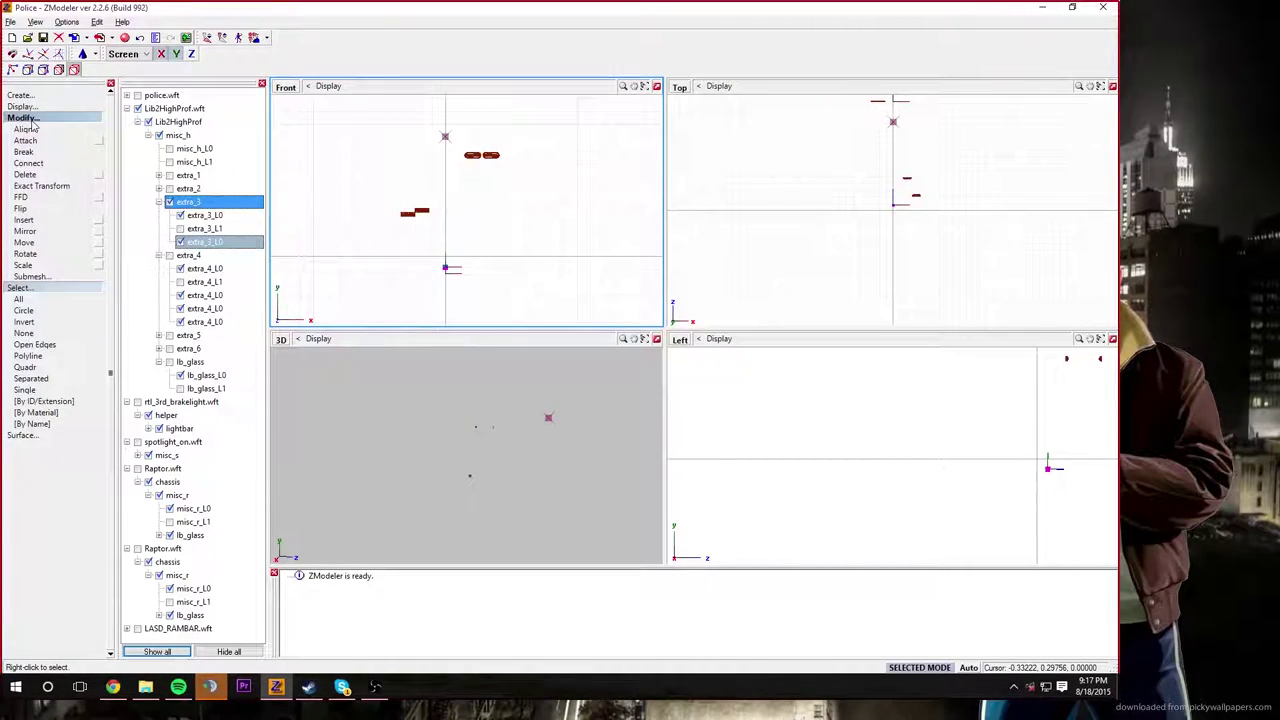
pyautogui.click(32, 141)
pyautogui.click(420, 213)
pyautogui.click(470, 155)
# Step: Hide extra_3 and display extra_4 in Lib2HighProf.wft
pyautogui.click(169, 202)
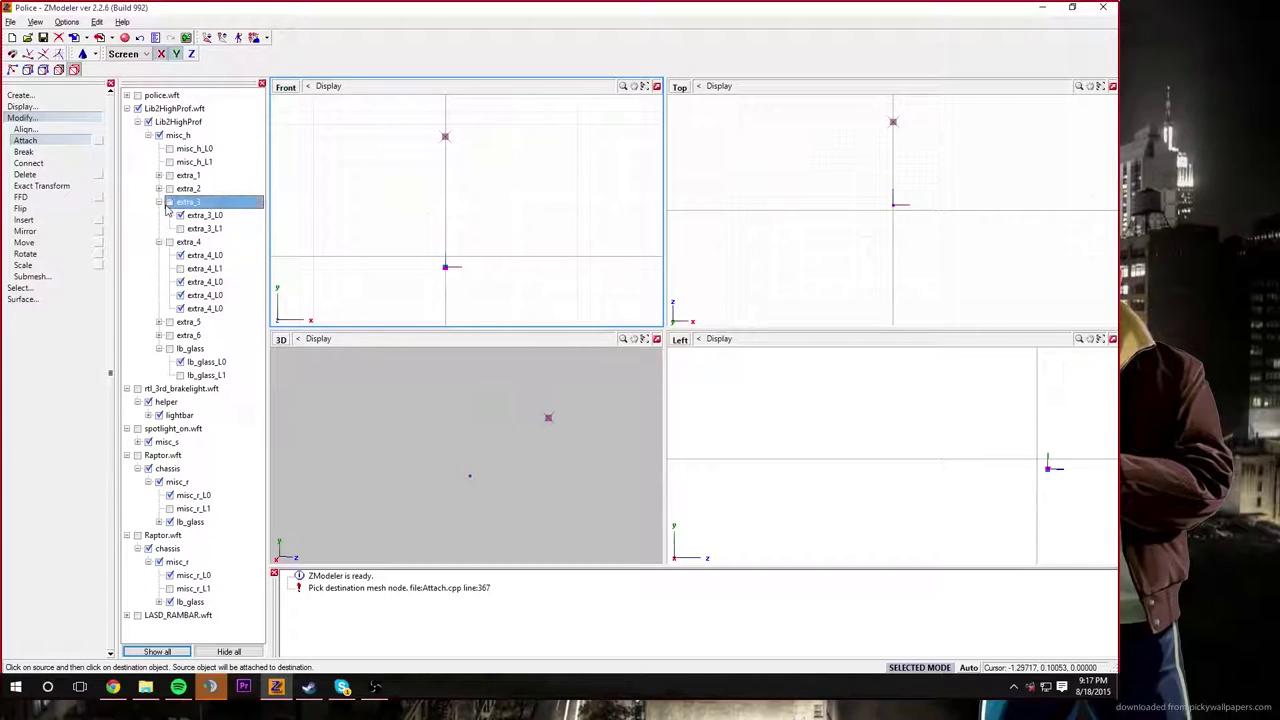
pyautogui.click(159, 202)
pyautogui.click(170, 215)
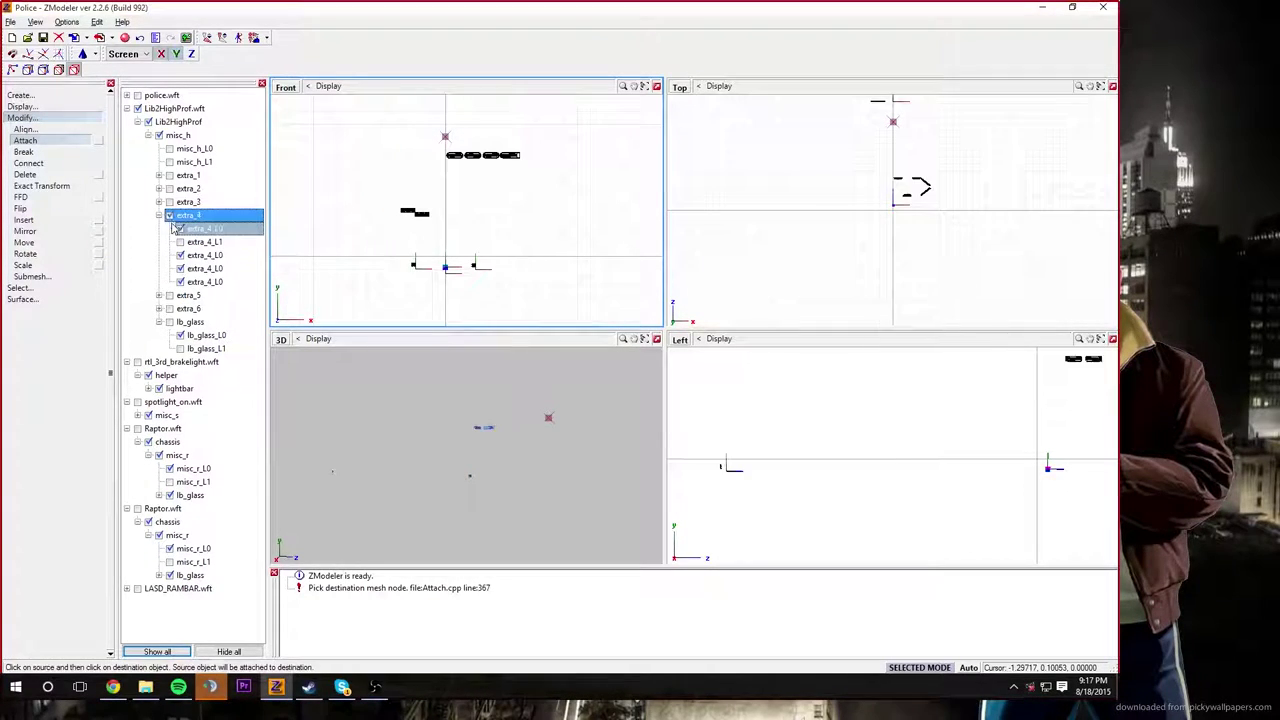
# Step: Select all displayed extra_4 meshes and attach the four extra_4_L0 meshes to one another, forming a single mesh
pyautogui.click(20, 287)
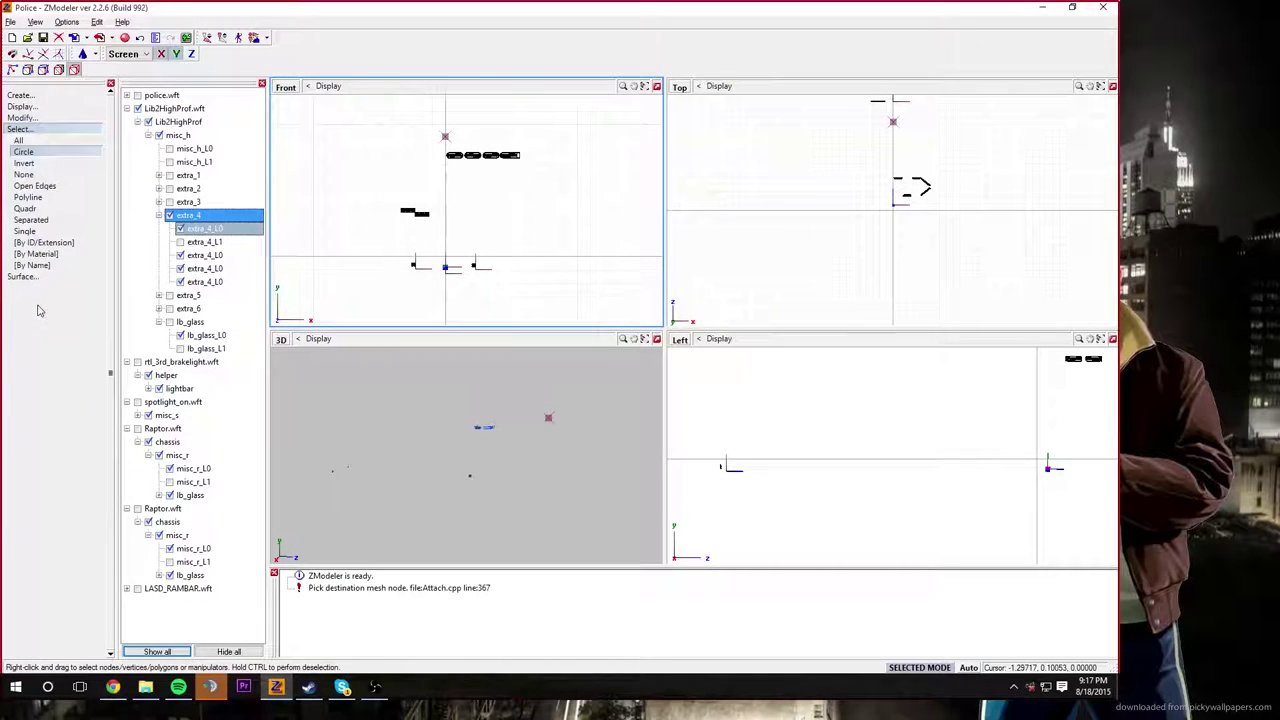
pyautogui.click(20, 140)
pyautogui.rightClick(390, 143)
pyautogui.rightClick(390, 143)
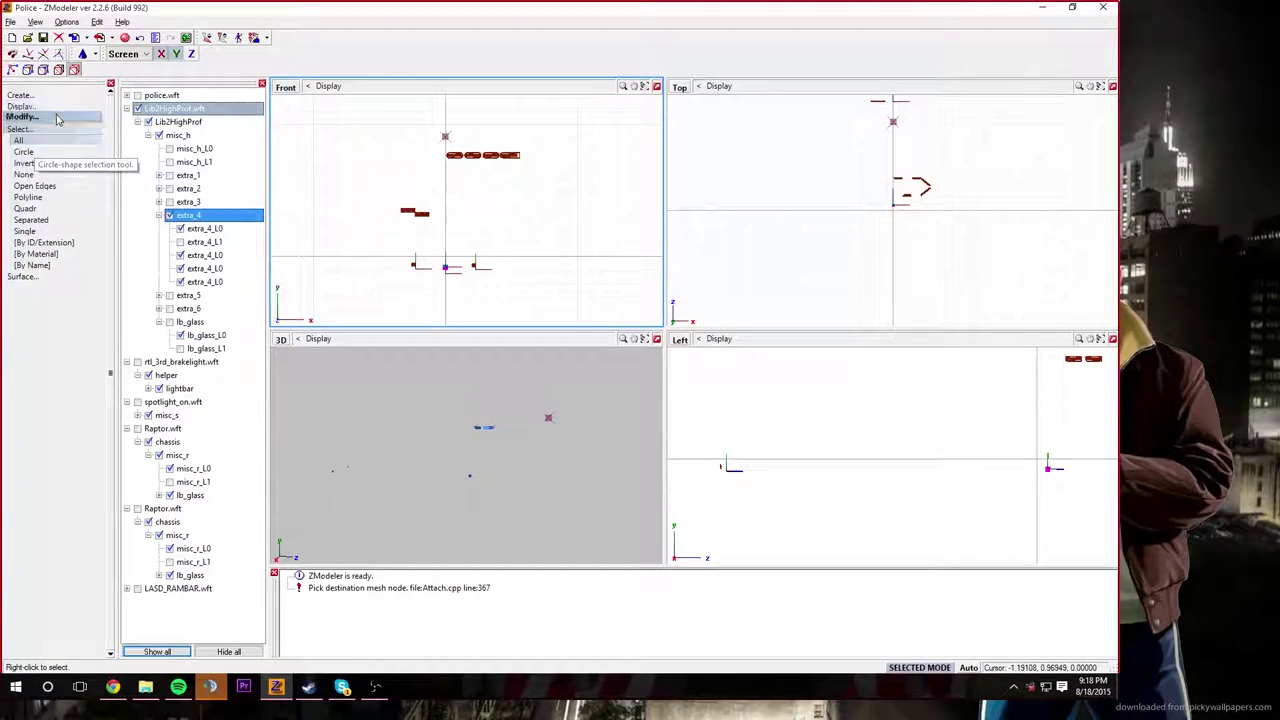
pyautogui.click(22, 117)
pyautogui.click(26, 140)
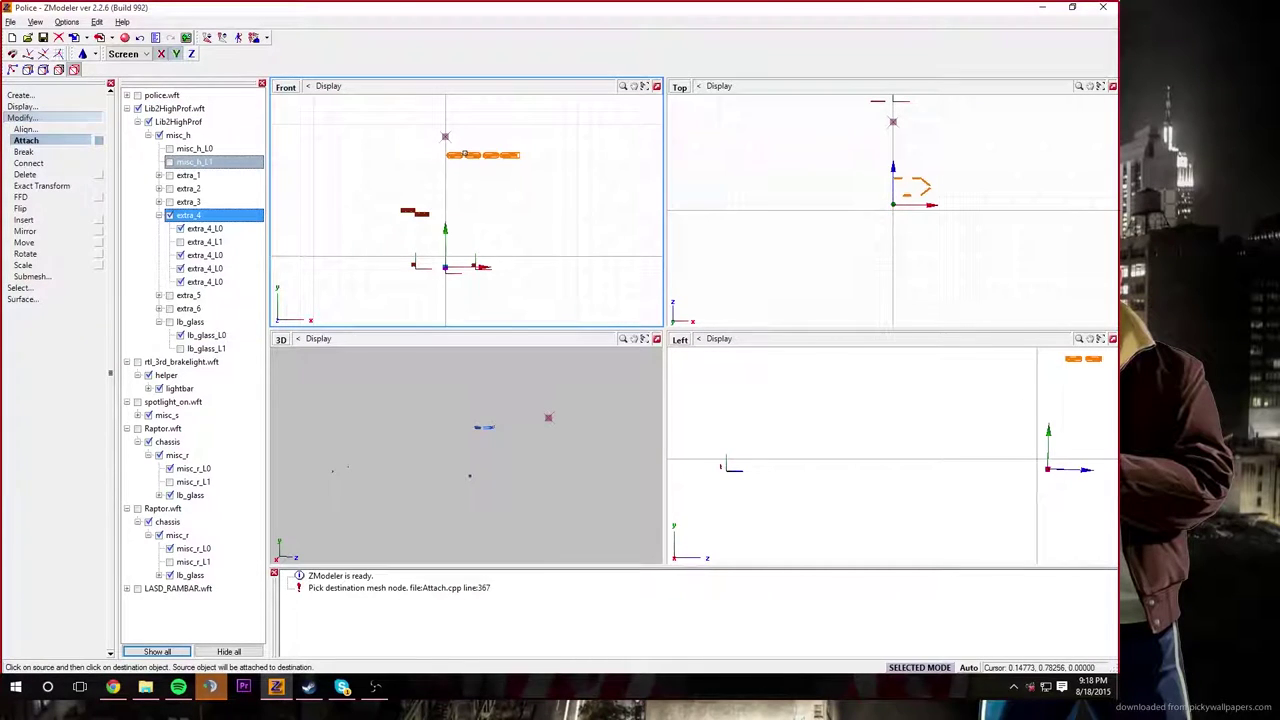
pyautogui.click(420, 212)
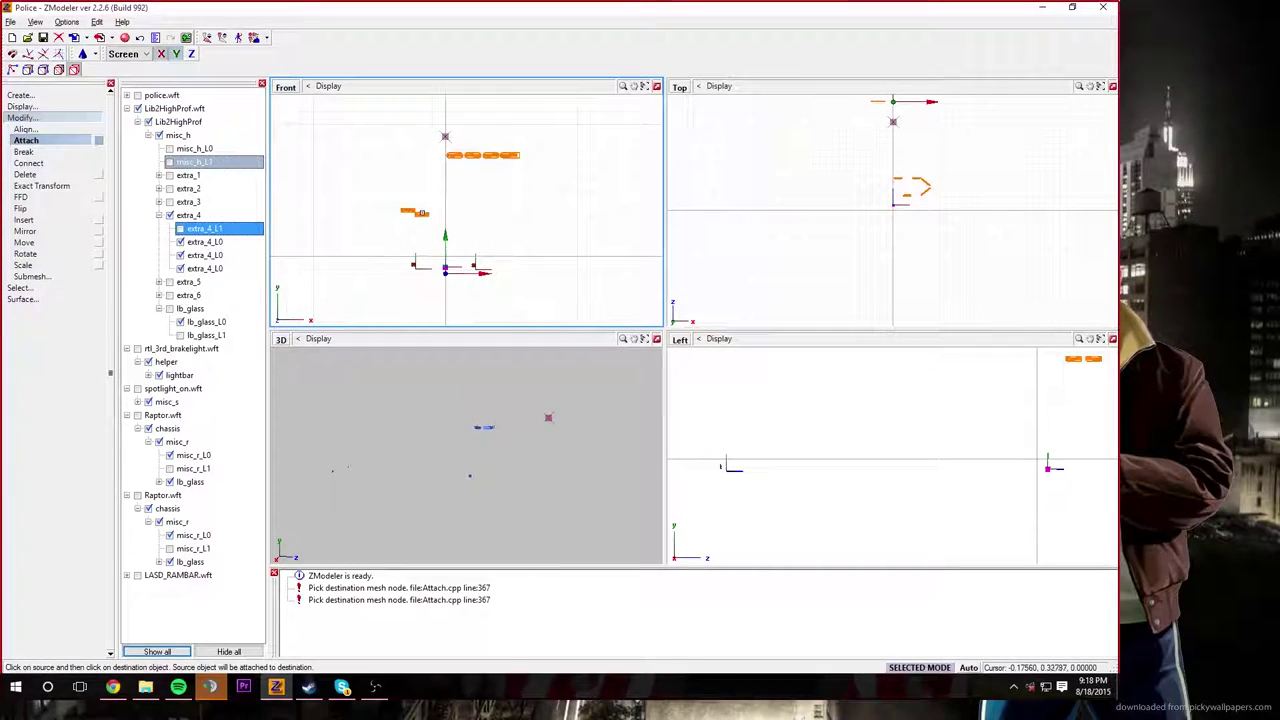
pyautogui.click(415, 265)
pyautogui.click(422, 214)
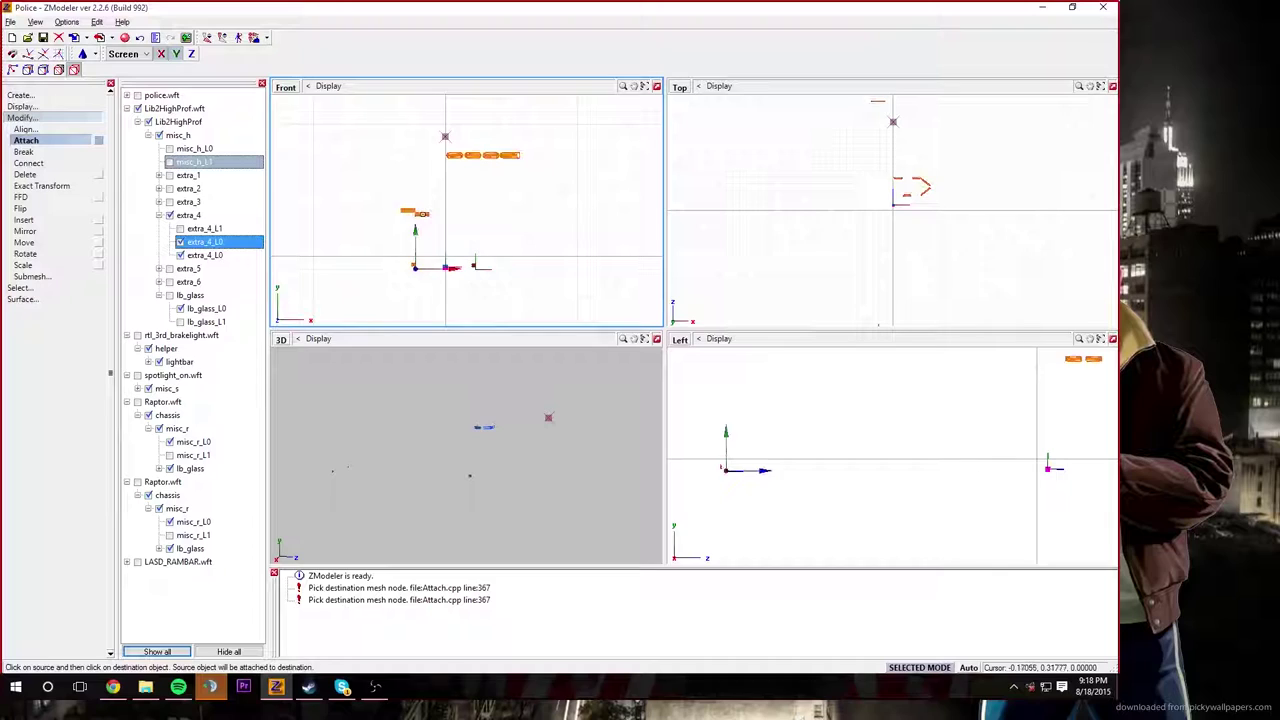
pyautogui.click(422, 214)
pyautogui.click(472, 263)
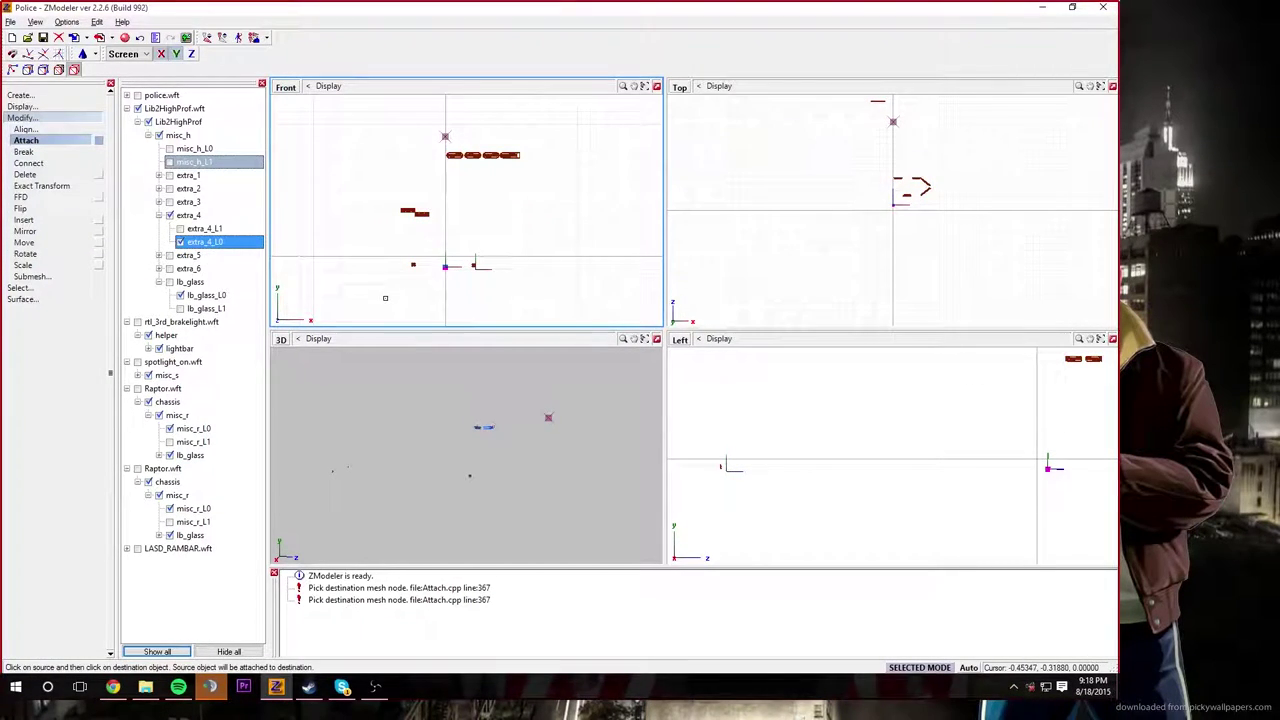
# Step: Display misc_h_L0, all the extras from extra_1 to extra_6 and lb_glass together in Lib2HighProf.wft
pyautogui.click(159, 215)
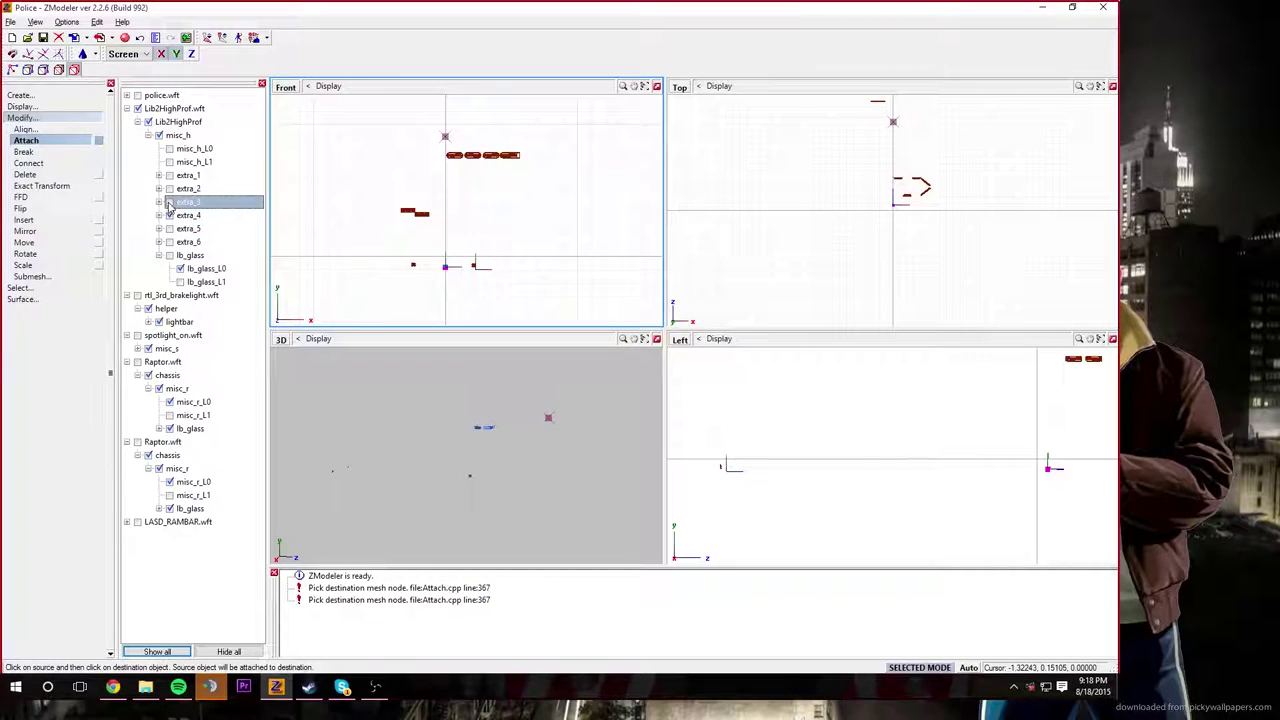
pyautogui.click(170, 202)
pyautogui.click(169, 188)
pyautogui.click(169, 175)
pyautogui.click(169, 161)
pyautogui.click(169, 148)
pyautogui.click(169, 242)
pyautogui.click(169, 228)
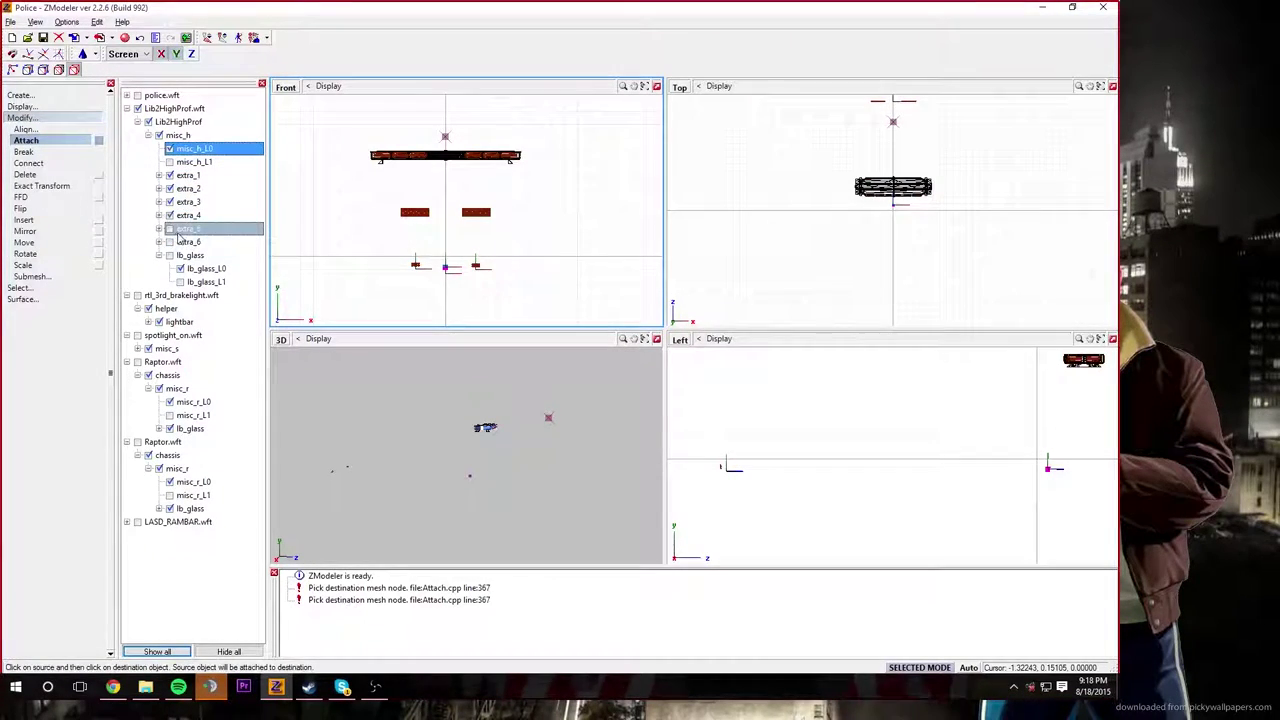
pyautogui.click(169, 242)
pyautogui.click(169, 242)
pyautogui.click(170, 255)
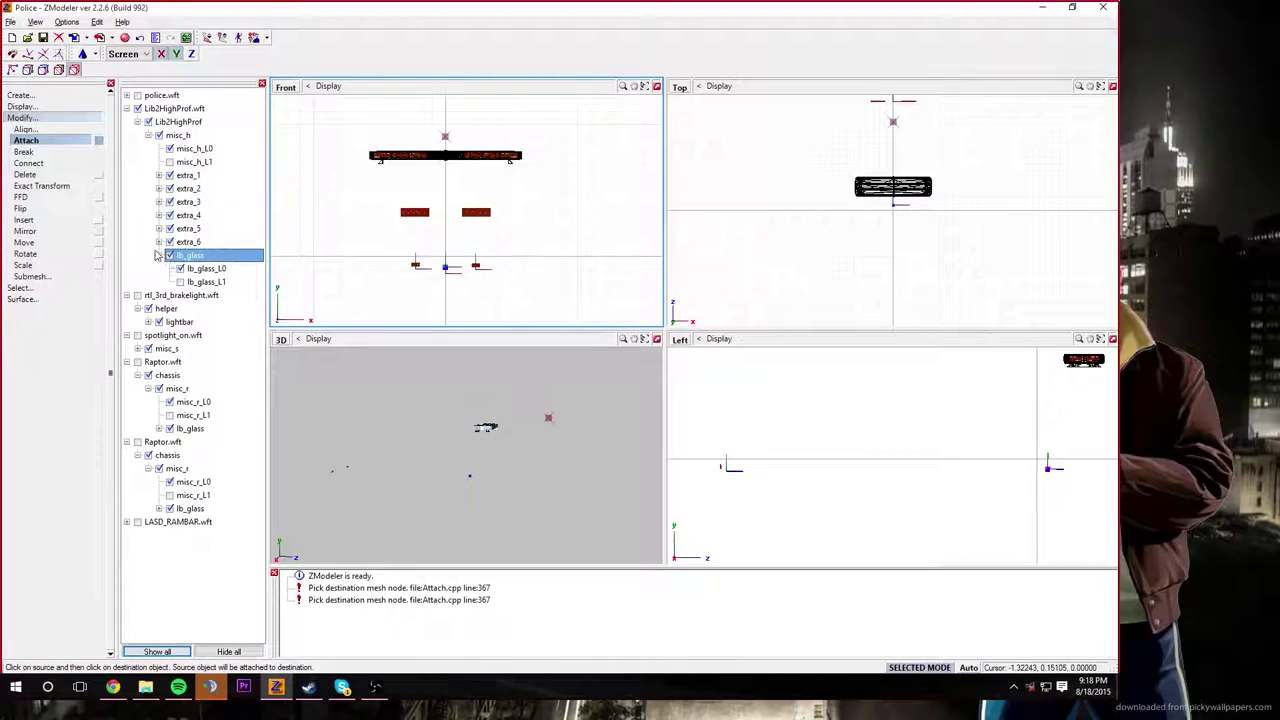
# Step: Collapse the Lib2HighProf branch with its misc_h and lb_glass nodes, and the helper branch, in the object tree
pyautogui.click(158, 255)
pyautogui.click(147, 135)
pyautogui.click(147, 135)
pyautogui.click(137, 122)
pyautogui.click(137, 122)
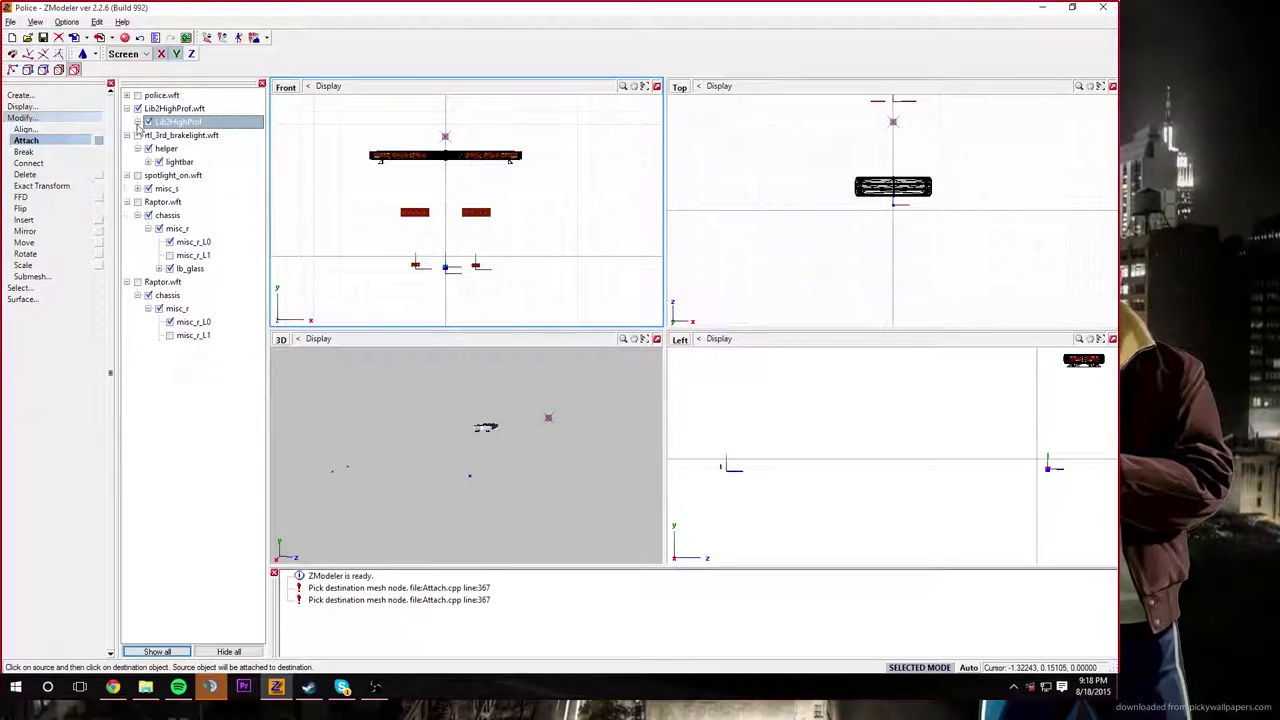
pyautogui.click(138, 148)
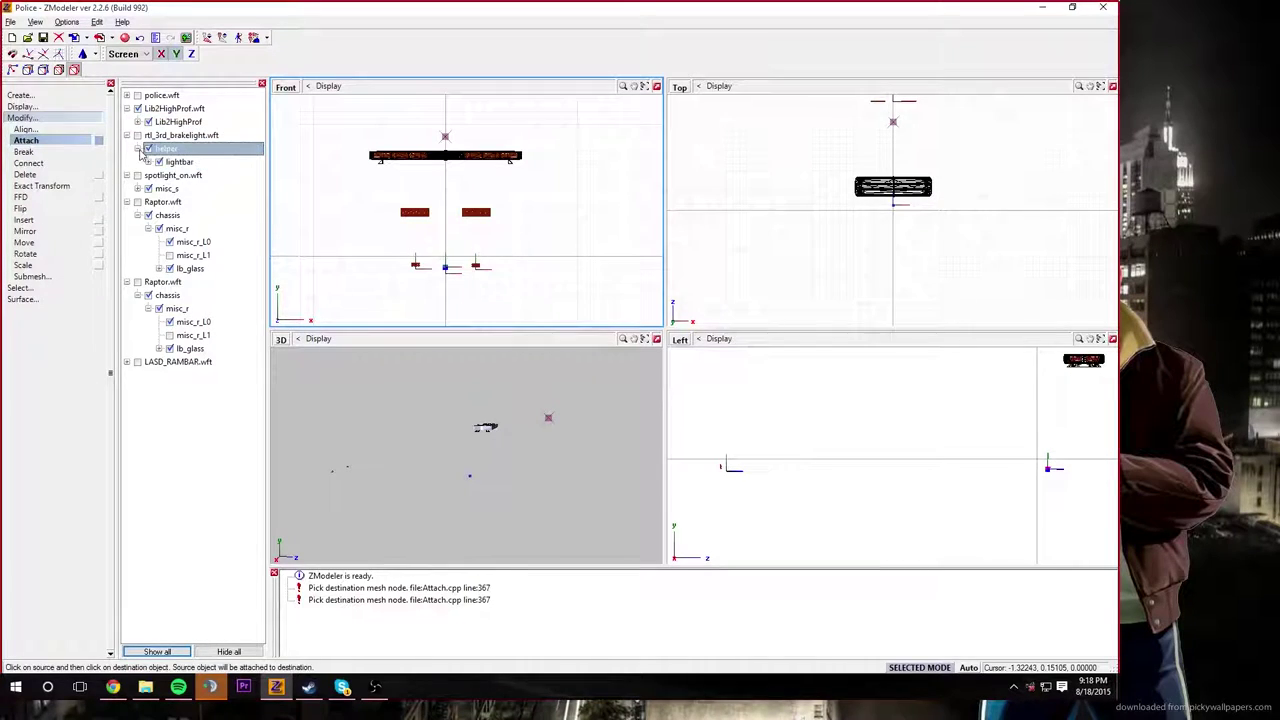
pyautogui.click(138, 148)
# Step: Display spotlight_on.wft, both Raptor.wft files, LASD_RAMBAR.wft and police.wft together in the views
pyautogui.click(133, 189)
pyautogui.click(137, 189)
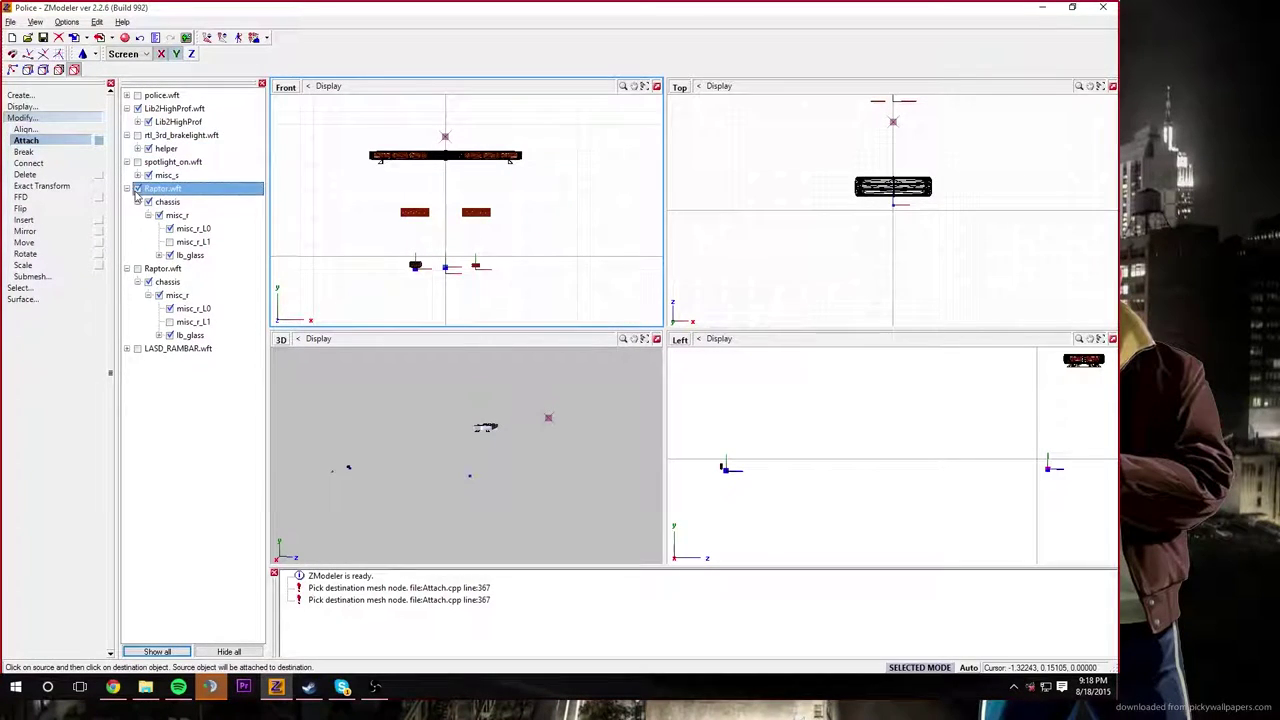
pyautogui.click(137, 162)
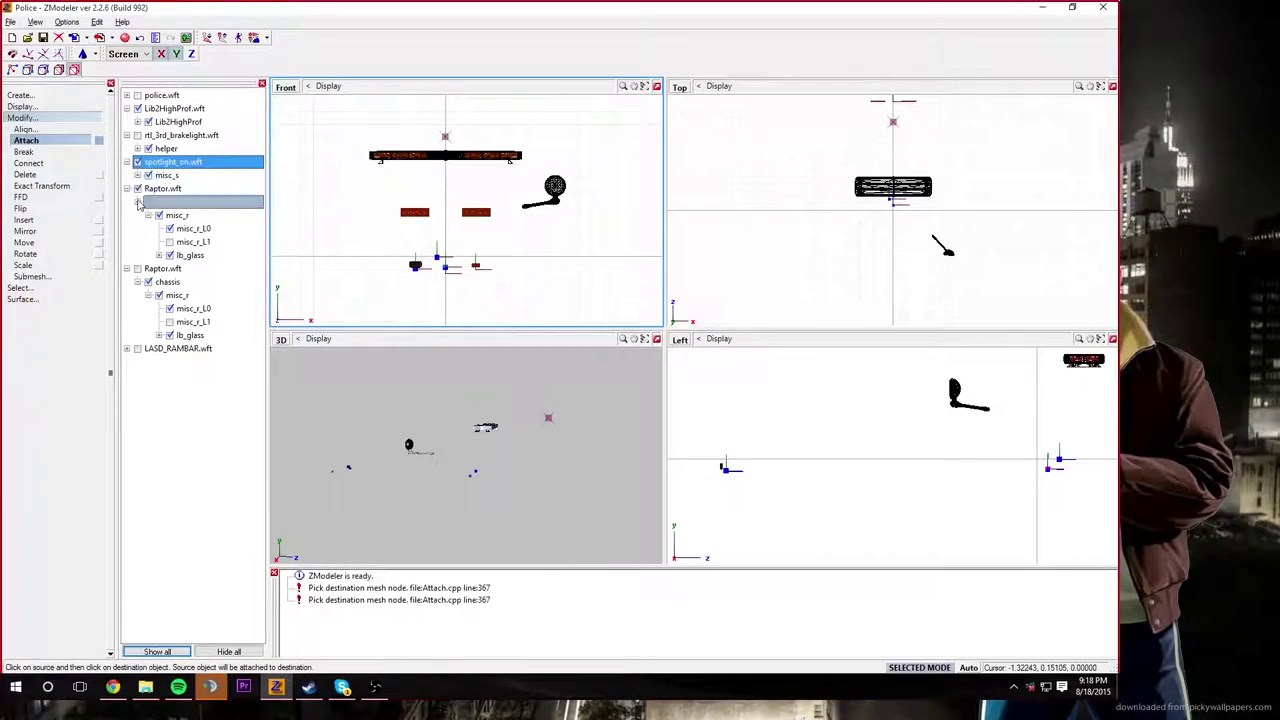
pyautogui.click(137, 268)
pyautogui.click(137, 348)
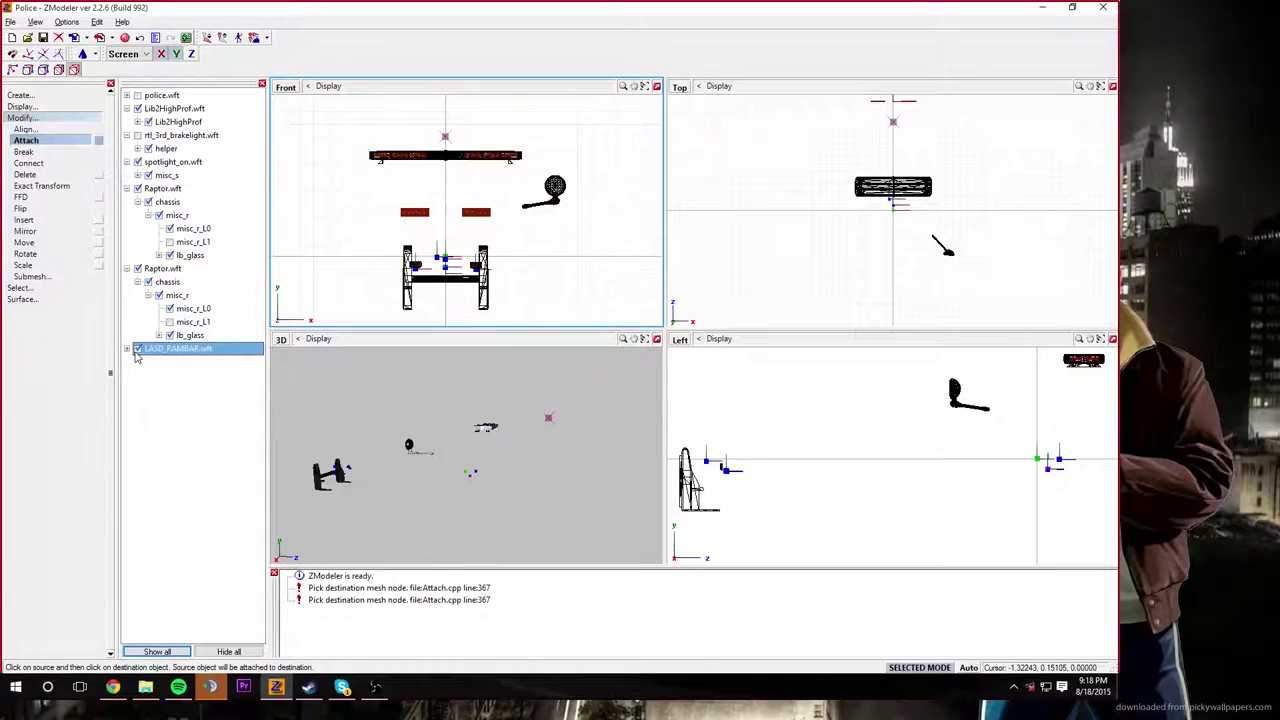
pyautogui.click(137, 95)
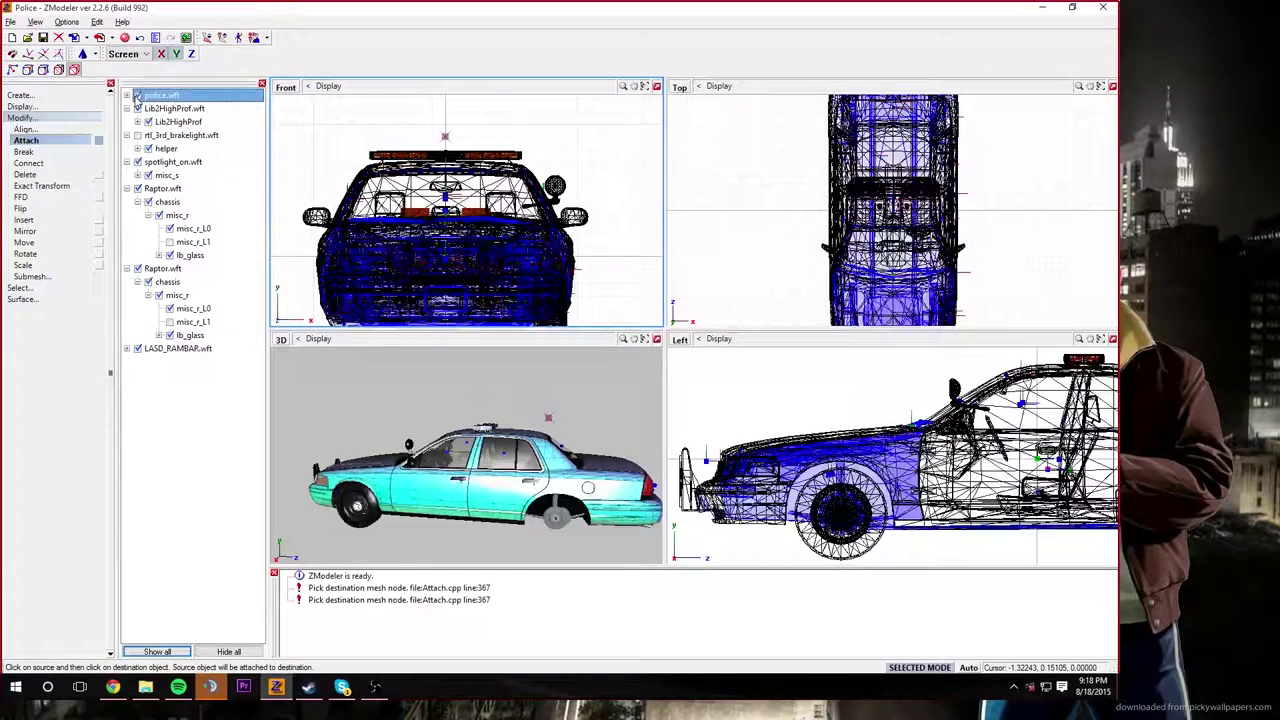
# Step: Move the Lib2HighProf node into the chassis of police.wft and delete the emptied Lib2HighProf.wft
pyautogui.click(137, 108)
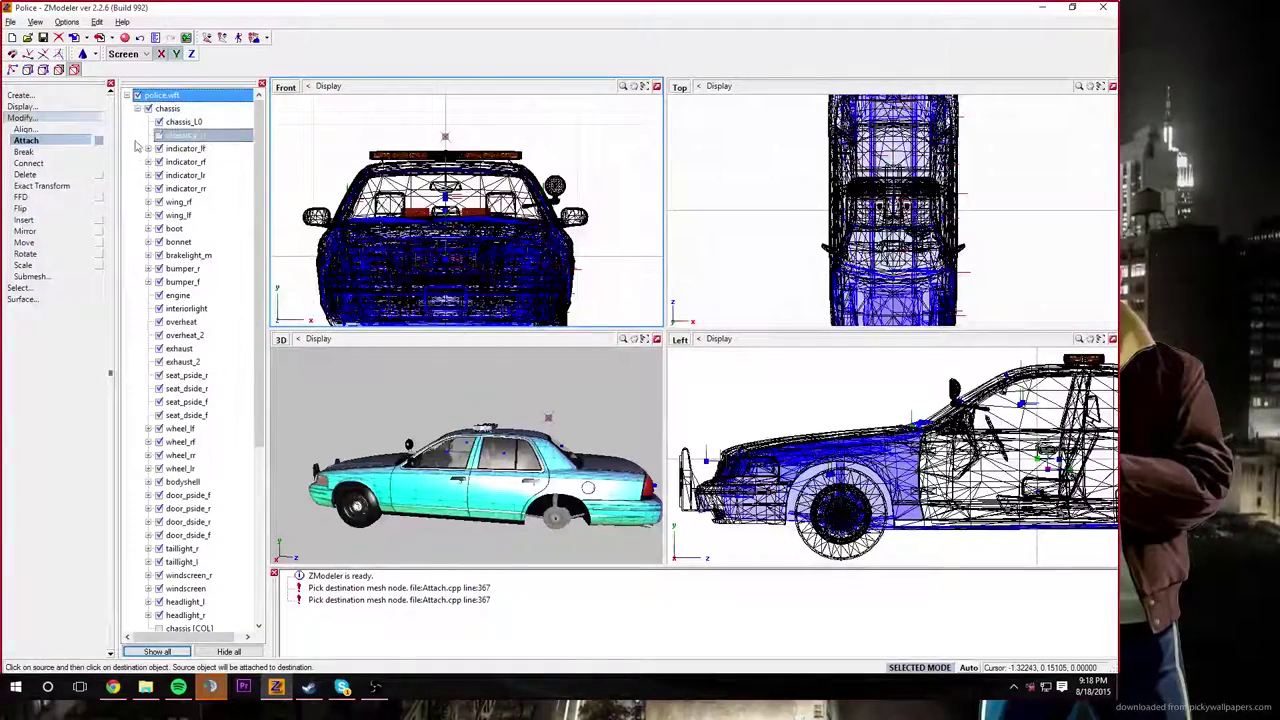
pyautogui.scroll(-5, 150, 170)
pyautogui.click(192, 457)
pyautogui.moveTo(190, 378); pyautogui.dragTo(157, 558)
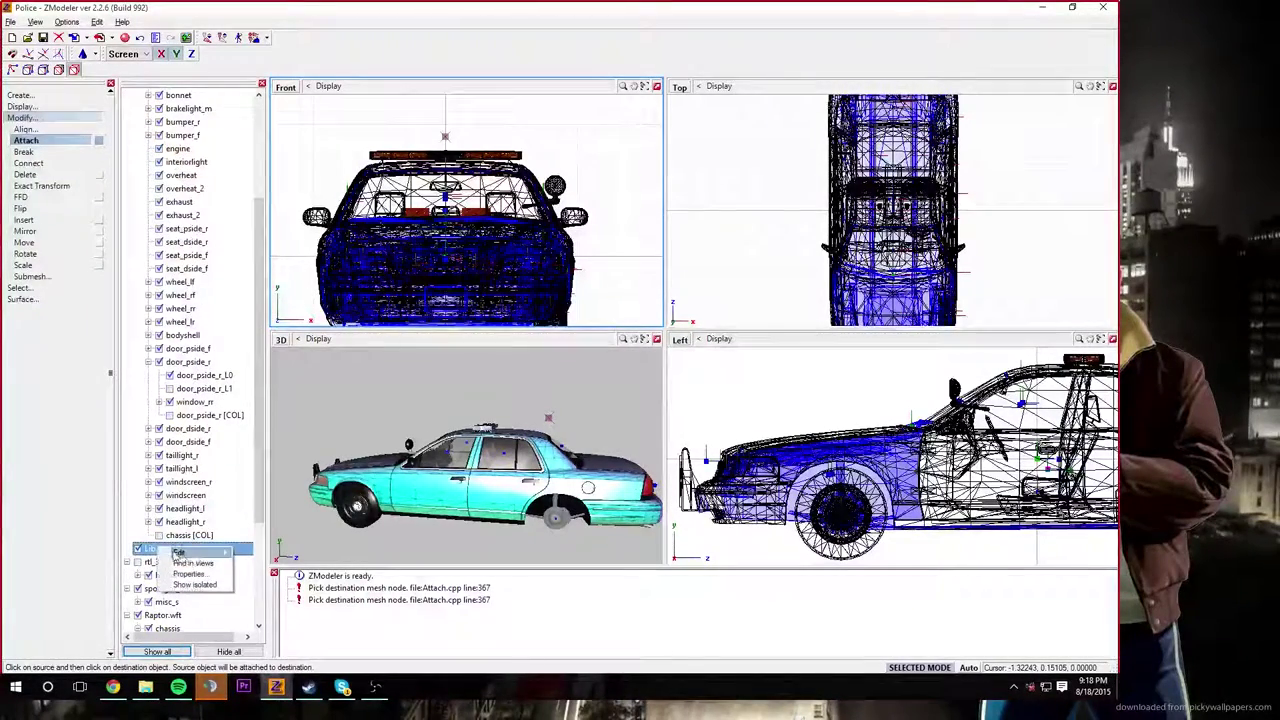
pyautogui.moveTo(180, 554)
pyautogui.click(251, 553)
# Step: Move the helper node from rtl_3rd_brakelight.wft into the police.wft chassis and rename it spotlight
pyautogui.scroll(-6, 216, 571)
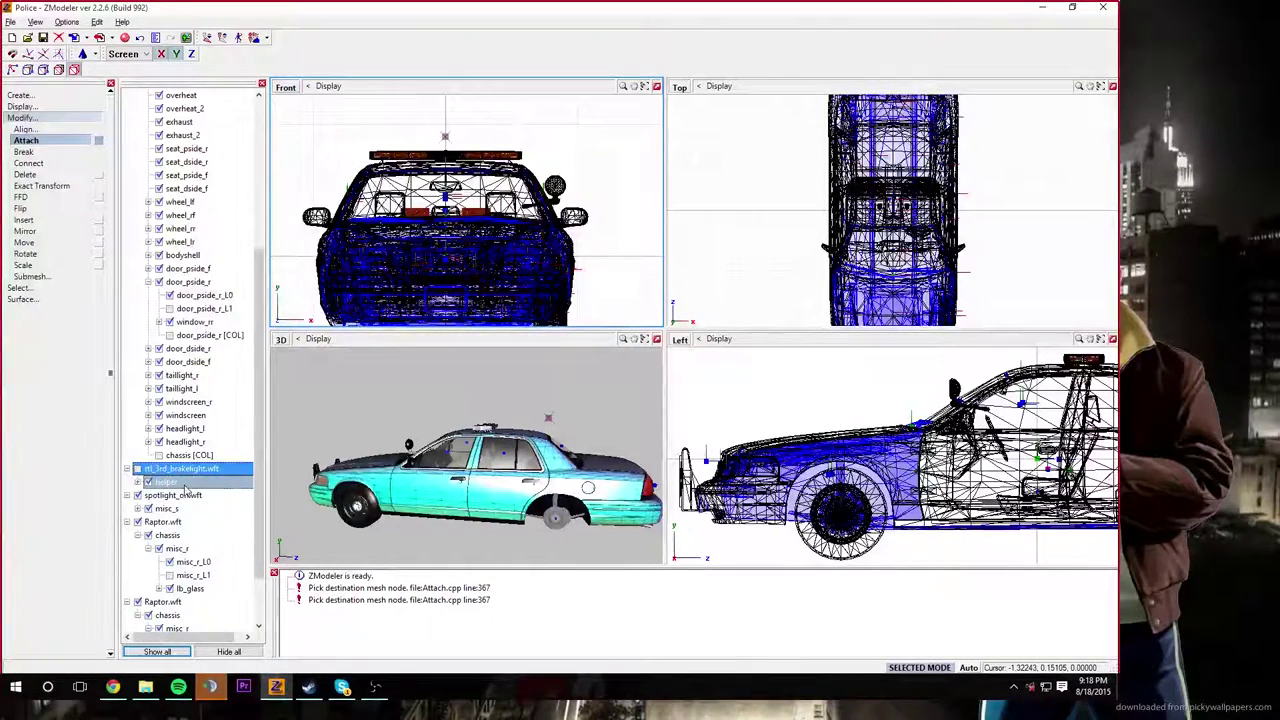
pyautogui.moveTo(185, 488); pyautogui.dragTo(150, 170)
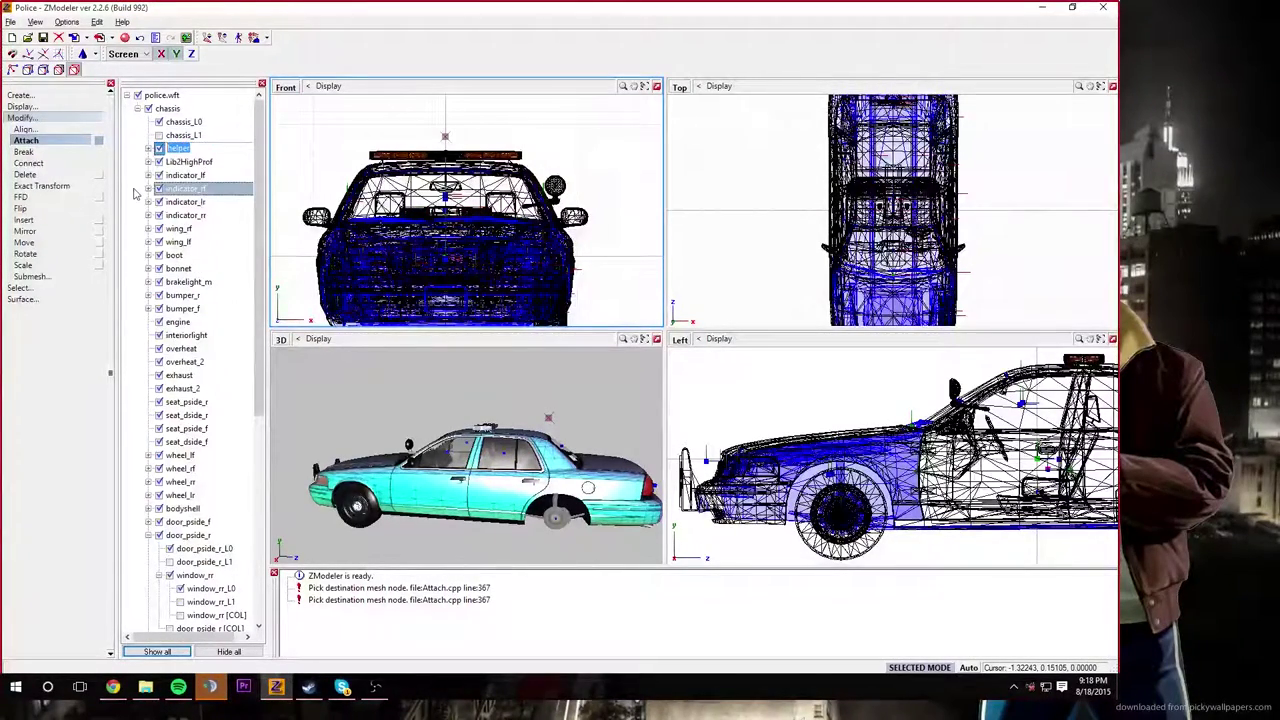
pyautogui.write('tlight')
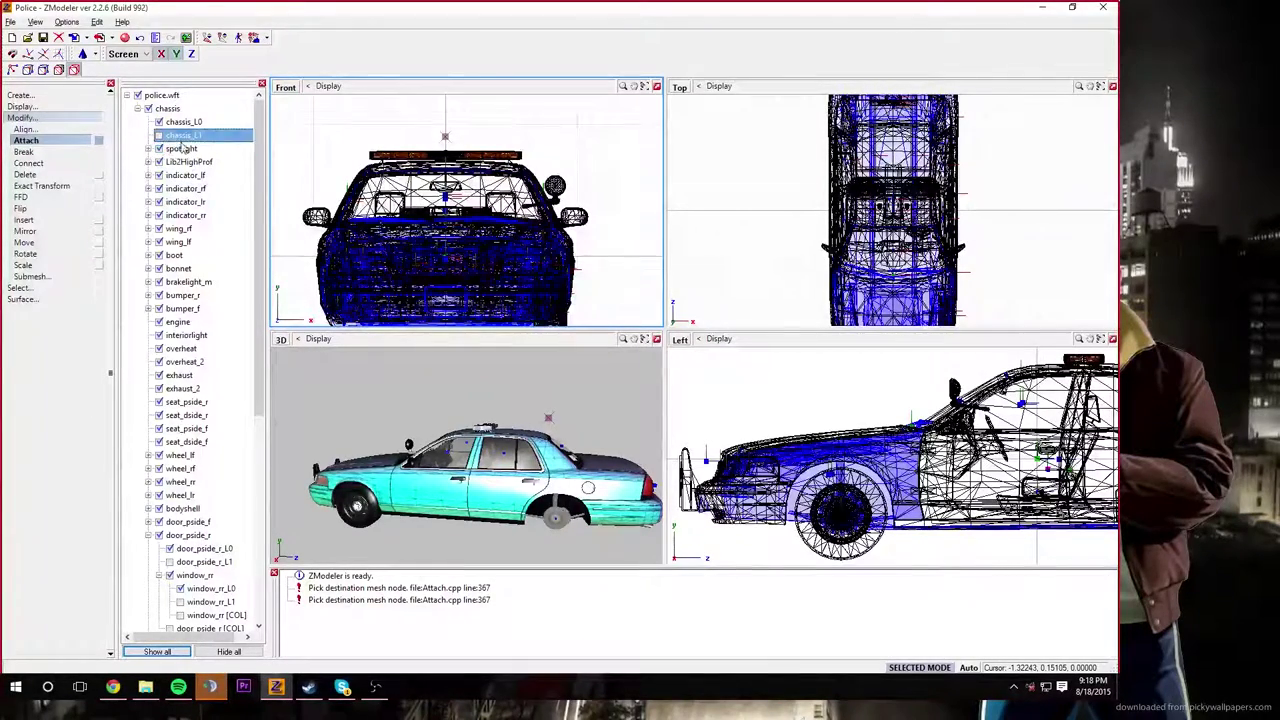
# Step: Rename the spotlight node in the police.wft chassis as Brakelight
pyautogui.scroll(-7, 186, 147)
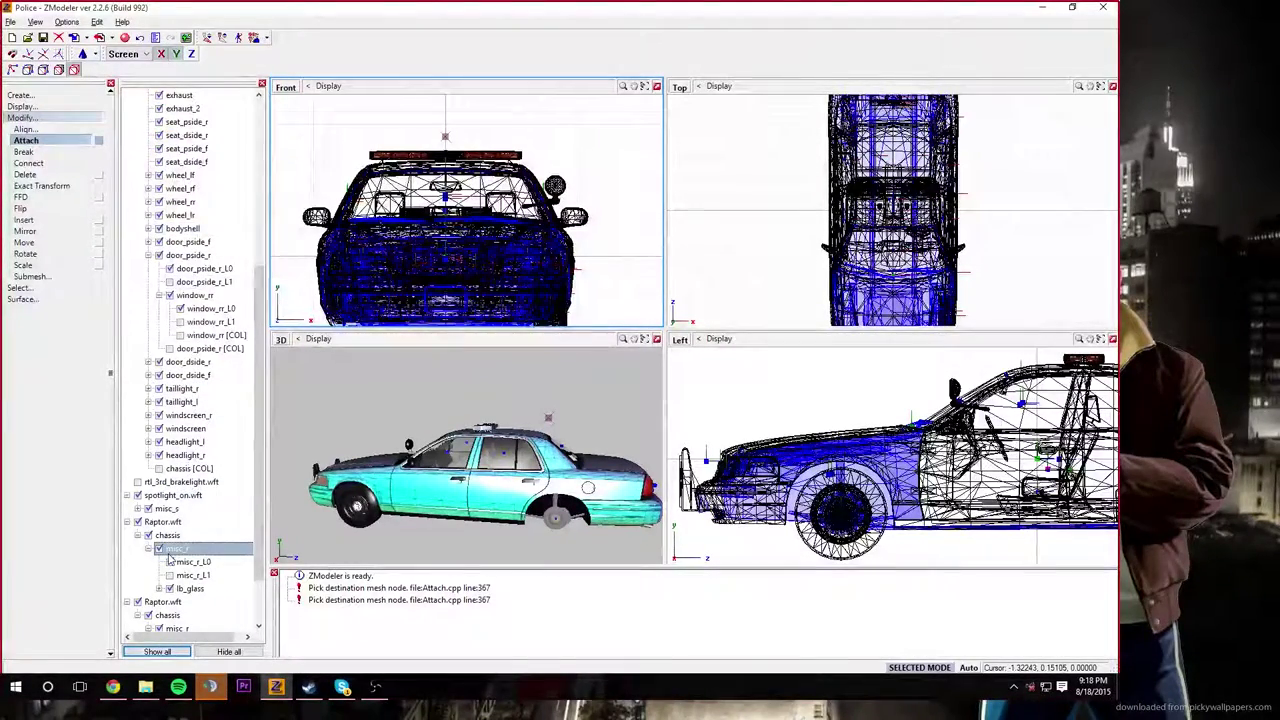
pyautogui.moveTo(170, 560); pyautogui.dragTo(176, 328)
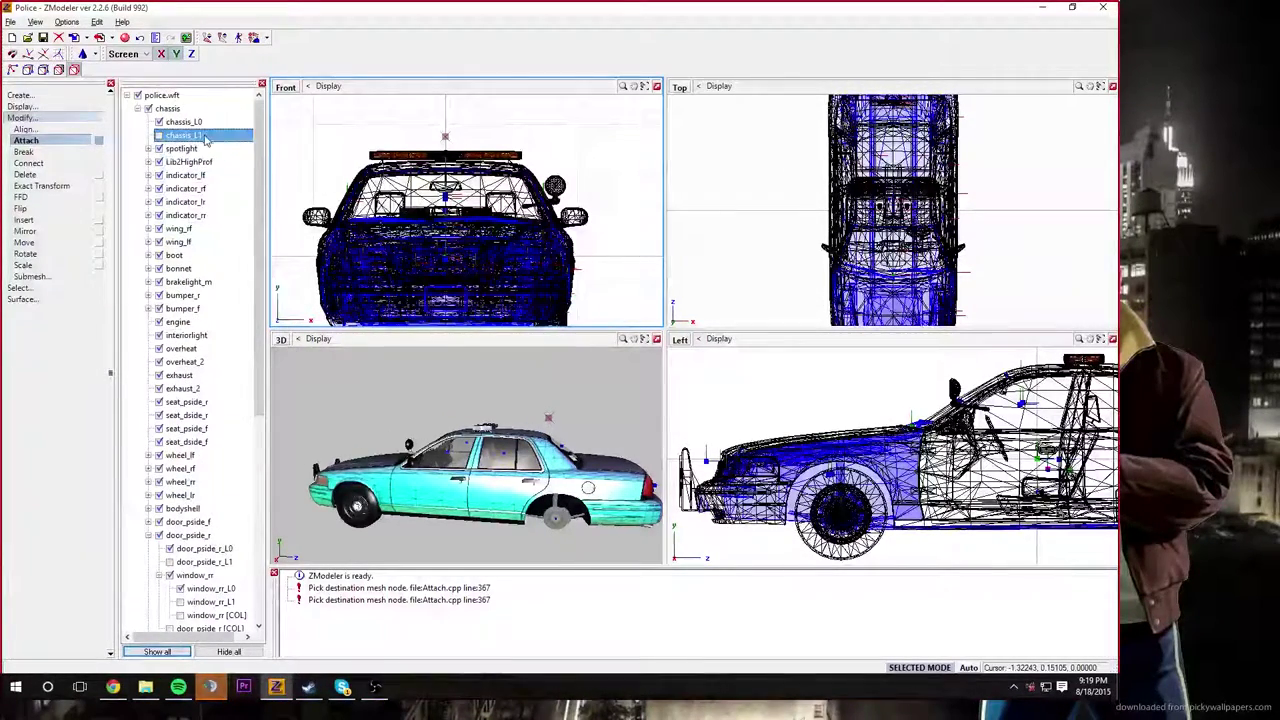
pyautogui.moveTo(205, 138); pyautogui.dragTo(205, 150)
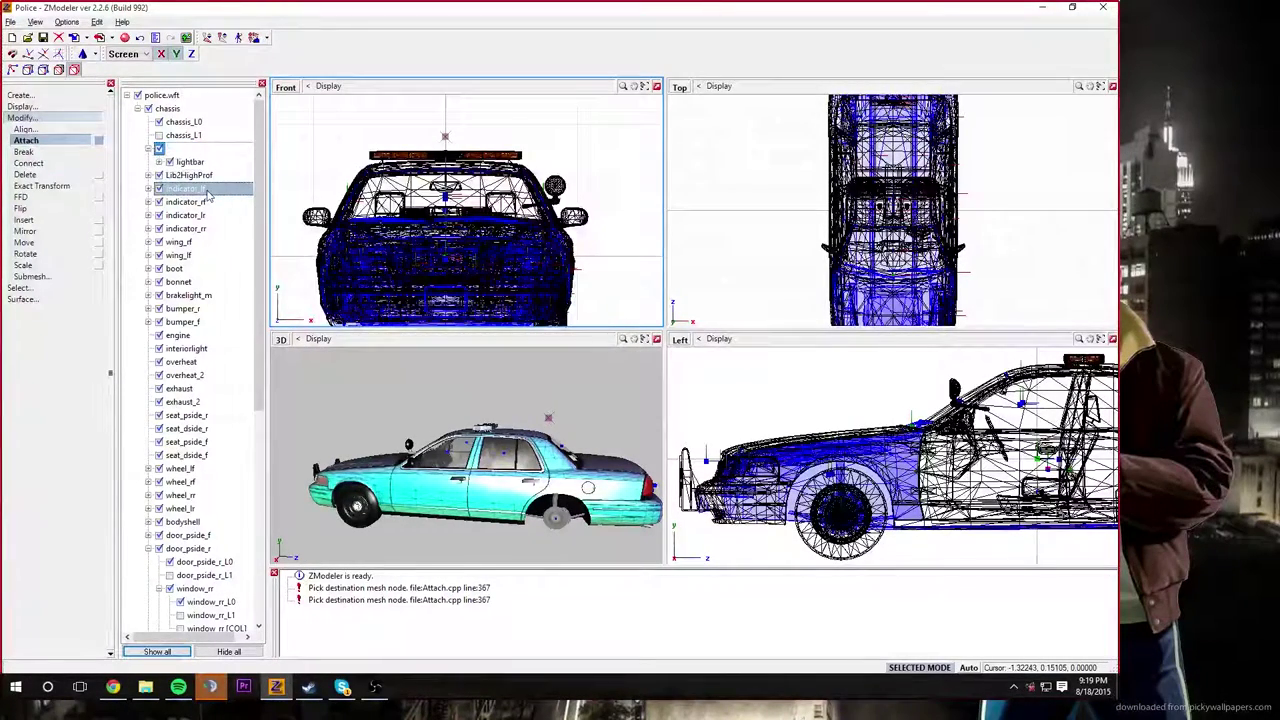
pyautogui.write('Brakel')
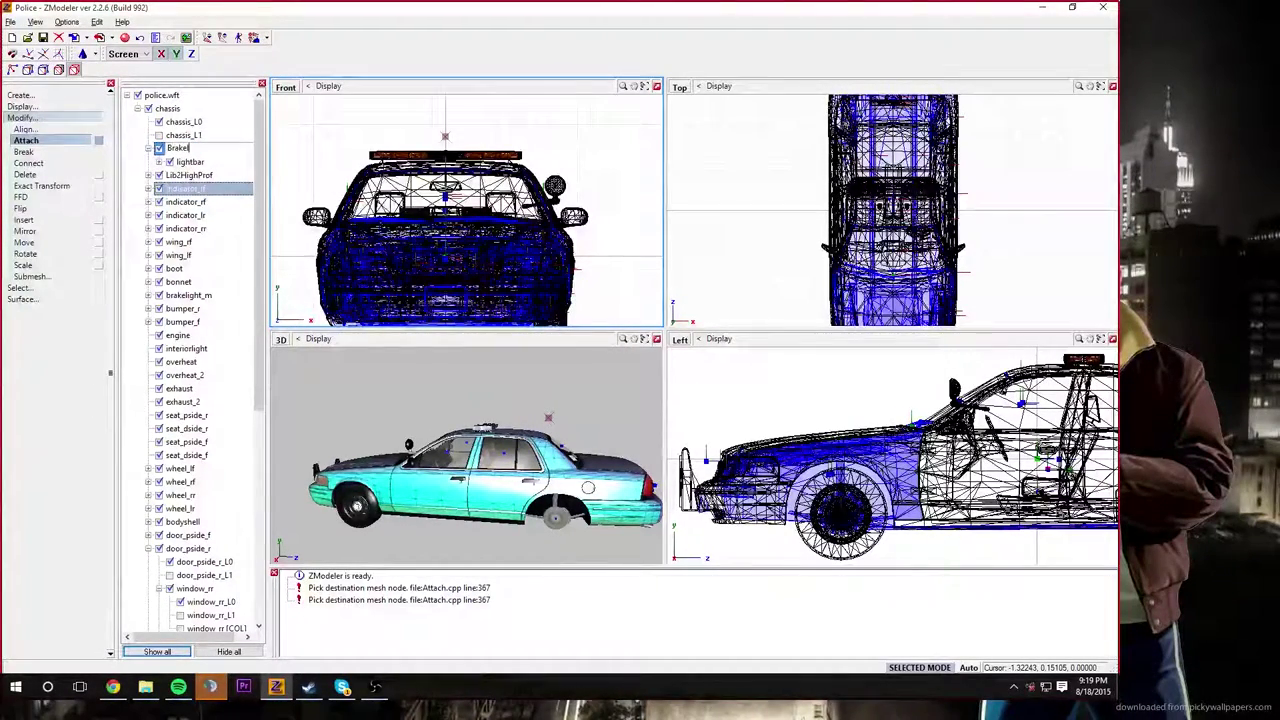
pyautogui.write('ht')
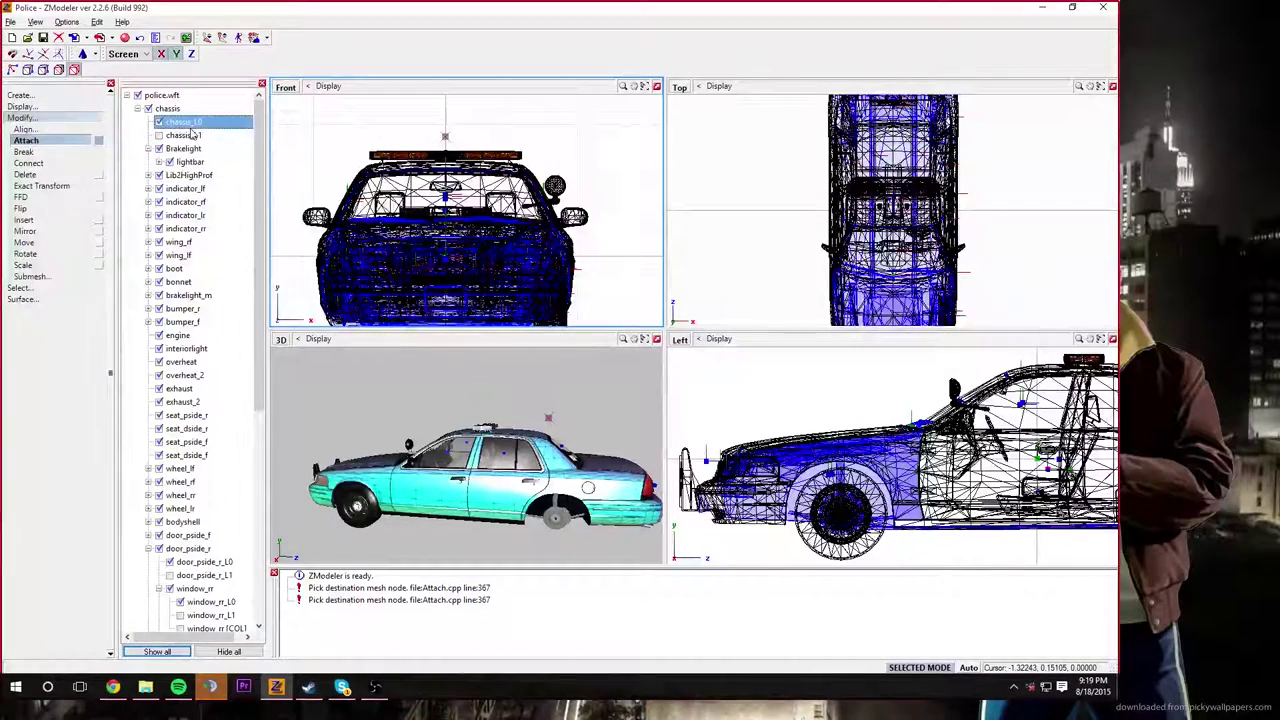
# Step: Move the misc_s node from spotlight_on.wft into the chassis of police.wft
pyautogui.scroll(-8, 192, 133)
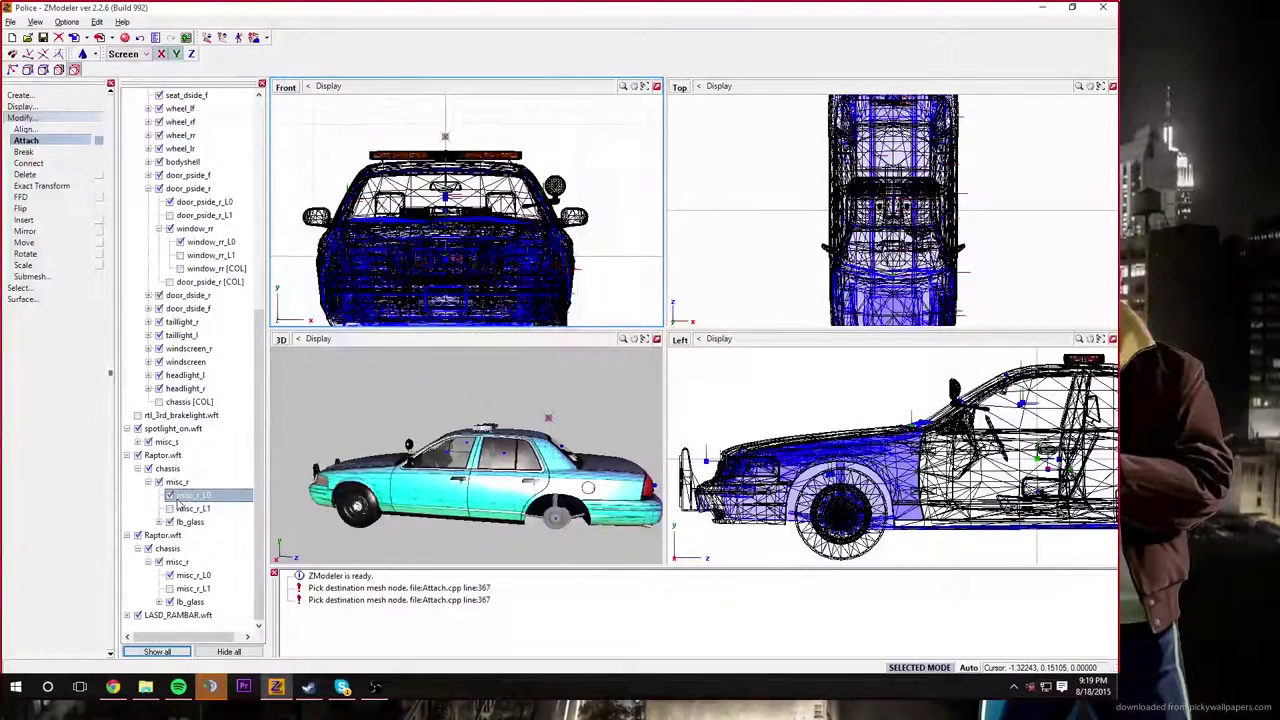
pyautogui.moveTo(178, 503); pyautogui.dragTo(172, 437)
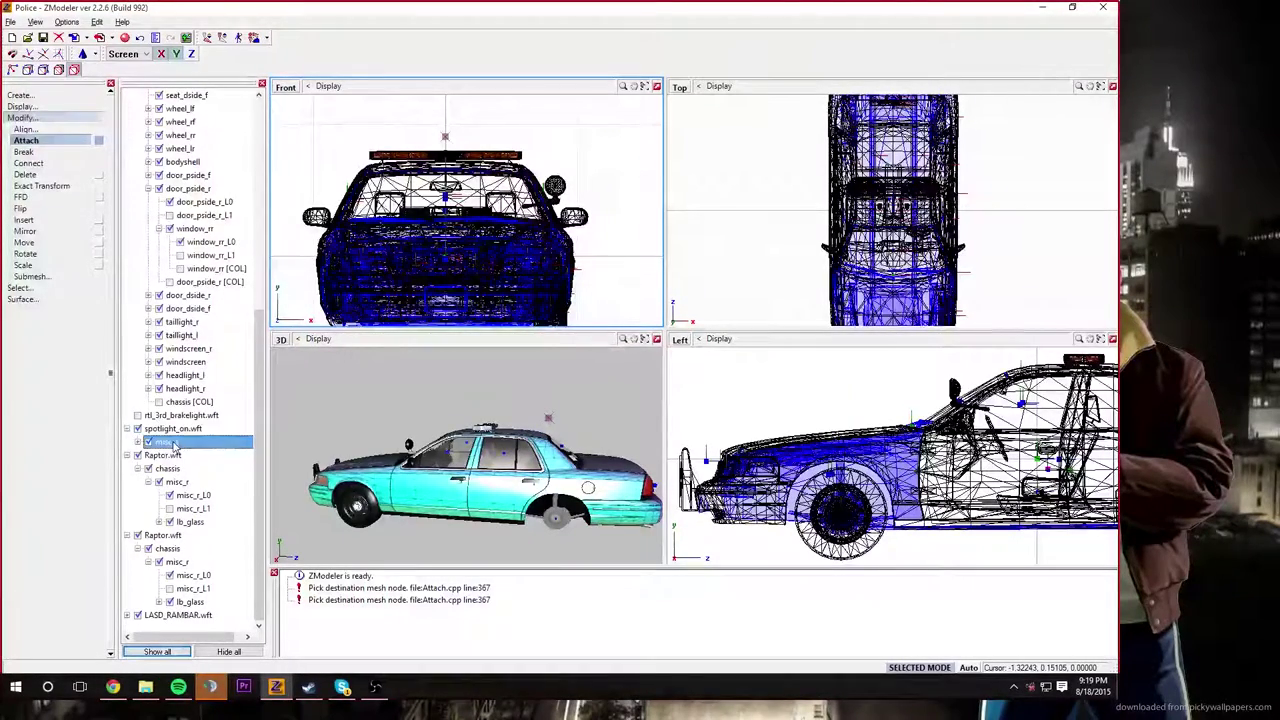
pyautogui.scroll(9, 176, 230)
pyautogui.moveTo(173, 442)
pyautogui.mouseDown()
pyautogui.moveTo(166, 174)
pyautogui.moveTo(182, 150)
pyautogui.mouseUp()
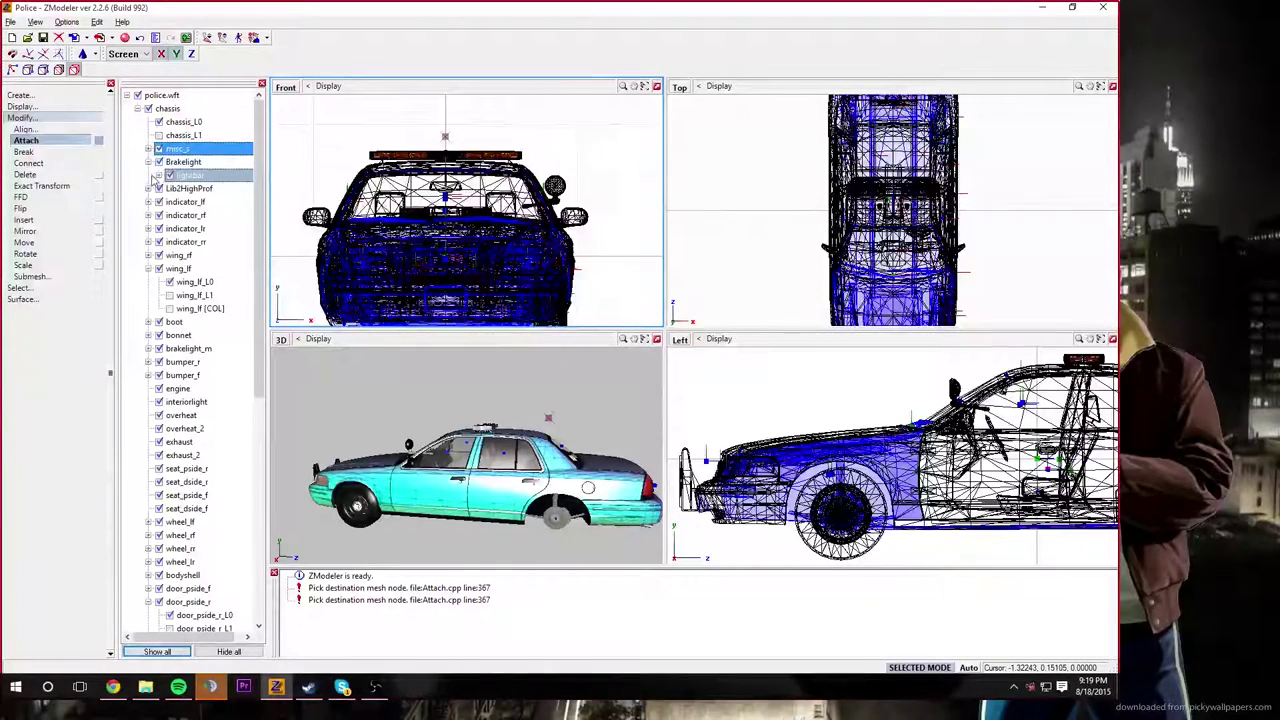
# Step: Rename the chassis node of the first Raptor.wft as Raptor 1
pyautogui.scroll(-10, 153, 170)
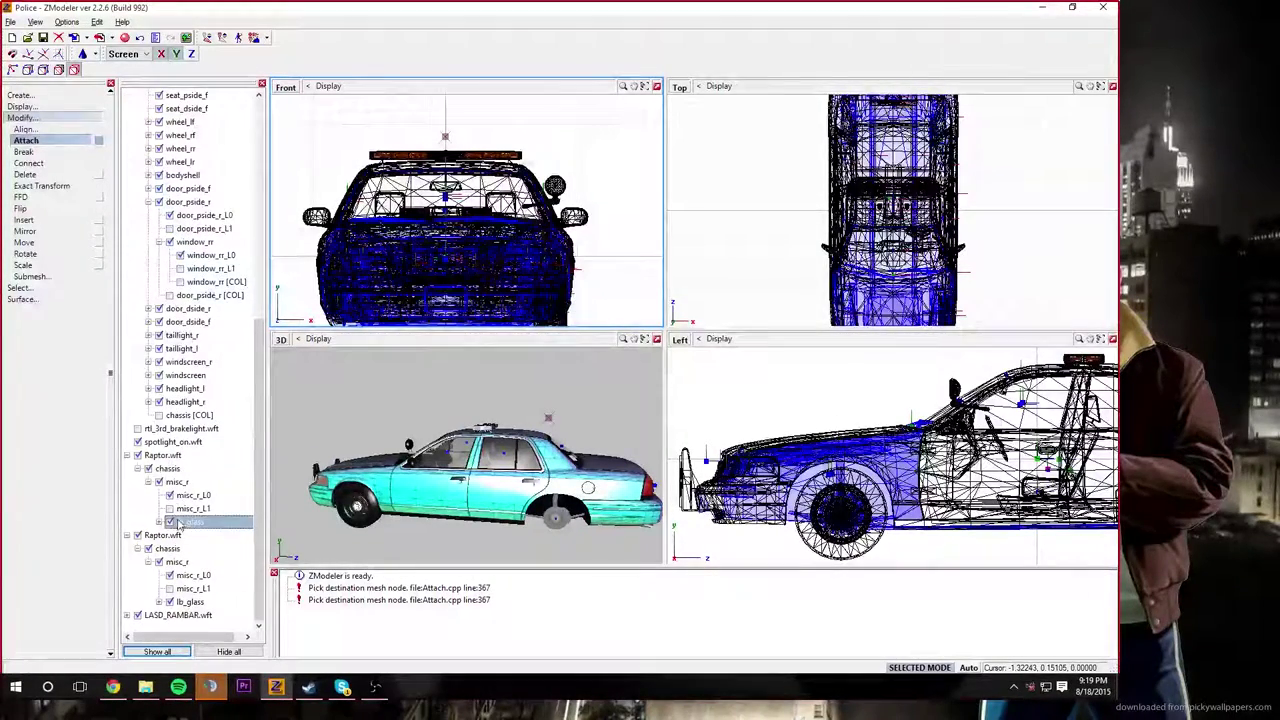
pyautogui.moveTo(178, 527)
pyautogui.mouseDown()
pyautogui.moveTo(170, 496)
pyautogui.moveTo(195, 528)
pyautogui.mouseUp()
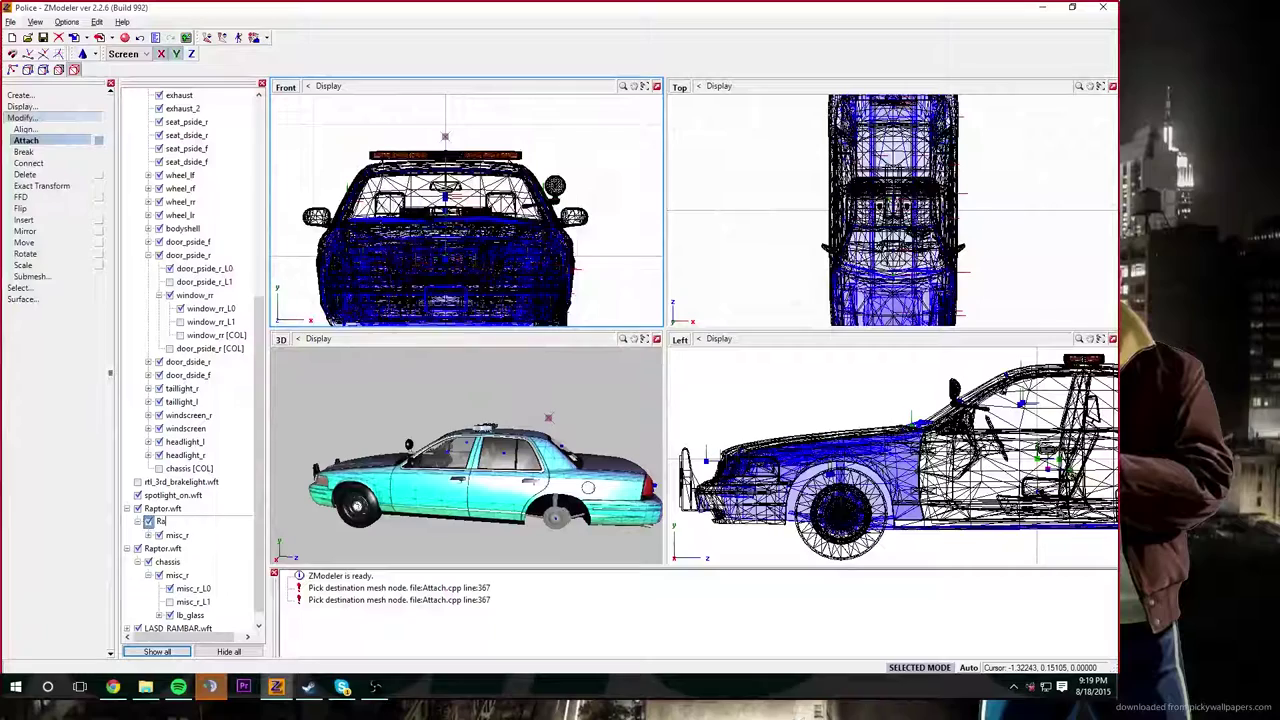
pyautogui.write('ptor l')
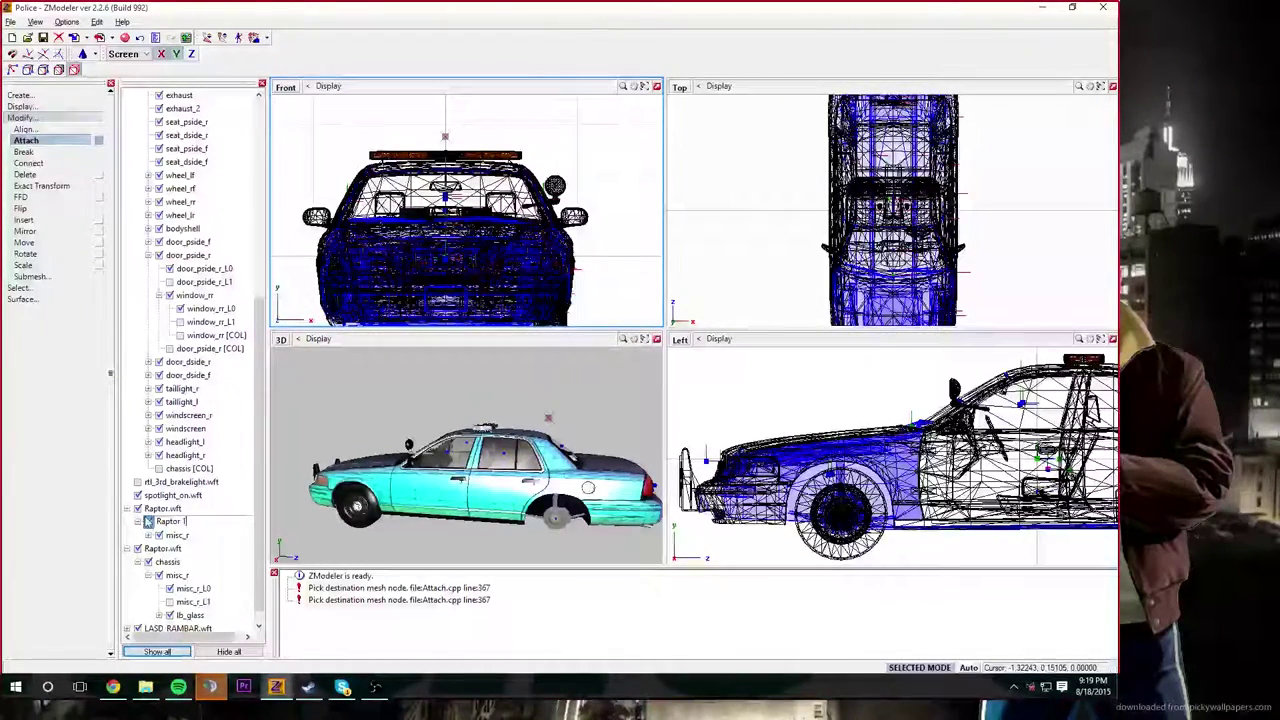
pyautogui.click(200, 496)
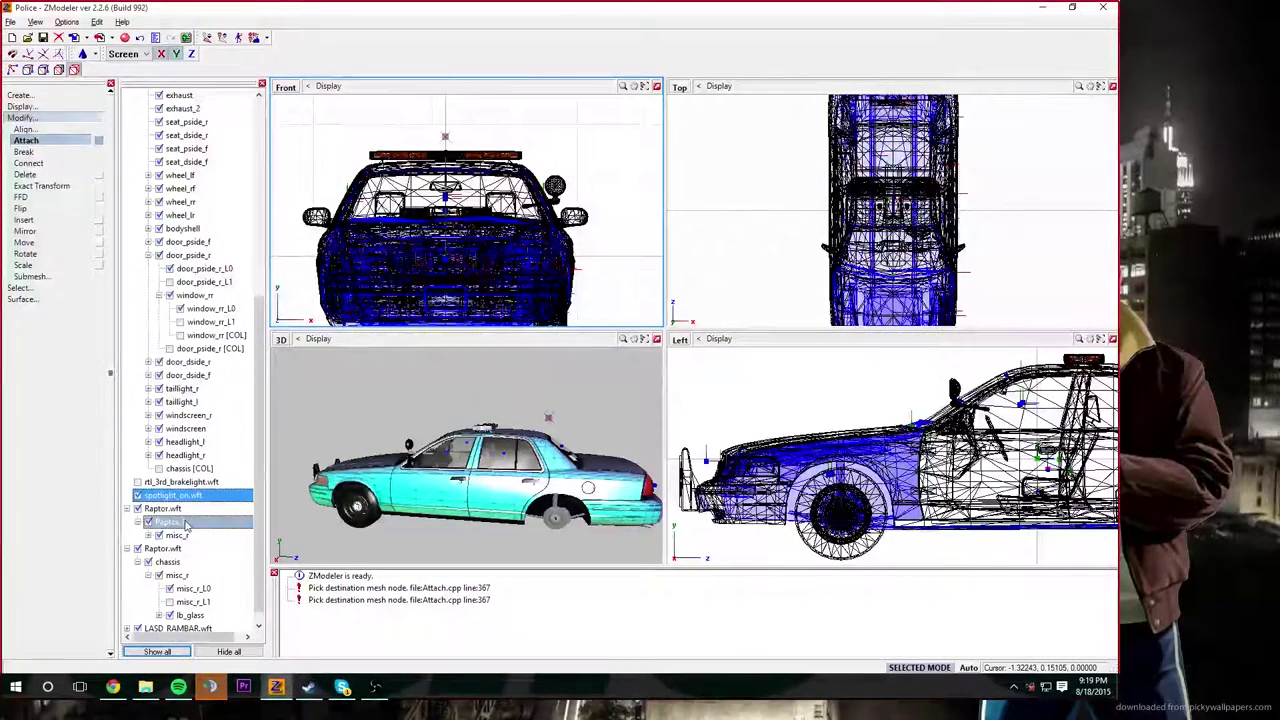
# Step: Move the Raptor 1 node directly under the police.wft chassis, outside misc_s, and collapse misc_s
pyautogui.moveTo(185, 524); pyautogui.dragTo(197, 148)
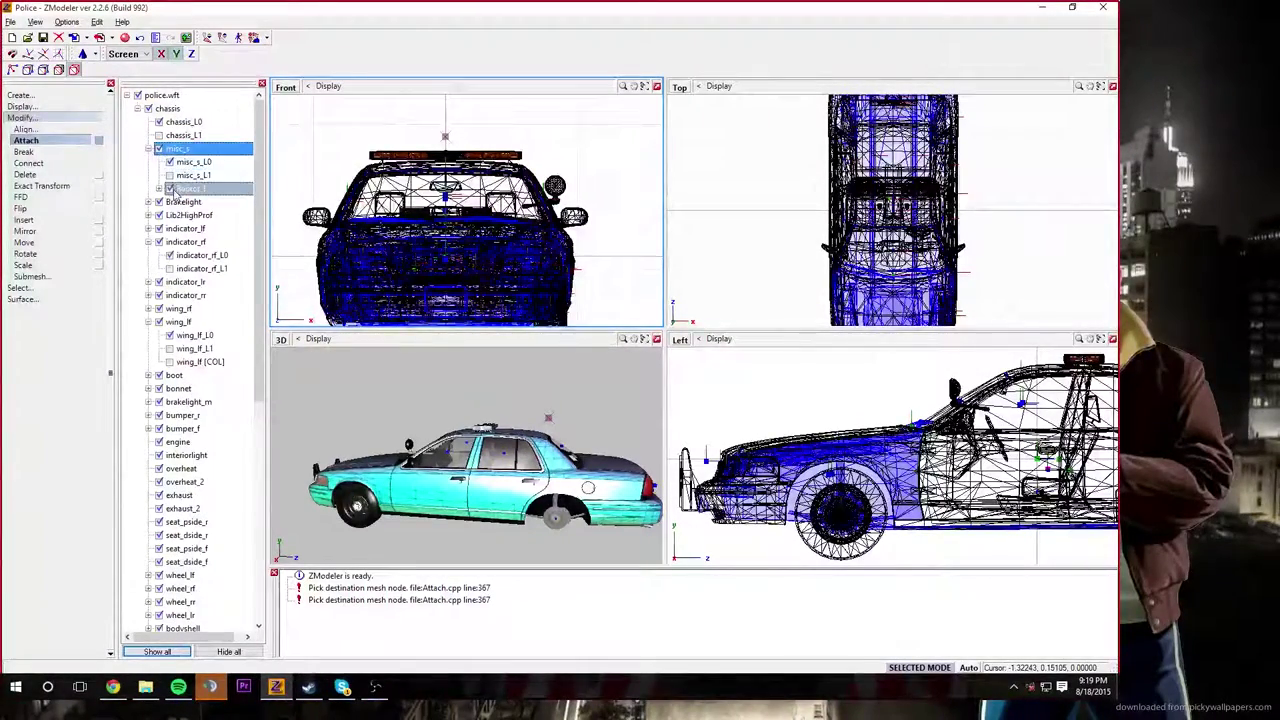
pyautogui.moveTo(170, 190); pyautogui.dragTo(158, 149)
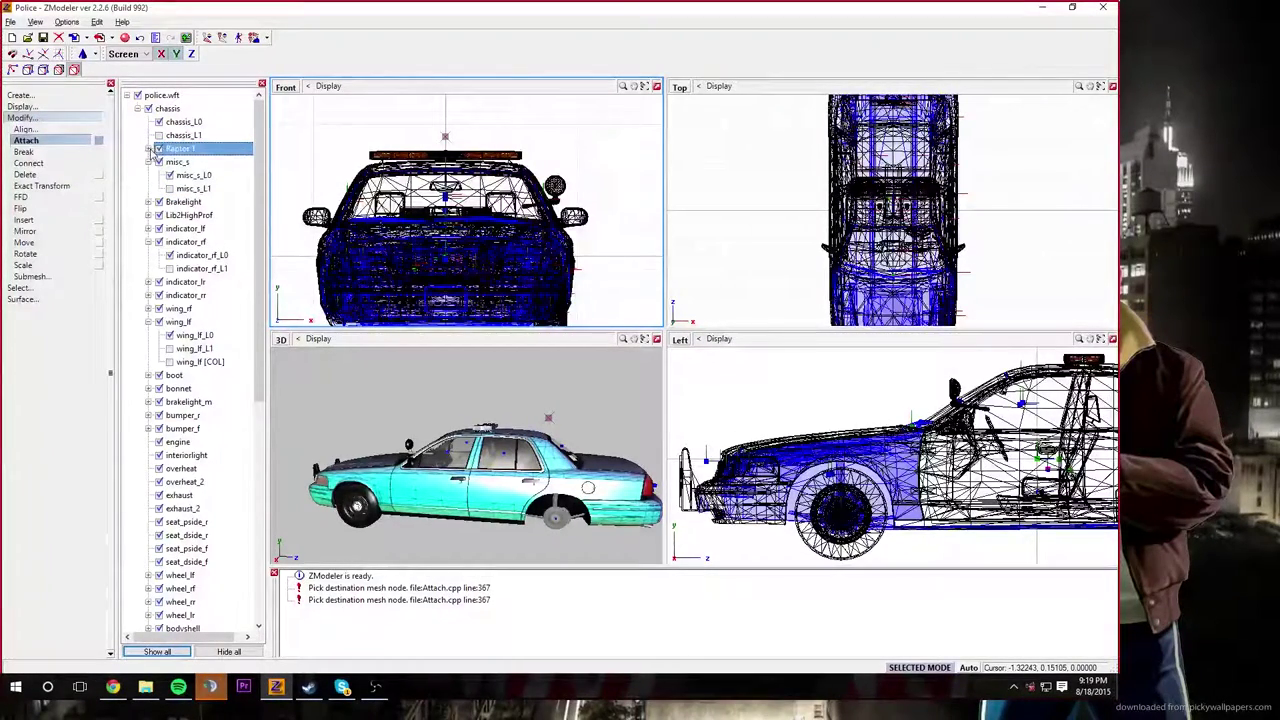
pyautogui.click(149, 161)
# Step: Rename the second Raptor.wft's chassis node as Raptor 2 and move it into the police.wft chassis
pyautogui.scroll(-9, 154, 215)
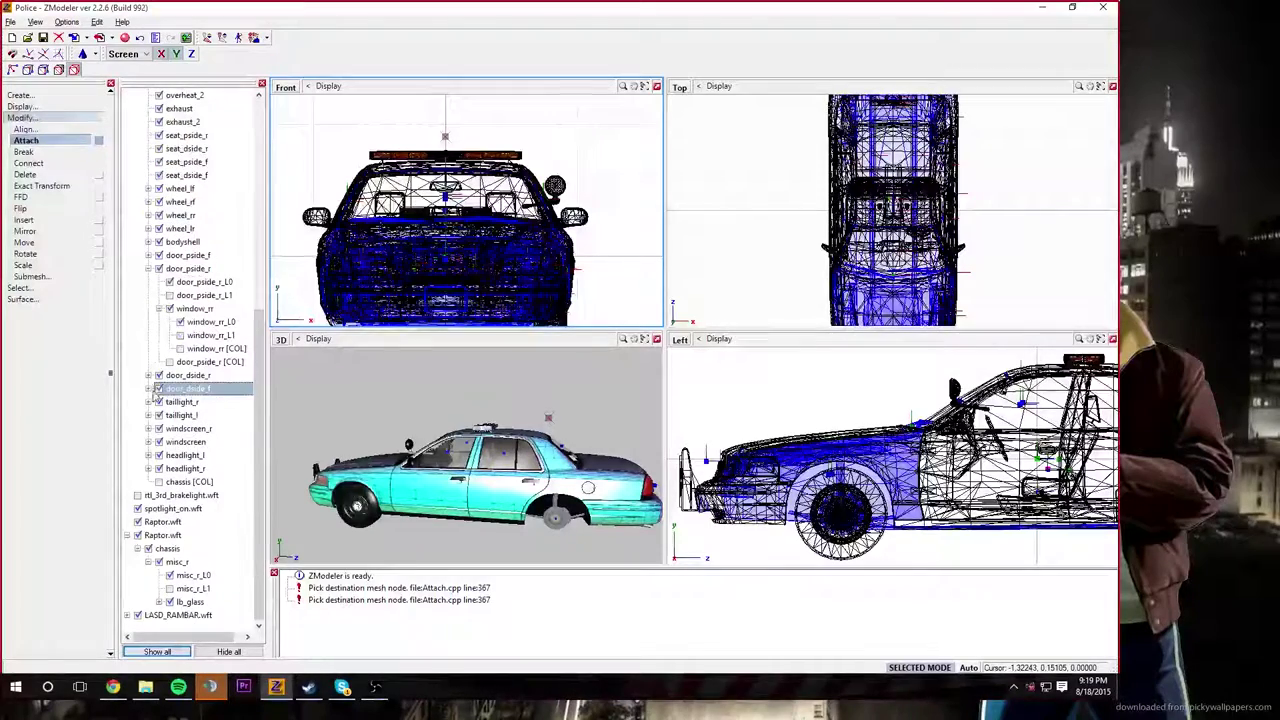
pyautogui.moveTo(153, 396); pyautogui.dragTo(184, 549)
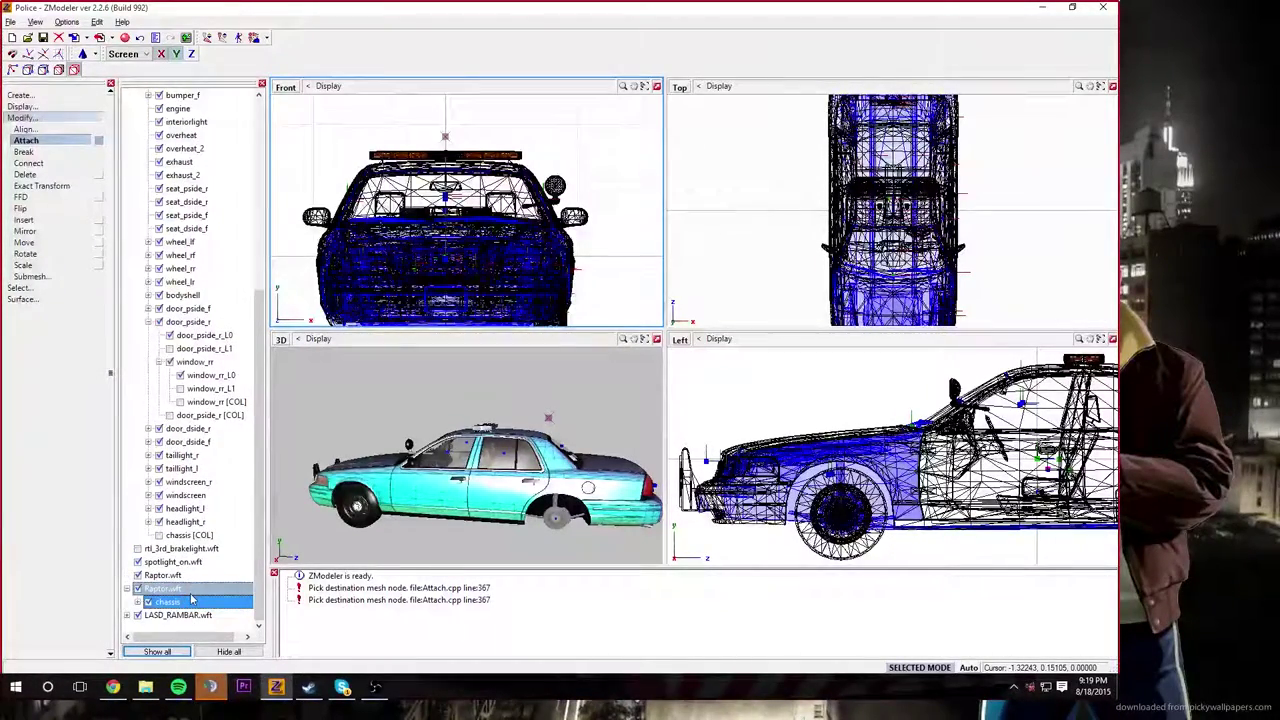
pyautogui.moveTo(192, 599); pyautogui.dragTo(196, 597)
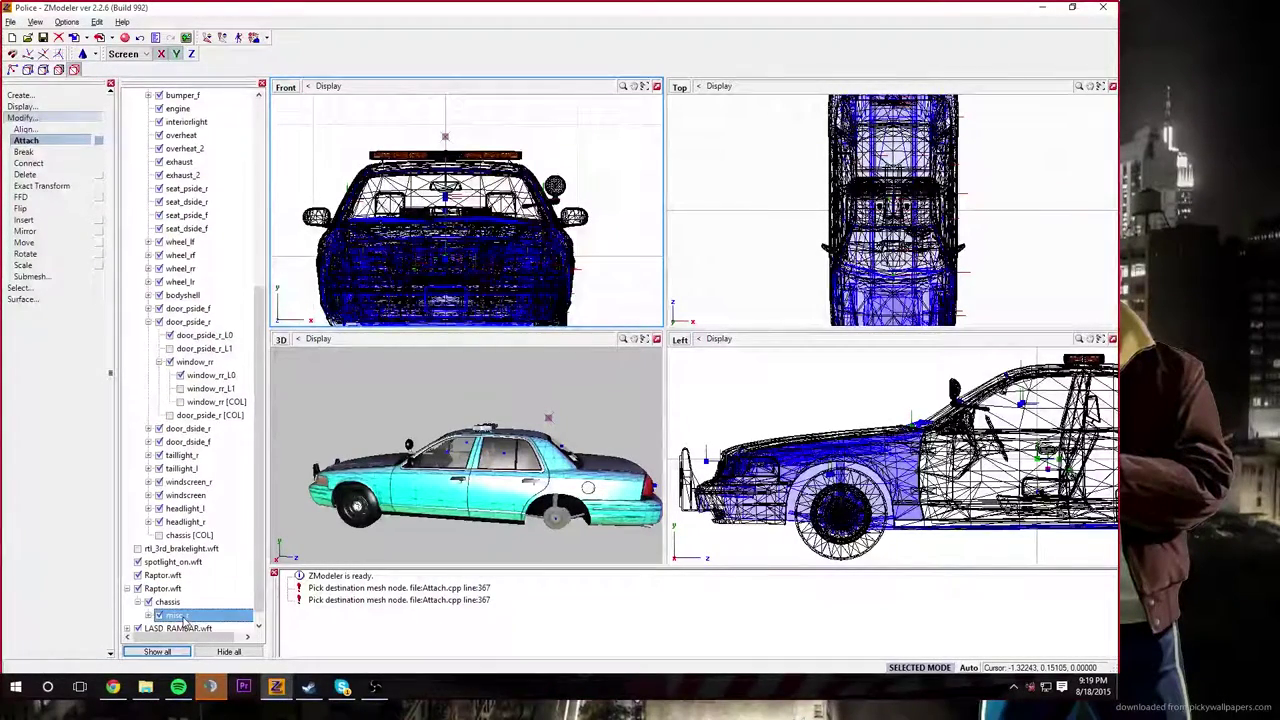
pyautogui.doubleClick(195, 604)
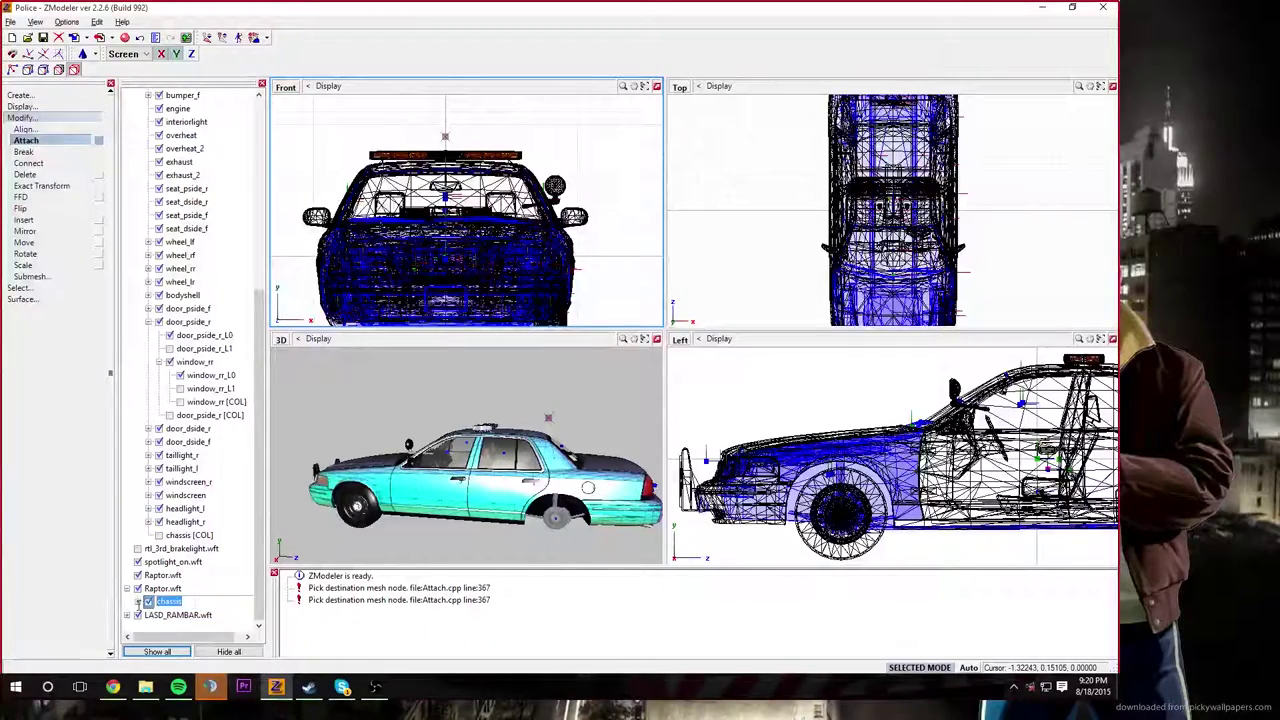
pyautogui.write('Rapto')
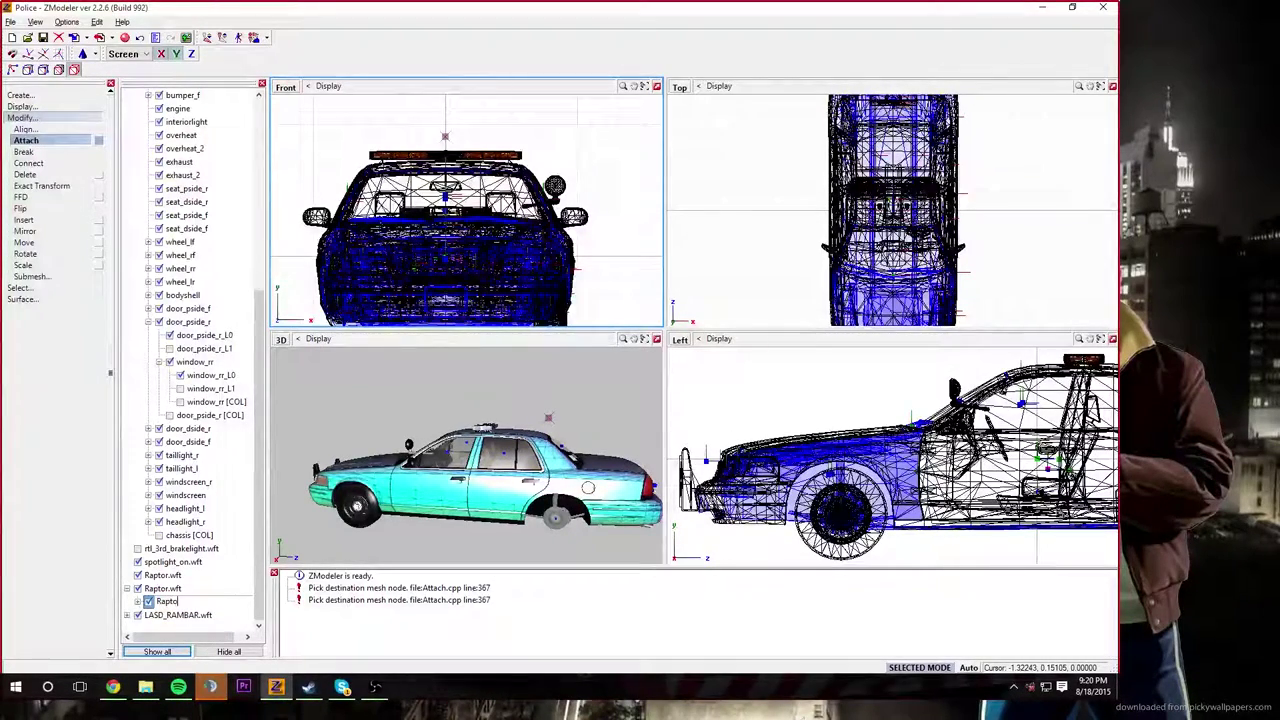
pyautogui.write('r 2')
pyautogui.click(212, 549)
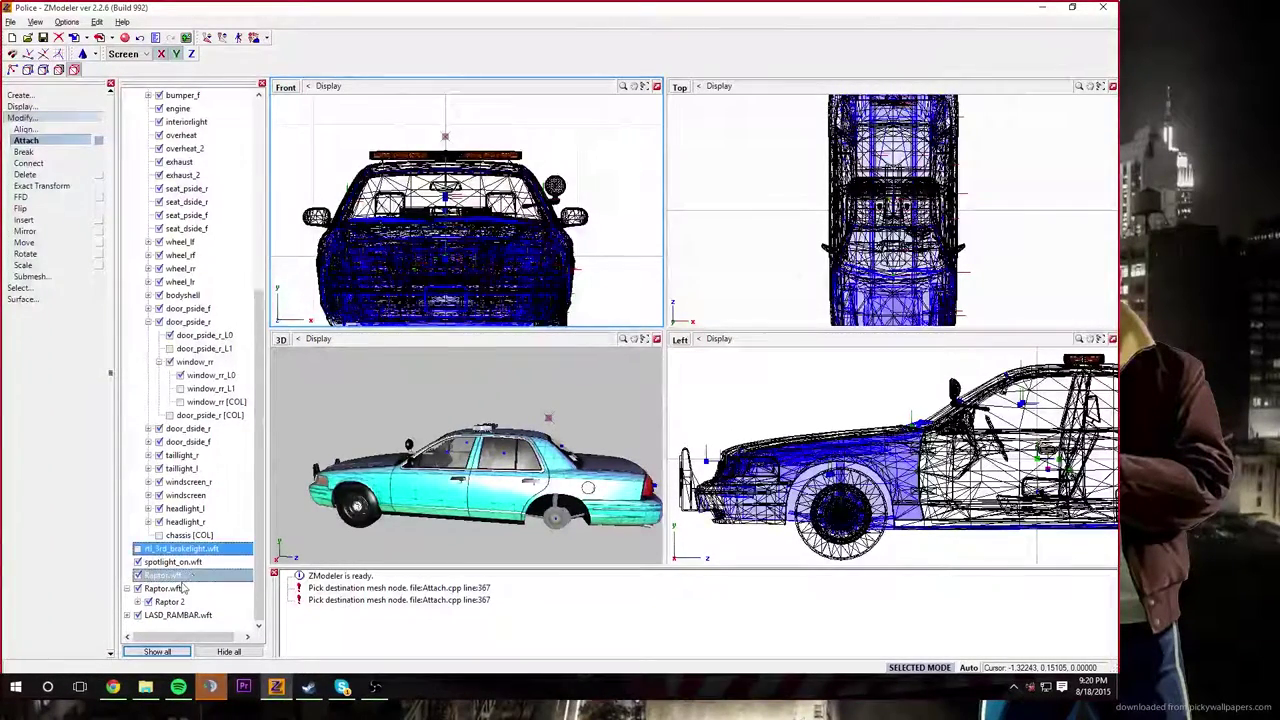
pyautogui.moveTo(180, 590); pyautogui.dragTo(172, 144)
# Step: Move the rambar node from LASD_RAMBAR.wft into the chassis of police.wft
pyautogui.scroll(-2, 173, 150)
pyautogui.scroll(-8, 172, 150)
pyautogui.click(134, 617)
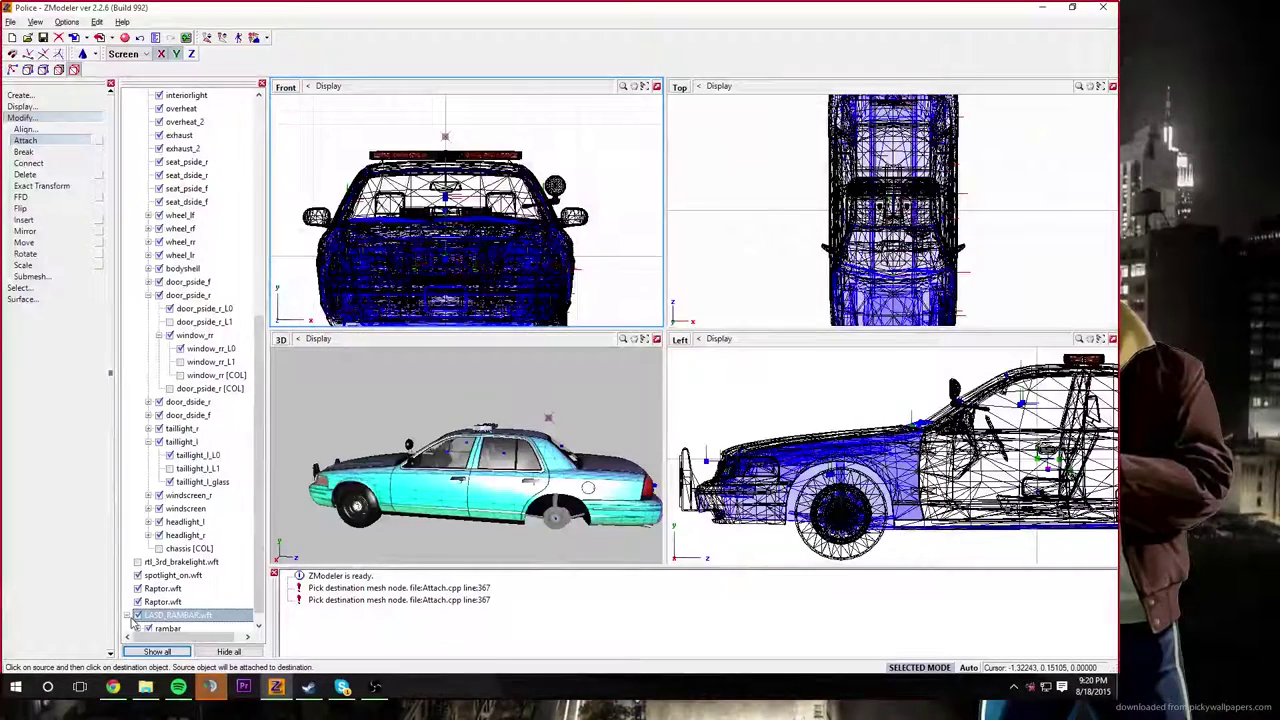
pyautogui.moveTo(134, 620); pyautogui.dragTo(188, 148)
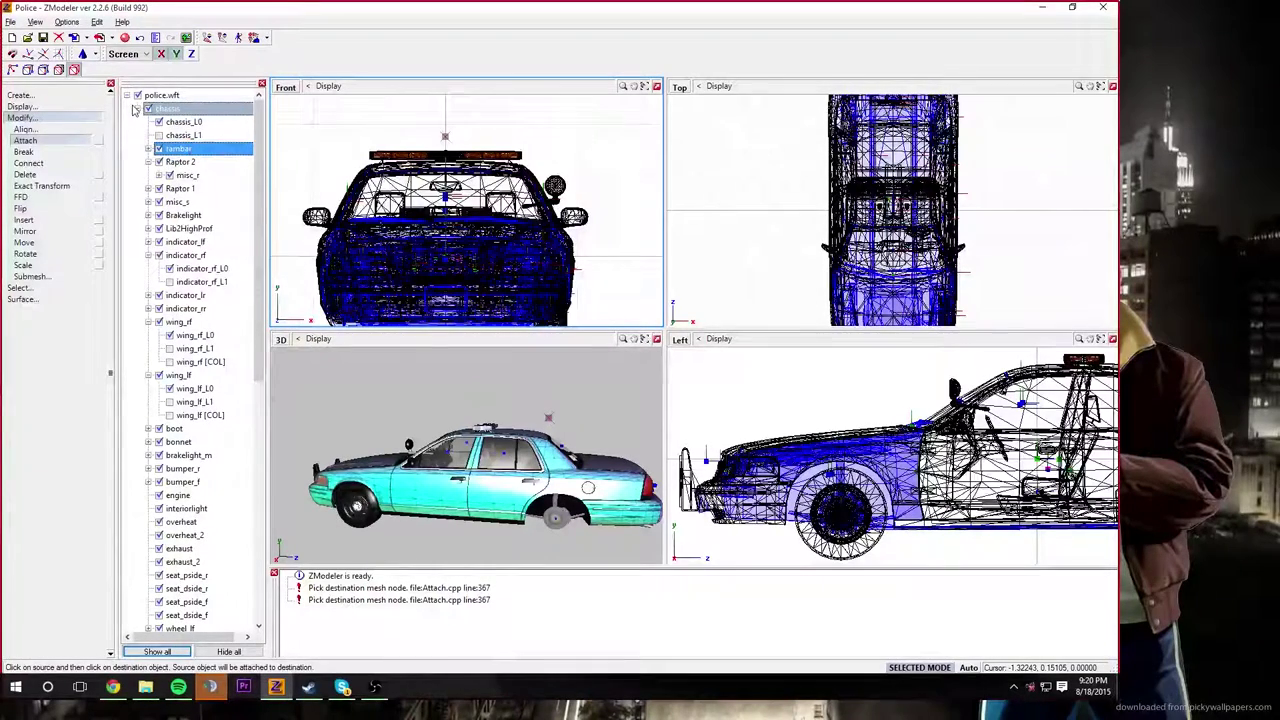
# Step: Collapse police.wft and delete the emptied rtl_3rd_brakelight.wft from the object tree
pyautogui.click(137, 108)
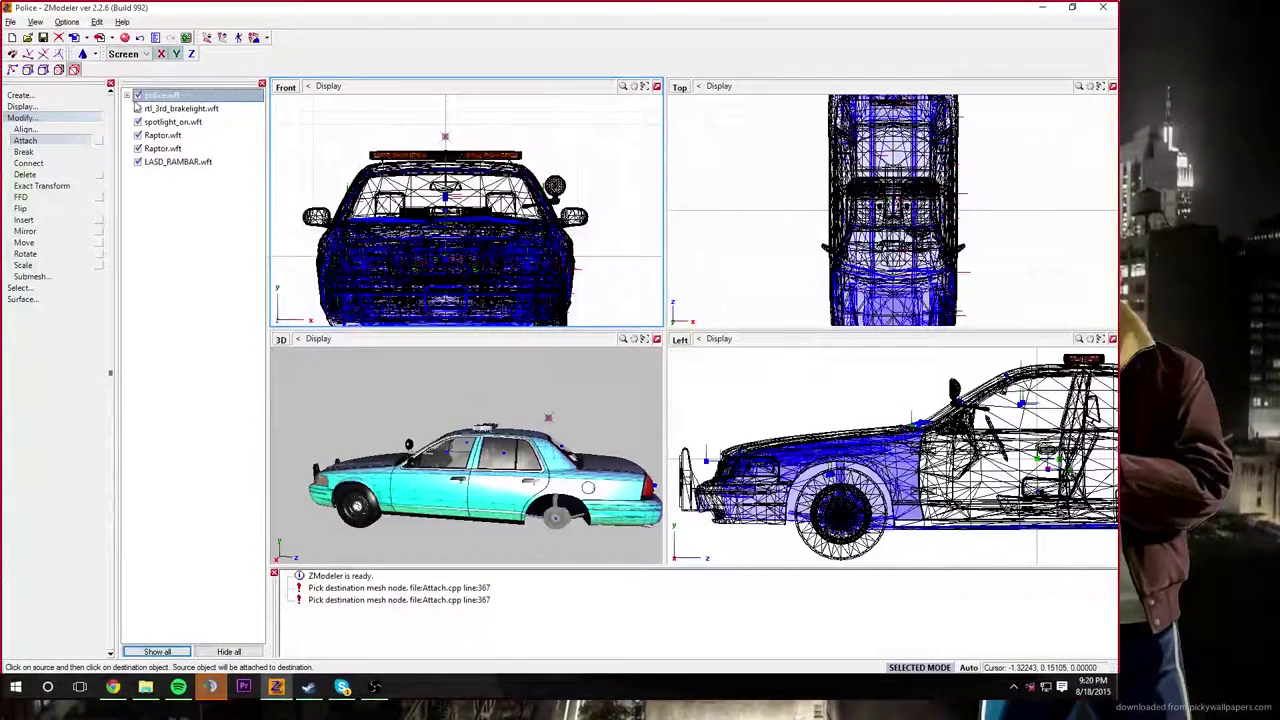
pyautogui.click(170, 110)
pyautogui.moveTo(205, 119)
pyautogui.click(266, 119)
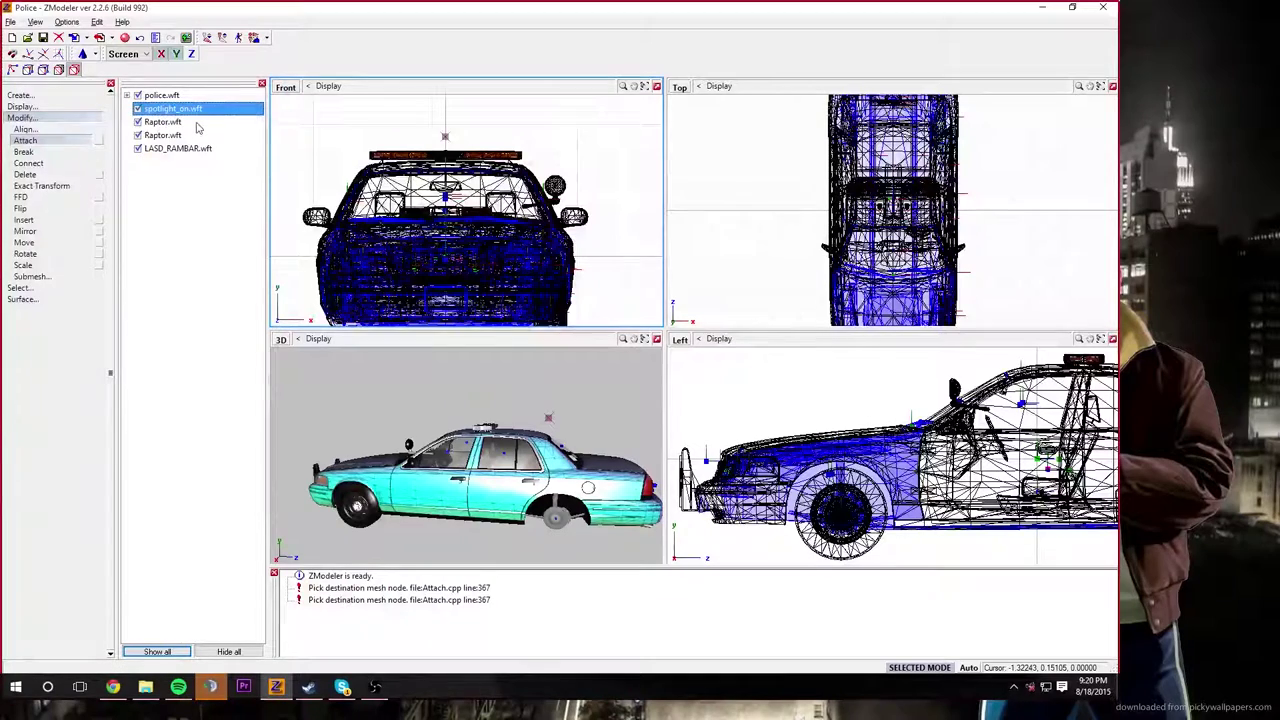
# Step: Delete the emptied spotlight_on.wft, both Raptor.wft nodes and LASD_RAMBAR.wft from the object tree
pyautogui.rightClick(171, 111)
pyautogui.click(270, 118)
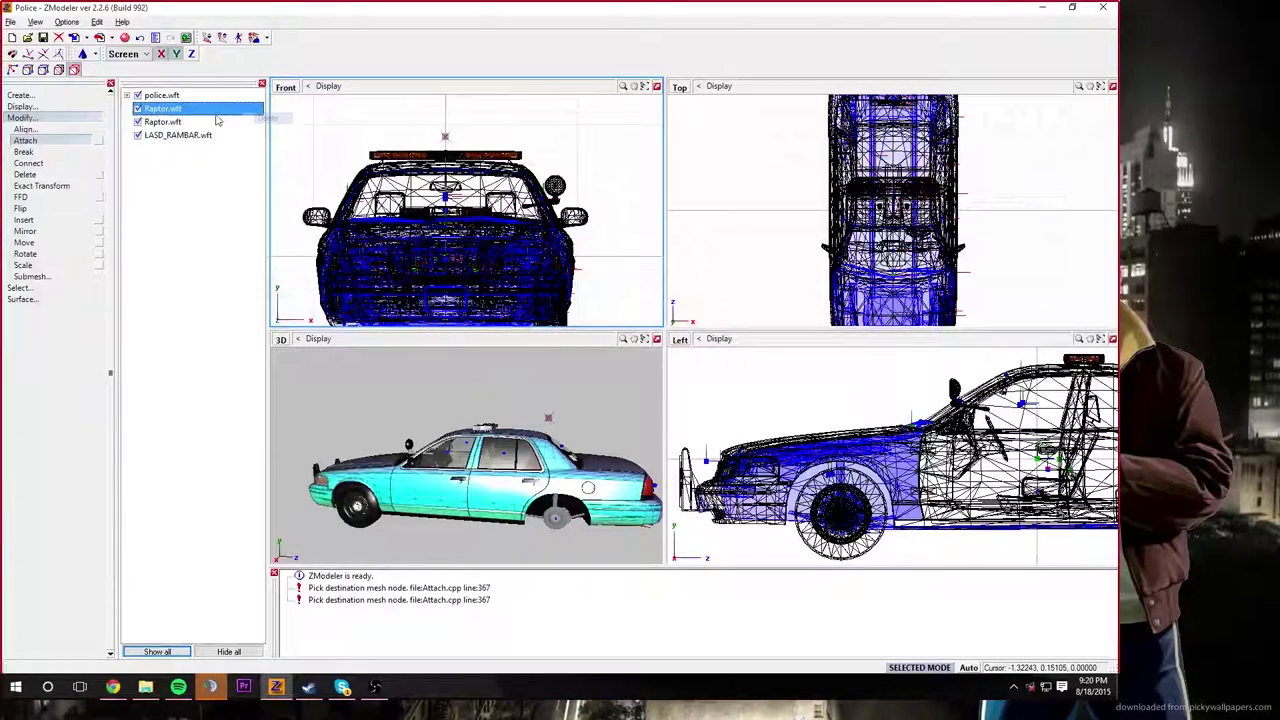
pyautogui.rightClick(224, 112)
pyautogui.click(308, 119)
pyautogui.rightClick(214, 110)
pyautogui.click(308, 116)
pyautogui.rightClick(222, 110)
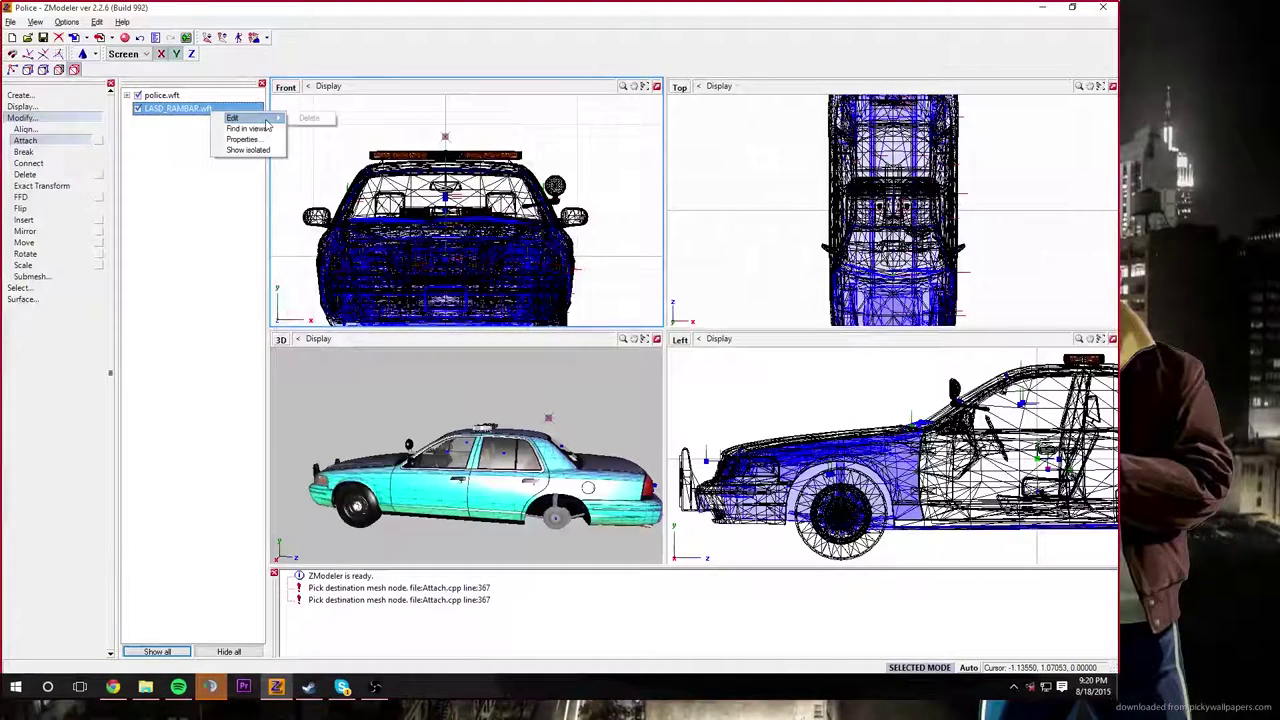
pyautogui.click(308, 116)
# Step: Check the assembled car from the side and rear, and try to export it to the Desktop as police in GTA IV format
pyautogui.click(430, 480)
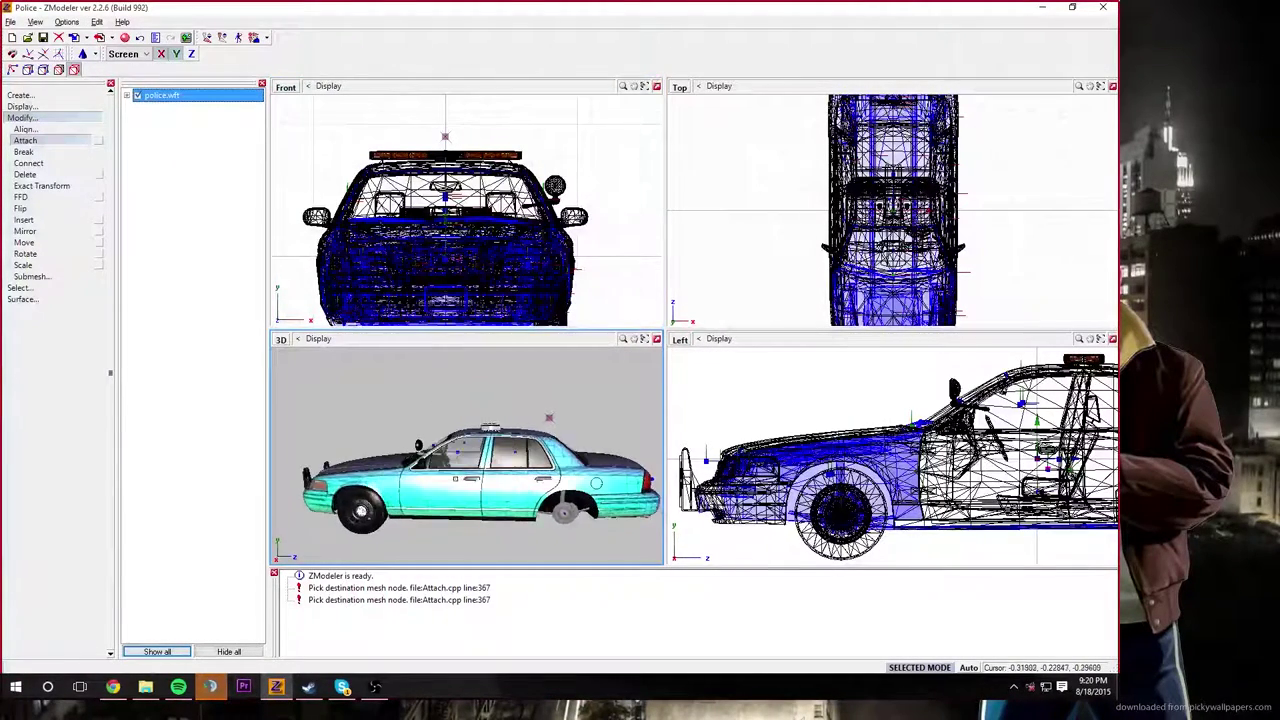
pyautogui.moveTo(456, 479); pyautogui.dragTo(402, 482, button='middle')
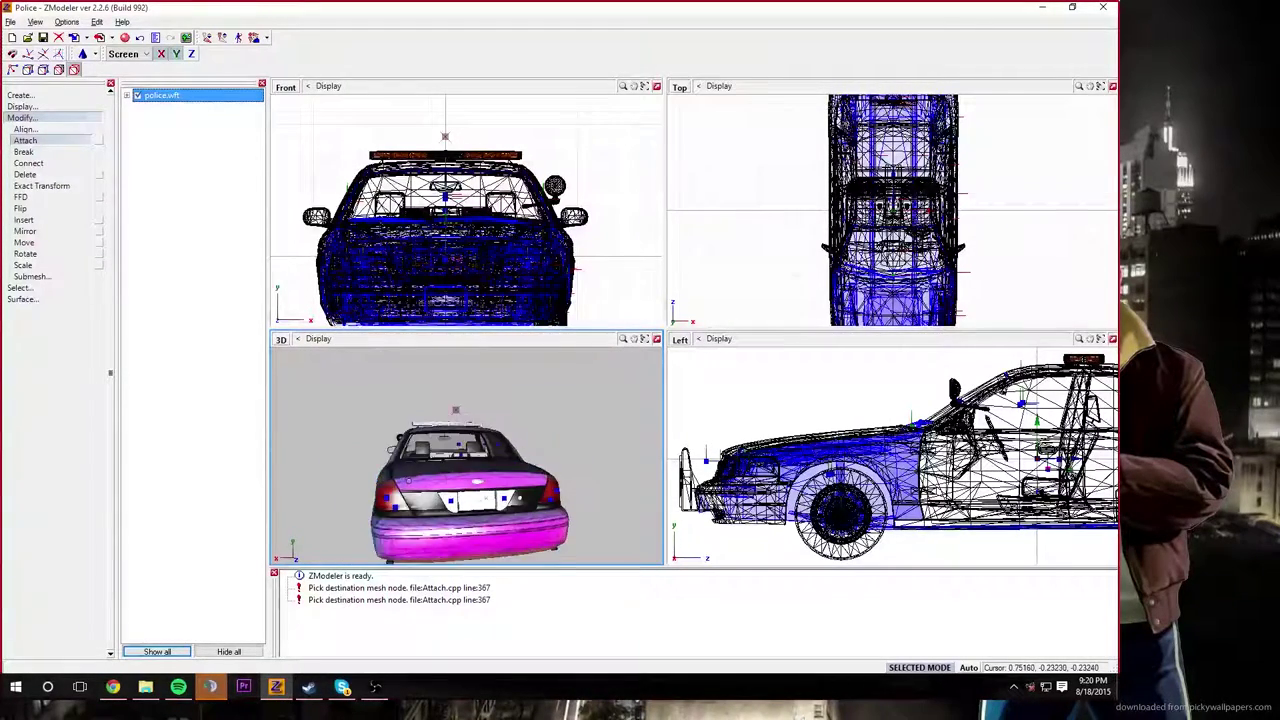
pyautogui.moveTo(600, 452)
pyautogui.mouseDown(button='middle')
pyautogui.moveTo(424, 456)
pyautogui.moveTo(398, 438)
pyautogui.moveTo(430, 440)
pyautogui.moveTo(350, 455)
pyautogui.mouseUp(button='middle')
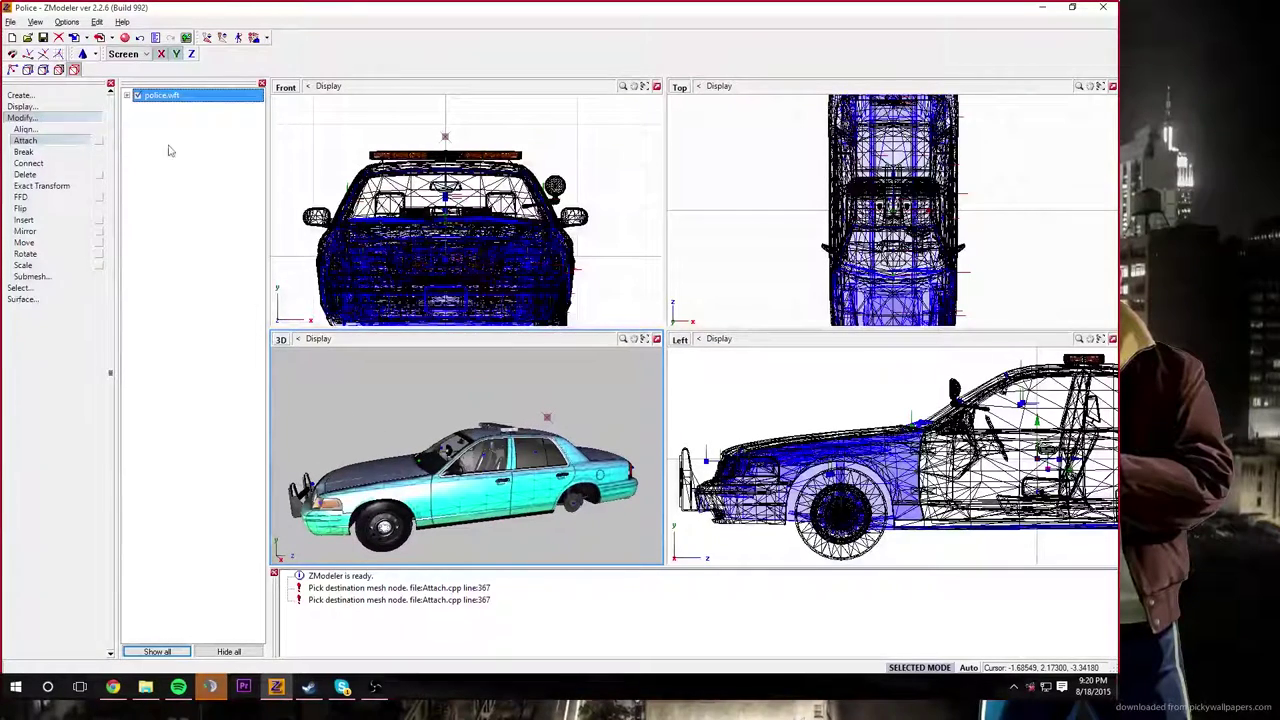
pyautogui.click(99, 37)
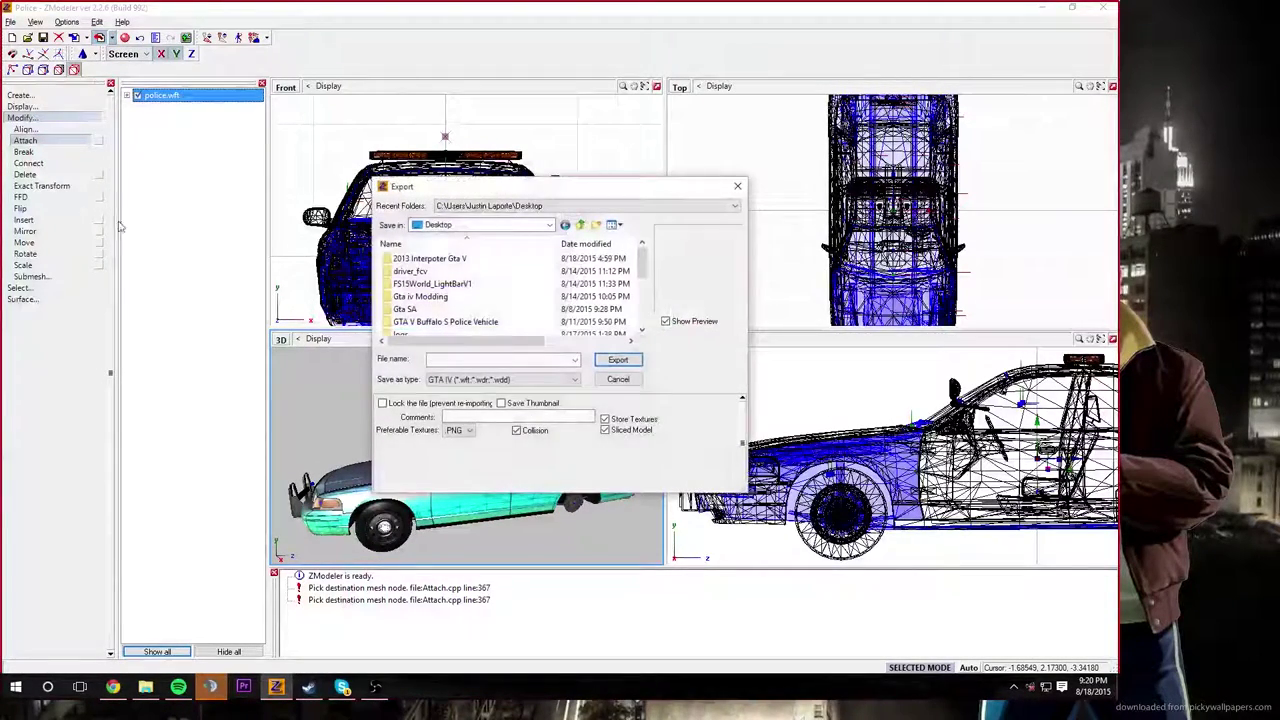
pyautogui.click(481, 361)
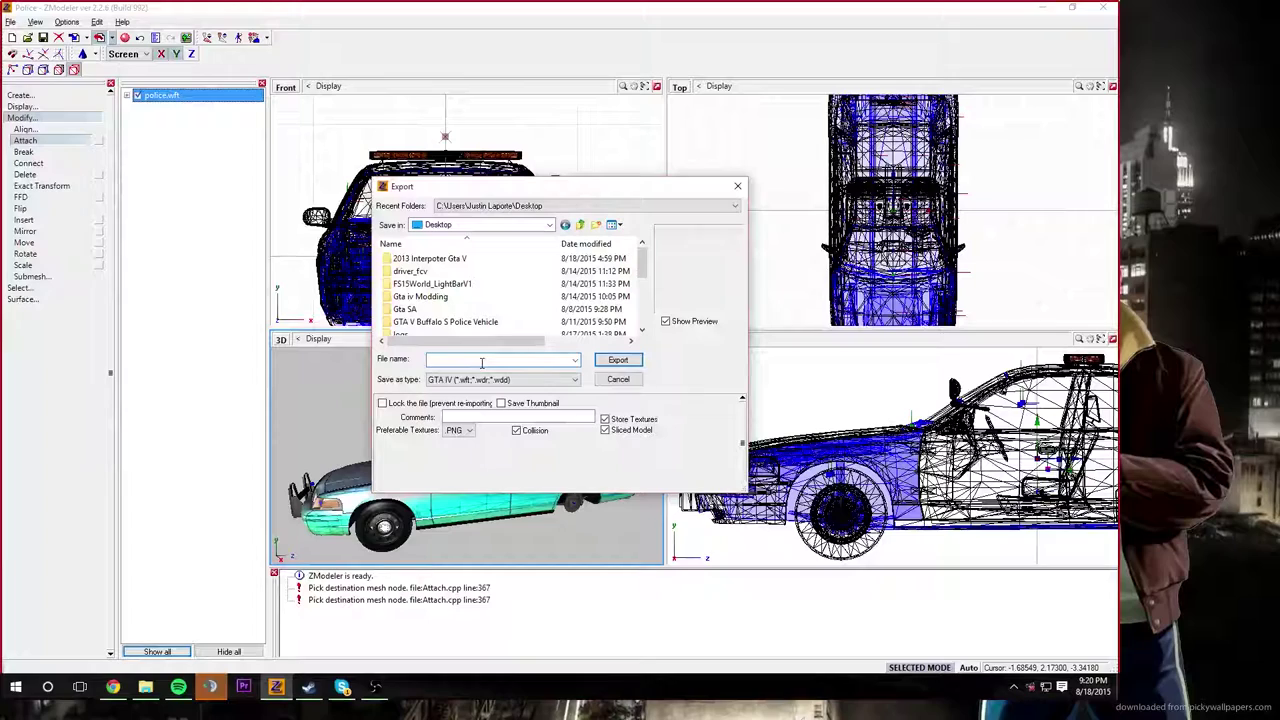
pyautogui.write('police')
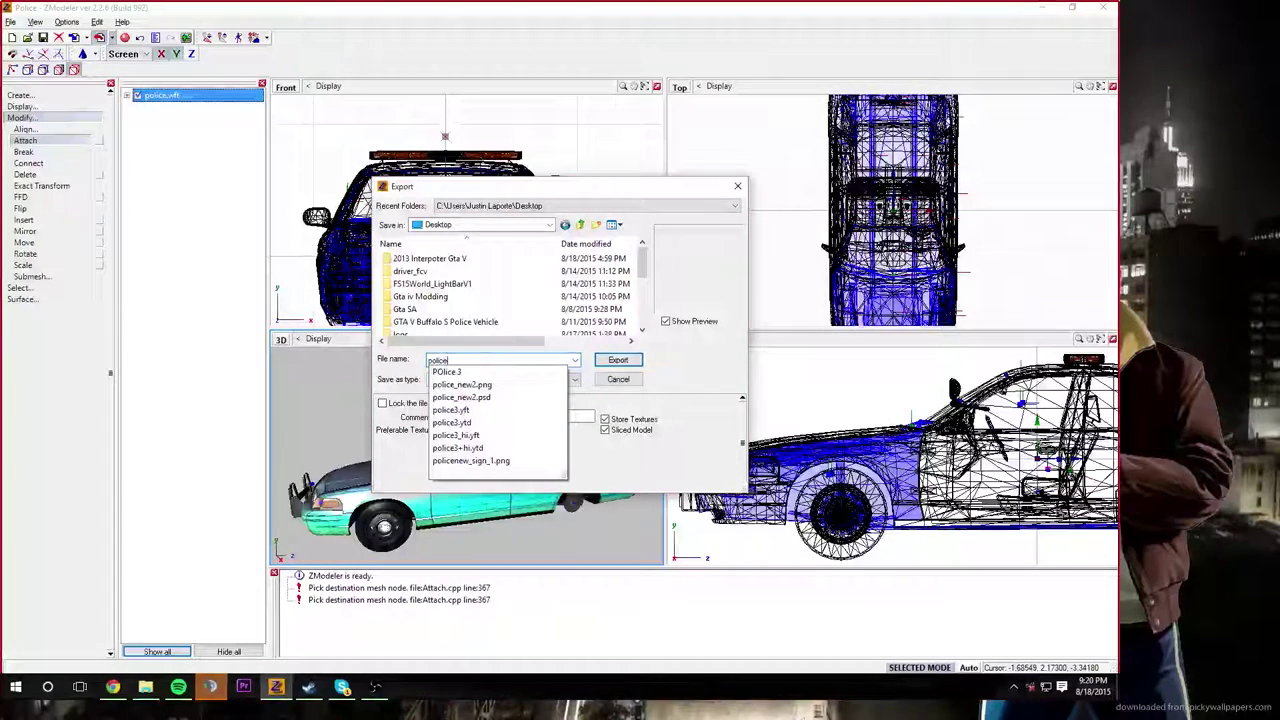
pyautogui.click(603, 360)
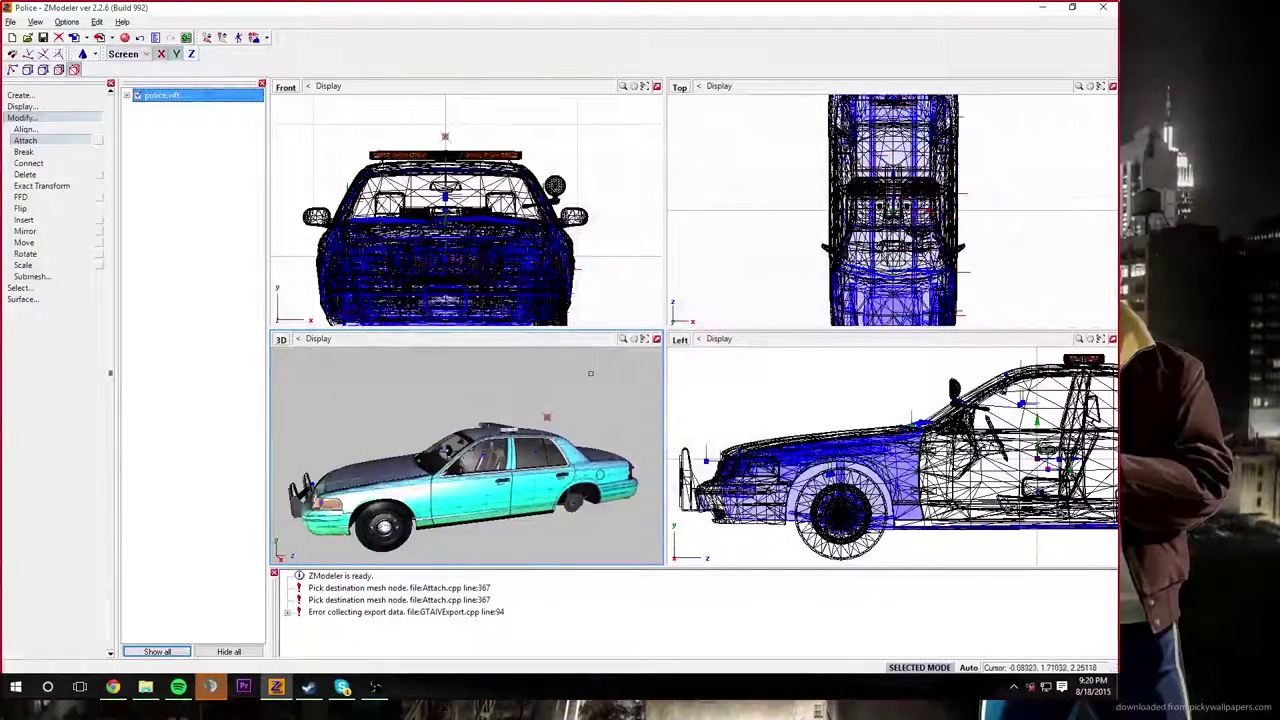
# Step: Expand the export error's details and rename the misc_r node under Raptor 2 as misc_r_1
pyautogui.click(288, 612)
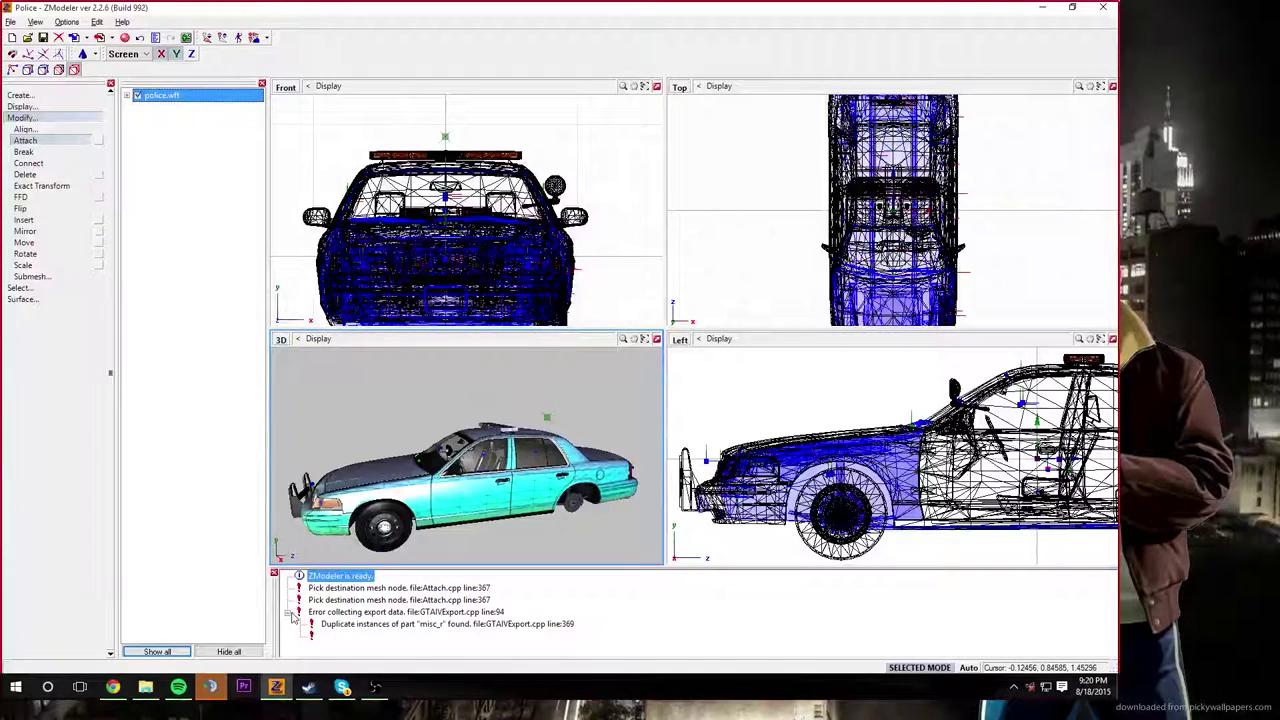
pyautogui.click(127, 96)
pyautogui.click(127, 96)
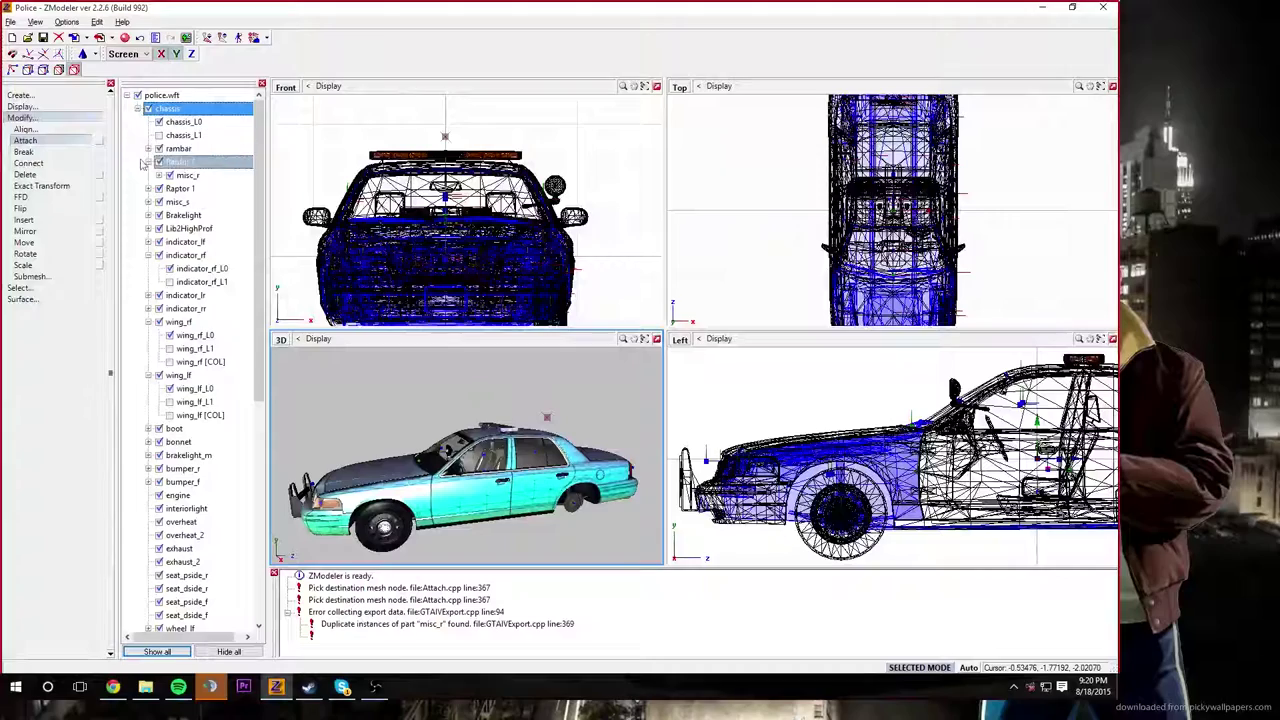
pyautogui.click(158, 175)
pyautogui.click(203, 174)
pyautogui.write('_1')
pyautogui.click(242, 164)
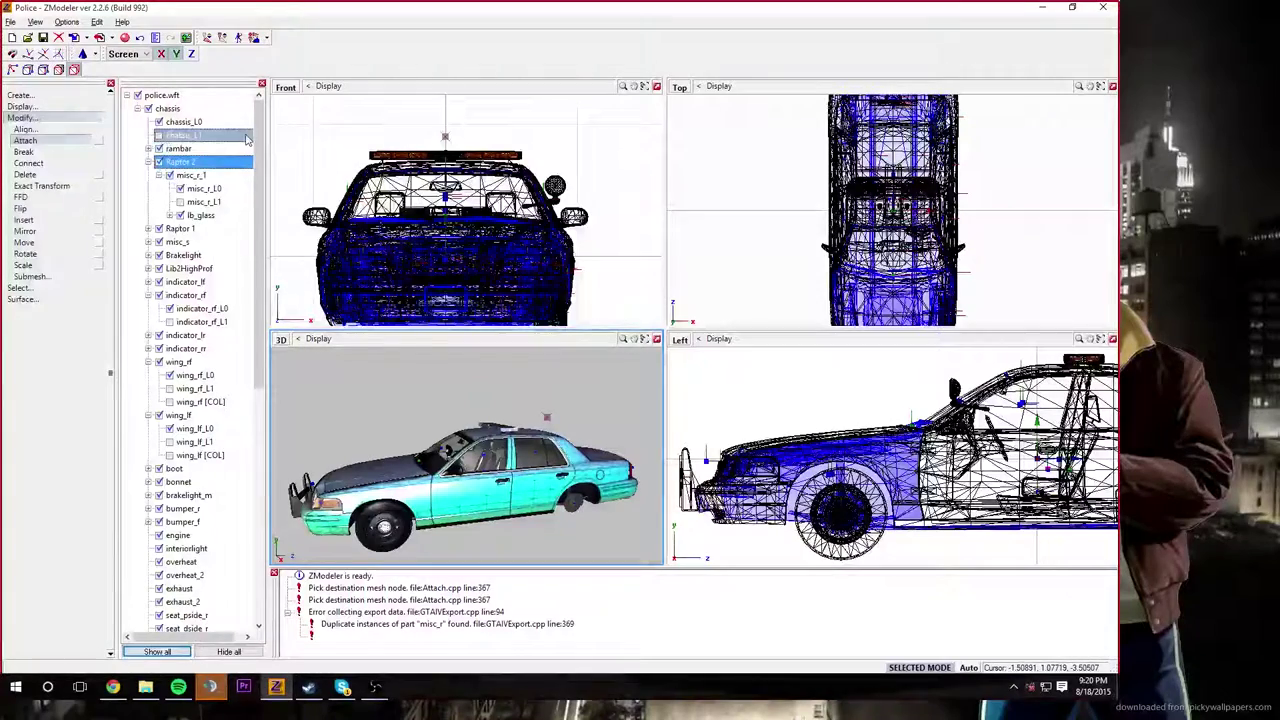
pyautogui.click(148, 162)
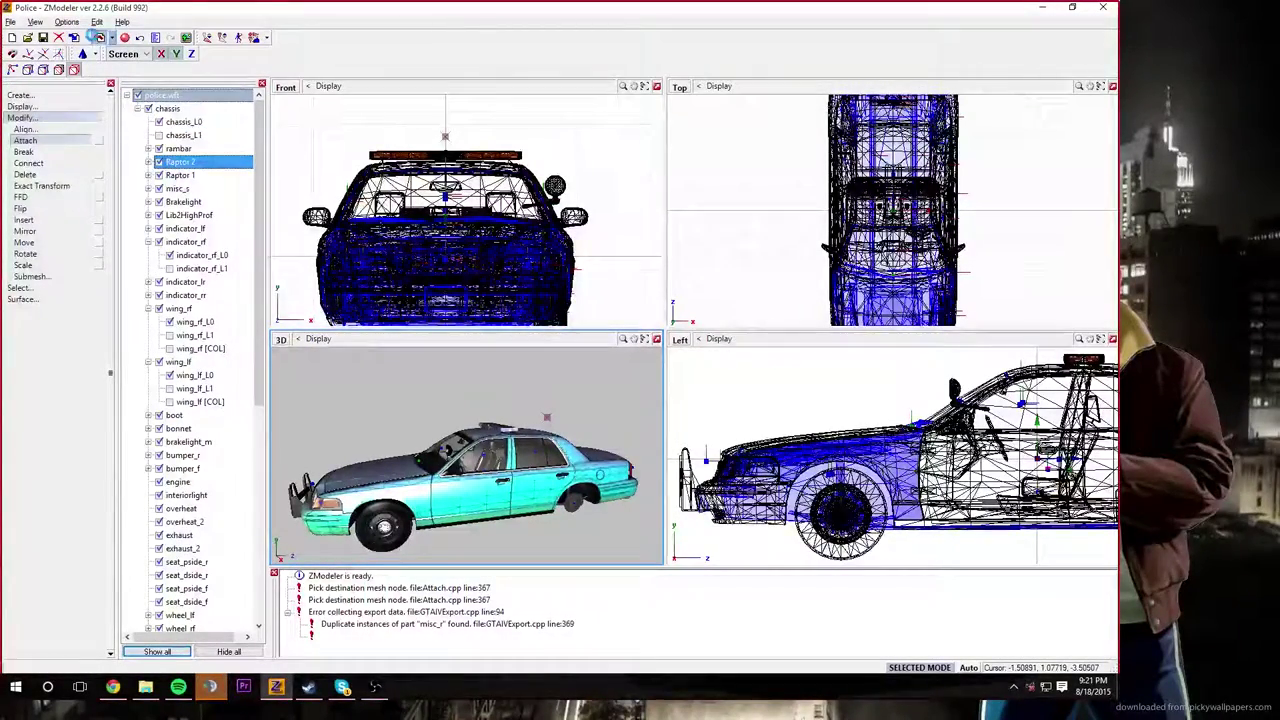
# Step: Try to export the model again over the existing police.wft on the Desktop
pyautogui.click(98, 37)
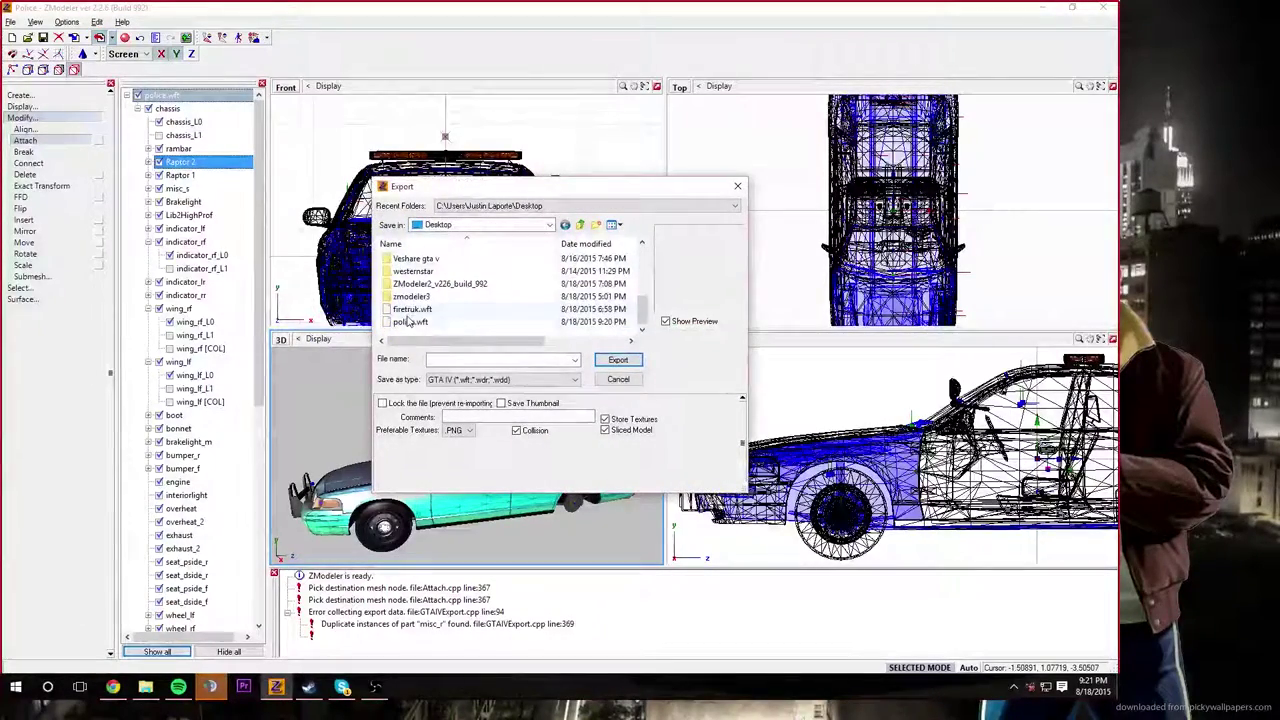
pyautogui.click(408, 321)
pyautogui.click(610, 362)
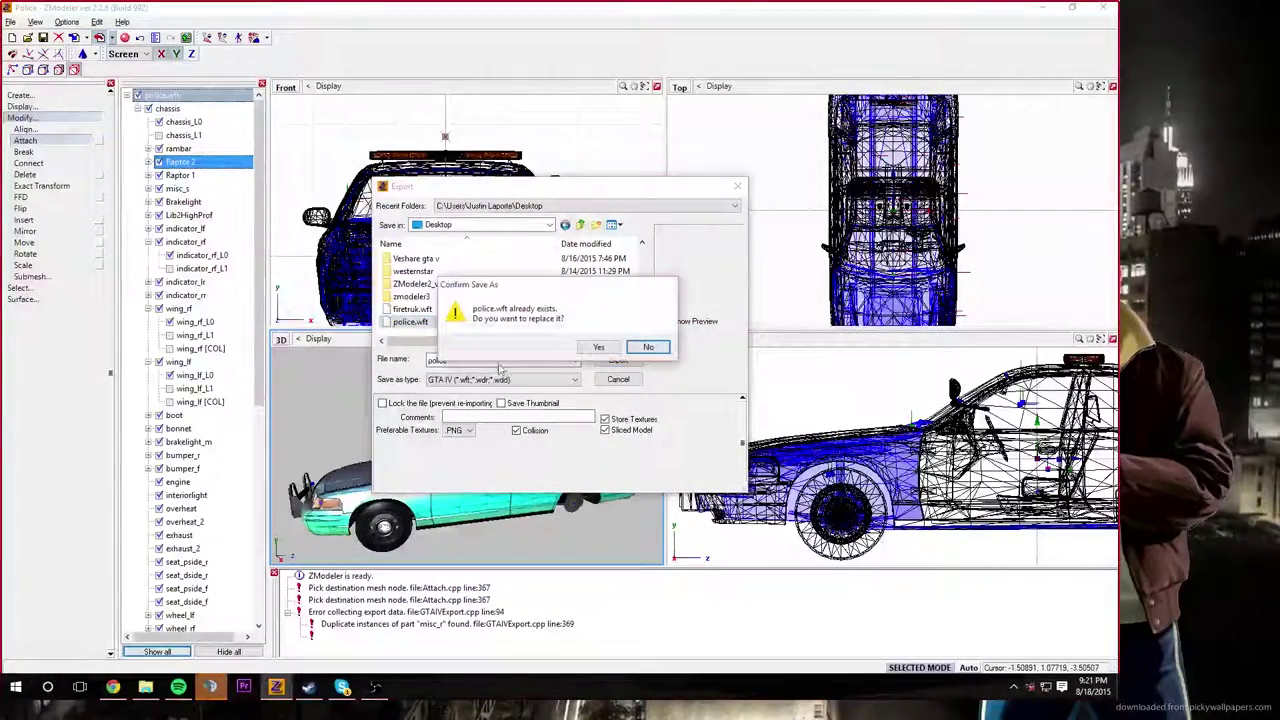
pyautogui.click(594, 347)
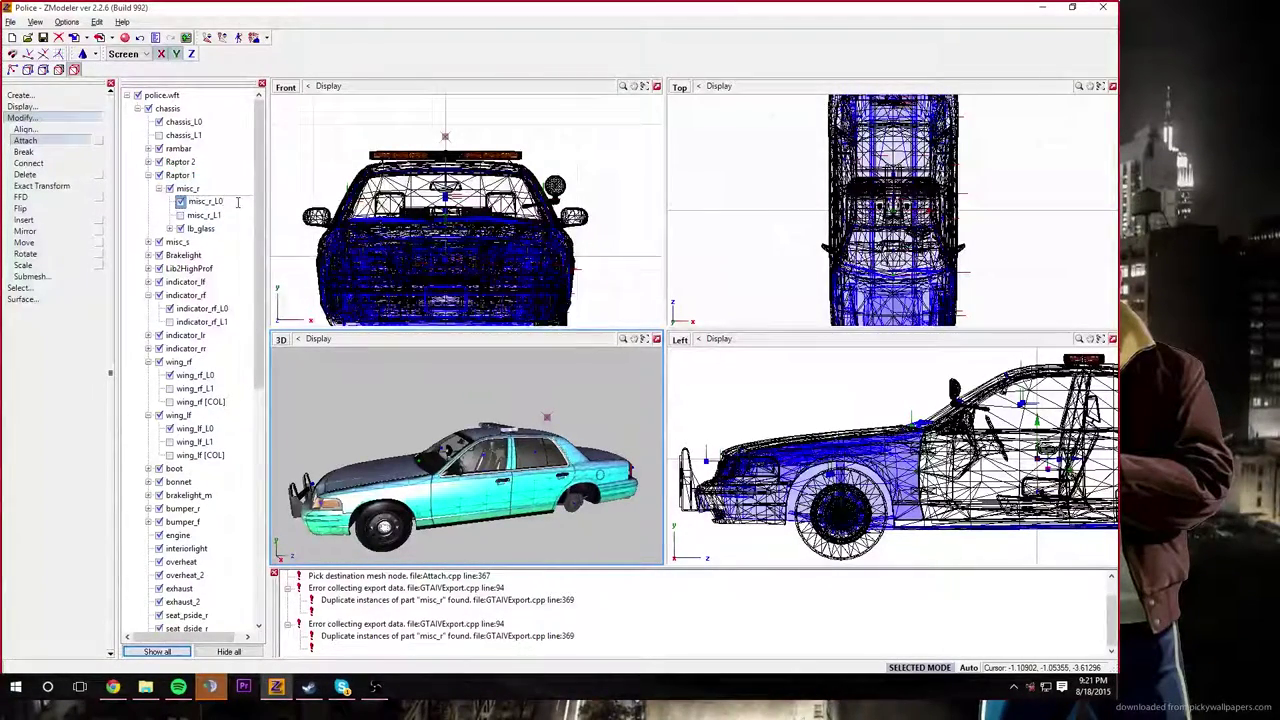
# Step: Rename the two misc_r meshes under Raptor 1 as misc_r_L0_1 and misc_r_L1_1
pyautogui.write('_1')
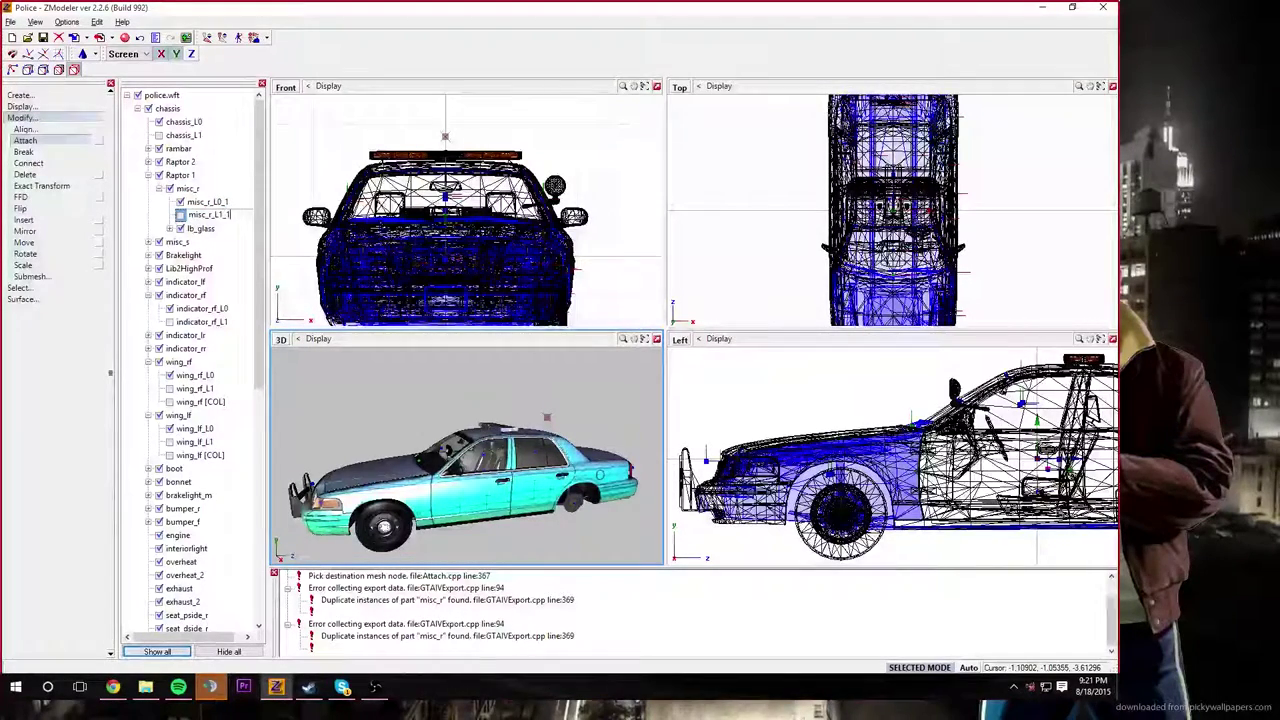
pyautogui.click(220, 176)
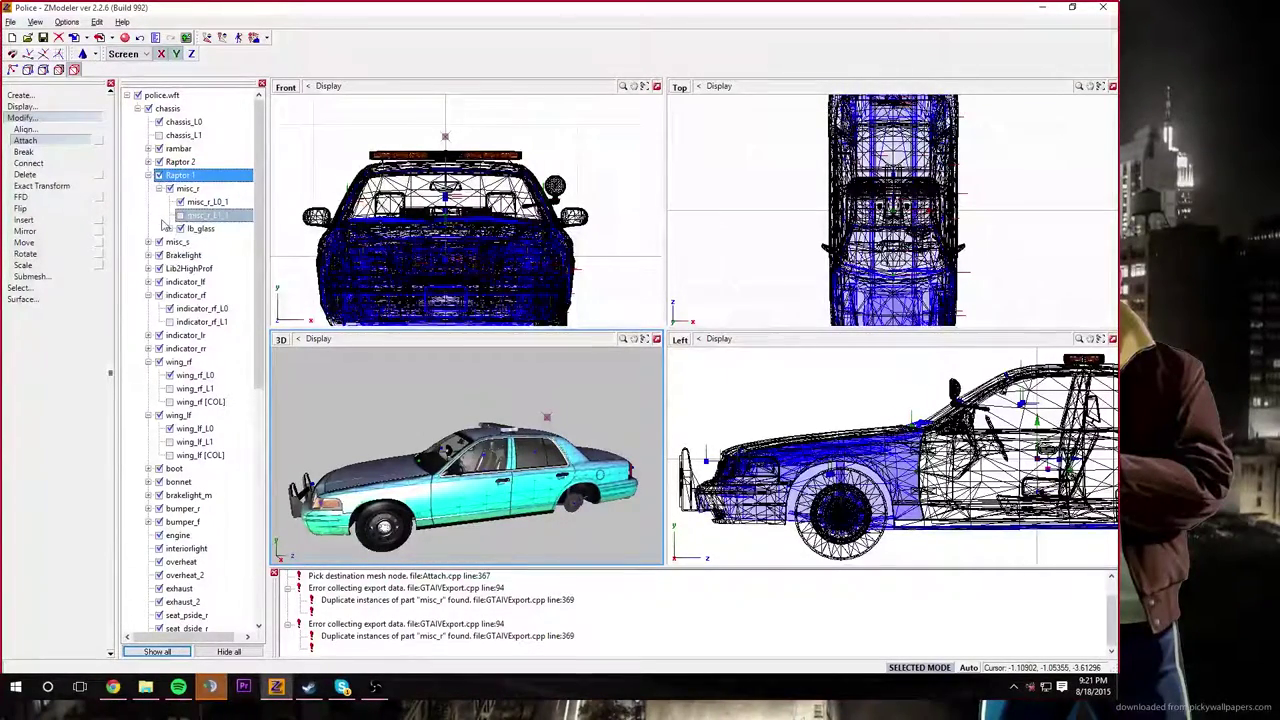